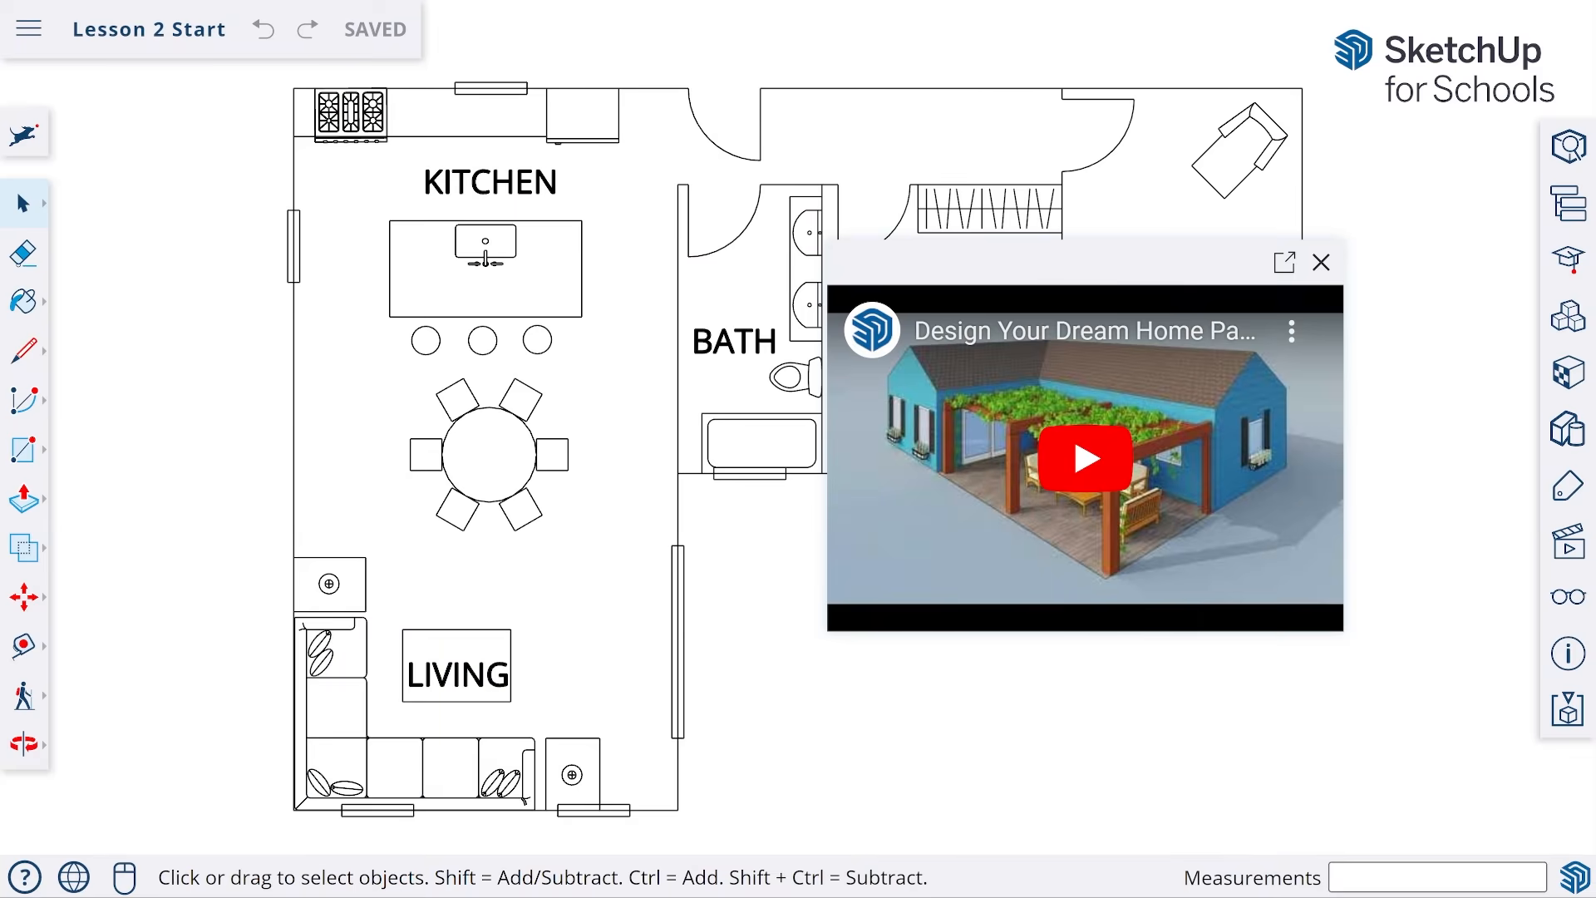
- Open the Lesson 2 Finished model from Google Drive and move the floating video window off the house
{"action": "mouse_move", "coordinate": [1056, 263]}
{"action": "left_mouse_down"}
{"action": "mouse_move", "coordinate": [1029, 248]}
{"action": "mouse_move", "coordinate": [974, 260]}
{"action": "mouse_move", "coordinate": [1069, 277]}
{"action": "mouse_move", "coordinate": [1075, 254]}
{"action": "left_mouse_up"}
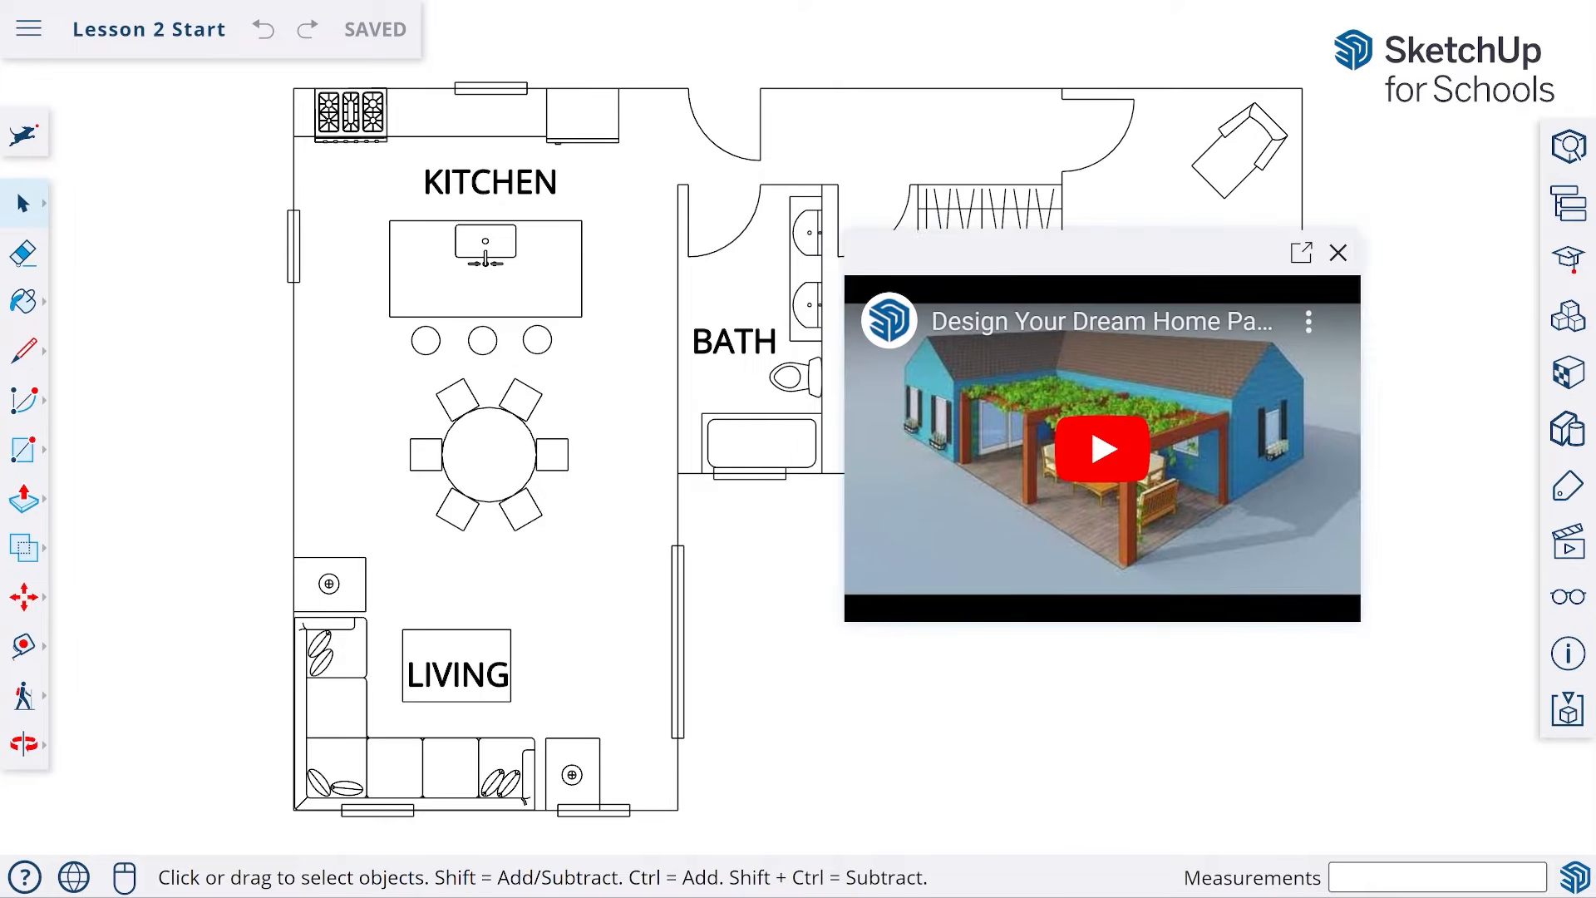
{"action": "left_click", "coordinate": [28, 28]}
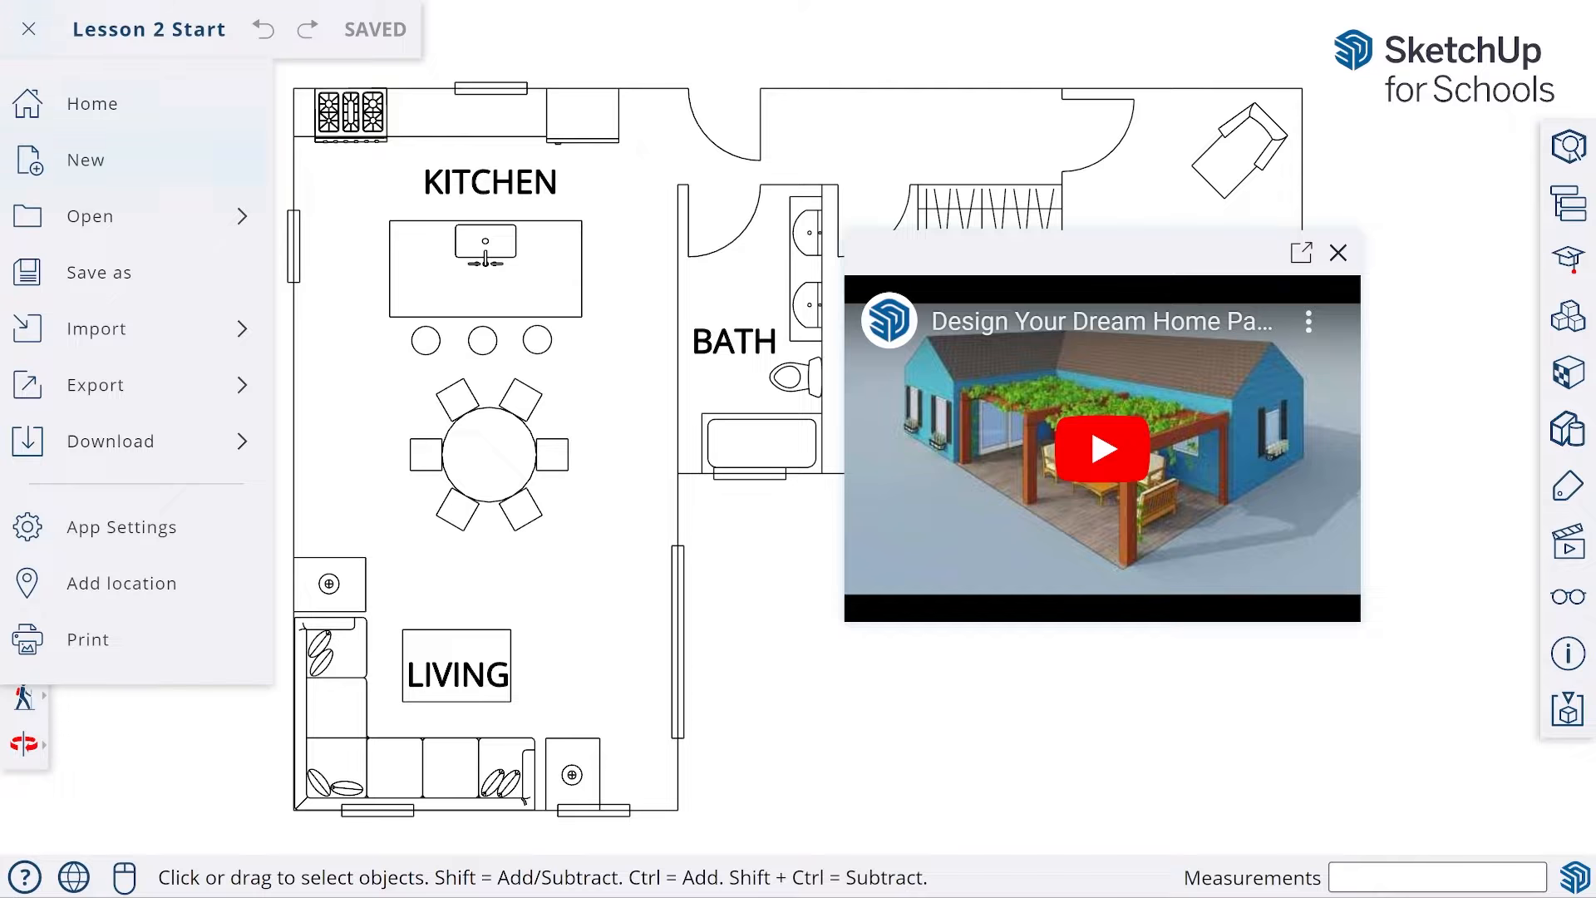
{"action": "left_click", "coordinate": [125, 216]}
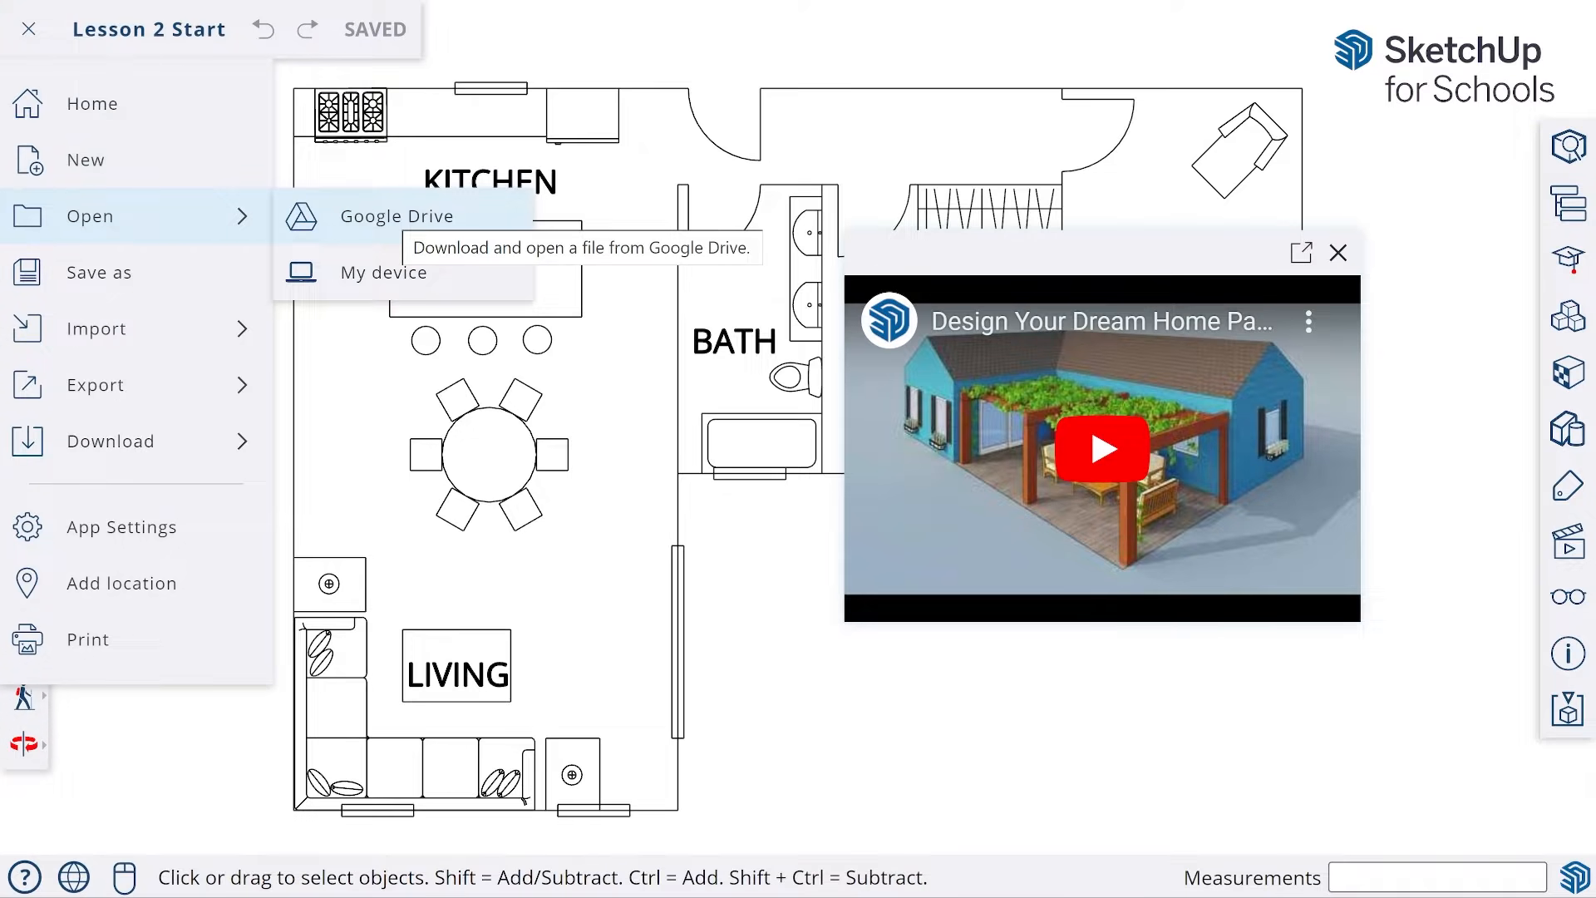
{"action": "left_click", "coordinate": [391, 217]}
{"action": "left_click", "coordinate": [239, 349]}
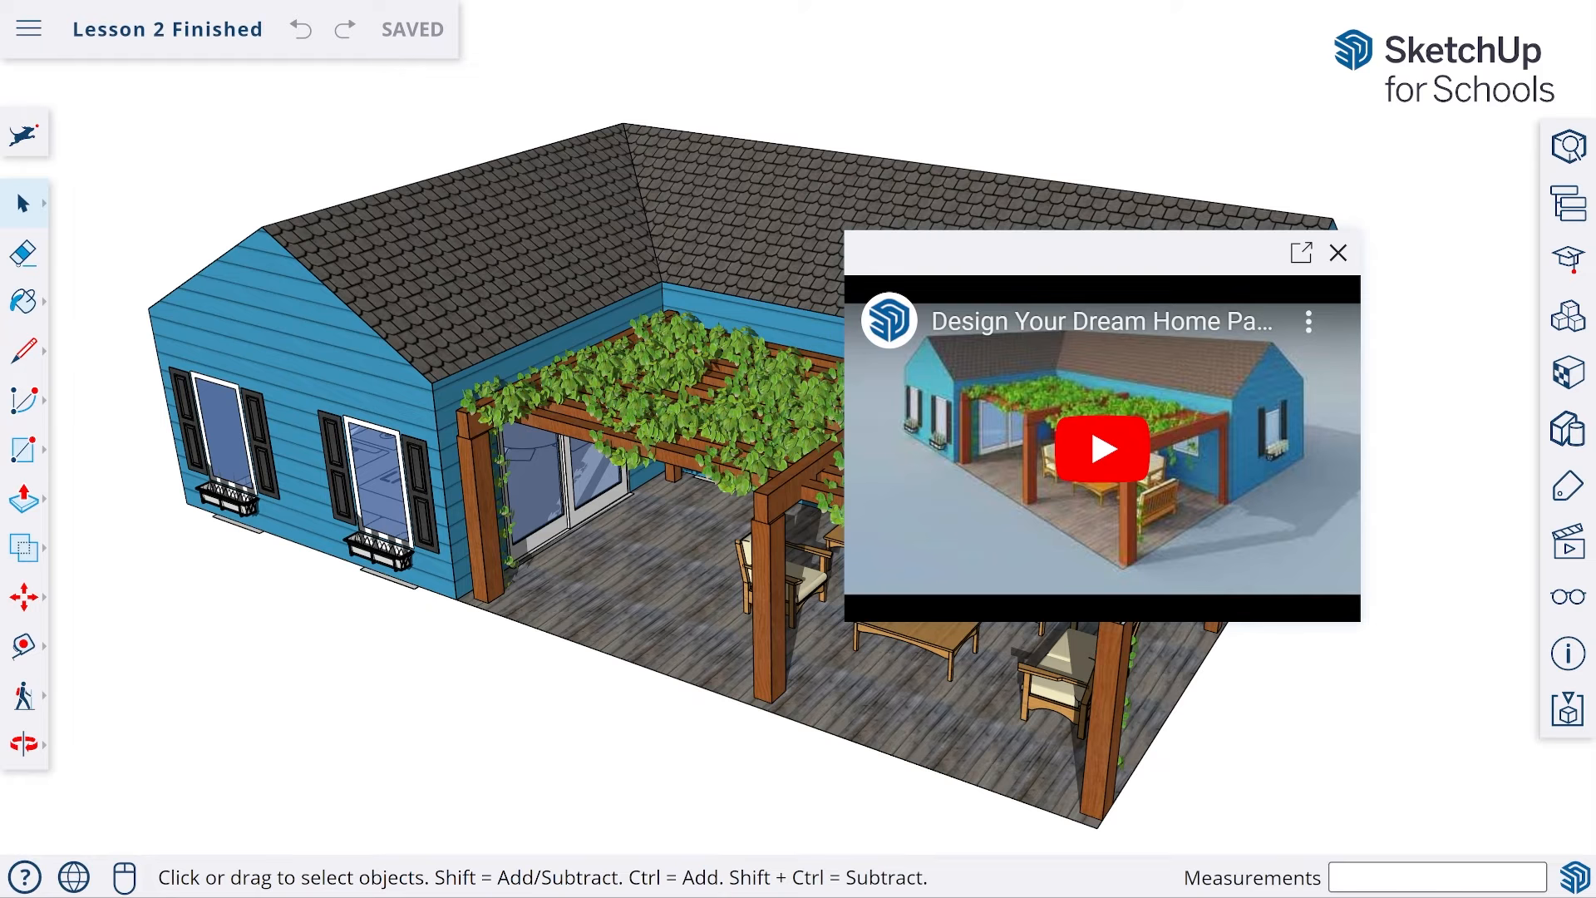
{"action": "left_click_drag", "start_coordinate": [1072, 253], "coordinate": [1163, 188]}
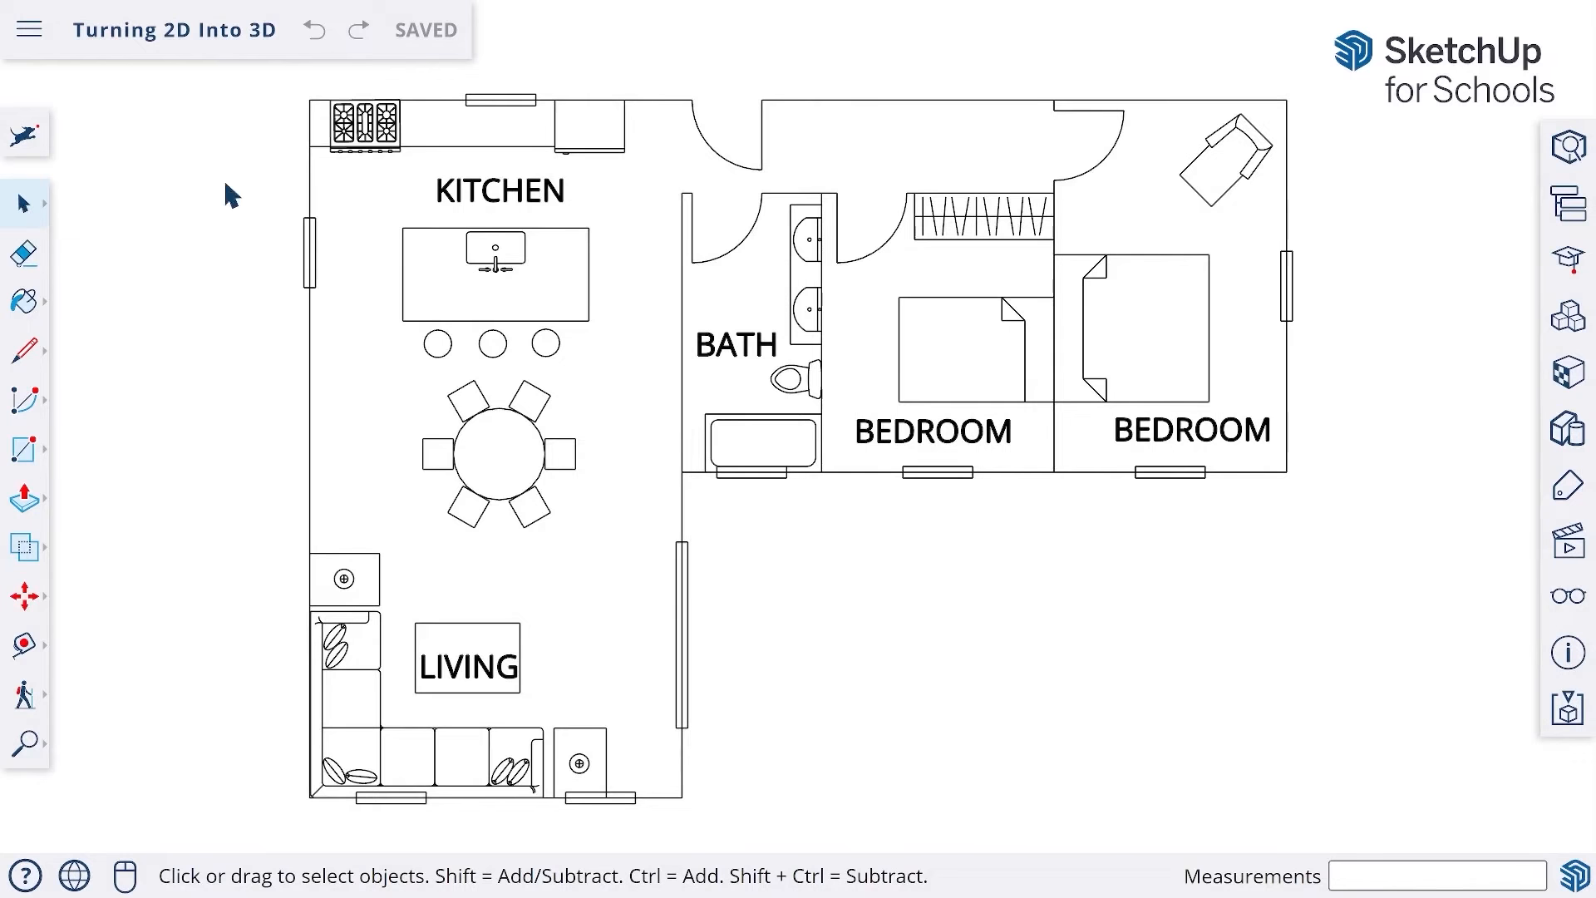
- Select the entire 2D floor plan and make it a group
{"action": "left_click_drag", "start_coordinate": [265, 79], "coordinate": [1374, 841]}
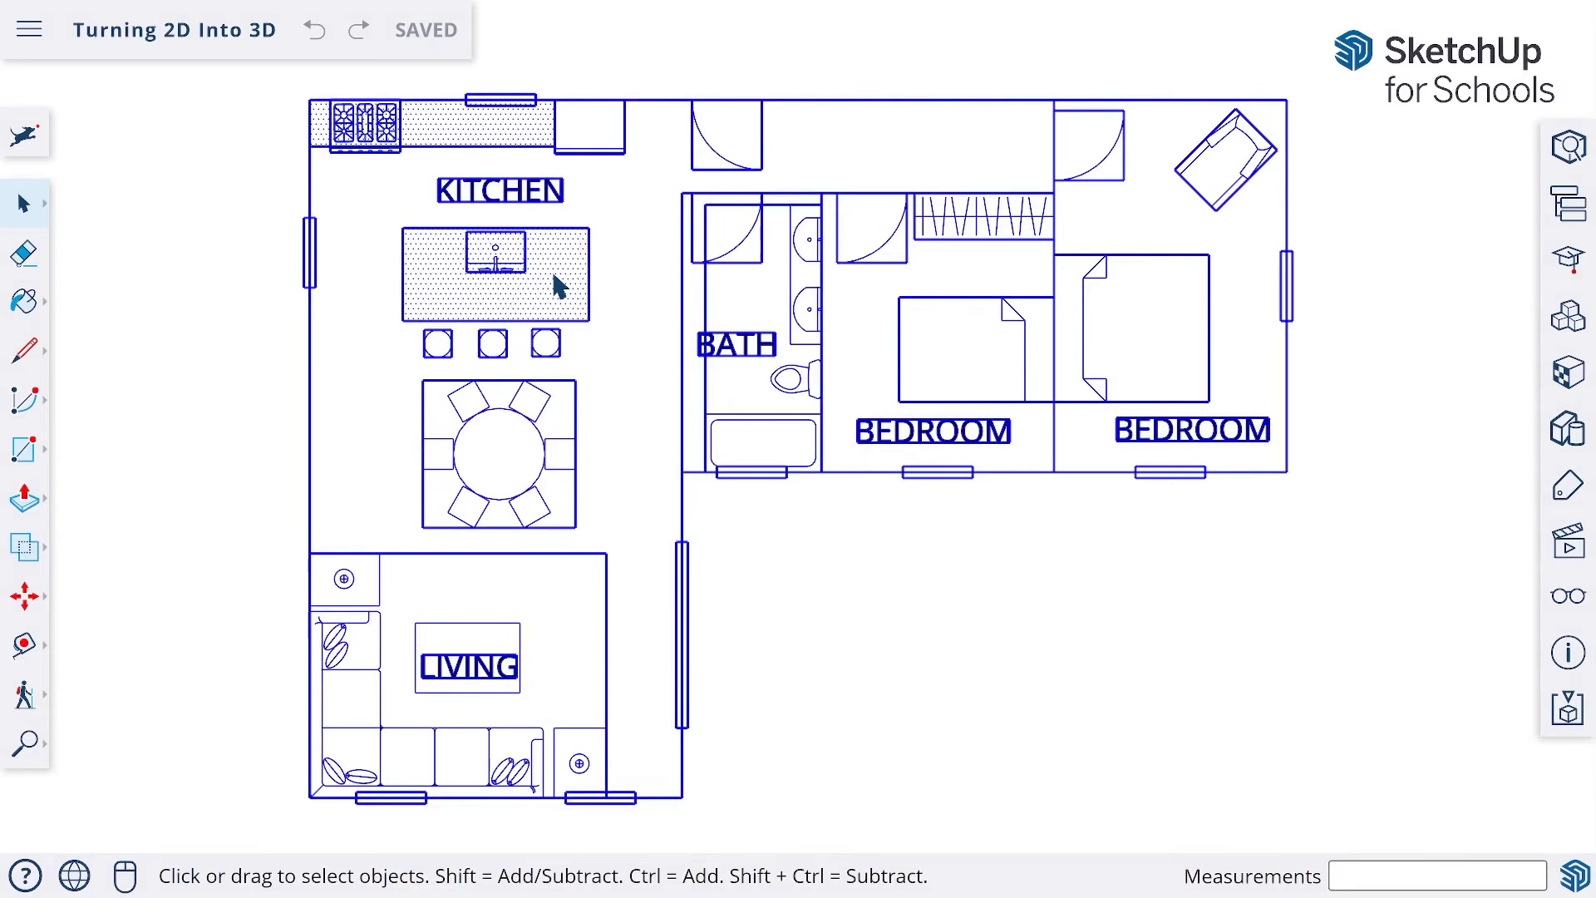
{"action": "right_click", "coordinate": [553, 285]}
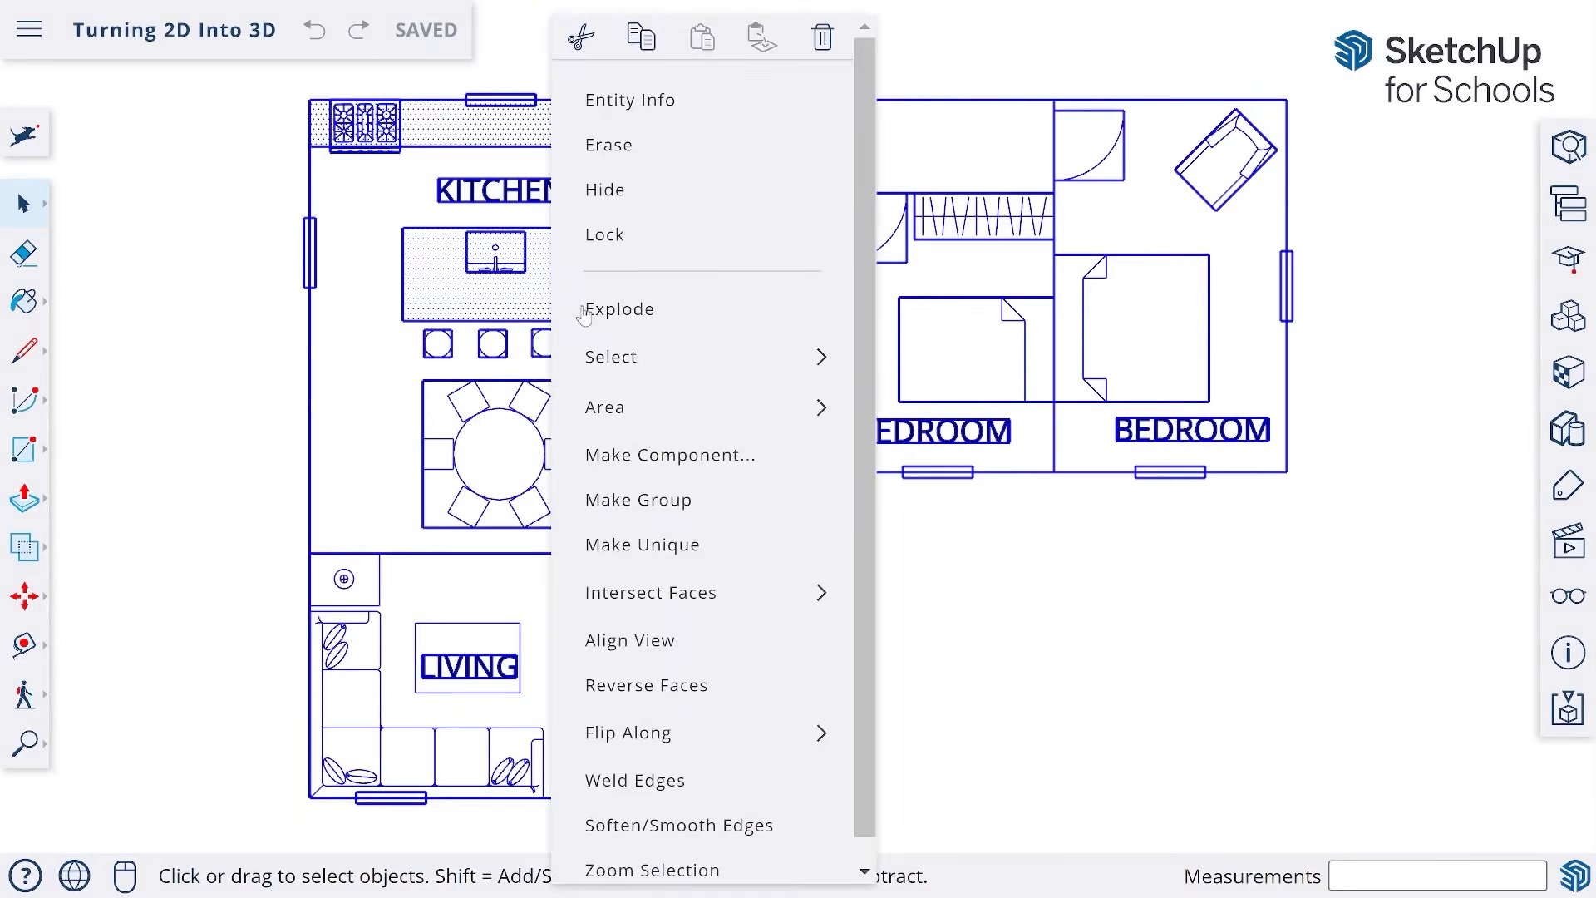
{"action": "left_click", "coordinate": [703, 503]}
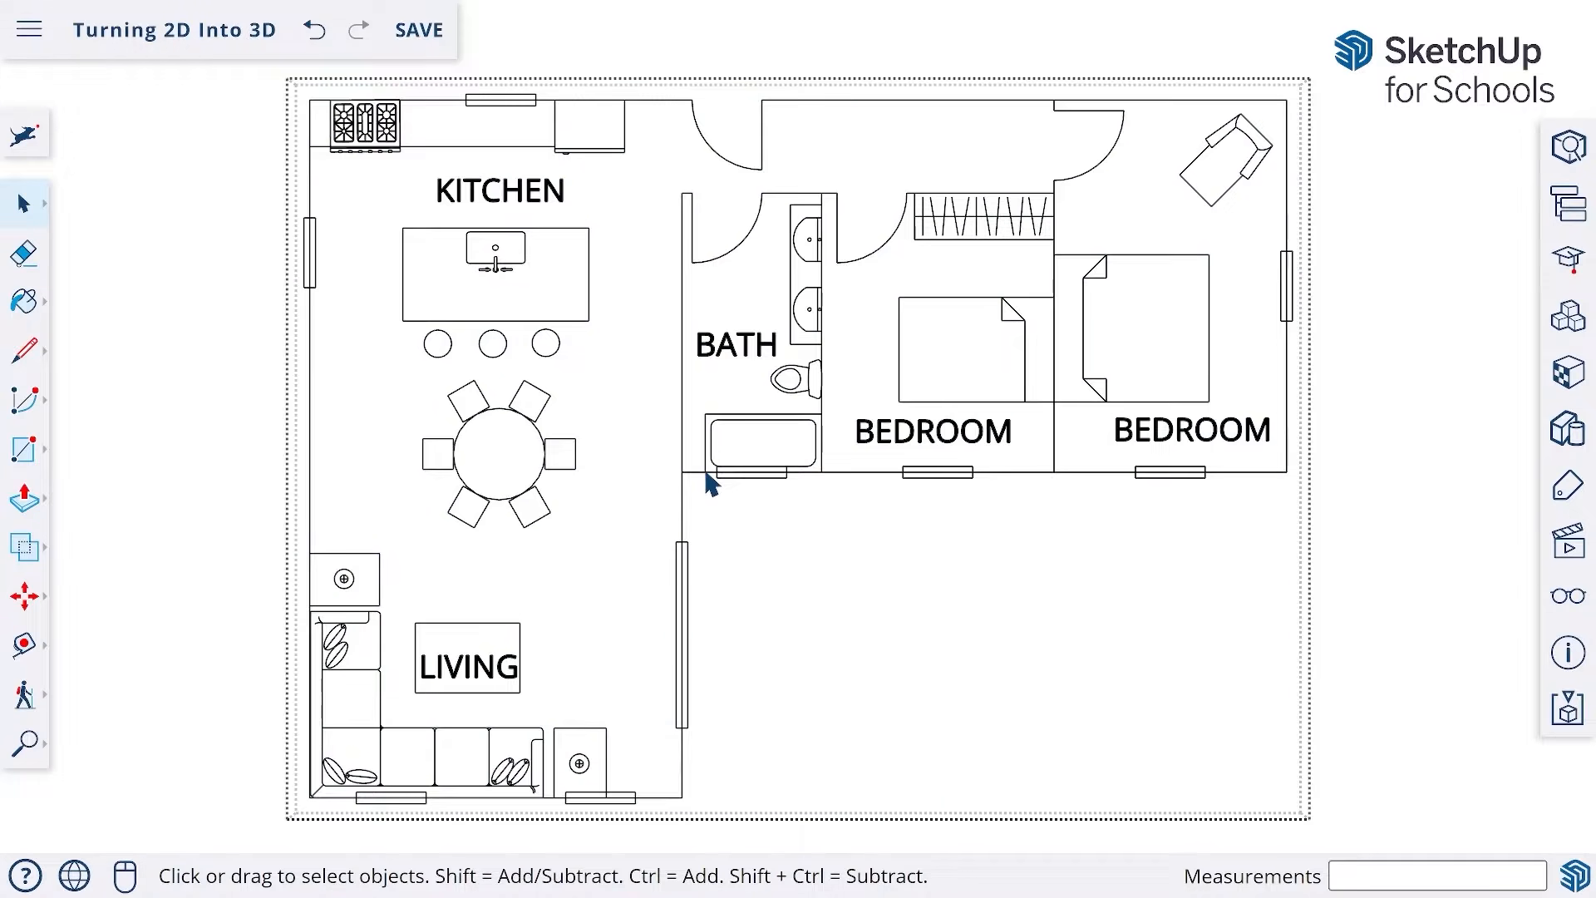
- Close the group for editing and try to move the floor plan group by its bathroom corner
{"action": "left_click", "coordinate": [257, 460]}
{"action": "key", "text": "m"}
{"action": "left_click", "coordinate": [689, 407]}
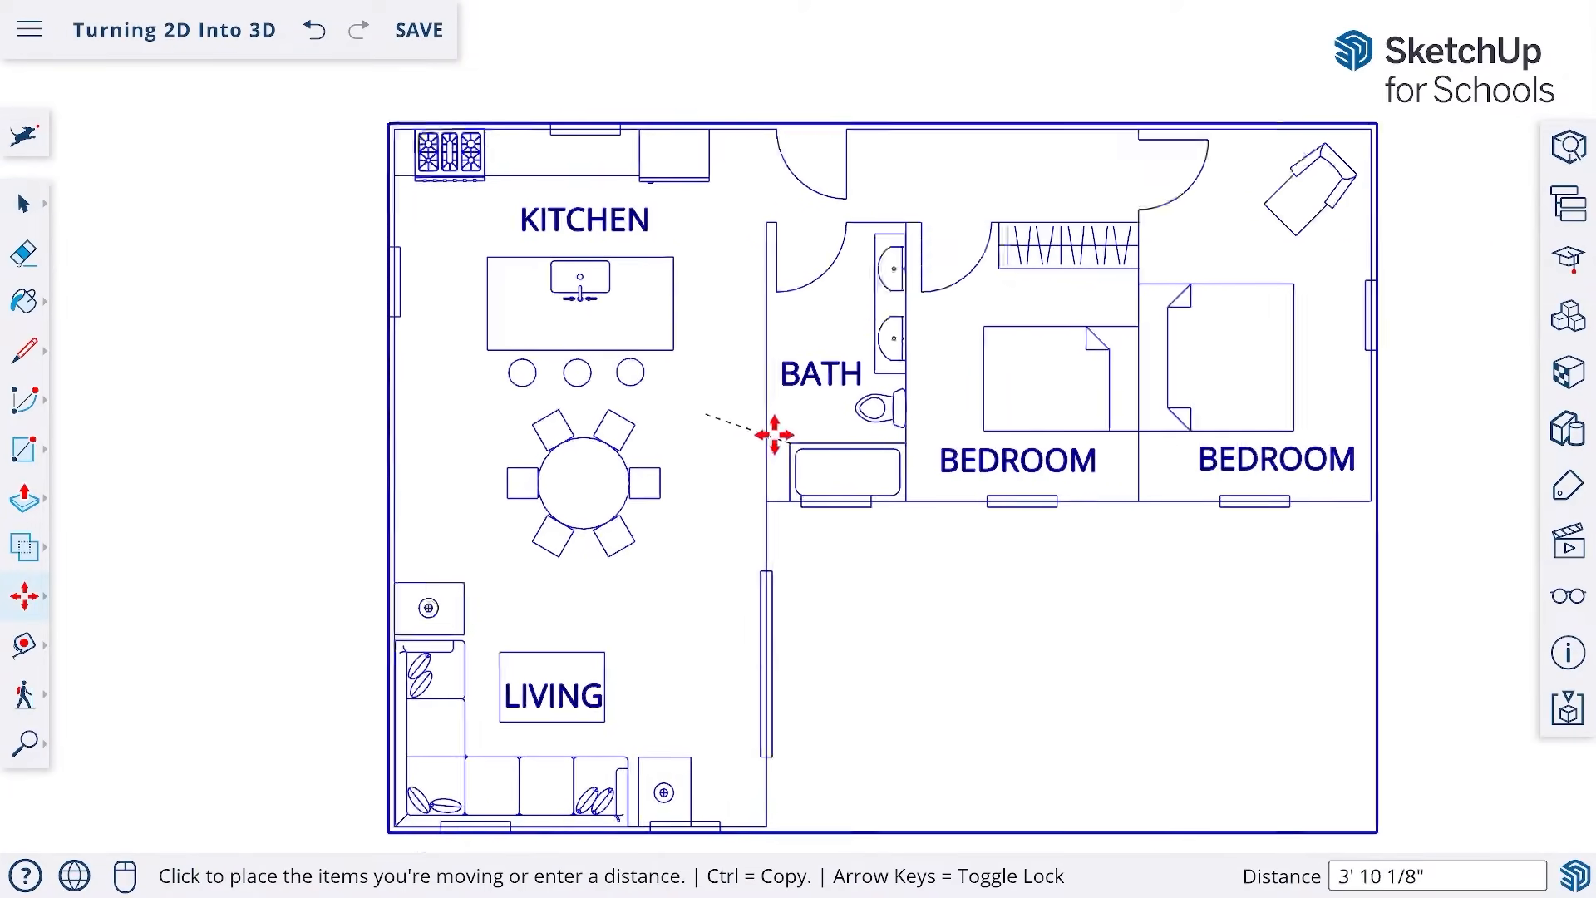
{"action": "left_click", "coordinate": [706, 420]}
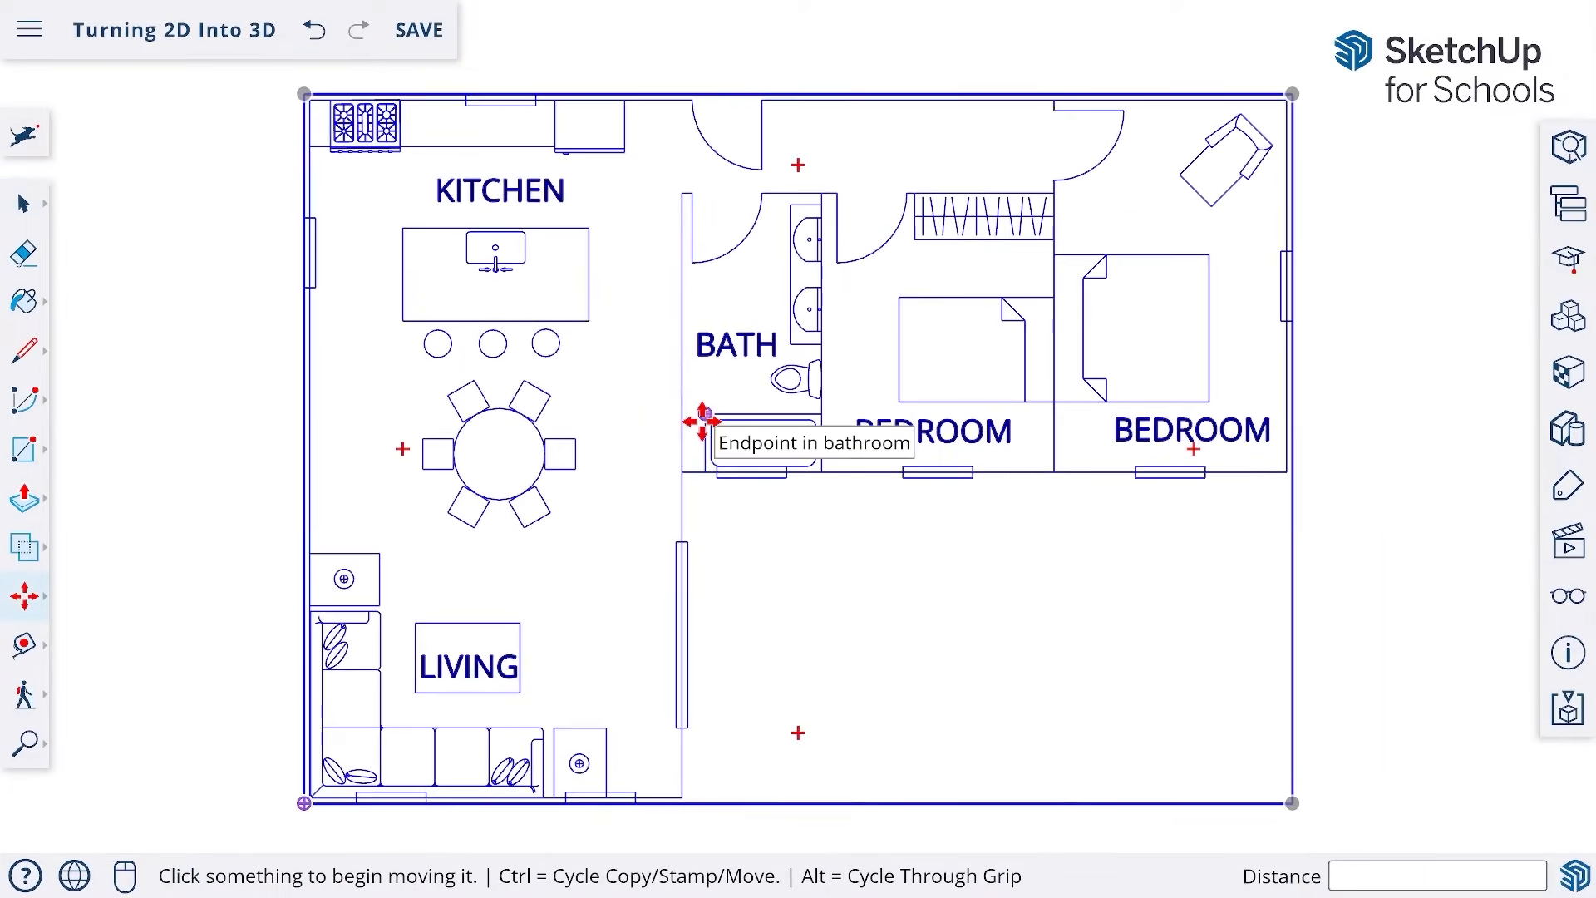
{"action": "key", "text": "space"}
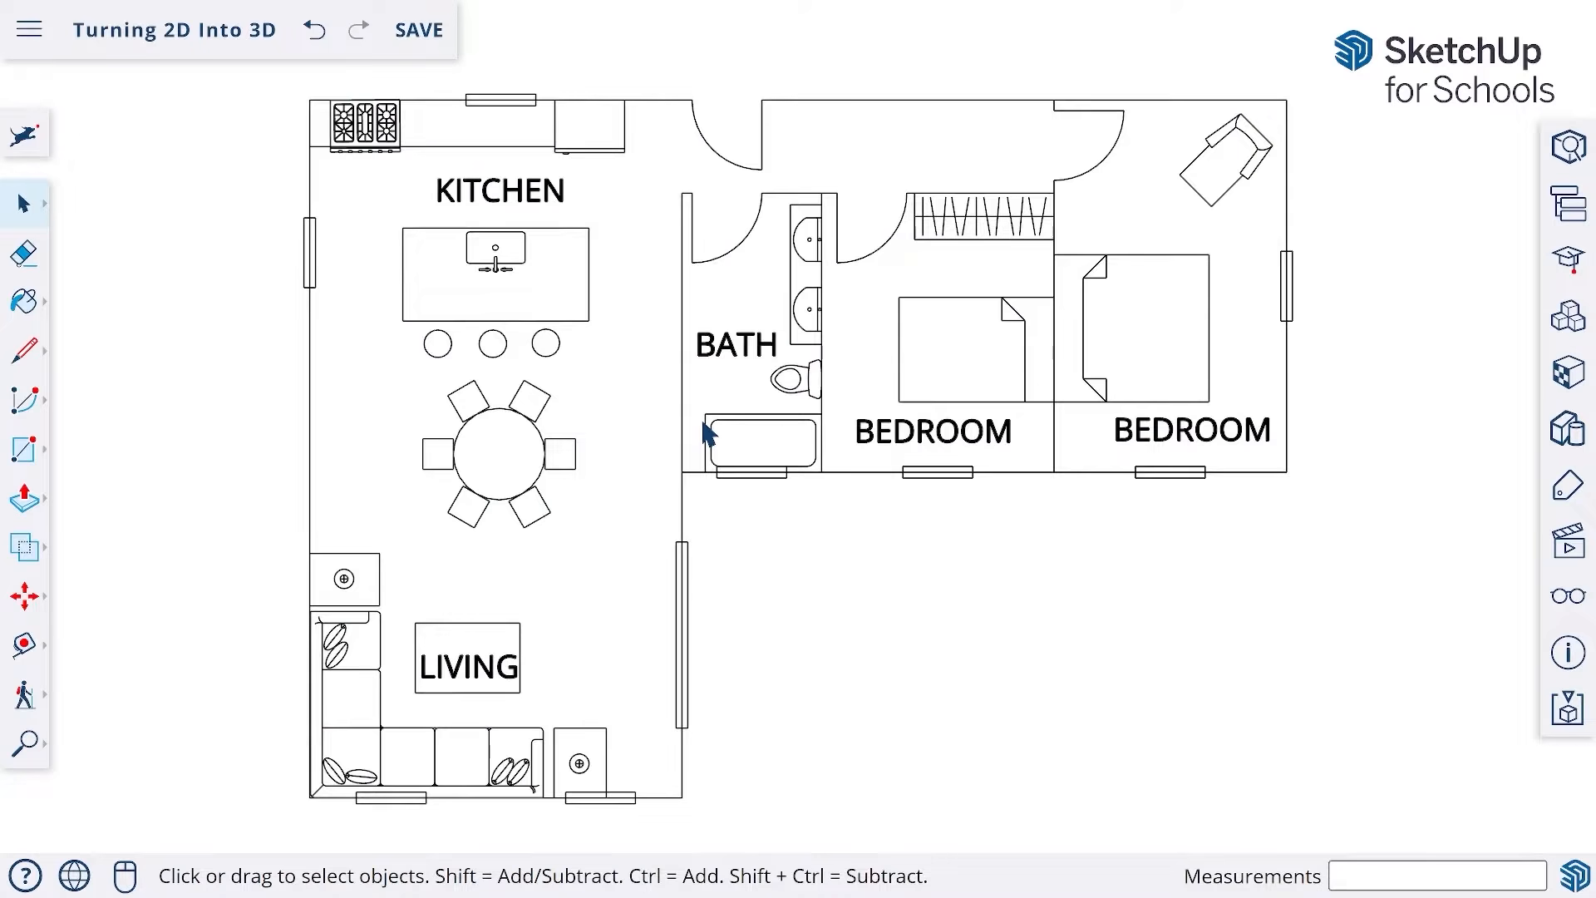
- Lock the floor plan group and deselect it
{"action": "right_click", "coordinate": [707, 358]}
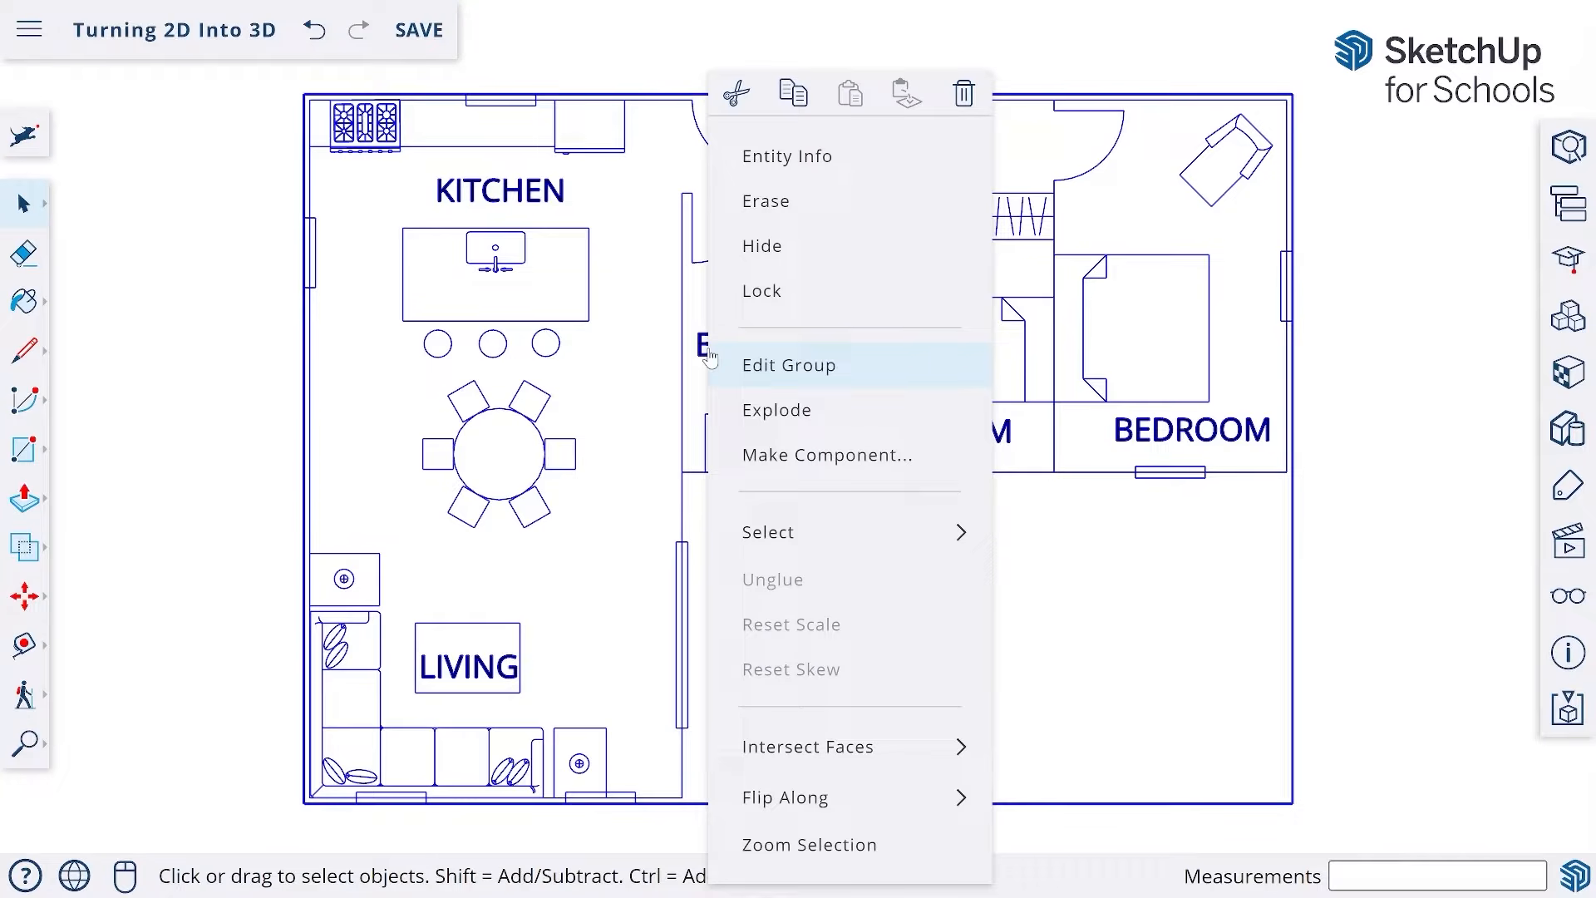
{"action": "left_click", "coordinate": [784, 303]}
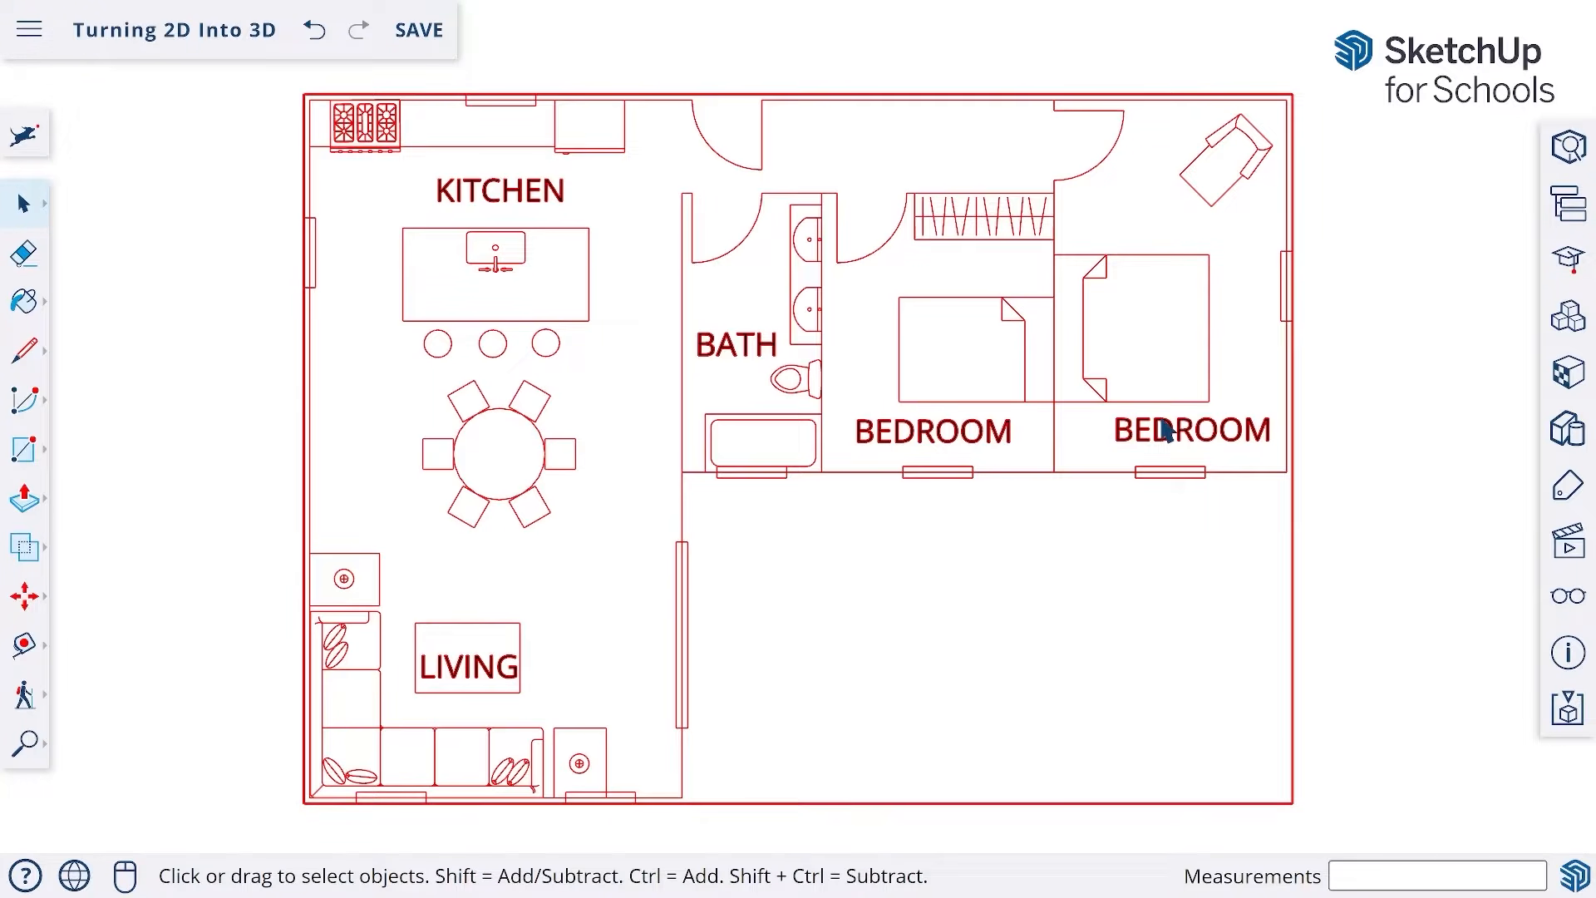
{"action": "left_click", "coordinate": [1090, 495]}
{"action": "key", "text": "m"}
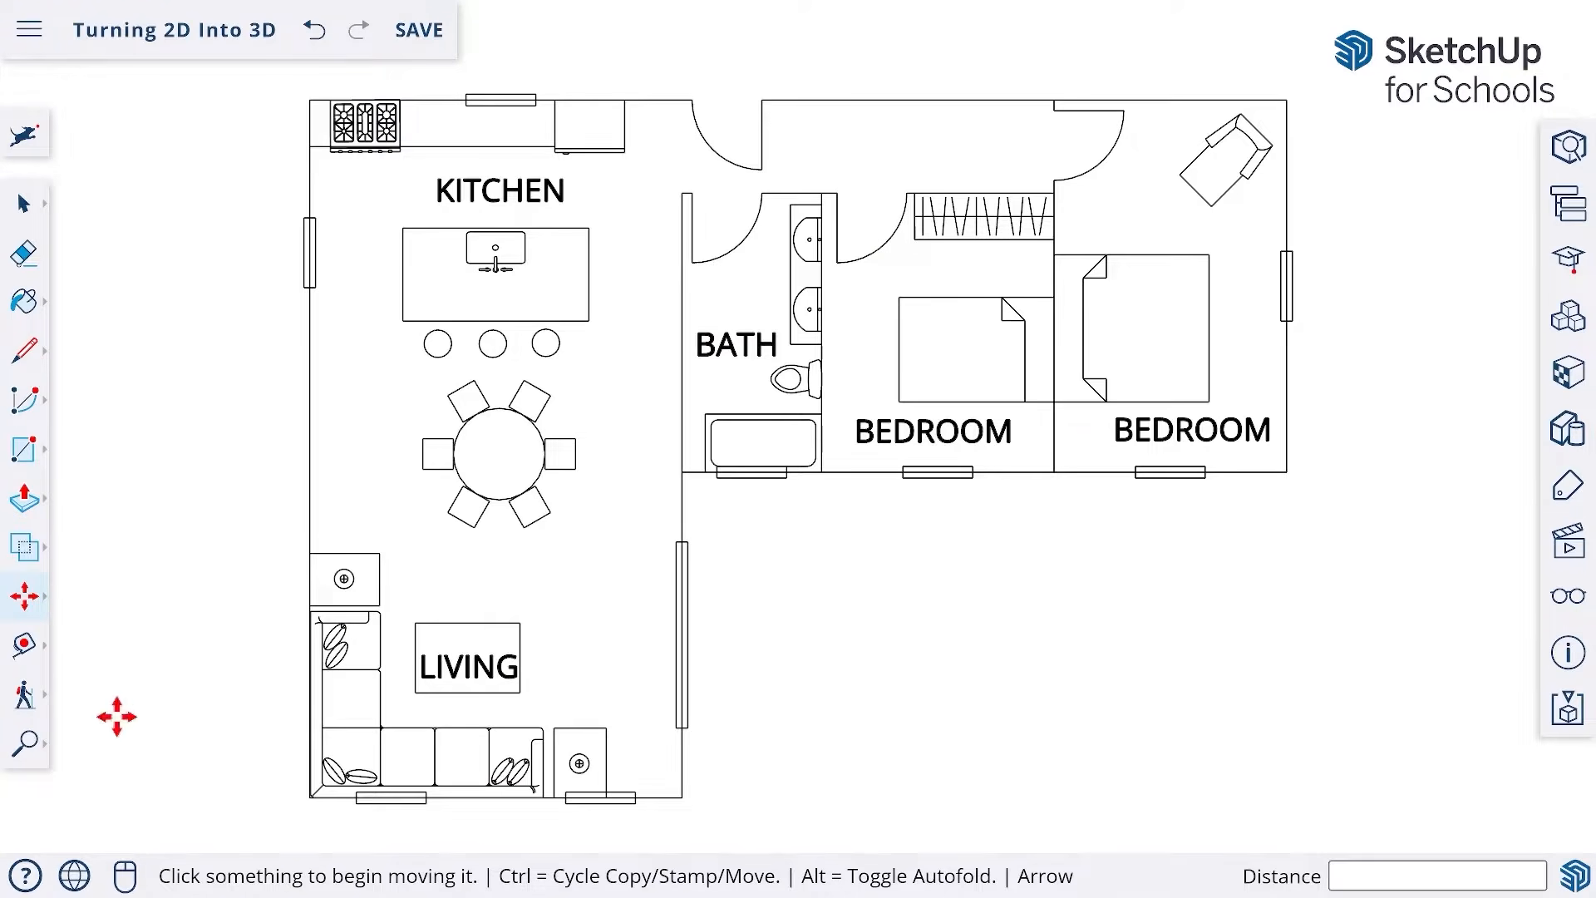
- Orbit and pan the floor plan into an angled 3D view and look over the available standard views in Scenes
{"action": "left_click", "coordinate": [26, 745]}
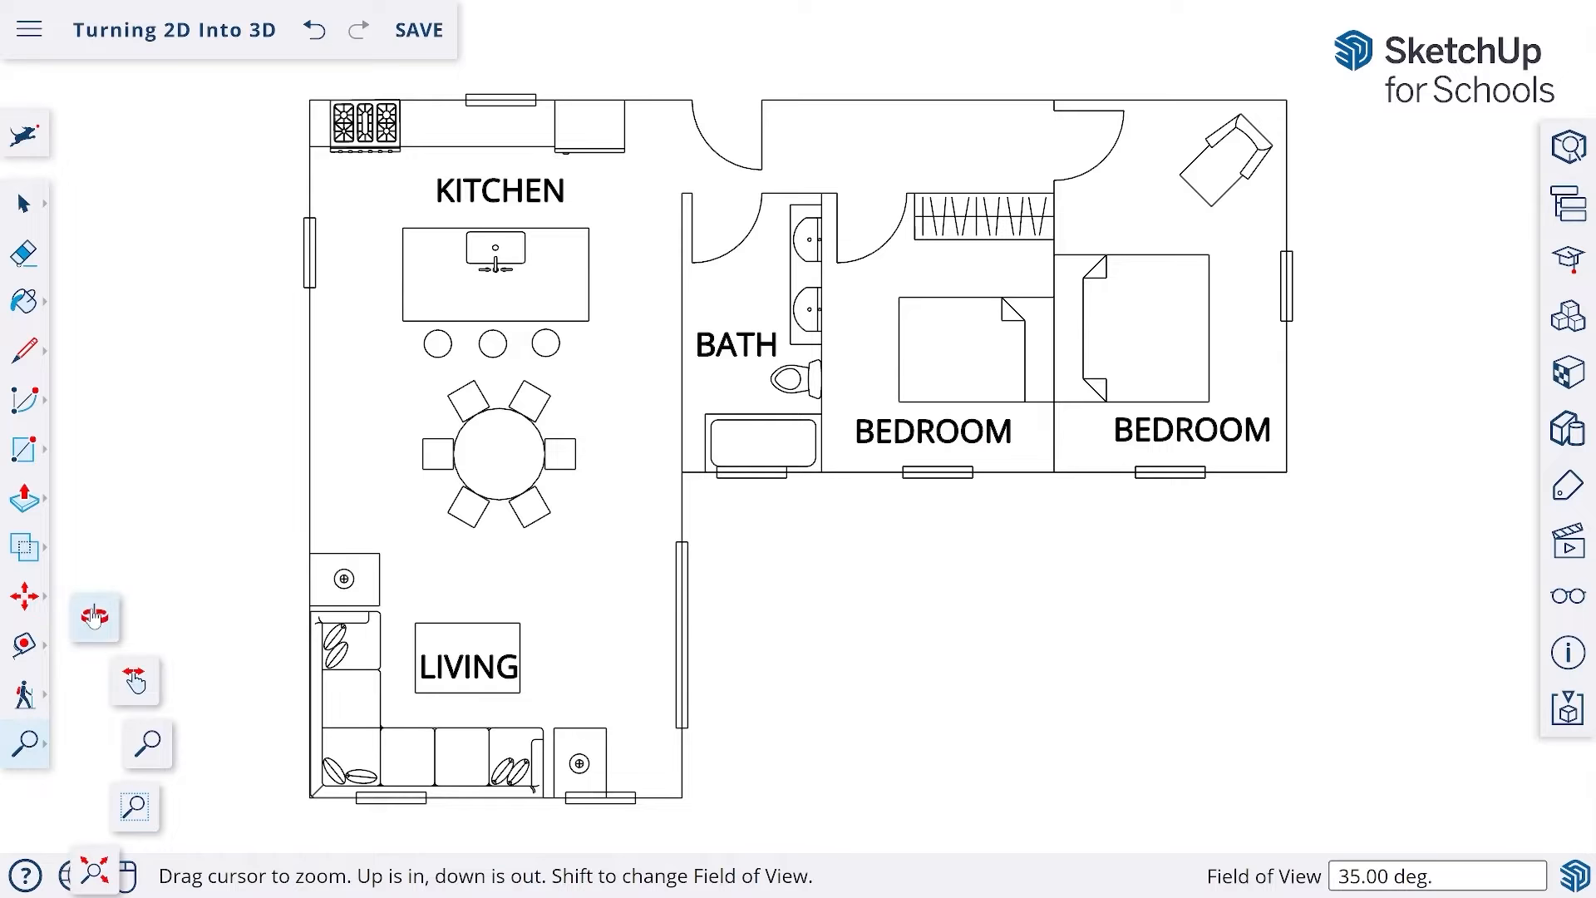
{"action": "left_click", "coordinate": [94, 616]}
{"action": "left_click_drag", "start_coordinate": [983, 562], "coordinate": [727, 235]}
{"action": "left_click_drag", "start_coordinate": [807, 551], "coordinate": [737, 414]}
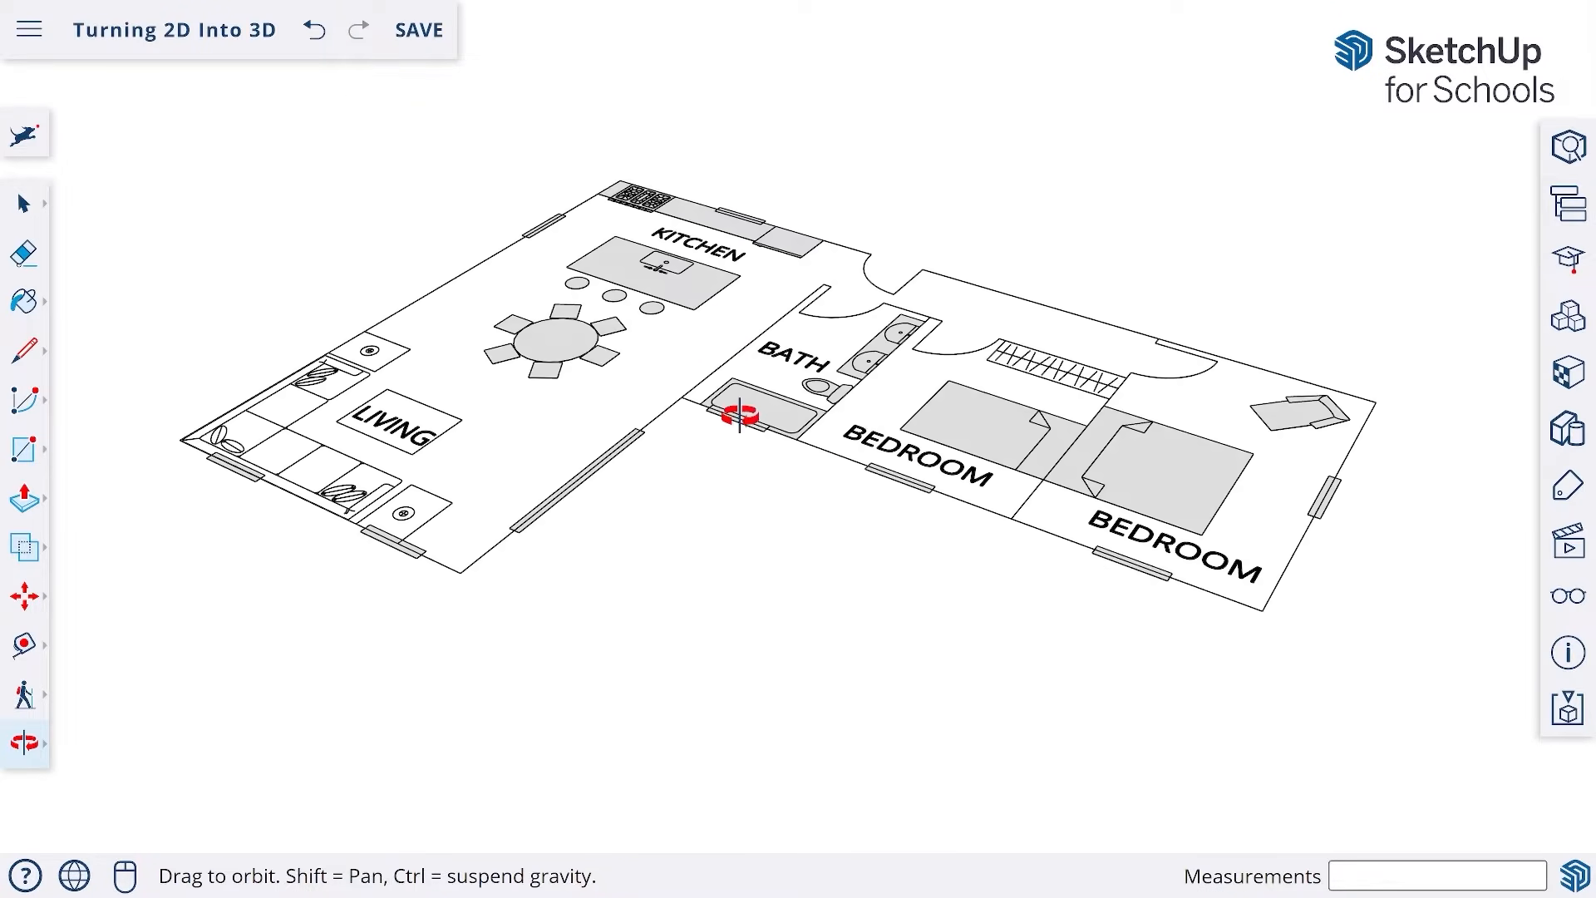
{"action": "left_click_drag", "start_coordinate": [716, 352], "coordinate": [697, 449], "text": "shift"}
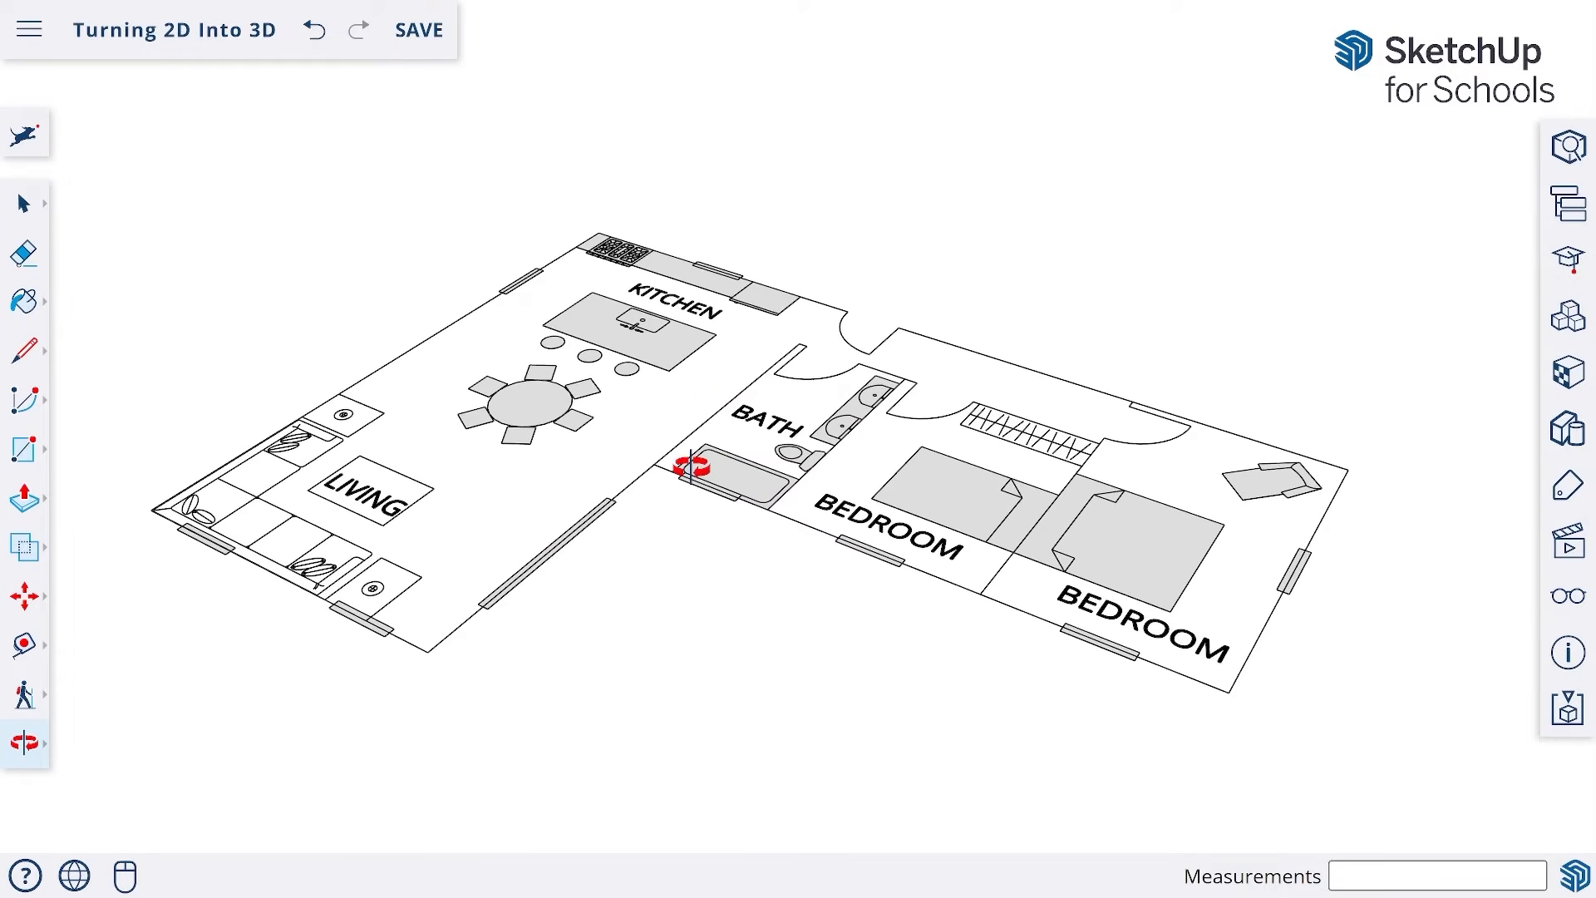
{"action": "left_click", "coordinate": [1568, 549]}
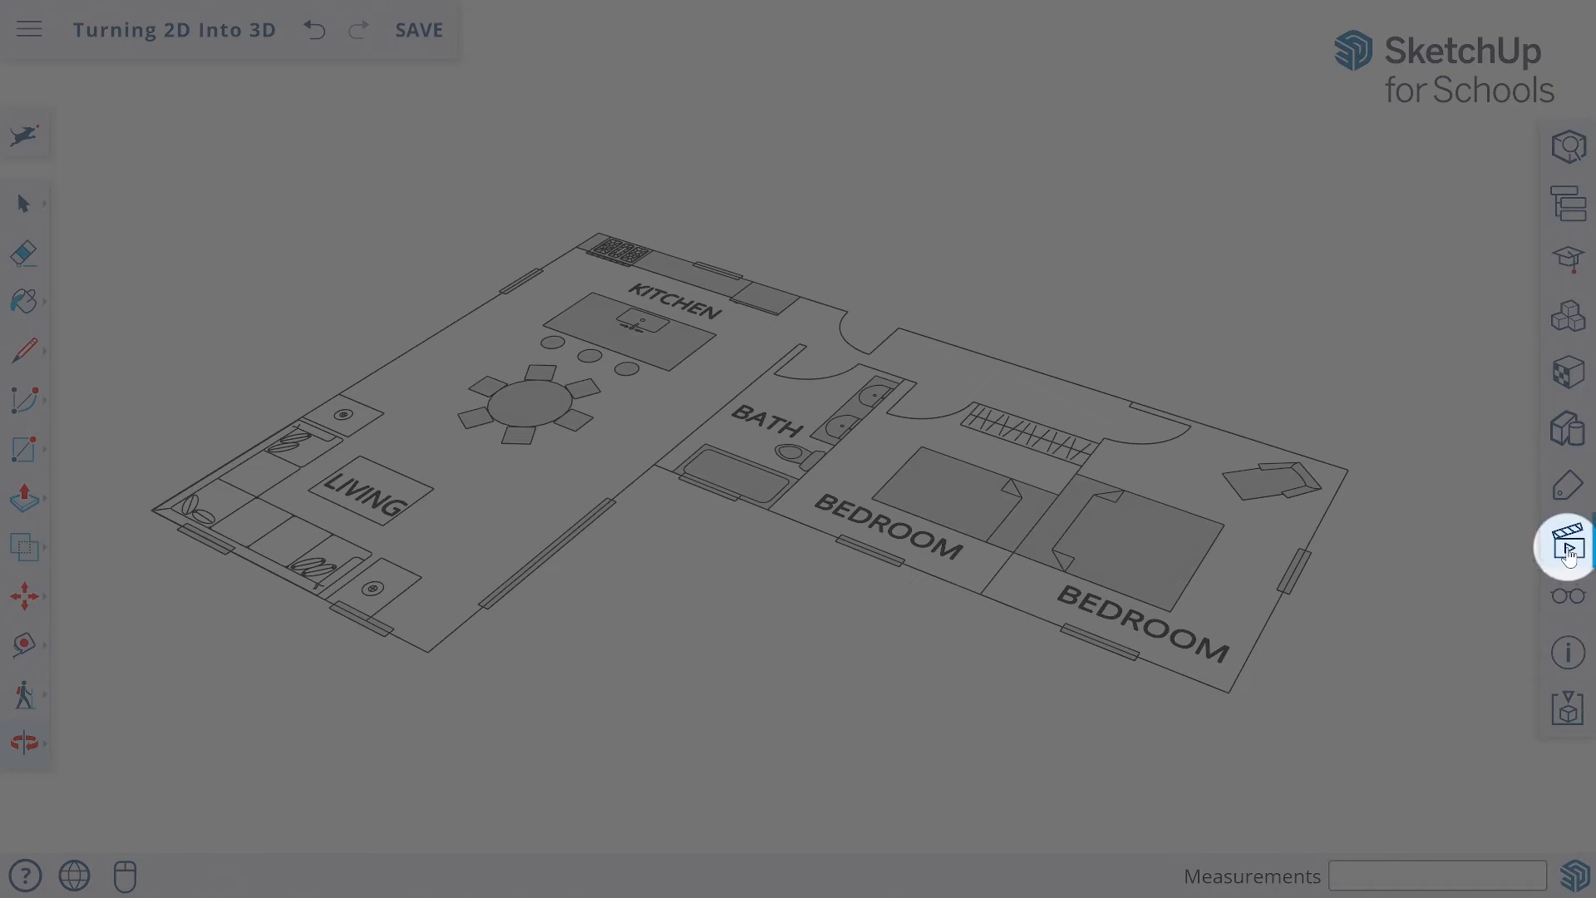
{"action": "left_click", "coordinate": [1568, 549]}
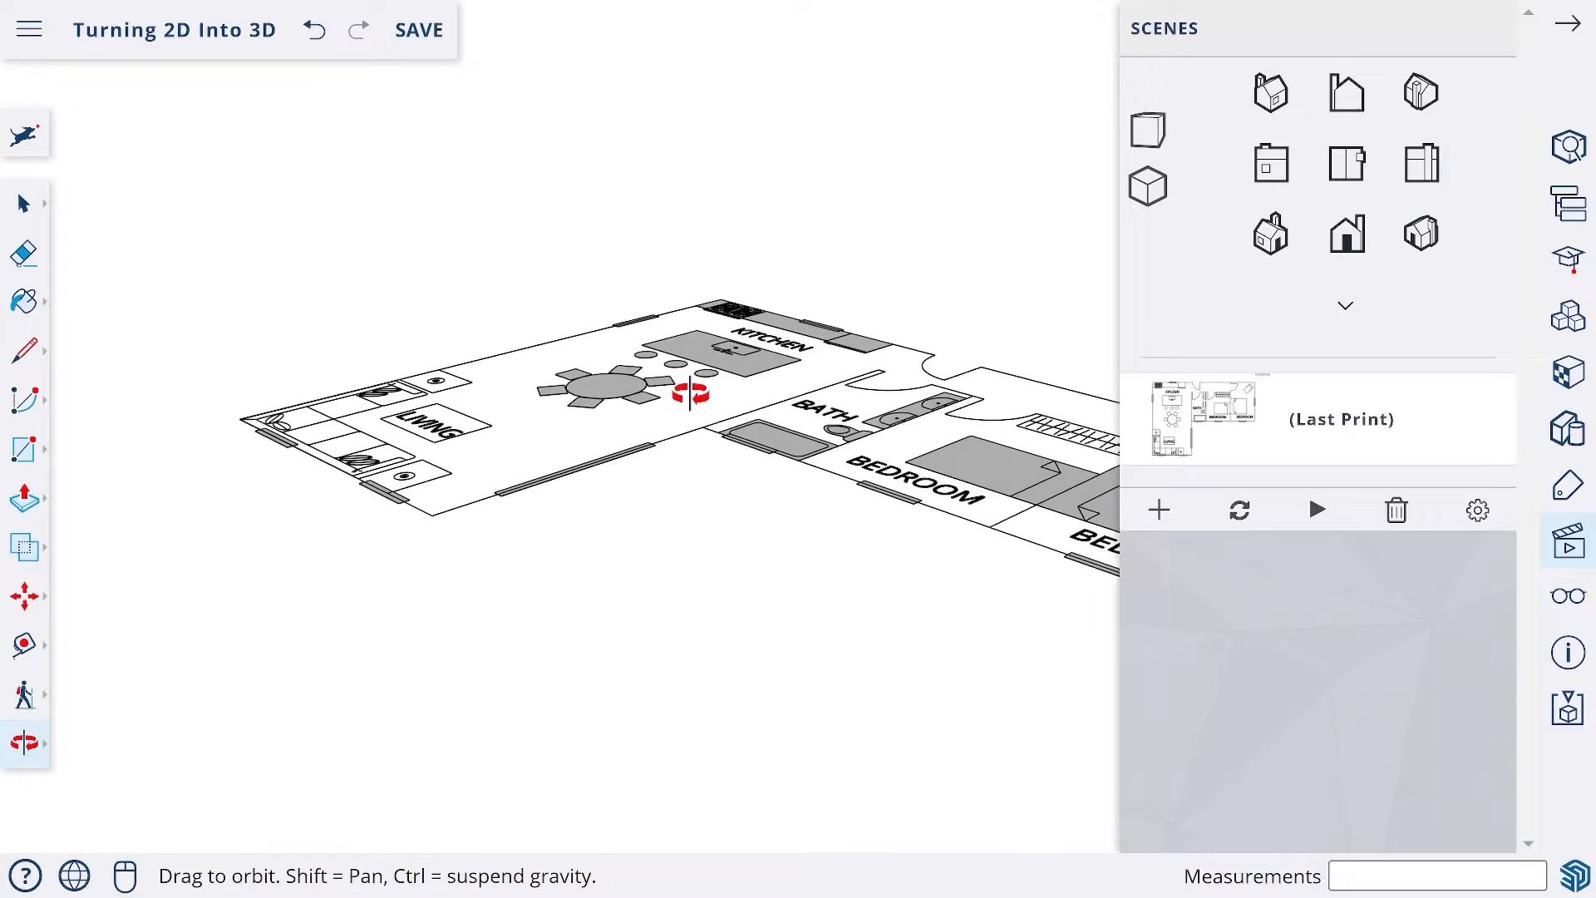
{"action": "middle_click_drag", "start_coordinate": [689, 396], "coordinate": [810, 557]}
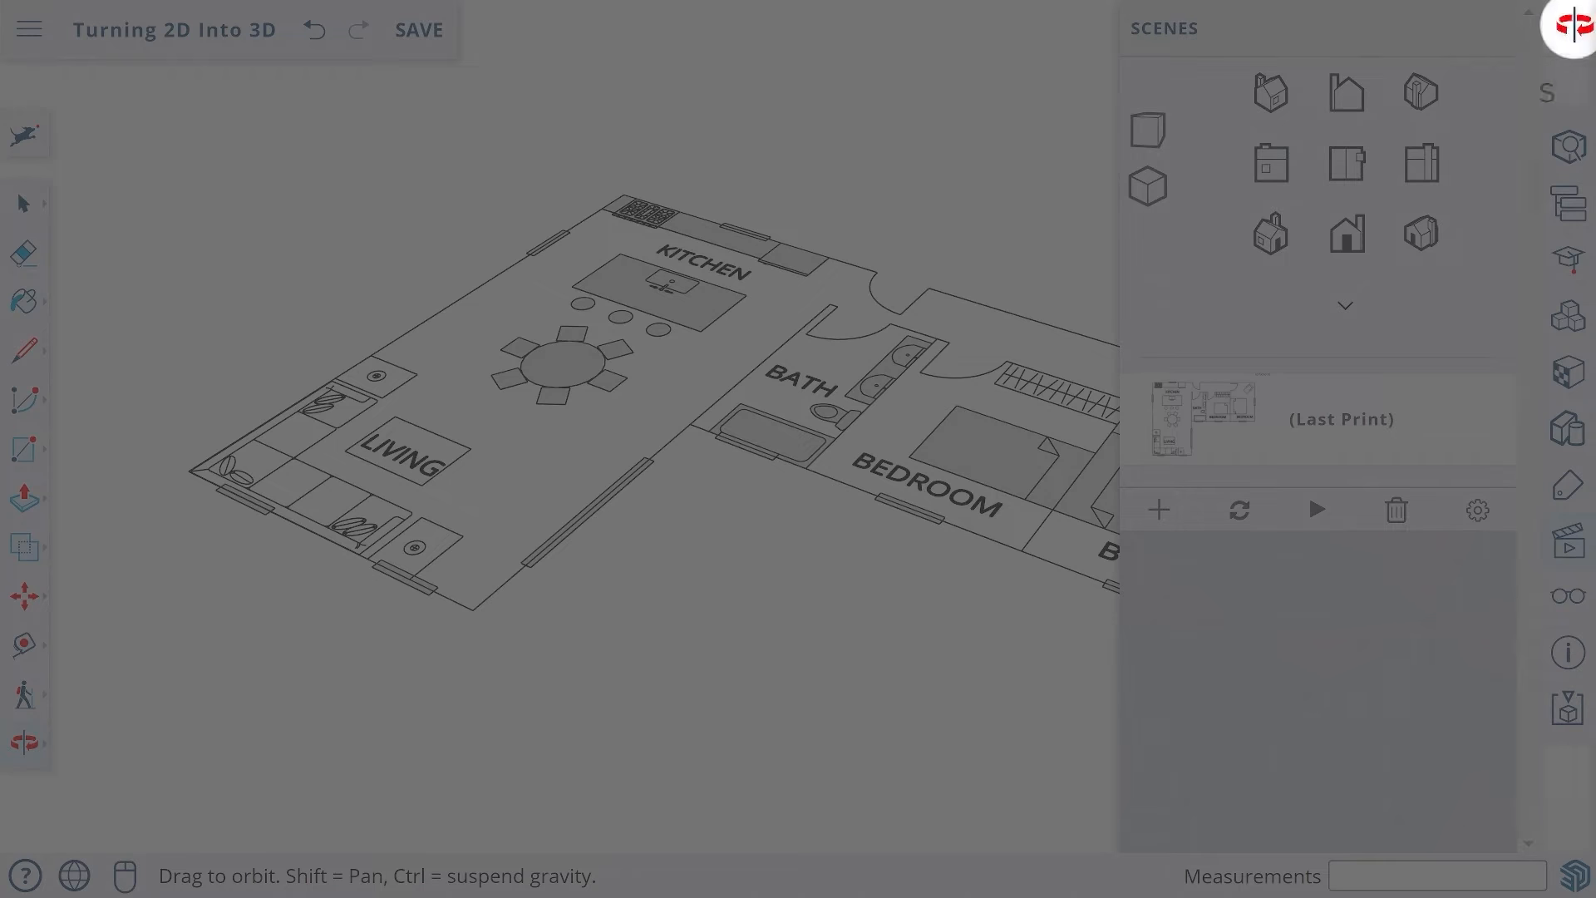
{"action": "left_click", "coordinate": [1574, 25]}
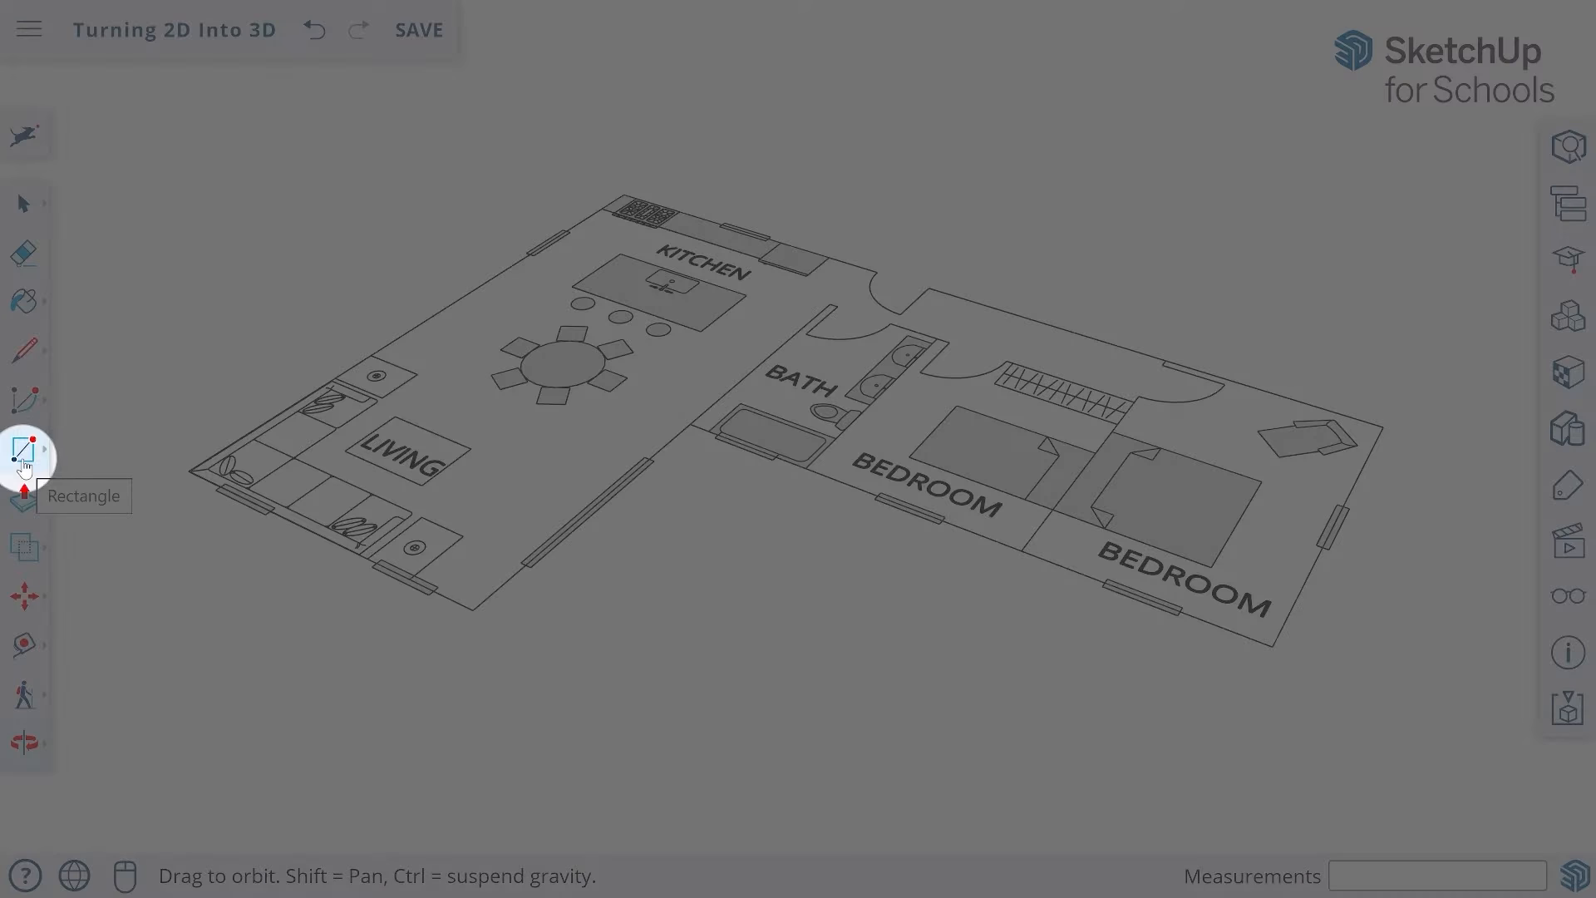
- Draw a 30' by 16' rectangle over the kitchen and living area between its opposite outer corners
{"action": "left_click", "coordinate": [25, 466]}
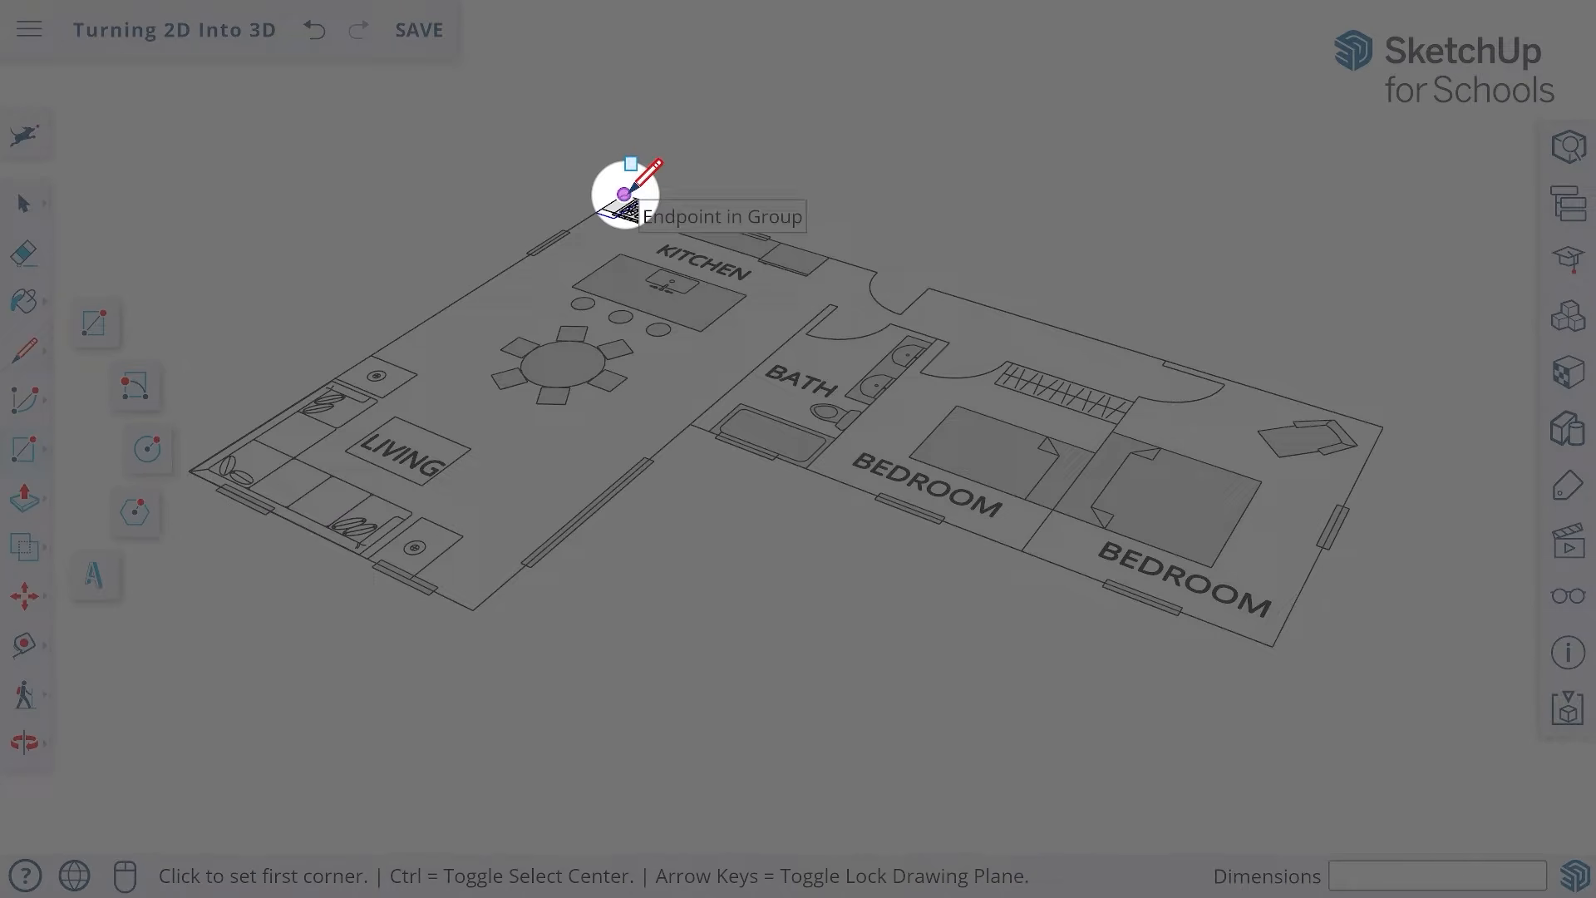
{"action": "left_click", "coordinate": [624, 194]}
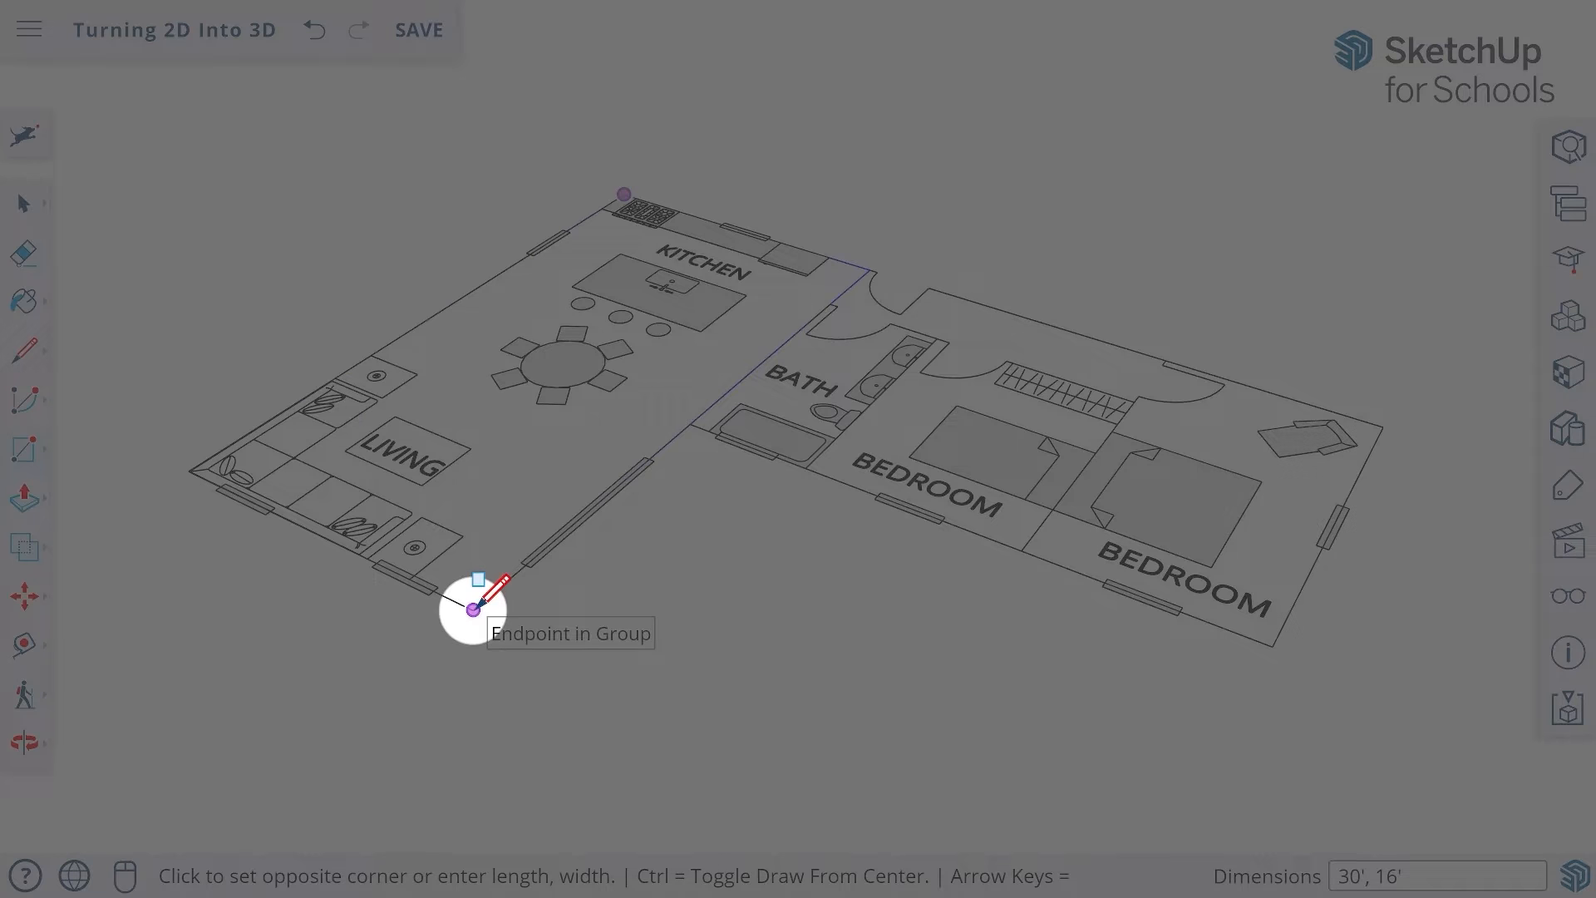
{"action": "left_click", "coordinate": [473, 609]}
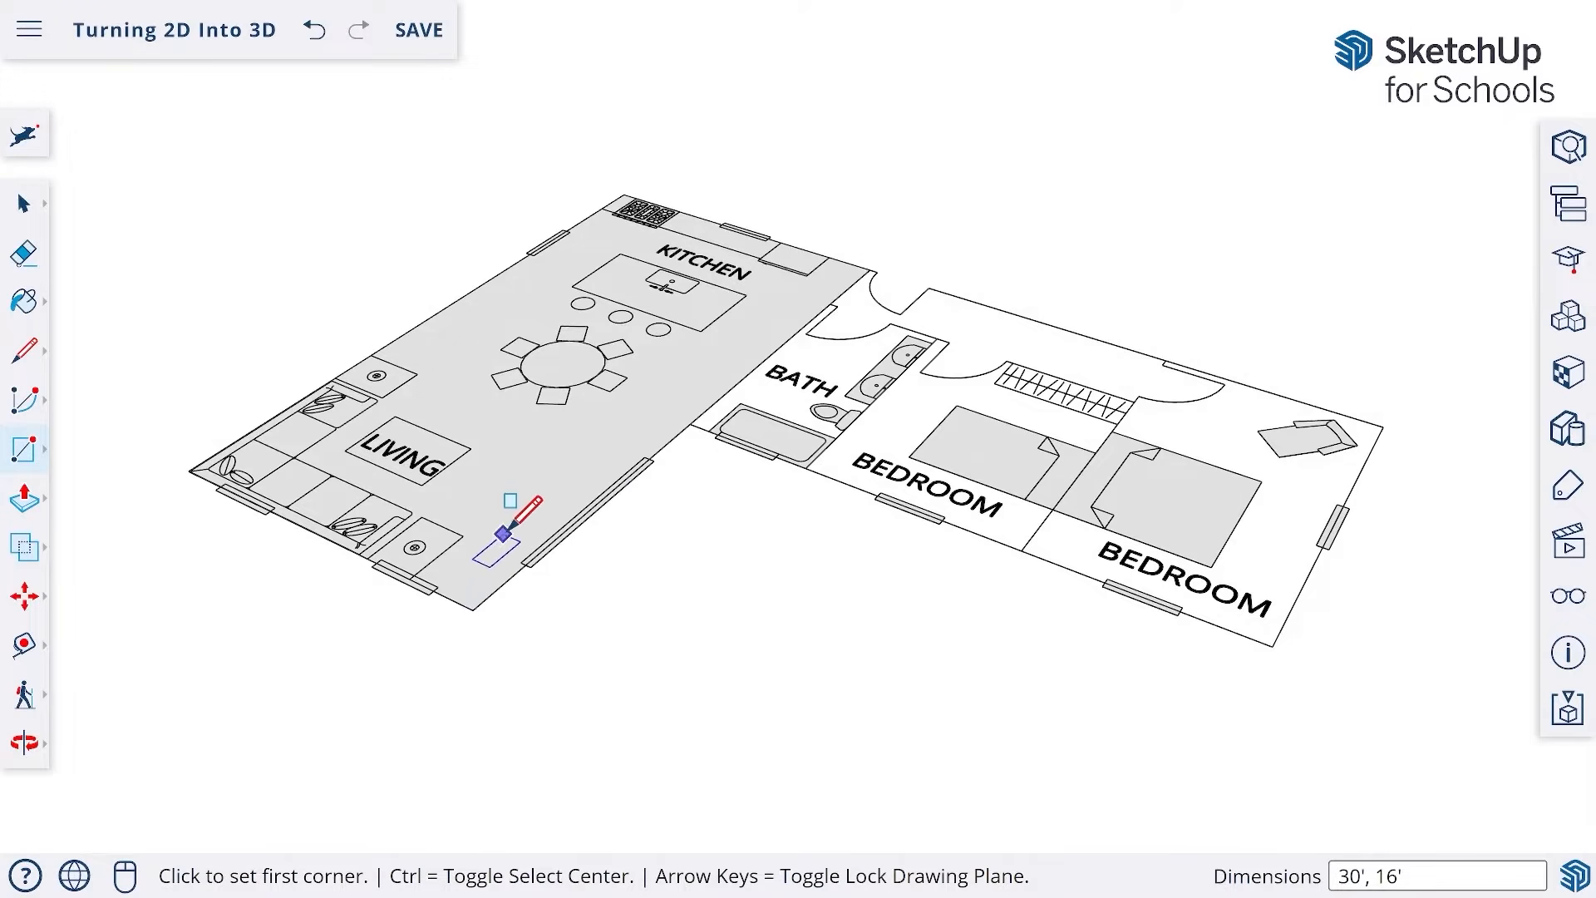
{"action": "key", "text": "space"}
{"action": "left_click", "coordinate": [542, 474]}
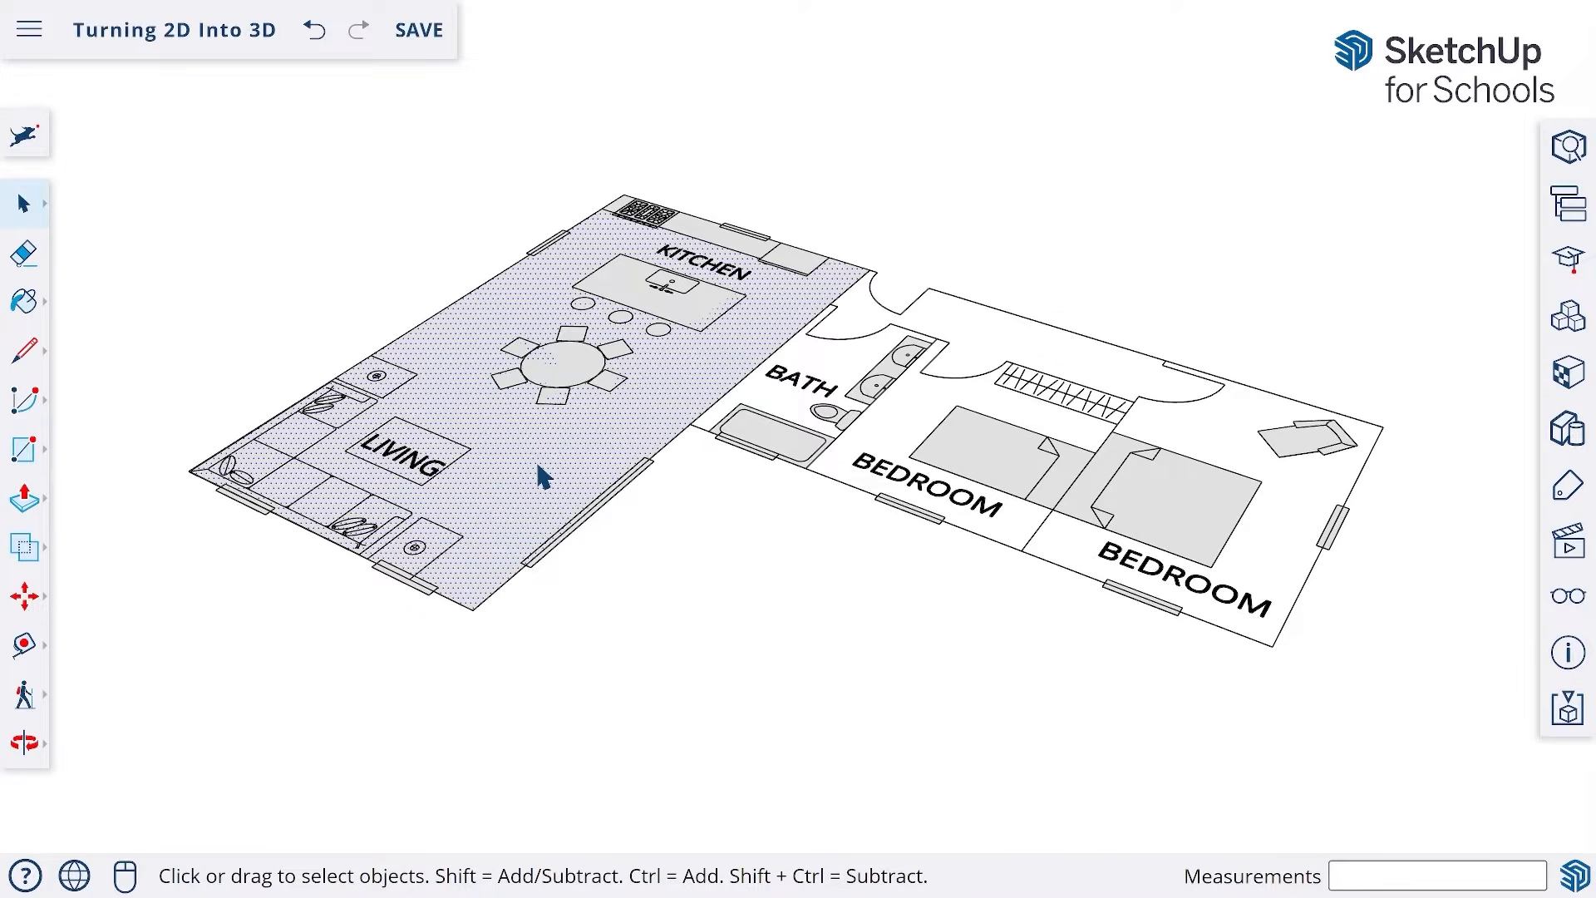
- Draw a 26' by 16' rectangle over the bath and bedroom wing, from the inner corner to the far outer corner
{"action": "key", "text": "r"}
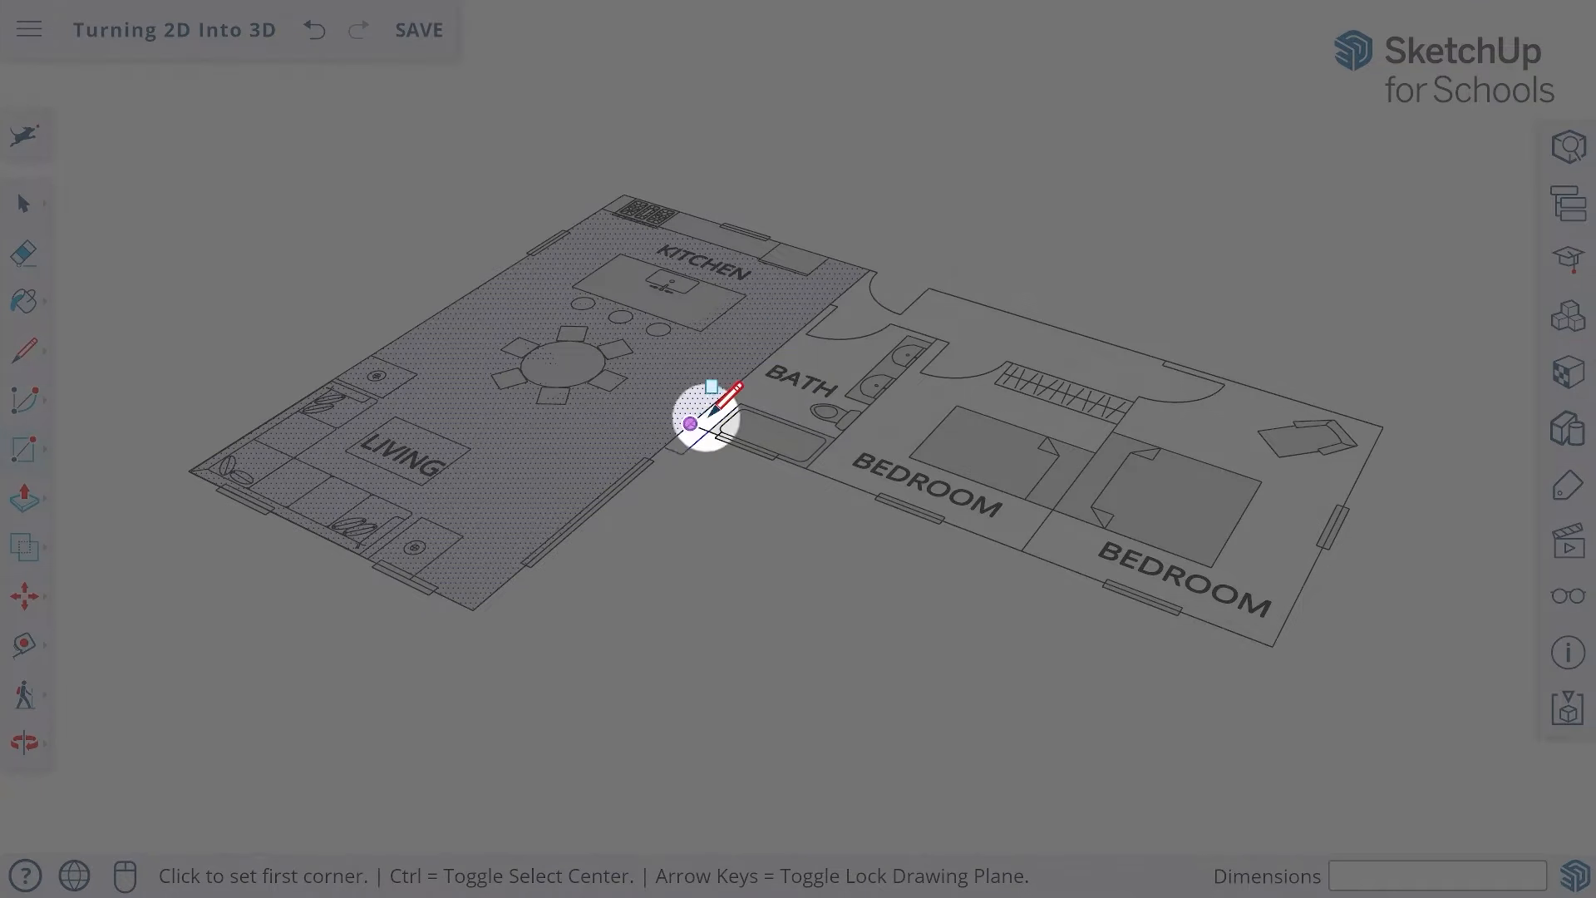
{"action": "left_click", "coordinate": [690, 424]}
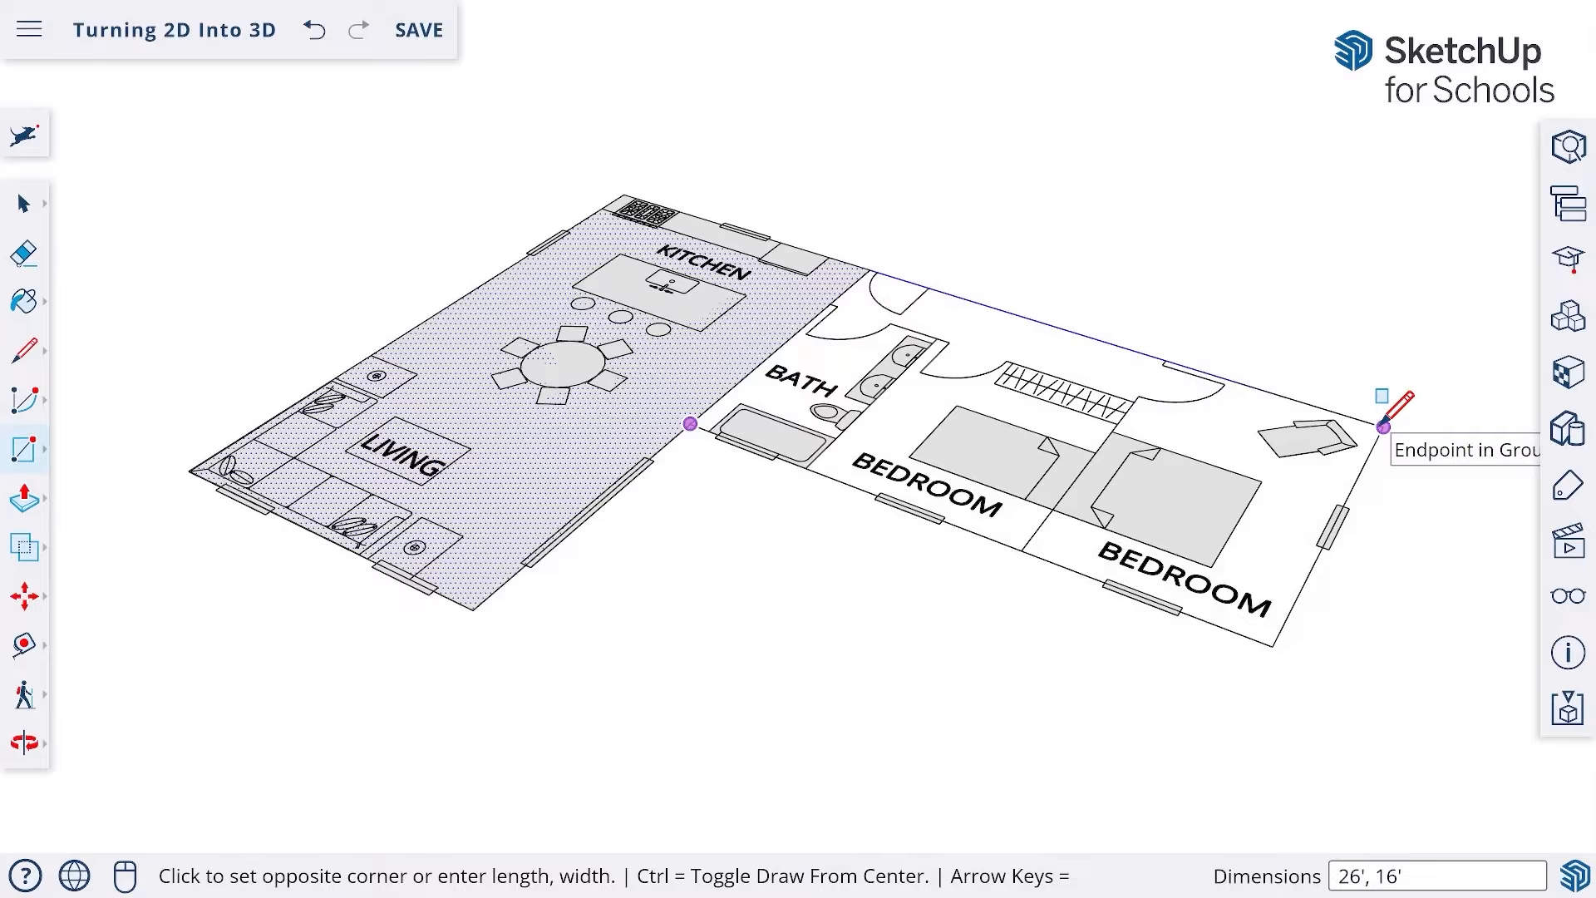
{"action": "left_click", "coordinate": [1384, 426]}
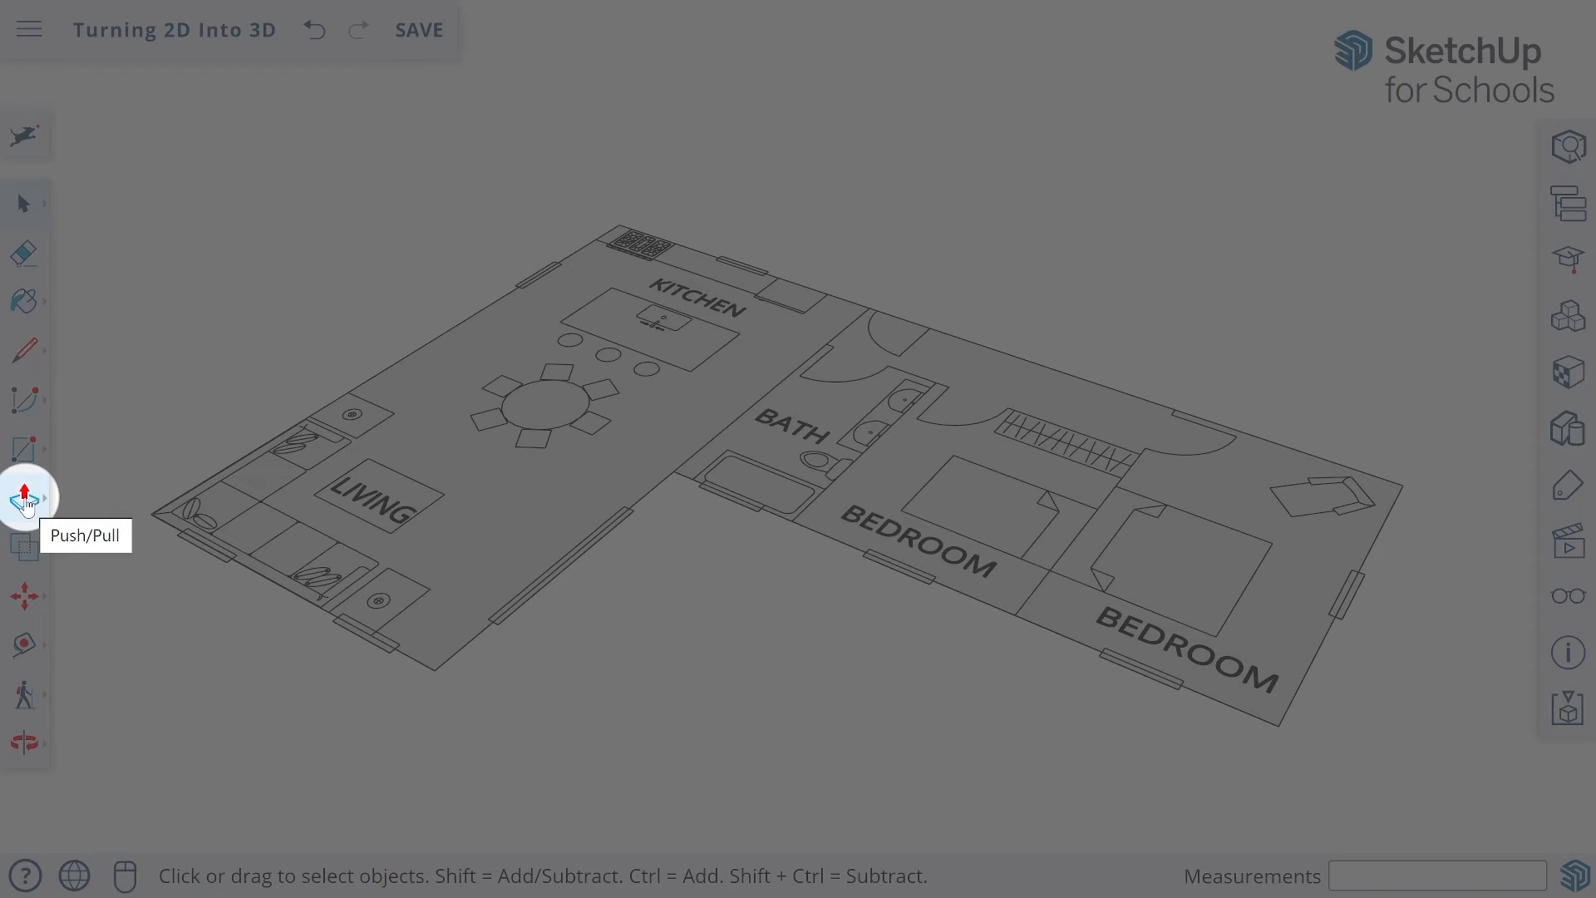
{"action": "left_click", "coordinate": [25, 499]}
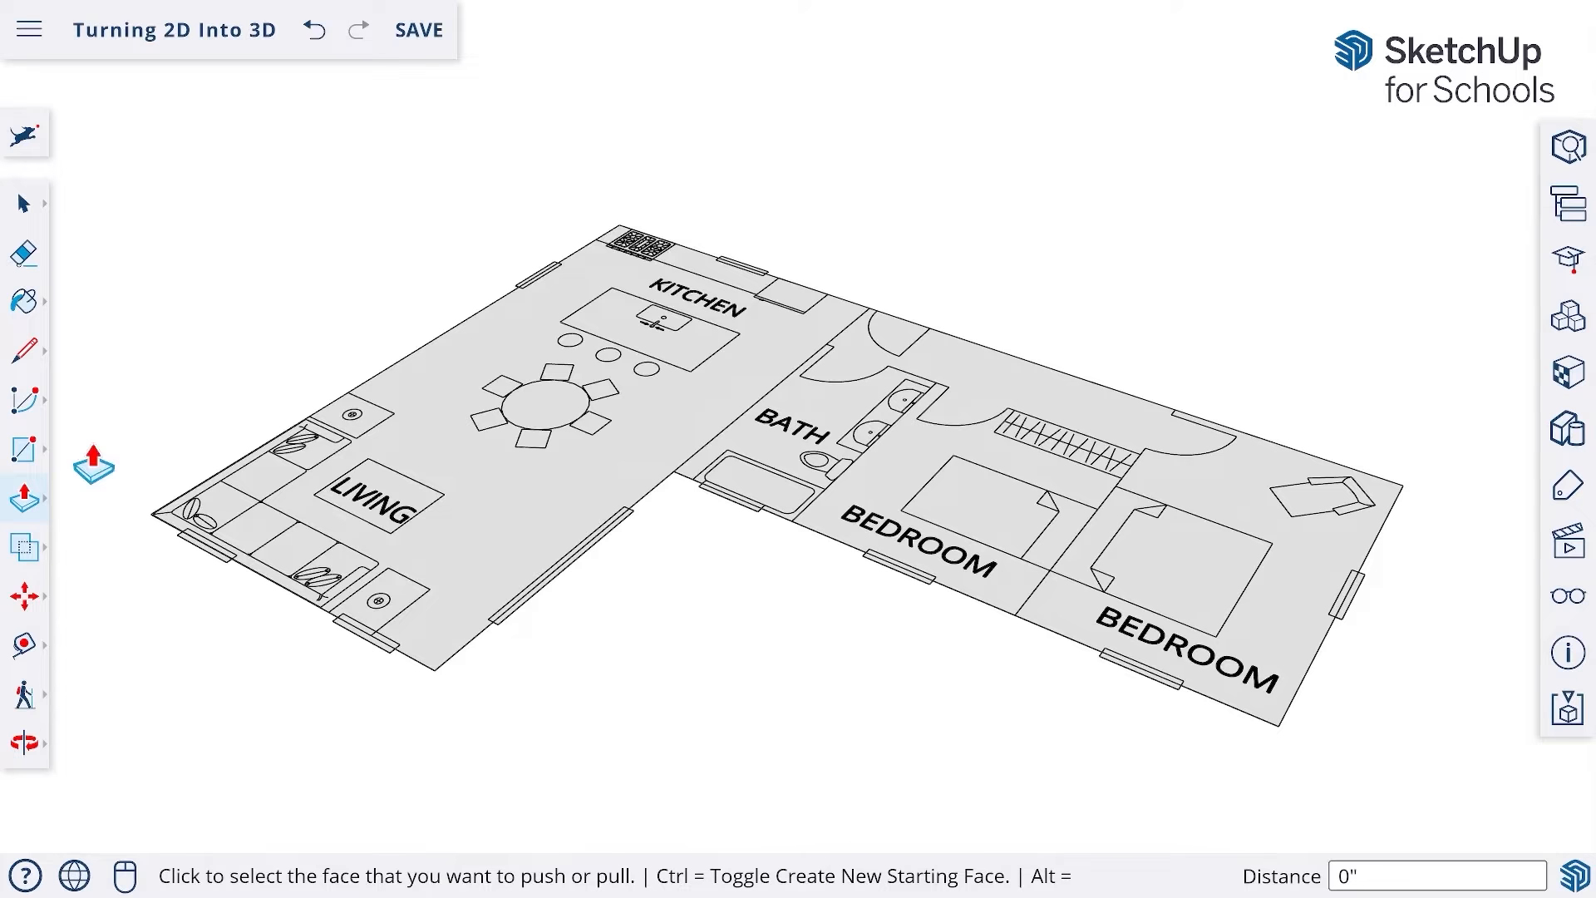
{"action": "key", "text": "space"}
{"action": "left_click", "coordinate": [983, 397]}
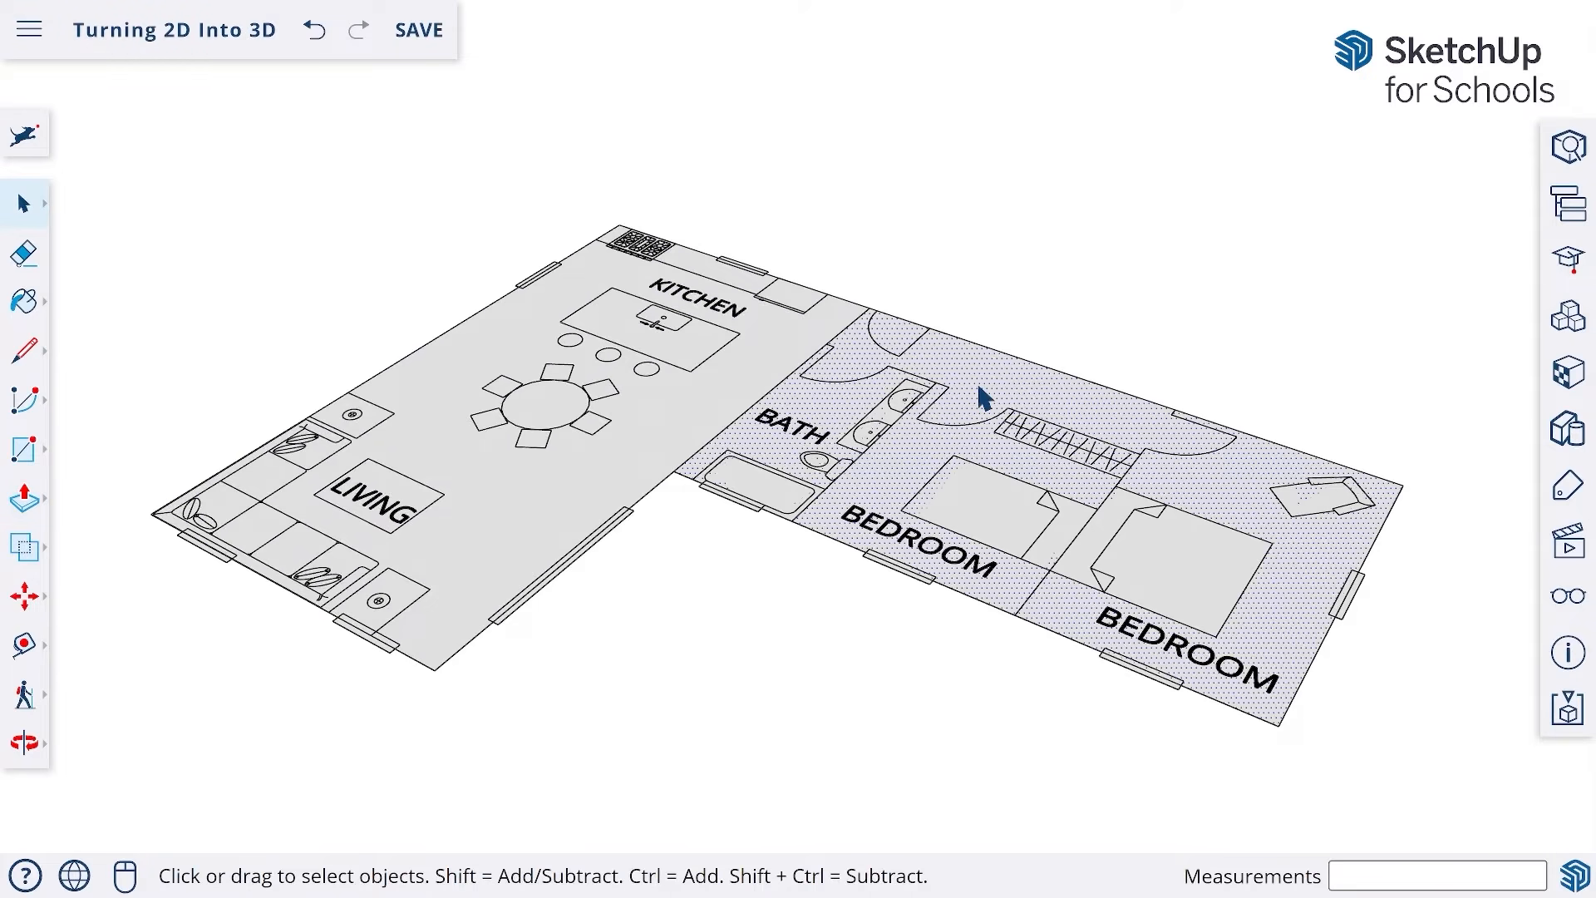
{"action": "left_click", "coordinate": [24, 499]}
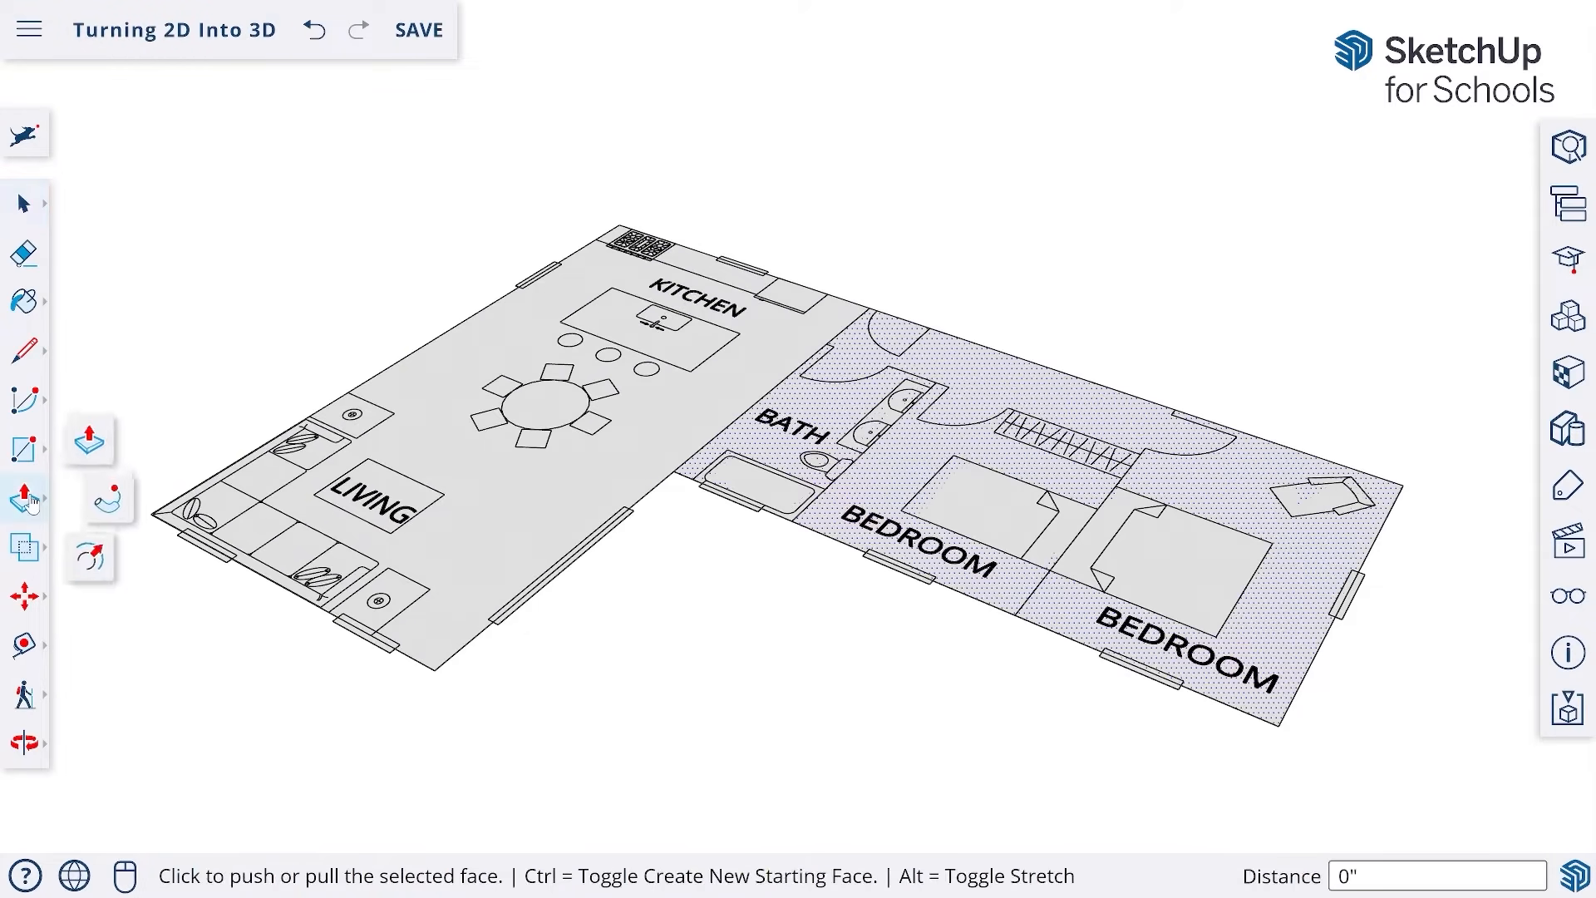
{"action": "left_click", "coordinate": [859, 370]}
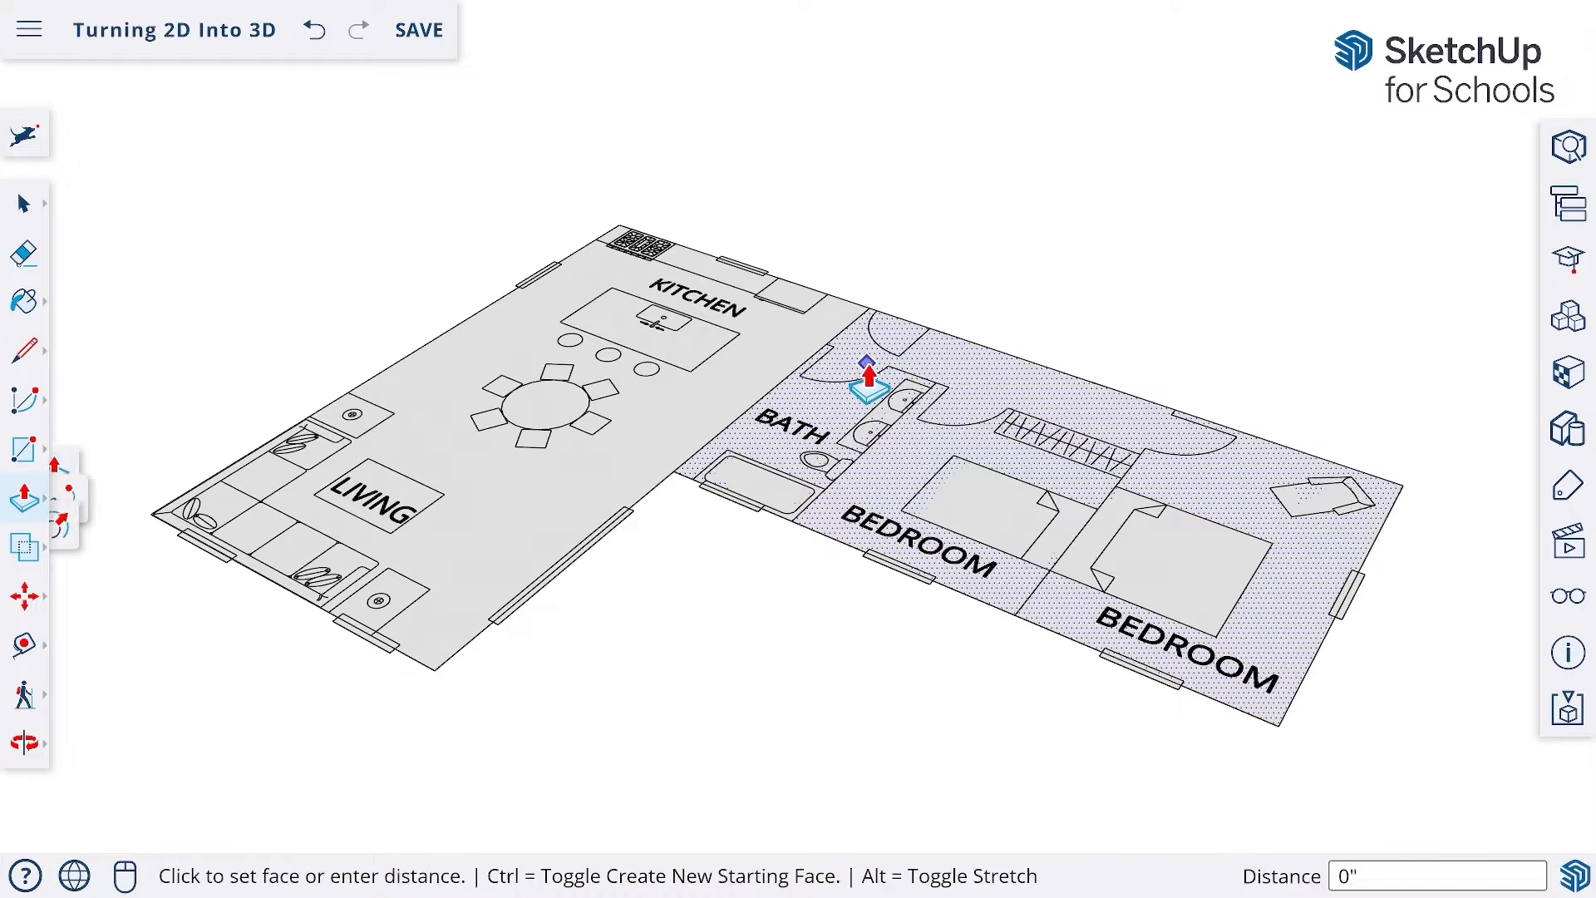
{"action": "left_click", "coordinate": [860, 366]}
{"action": "left_click", "coordinate": [877, 343]}
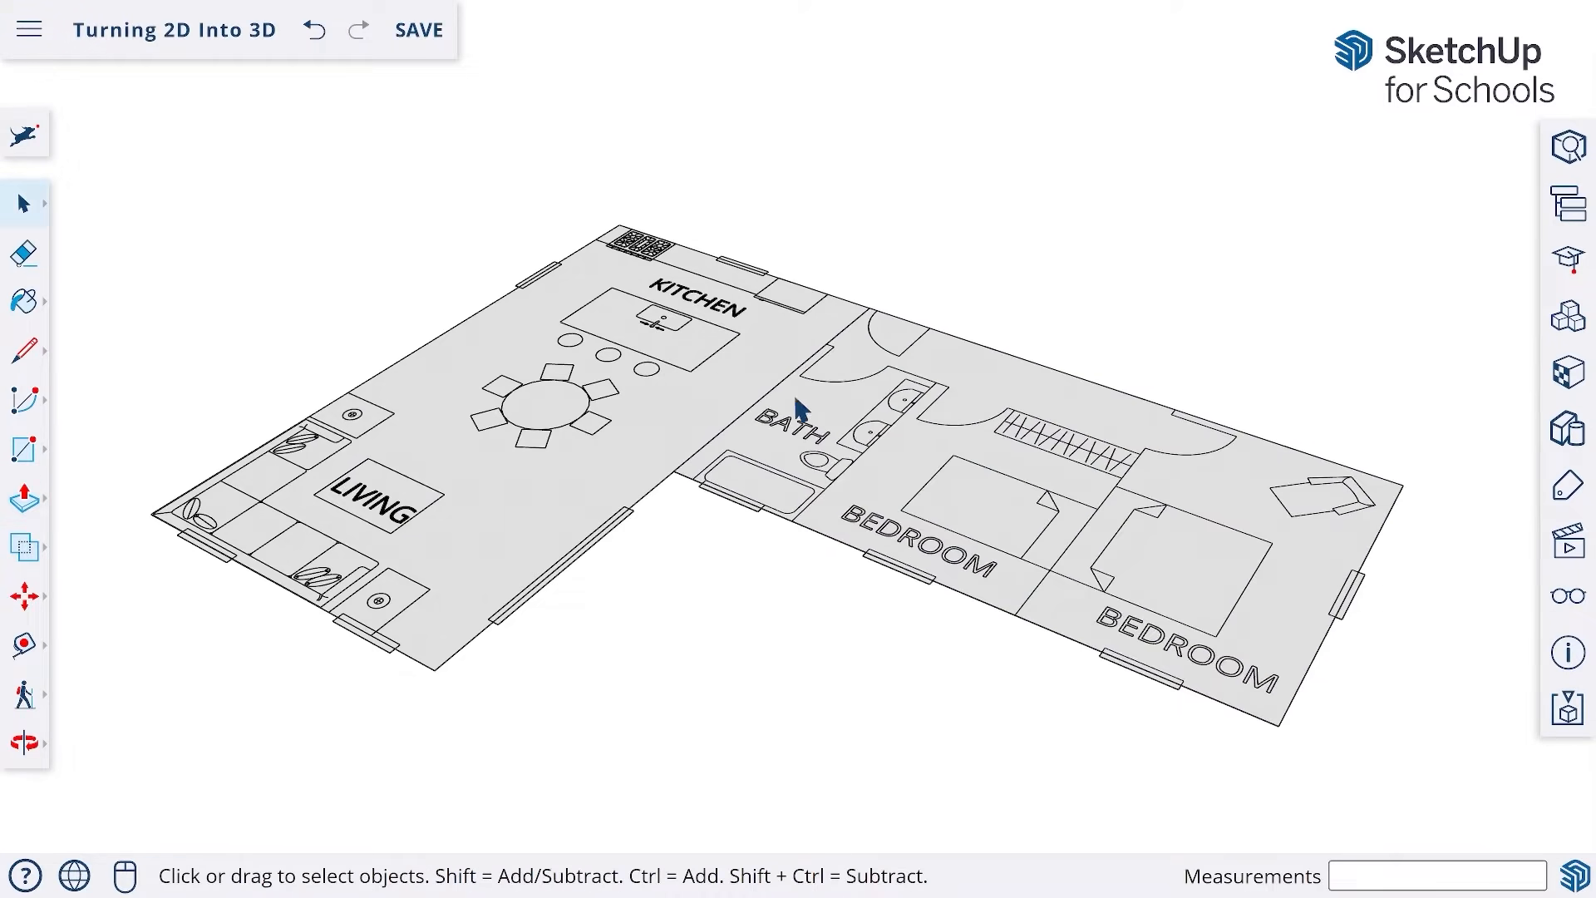
{"action": "left_click", "coordinate": [25, 499]}
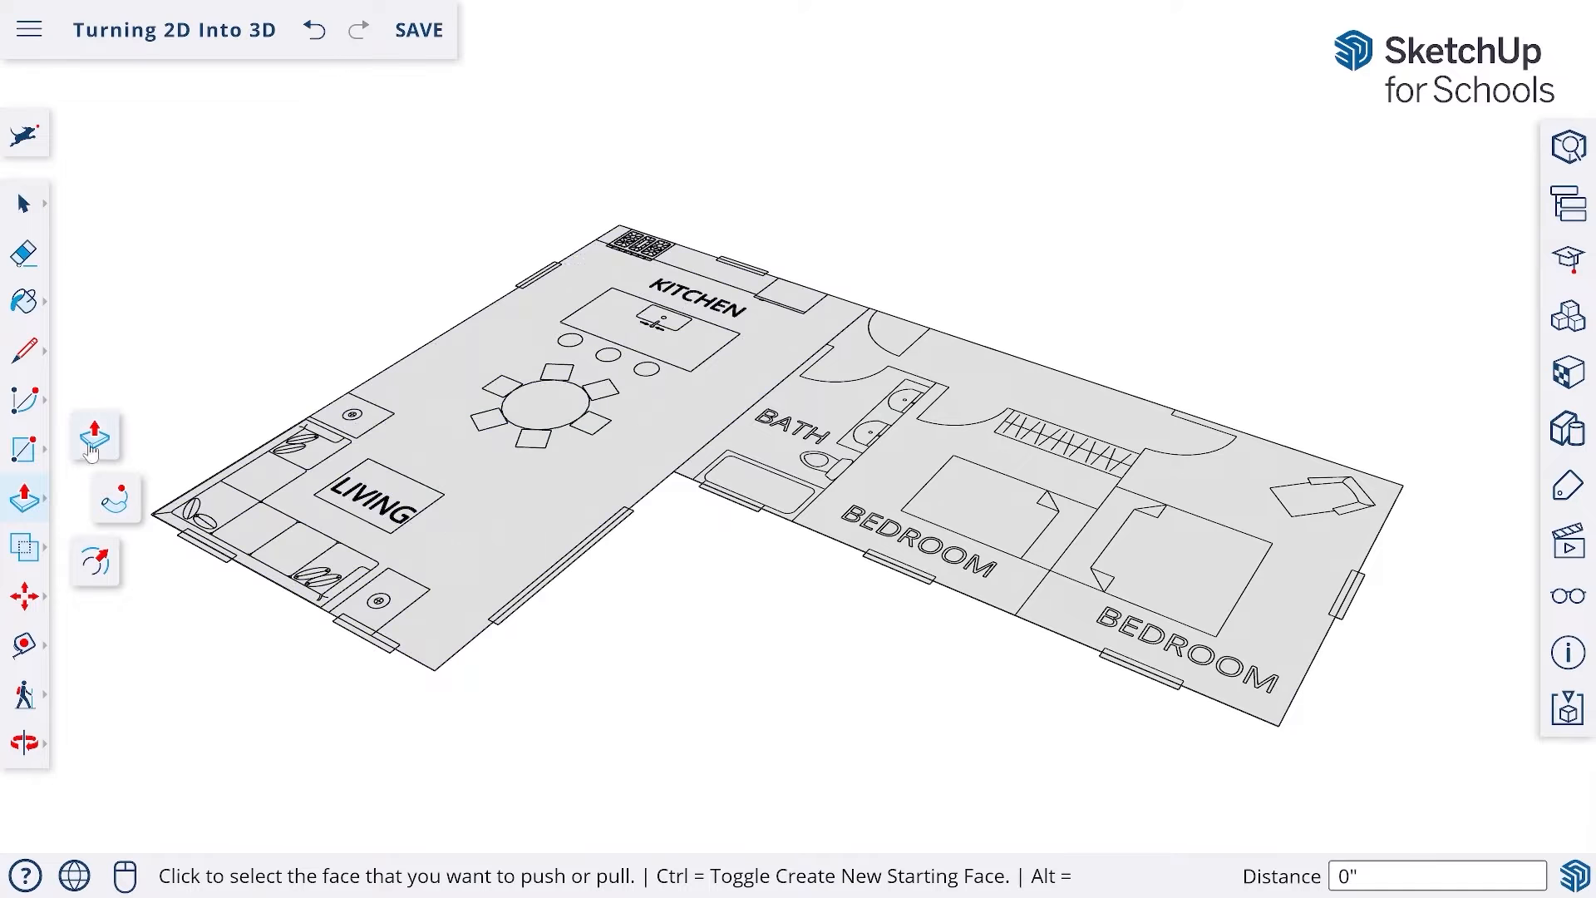
{"action": "left_click", "coordinate": [96, 438]}
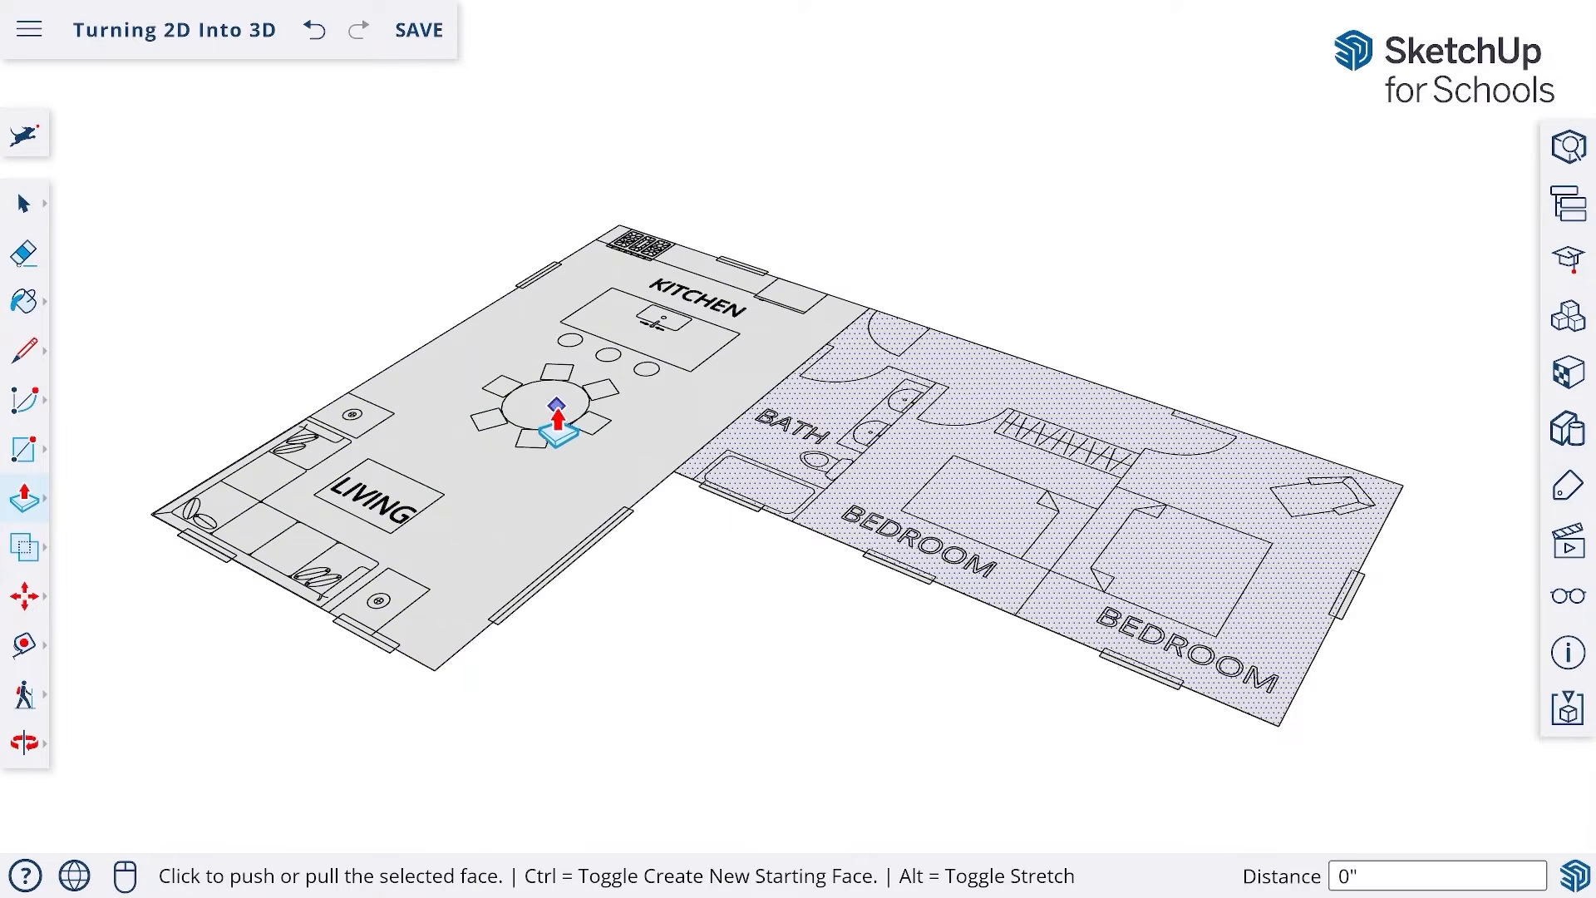
{"action": "key", "text": "Escape"}
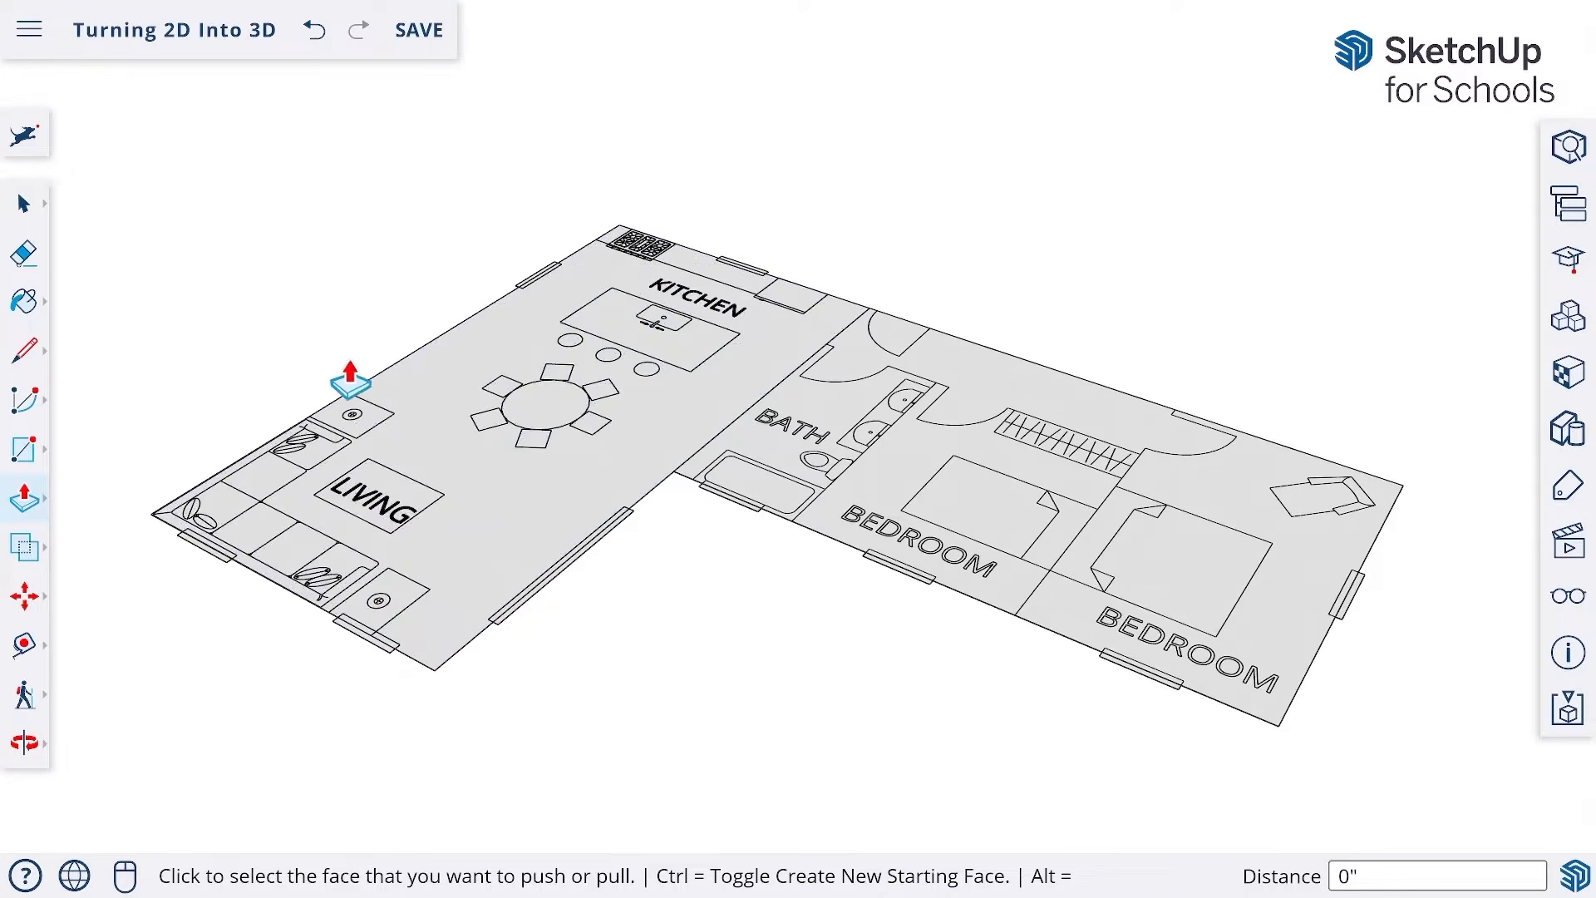
- Extrude the kitchen and living rectangle upward 9', and repeat the same height on the bath and bedroom rectangle
{"action": "left_click", "coordinate": [593, 453]}
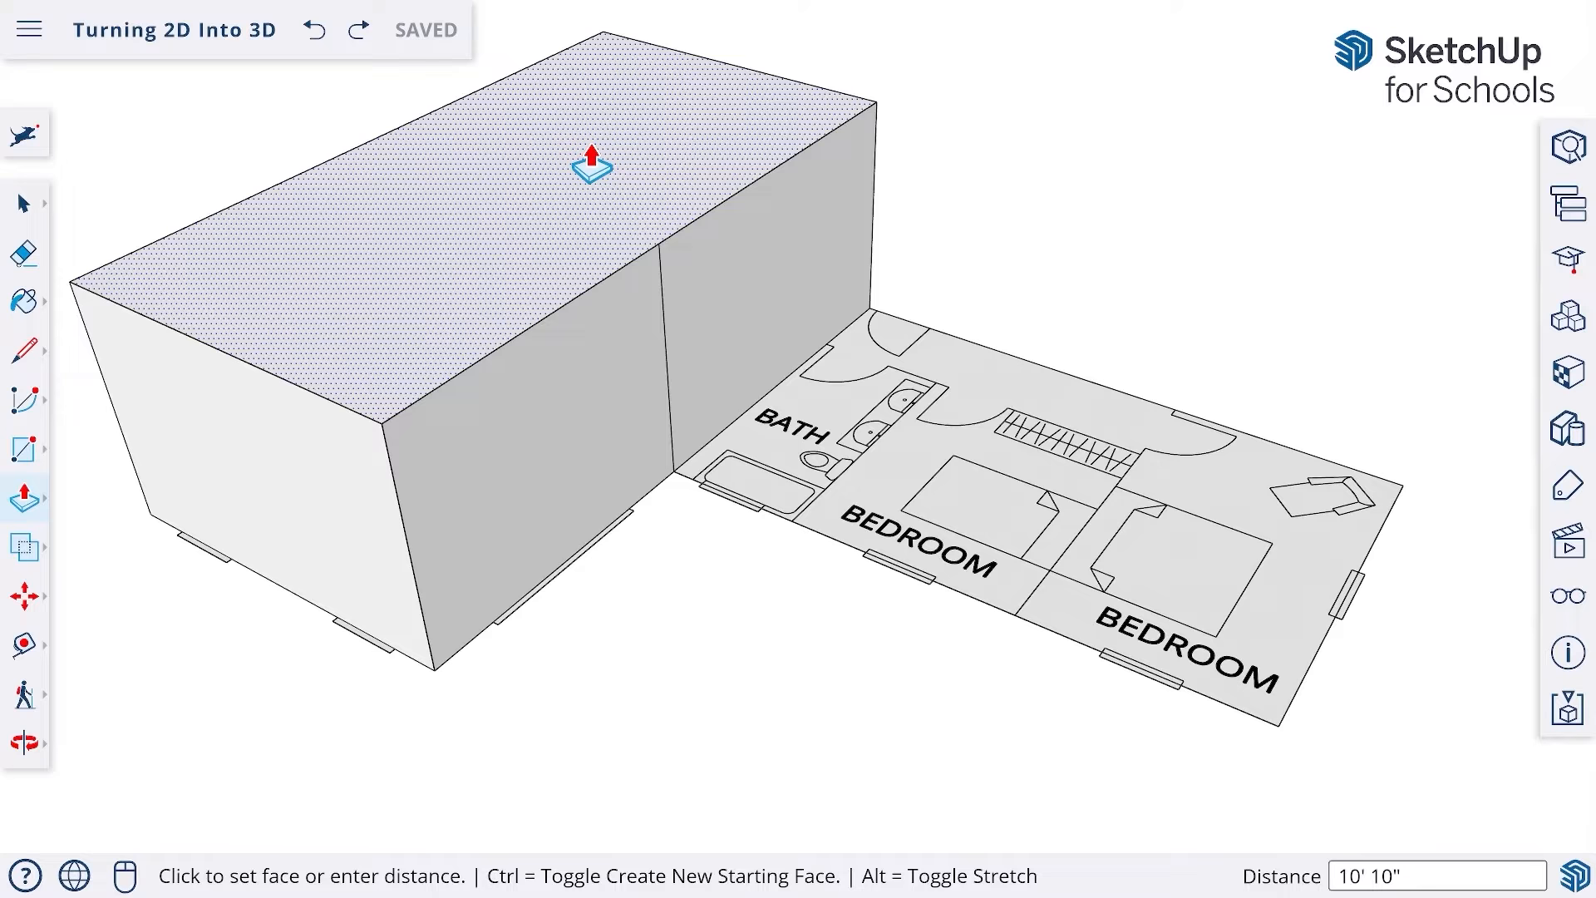
{"action": "type", "text": "9"}
{"action": "key", "text": "Return"}
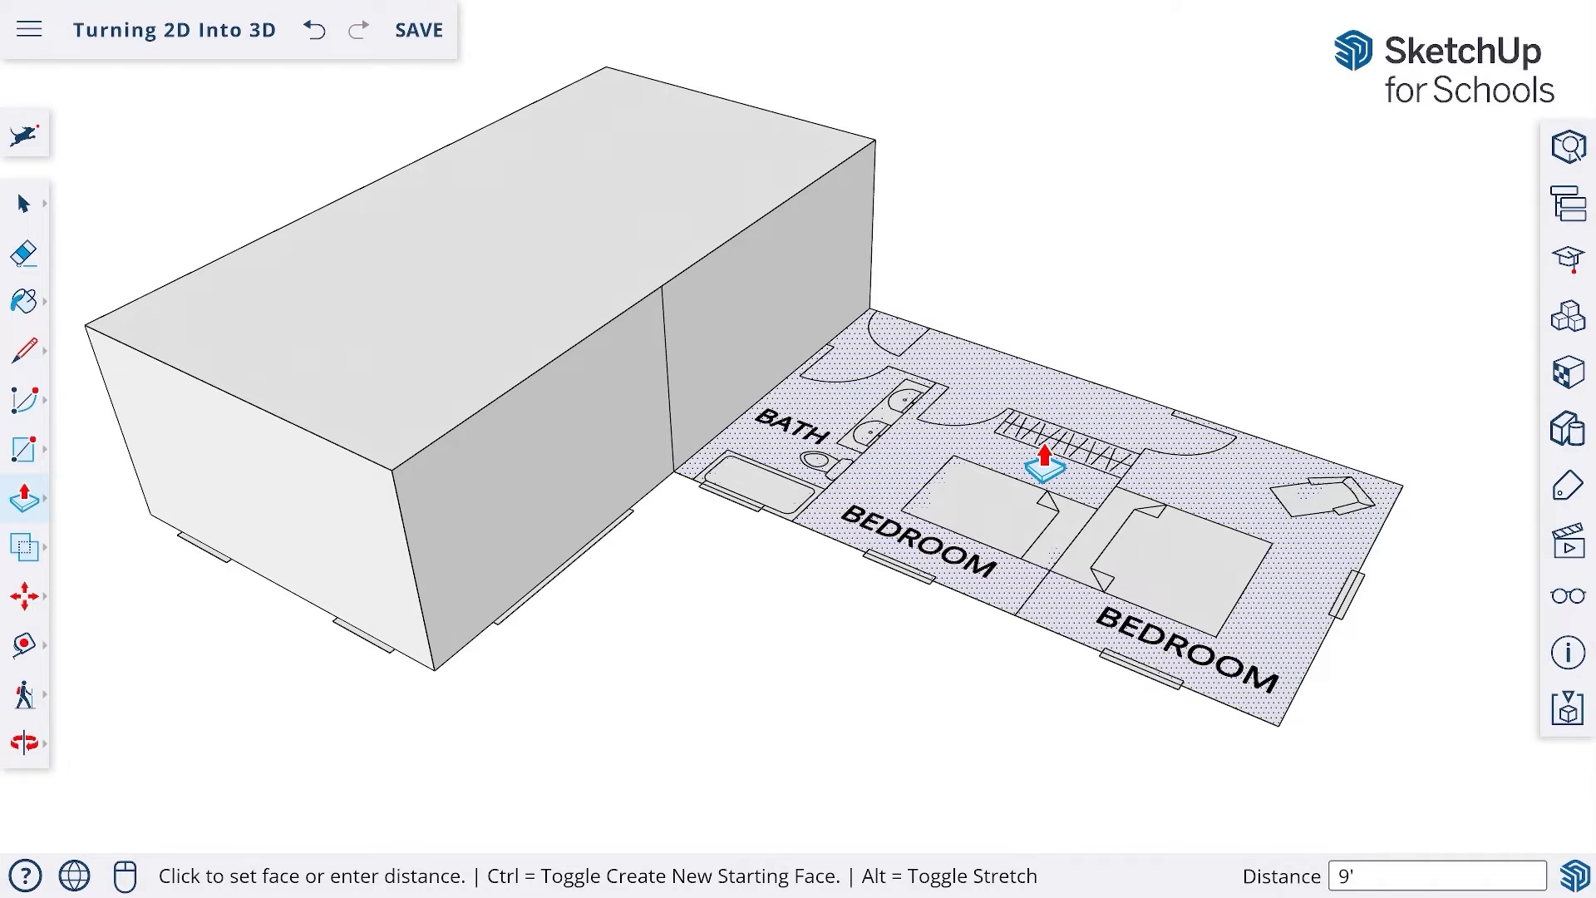
{"action": "double_click", "coordinate": [1045, 465]}
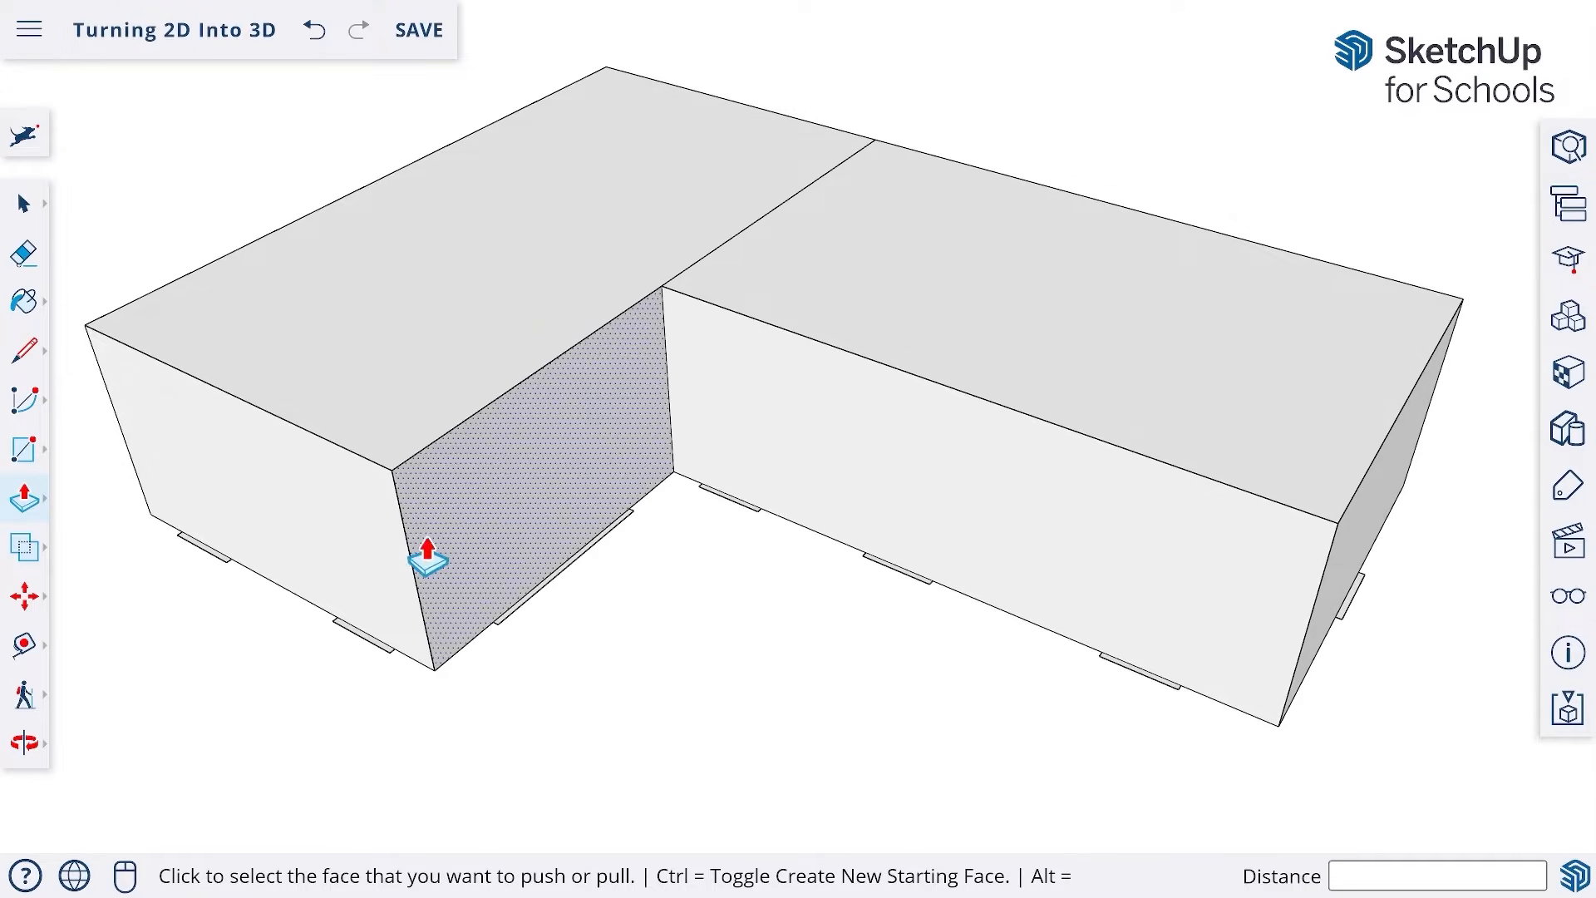
{"action": "left_click", "coordinate": [23, 203]}
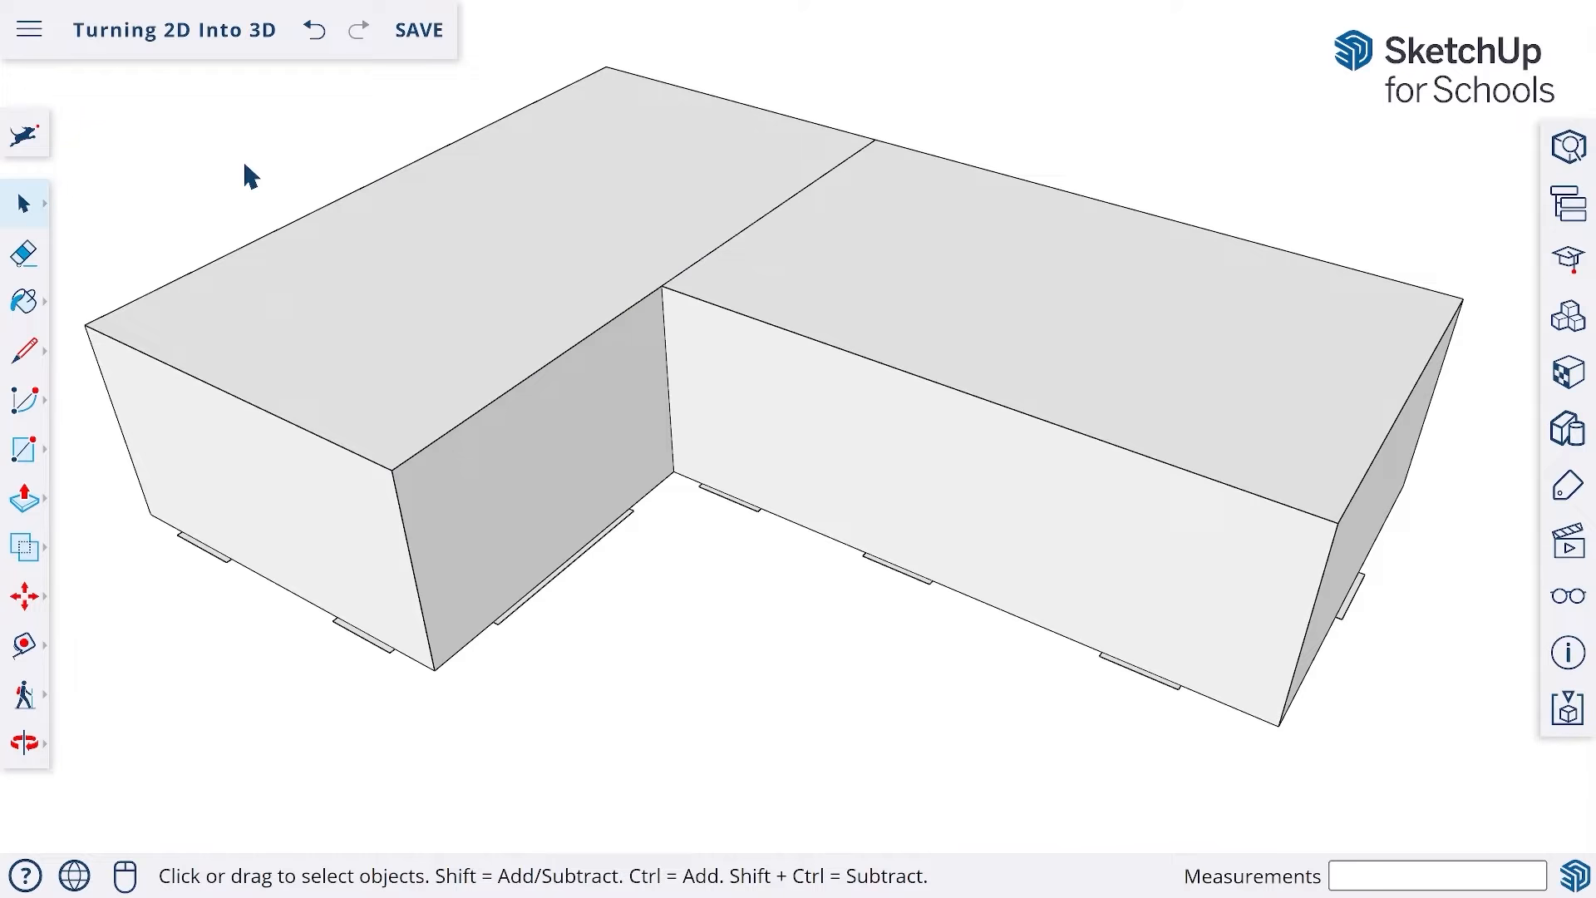
- Try out Push/Pull on both wings' top faces and extend the bedroom wing's courtyard wall outward by about 5' 6"
{"action": "key", "text": "p"}
{"action": "left_click", "coordinate": [446, 313]}
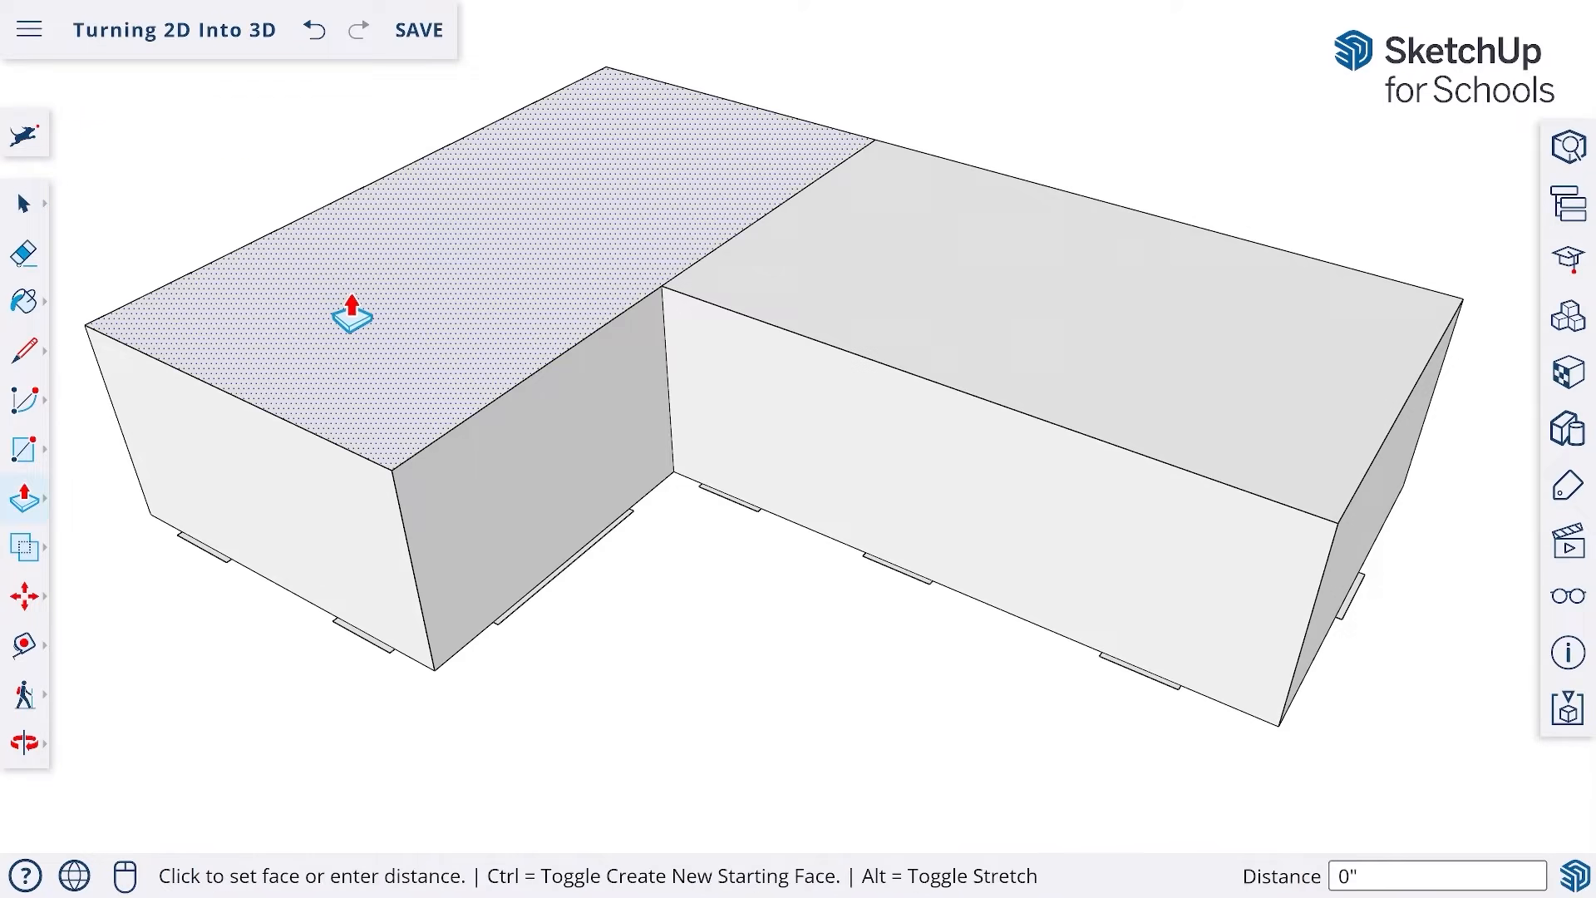
{"action": "left_click", "coordinate": [338, 286]}
{"action": "left_click", "coordinate": [823, 285]}
{"action": "left_click", "coordinate": [1144, 297]}
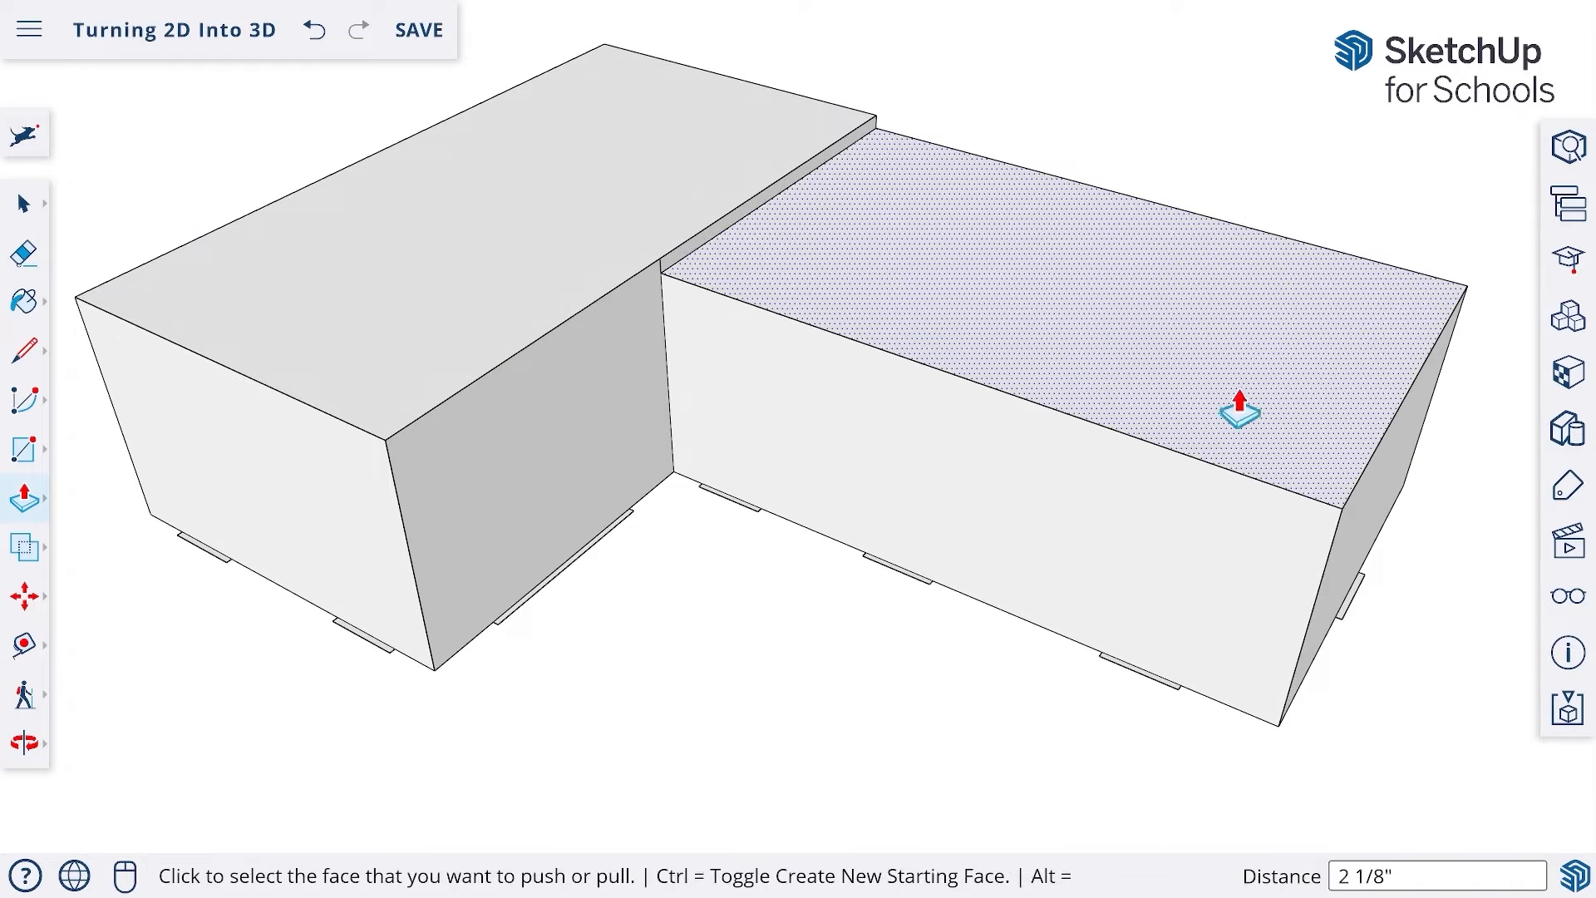
{"action": "left_click", "coordinate": [1291, 509]}
{"action": "left_click", "coordinate": [1114, 572]}
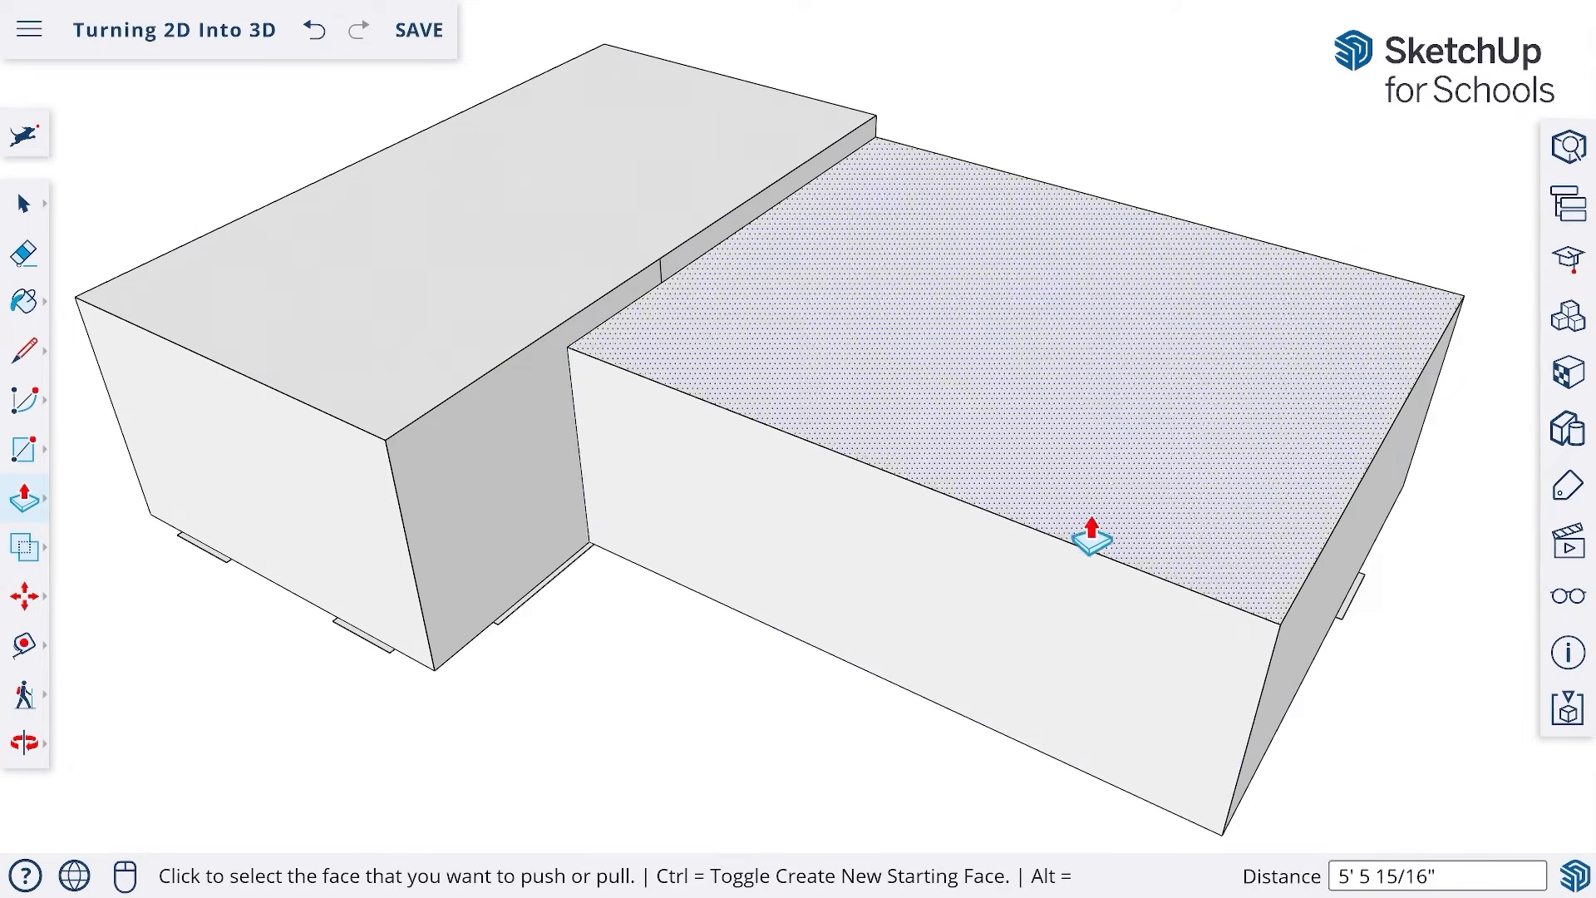
- Undo the freehand Push/Pull changes to the roof faces and the bedroom wing's wall
{"action": "left_click", "coordinate": [315, 31]}
{"action": "left_click", "coordinate": [315, 31]}
{"action": "left_click", "coordinate": [315, 31]}
{"action": "left_click", "coordinate": [314, 32]}
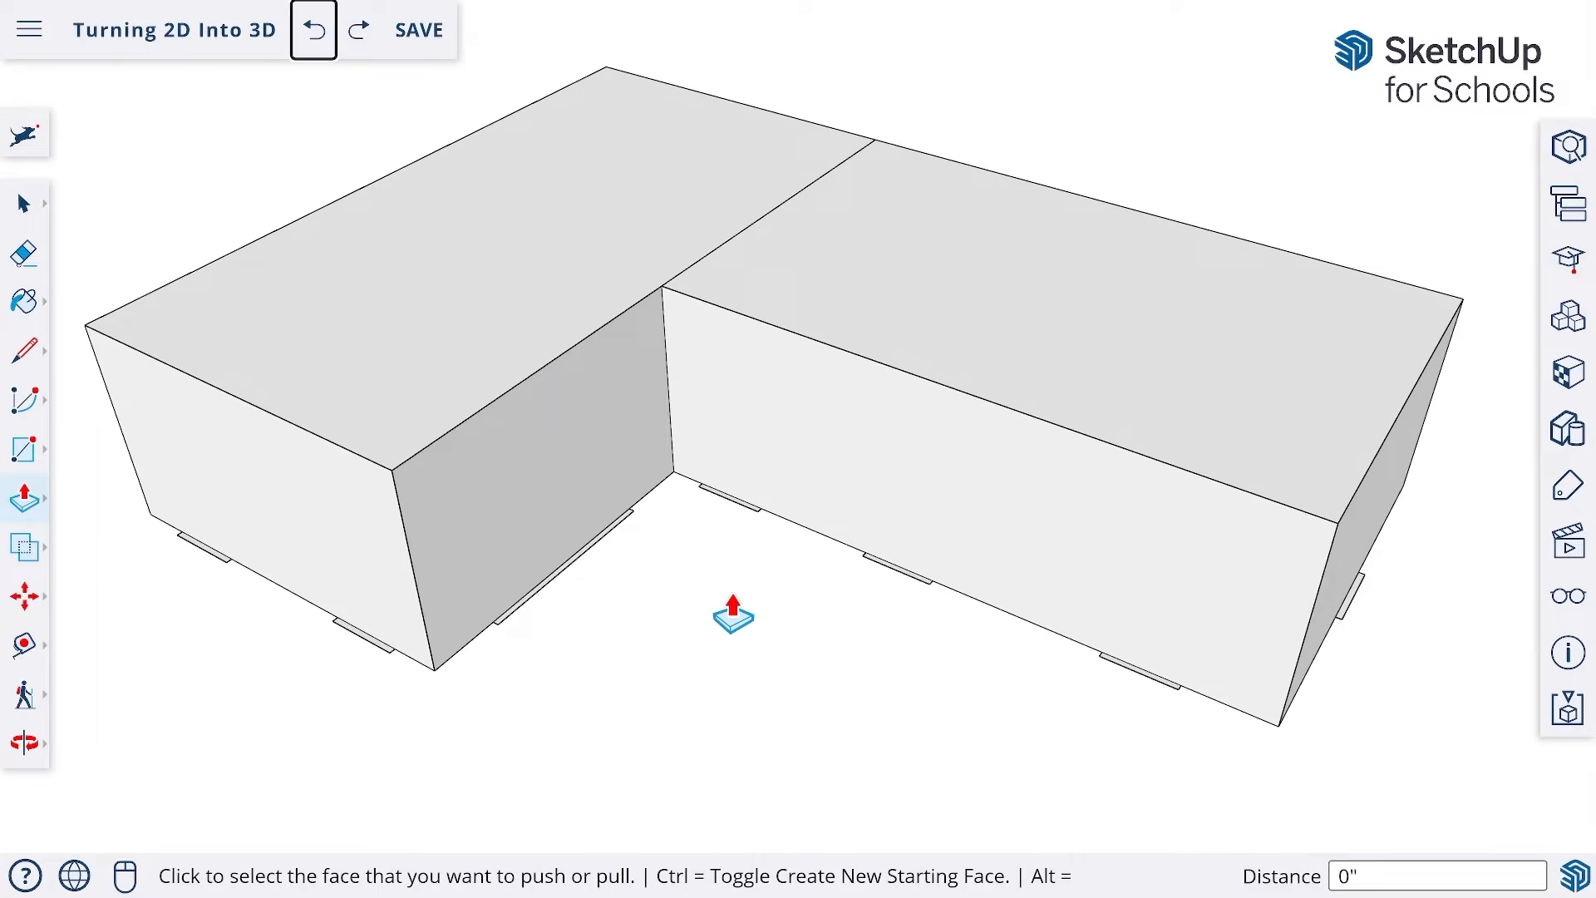
{"action": "left_click", "coordinate": [23, 203]}
{"action": "left_click", "coordinate": [93, 173]}
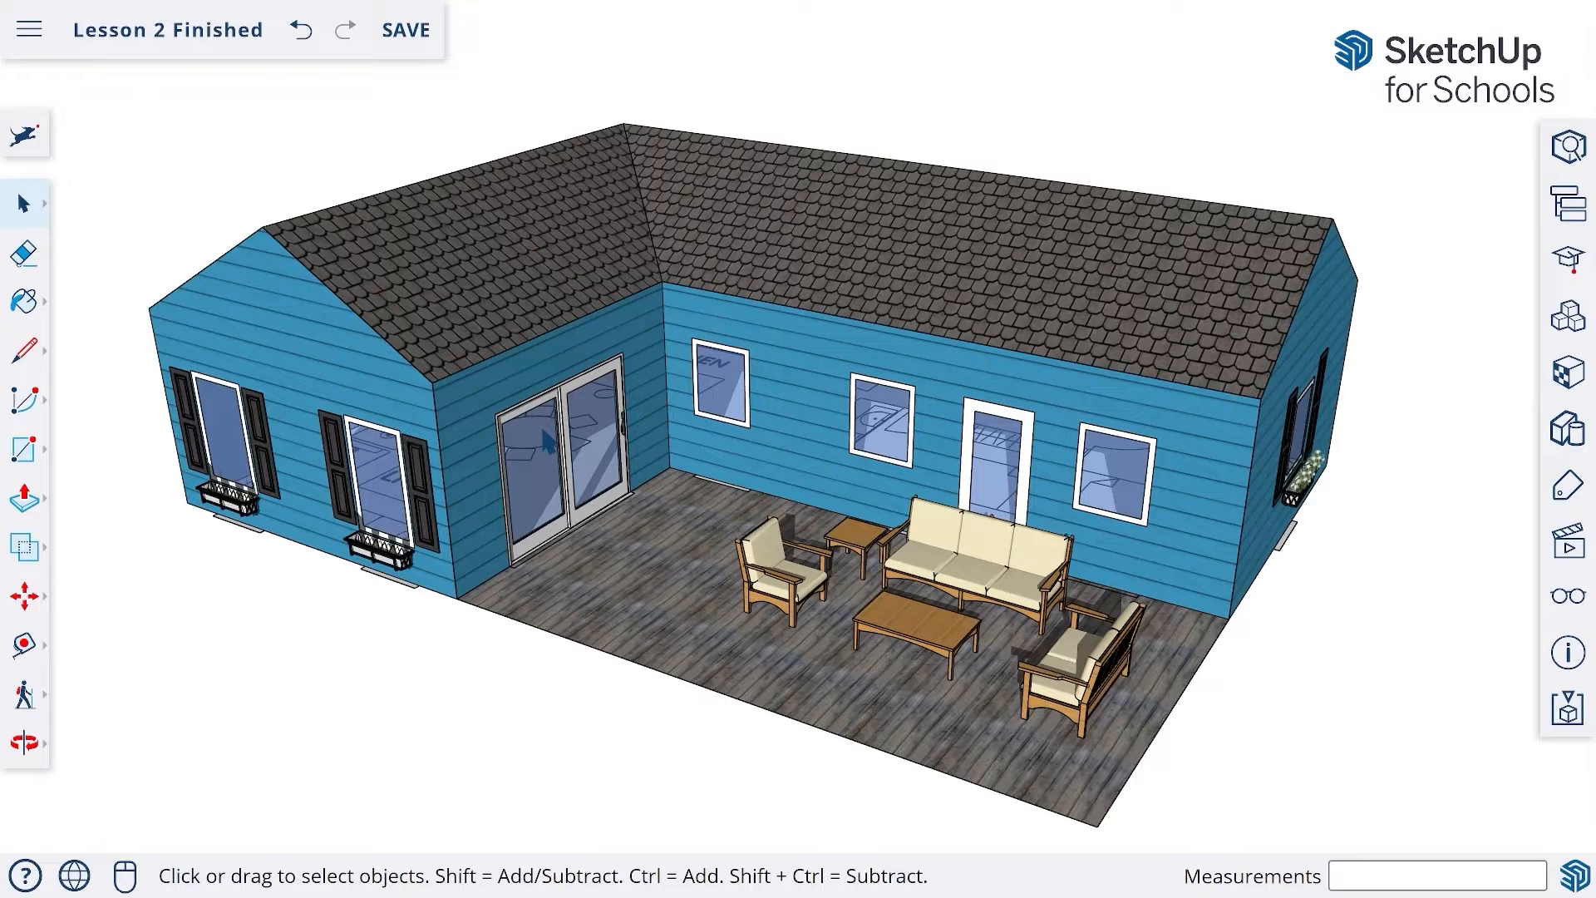
{"action": "left_click", "coordinate": [544, 433]}
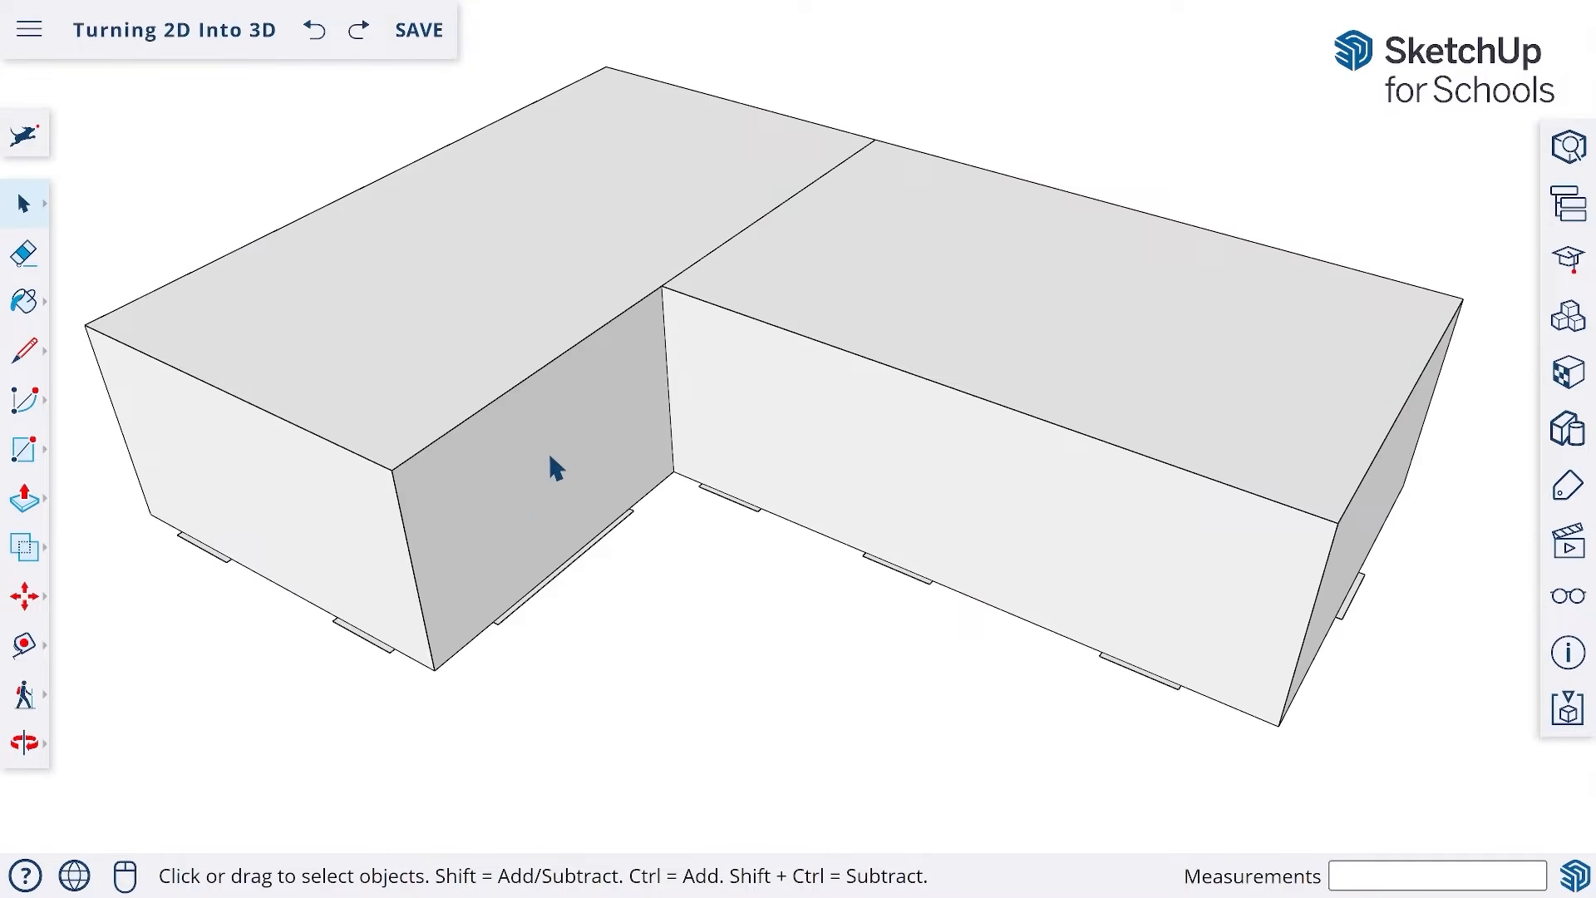
- Draw an 8' wide, 80" high Rotated Rectangle on the living room's courtyard wall, based on the plan's sliding door marker
{"action": "scroll", "coordinate": [491, 628], "scroll_direction": "up", "scroll_amount": 3}
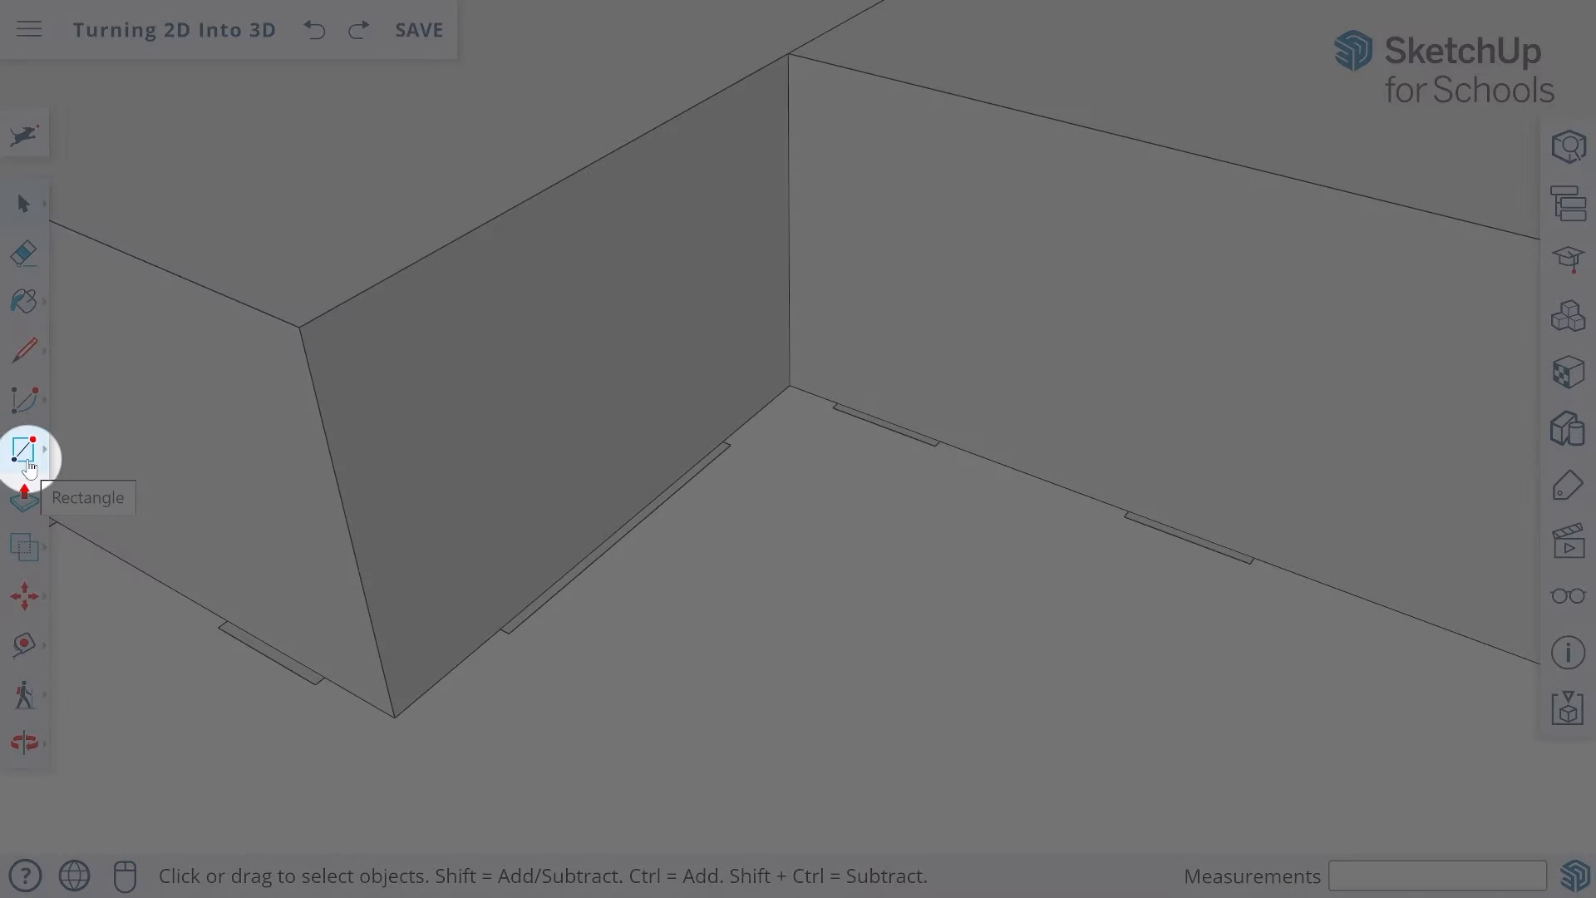
{"action": "left_click", "coordinate": [27, 462]}
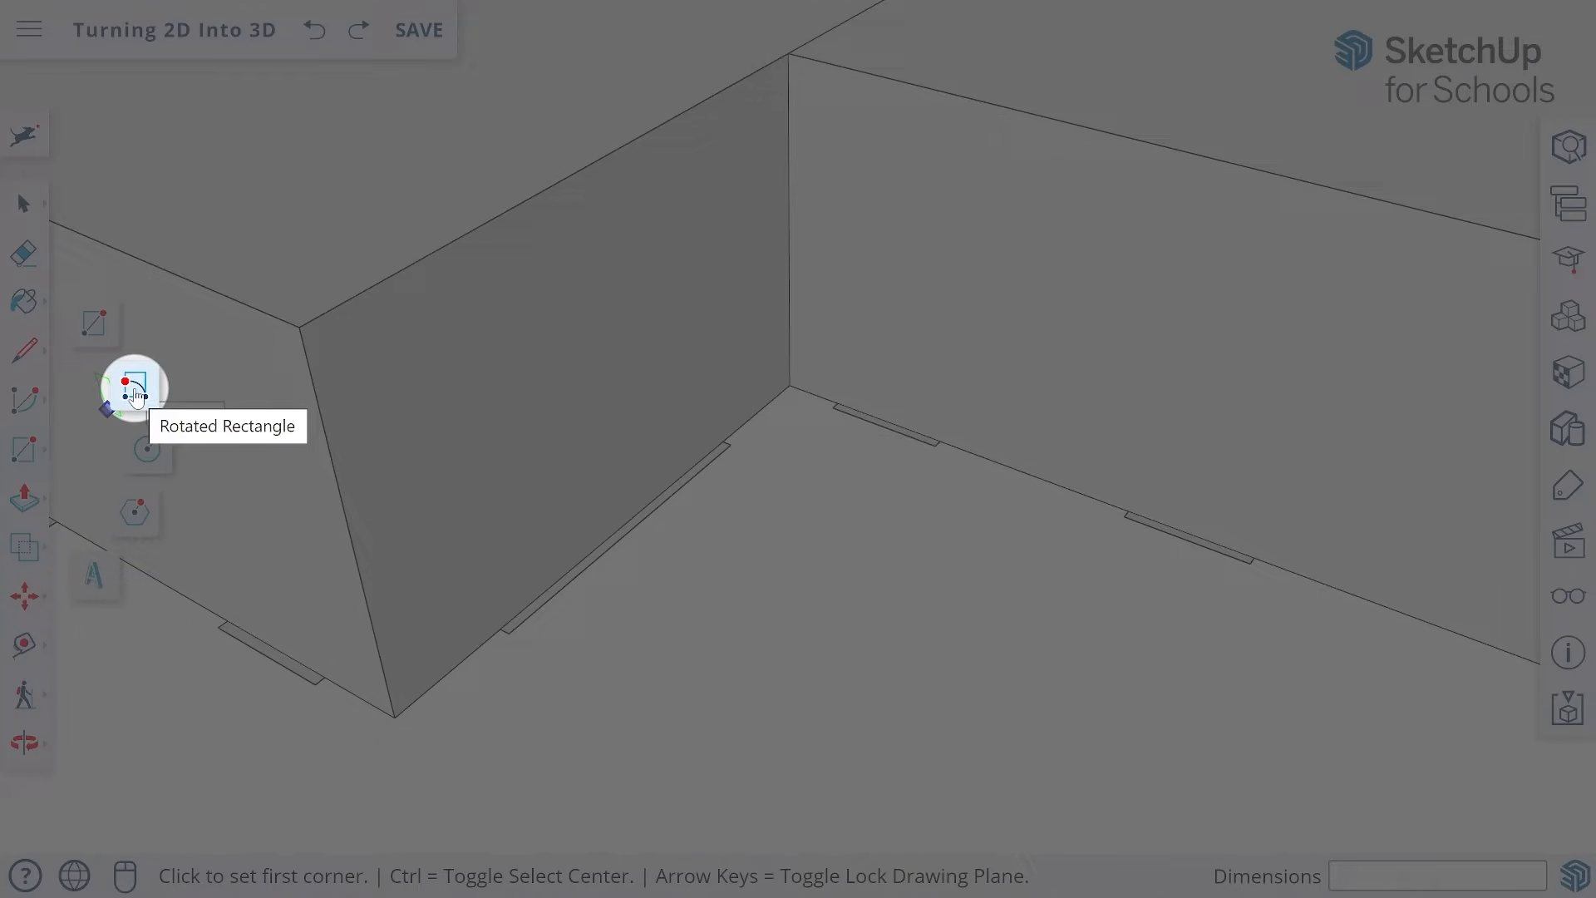
{"action": "left_click", "coordinate": [135, 389]}
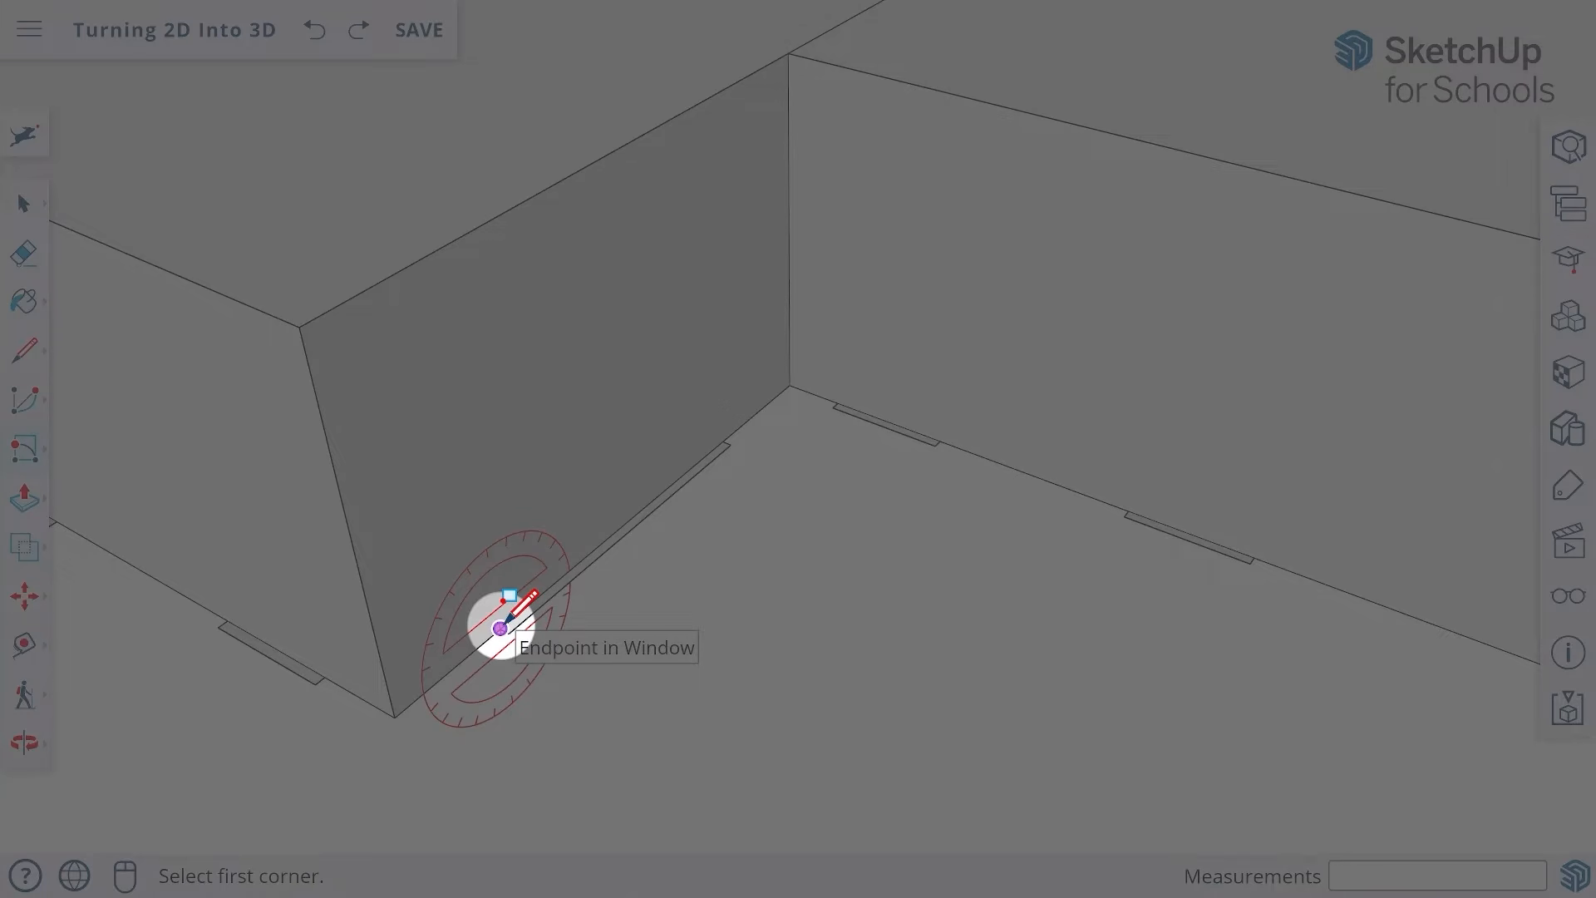
{"action": "left_click", "coordinate": [500, 627]}
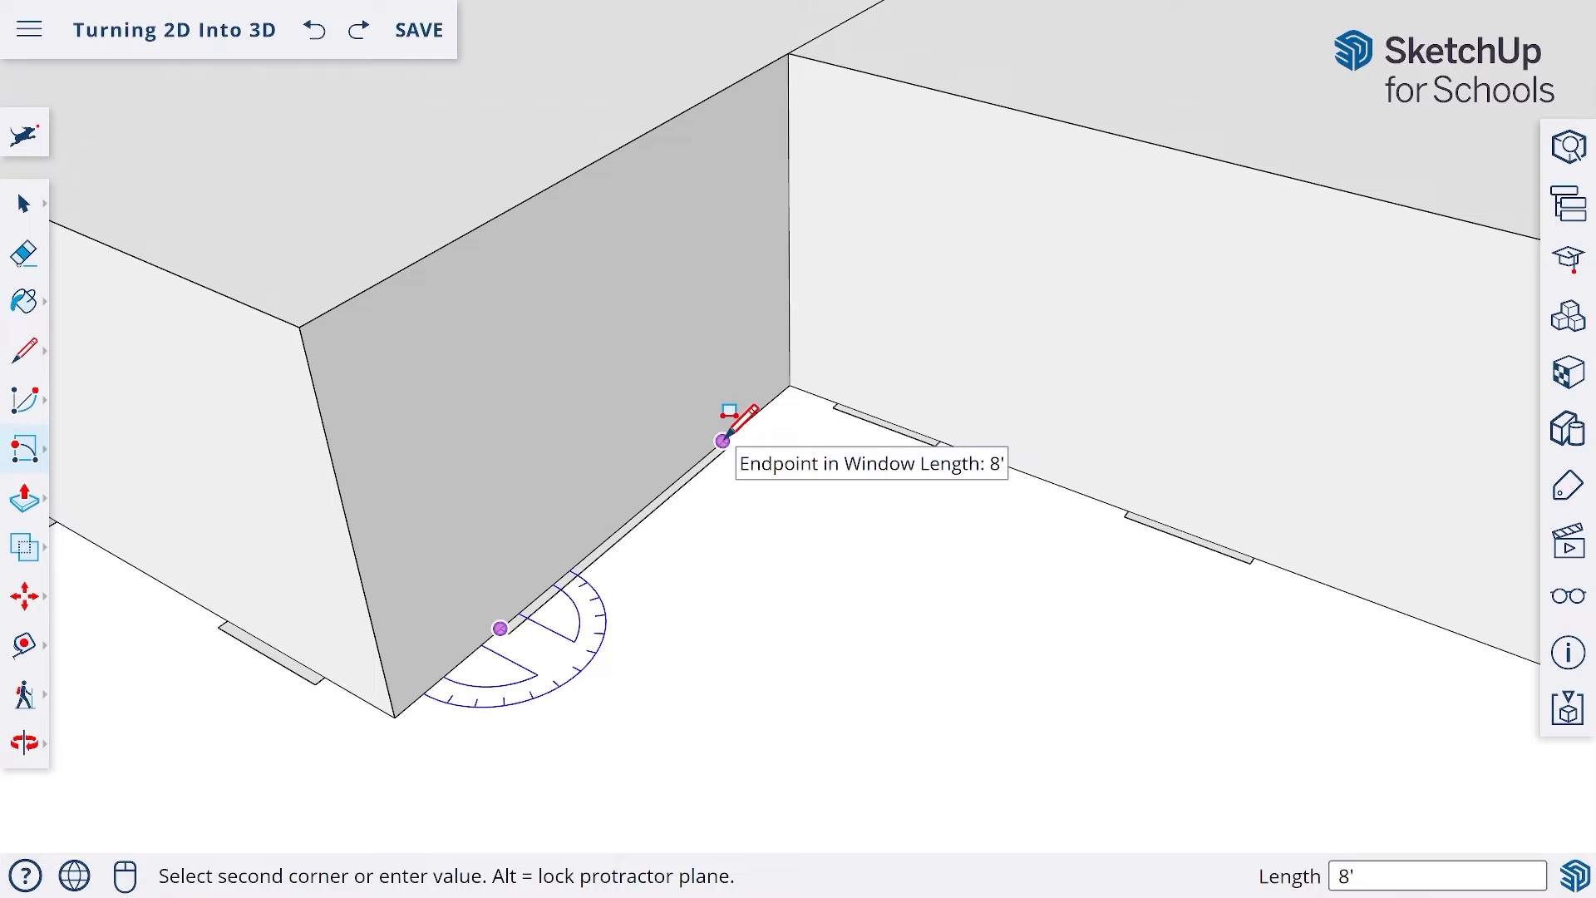
{"action": "scroll", "coordinate": [722, 440], "scroll_direction": "up", "scroll_amount": 5}
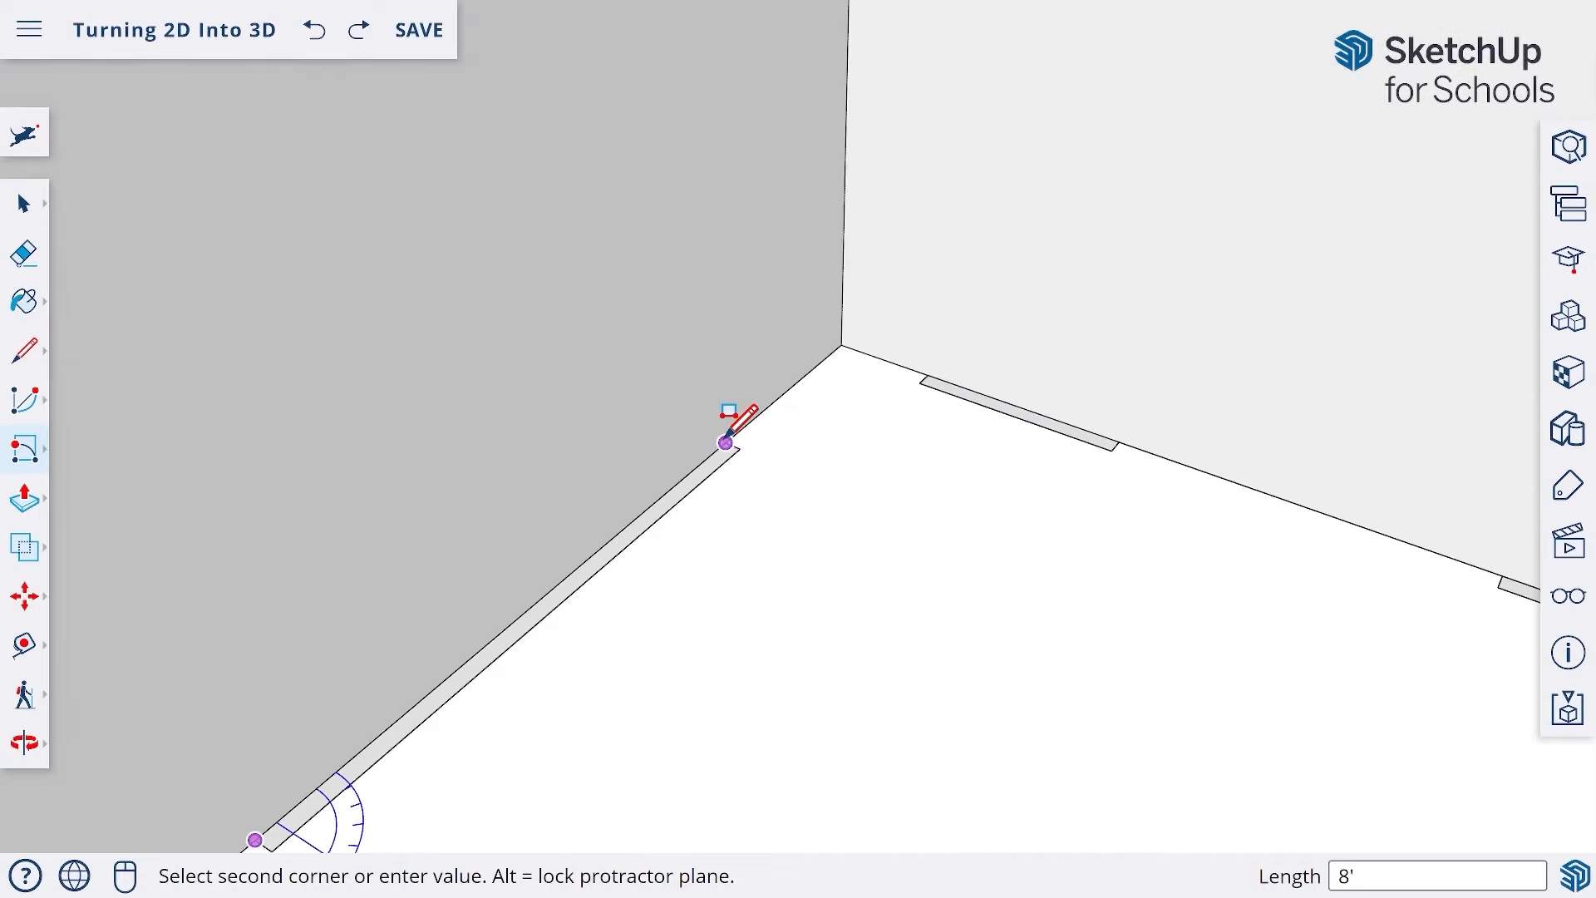
{"action": "scroll", "coordinate": [731, 441], "scroll_direction": "up", "scroll_amount": 3}
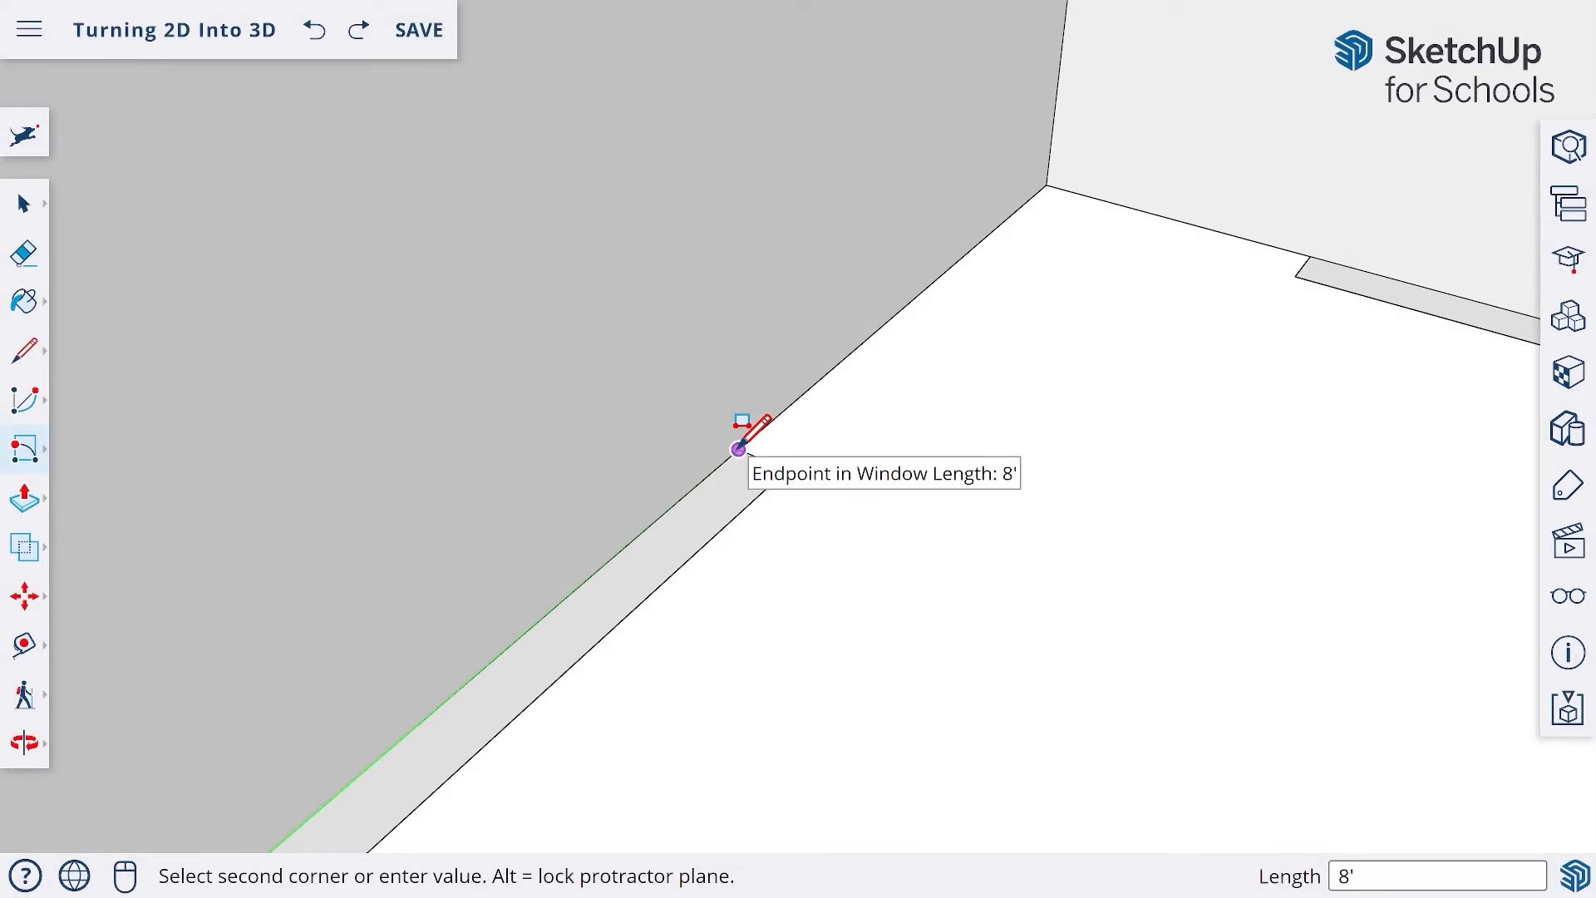
{"action": "left_click", "coordinate": [738, 449]}
{"action": "scroll", "coordinate": [735, 449], "scroll_direction": "down", "scroll_amount": 4}
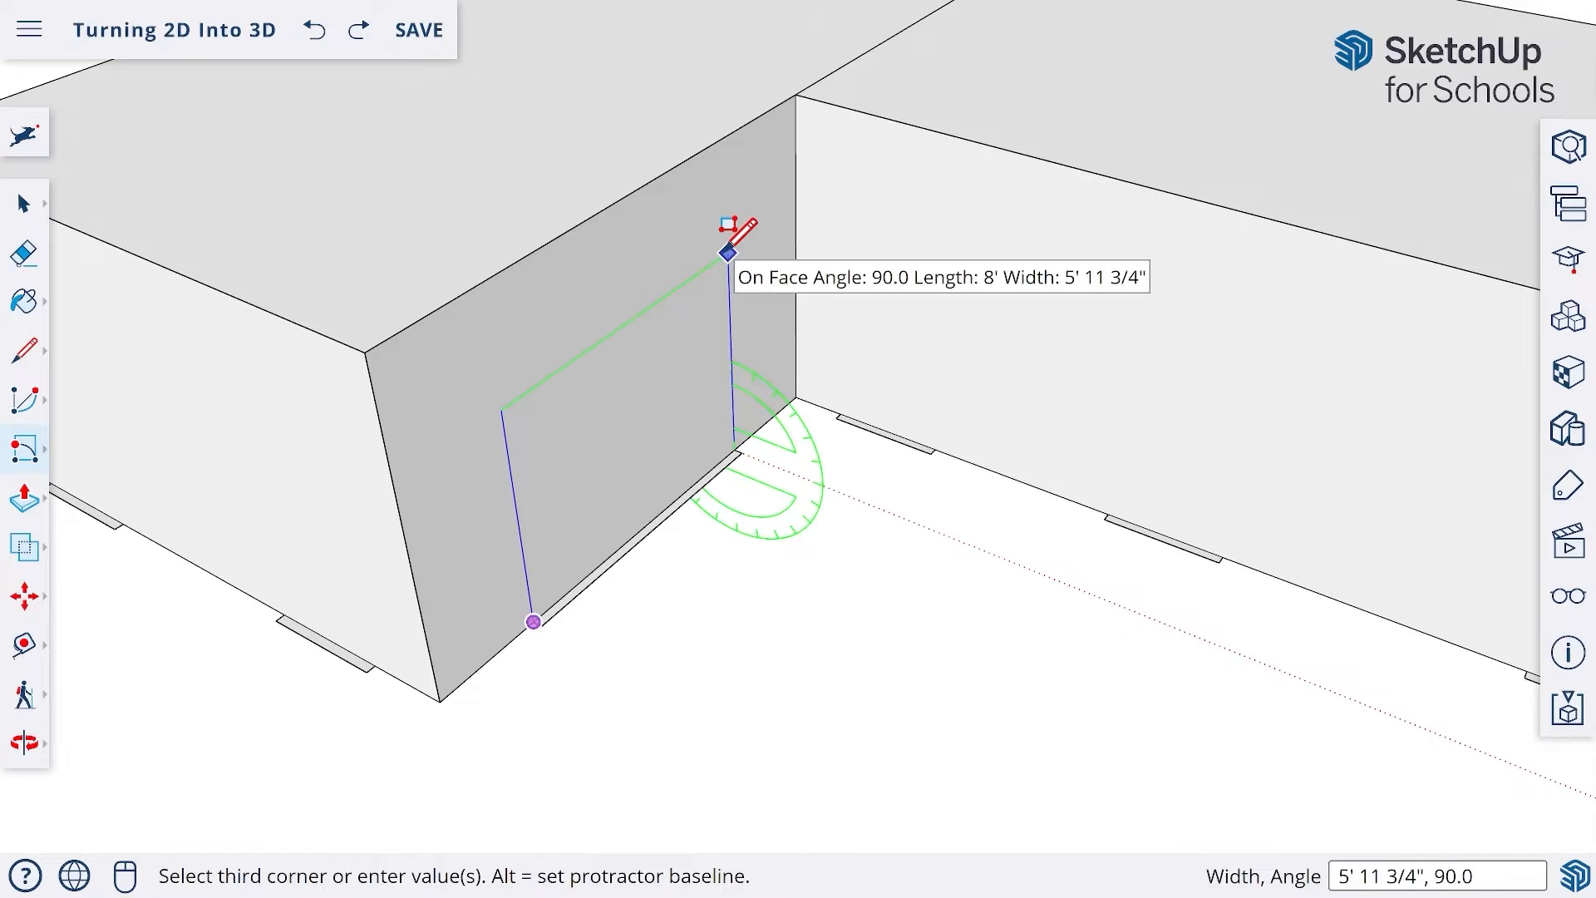
{"action": "type", "text": "80"}
{"action": "key", "text": "Return"}
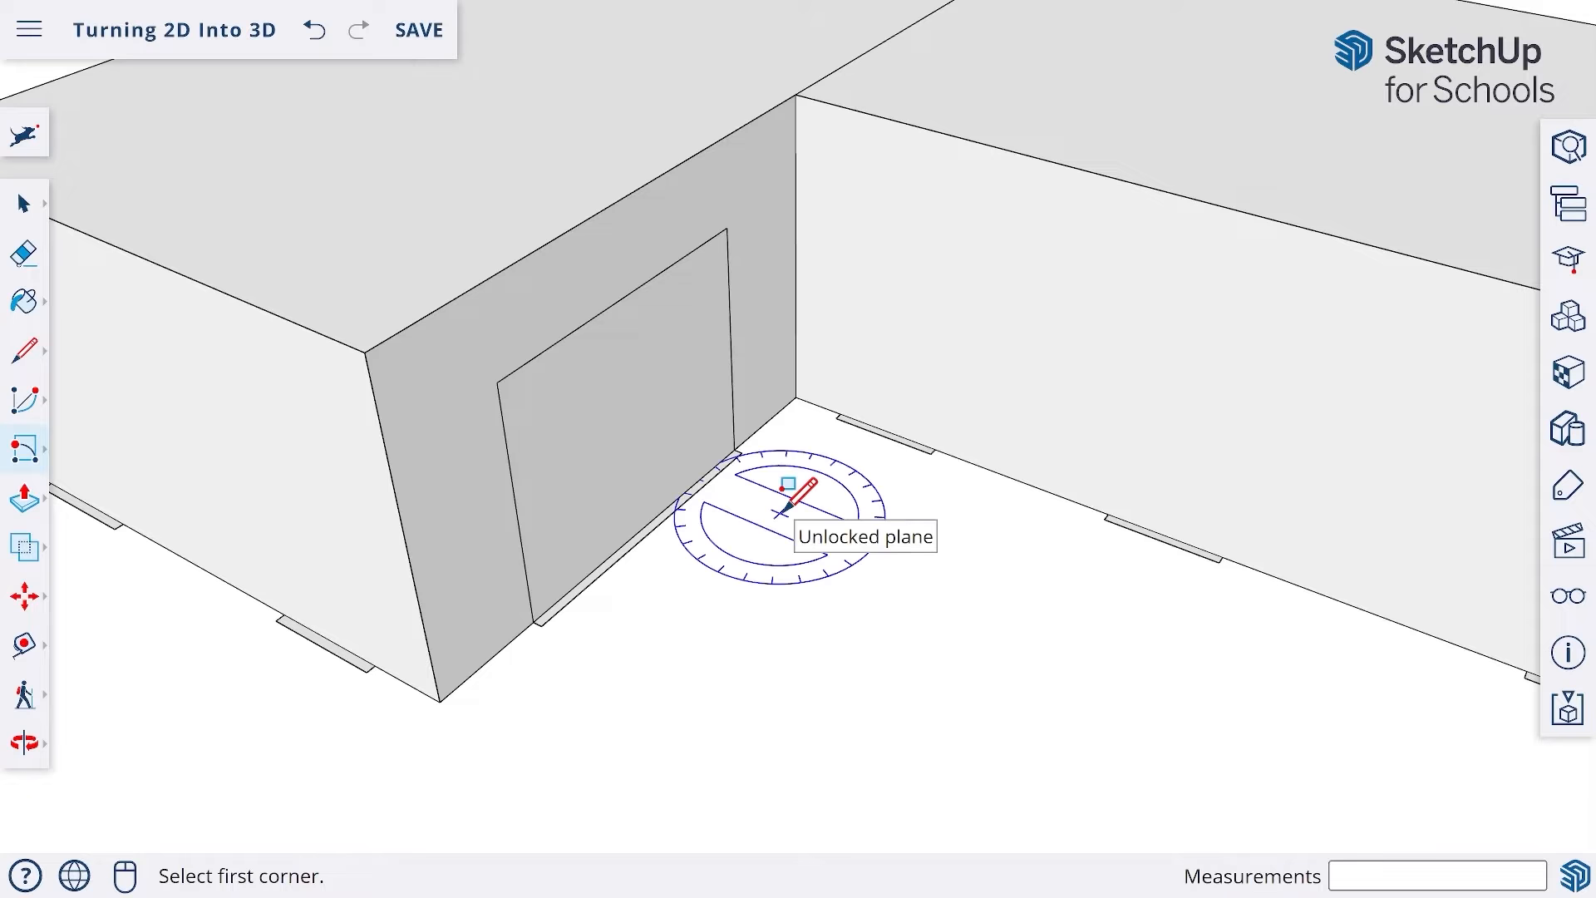
- Delete the rectangle's face on the living room wall to cut the door opening
{"action": "left_click", "coordinate": [25, 204]}
{"action": "left_click", "coordinate": [611, 410]}
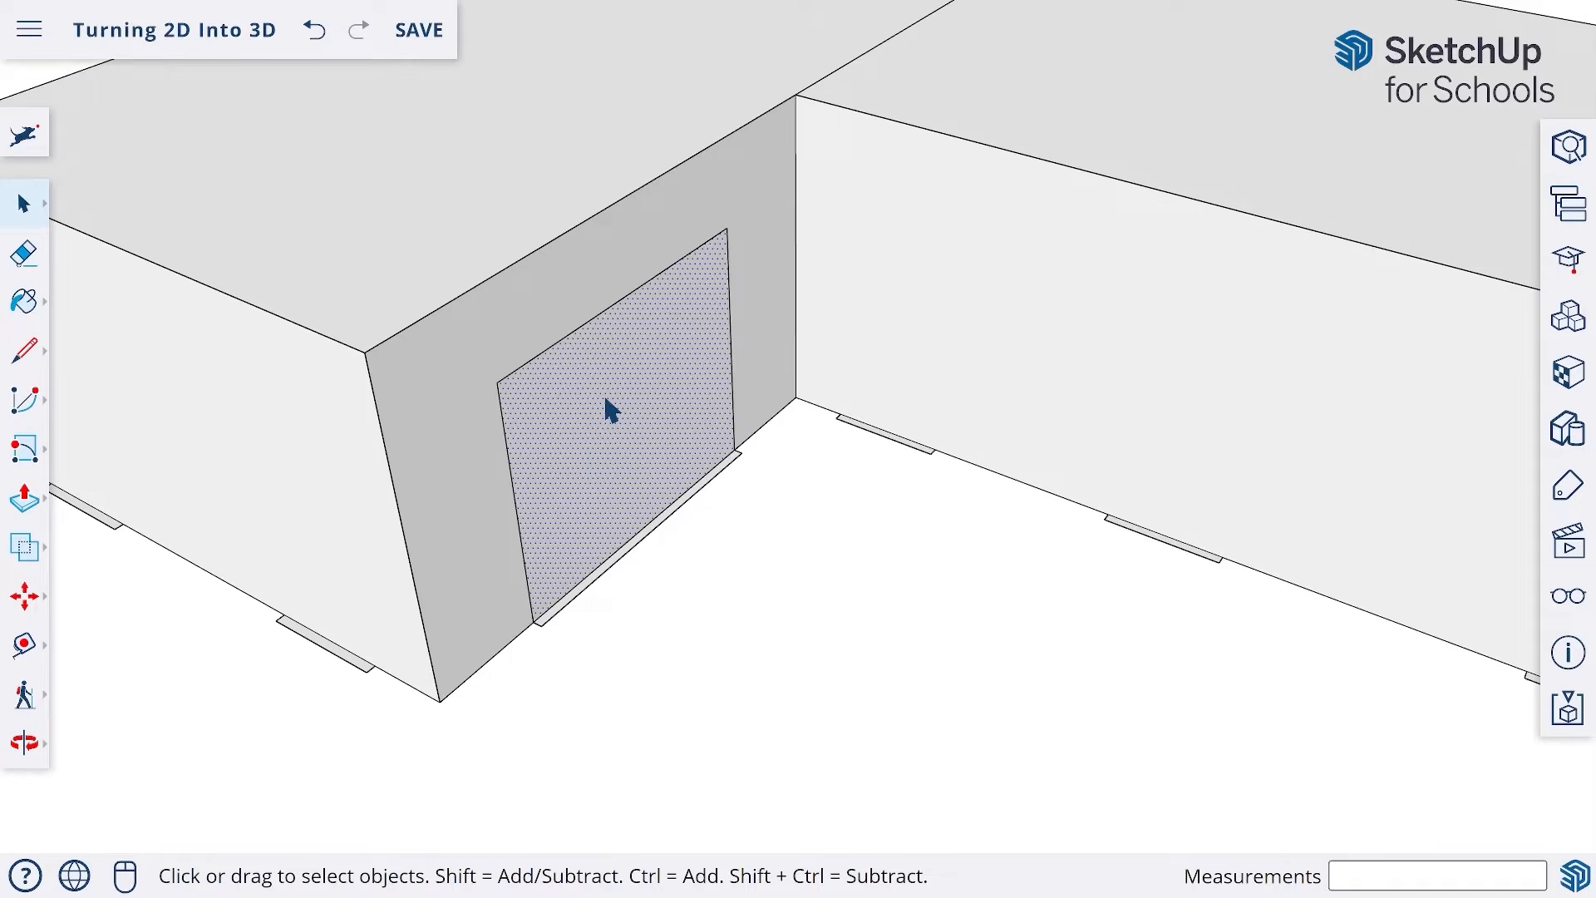
{"action": "key", "text": "Delete"}
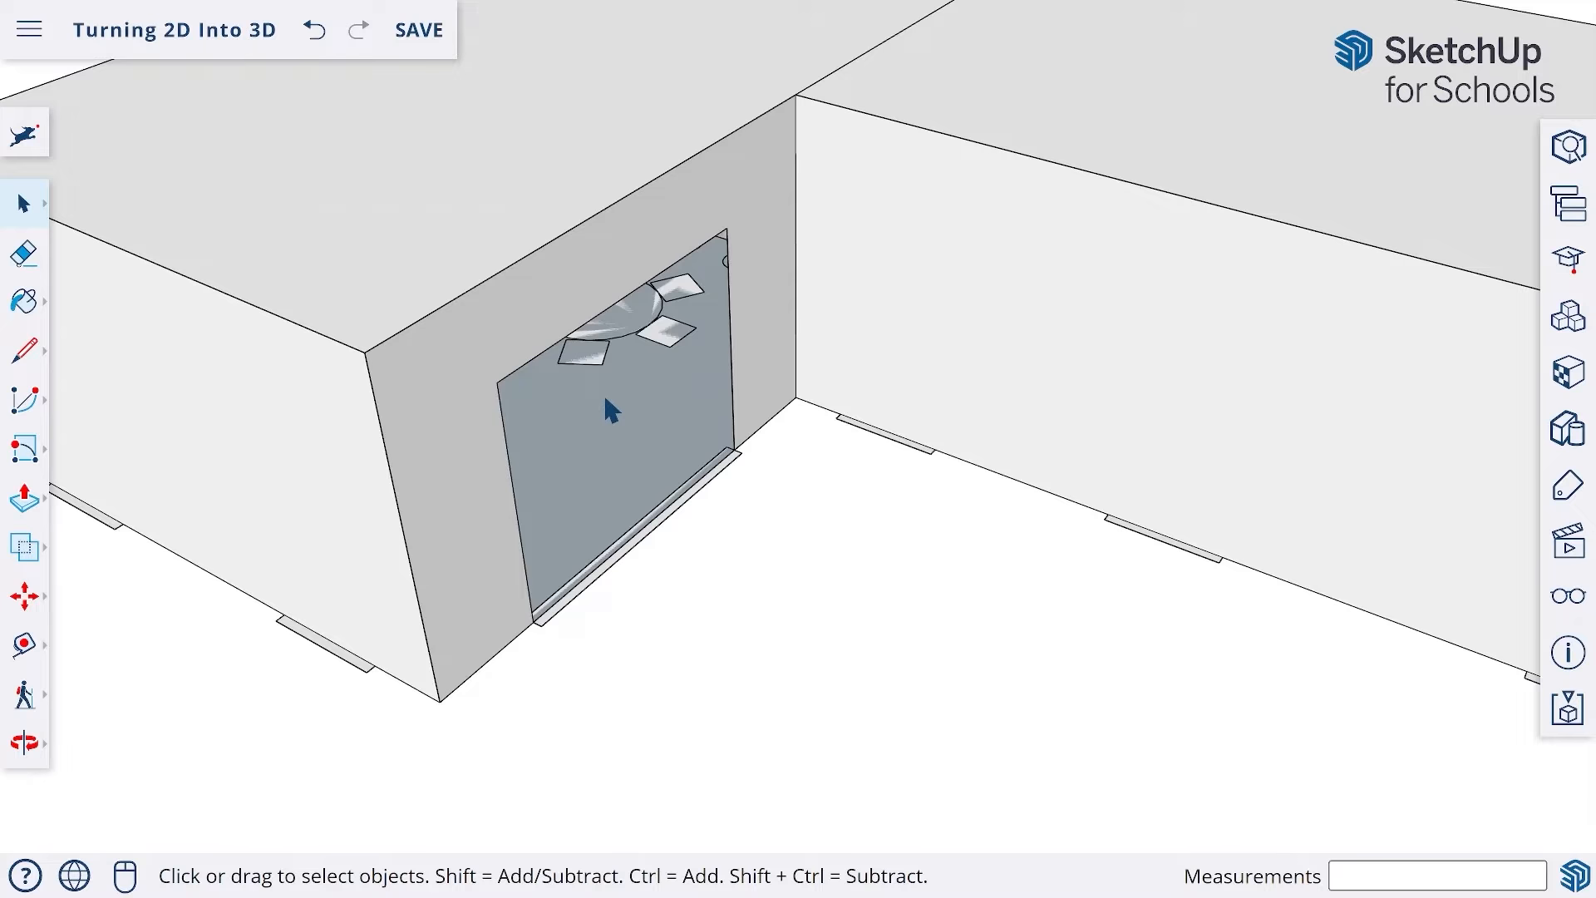
- Search 3D Warehouse for "8' sliding door" and place the white-framed sliding glass door at the opening's lower outer corner
{"action": "middle_click_drag", "start_coordinate": [612, 410], "coordinate": [661, 529]}
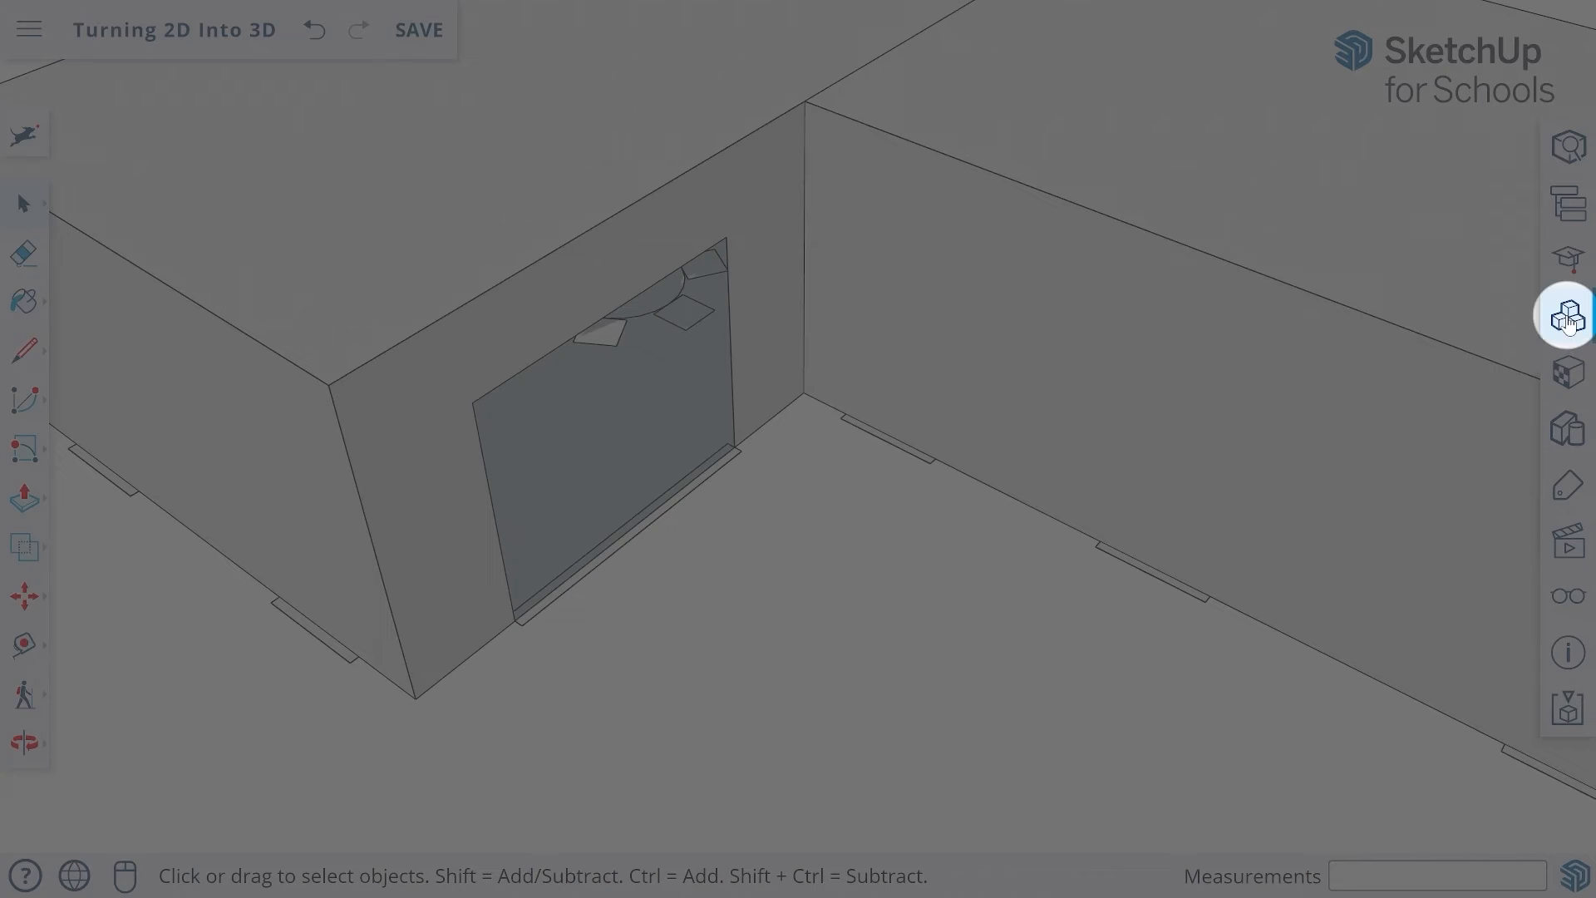
{"action": "left_click", "coordinate": [1567, 315]}
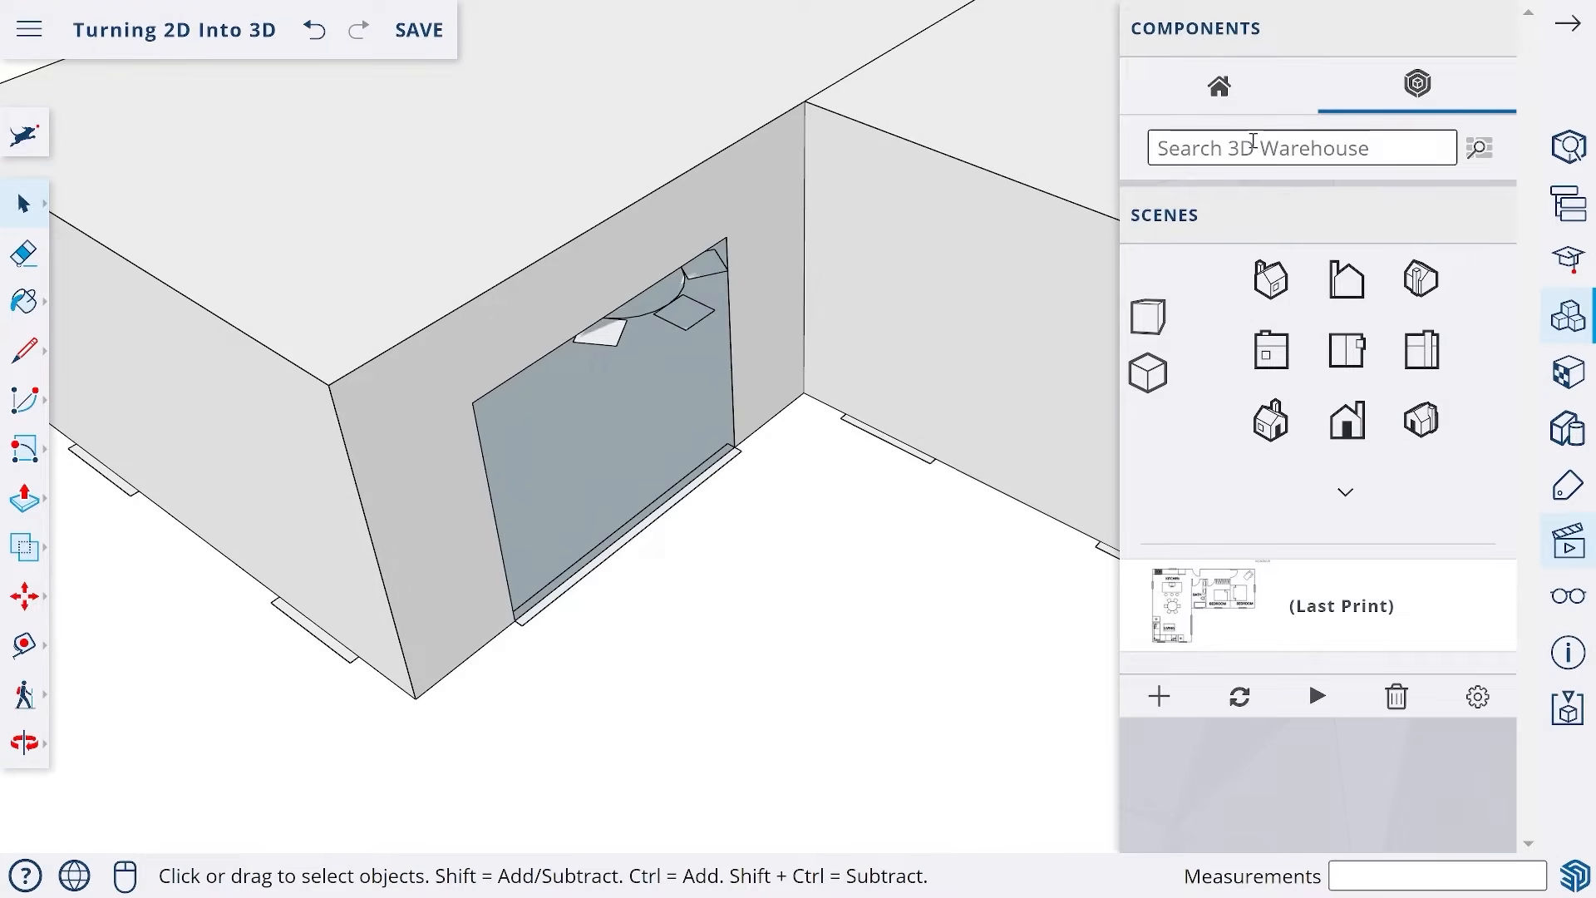
{"action": "type", "text": "8' sliding door"}
{"action": "key", "text": "Return"}
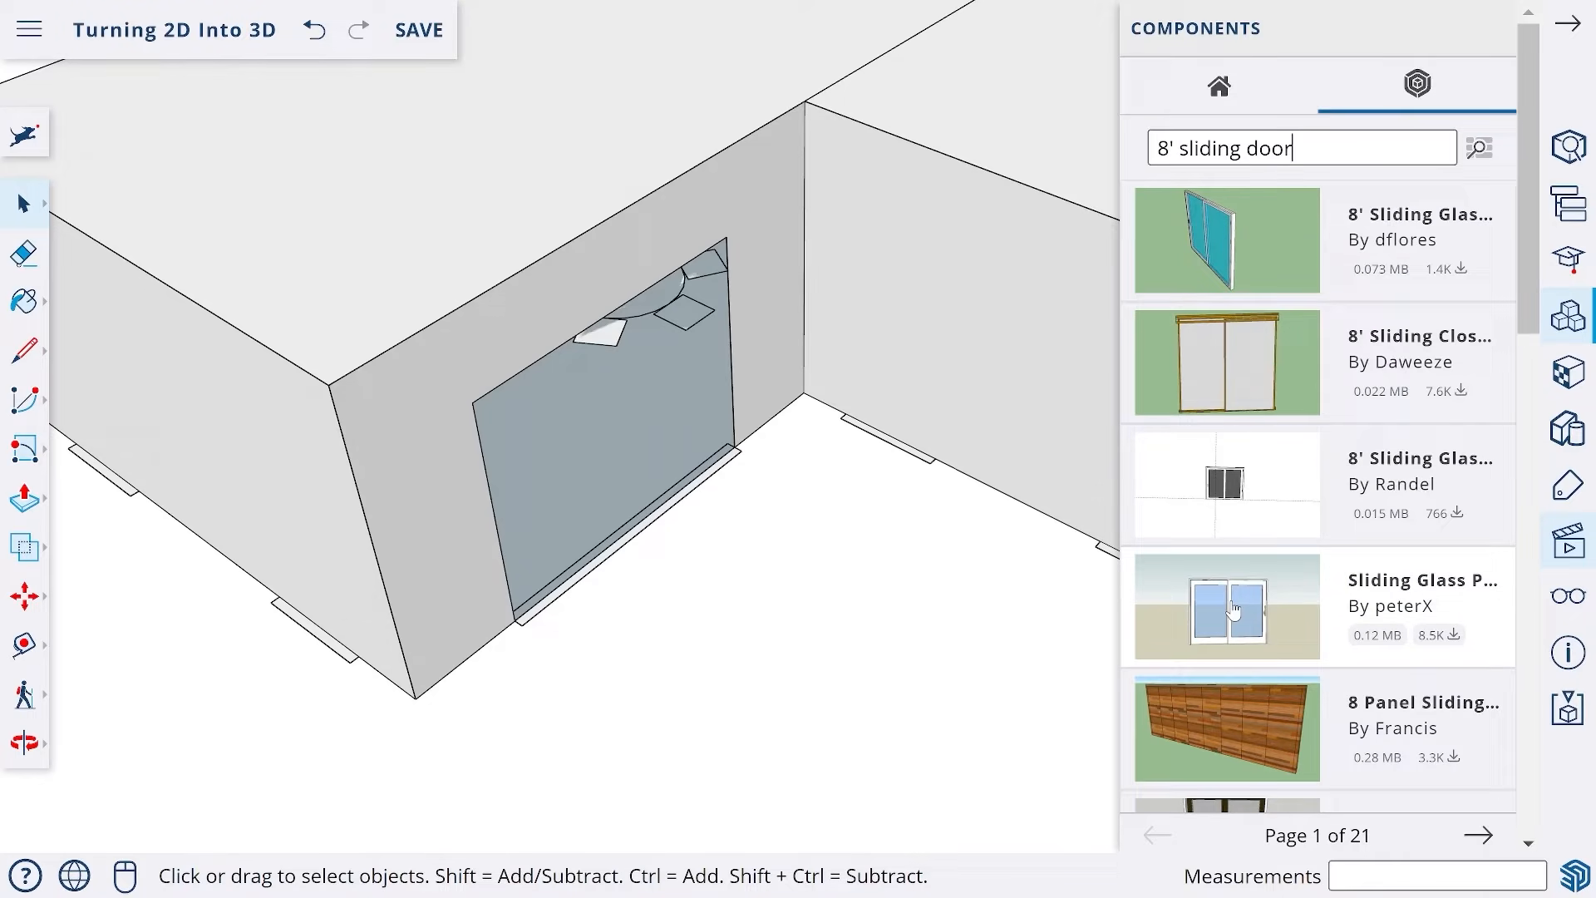
{"action": "left_click", "coordinate": [1233, 610]}
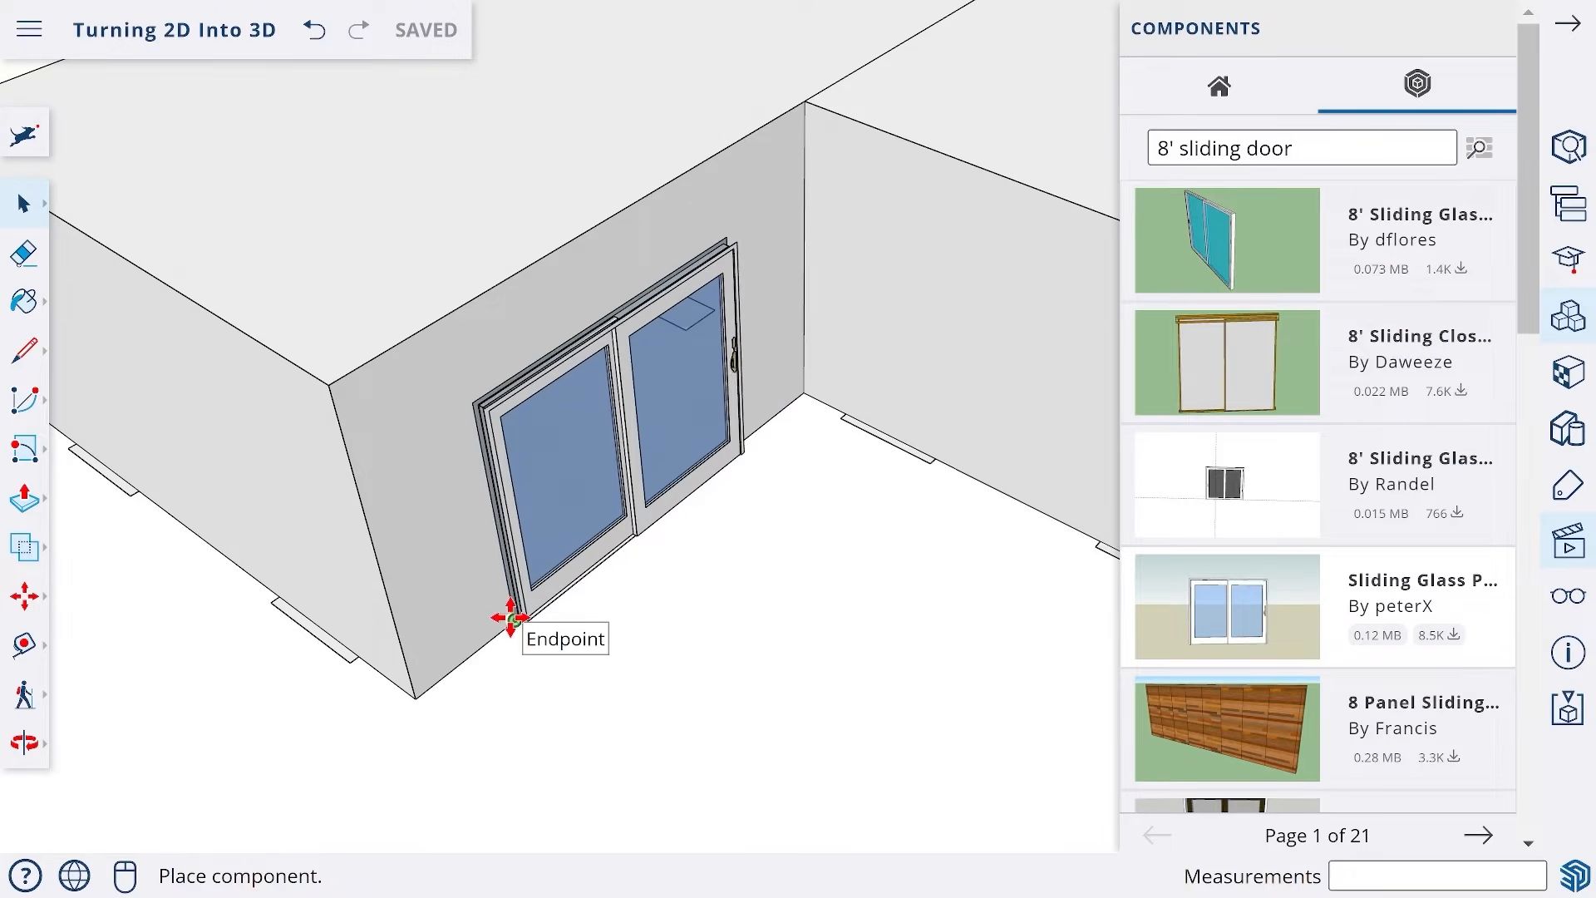
{"action": "left_click", "coordinate": [511, 618]}
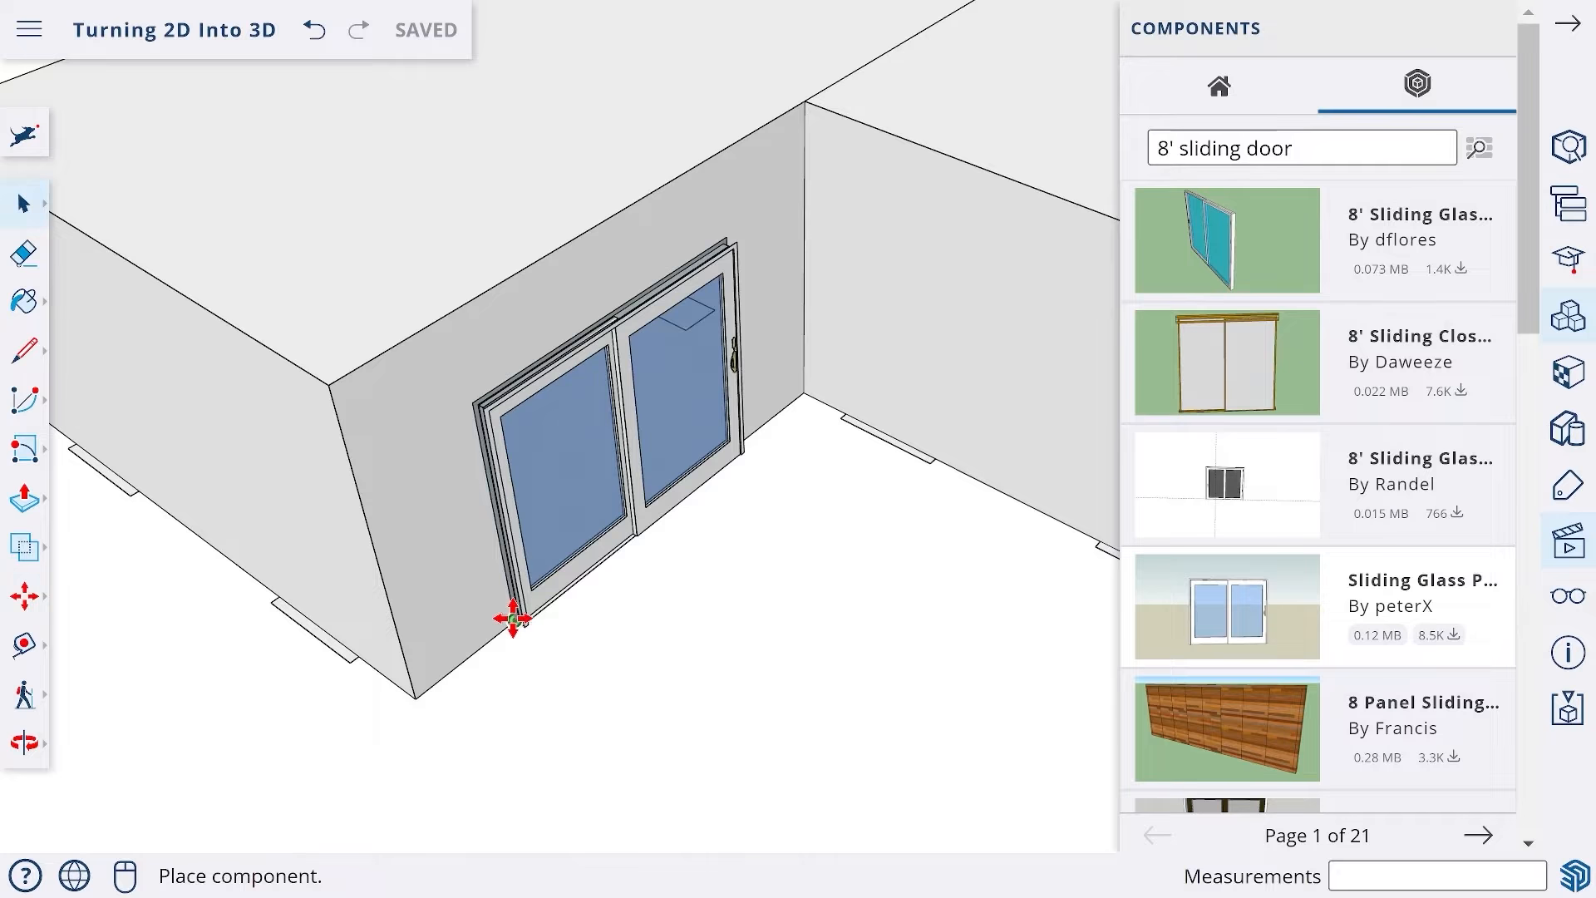
- Move the sliding glass door 4" inward by its outer frame corner to the opening's lower corner, and close the component library
{"action": "key", "text": "m"}
{"action": "scroll", "coordinate": [491, 640], "scroll_direction": "up", "scroll_amount": 5}
{"action": "scroll", "coordinate": [551, 605], "scroll_direction": "up", "scroll_amount": 3}
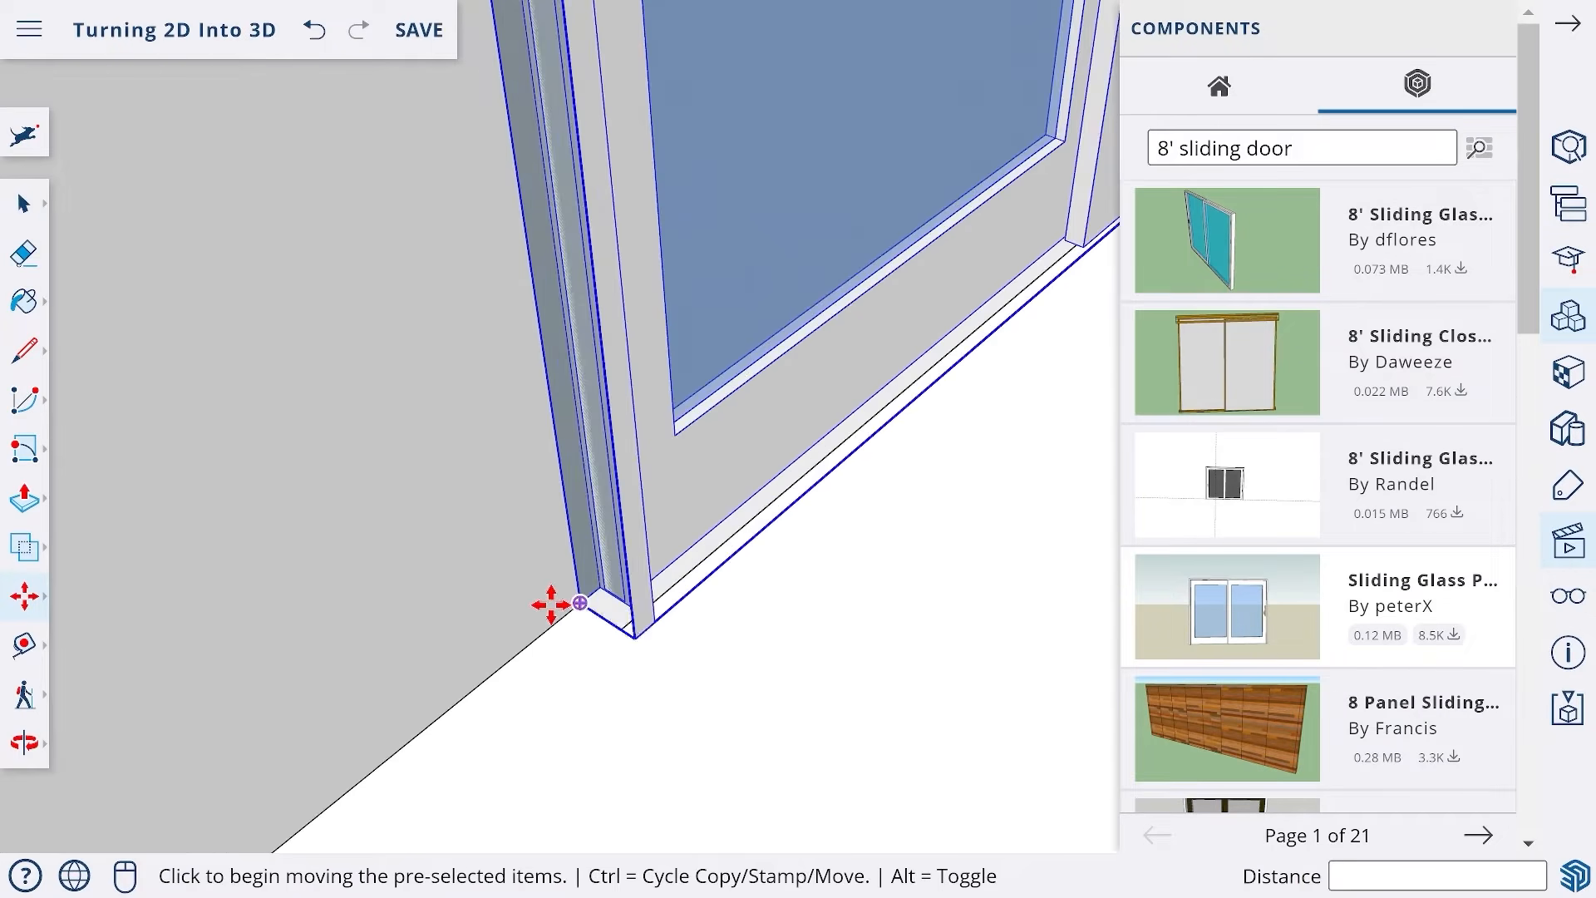
{"action": "left_click", "coordinate": [637, 636]}
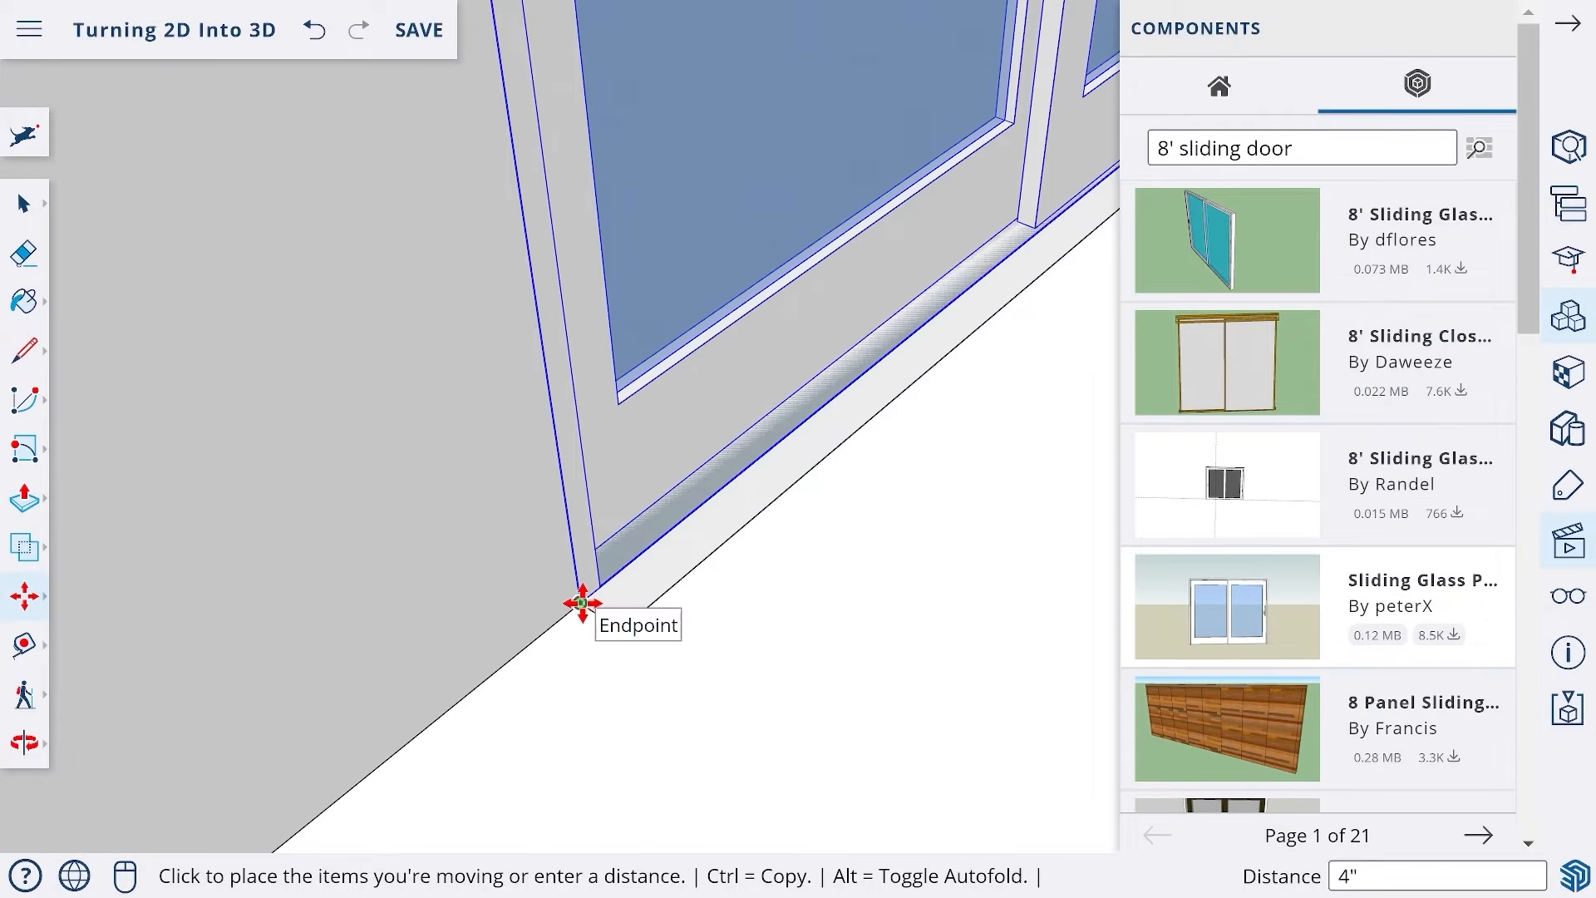
{"action": "left_click", "coordinate": [582, 603]}
{"action": "scroll", "coordinate": [616, 695], "scroll_direction": "down", "scroll_amount": 5}
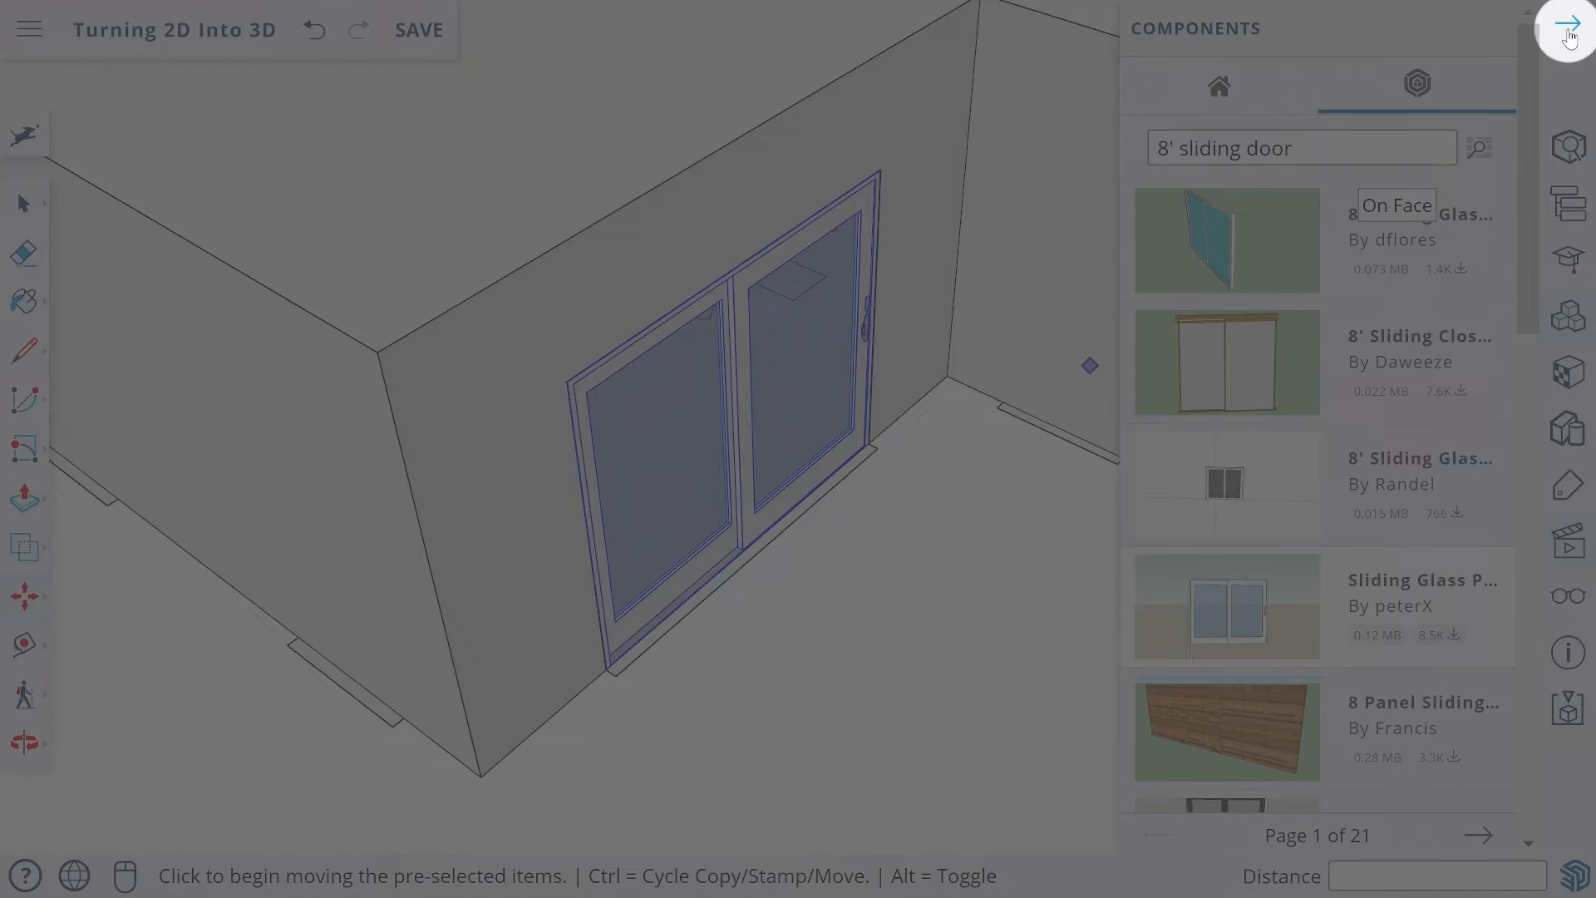
{"action": "left_click", "coordinate": [1568, 30]}
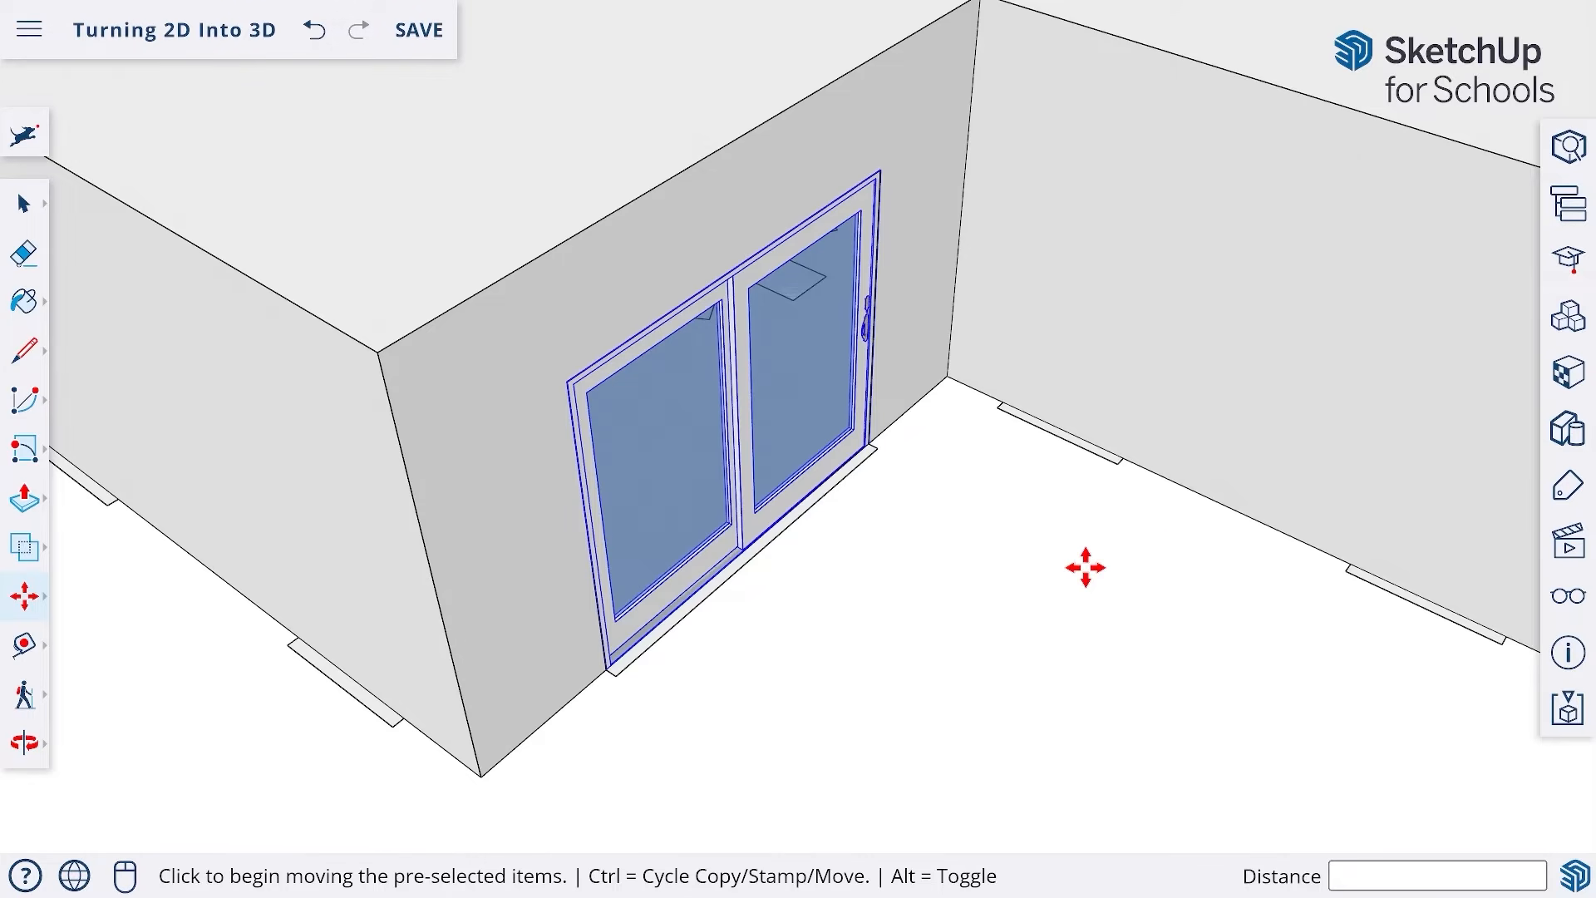
- Draw a 36" wide, 80" high rectangle on the bedroom wing's courtyard wall, starting on the wall's bottom edge
{"action": "middle_click_drag", "start_coordinate": [1183, 549], "coordinate": [424, 385]}
{"action": "key", "text": "m"}
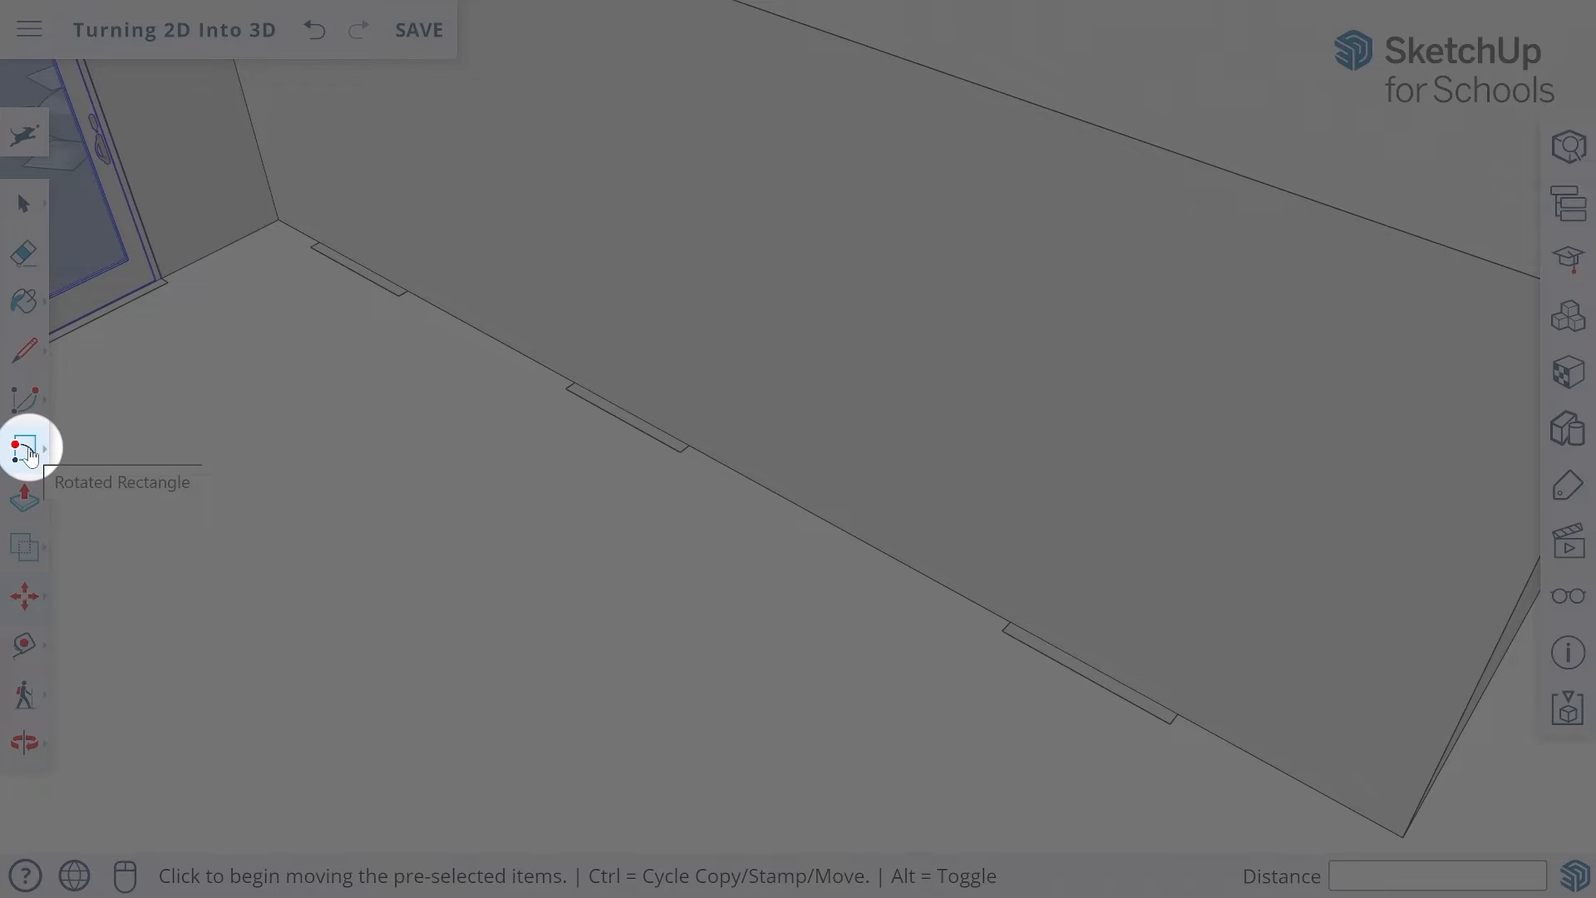
{"action": "left_click", "coordinate": [25, 447]}
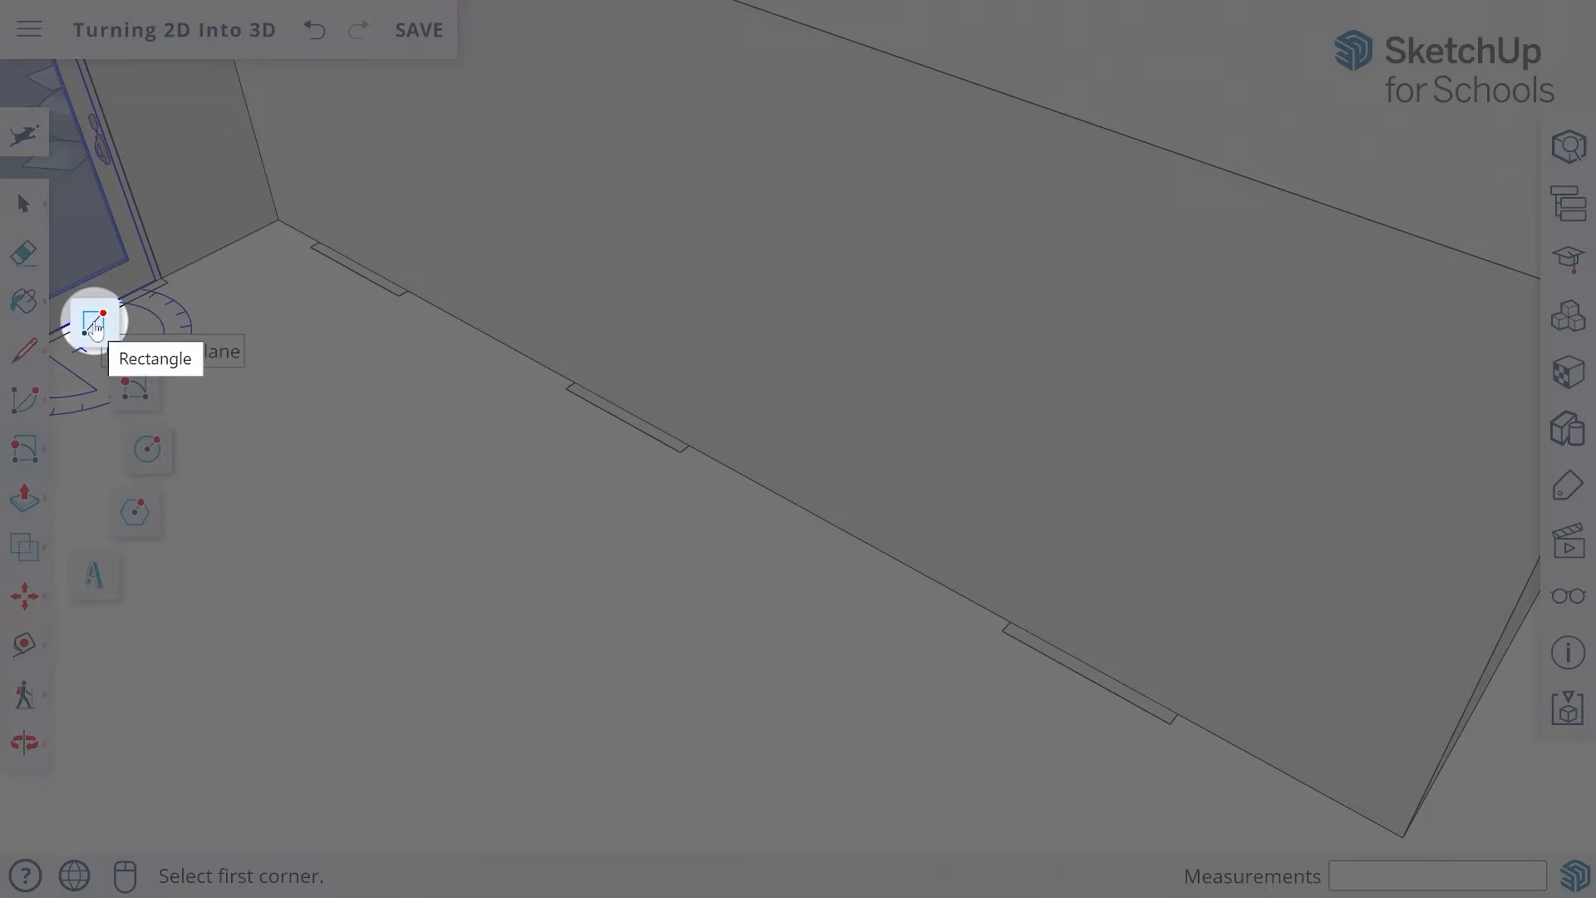
{"action": "left_click", "coordinate": [95, 325]}
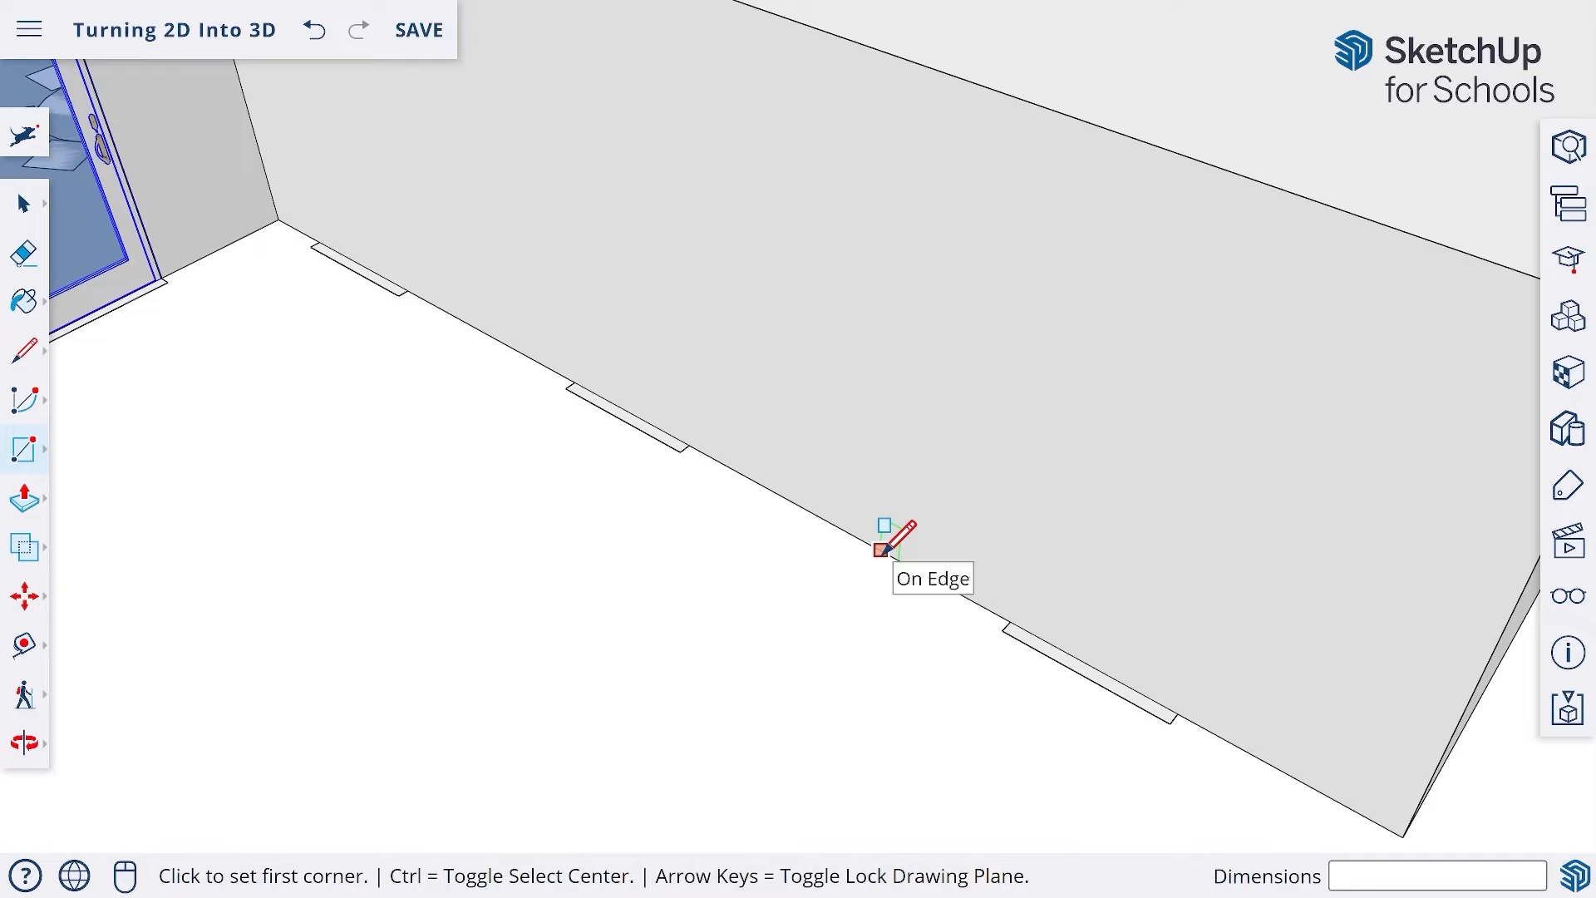
{"action": "left_click", "coordinate": [863, 540]}
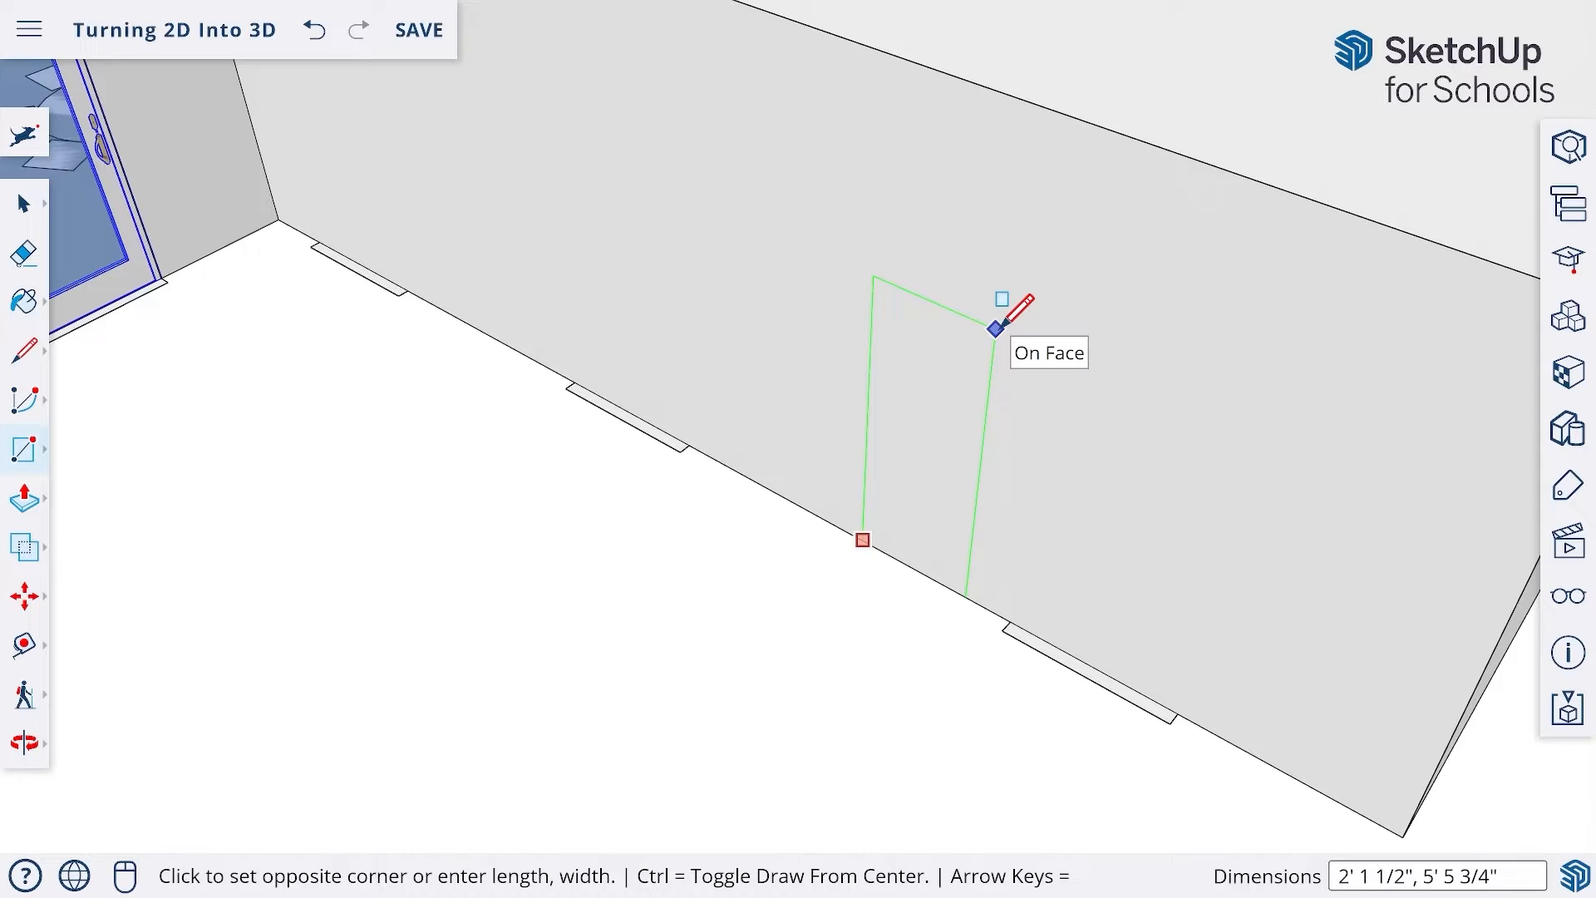
{"action": "type", "text": "36,80"}
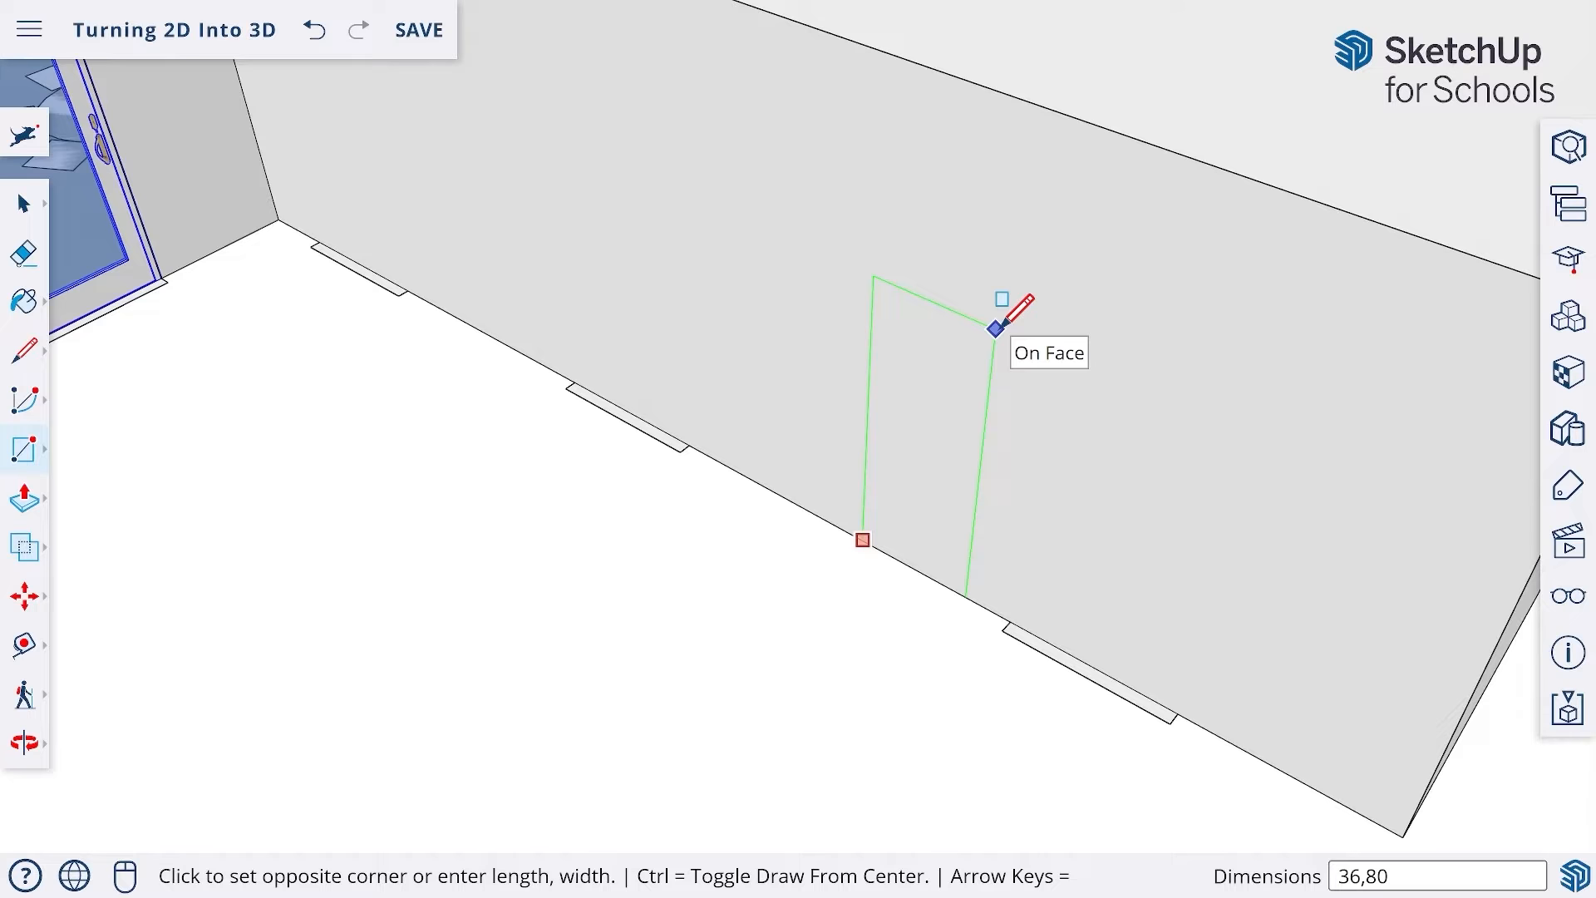
{"action": "key", "text": "Return"}
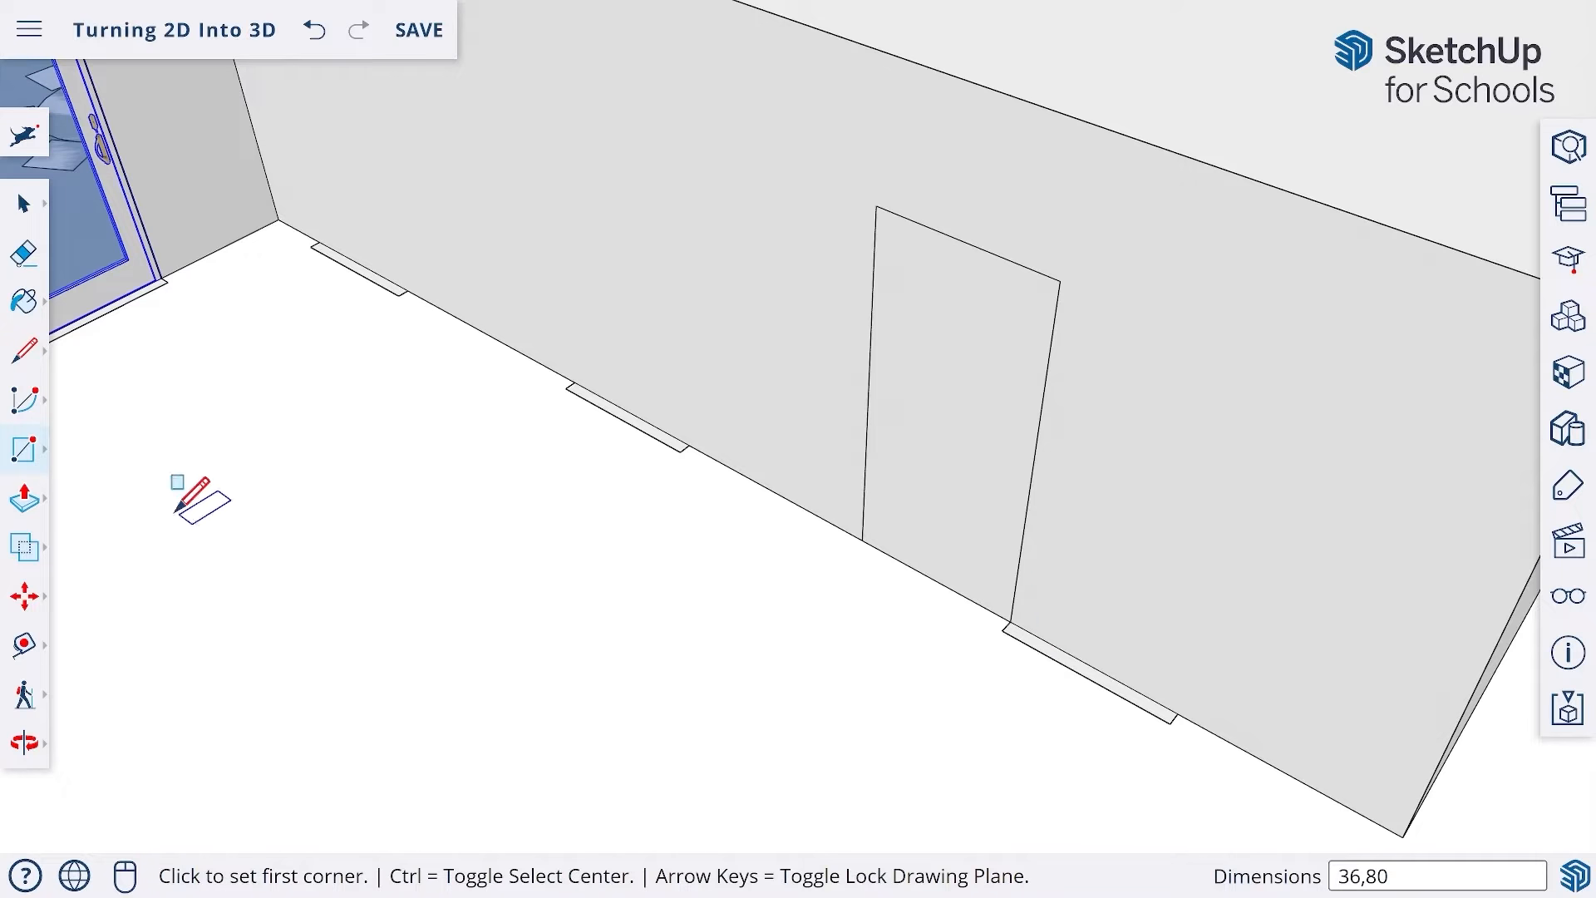
- Try to shift the door rectangle's face about 6 5/8" along the wall, and undo back to the blank wall
{"action": "left_click", "coordinate": [24, 597]}
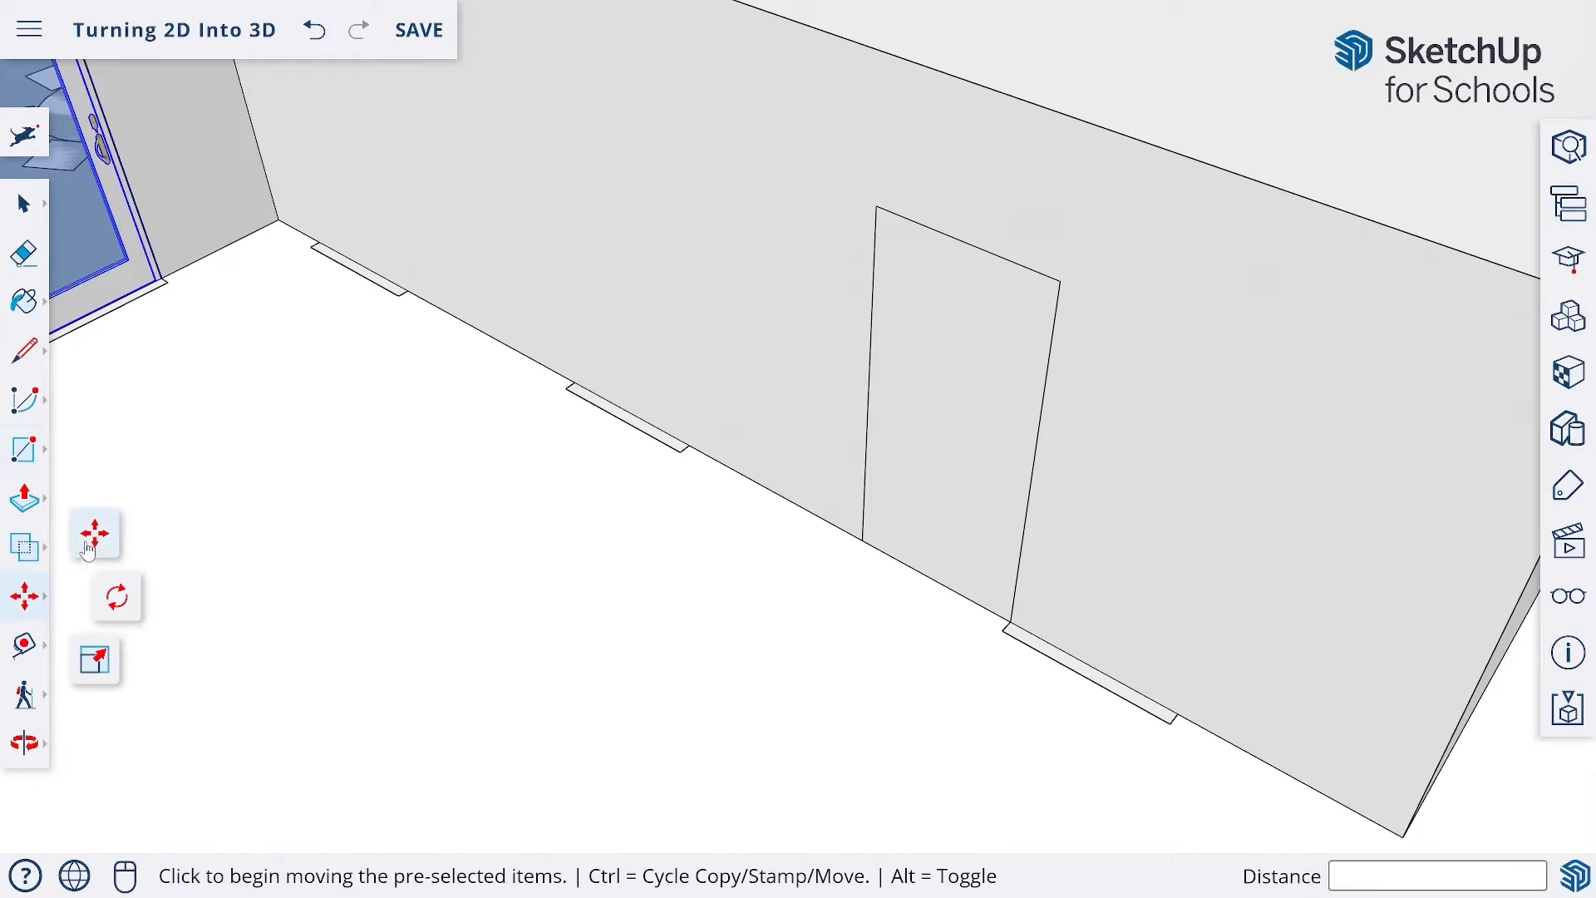
{"action": "left_click", "coordinate": [91, 539]}
{"action": "key", "text": "space"}
{"action": "left_click", "coordinate": [973, 421]}
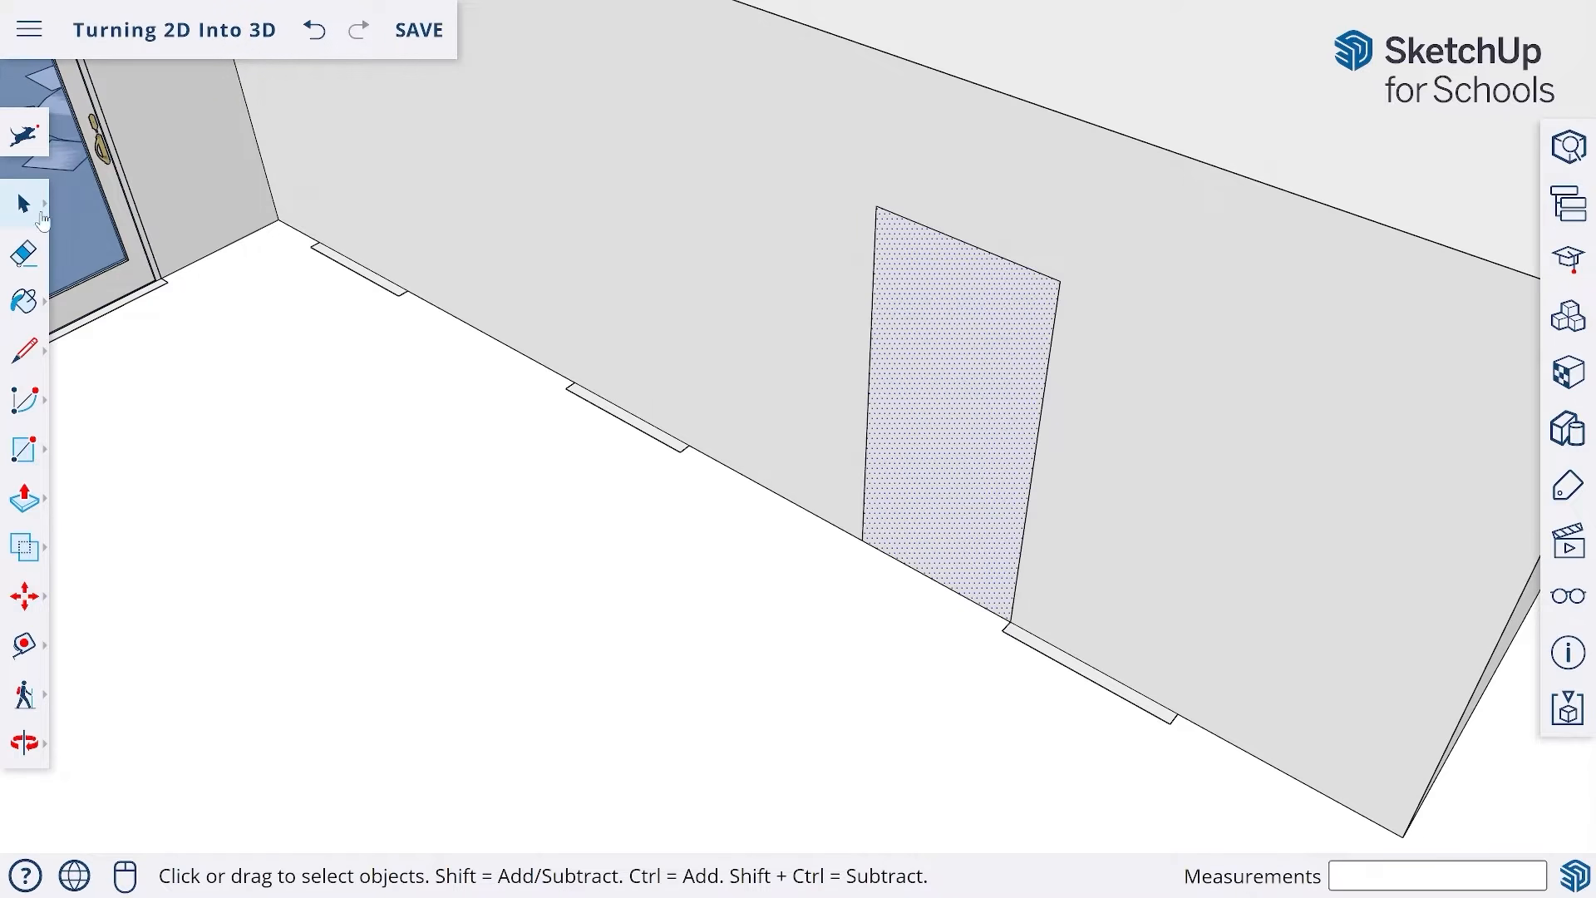
{"action": "key", "text": "m"}
{"action": "left_click", "coordinate": [955, 407]}
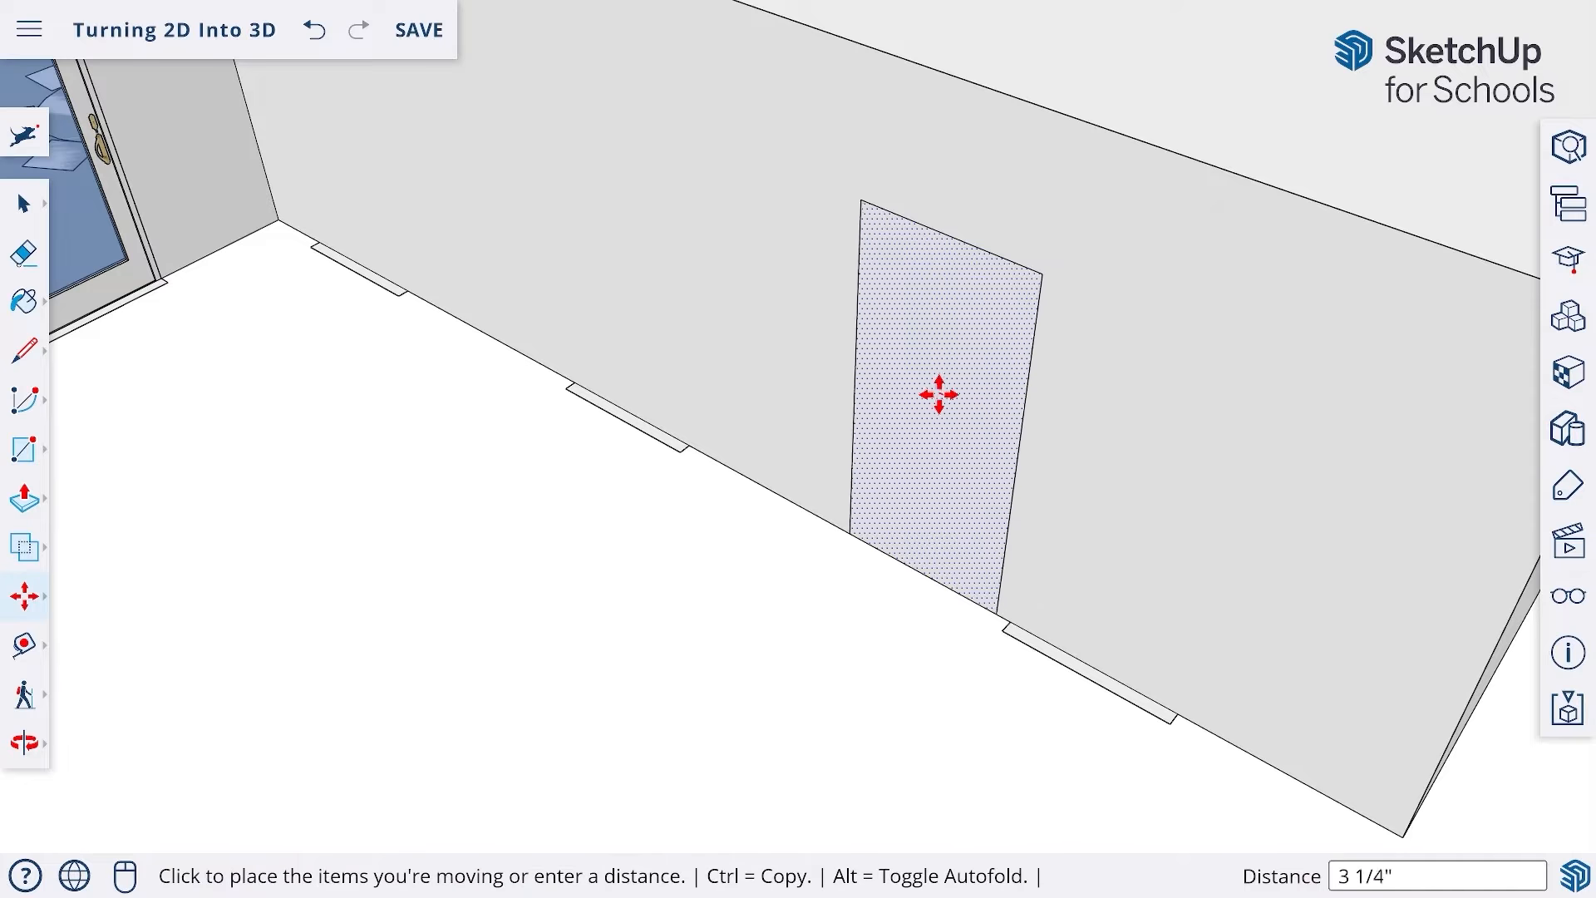
{"action": "left_click", "coordinate": [925, 388]}
{"action": "key", "text": "ctrl"}
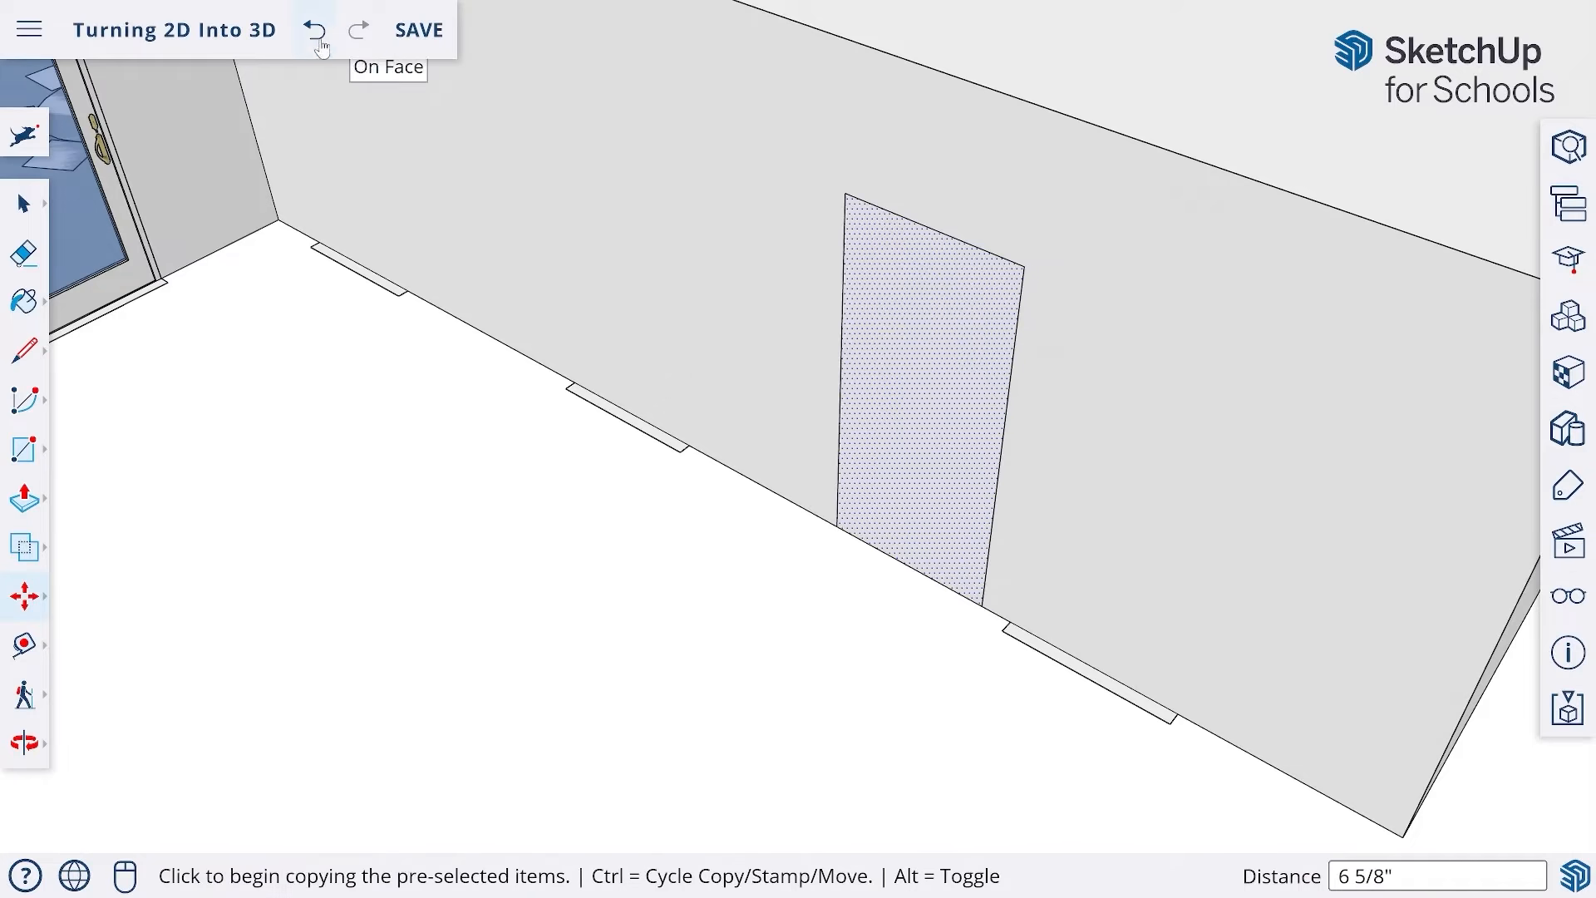
{"action": "left_click", "coordinate": [314, 34]}
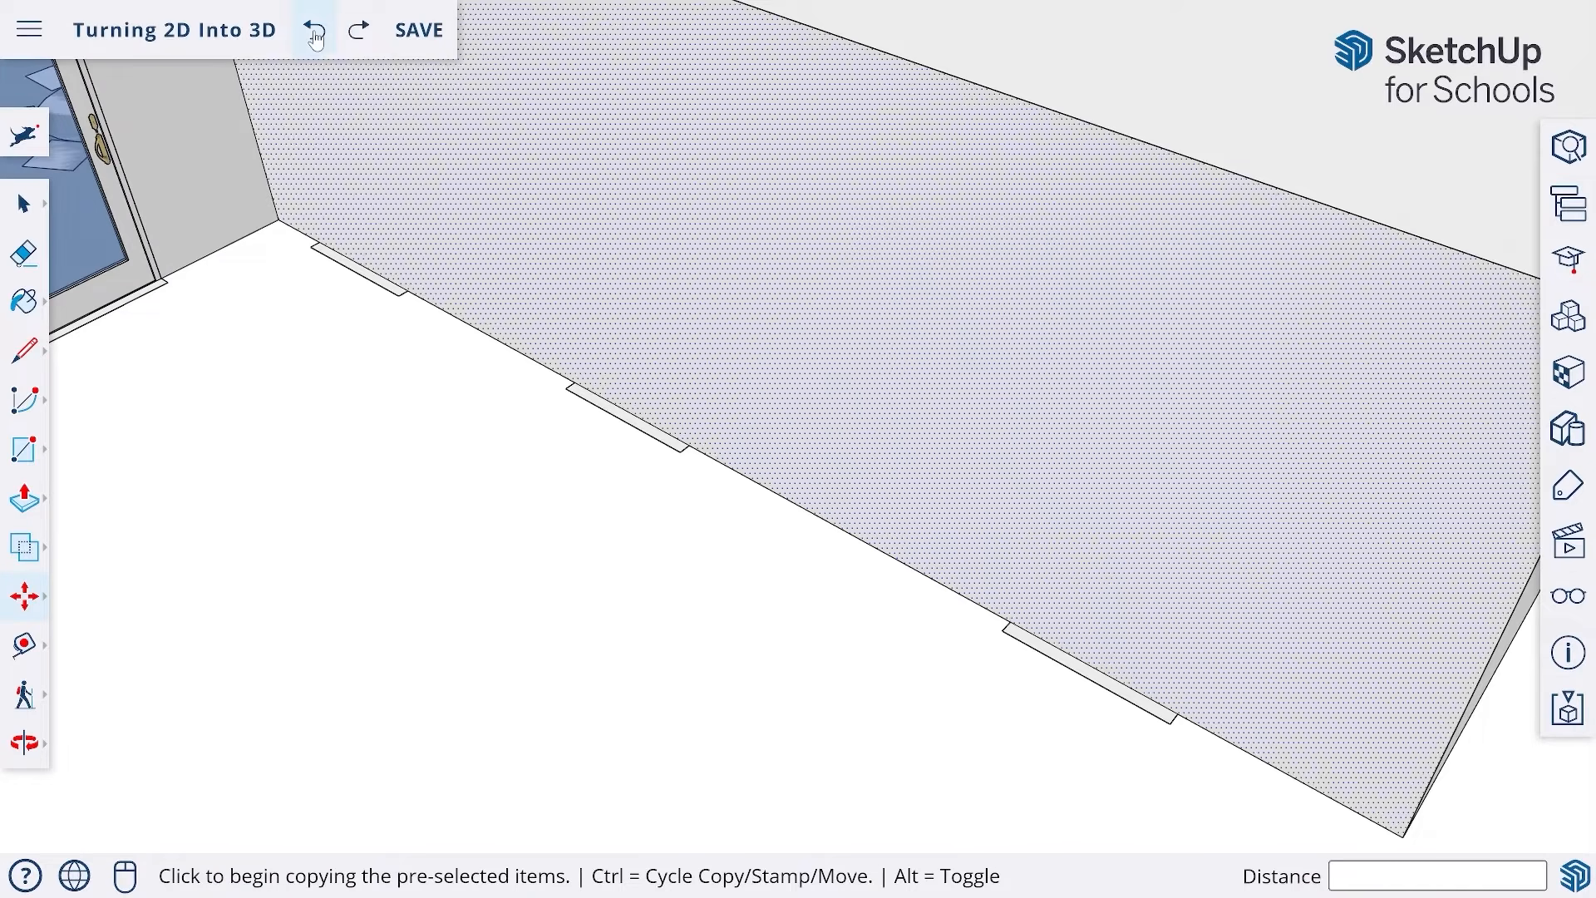
- Draw a 36" wide, 80" high rectangle on the courtyard wall's bottom edge, just beside the window marker nearest the wing's outer end
{"action": "left_click", "coordinate": [24, 449]}
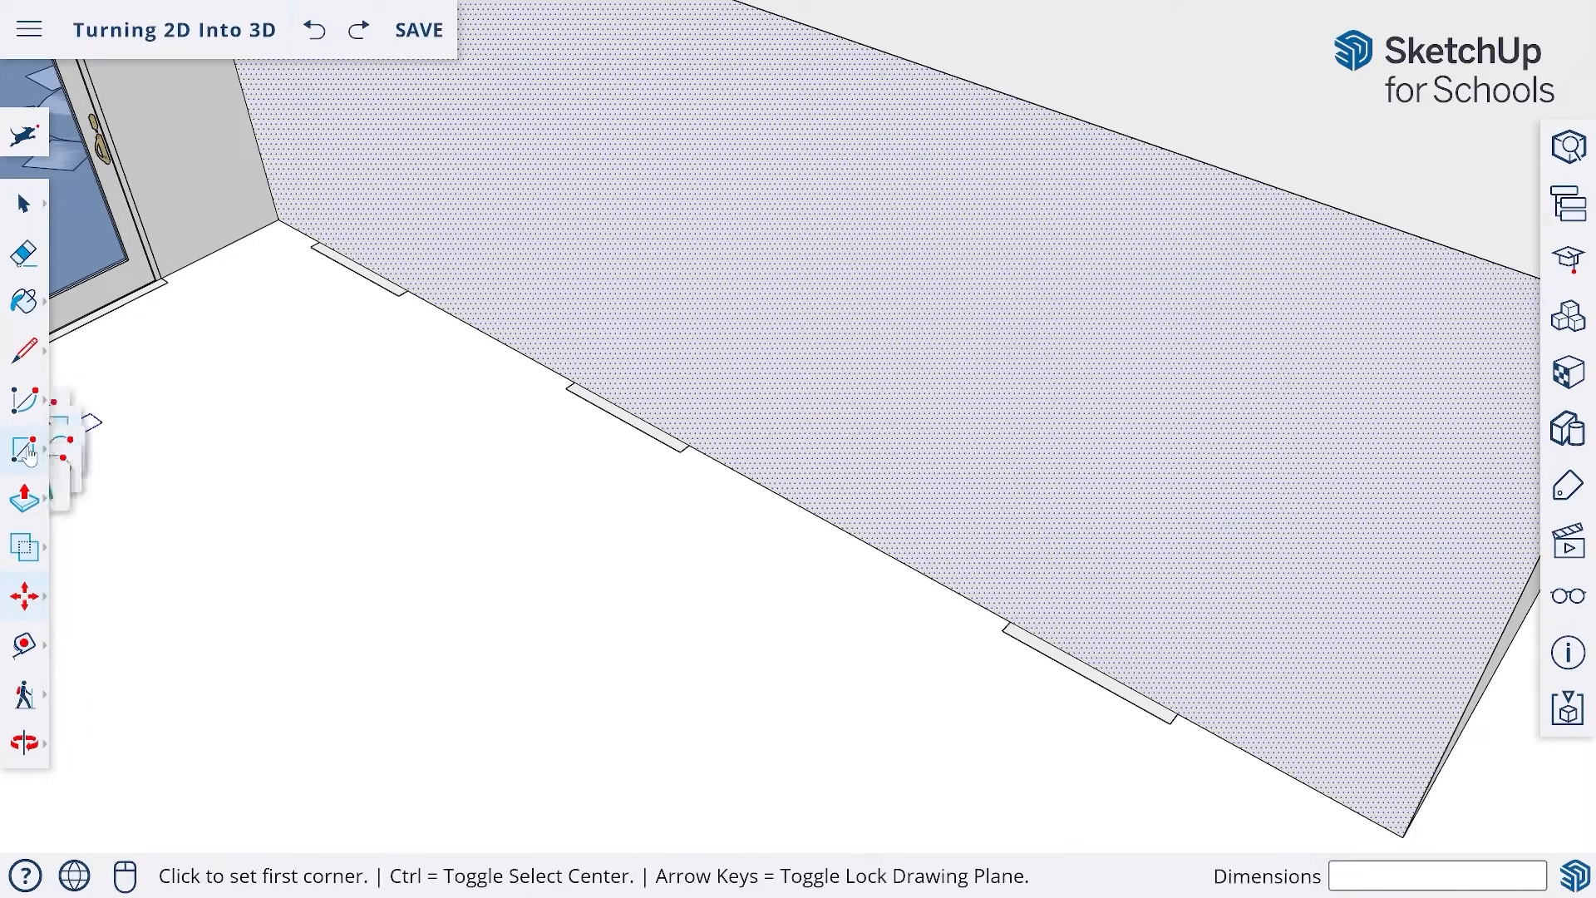
{"action": "left_click", "coordinate": [989, 609]}
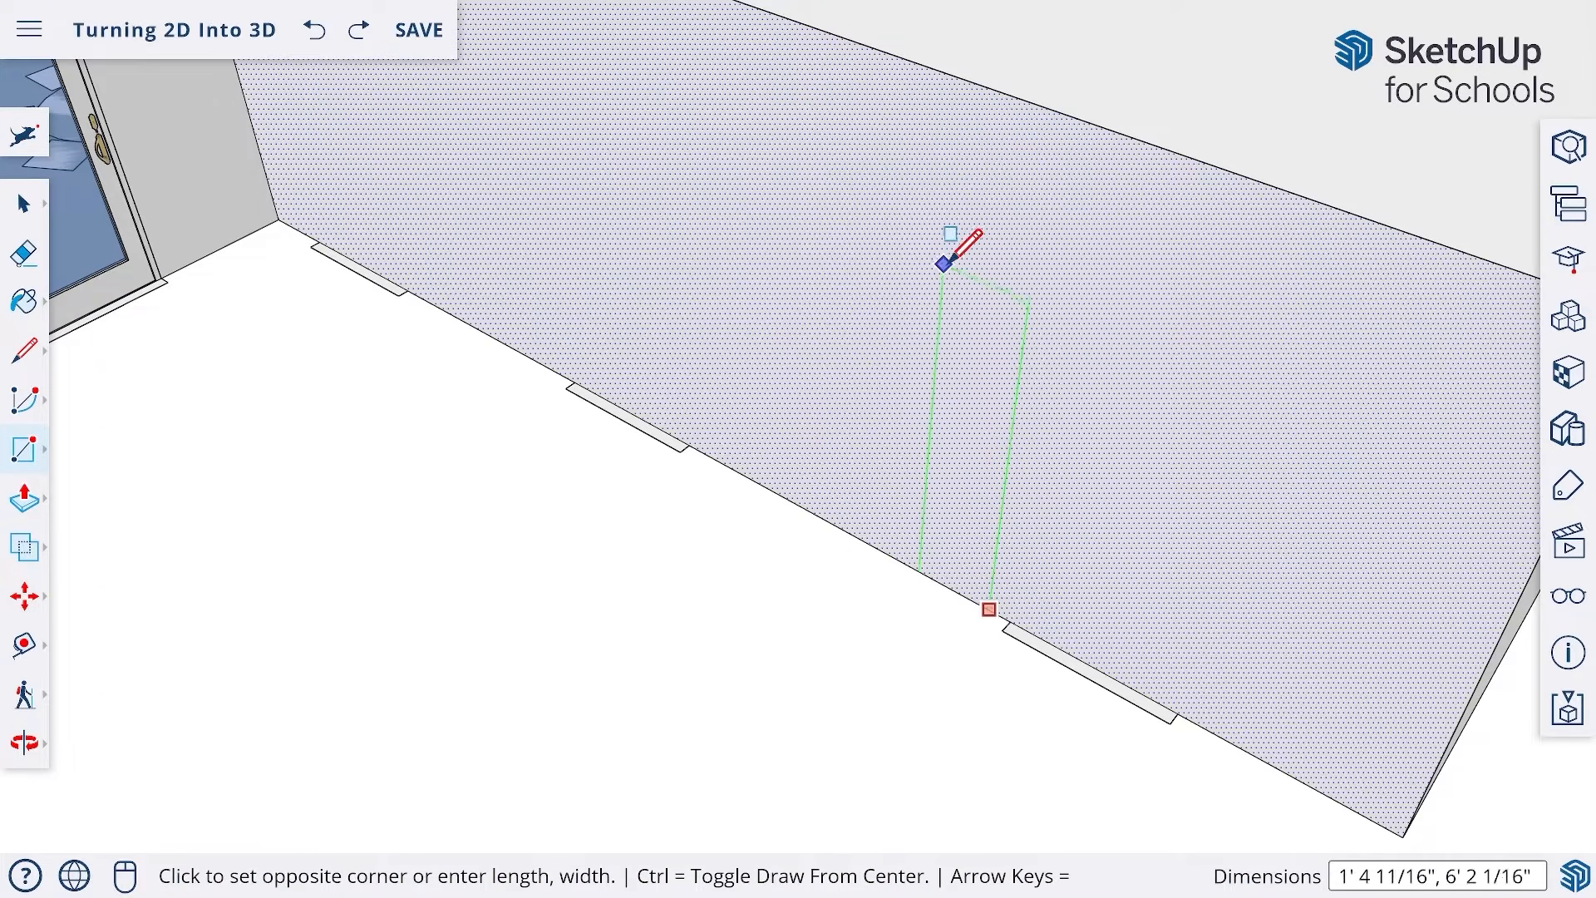
{"action": "type", "text": "36,80"}
{"action": "key", "text": "Return"}
- Make the rectangle's face and edges a component named "36in Door", glued to any face, with Cut opening enabled
{"action": "left_click", "coordinate": [23, 204]}
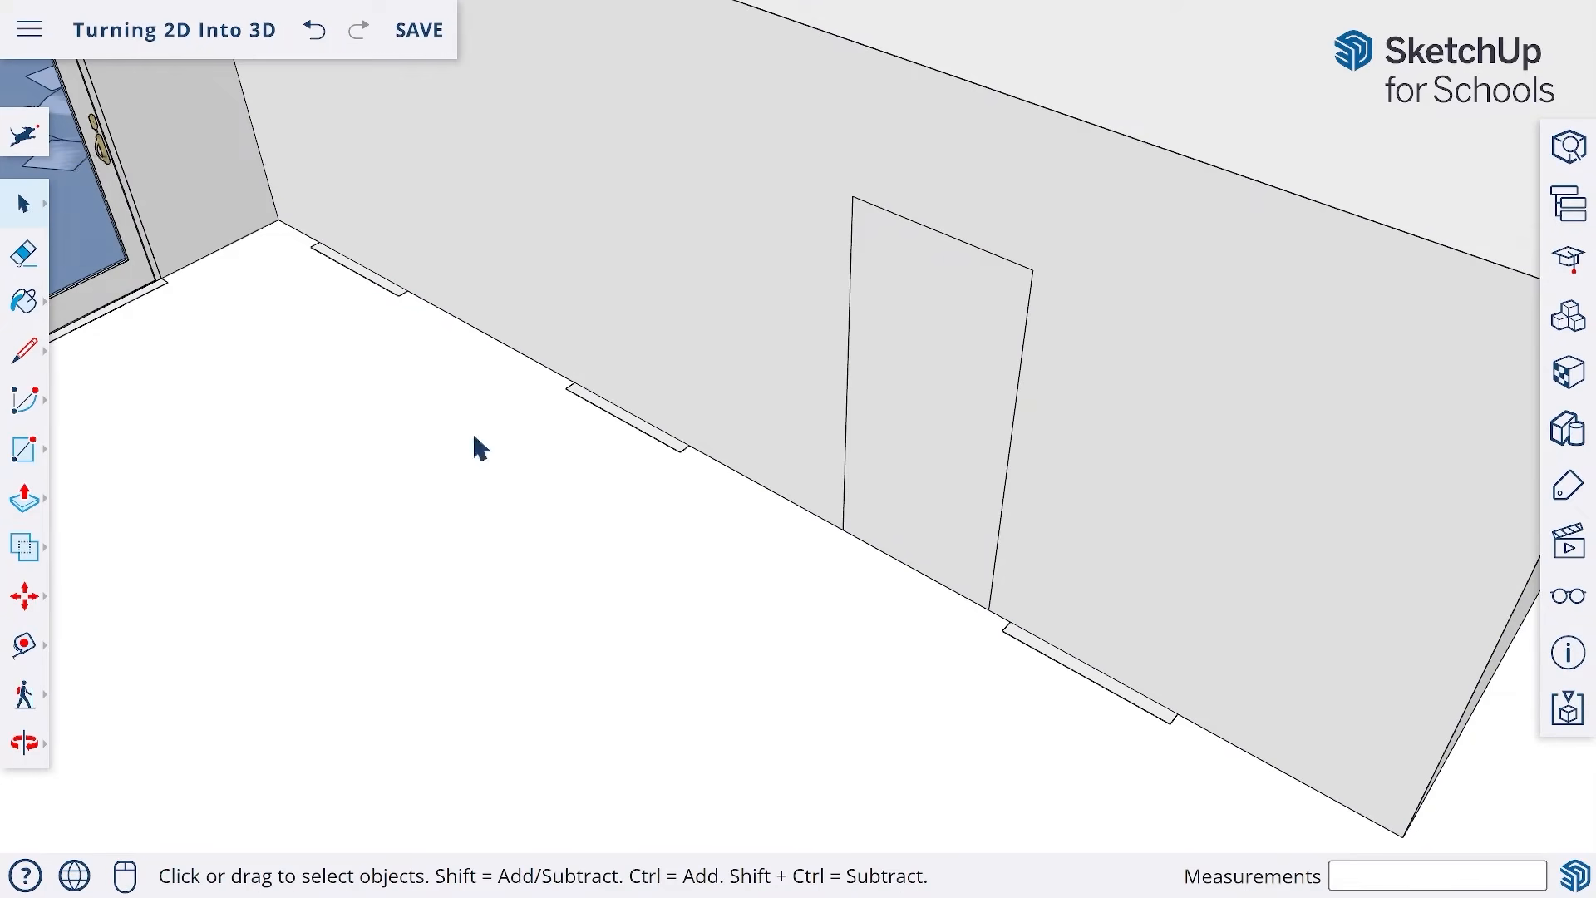
{"action": "left_click", "coordinate": [925, 383]}
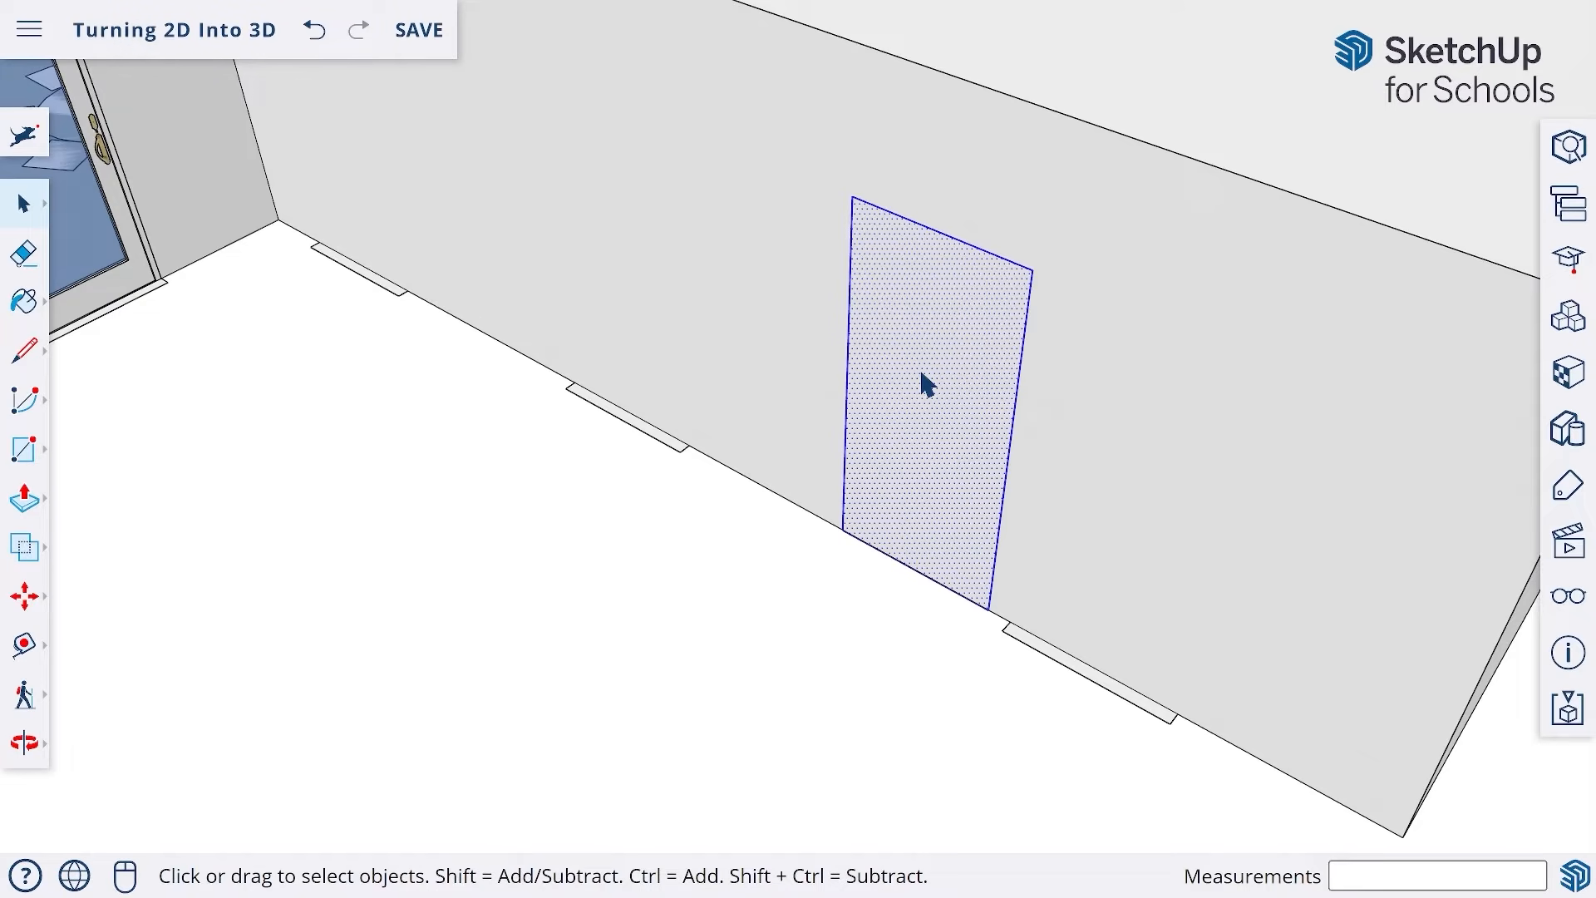
{"action": "right_click", "coordinate": [925, 383]}
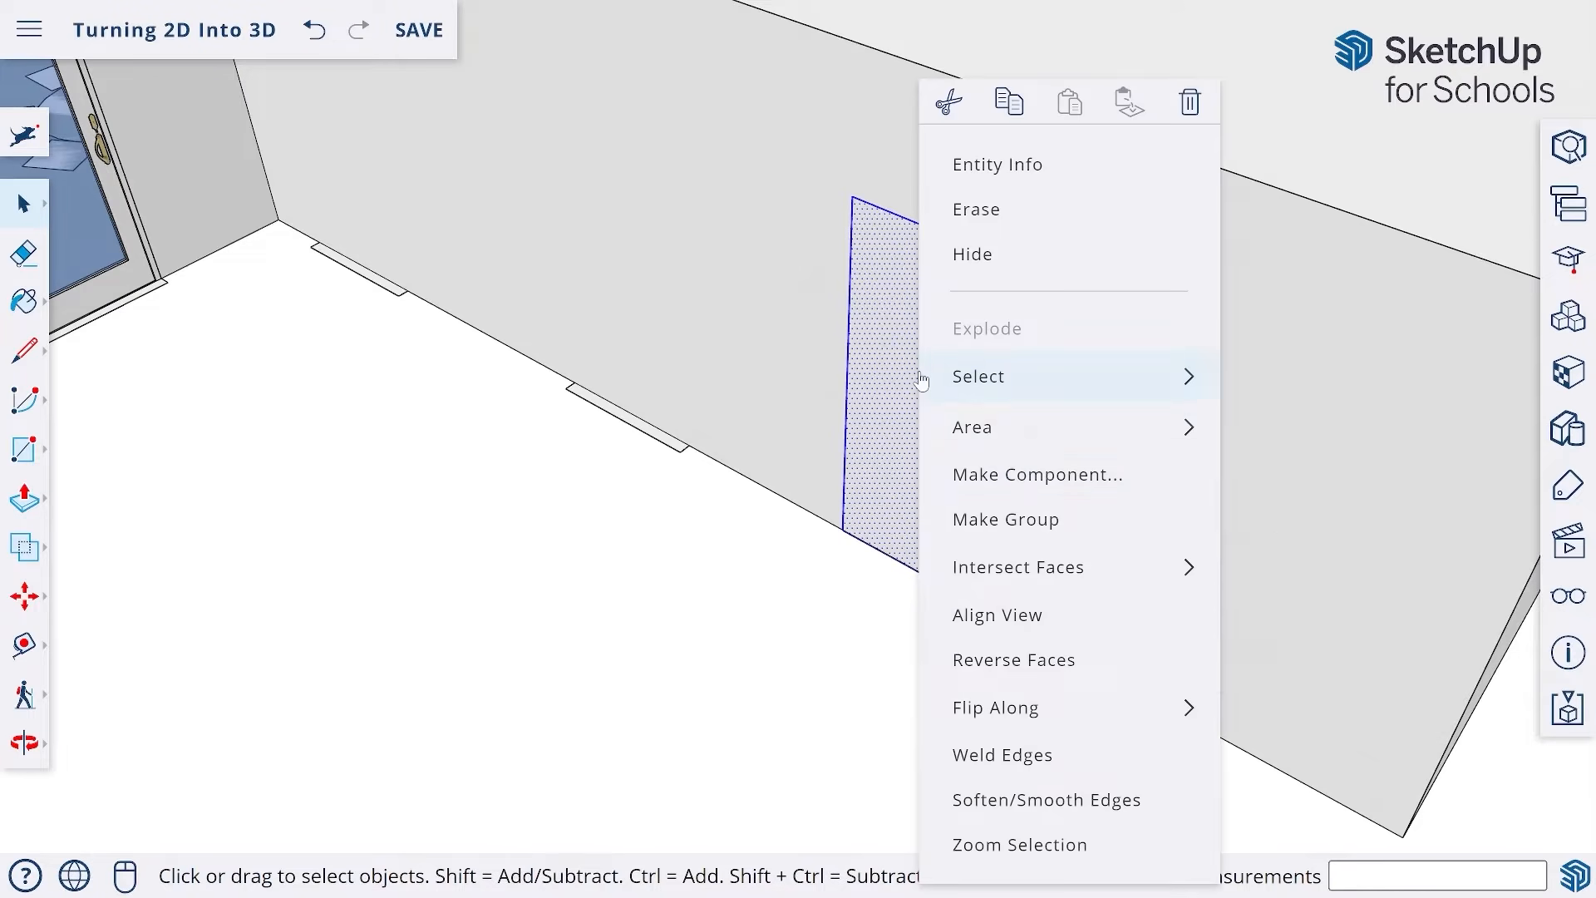
{"action": "left_click", "coordinate": [1013, 478]}
{"action": "type", "text": "36"}
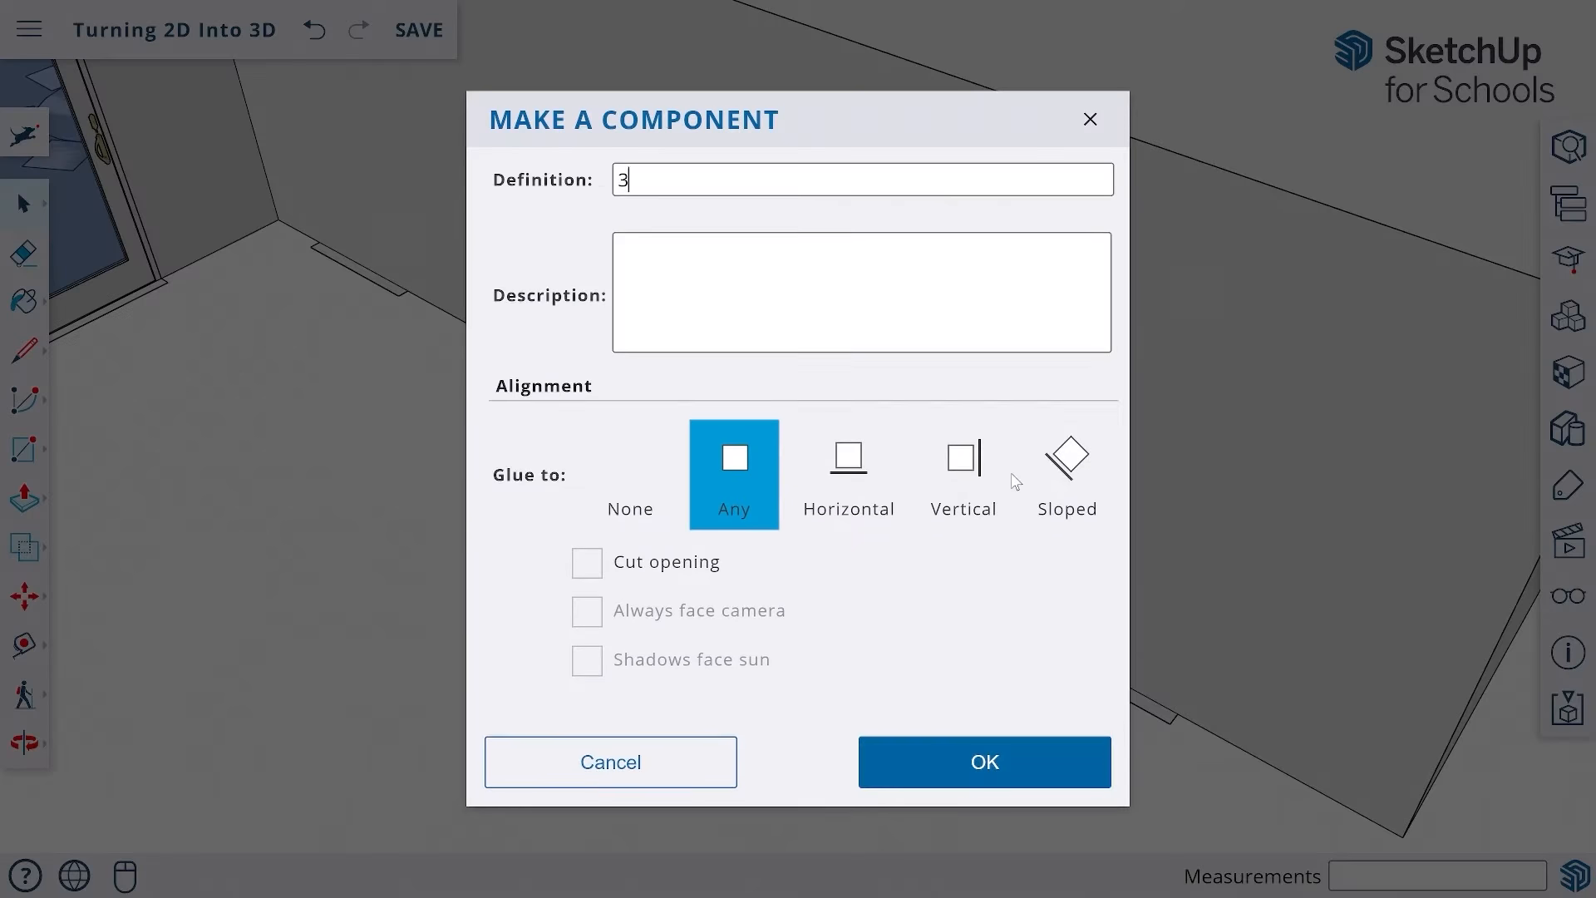
{"action": "type", "text": "in Door"}
{"action": "left_click", "coordinate": [595, 568]}
{"action": "left_click", "coordinate": [1034, 770]}
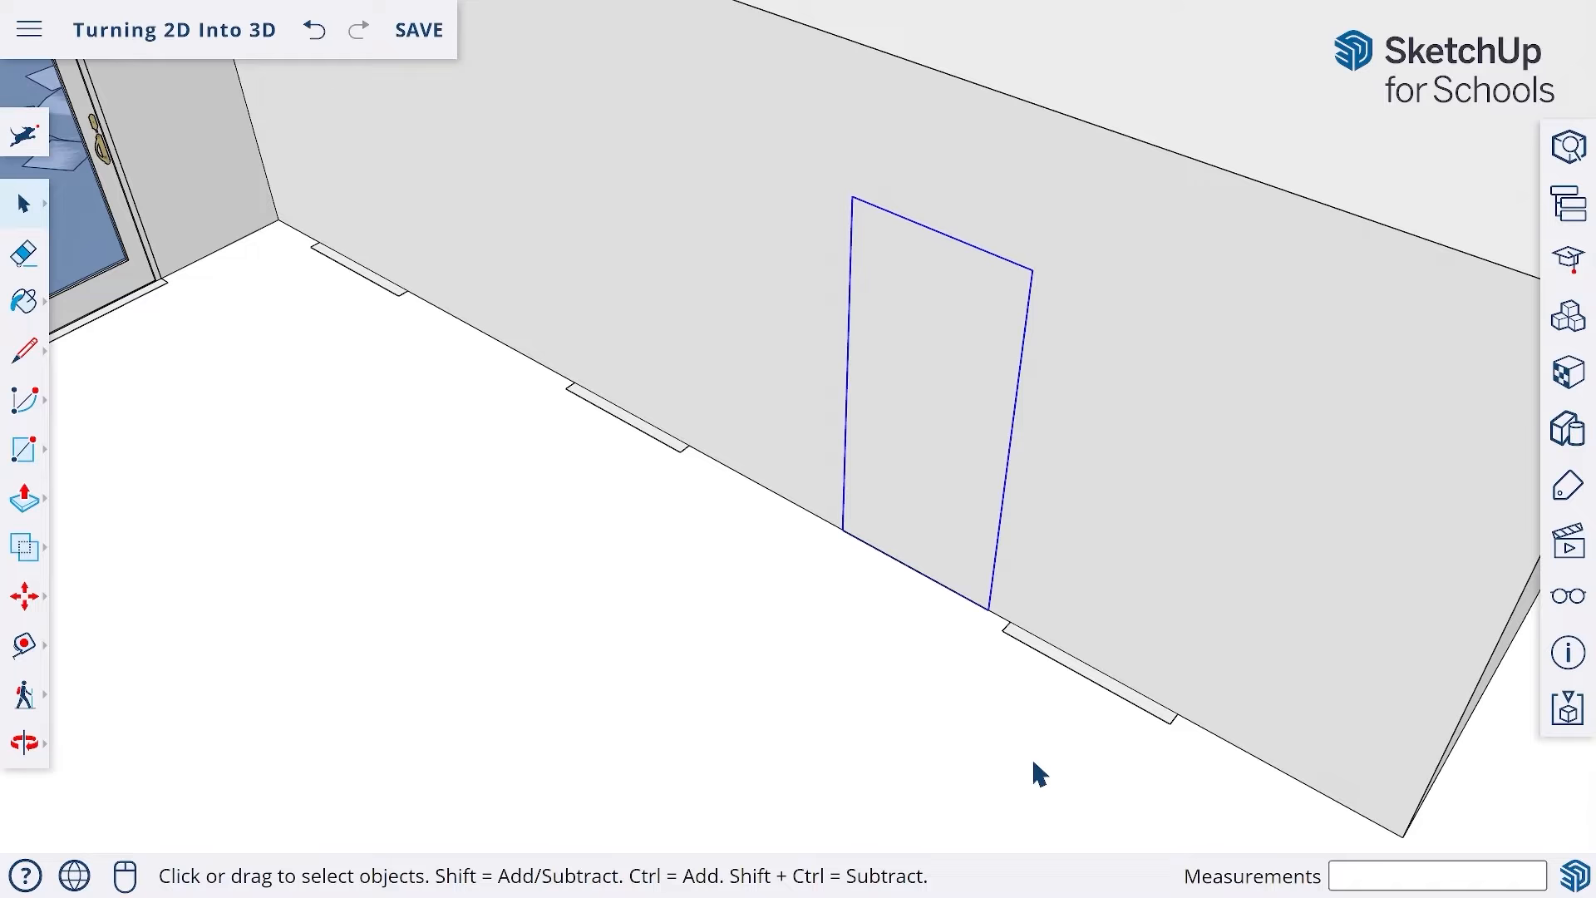
- Turn on View Back Edges to show the floor plan through the walls on the far side of the house
{"action": "scroll", "coordinate": [1251, 368], "scroll_direction": "down", "scroll_amount": 4}
{"action": "middle_click_drag", "start_coordinate": [1251, 368], "coordinate": [784, 456]}
{"action": "left_click", "coordinate": [1190, 365]}
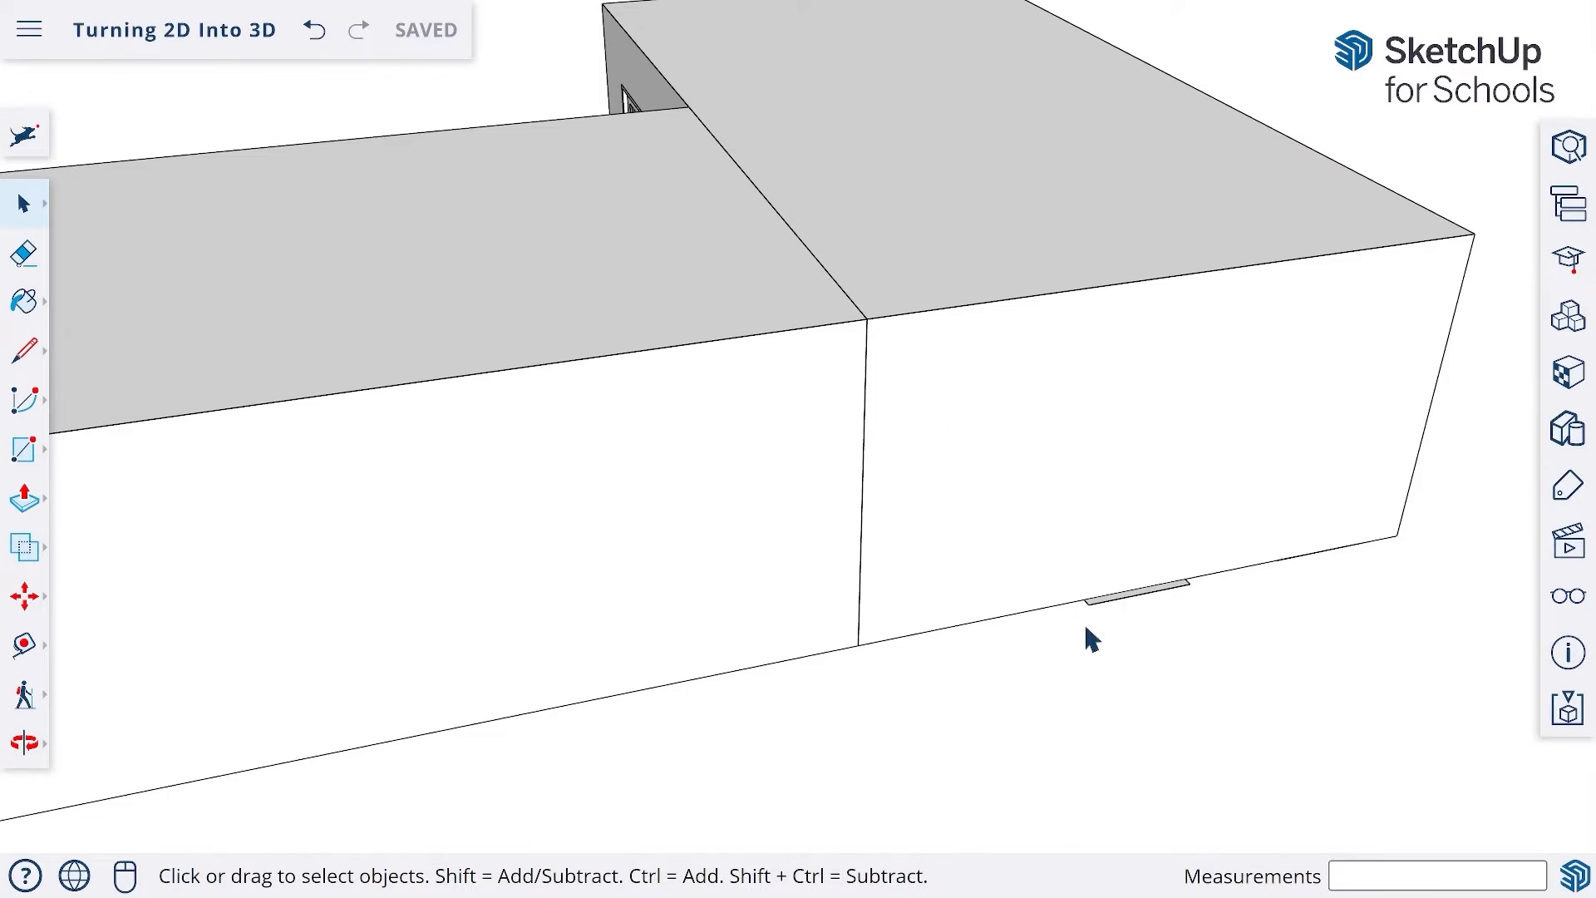
{"action": "middle_click_drag", "start_coordinate": [854, 542], "coordinate": [1046, 337]}
{"action": "left_click_drag", "start_coordinate": [1051, 500], "coordinate": [1011, 740]}
{"action": "key", "text": "space"}
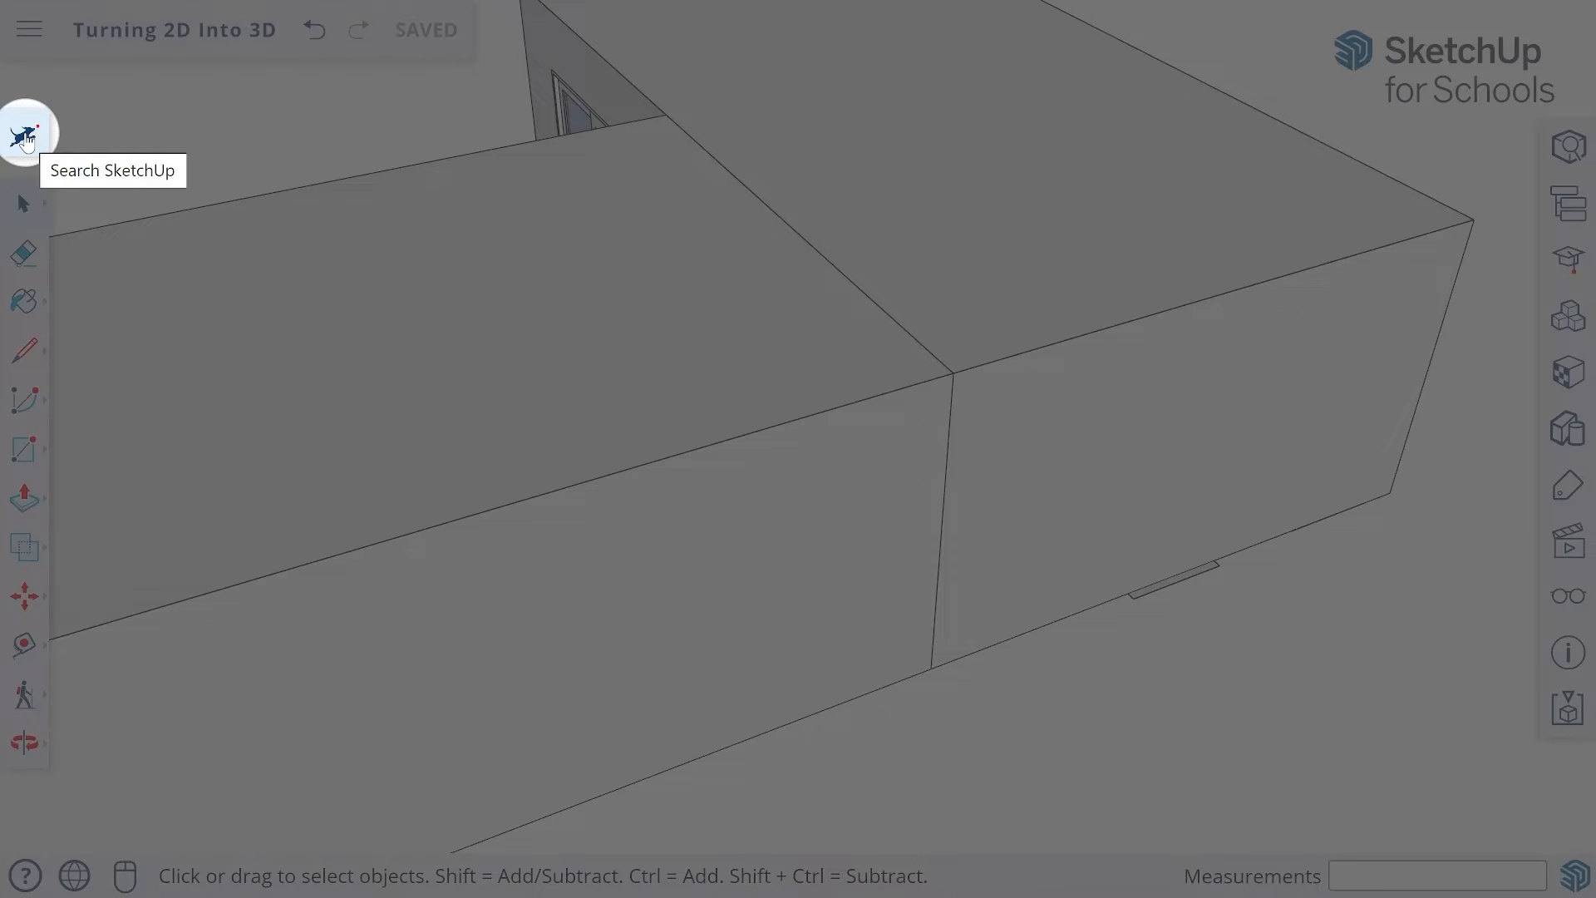
{"action": "left_click", "coordinate": [24, 137]}
{"action": "type", "text": "back"}
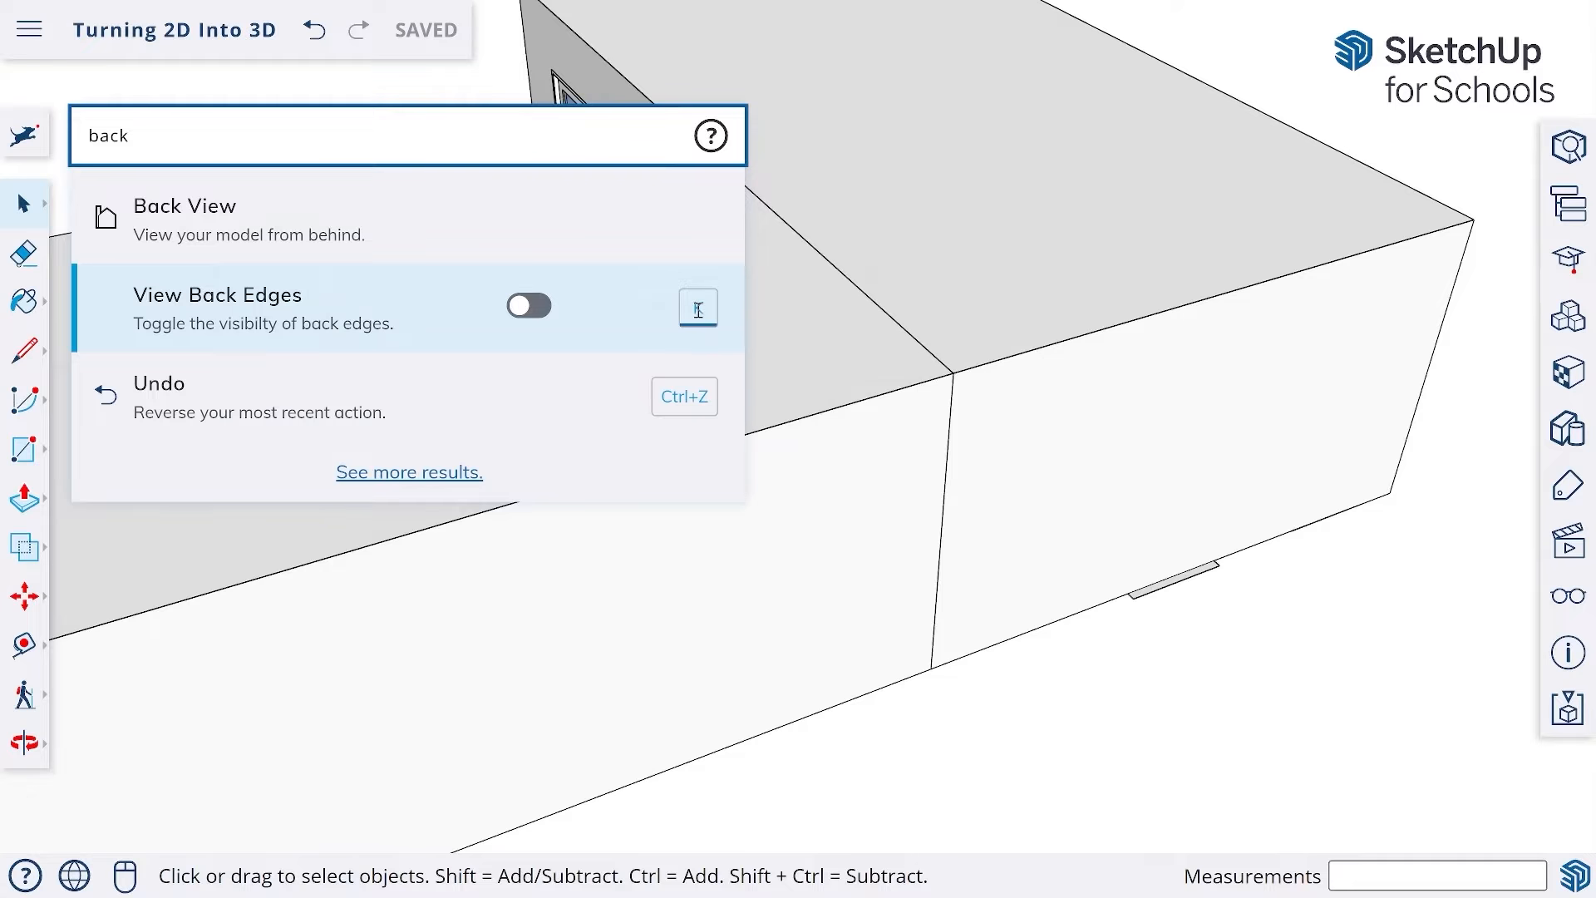
{"action": "left_click", "coordinate": [529, 307]}
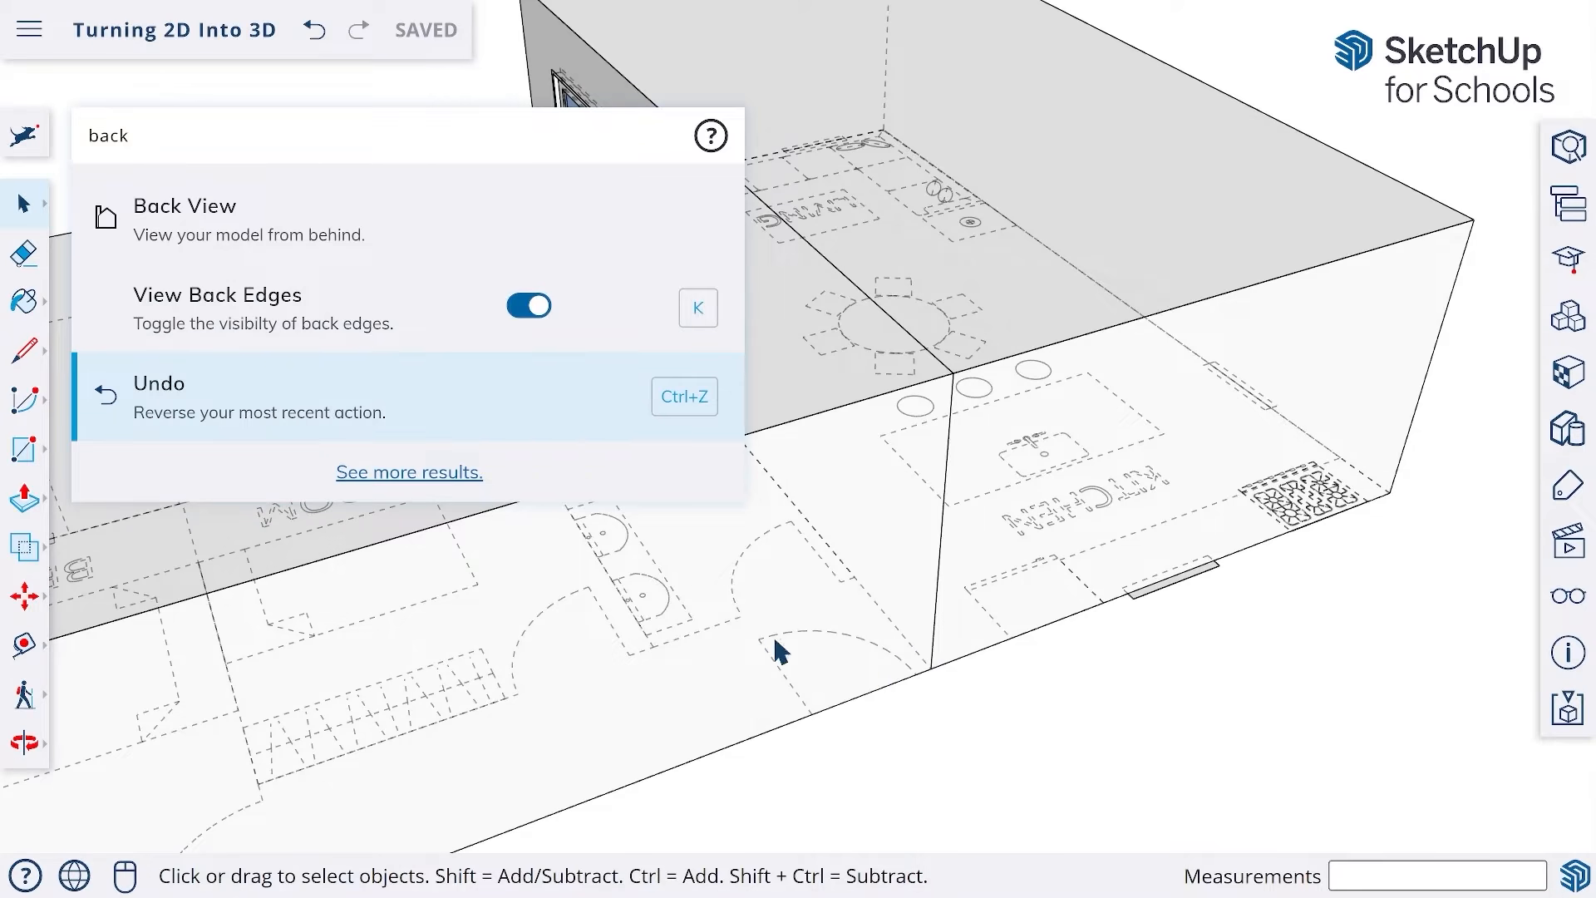
{"action": "left_click", "coordinate": [928, 731]}
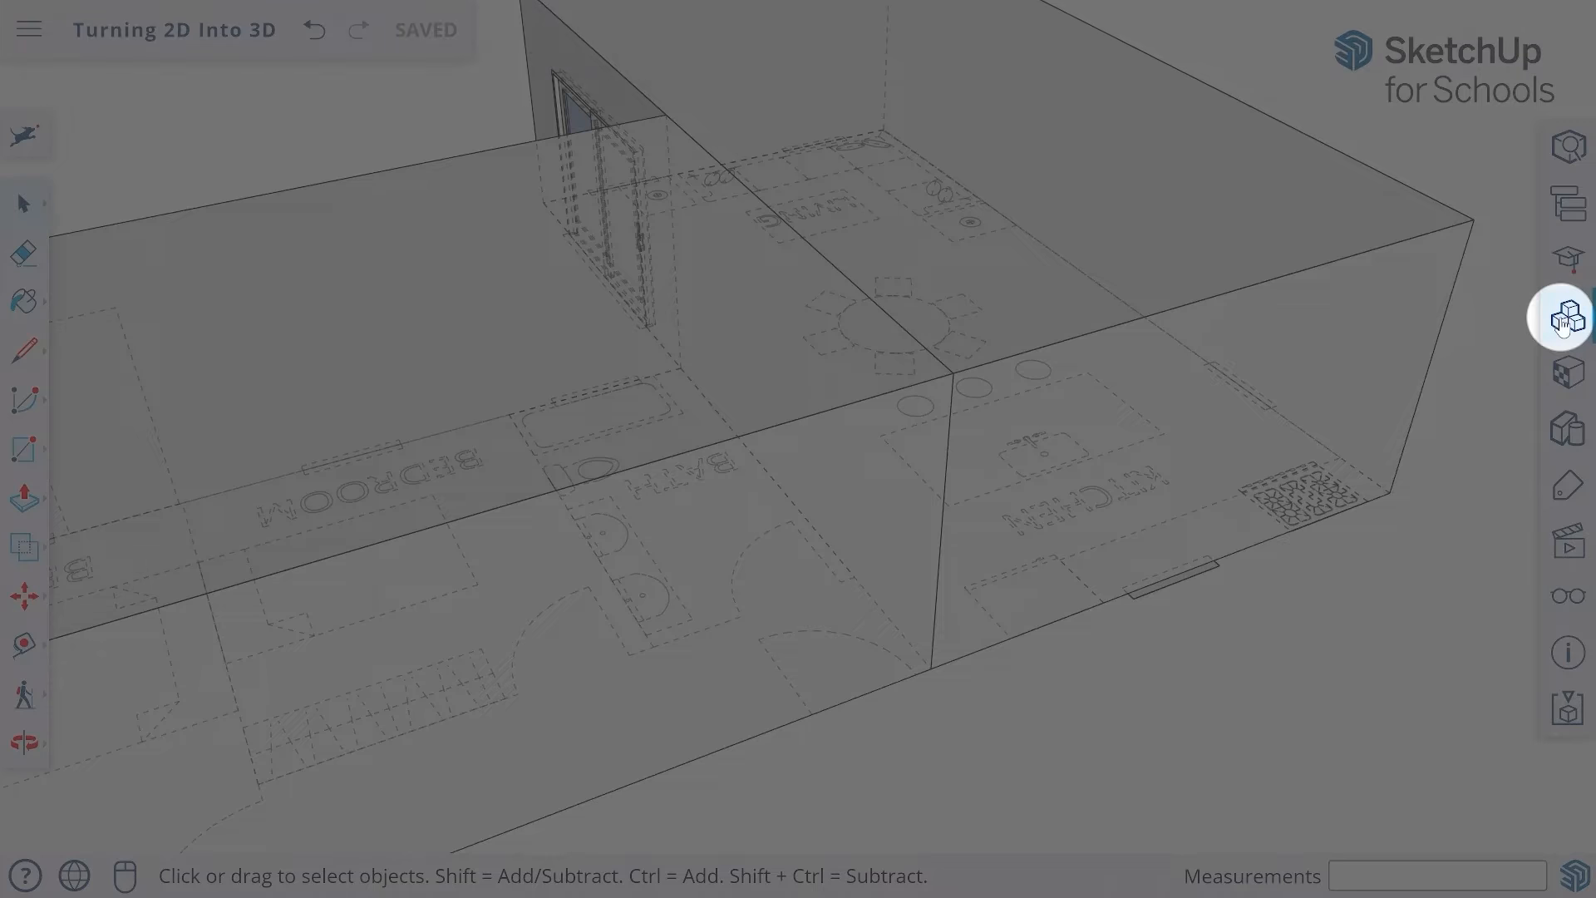
- Place the 36in Door component from the in-model components on the bedroom wing's outer wall near the plan's entry door swing
{"action": "left_click", "coordinate": [1563, 323]}
{"action": "left_click", "coordinate": [1220, 90]}
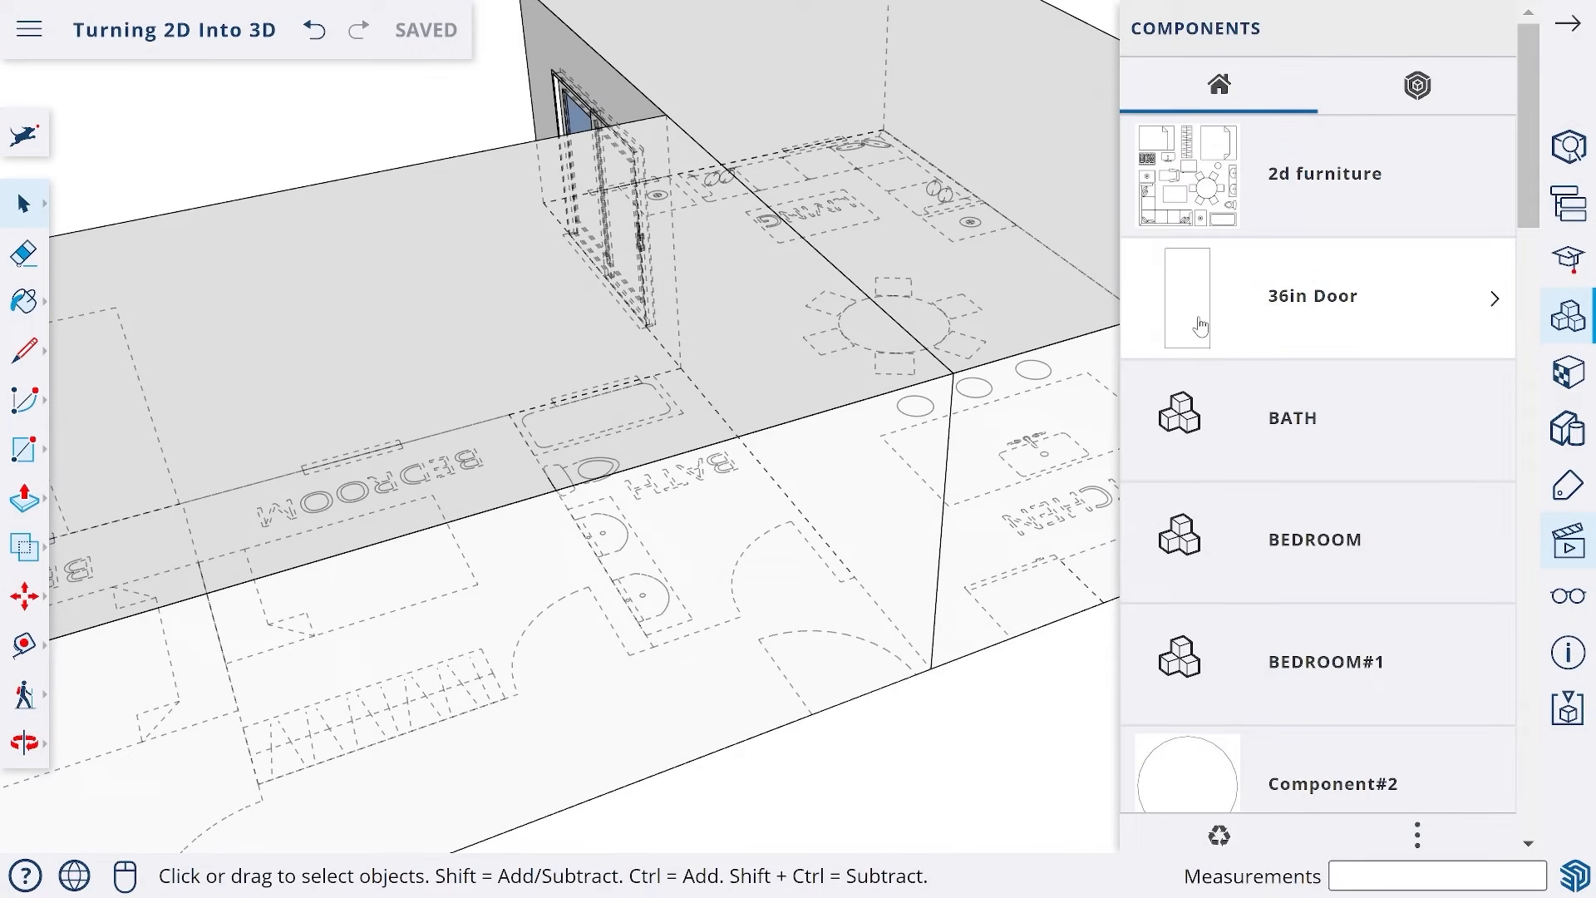
{"action": "left_click", "coordinate": [1199, 305]}
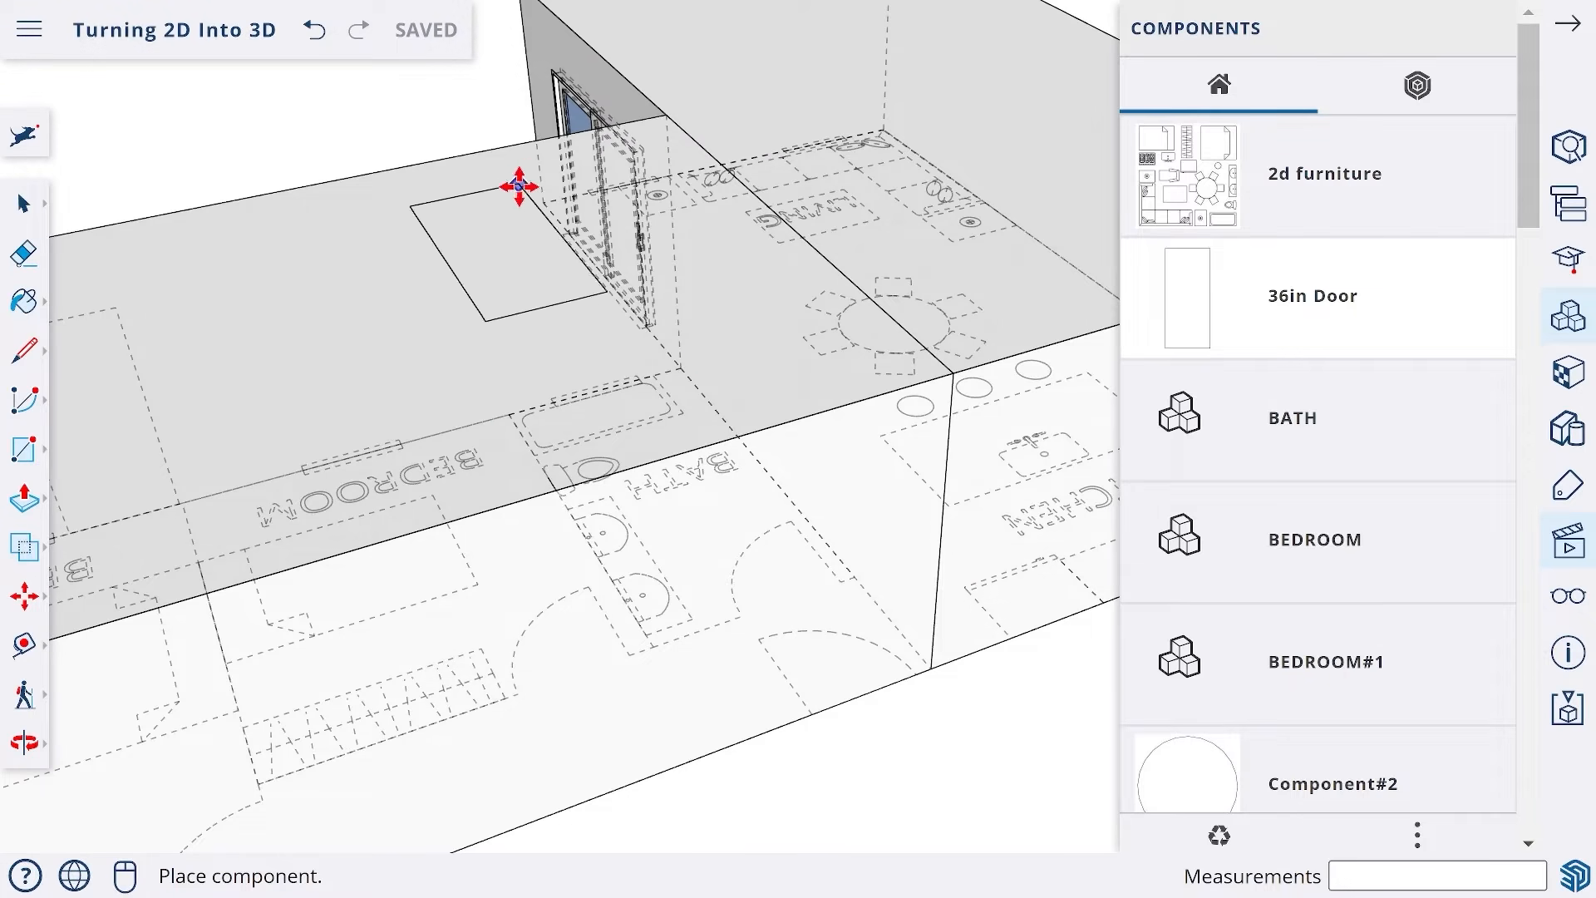
{"action": "left_click", "coordinate": [563, 97]}
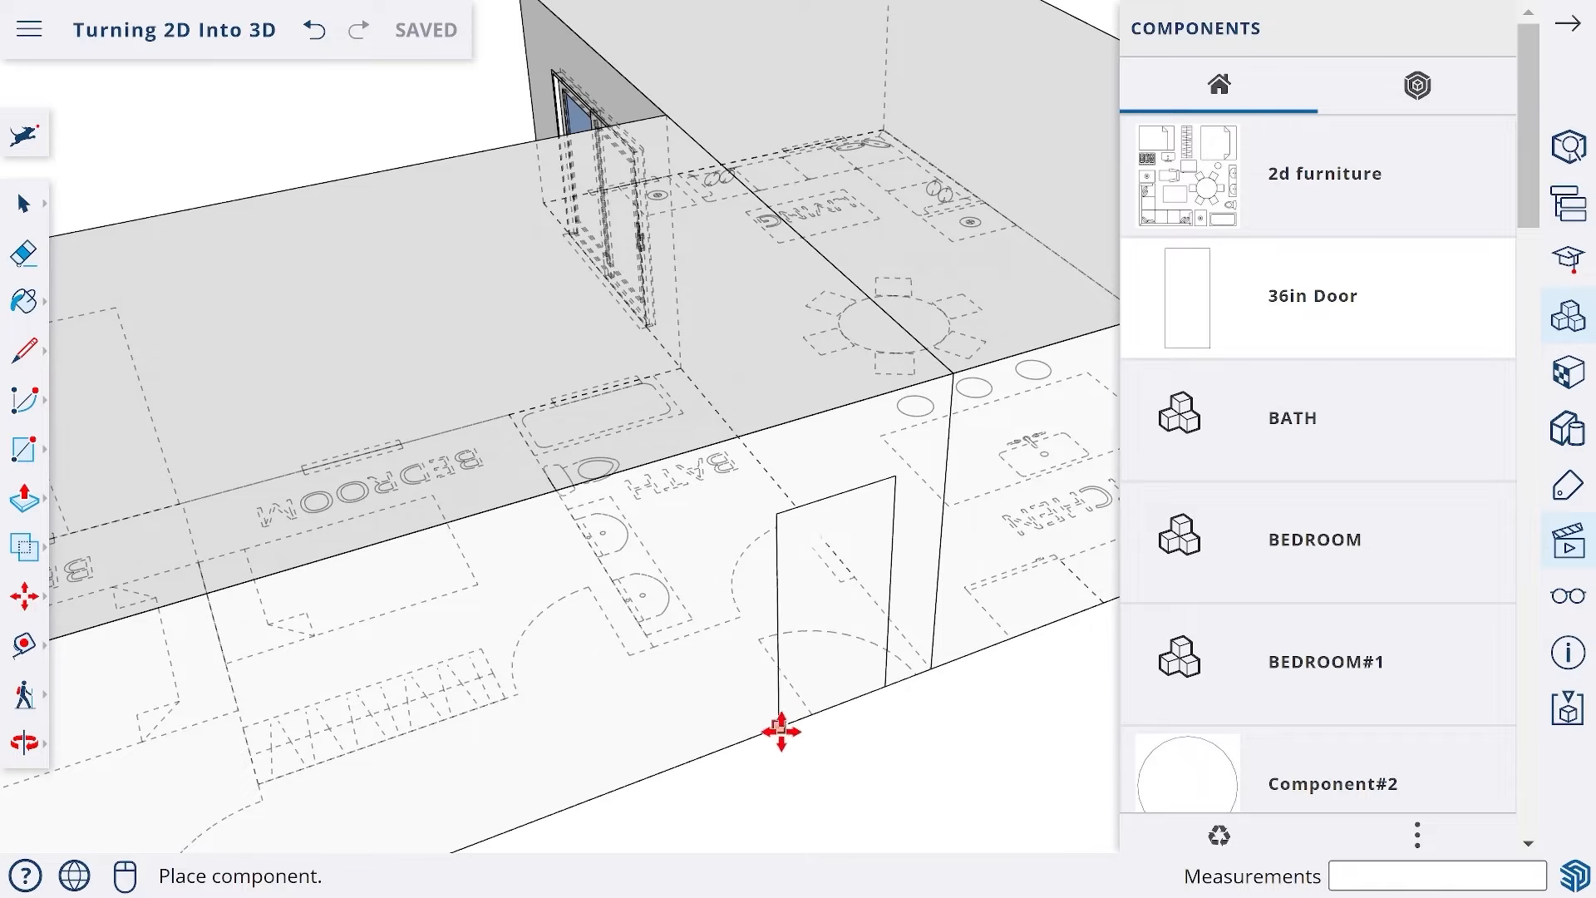
{"action": "left_click", "coordinate": [733, 745]}
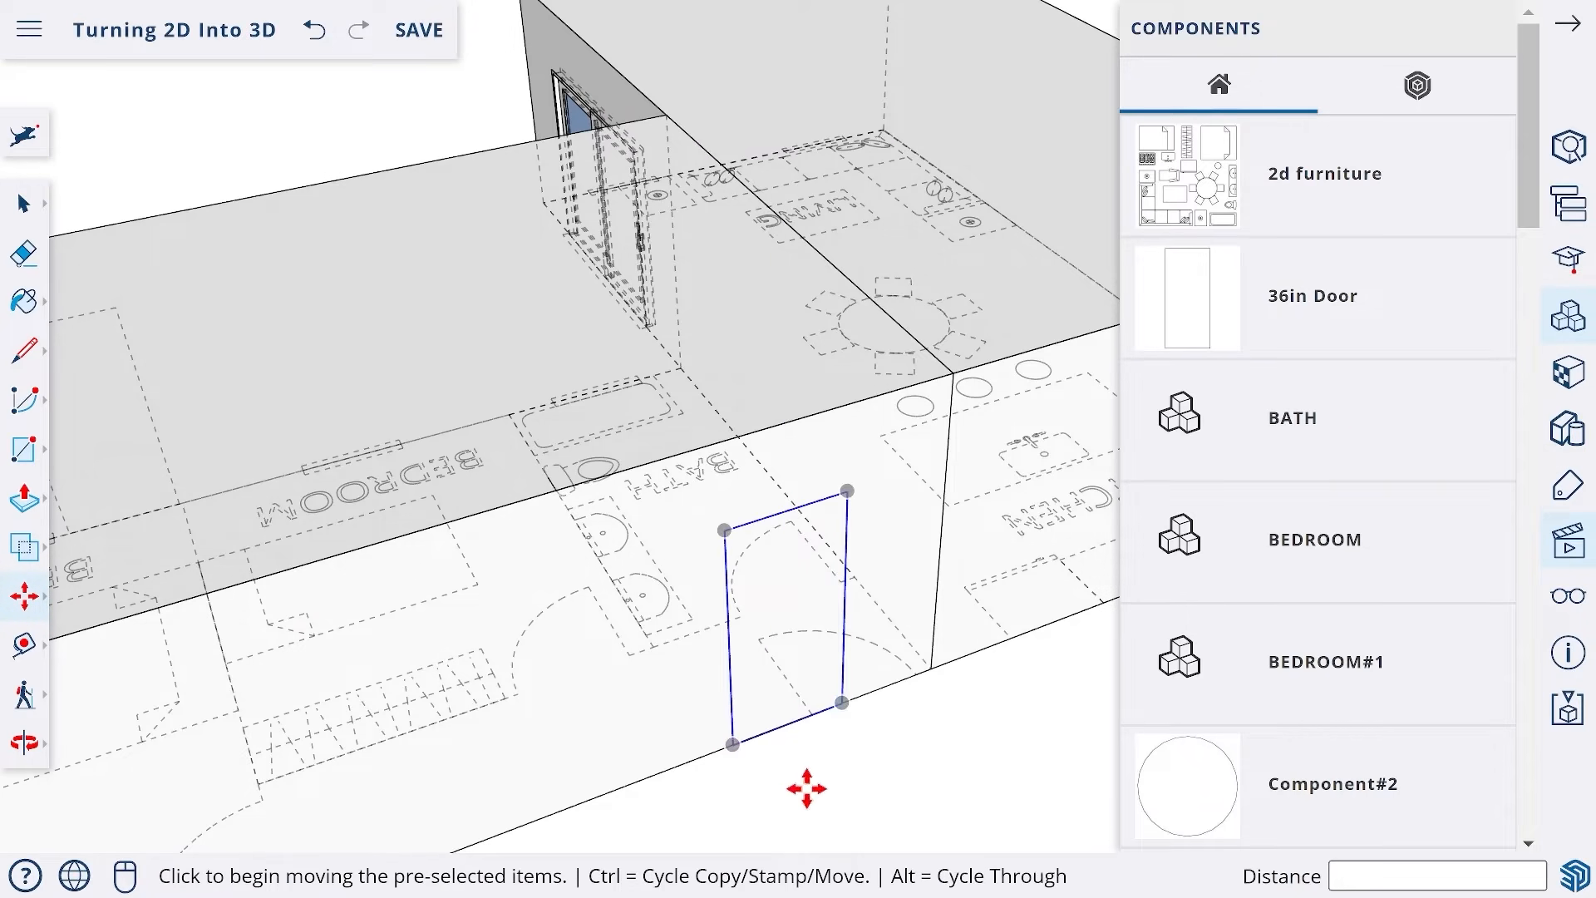
- Move the 36in Door by its origin corner about 2' 2" along the wall to the plan's entry door hinge point
{"action": "scroll", "coordinate": [803, 784], "scroll_direction": "up", "scroll_amount": 3}
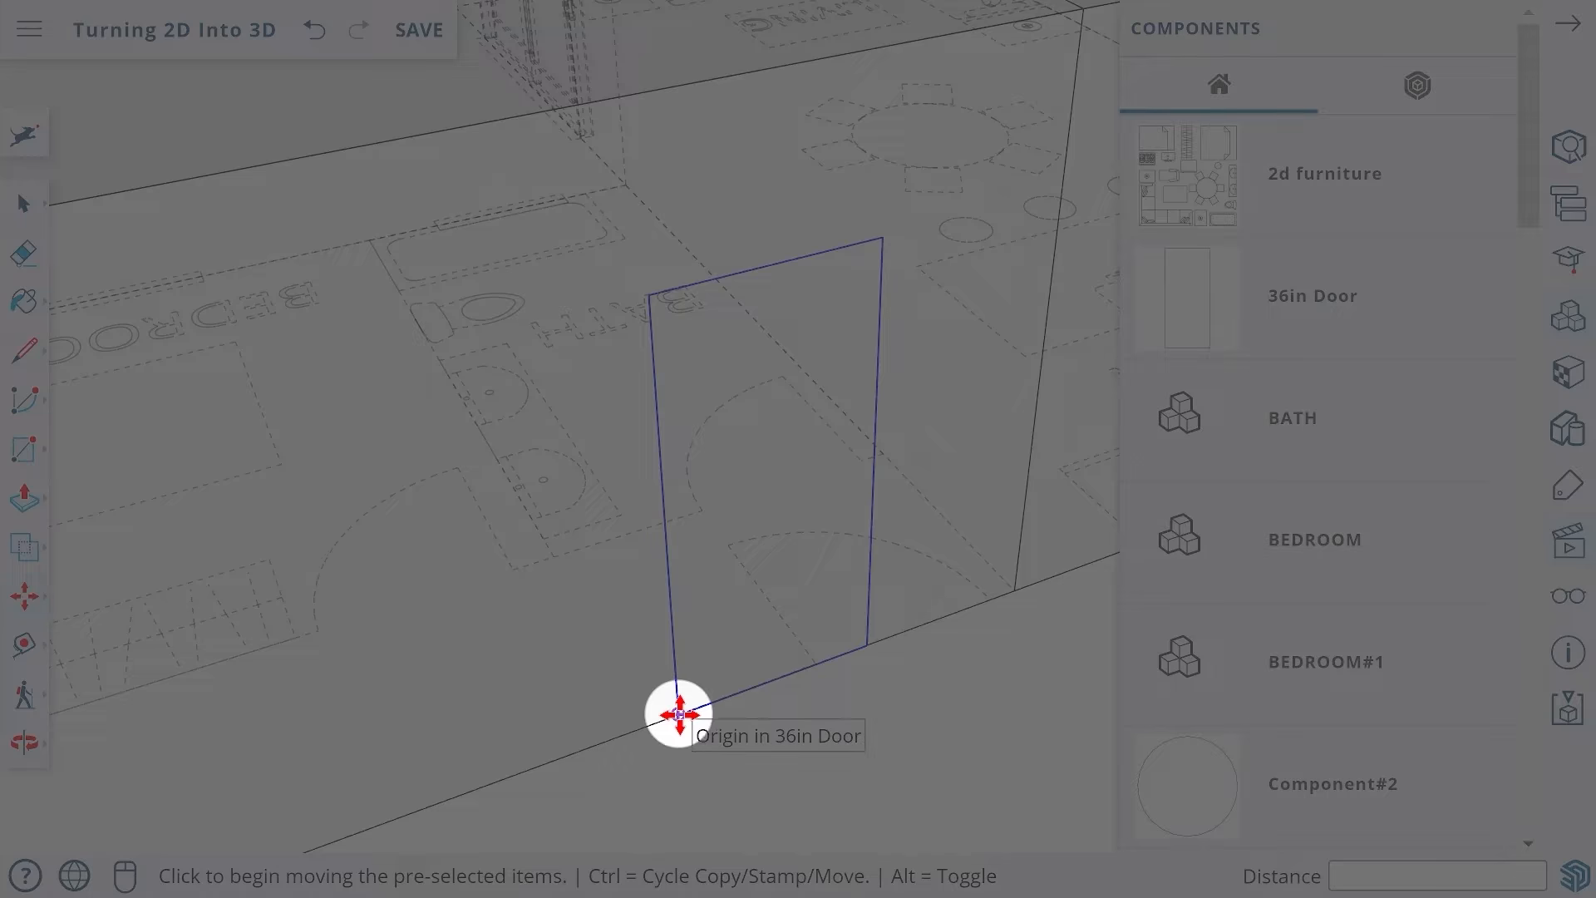
{"action": "left_click", "coordinate": [679, 713]}
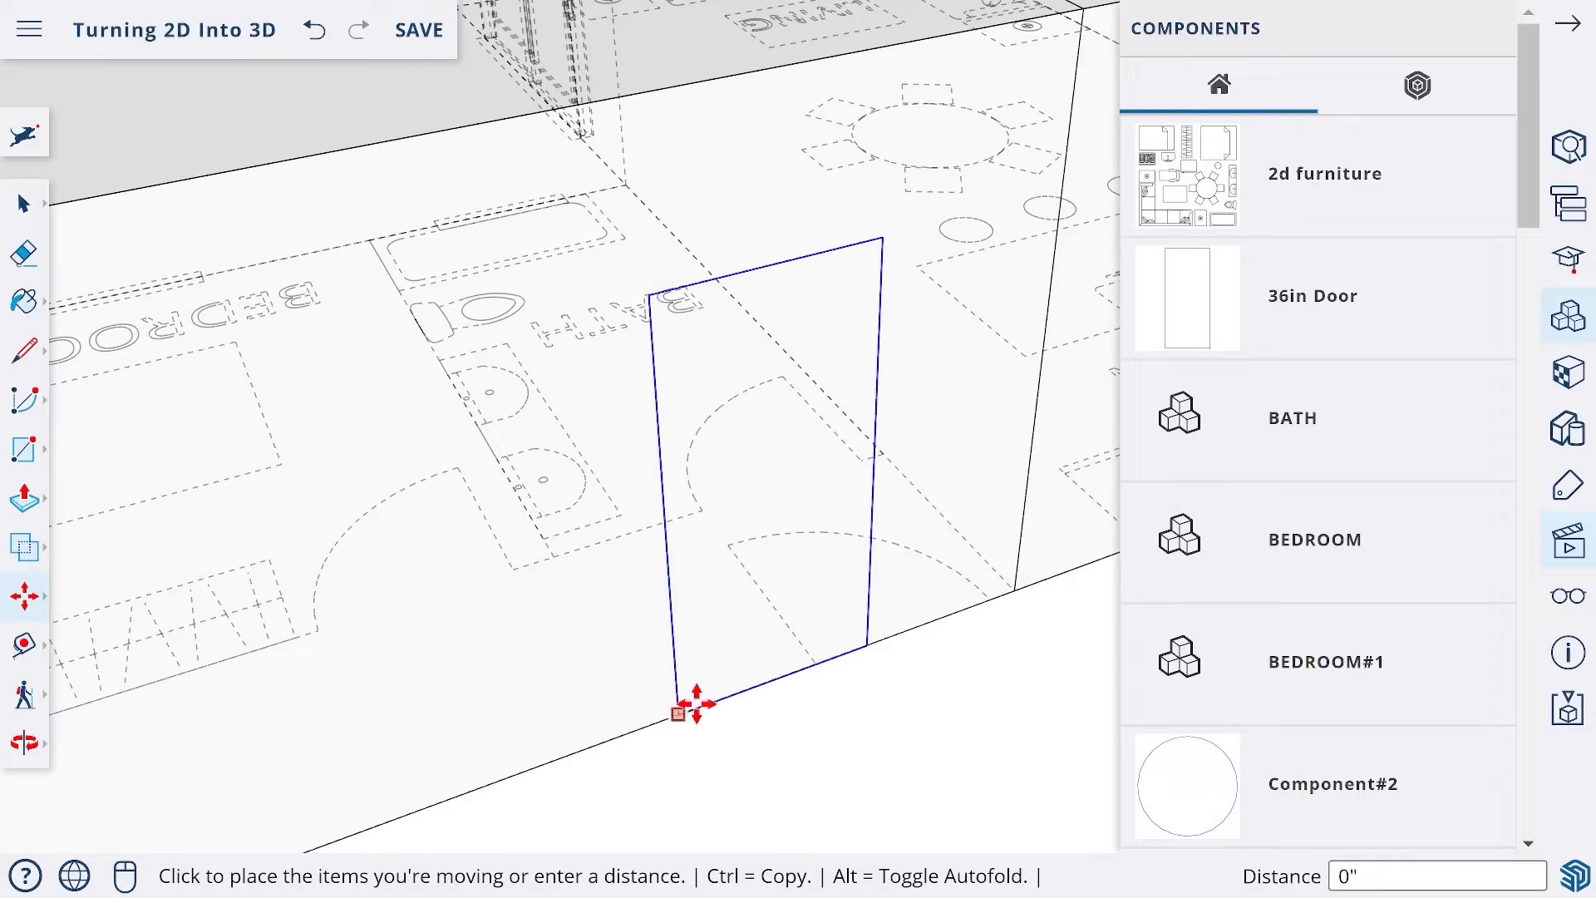
{"action": "left_click", "coordinate": [815, 658]}
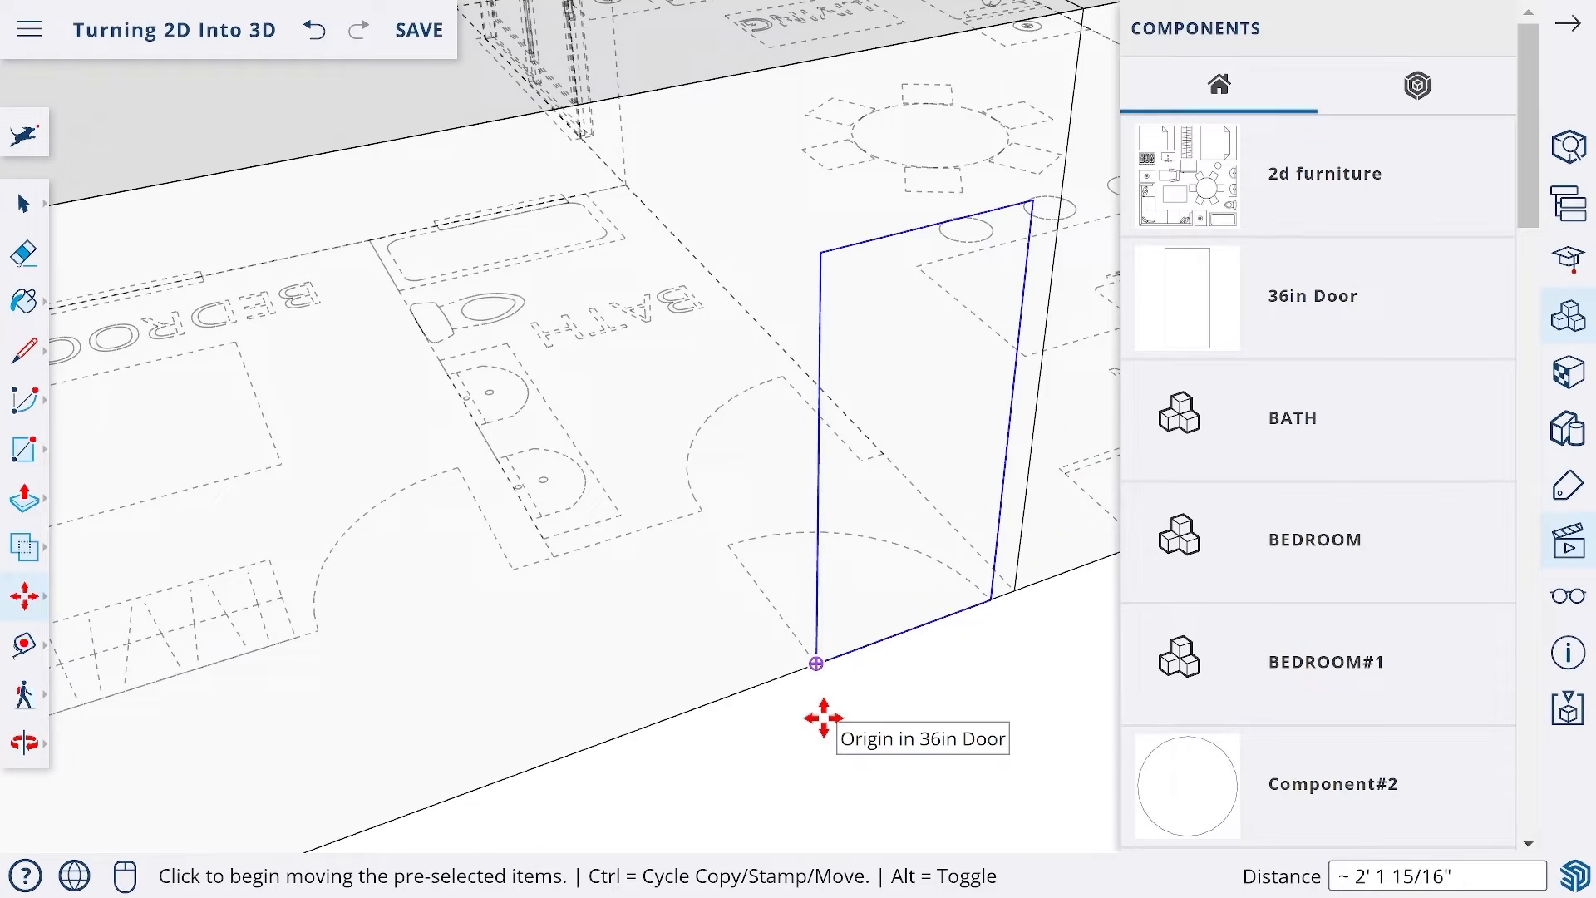
{"action": "scroll", "coordinate": [850, 670], "scroll_direction": "down", "scroll_amount": 2}
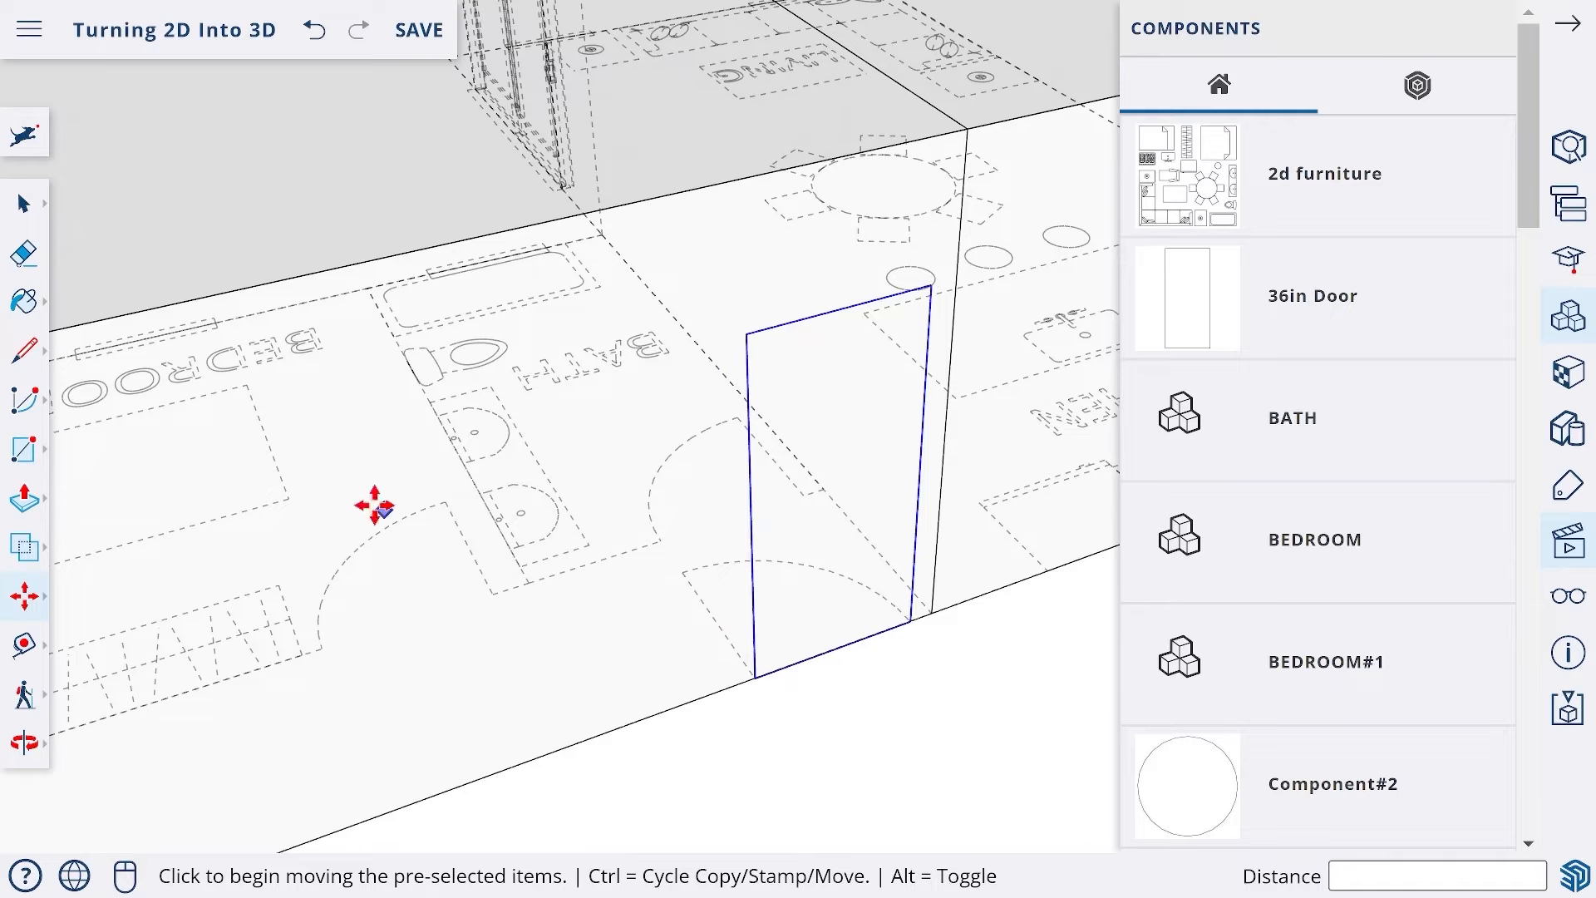
{"action": "left_click", "coordinate": [23, 204]}
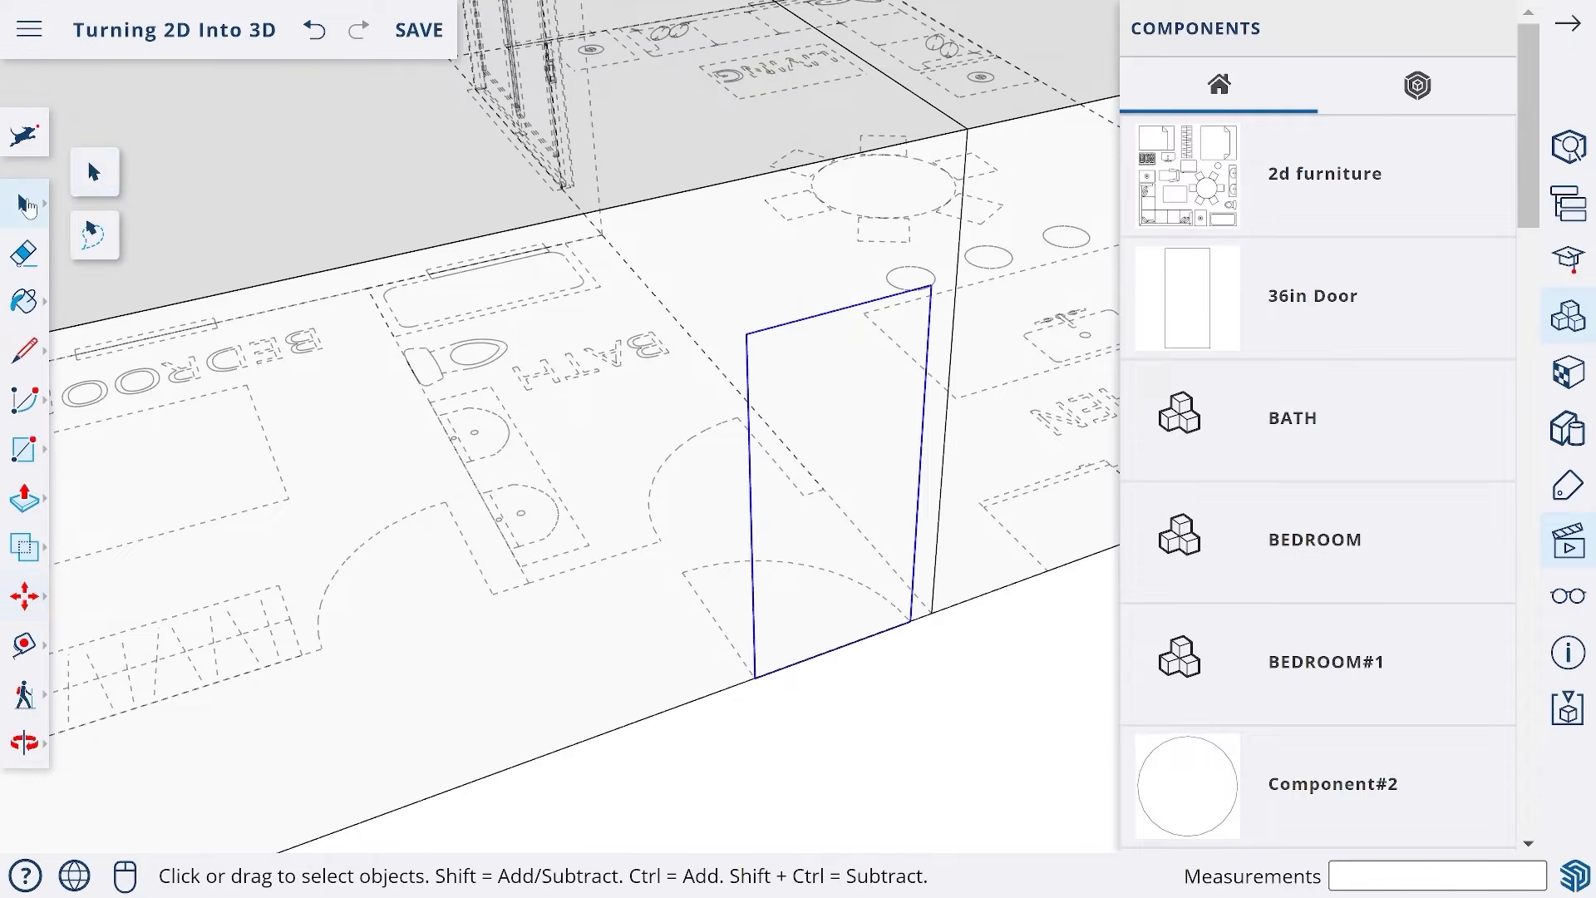
{"action": "double_click", "coordinate": [823, 385]}
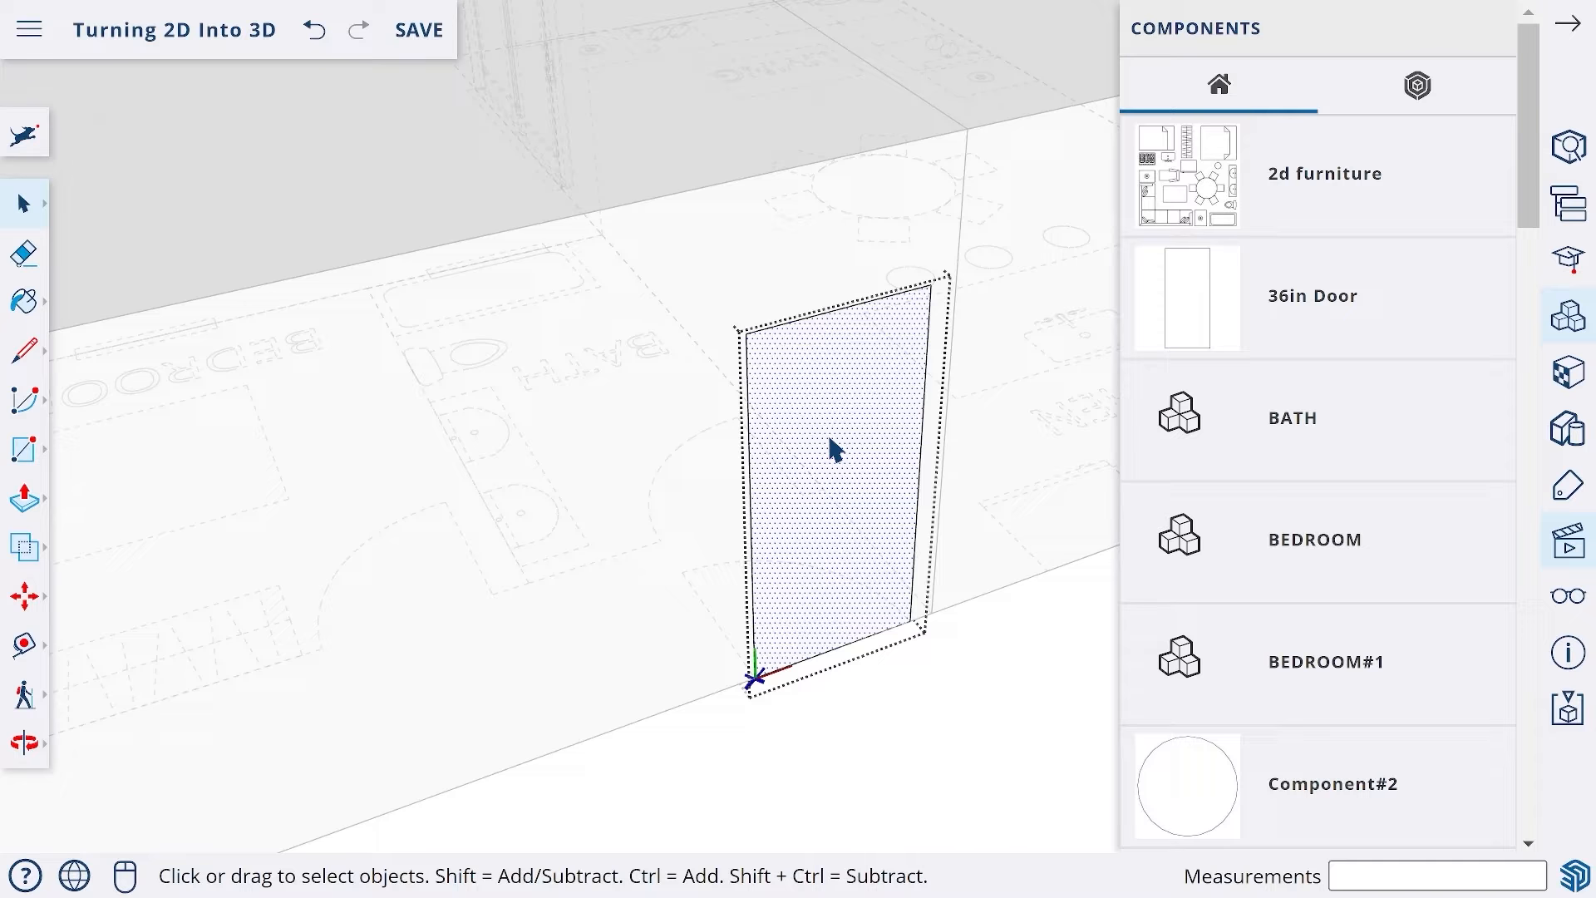
{"action": "left_click", "coordinate": [938, 717]}
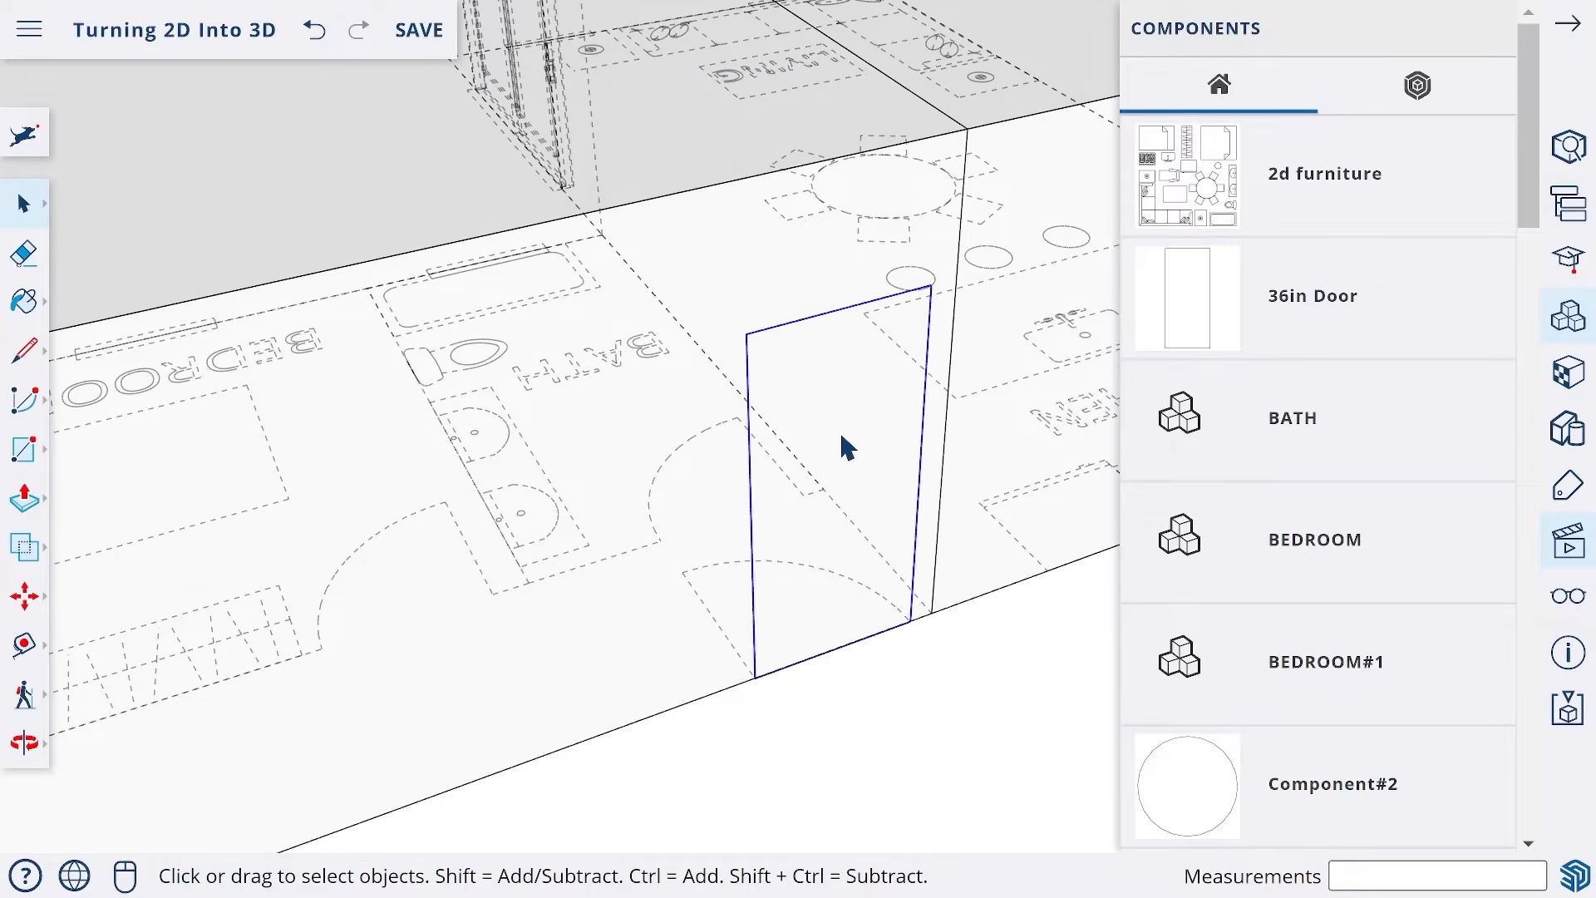
{"action": "double_click", "coordinate": [847, 447]}
{"action": "left_click", "coordinate": [934, 751]}
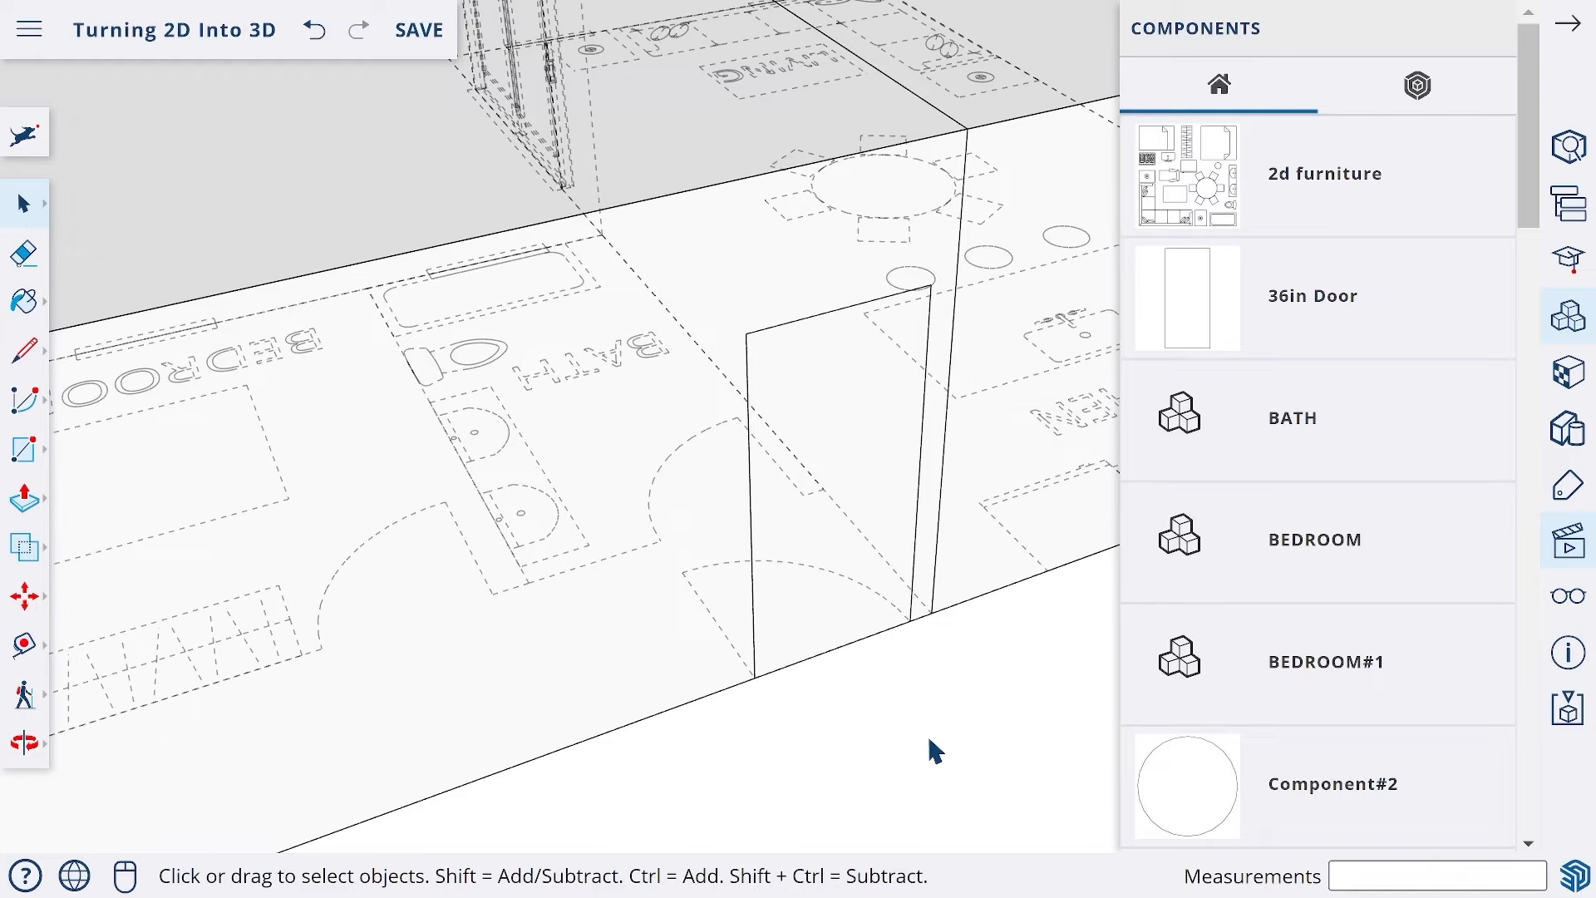
- Edit the 36in Door component, offset the door outline 6 inches inward to form the inner panel, and leave the component
{"action": "double_click", "coordinate": [829, 418]}
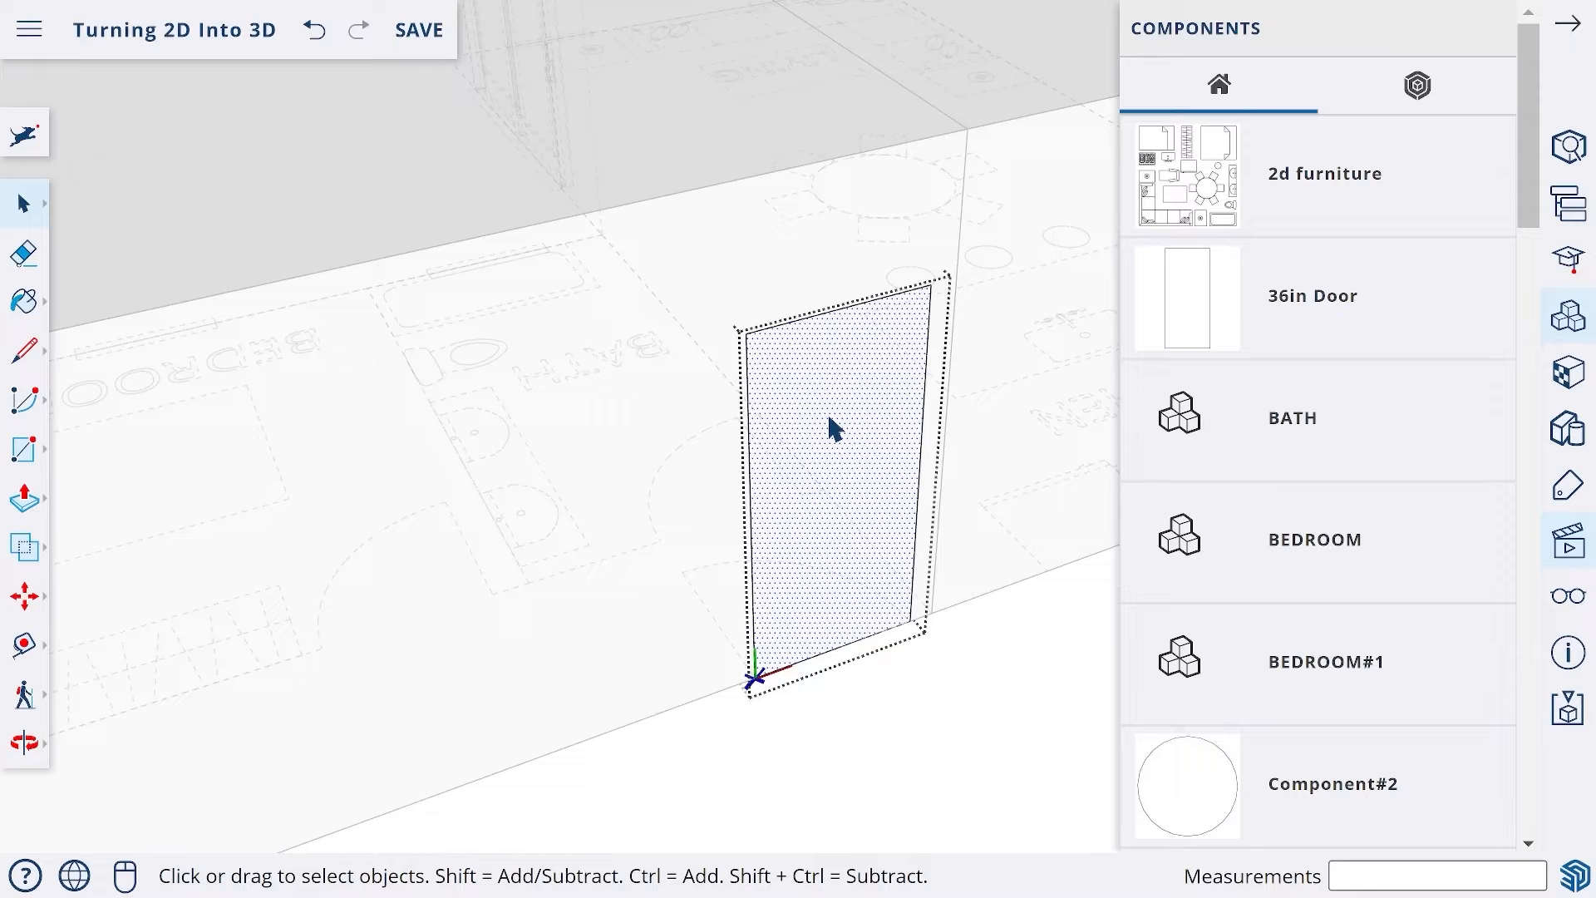
{"action": "left_click", "coordinate": [24, 499]}
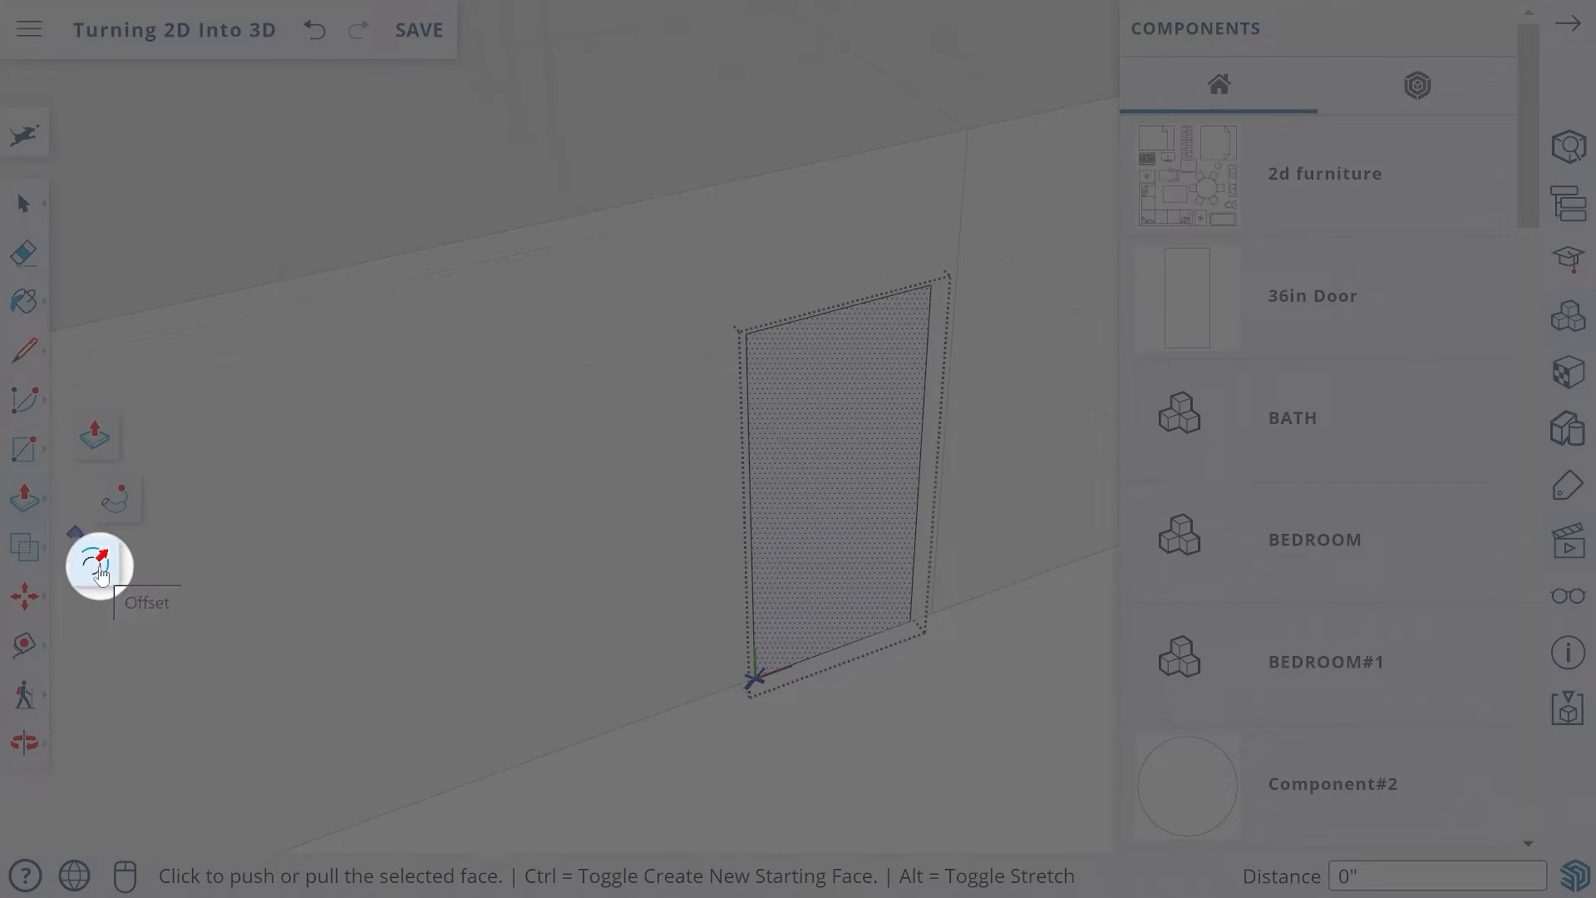
{"action": "left_click", "coordinate": [97, 567]}
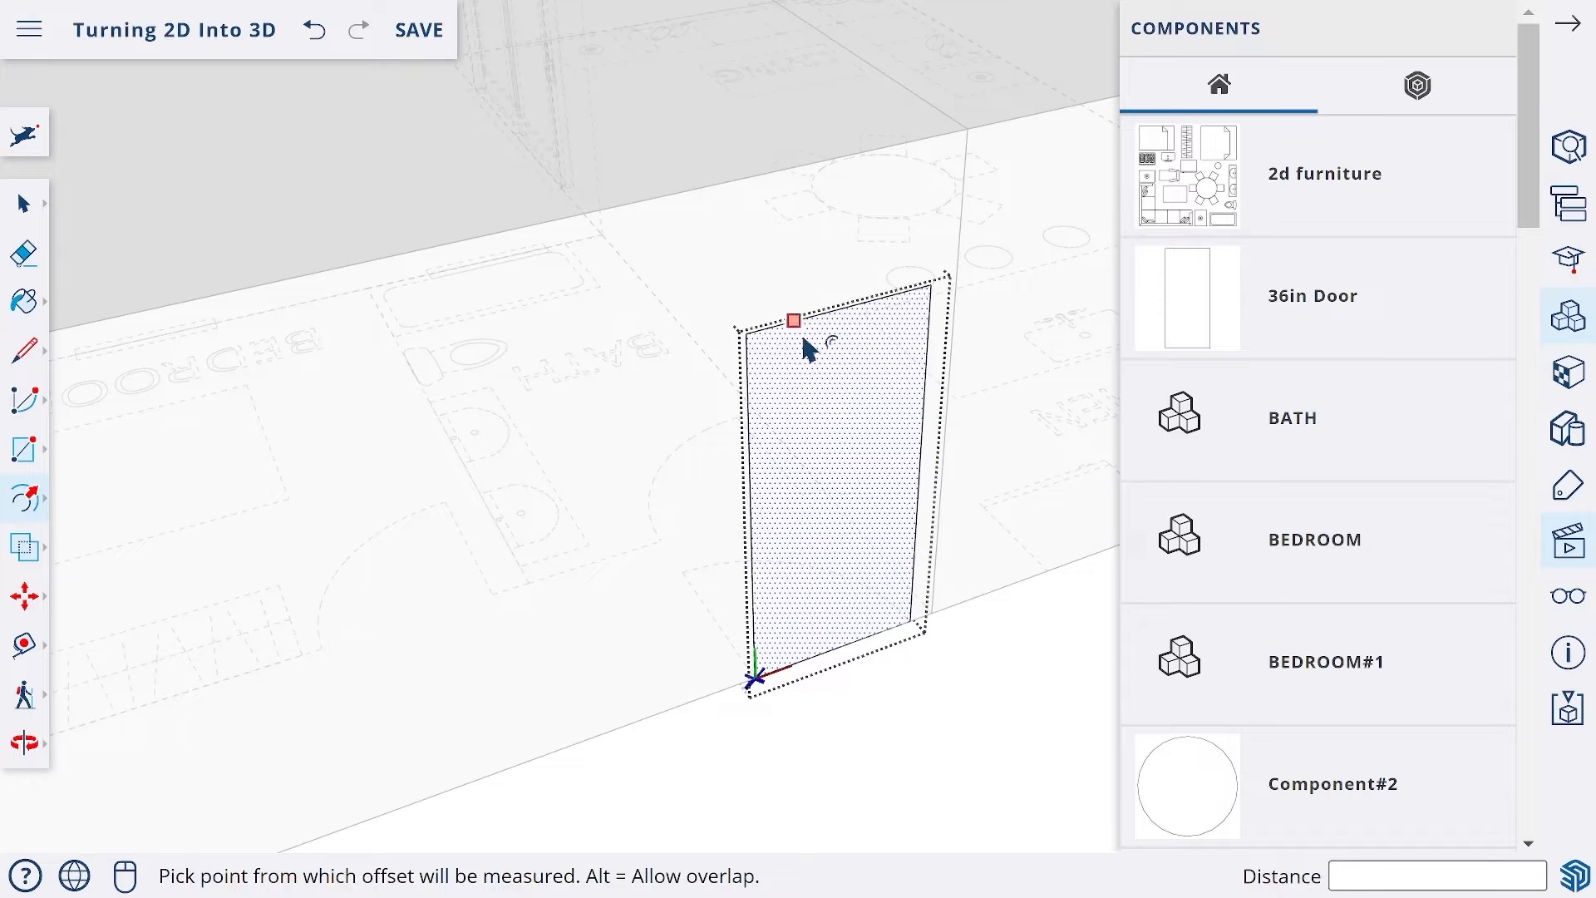
{"action": "double_click", "coordinate": [807, 392]}
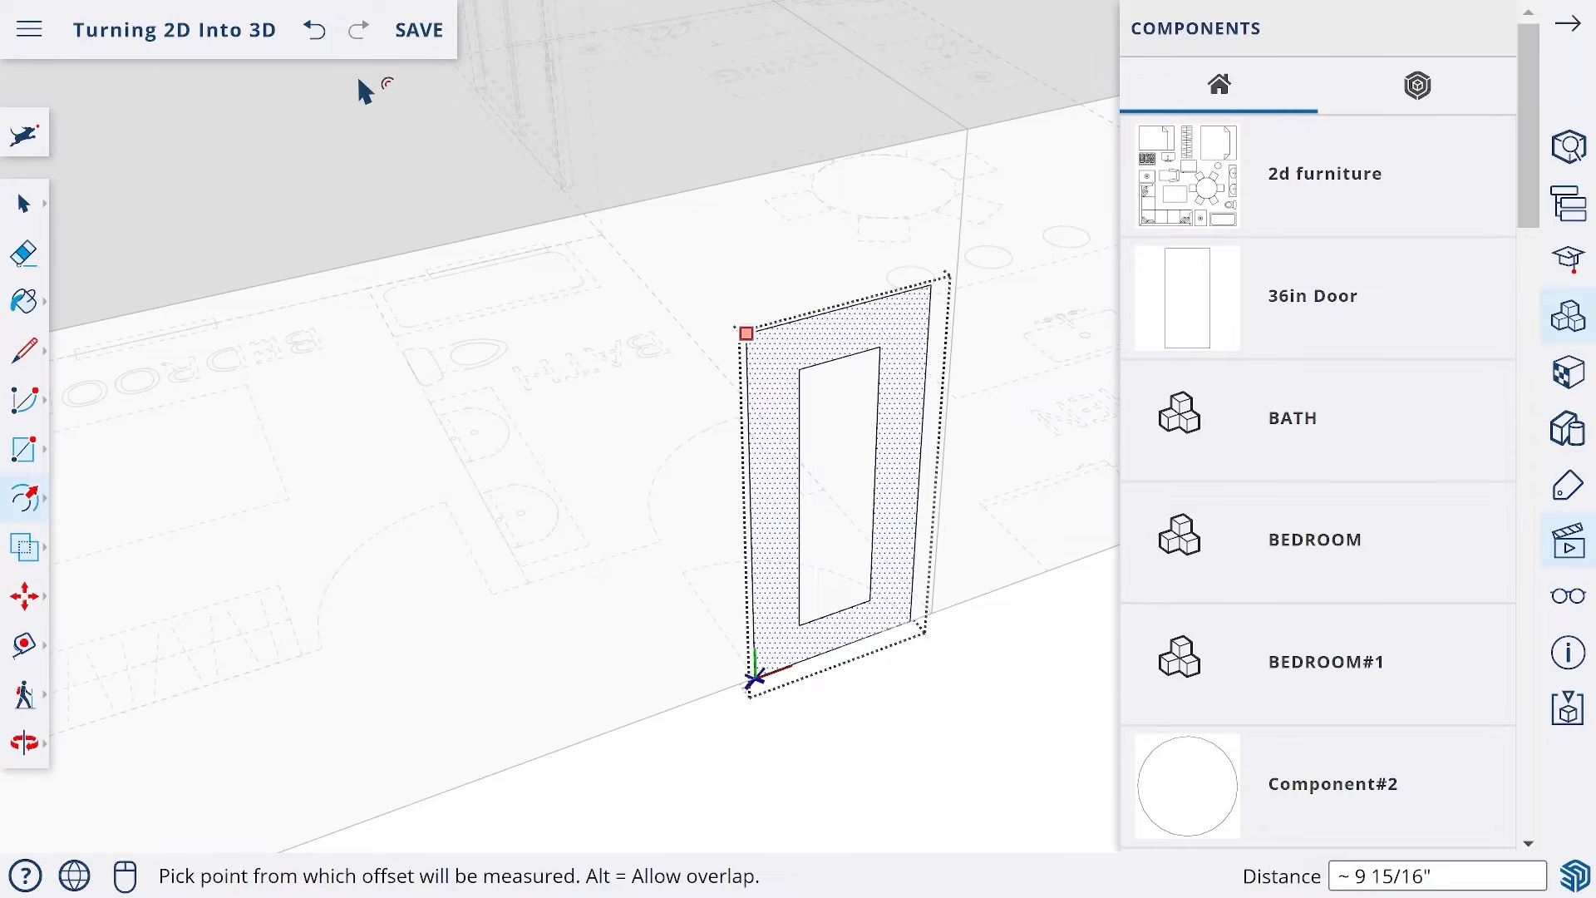
{"action": "left_click", "coordinate": [314, 30]}
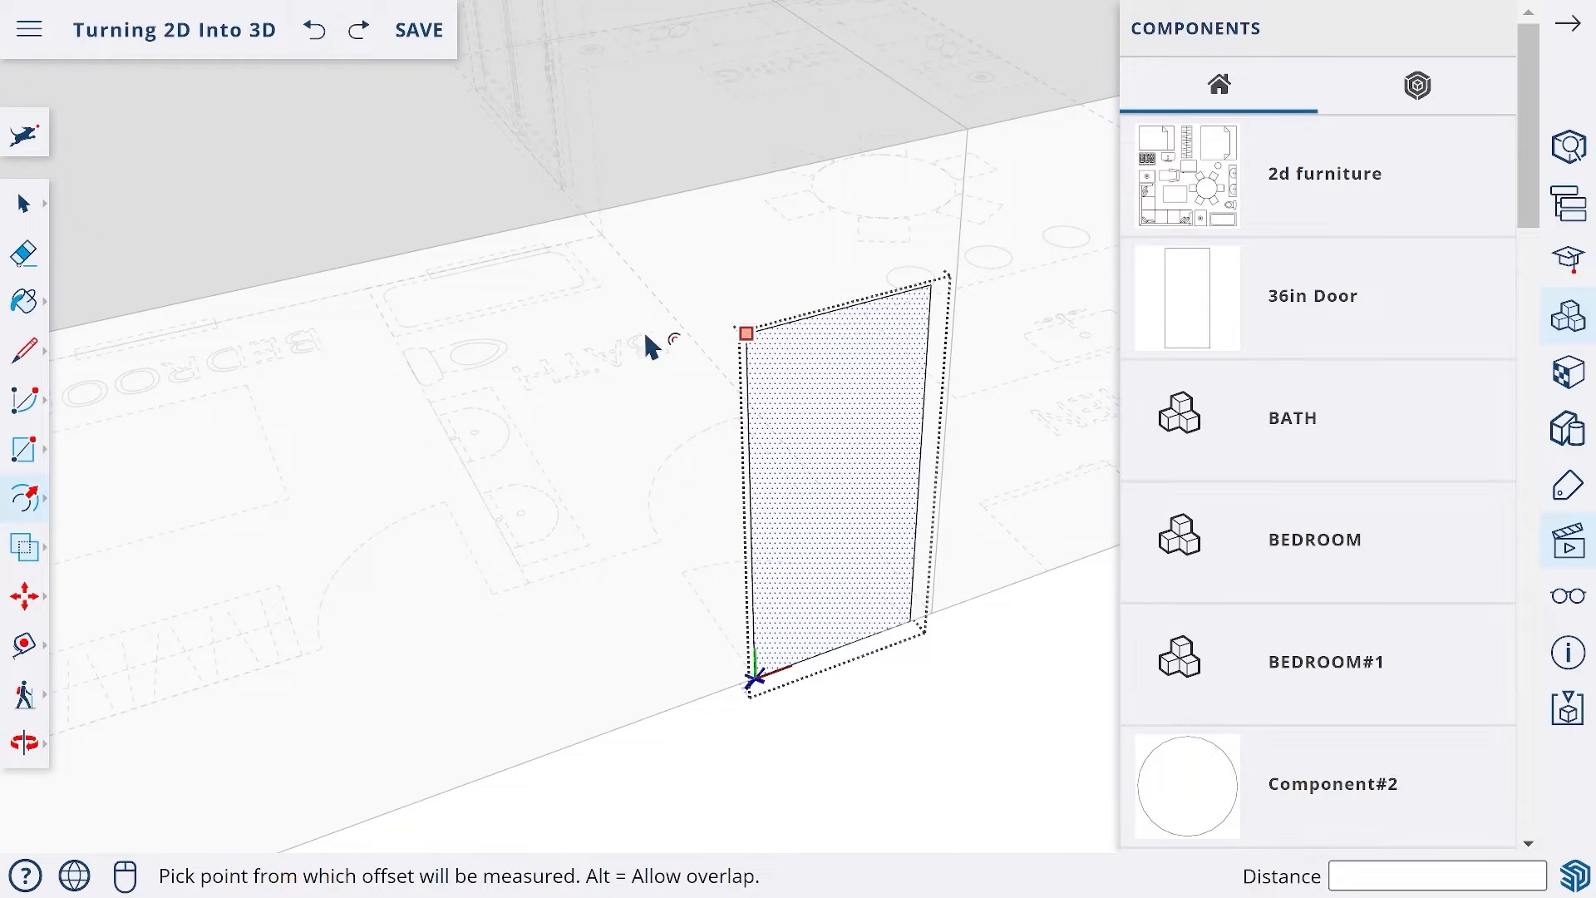
{"action": "left_click", "coordinate": [750, 433]}
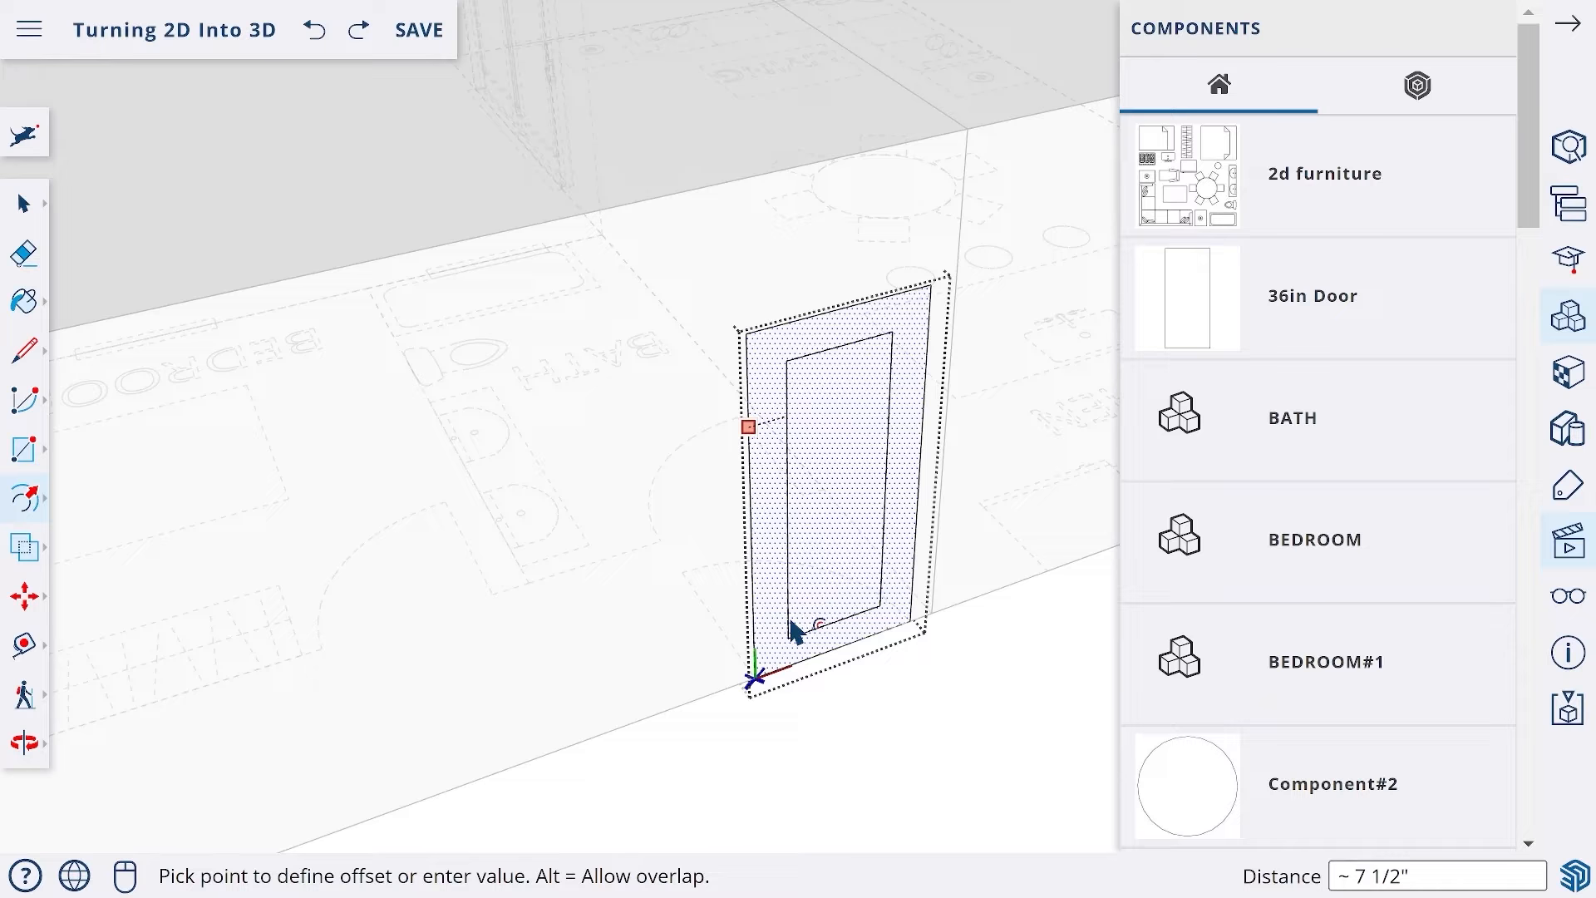
{"action": "type", "text": "6"}
{"action": "key", "text": "Return"}
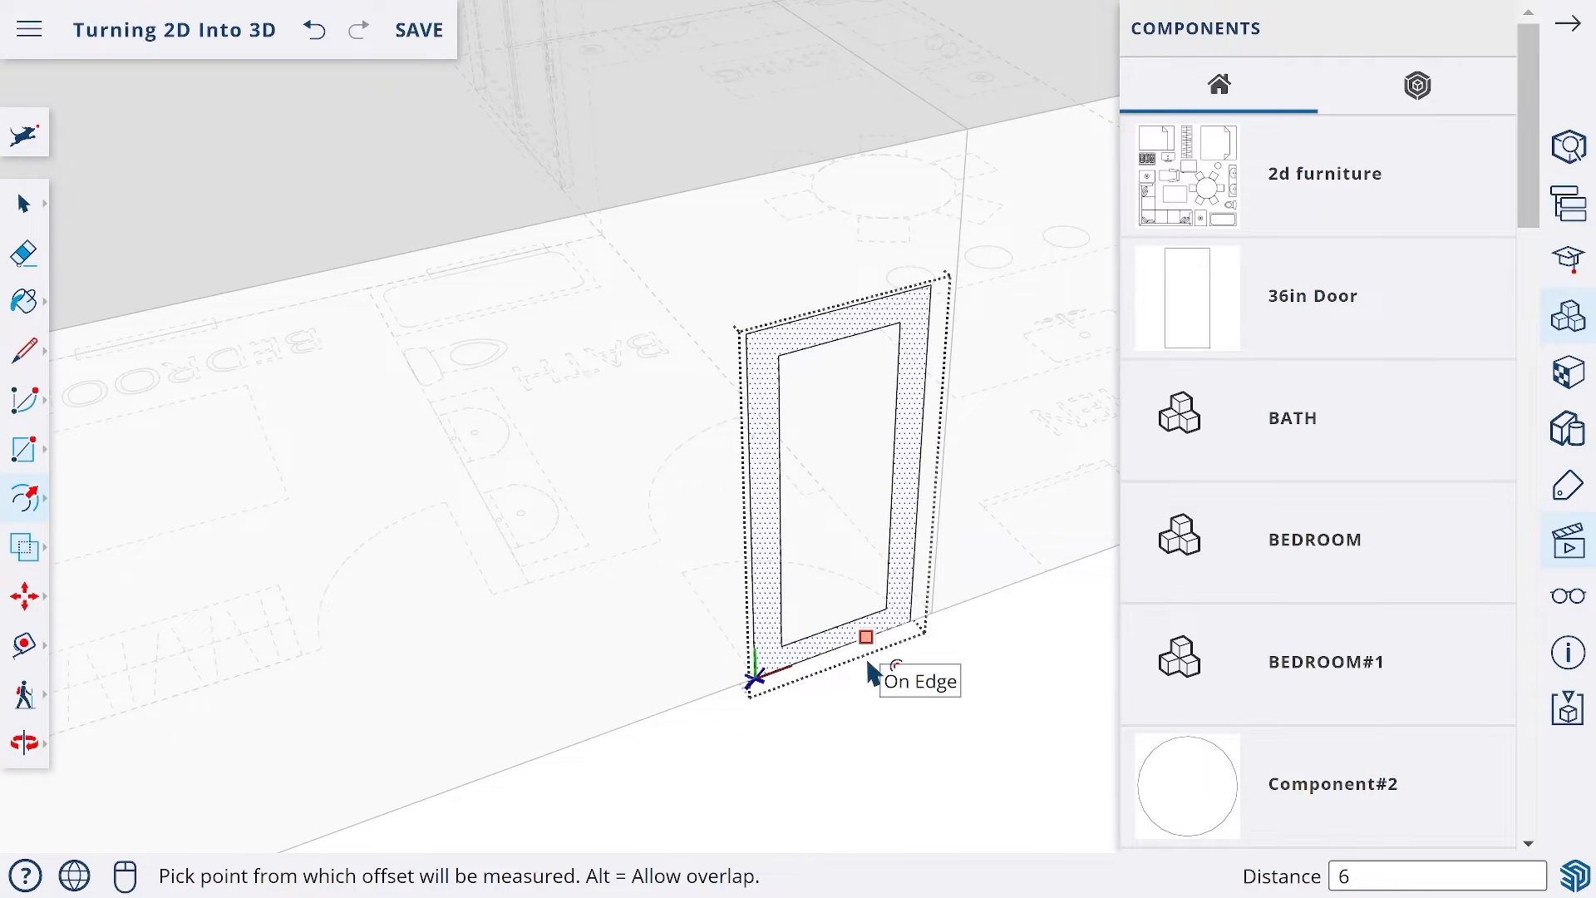
{"action": "left_click", "coordinate": [23, 204]}
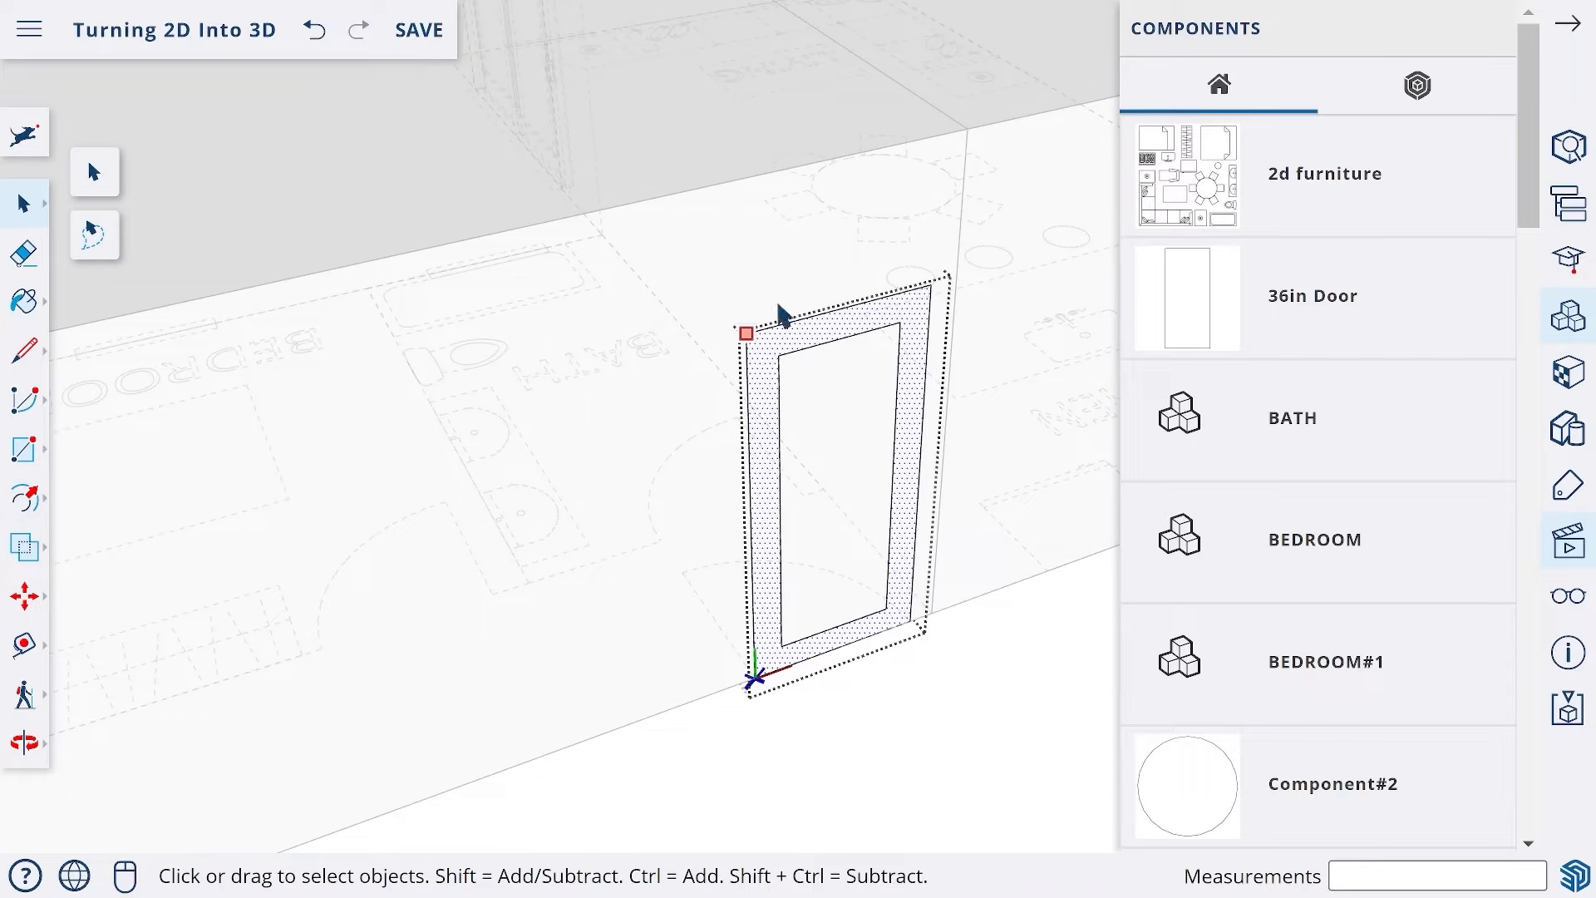
{"action": "left_click", "coordinate": [619, 251]}
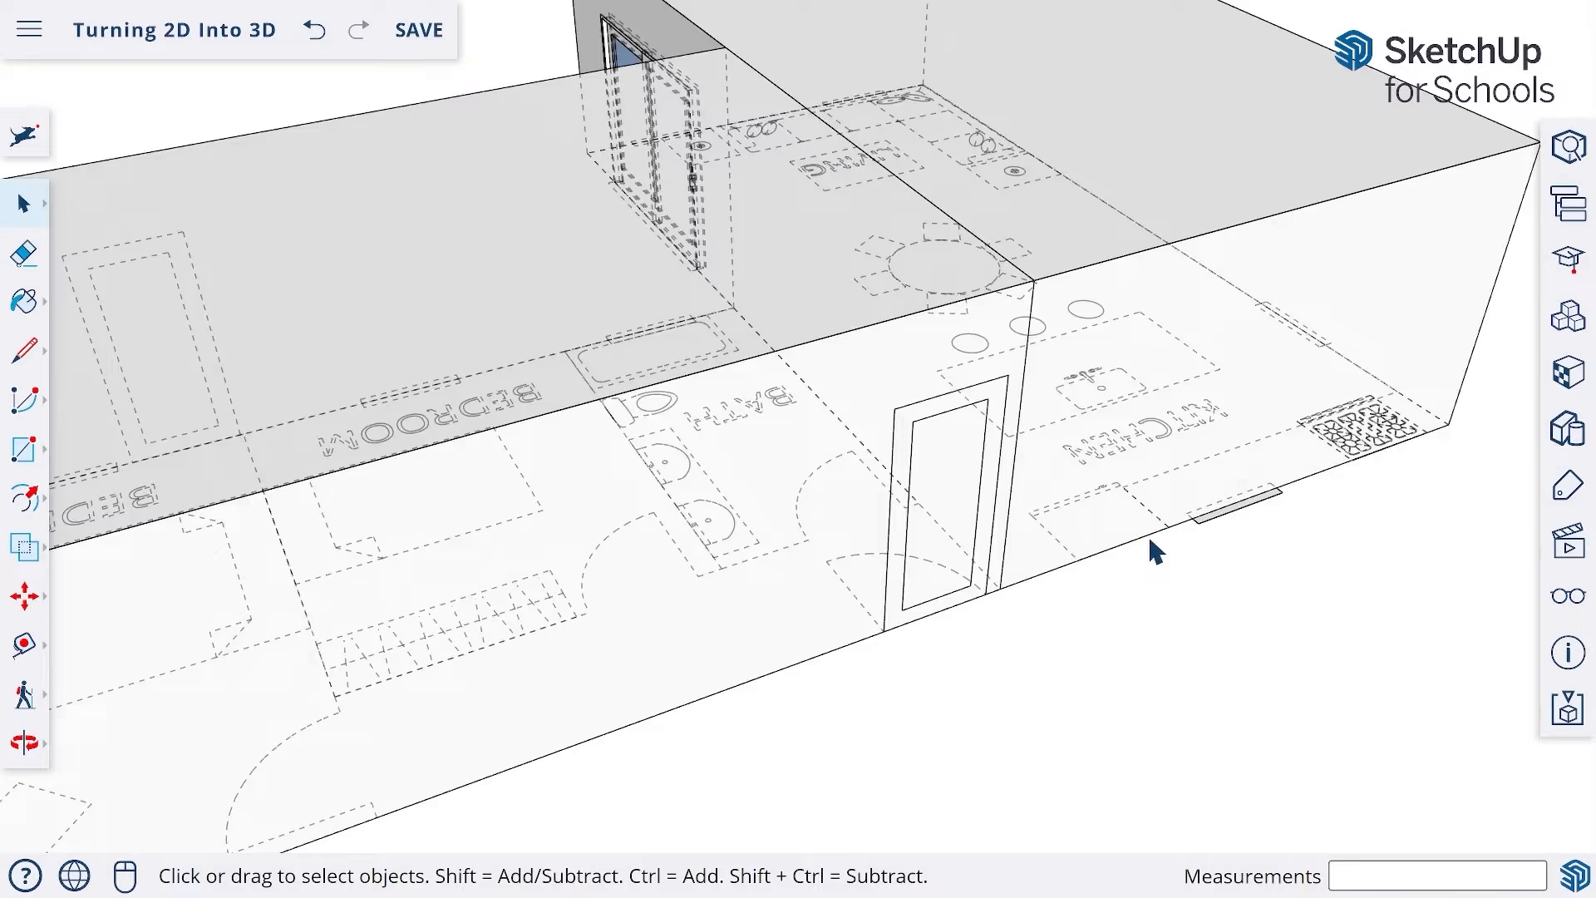
- View the house from the sliding door side and turn off View Back Edges
{"action": "scroll", "coordinate": [1135, 552], "scroll_direction": "down", "scroll_amount": 3}
{"action": "key", "text": "o"}
{"action": "left_click_drag", "start_coordinate": [518, 501], "coordinate": [1287, 434]}
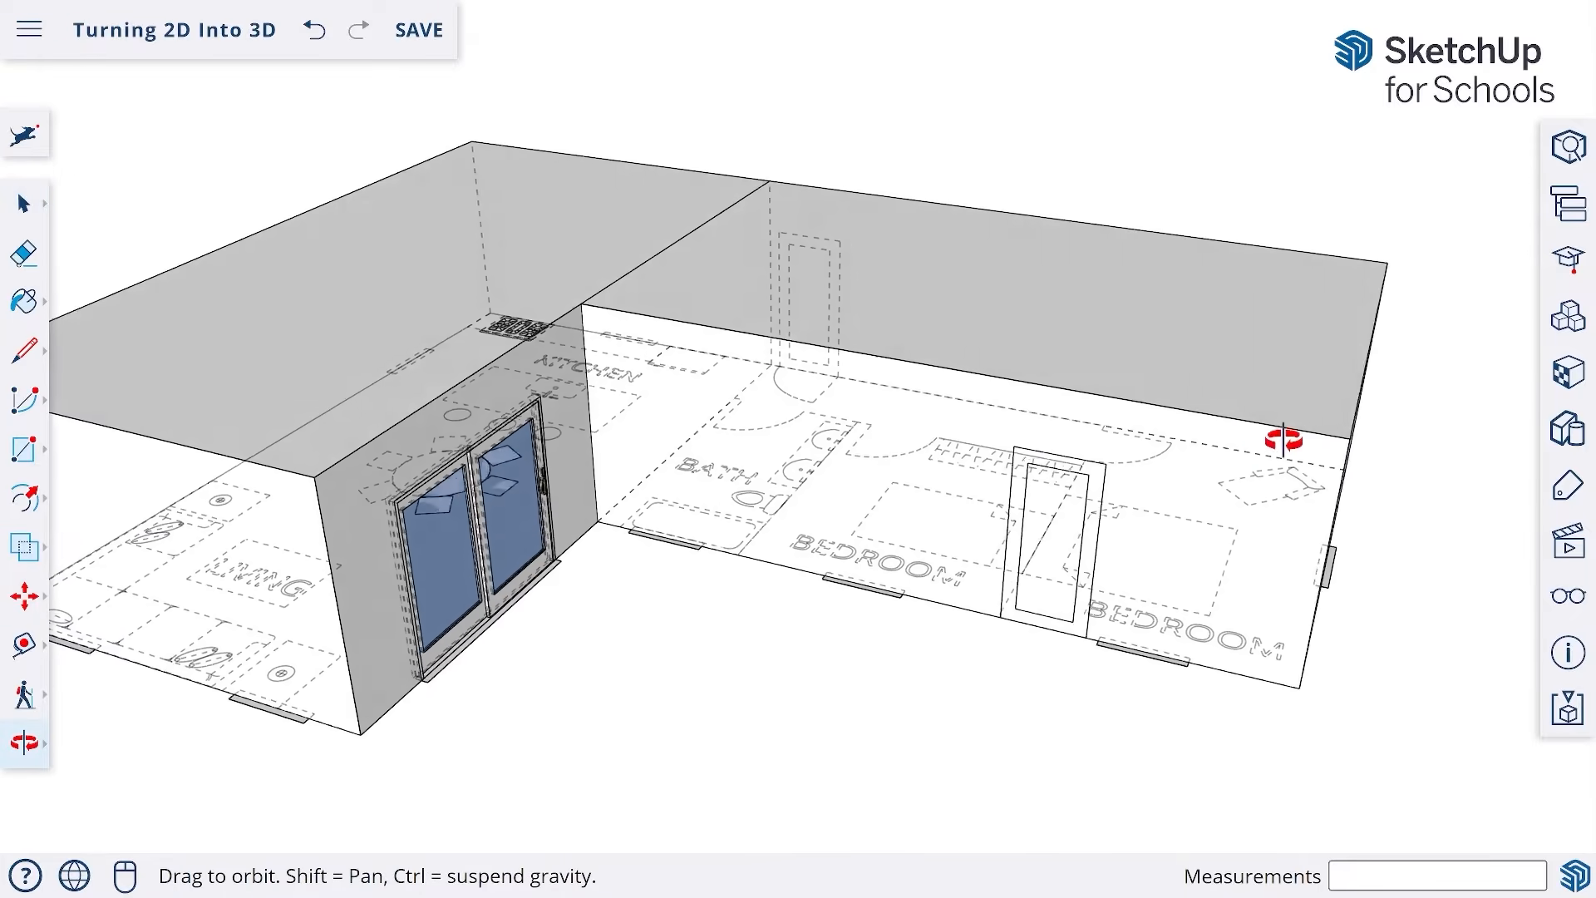
{"action": "key", "text": "space"}
{"action": "scroll", "coordinate": [1068, 561], "scroll_direction": "up", "scroll_amount": 3}
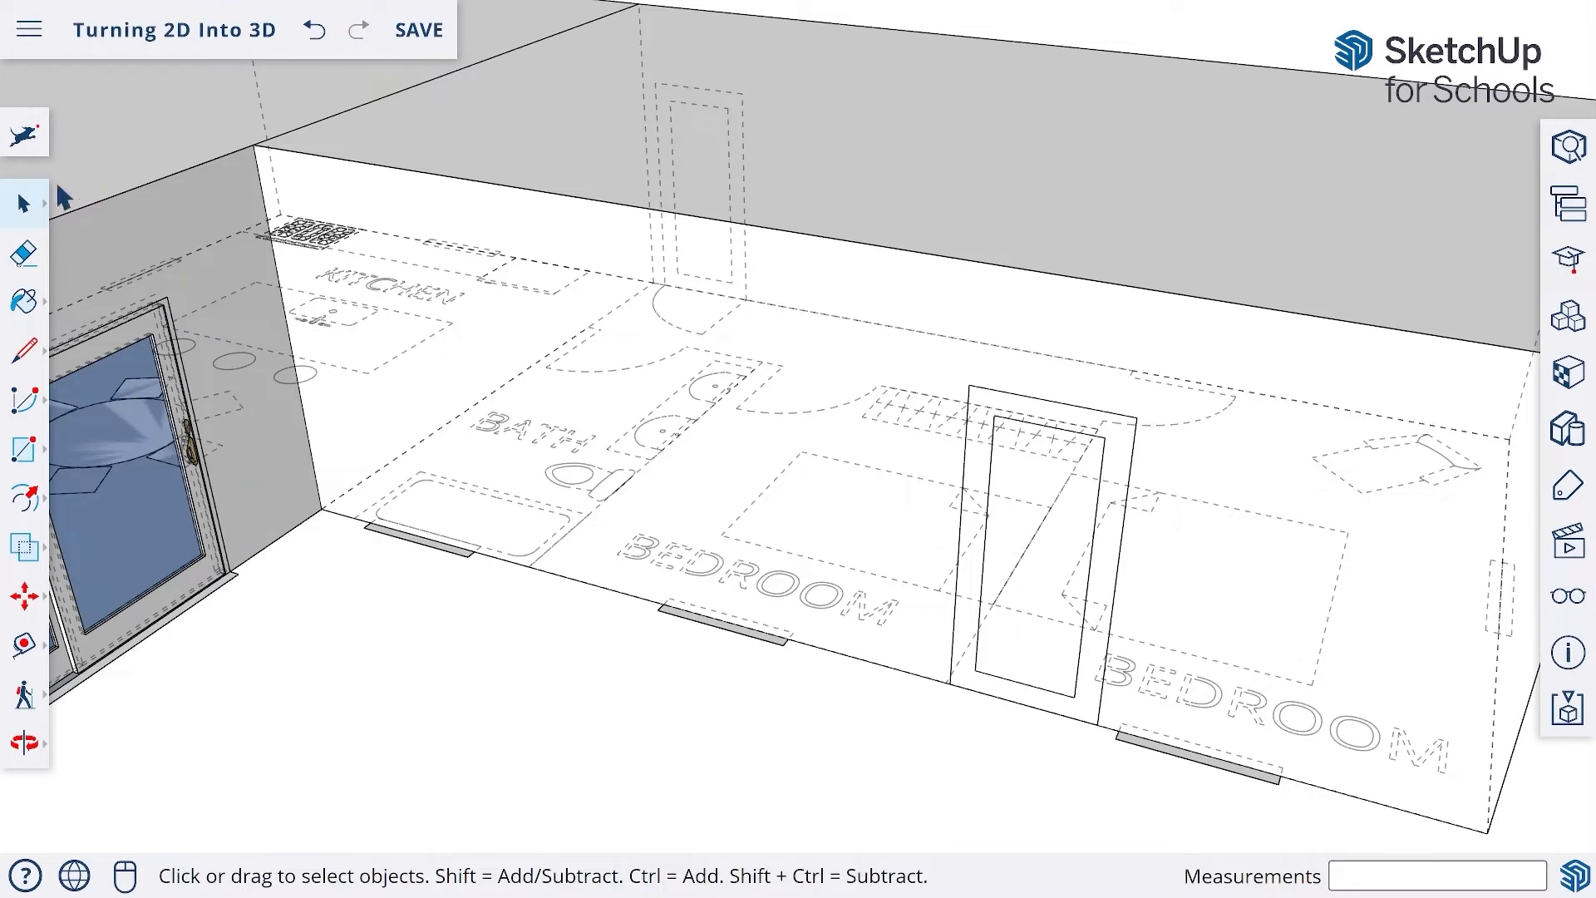
{"action": "left_click", "coordinate": [25, 137]}
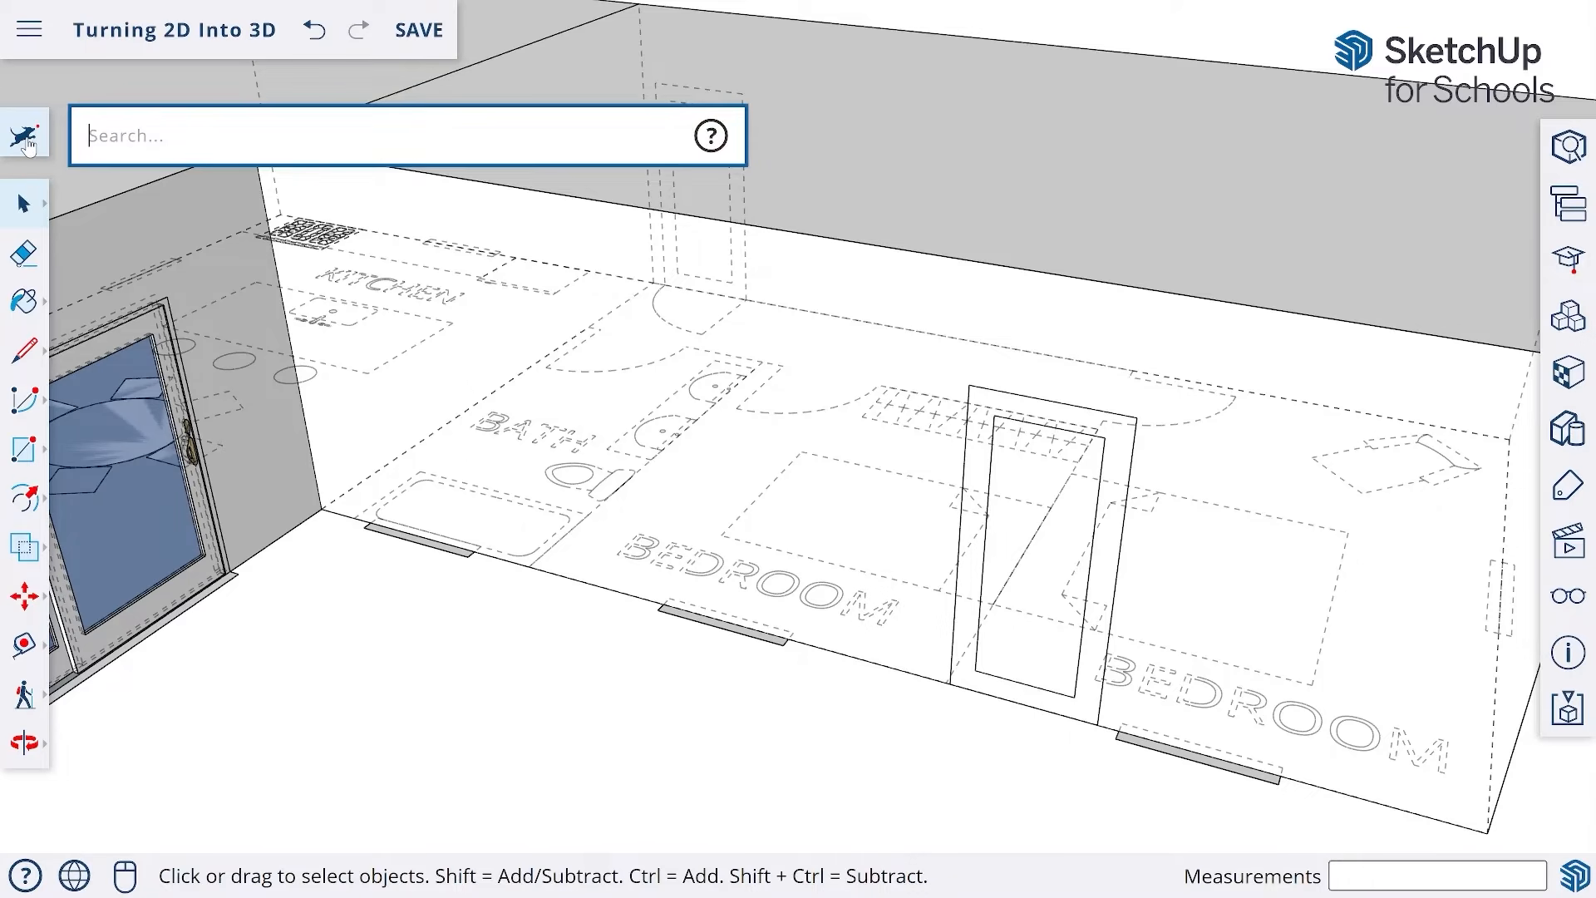
{"action": "type", "text": "back"}
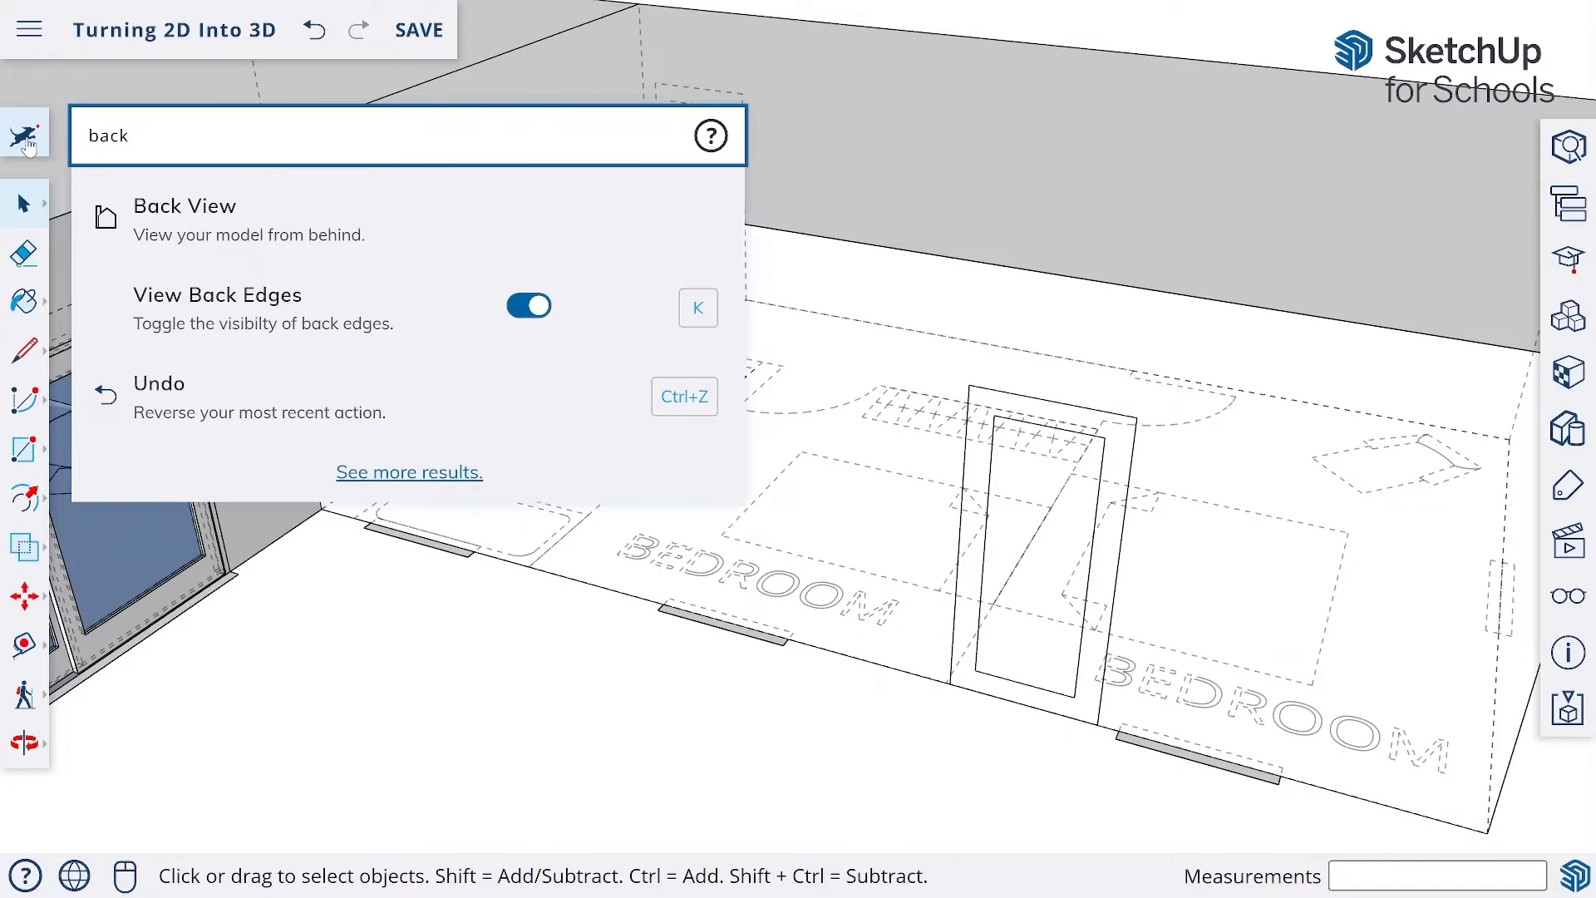
{"action": "left_click", "coordinate": [528, 308]}
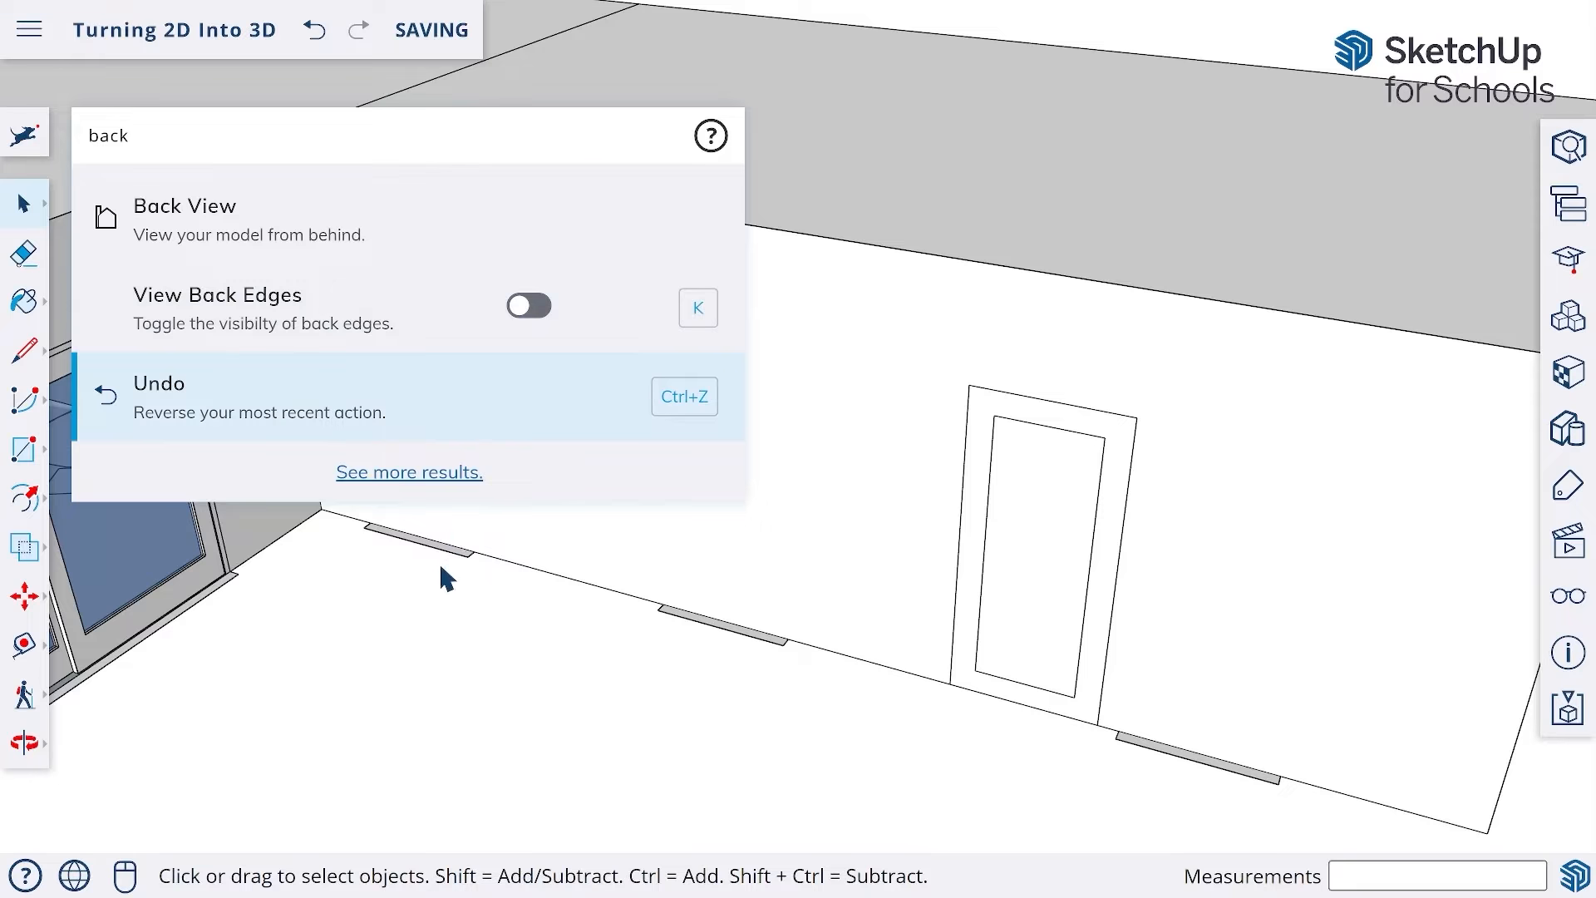
- Place vertical guides at both ends of the bath window mark, 1' 6" from the inner wall corner and another 3' along the wall
{"action": "middle_click_drag", "start_coordinate": [351, 670], "coordinate": [615, 631]}
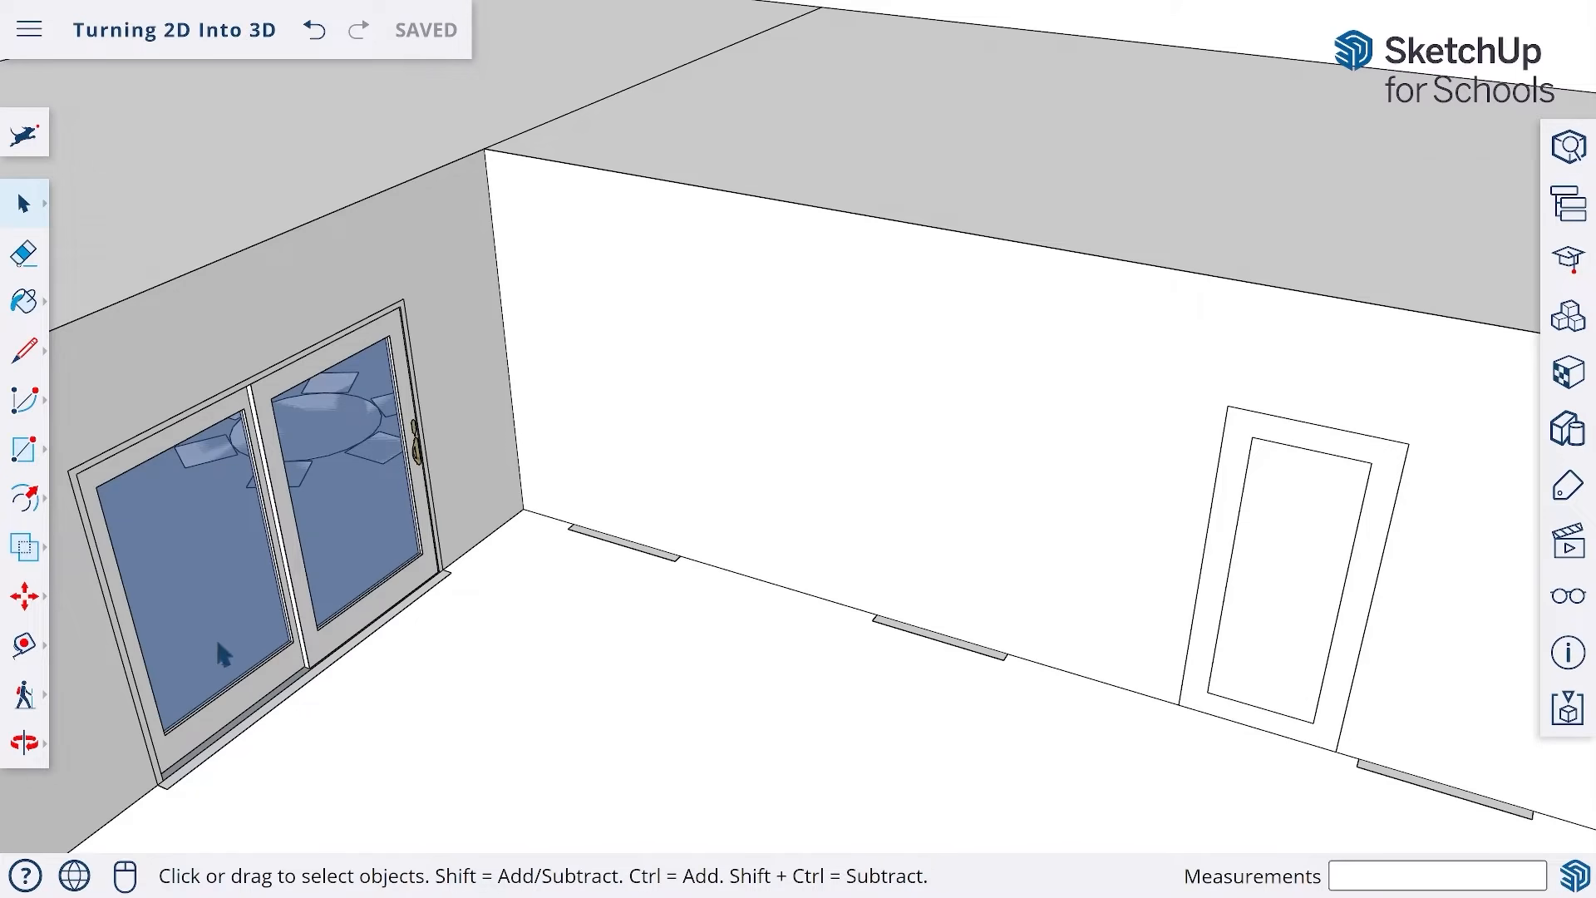
{"action": "left_click", "coordinate": [25, 644]}
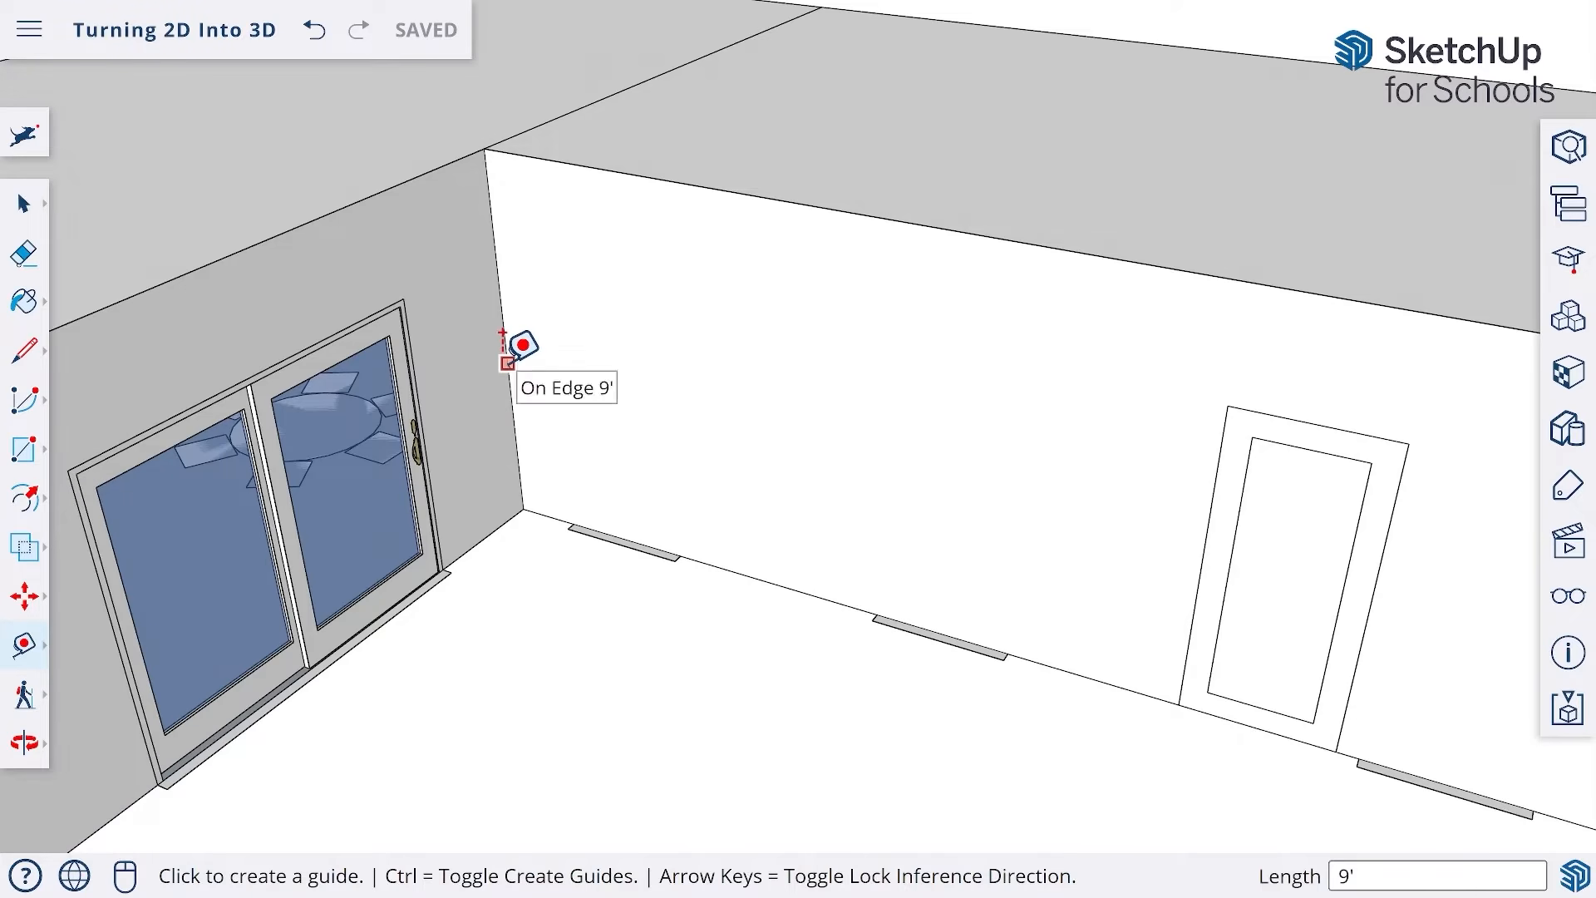
{"action": "left_click", "coordinate": [503, 334]}
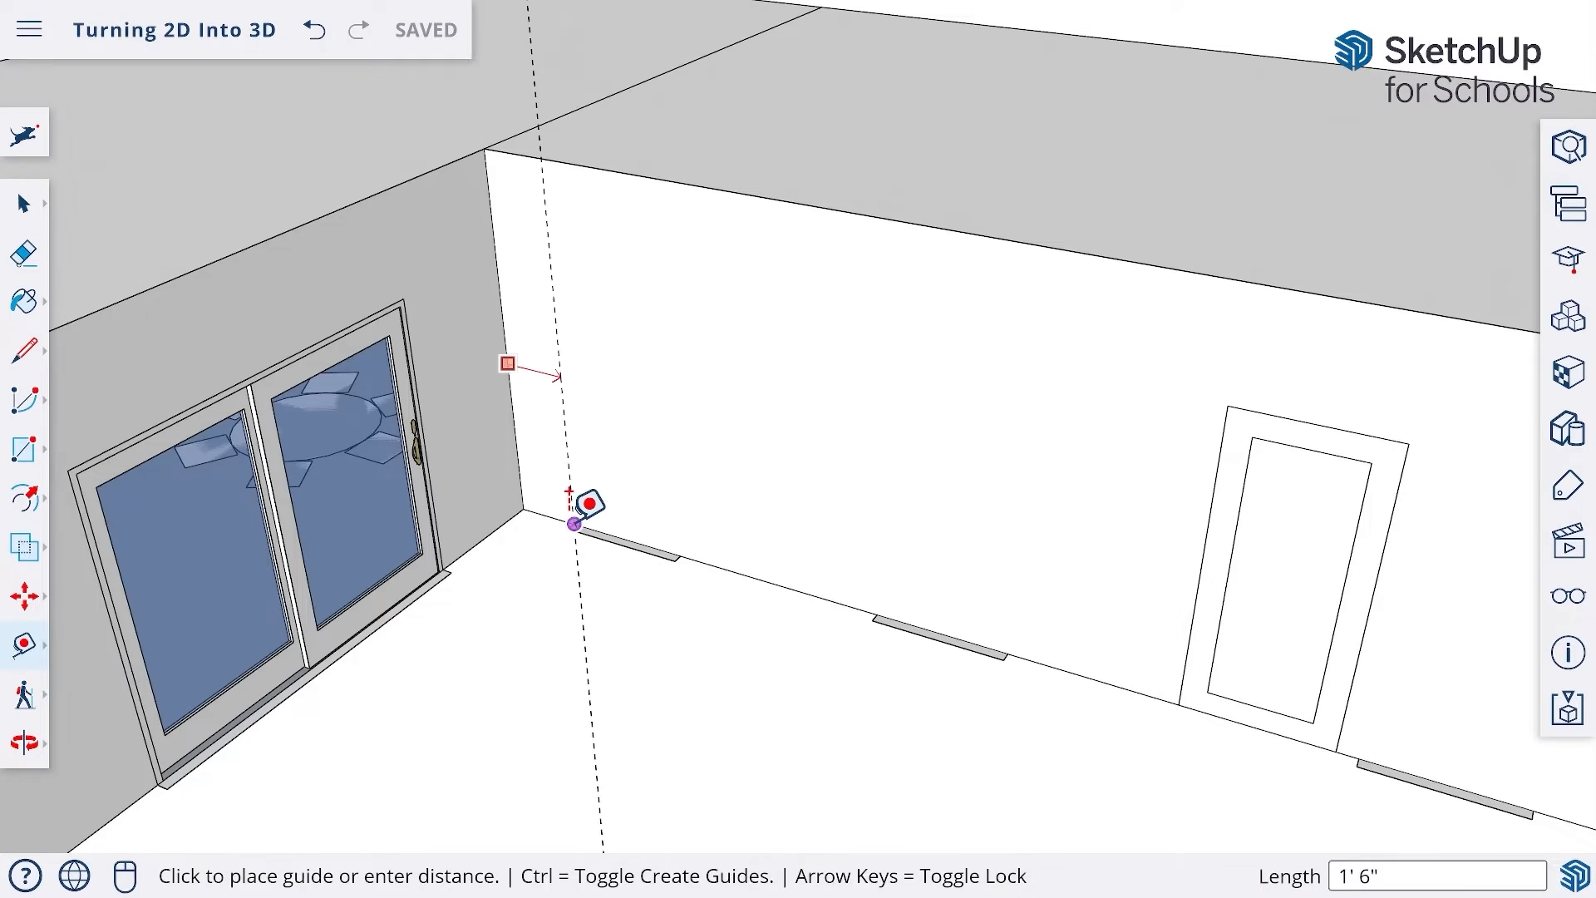
{"action": "scroll", "coordinate": [582, 511], "scroll_direction": "up", "scroll_amount": 5}
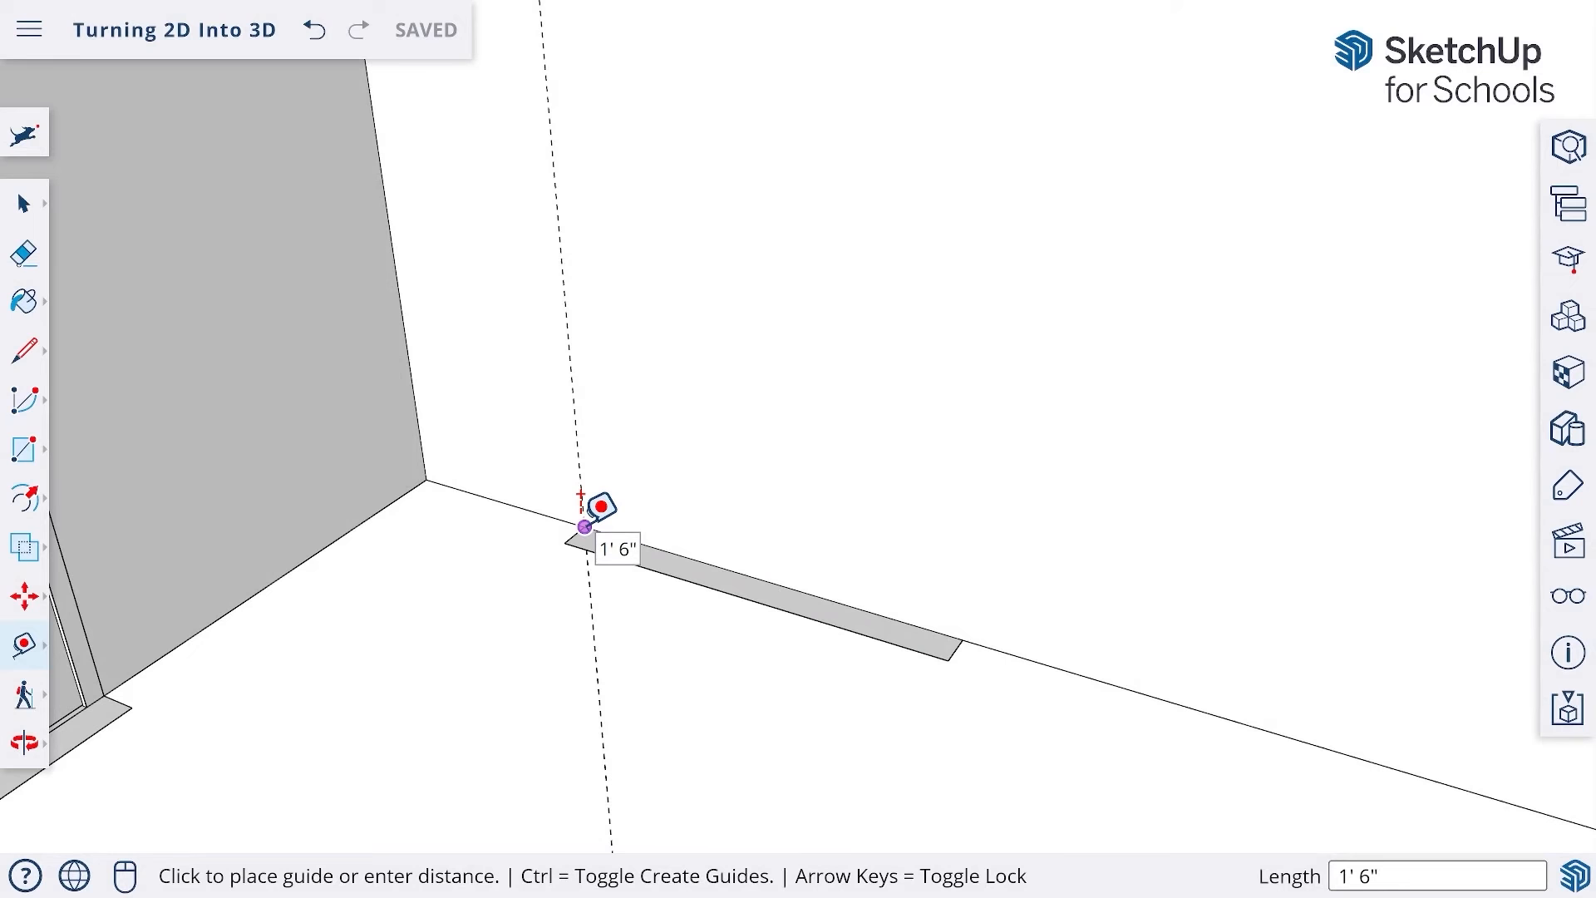
{"action": "left_click", "coordinate": [584, 526]}
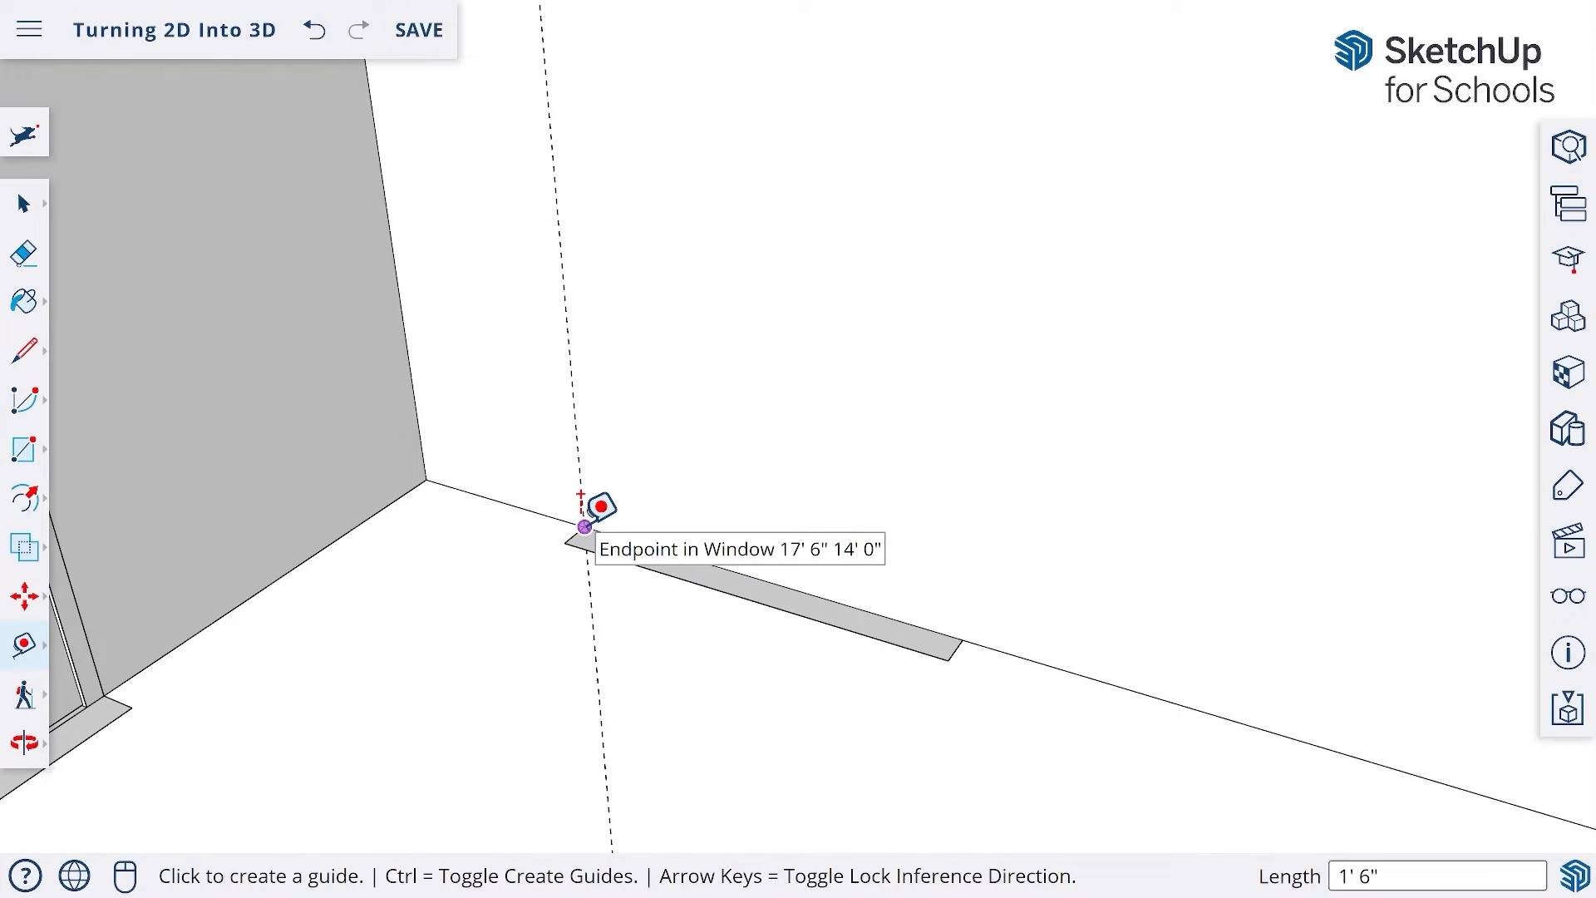
{"action": "left_click", "coordinate": [574, 414]}
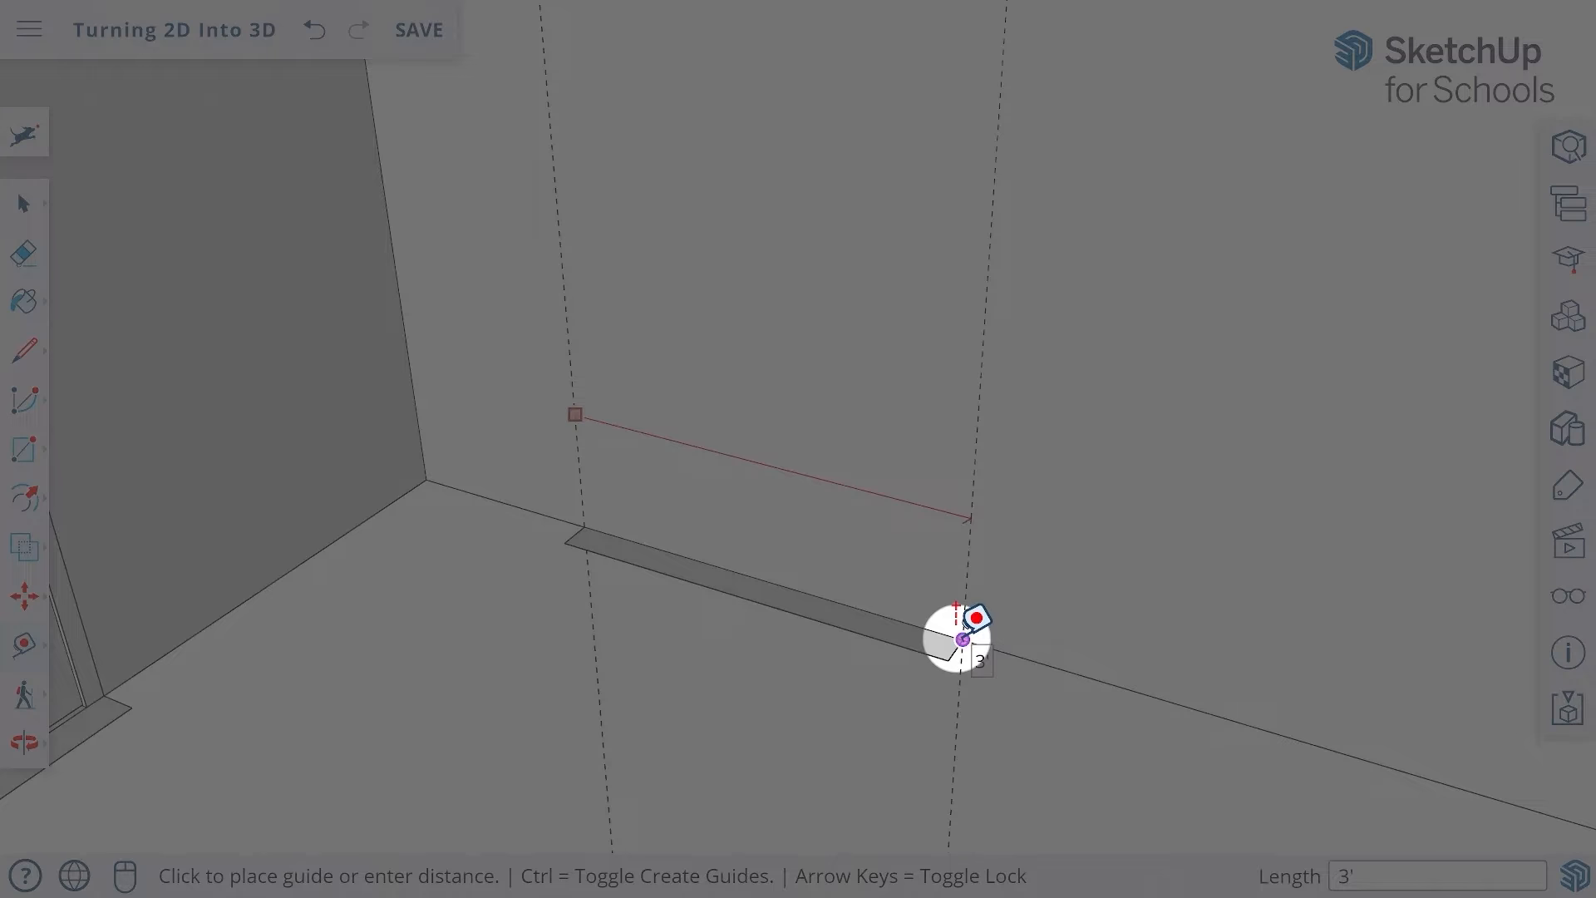
{"action": "left_click", "coordinate": [963, 639]}
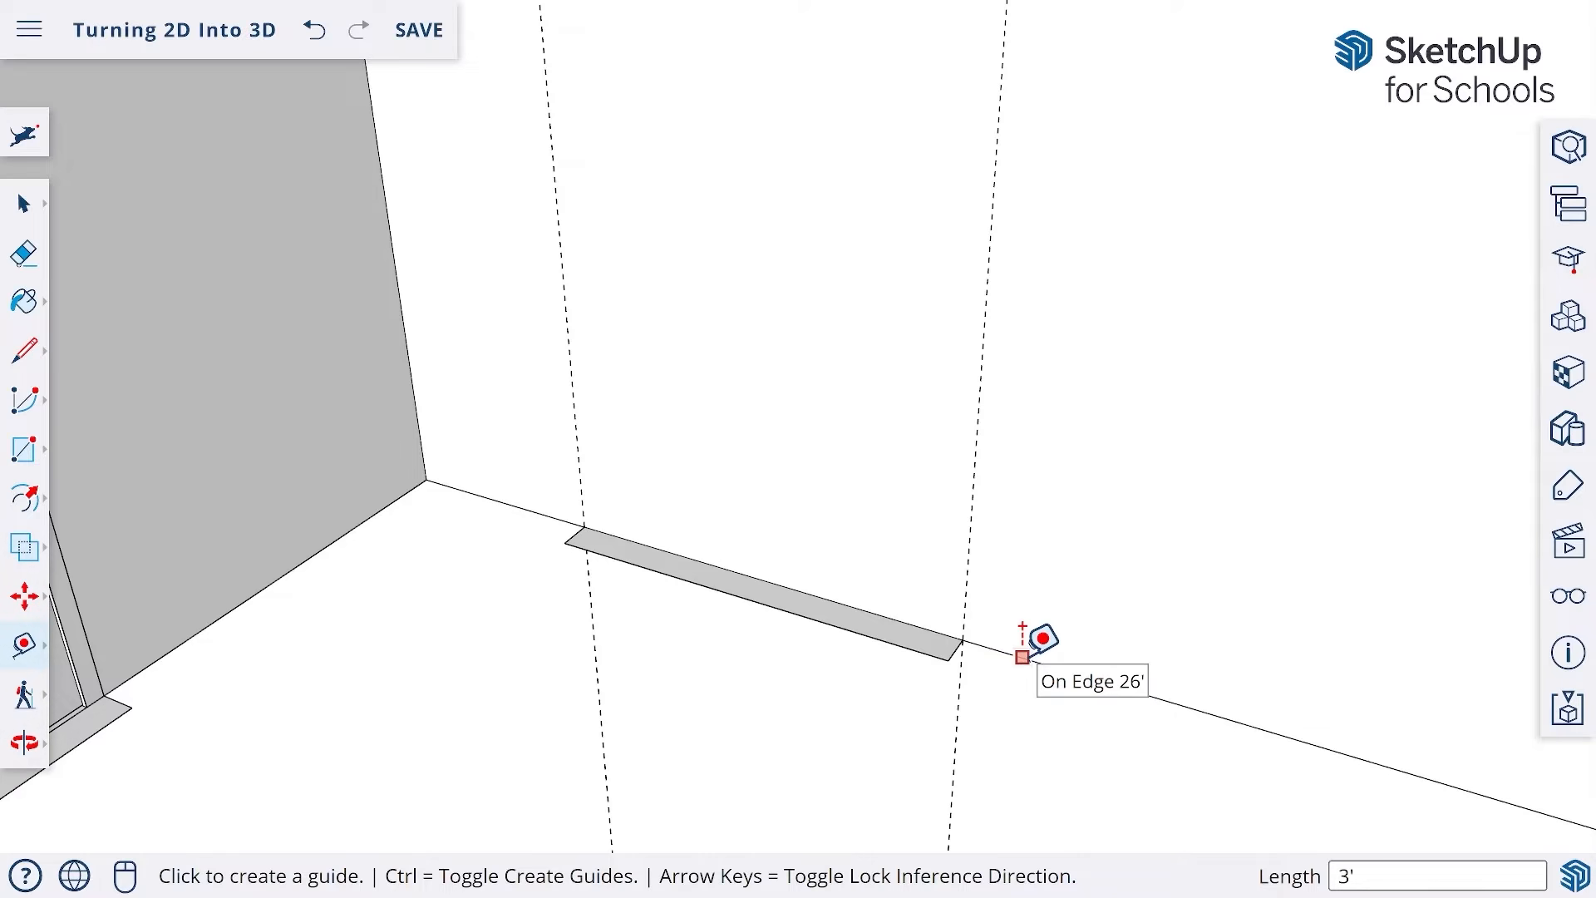
- Place two horizontal guides on the same wall, 36 inches above its bottom edge and 44 inches above that guide
{"action": "left_click", "coordinate": [1022, 657]}
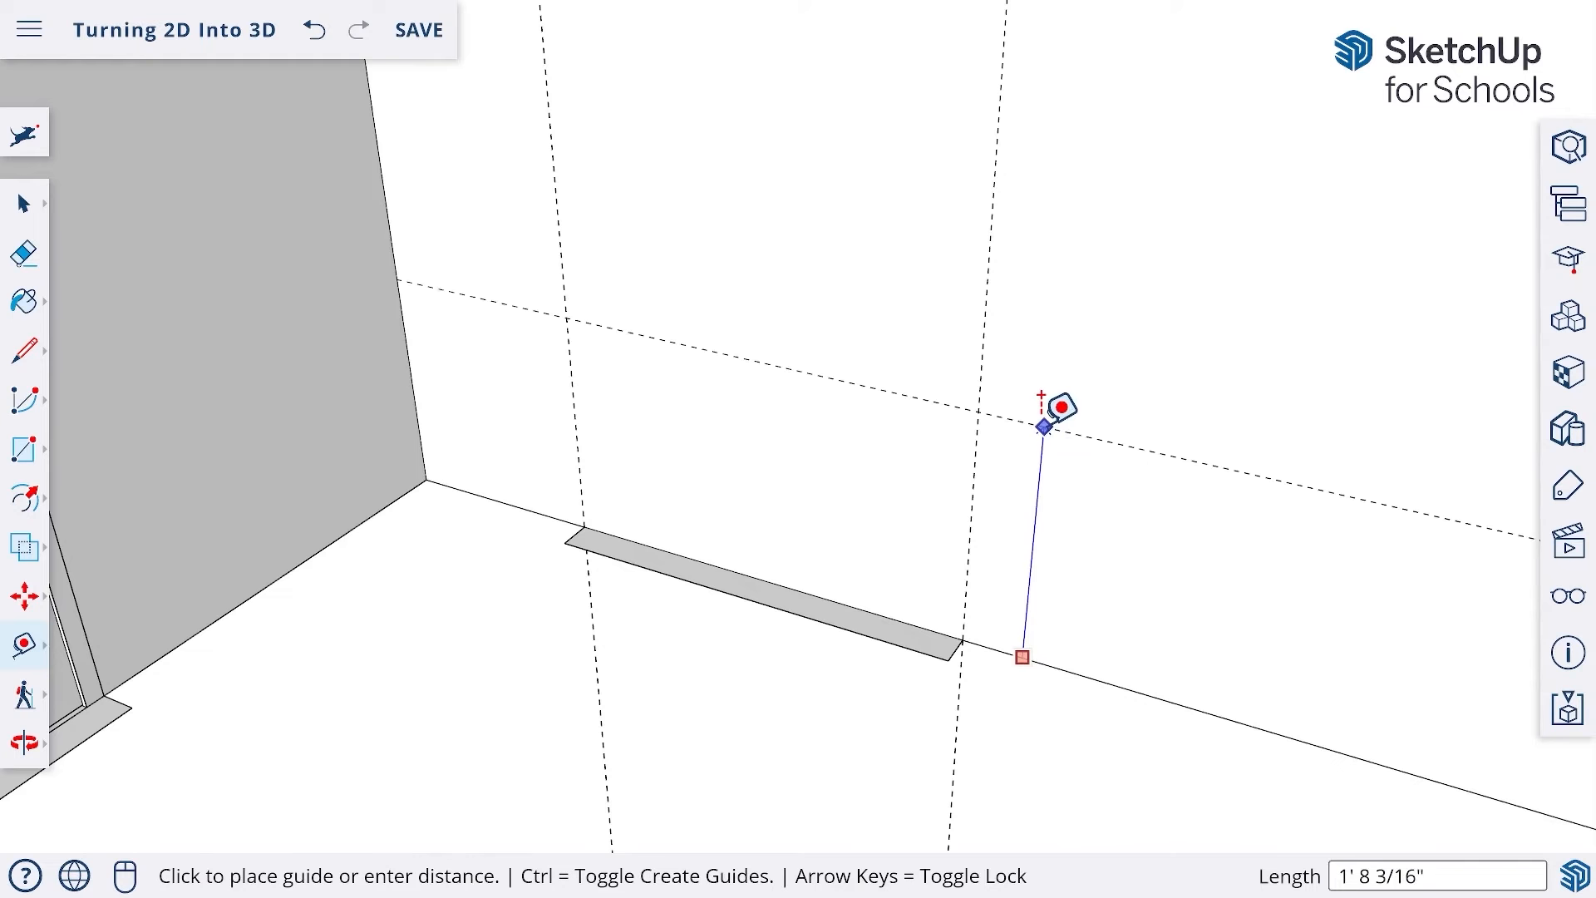
{"action": "type", "text": "36"}
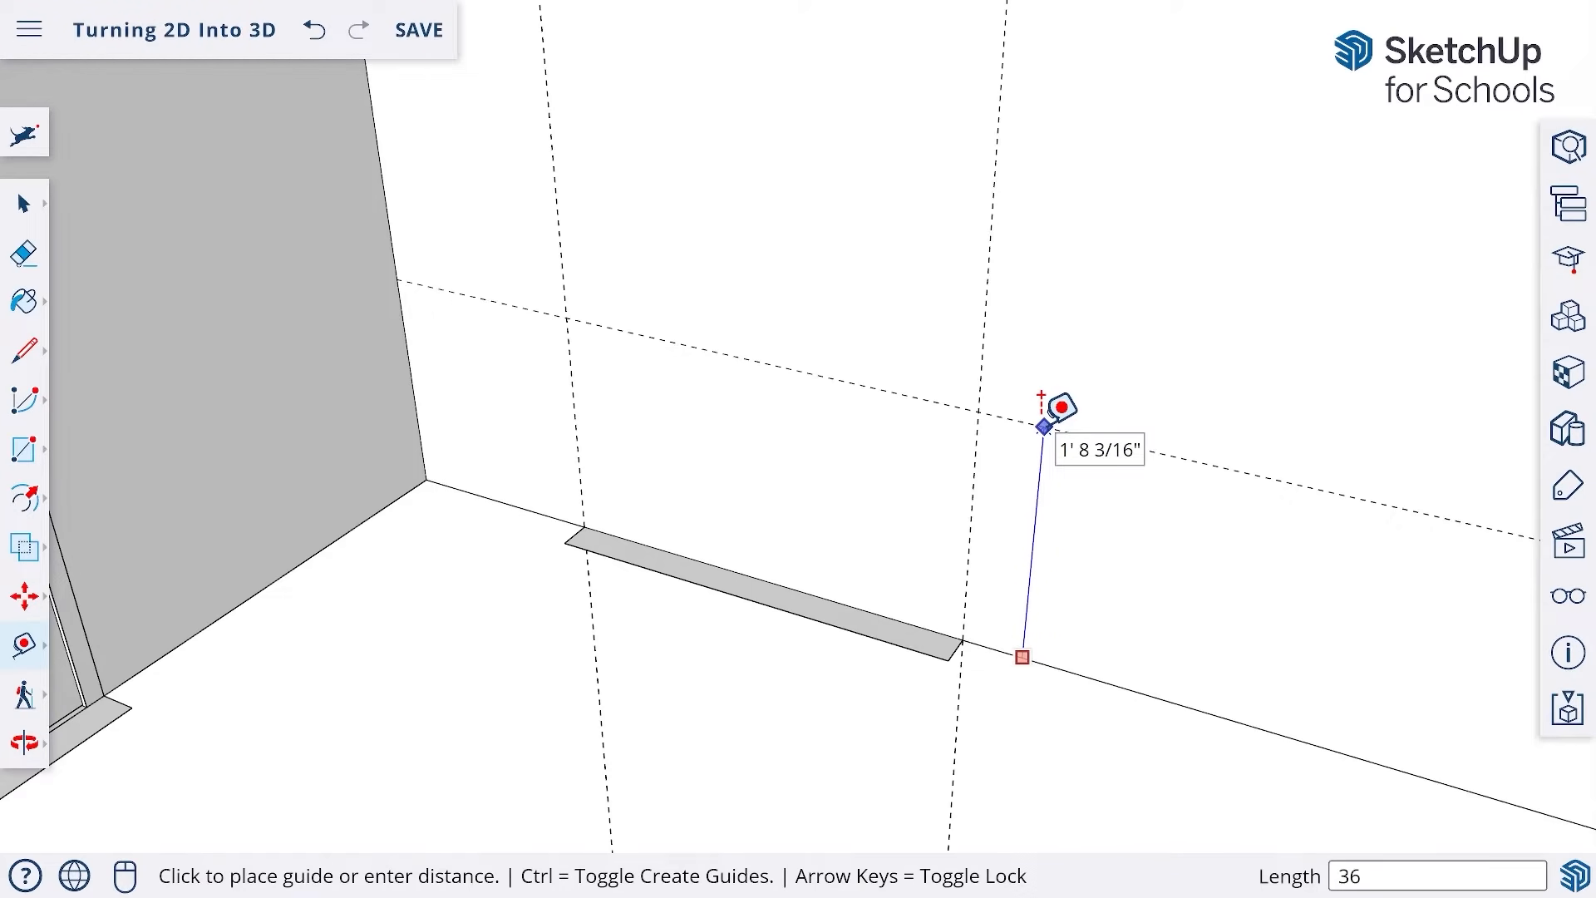
{"action": "key", "text": "Return"}
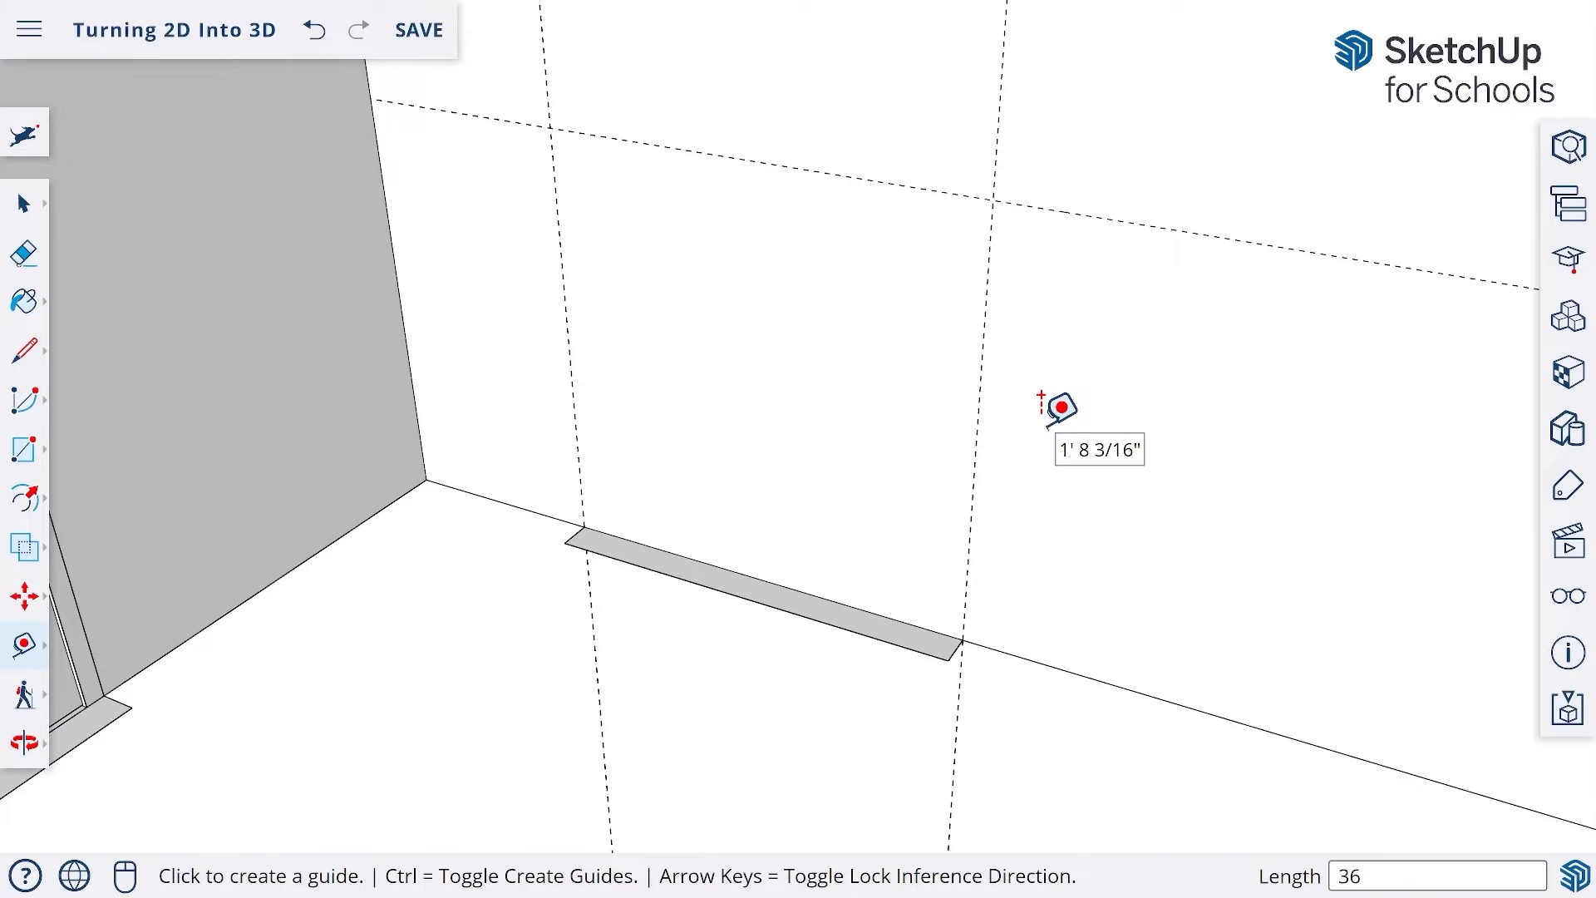
{"action": "middle_click_drag", "start_coordinate": [1051, 409], "coordinate": [934, 545]}
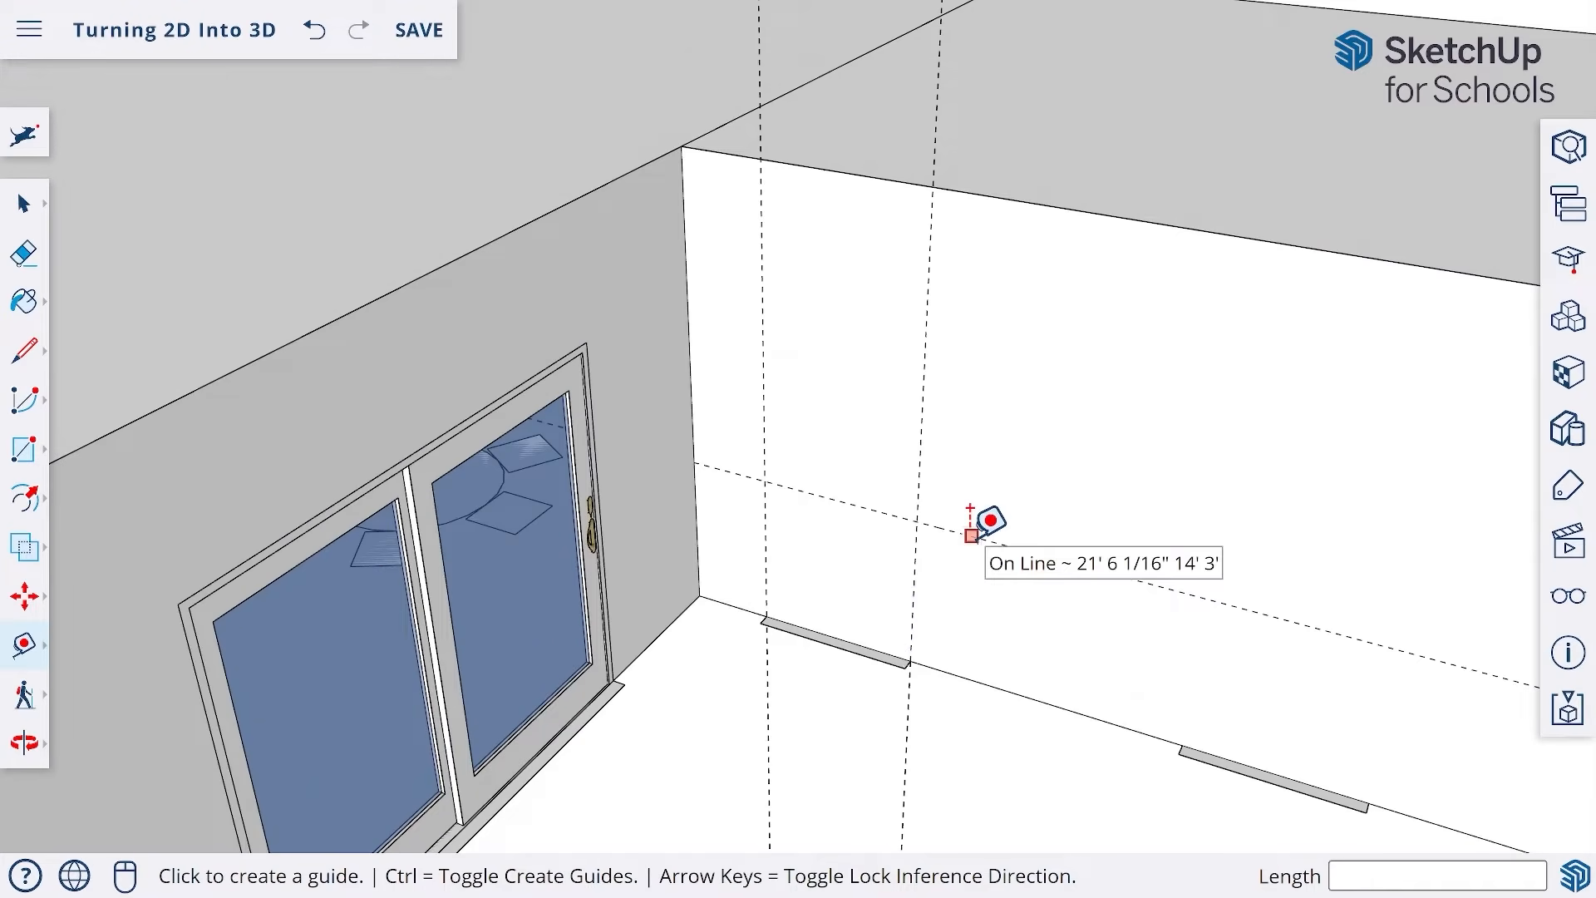
{"action": "left_click", "coordinate": [972, 535]}
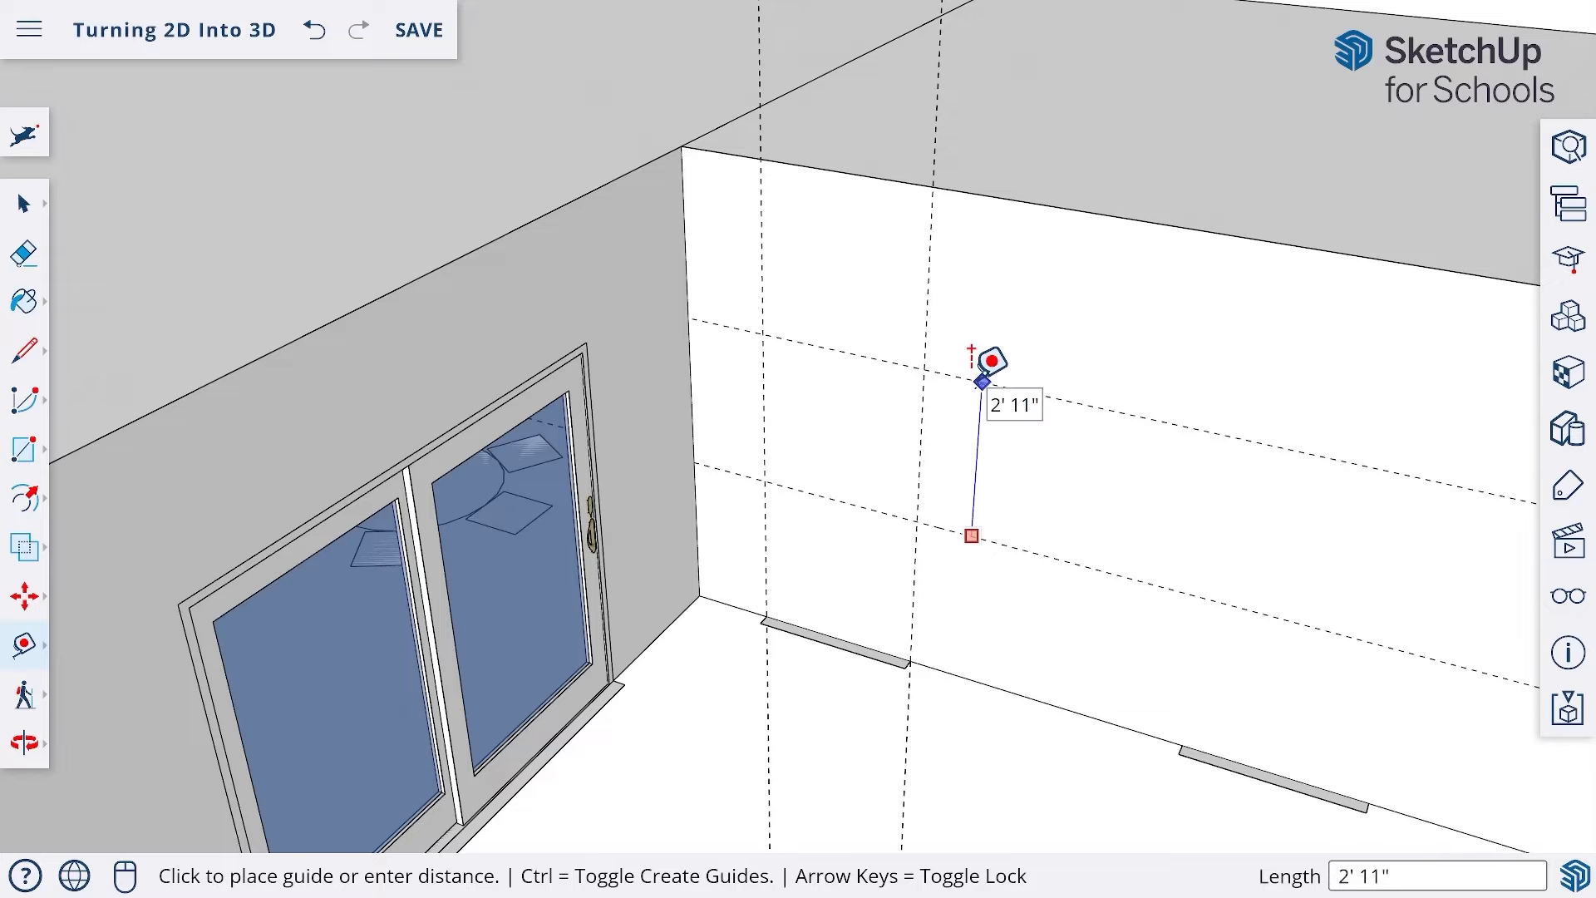
{"action": "type", "text": "44"}
{"action": "key", "text": "Return"}
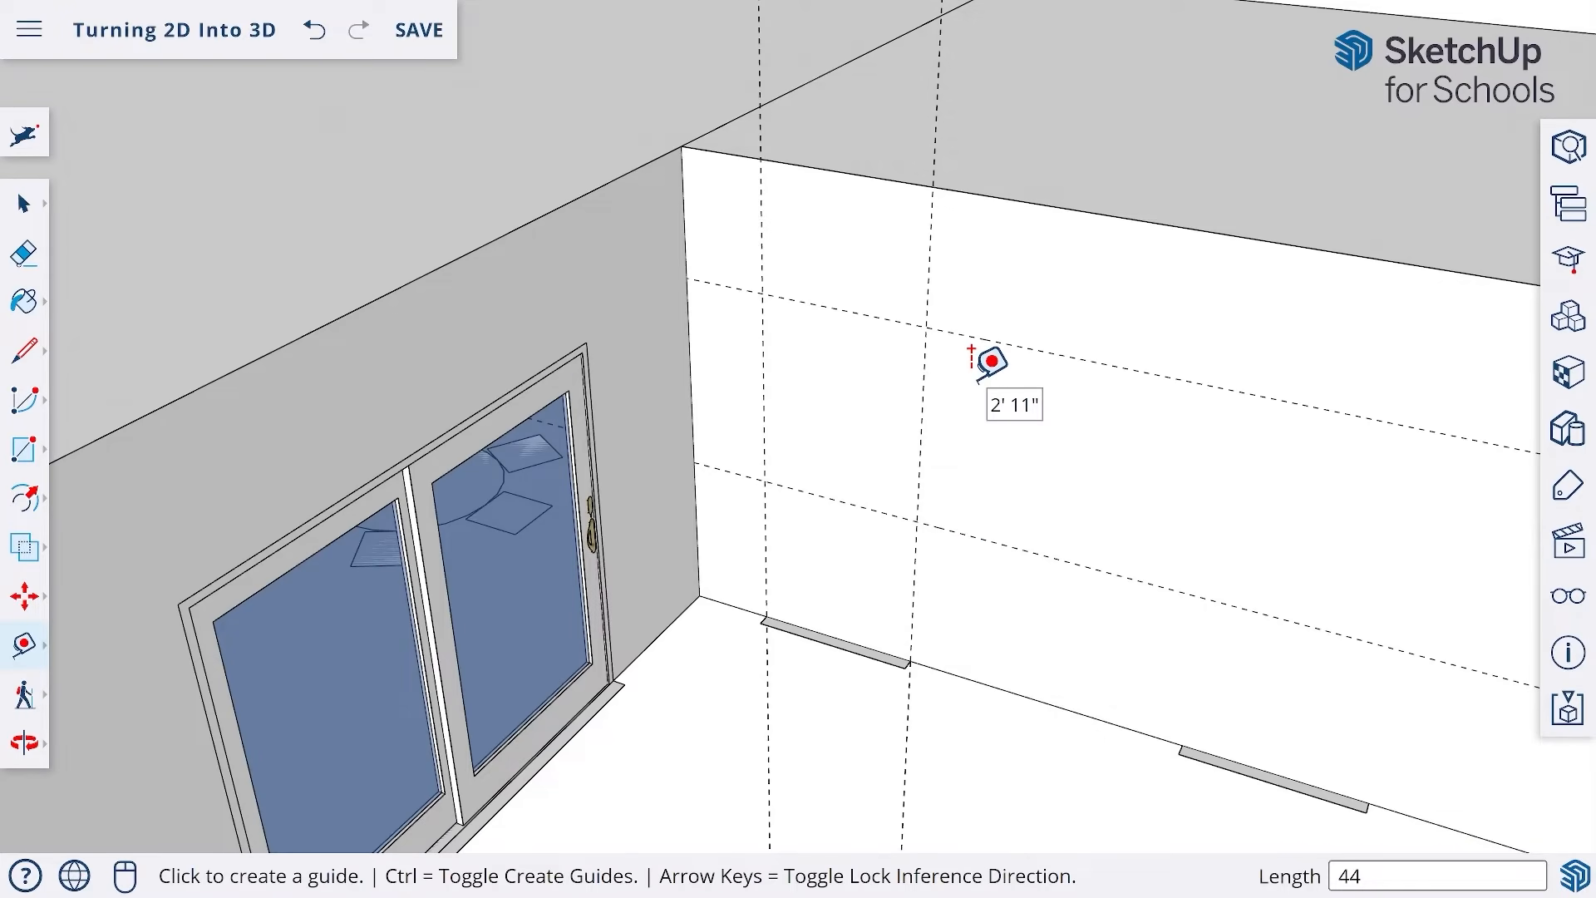
- Draw a 3' 8" by 3' window rectangle between the guide intersections above the bath window mark
{"action": "scroll", "coordinate": [990, 363], "scroll_direction": "down", "scroll_amount": 3}
{"action": "middle_click_drag", "start_coordinate": [1062, 417], "coordinate": [780, 406]}
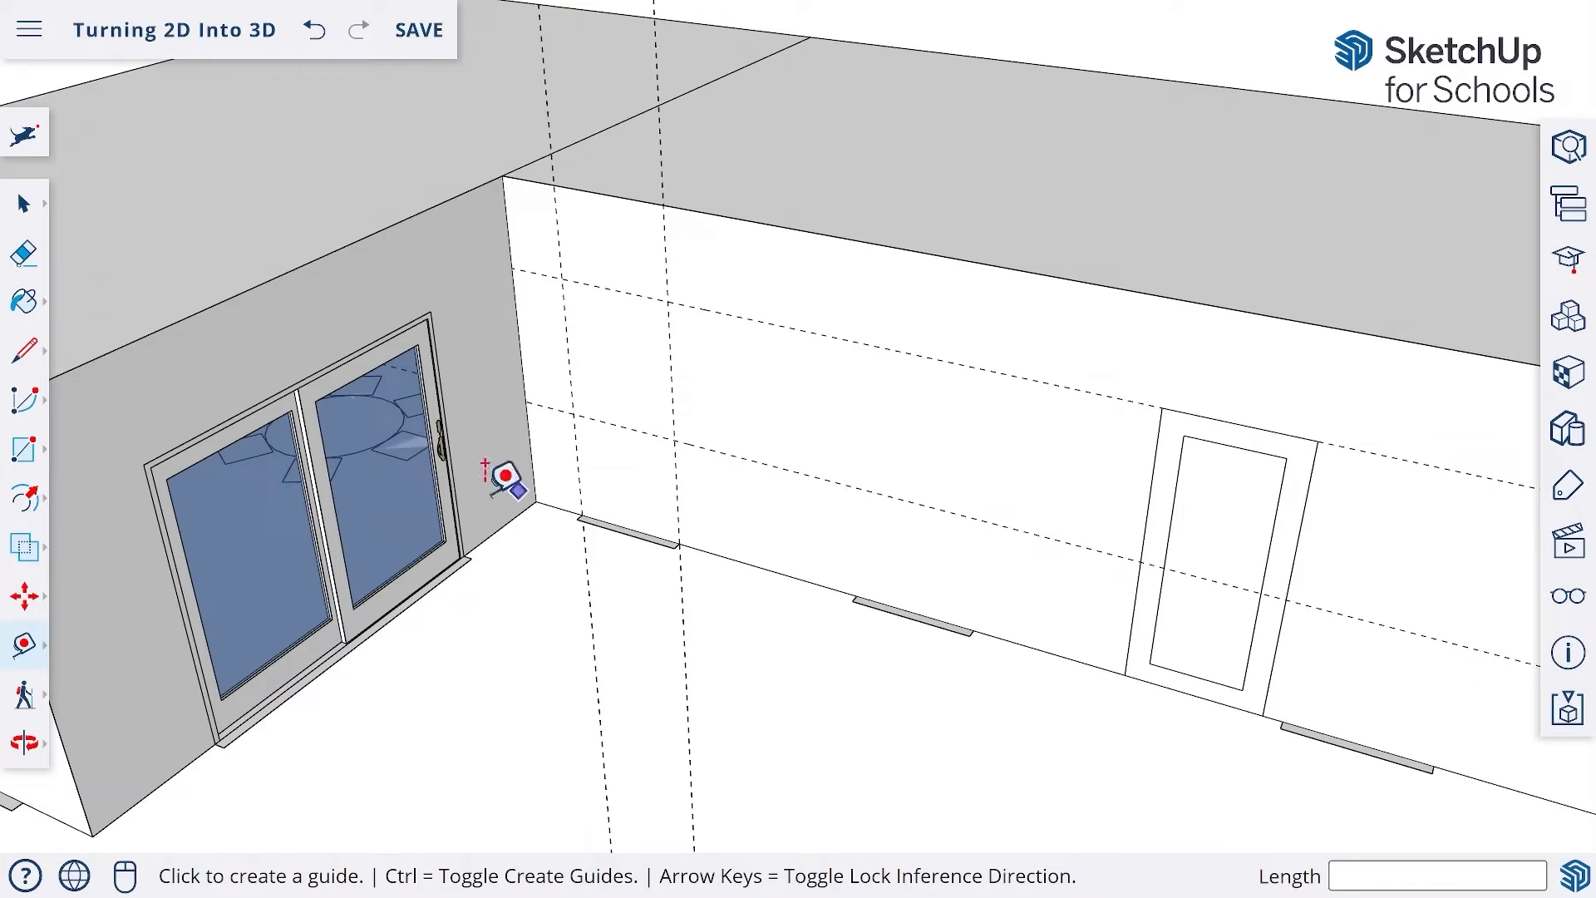
{"action": "left_click", "coordinate": [22, 451]}
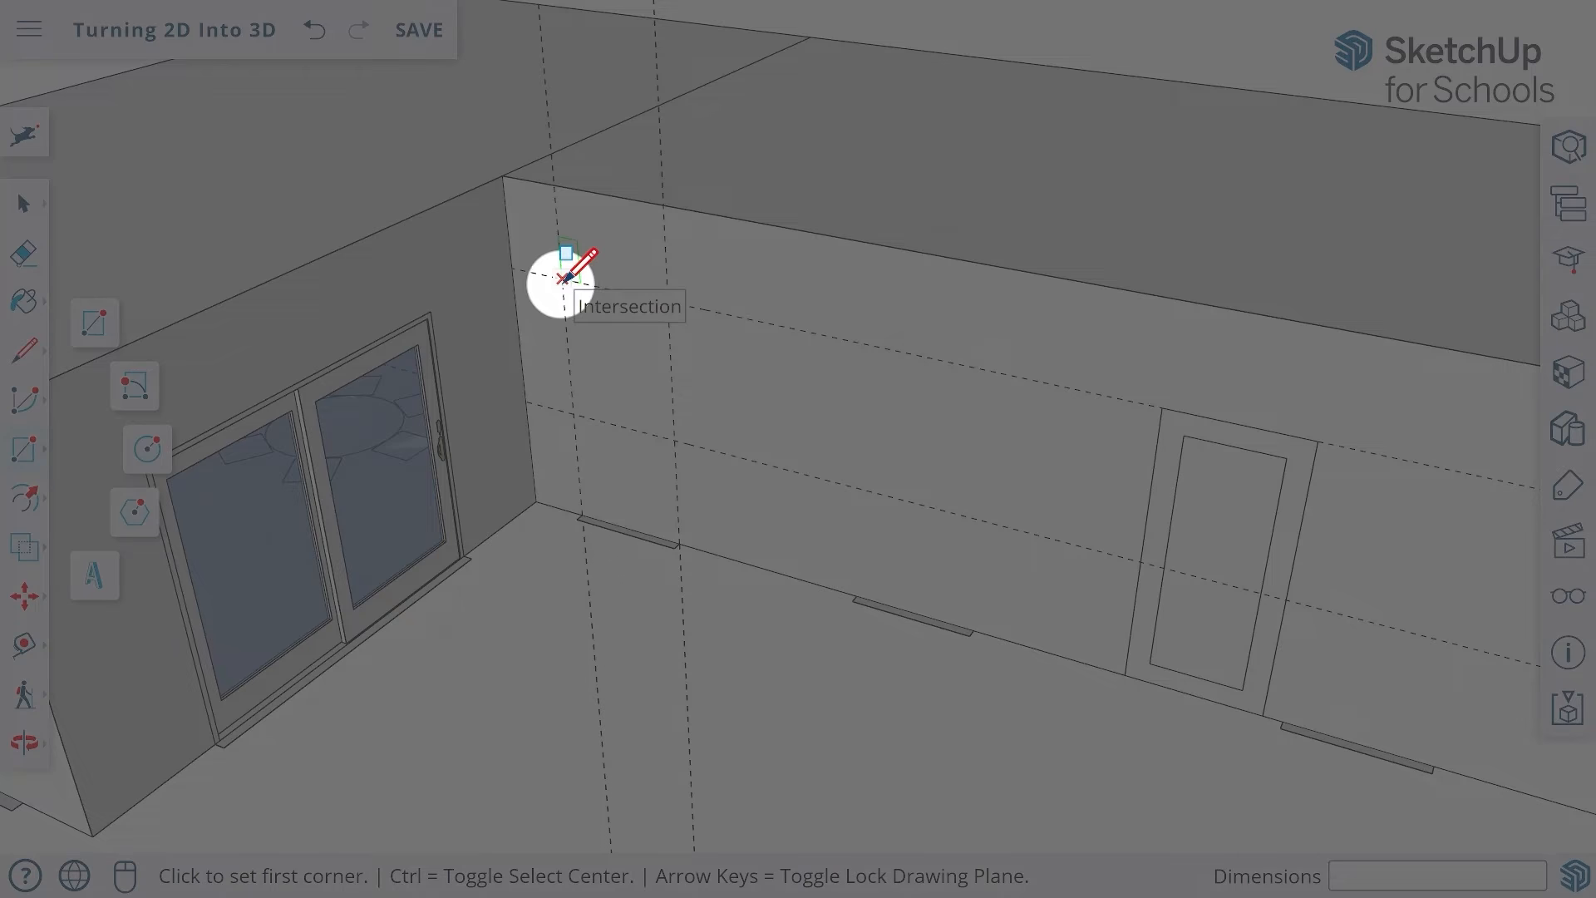
{"action": "left_click", "coordinate": [562, 279]}
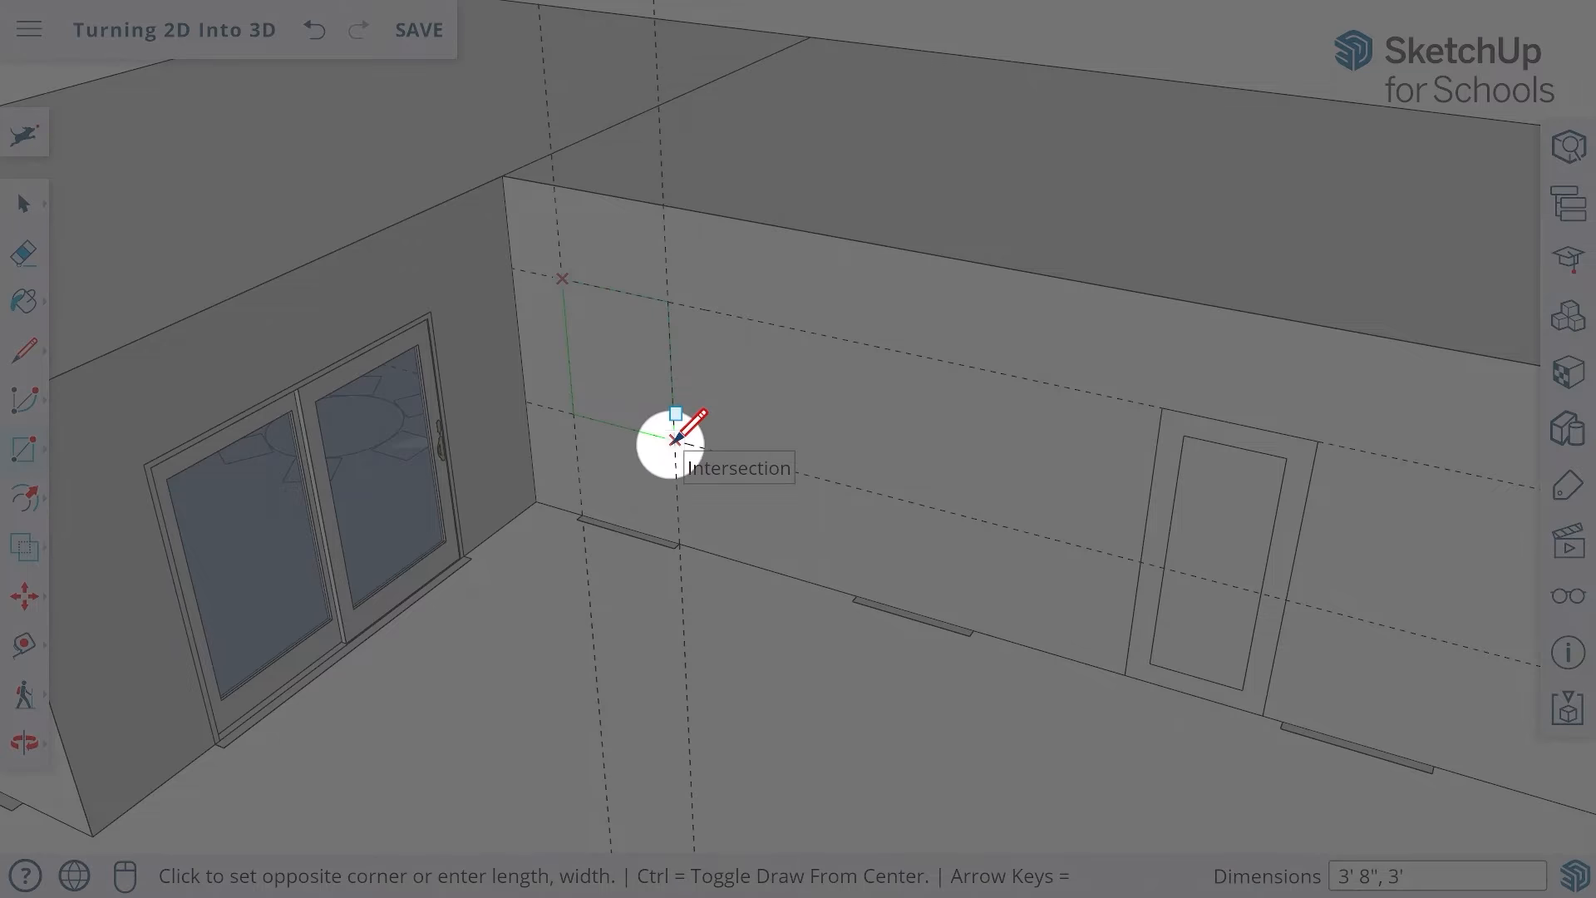
{"action": "left_click", "coordinate": [675, 438]}
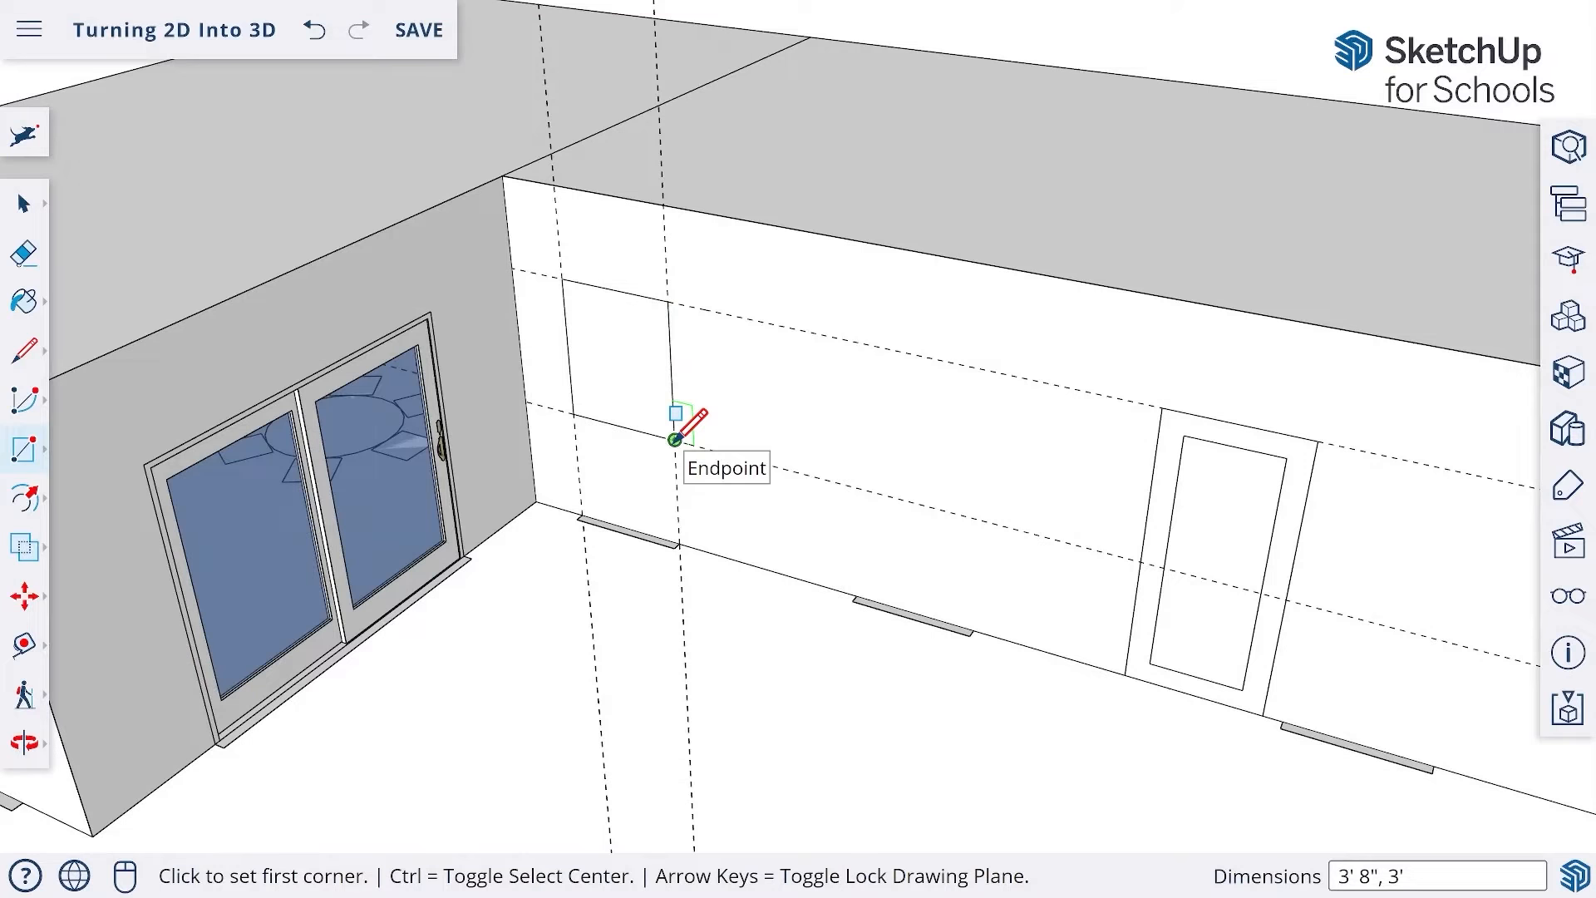
- Make the window rectangle above the bath window mark a component named 36" window that glues to any face and cuts an opening
{"action": "left_click", "coordinate": [23, 204]}
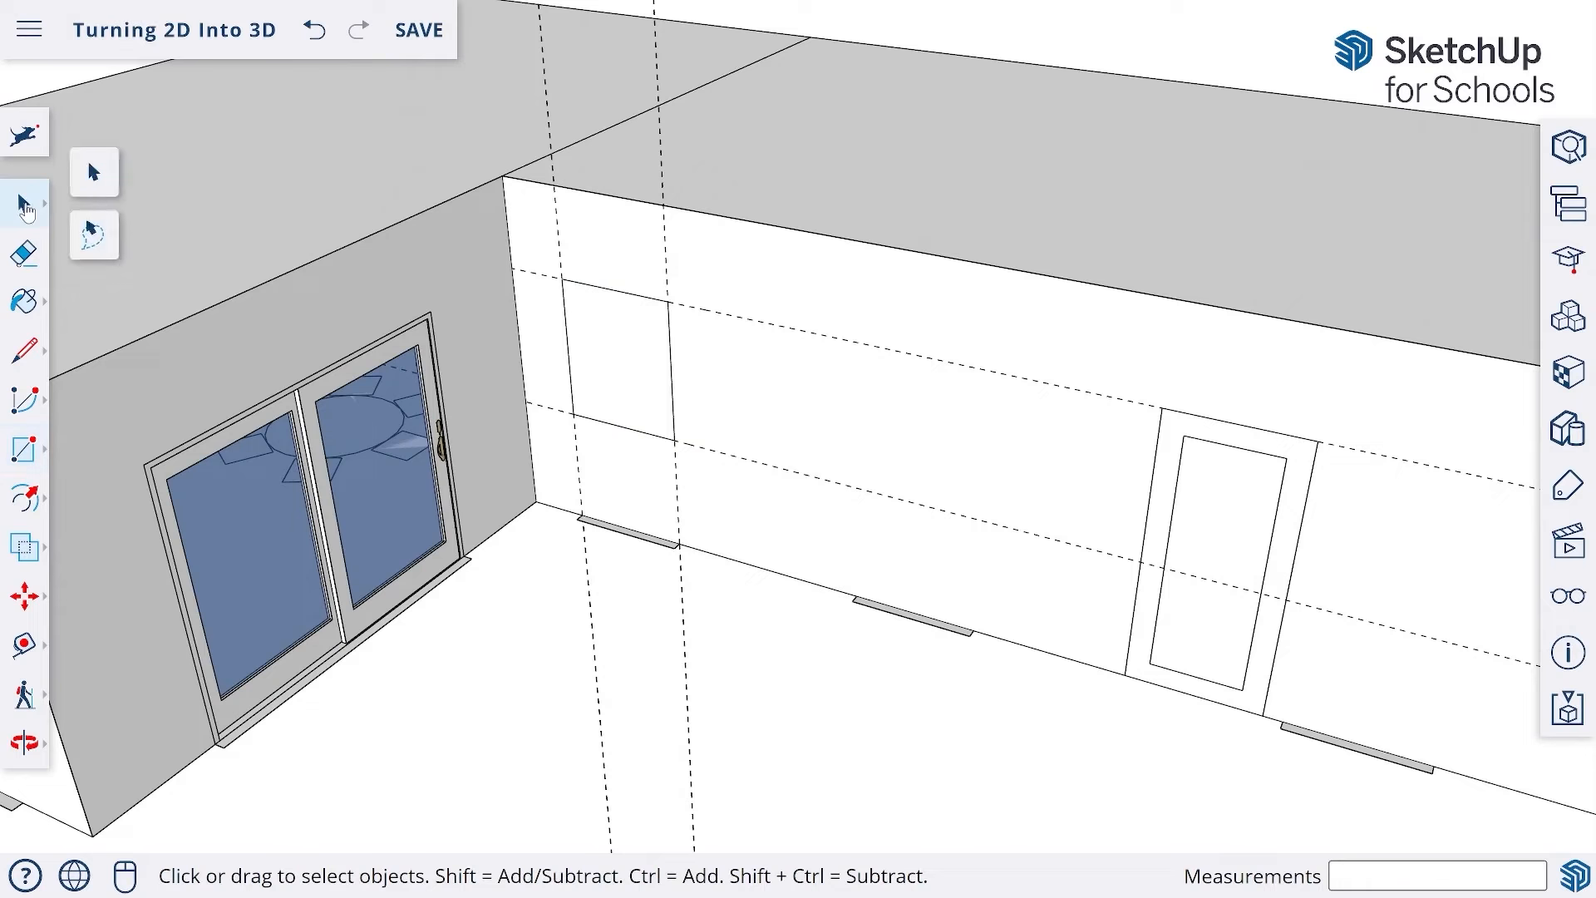
{"action": "left_click", "coordinate": [94, 172]}
{"action": "left_click", "coordinate": [598, 343]}
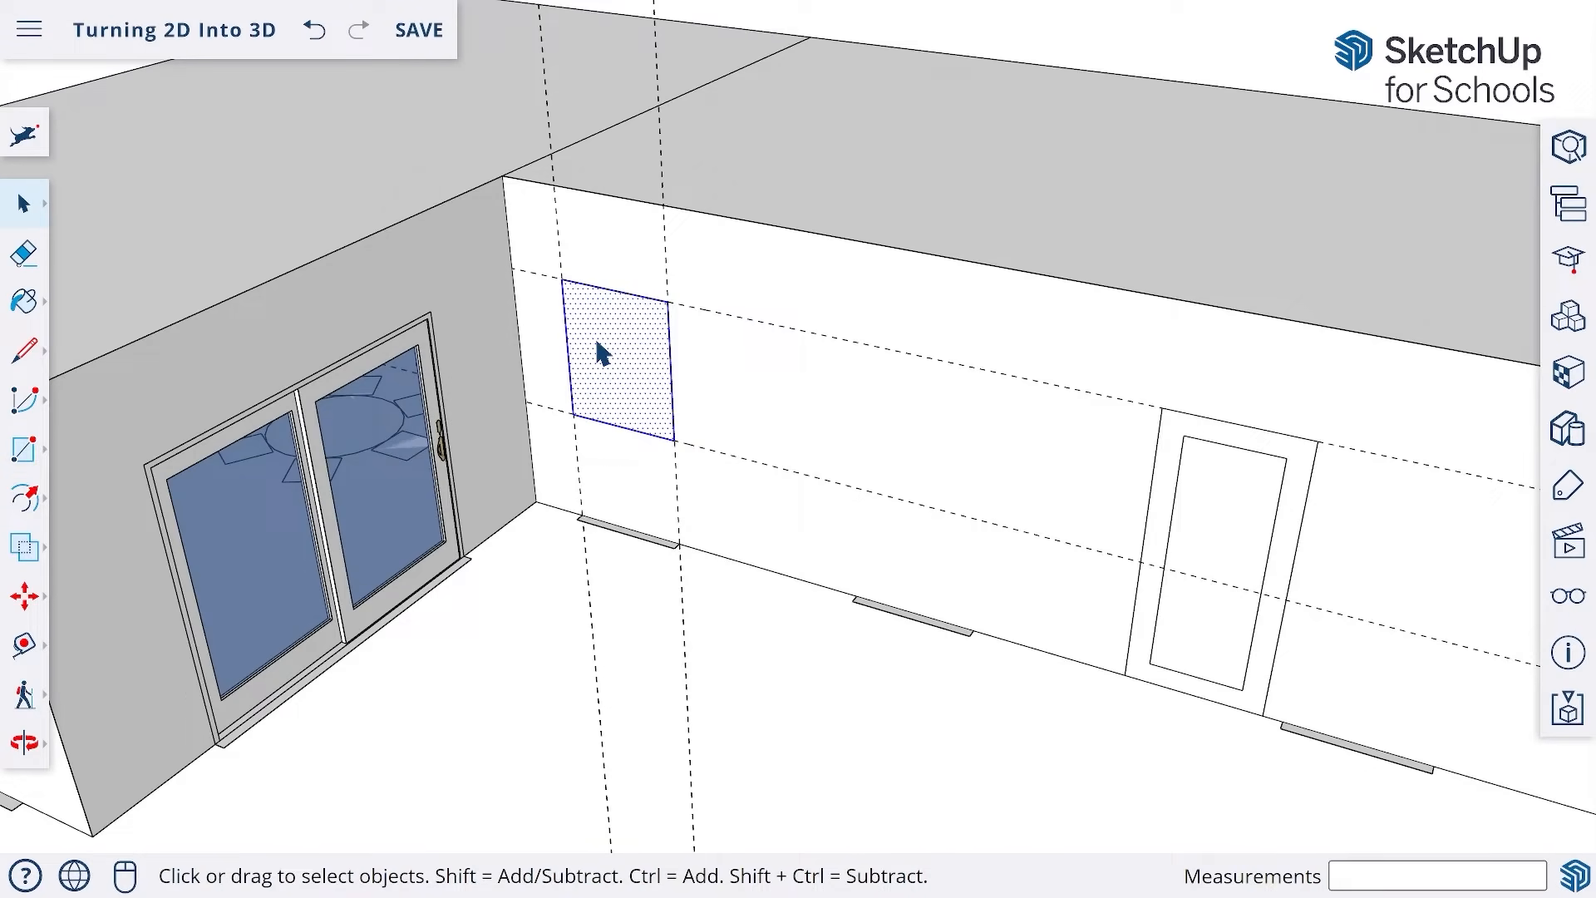
{"action": "right_click", "coordinate": [599, 347]}
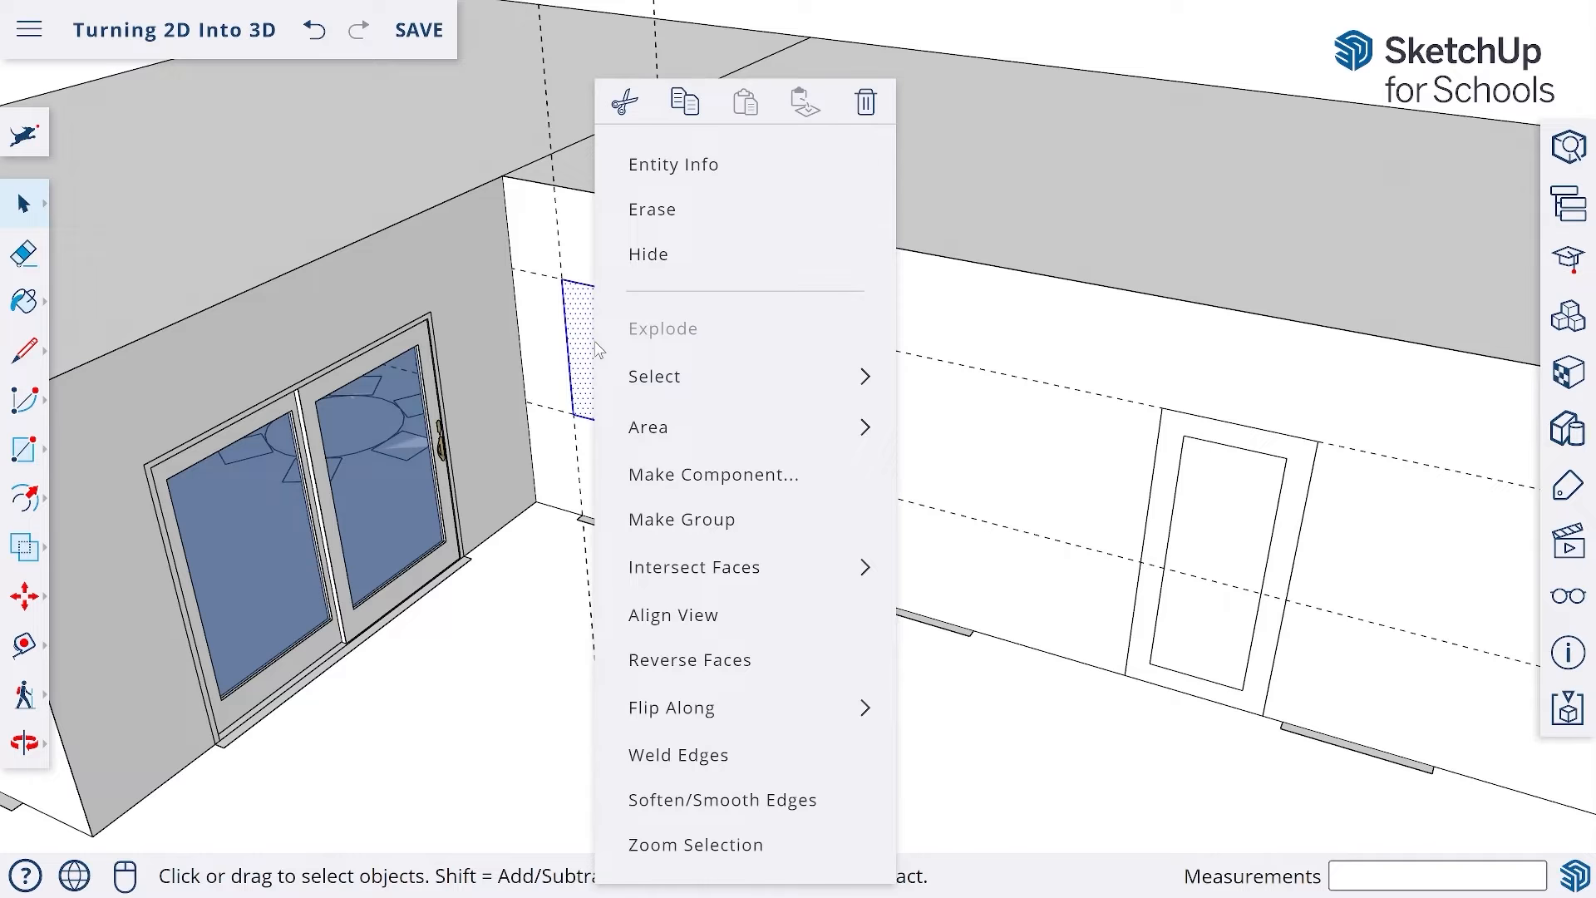
{"action": "left_click", "coordinate": [693, 491]}
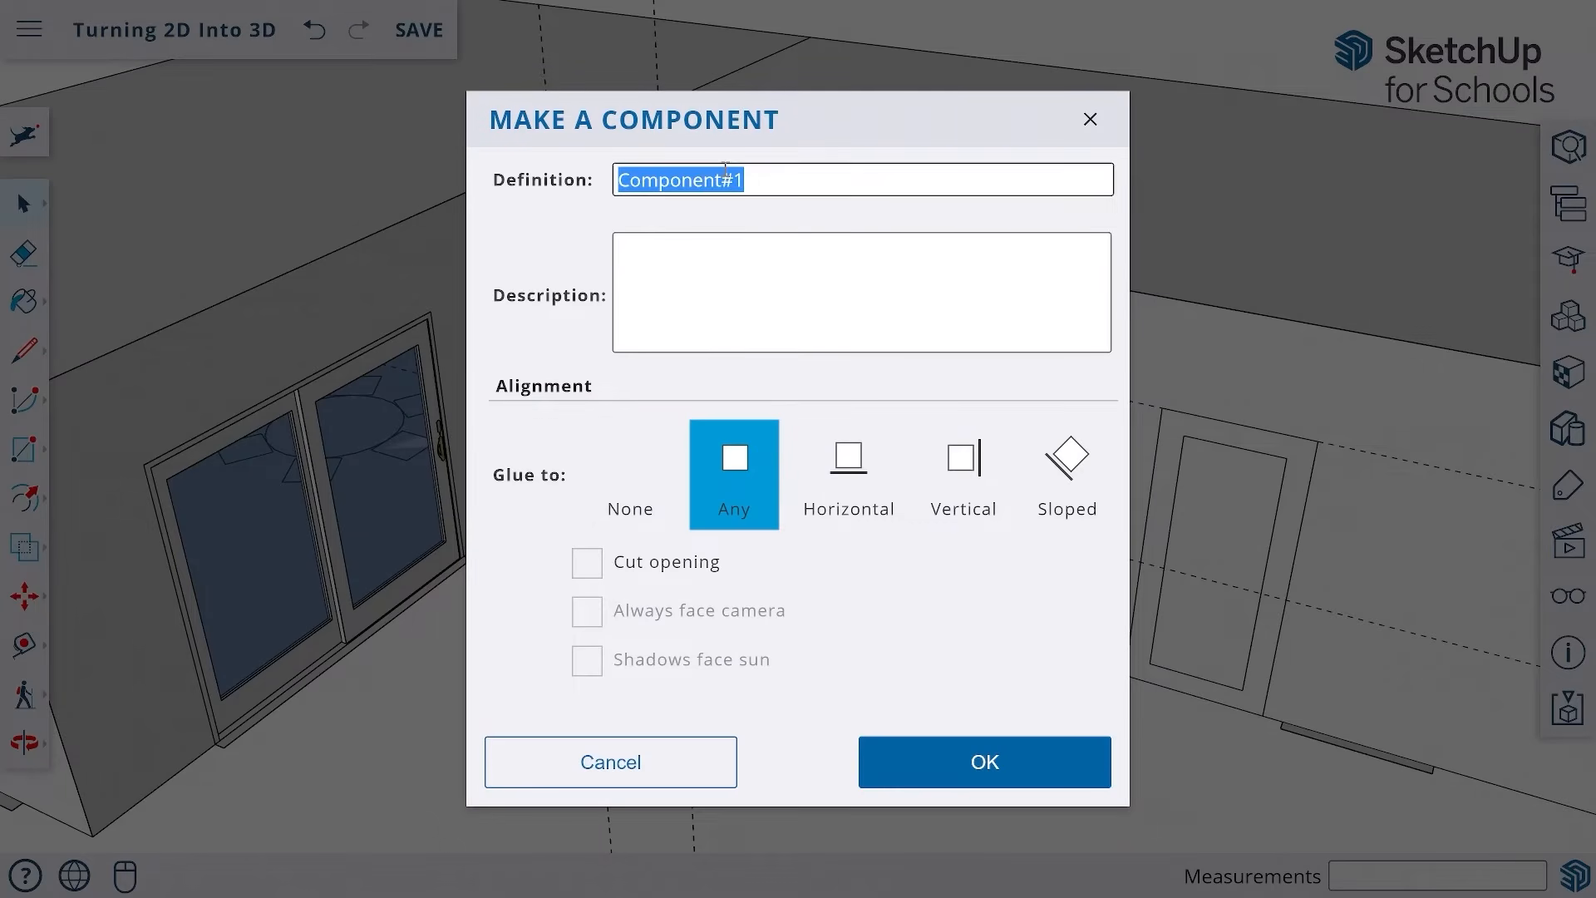
{"action": "type", "text": "36\""}
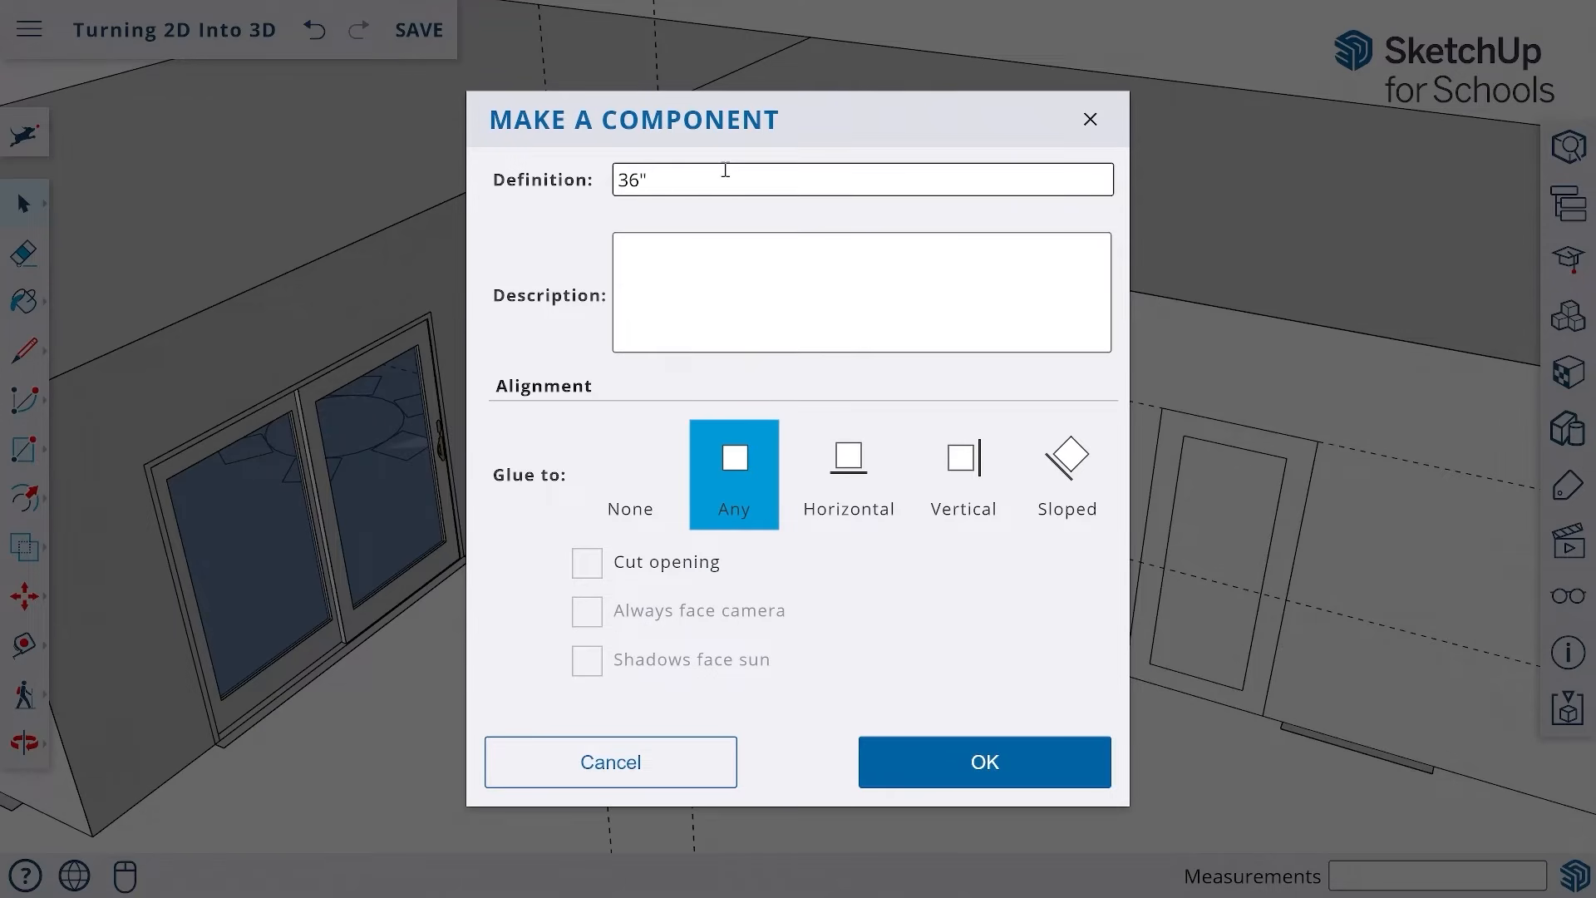
{"action": "type", "text": "\" window"}
{"action": "left_click", "coordinate": [587, 572]}
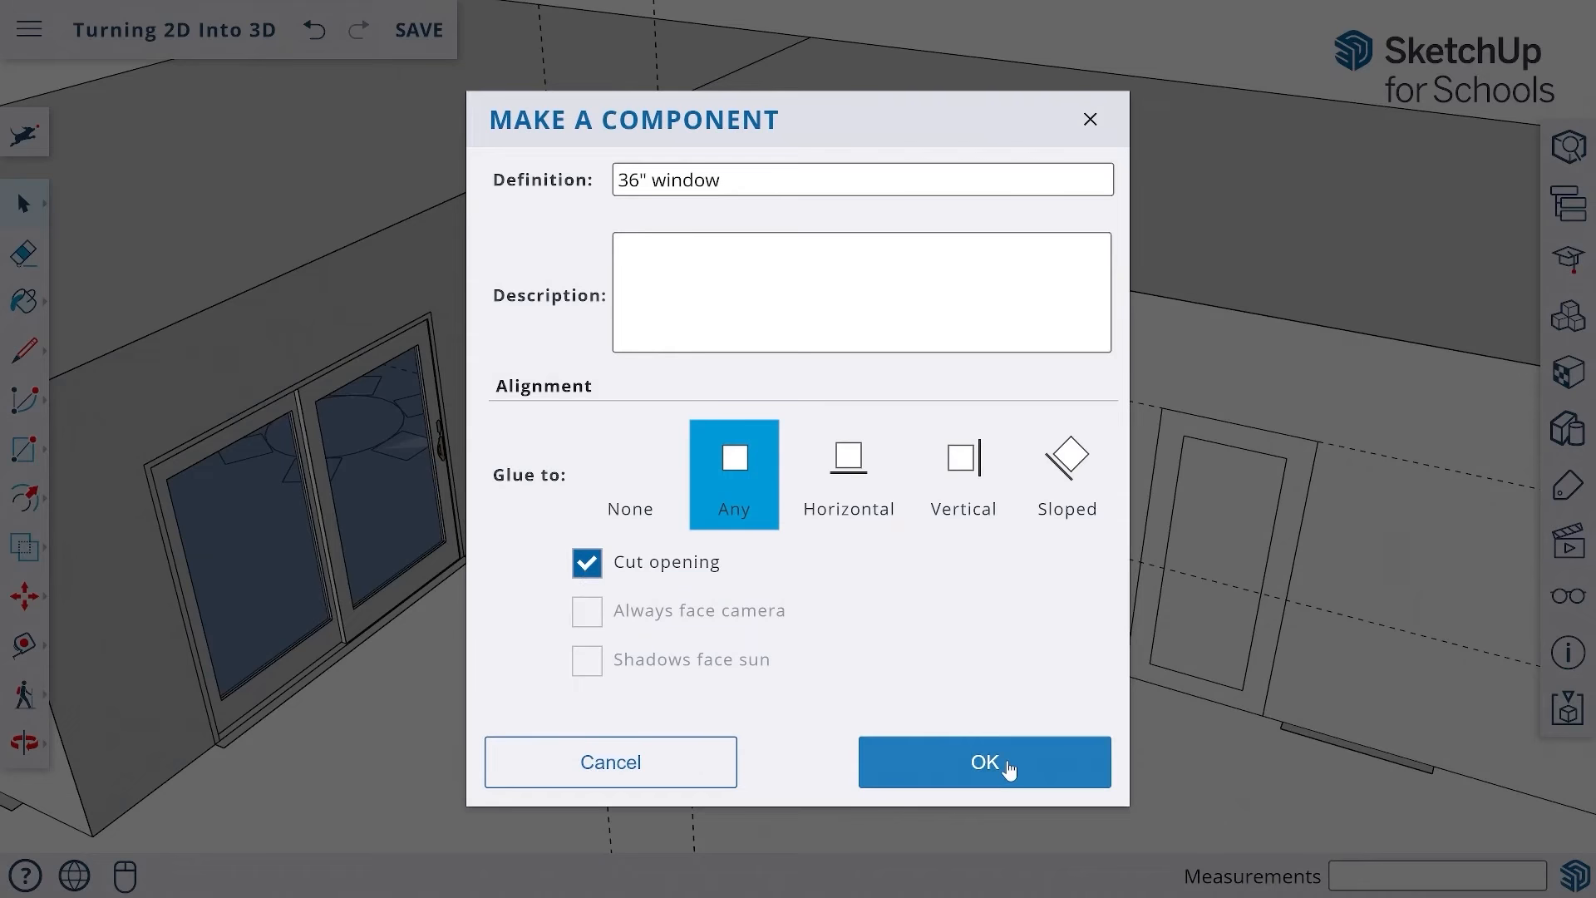
{"action": "left_click", "coordinate": [973, 770]}
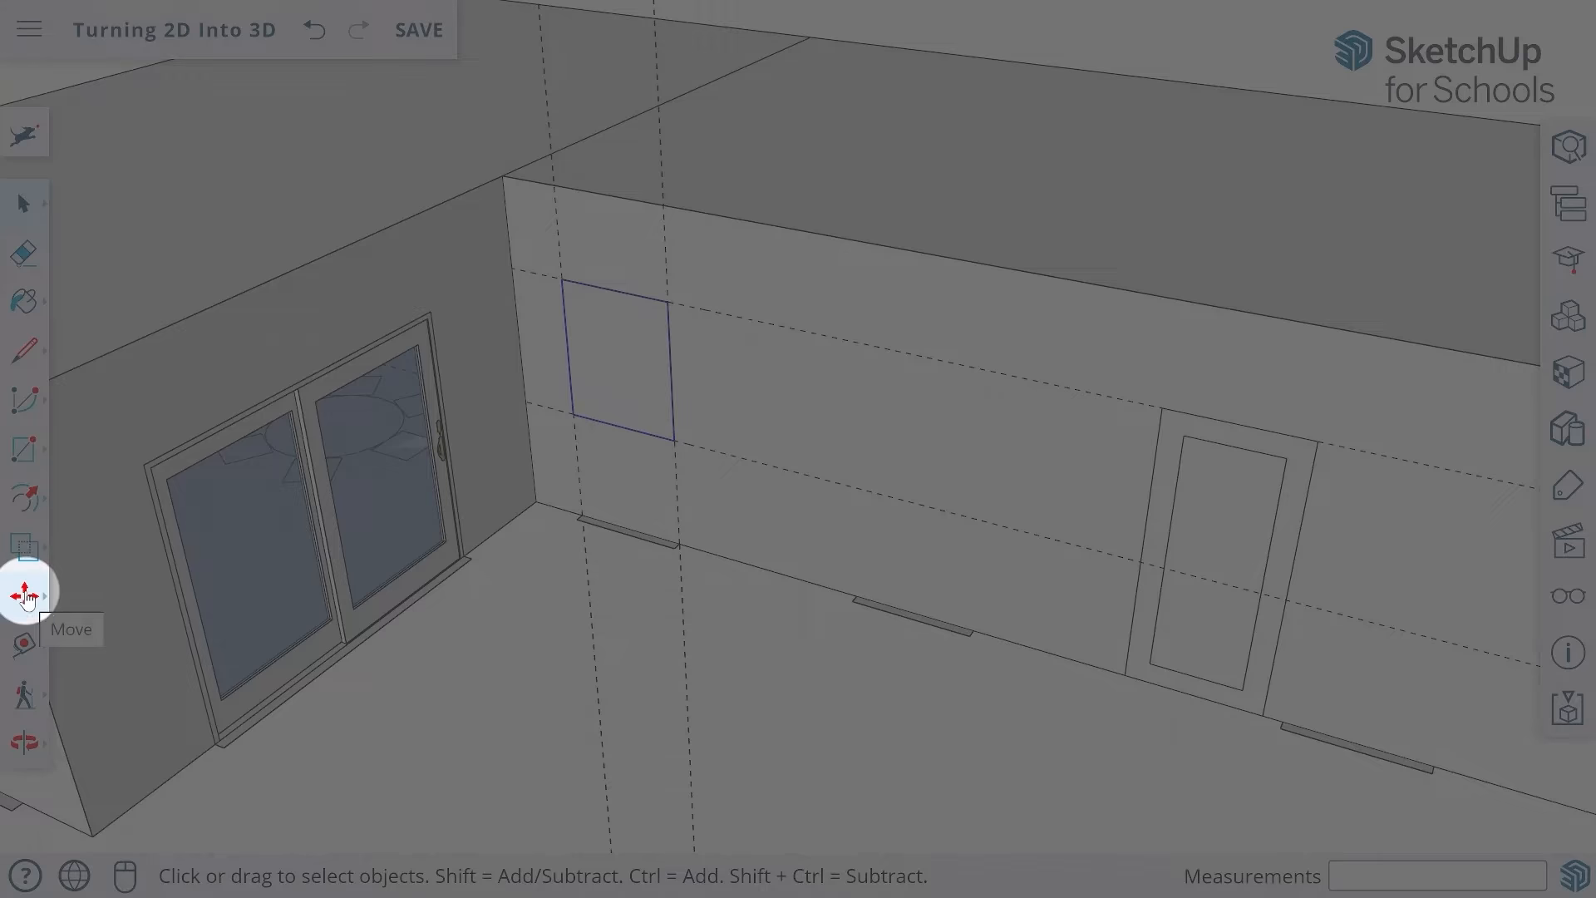
- Copy the 36" window component 8' along the wall, aligning its lower corner with the start of the second window mark
{"action": "left_click", "coordinate": [25, 596]}
{"action": "key", "text": "ctrl"}
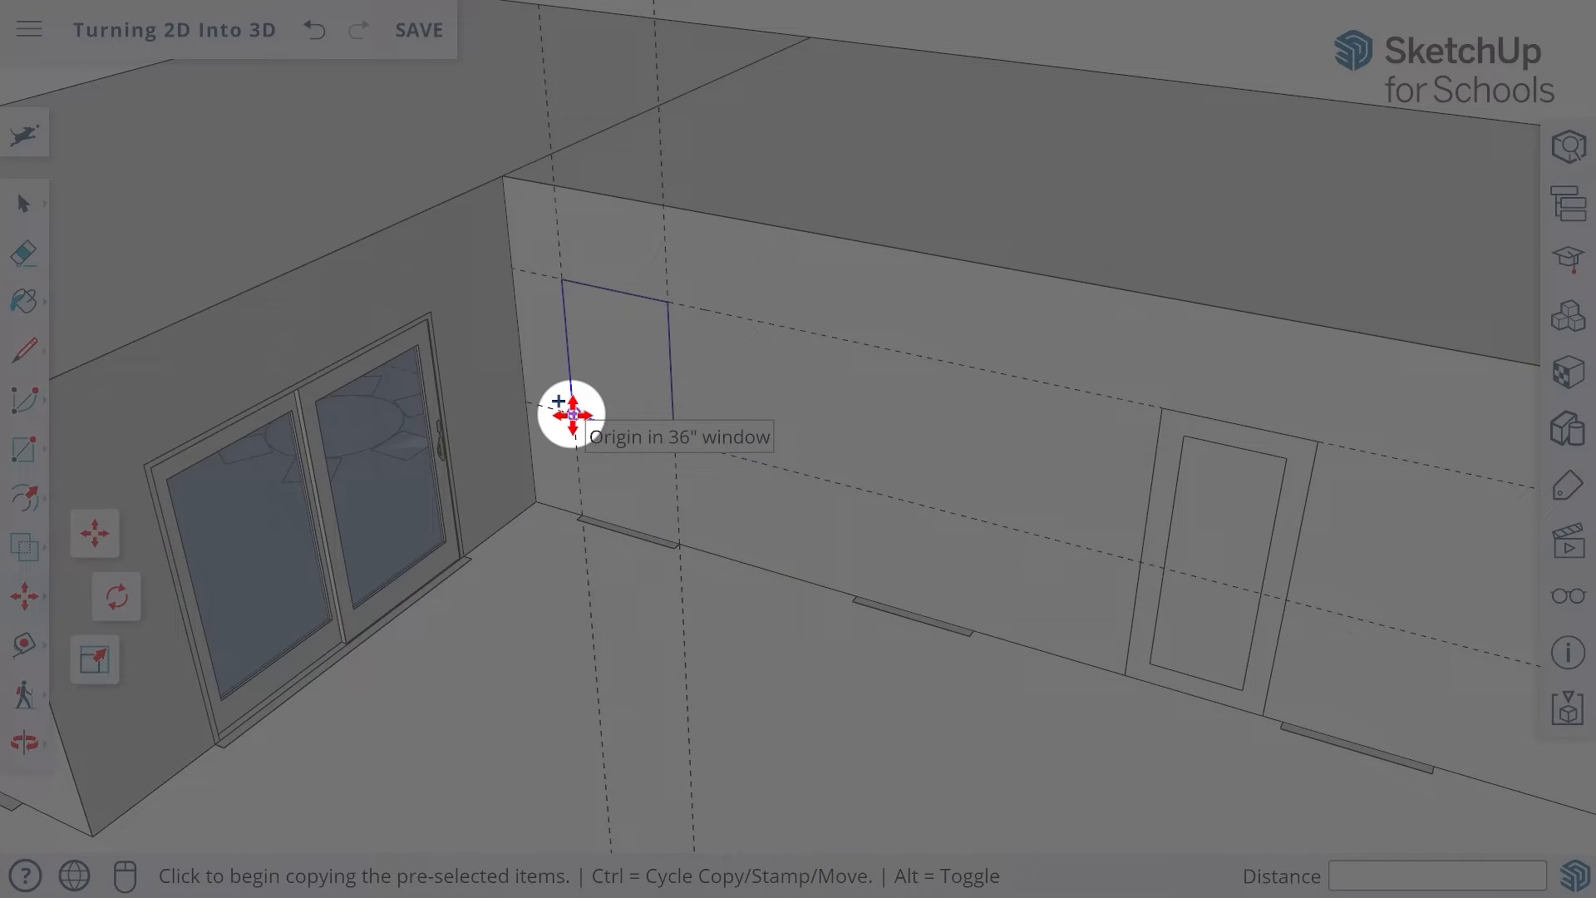
{"action": "left_click", "coordinate": [572, 414]}
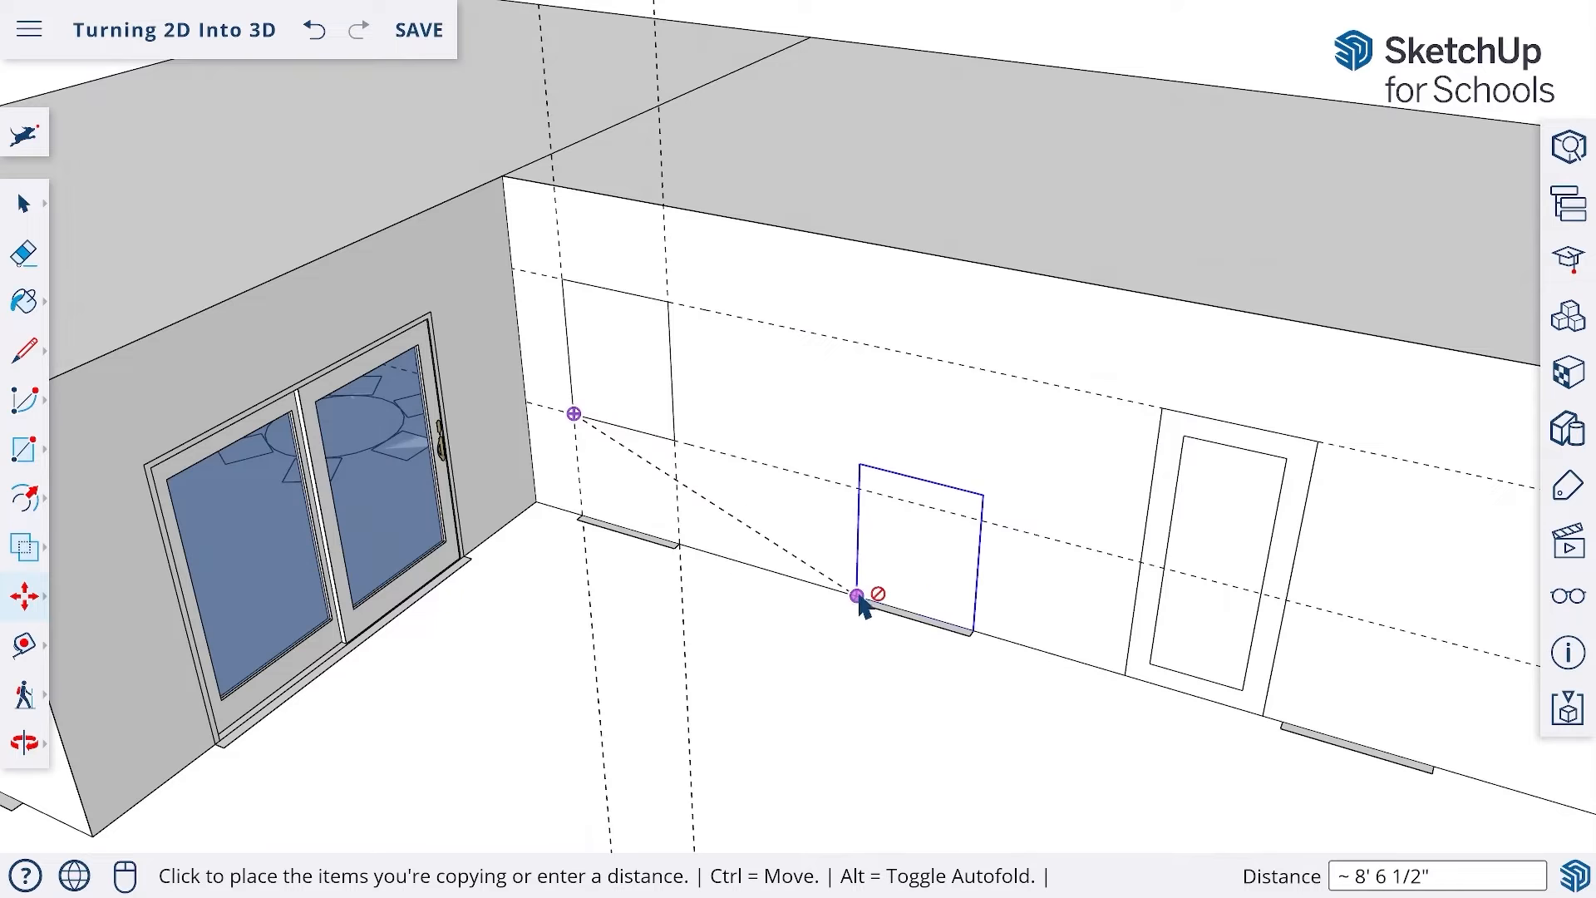
{"action": "scroll", "coordinate": [858, 596], "scroll_direction": "up", "scroll_amount": 2}
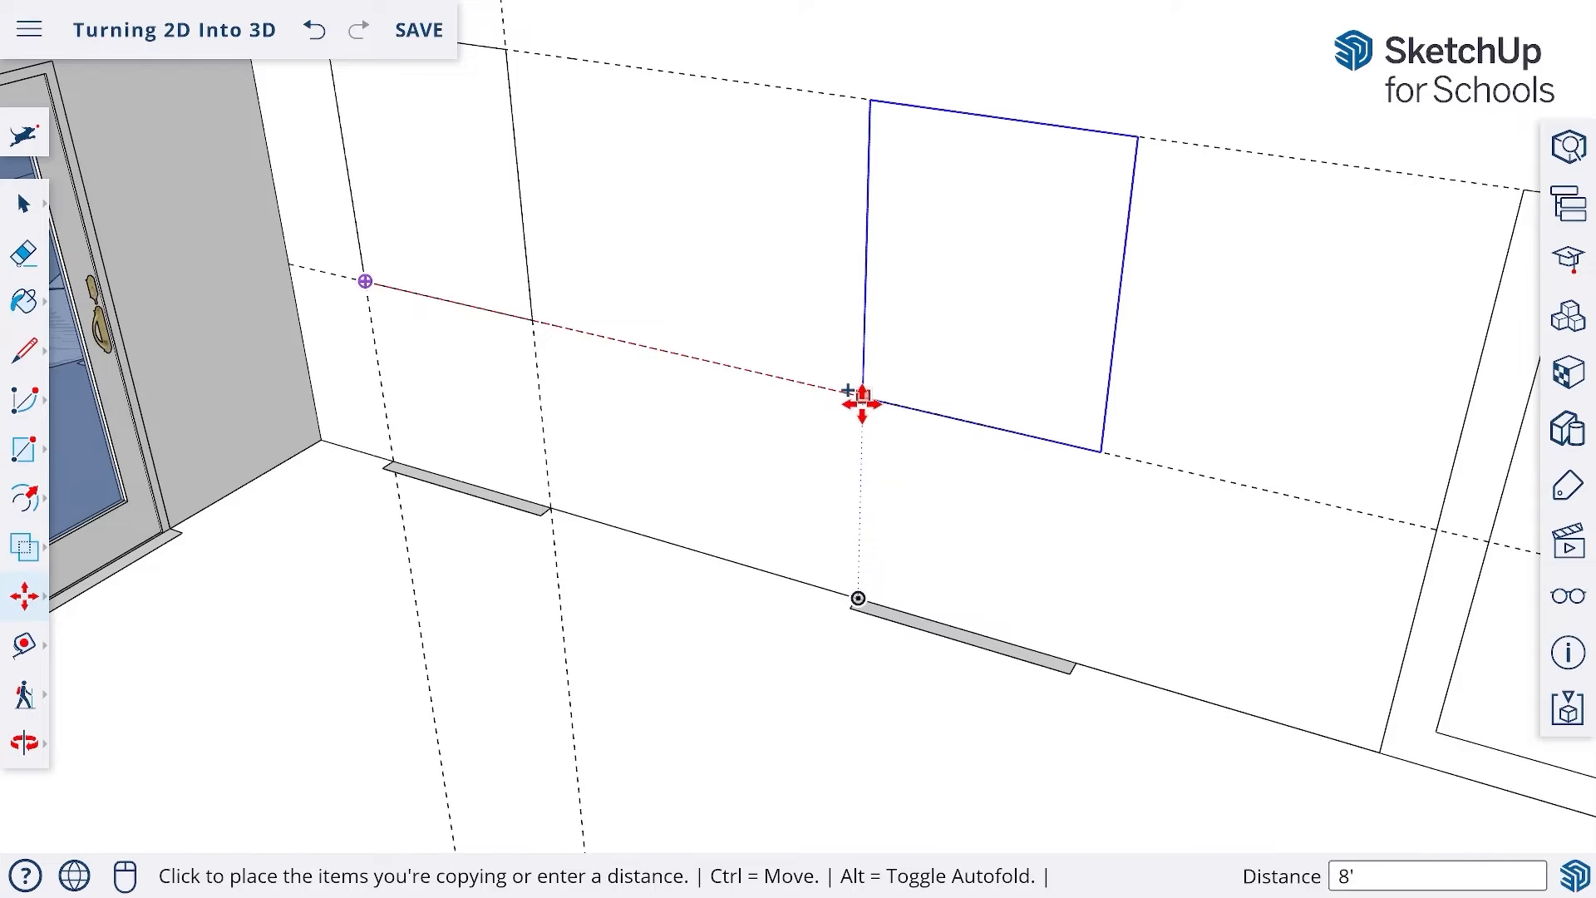
{"action": "left_click", "coordinate": [861, 401]}
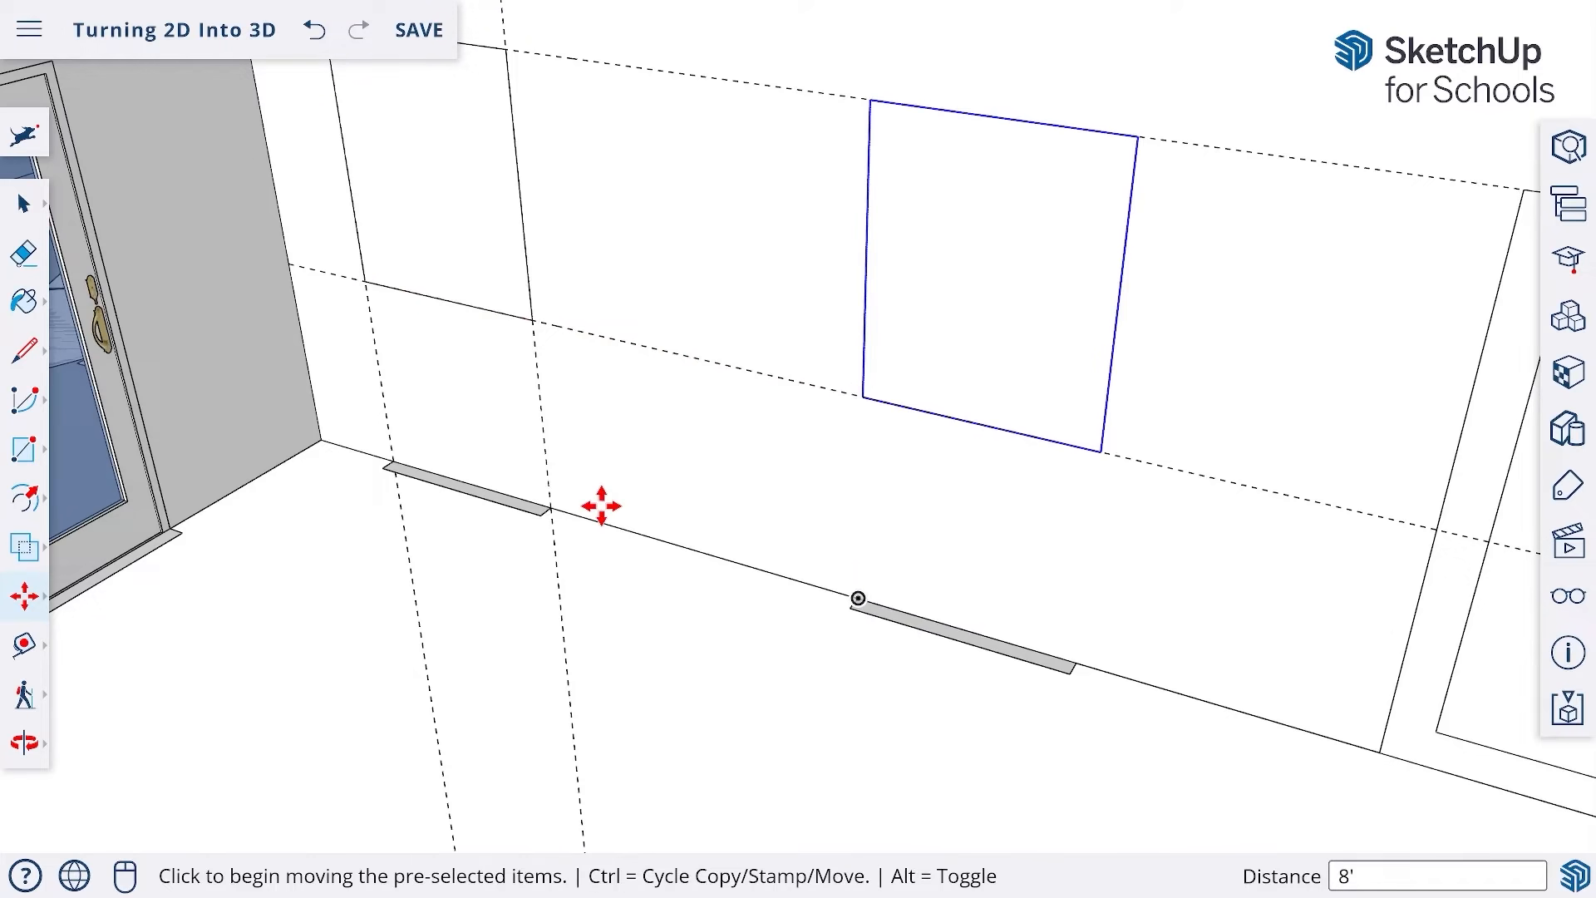
- Copy the second window 10' along the red axis, aligning it with the start of the window mark beyond the door
{"action": "key", "text": "o"}
{"action": "left_click_drag", "start_coordinate": [1034, 534], "coordinate": [777, 478]}
{"action": "middle_click_drag", "start_coordinate": [777, 478], "coordinate": [899, 667]}
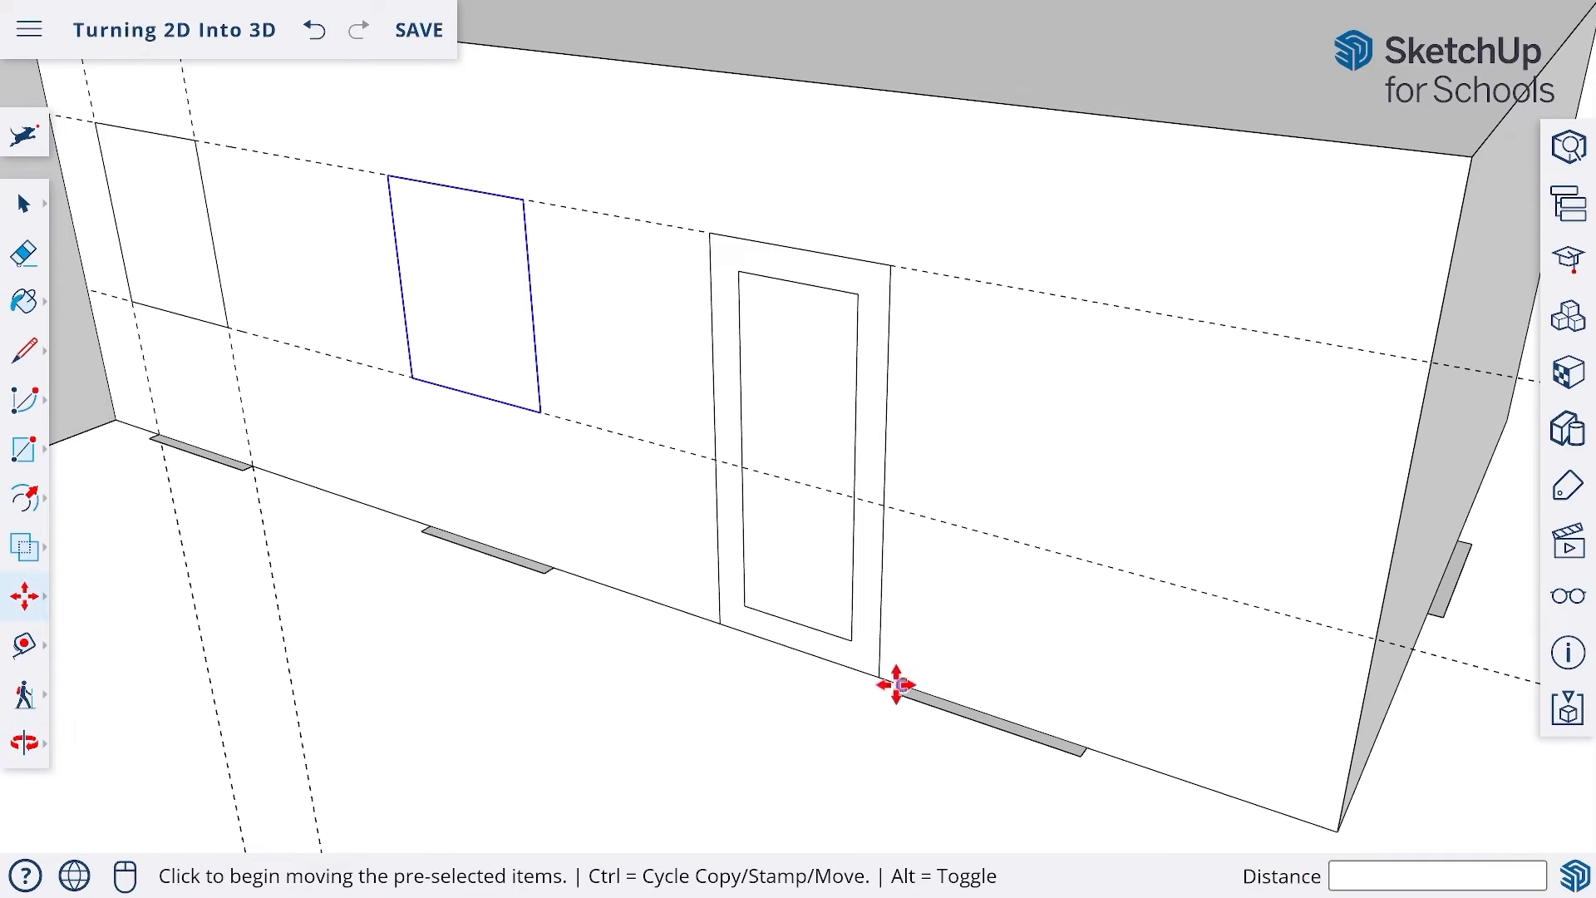
{"action": "key", "text": "ctrl"}
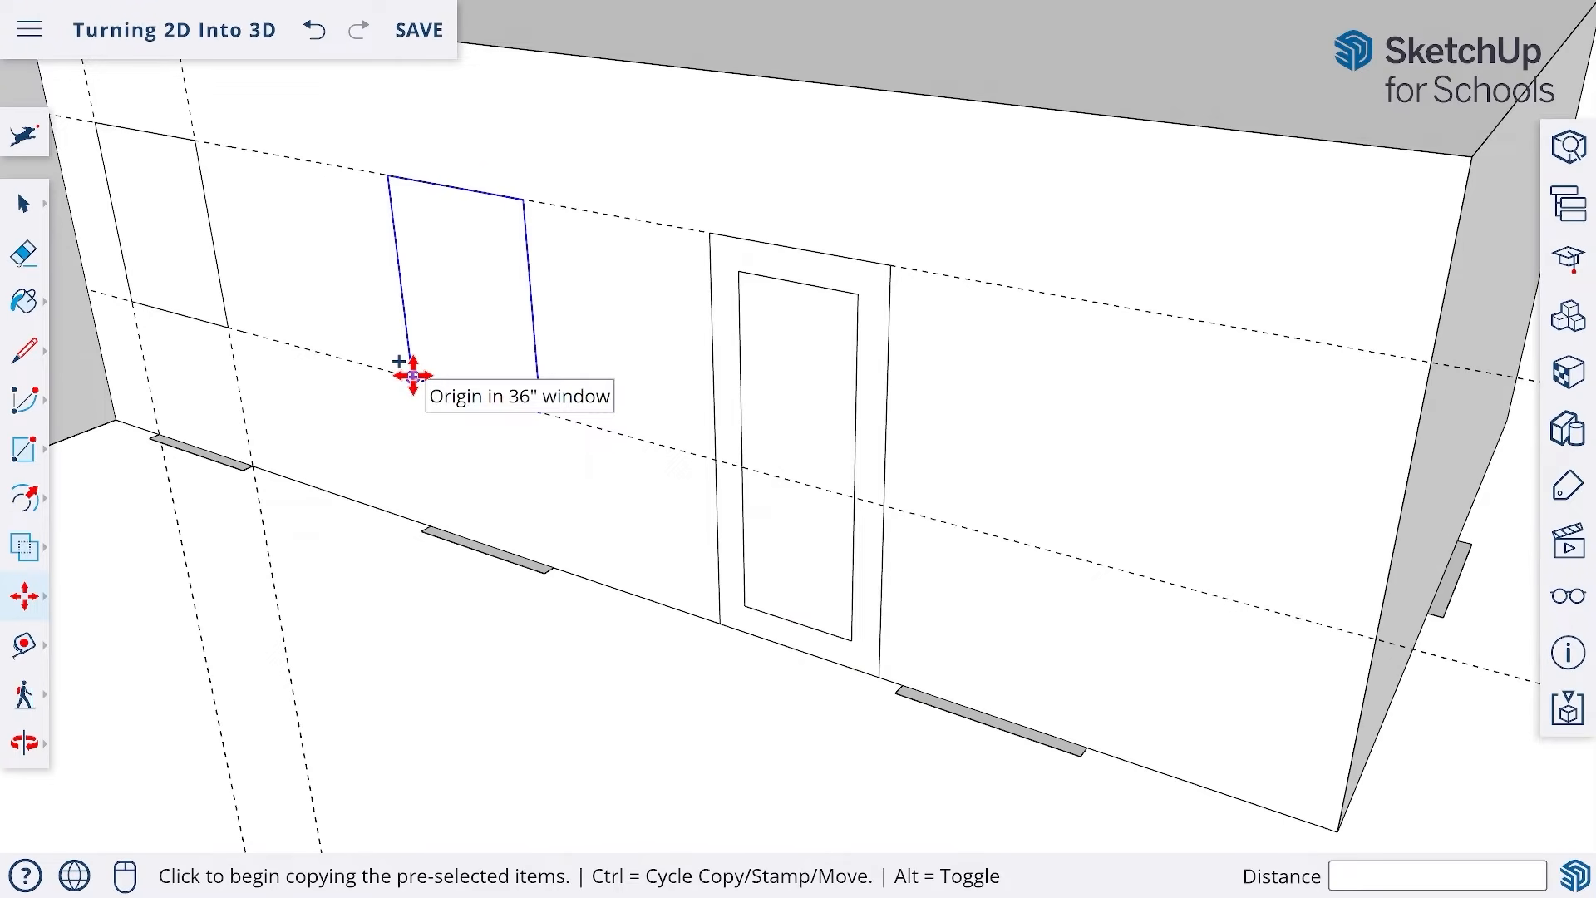
{"action": "left_click", "coordinate": [413, 379]}
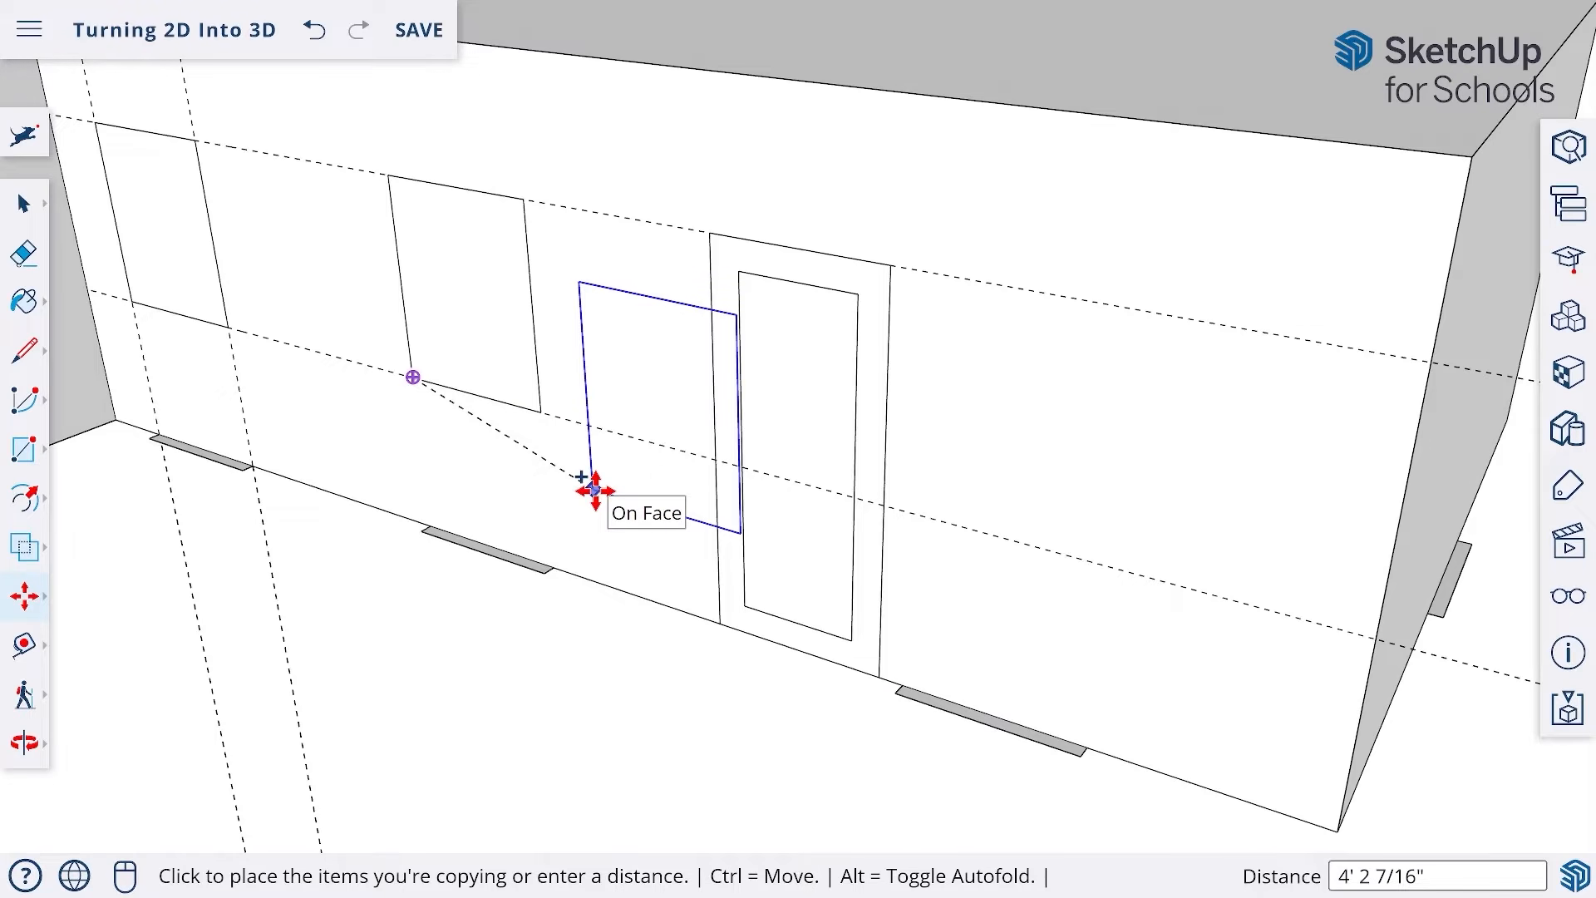
{"action": "key", "text": "Right"}
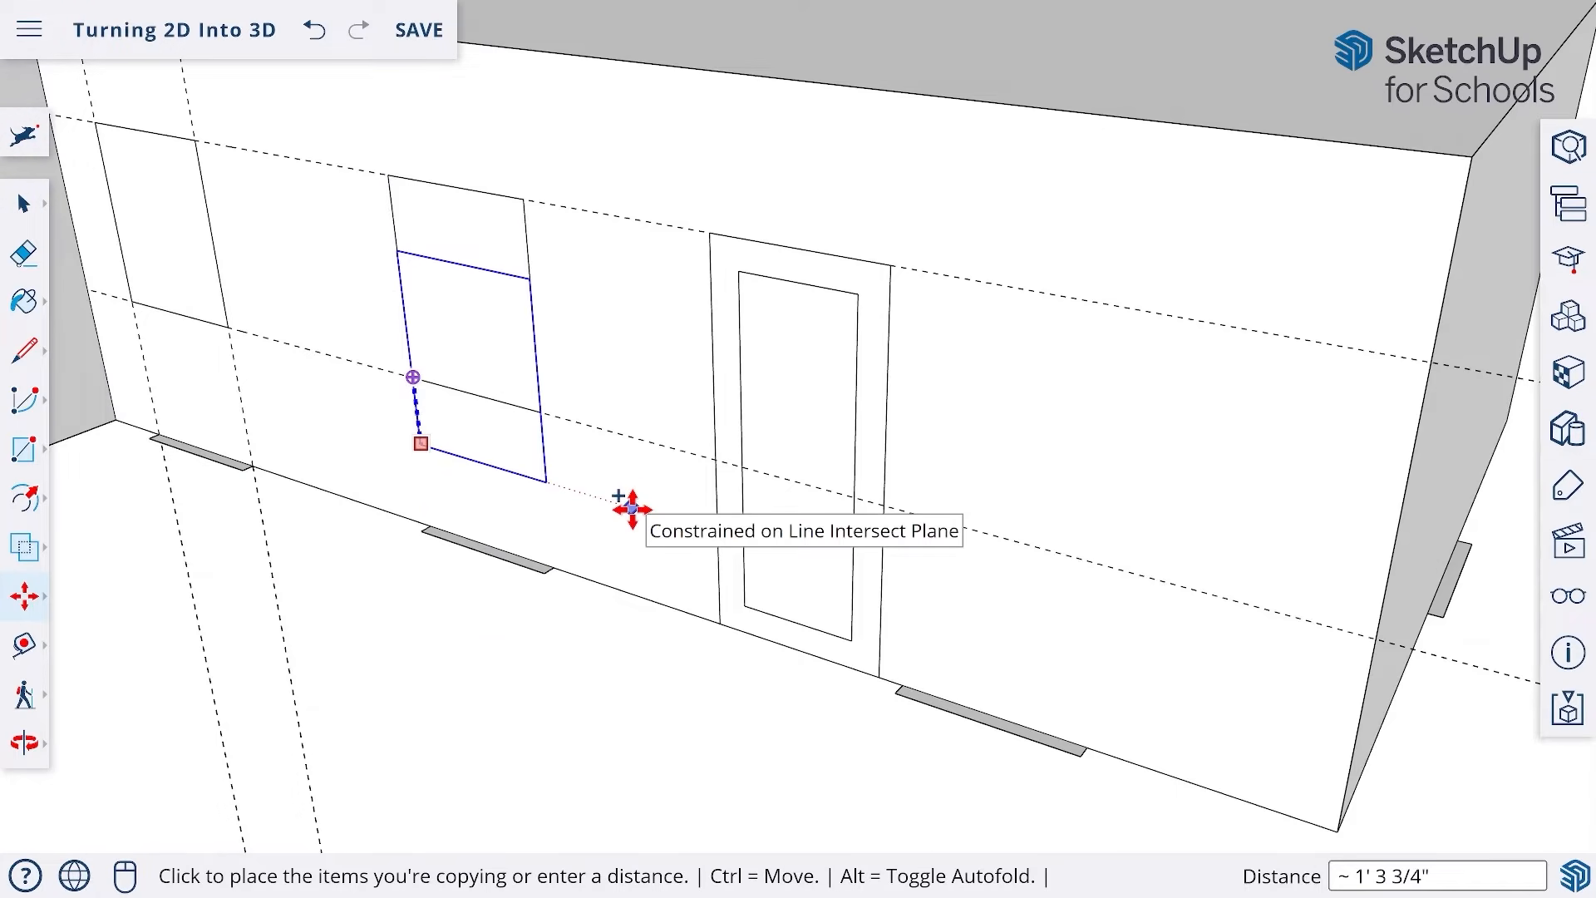
{"action": "key", "text": "Right"}
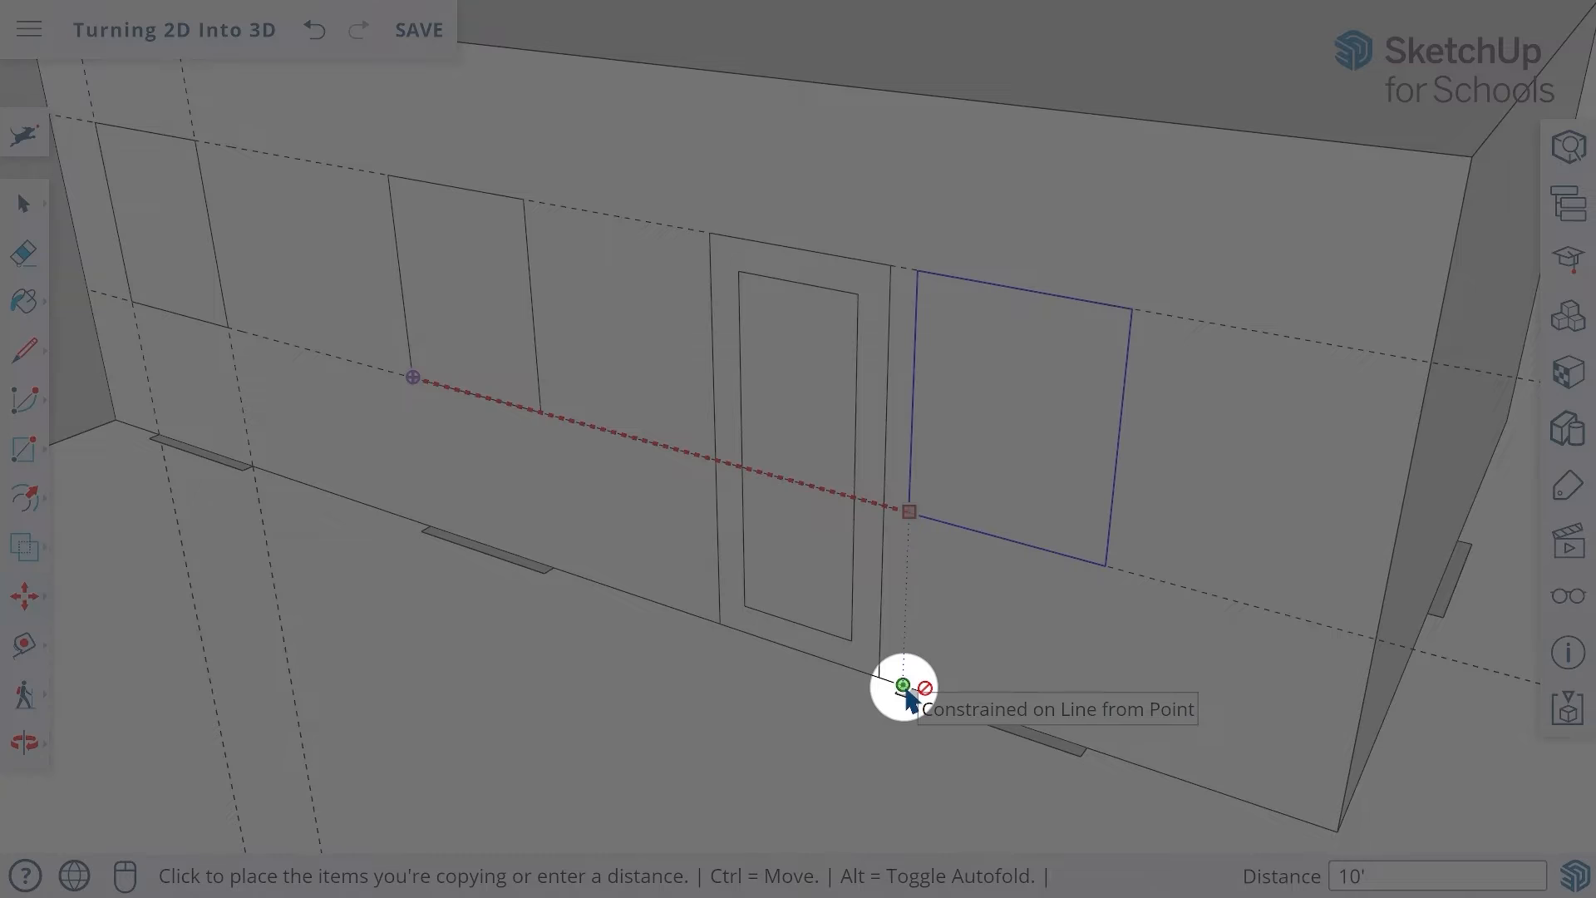
{"action": "left_click", "coordinate": [904, 688]}
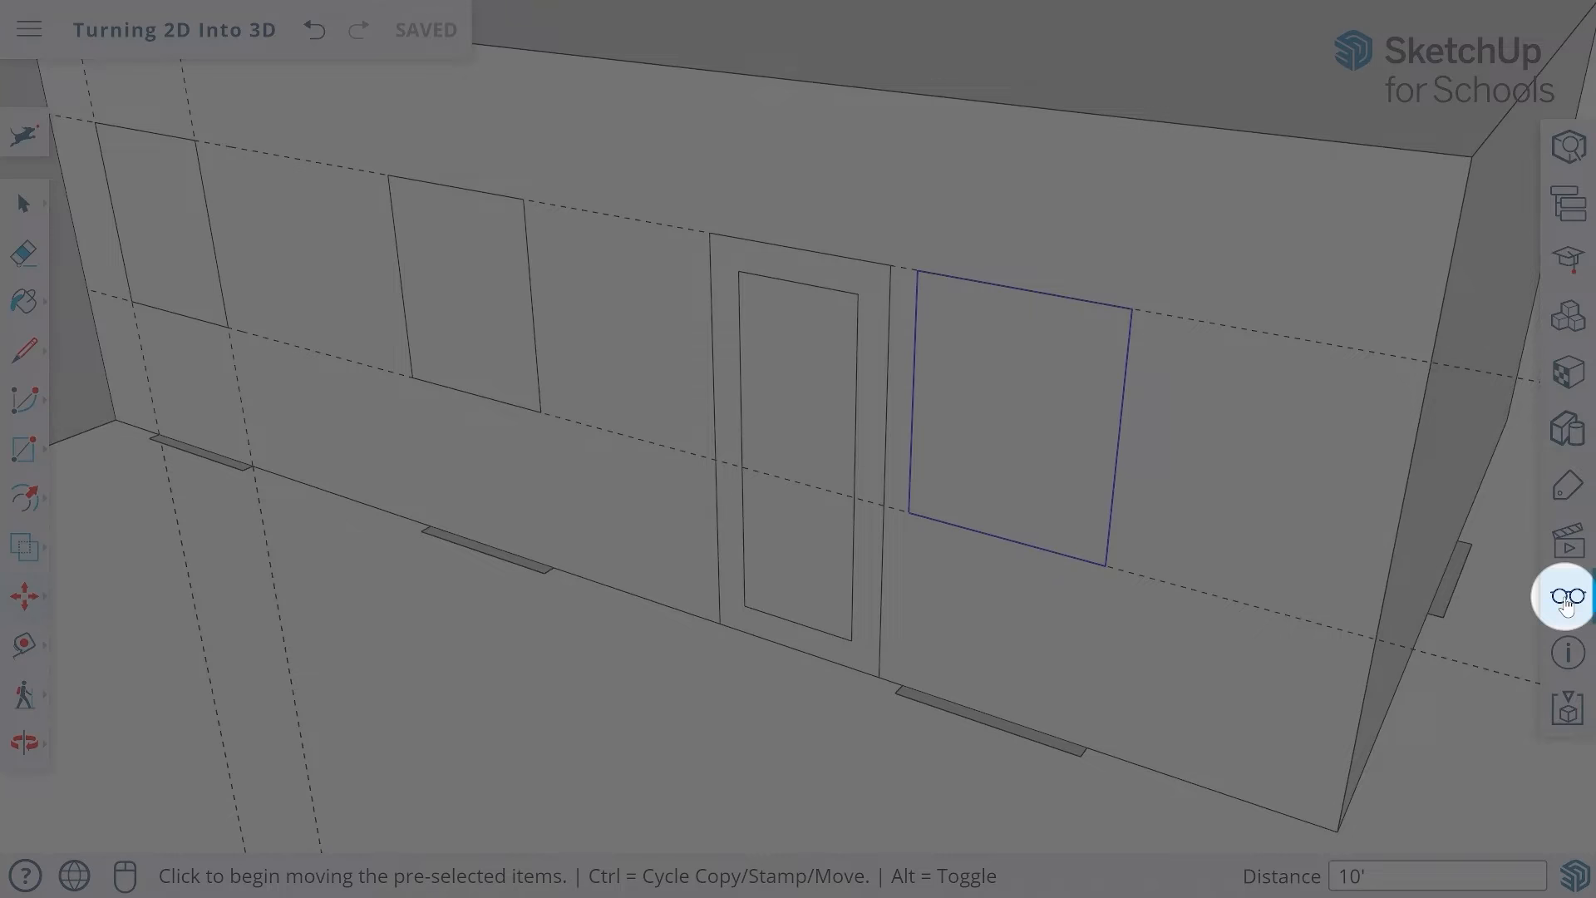
- Delete all guides from the model and bring the adjoining blank end wall into view
{"action": "left_click", "coordinate": [1568, 598]}
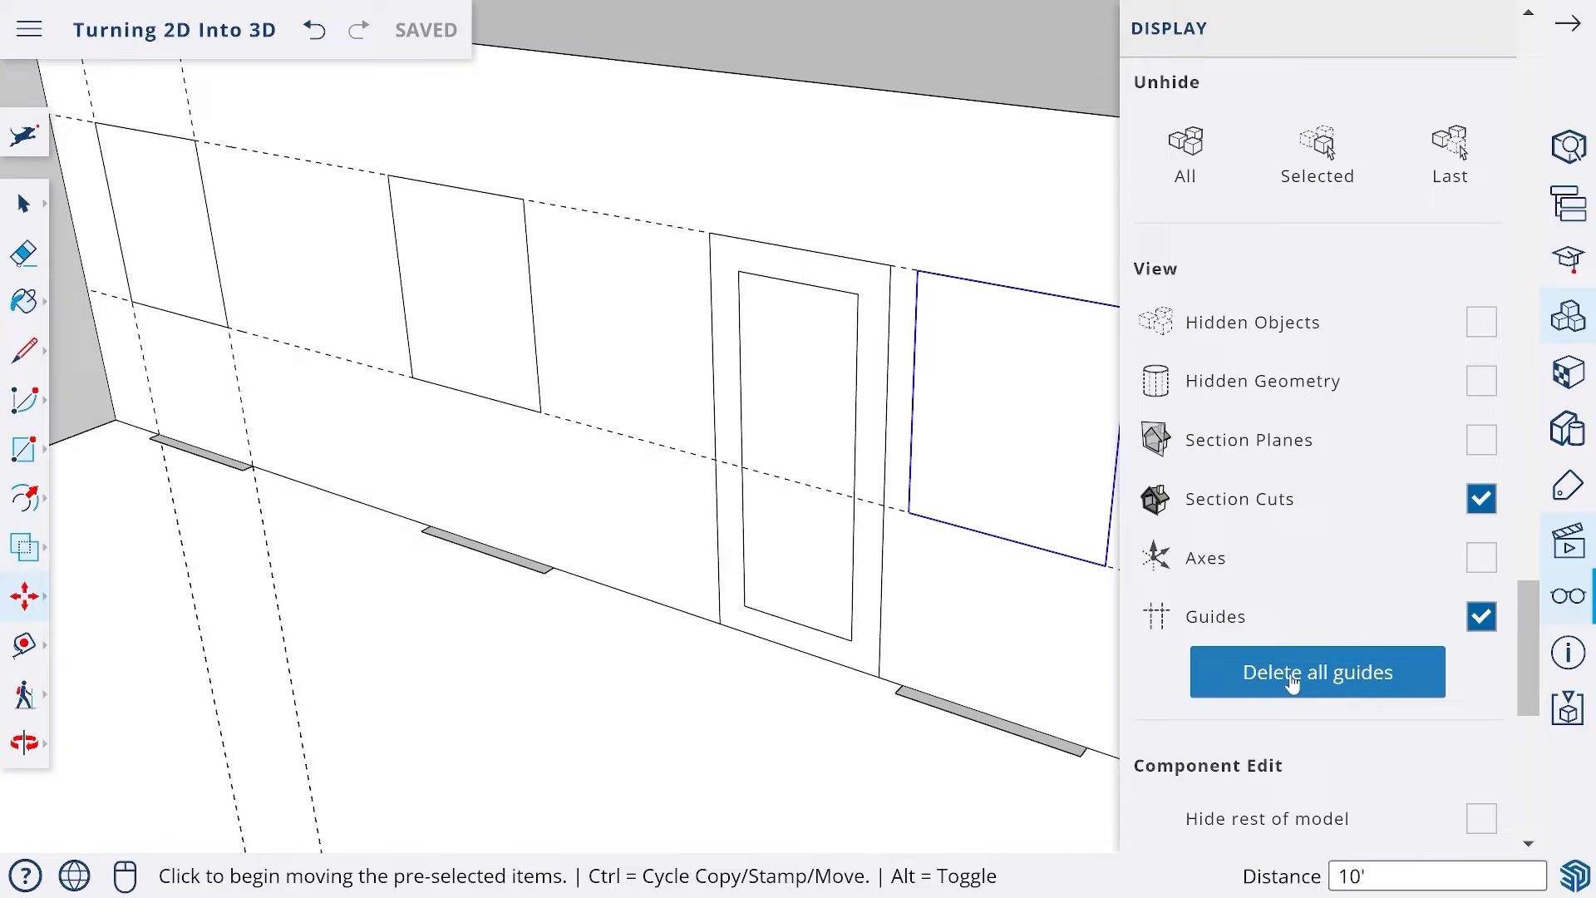
{"action": "left_click", "coordinate": [1291, 671]}
{"action": "middle_click_drag", "start_coordinate": [1006, 624], "coordinate": [602, 638]}
{"action": "mouse_move", "coordinate": [746, 616]}
{"action": "middle_mouse_down"}
{"action": "mouse_move", "coordinate": [724, 646]}
{"action": "mouse_move", "coordinate": [759, 620]}
{"action": "middle_mouse_up"}
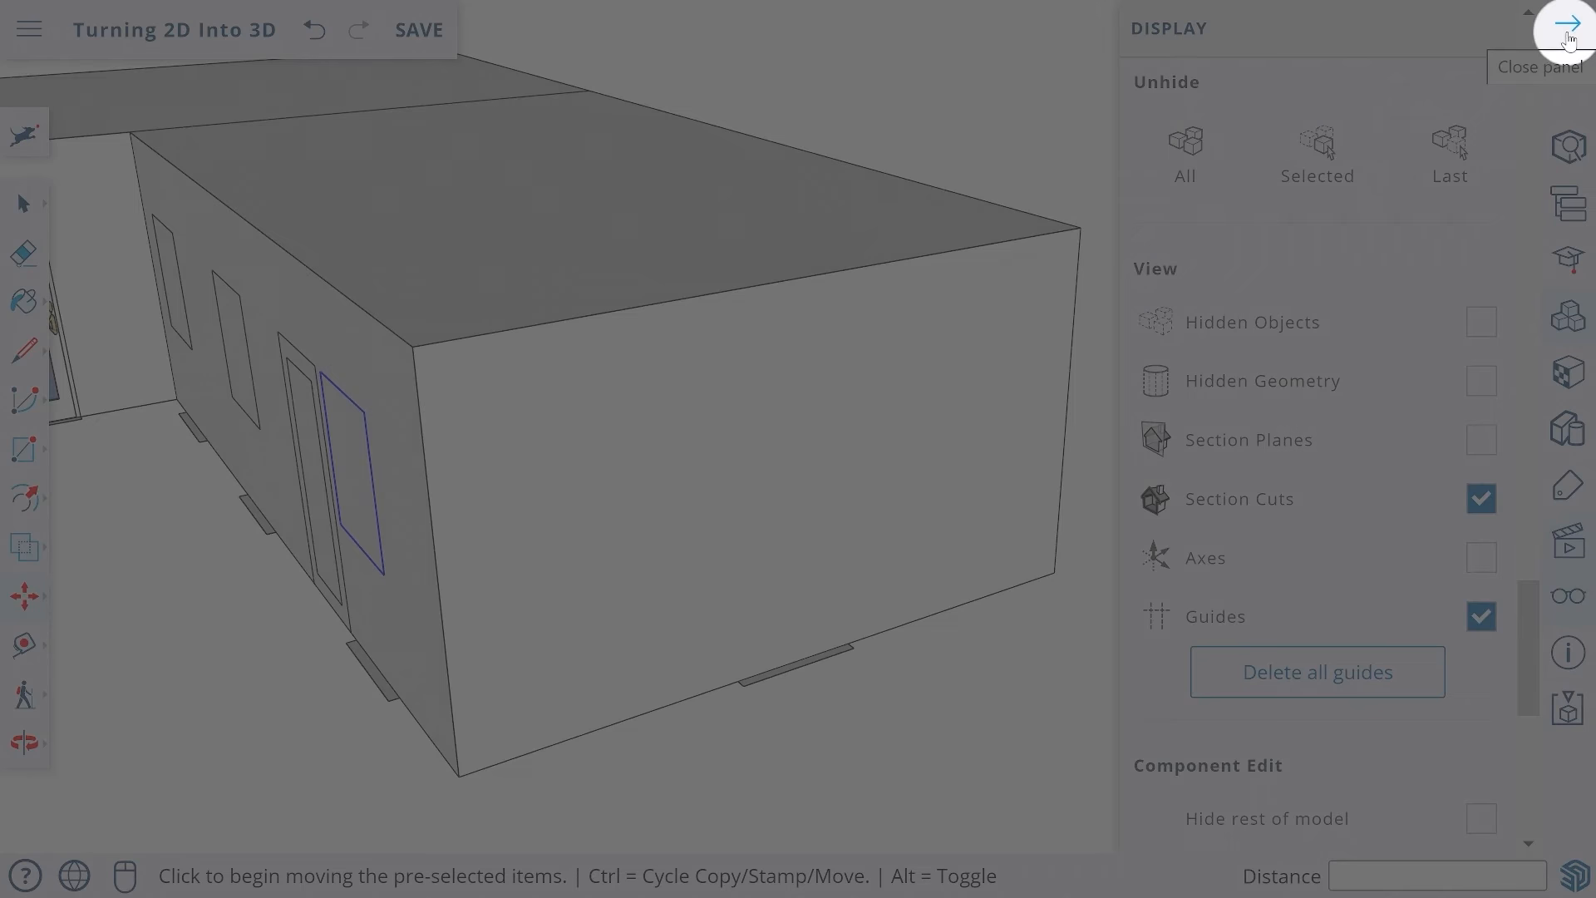
{"action": "left_click", "coordinate": [1568, 28]}
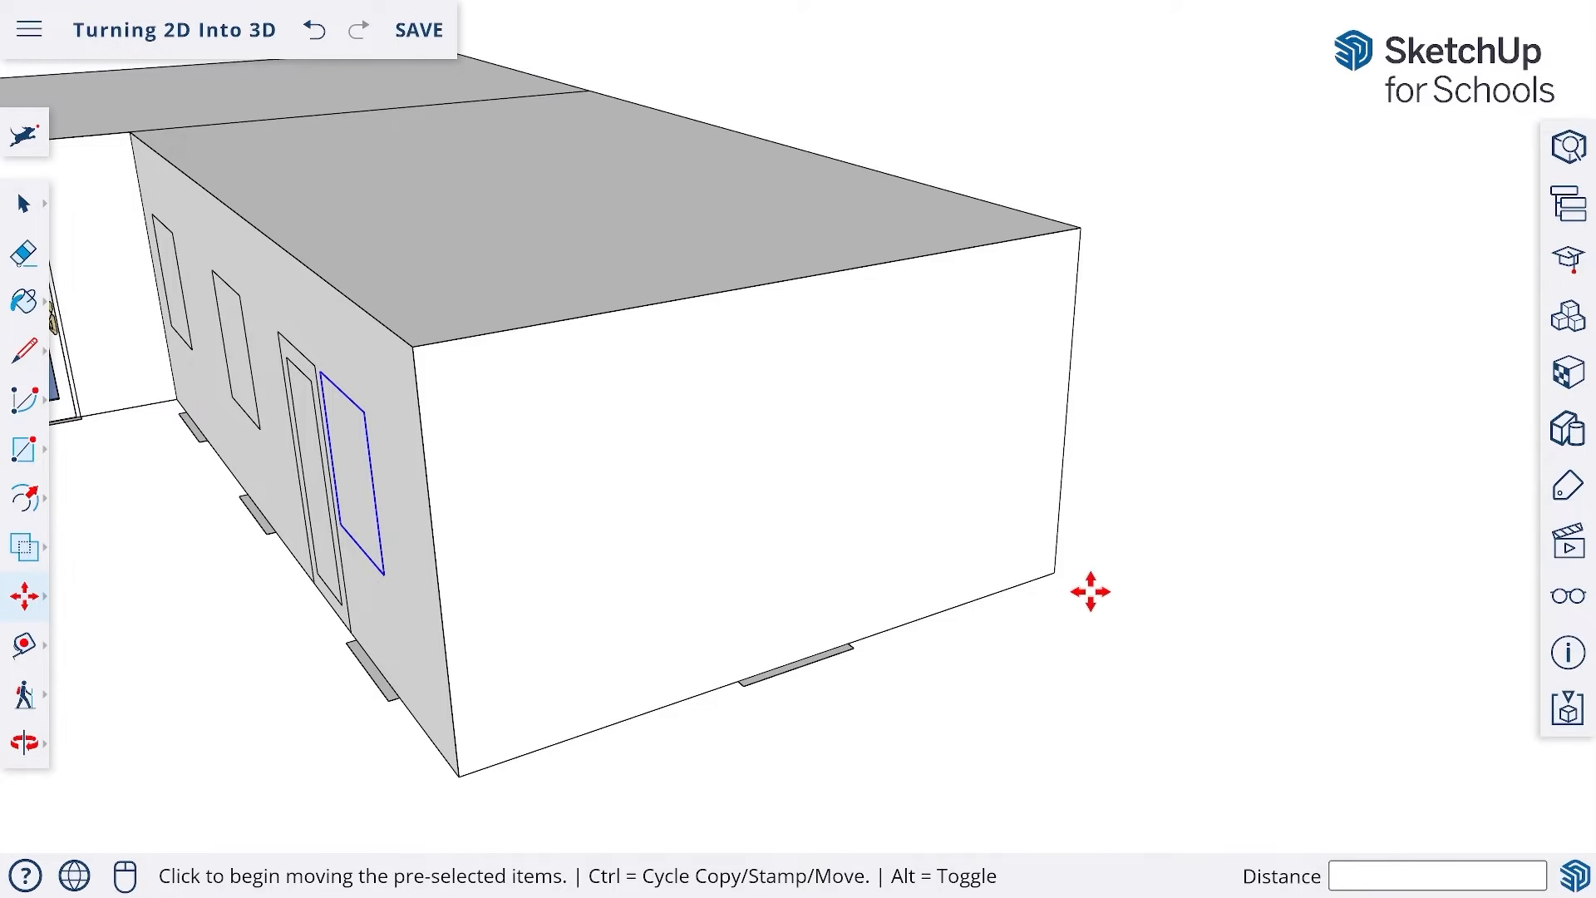
- Place a horizontal guide 36 inches above the bottom edge of the end wall
{"action": "left_click", "coordinate": [38, 652]}
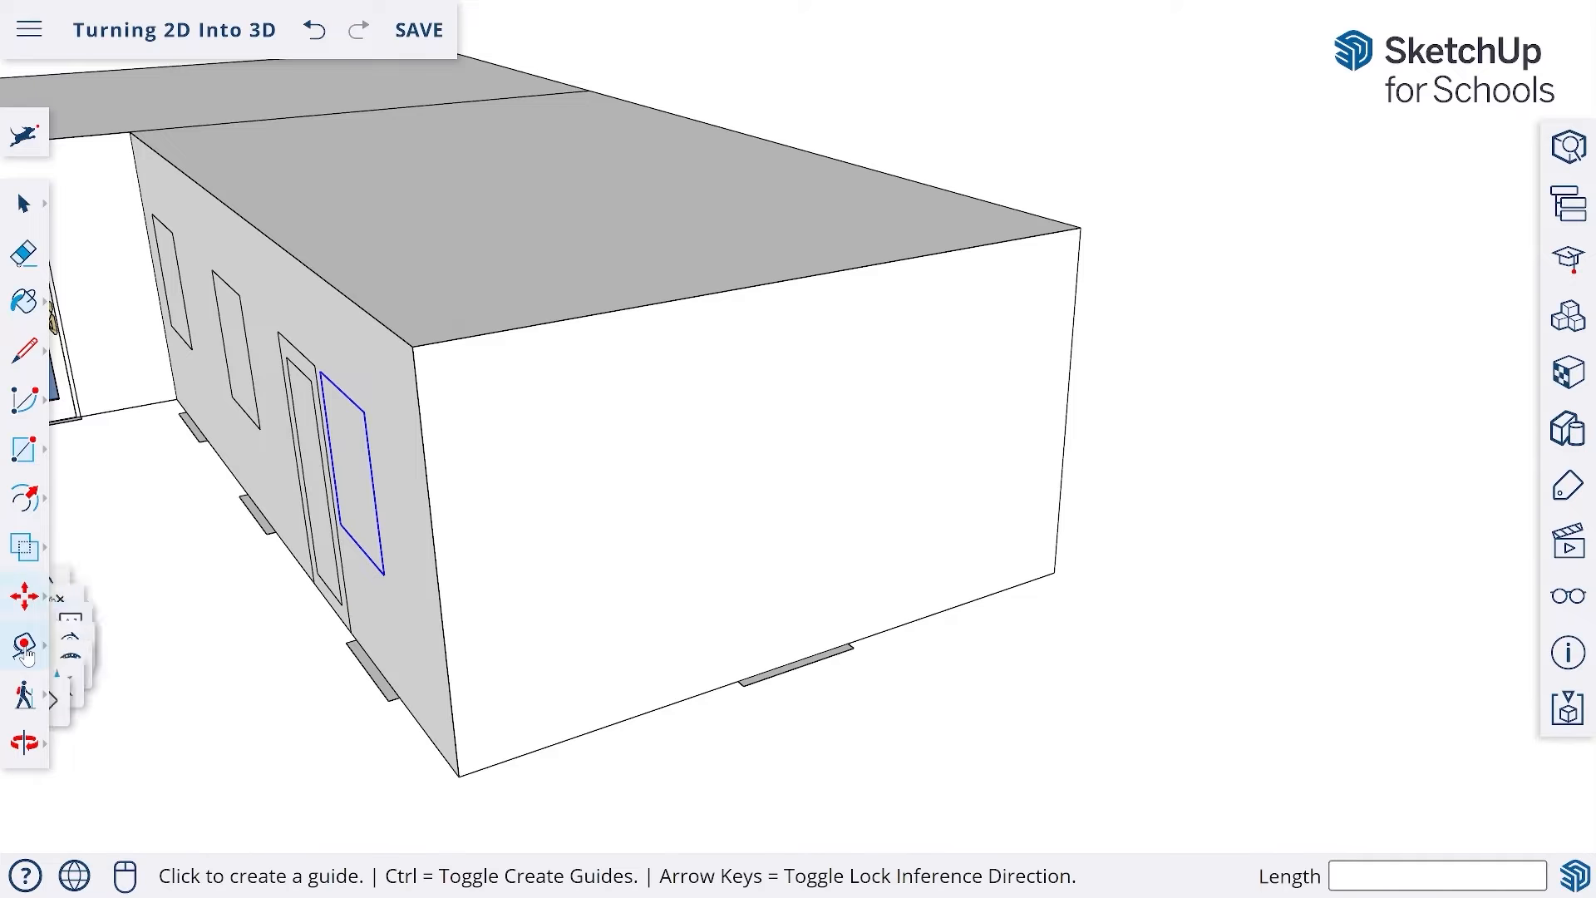
{"action": "left_click", "coordinate": [91, 465]}
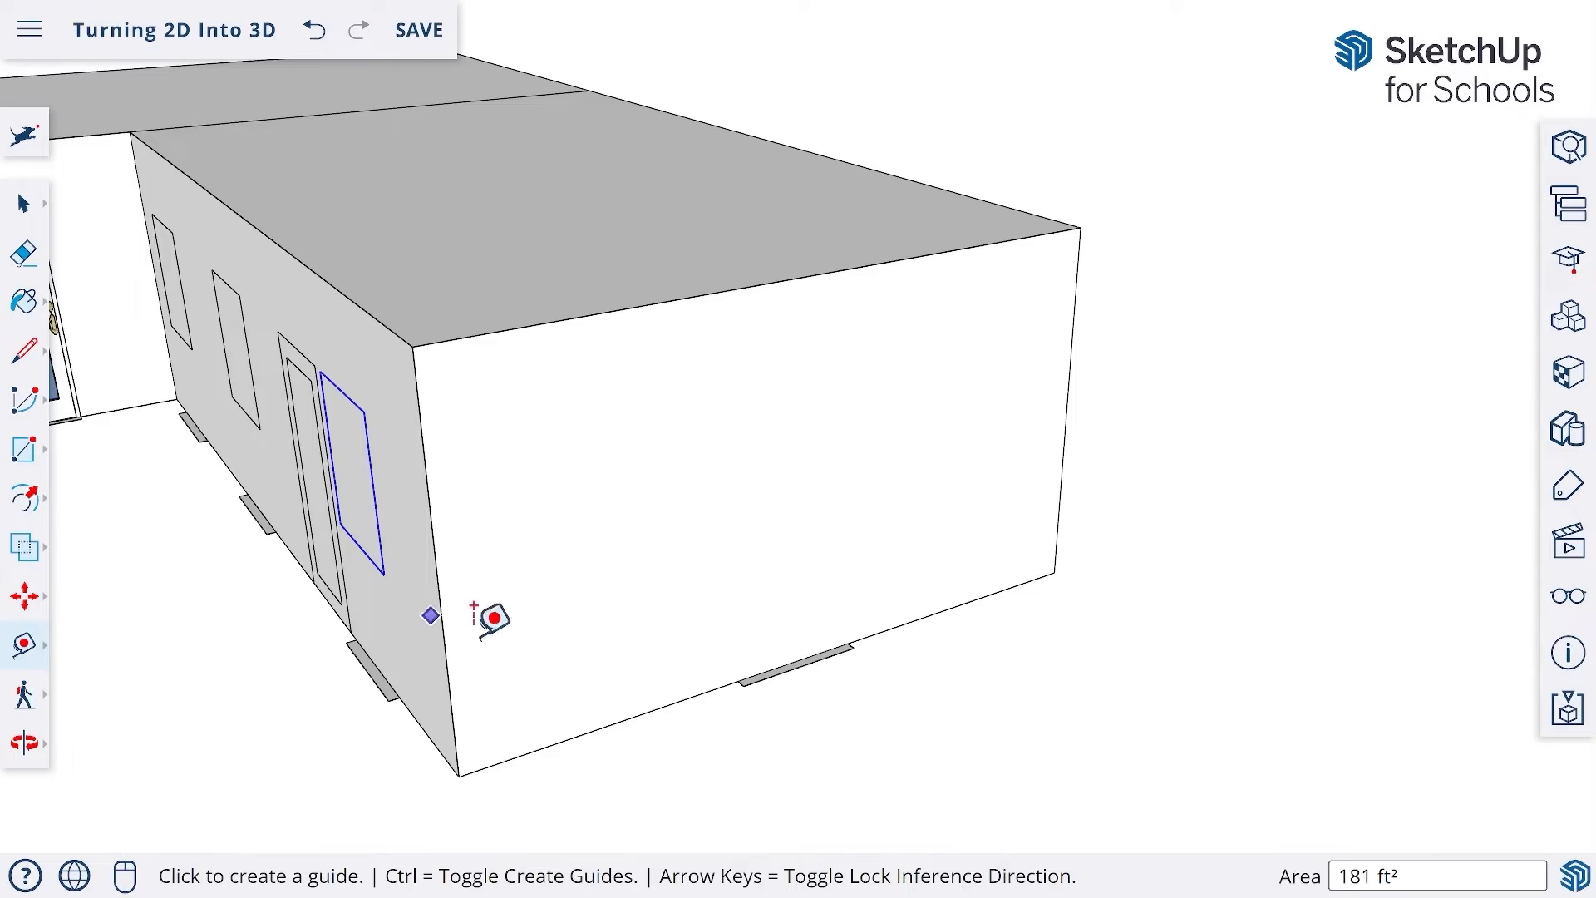
{"action": "left_click", "coordinate": [633, 716]}
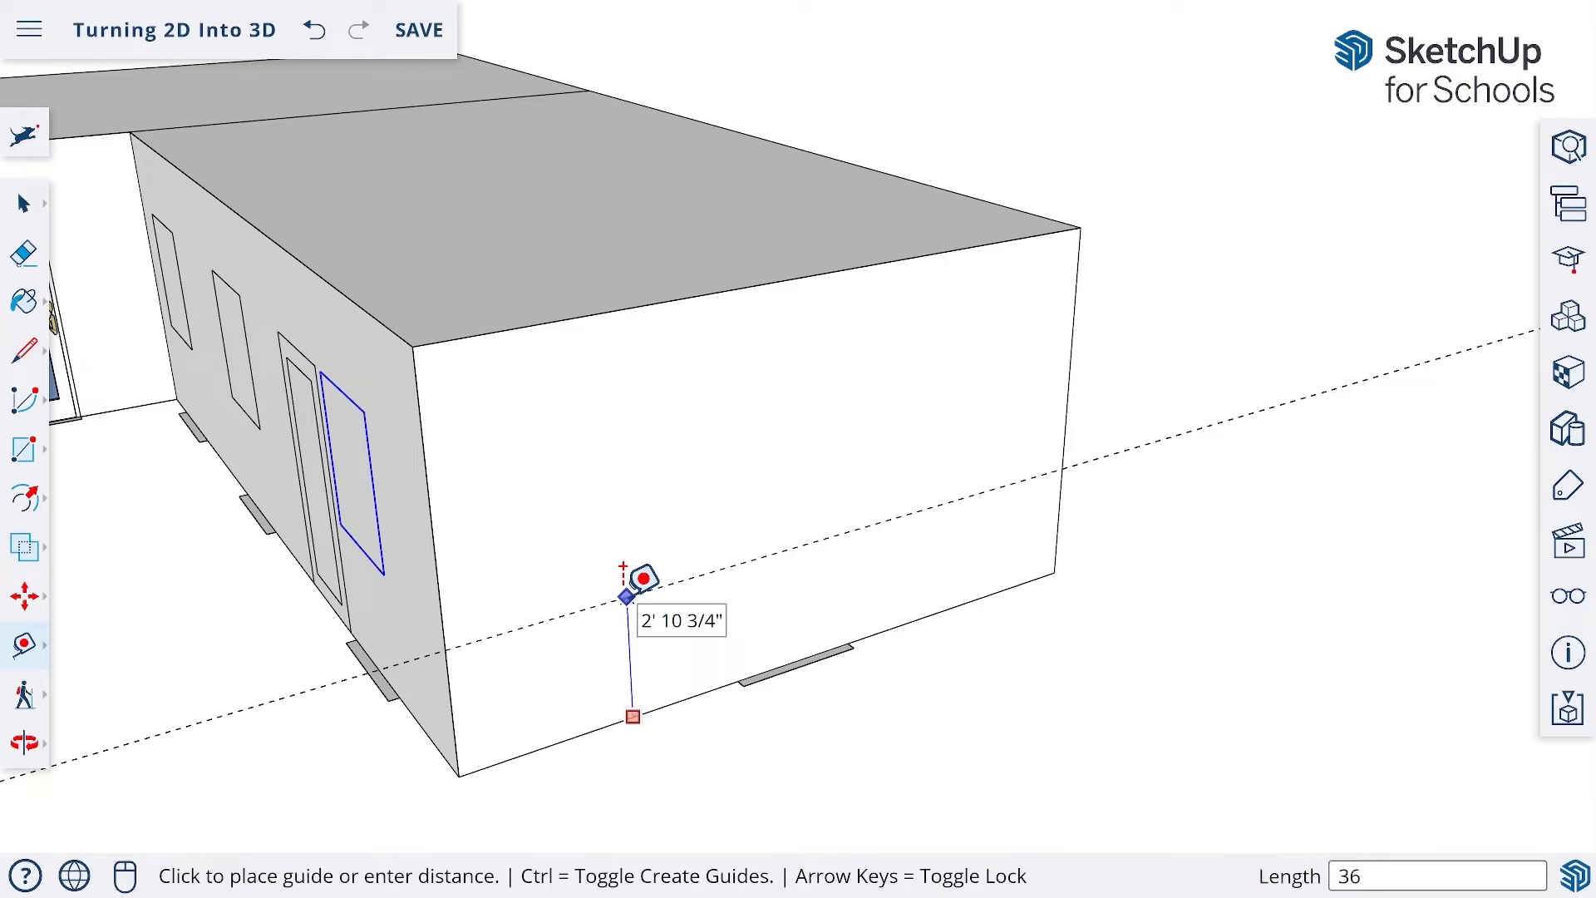
{"action": "key", "text": "Return"}
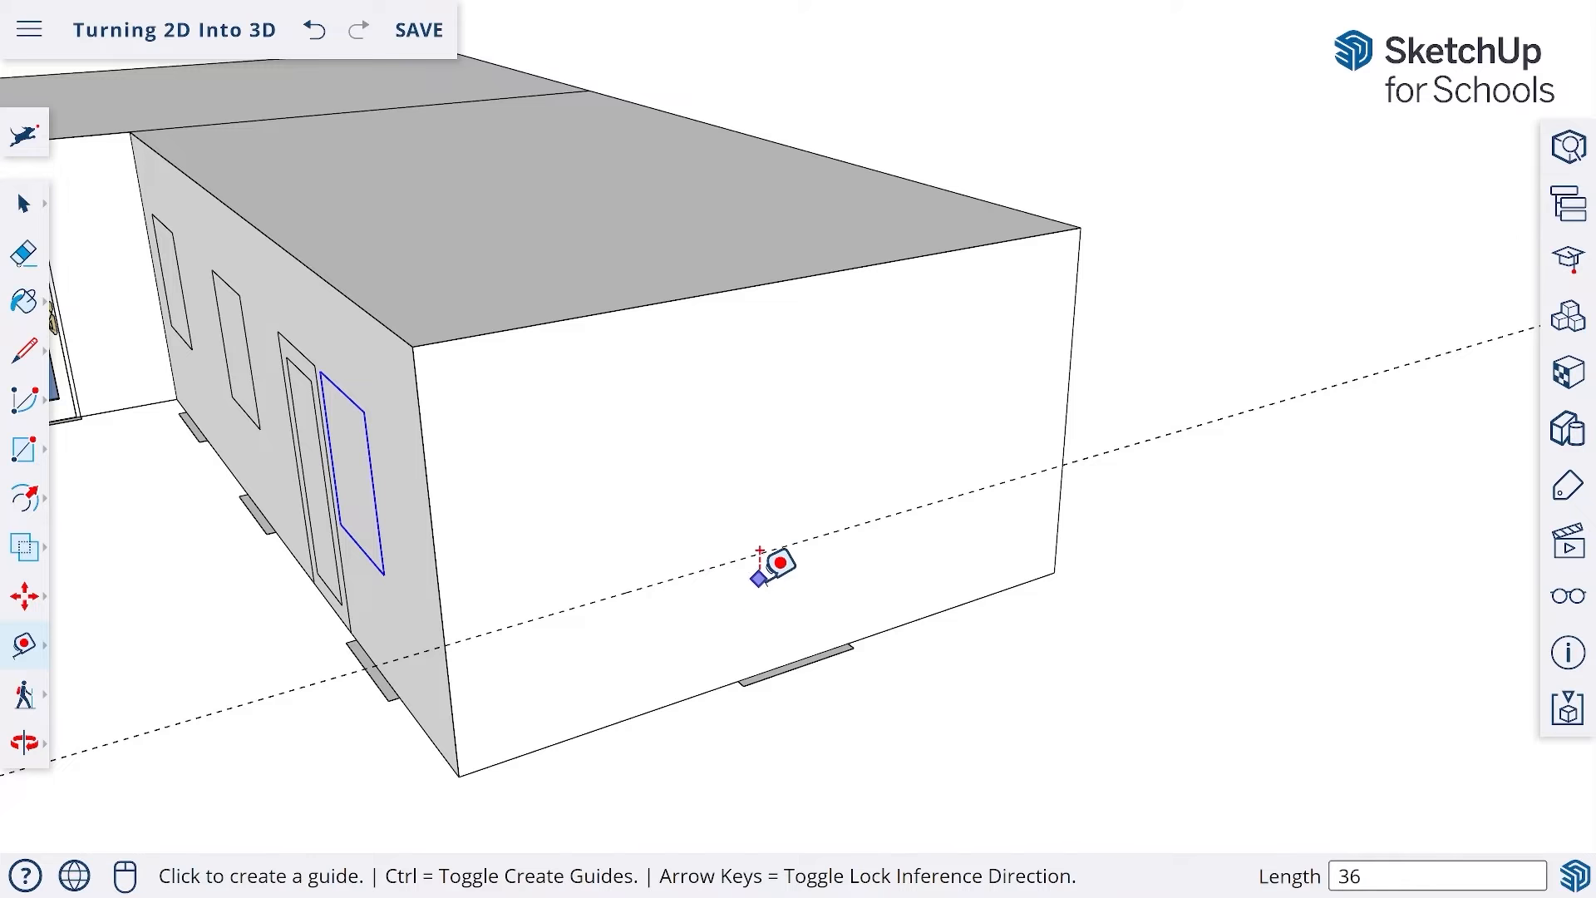
- Insert the 36" window component on the end wall's guide, aligned with the near end of the window mark
{"action": "scroll", "coordinate": [755, 615], "scroll_direction": "up", "scroll_amount": 5}
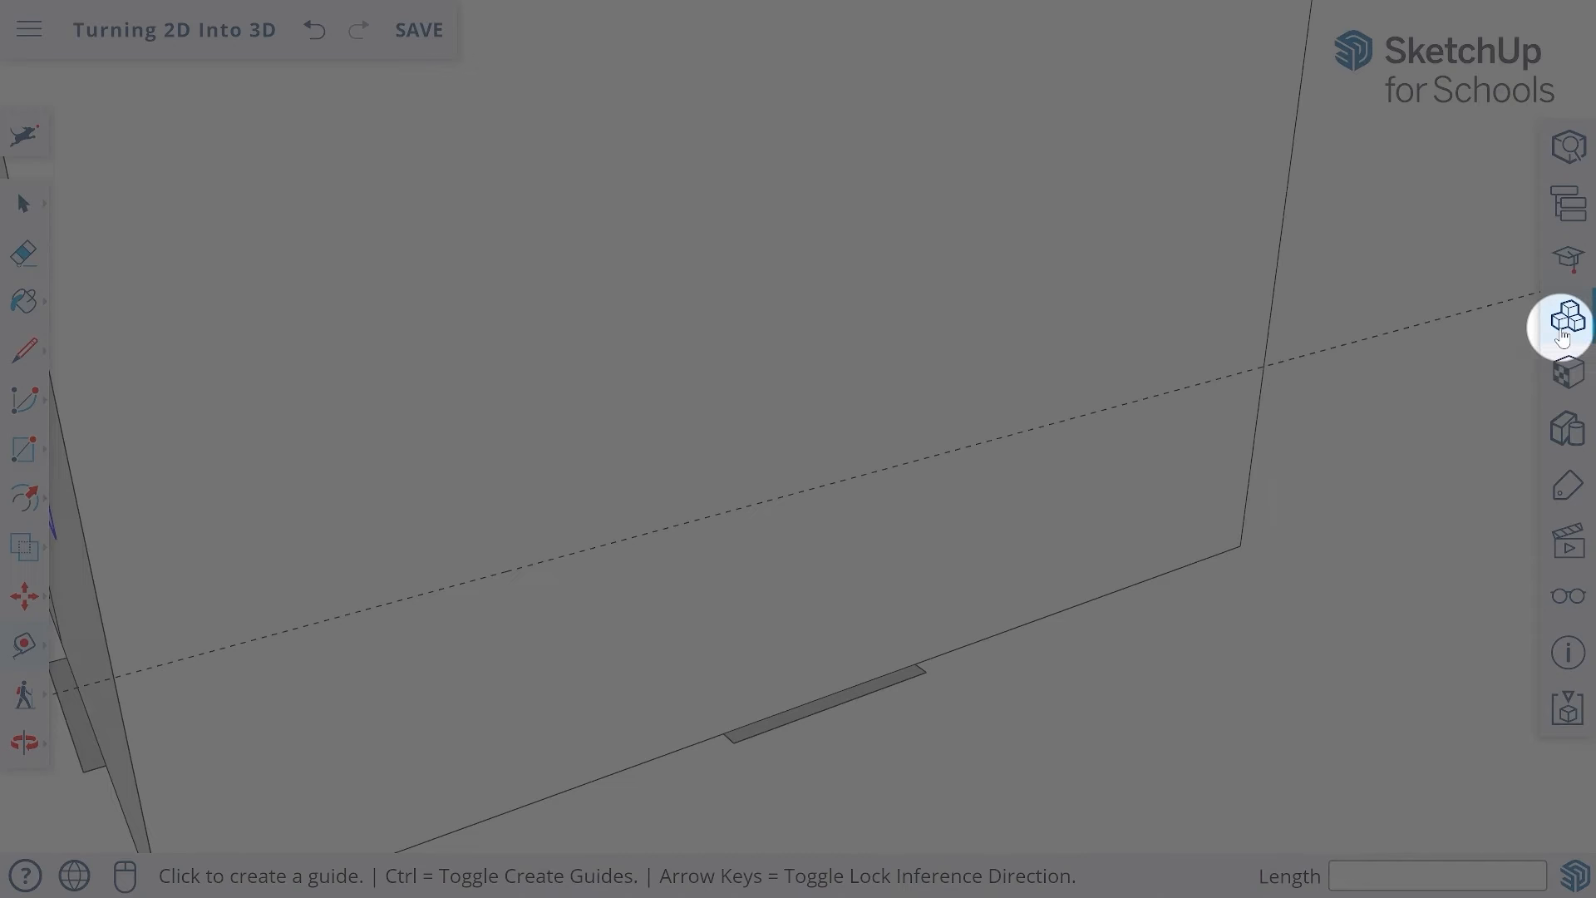
{"action": "left_click", "coordinate": [1562, 332]}
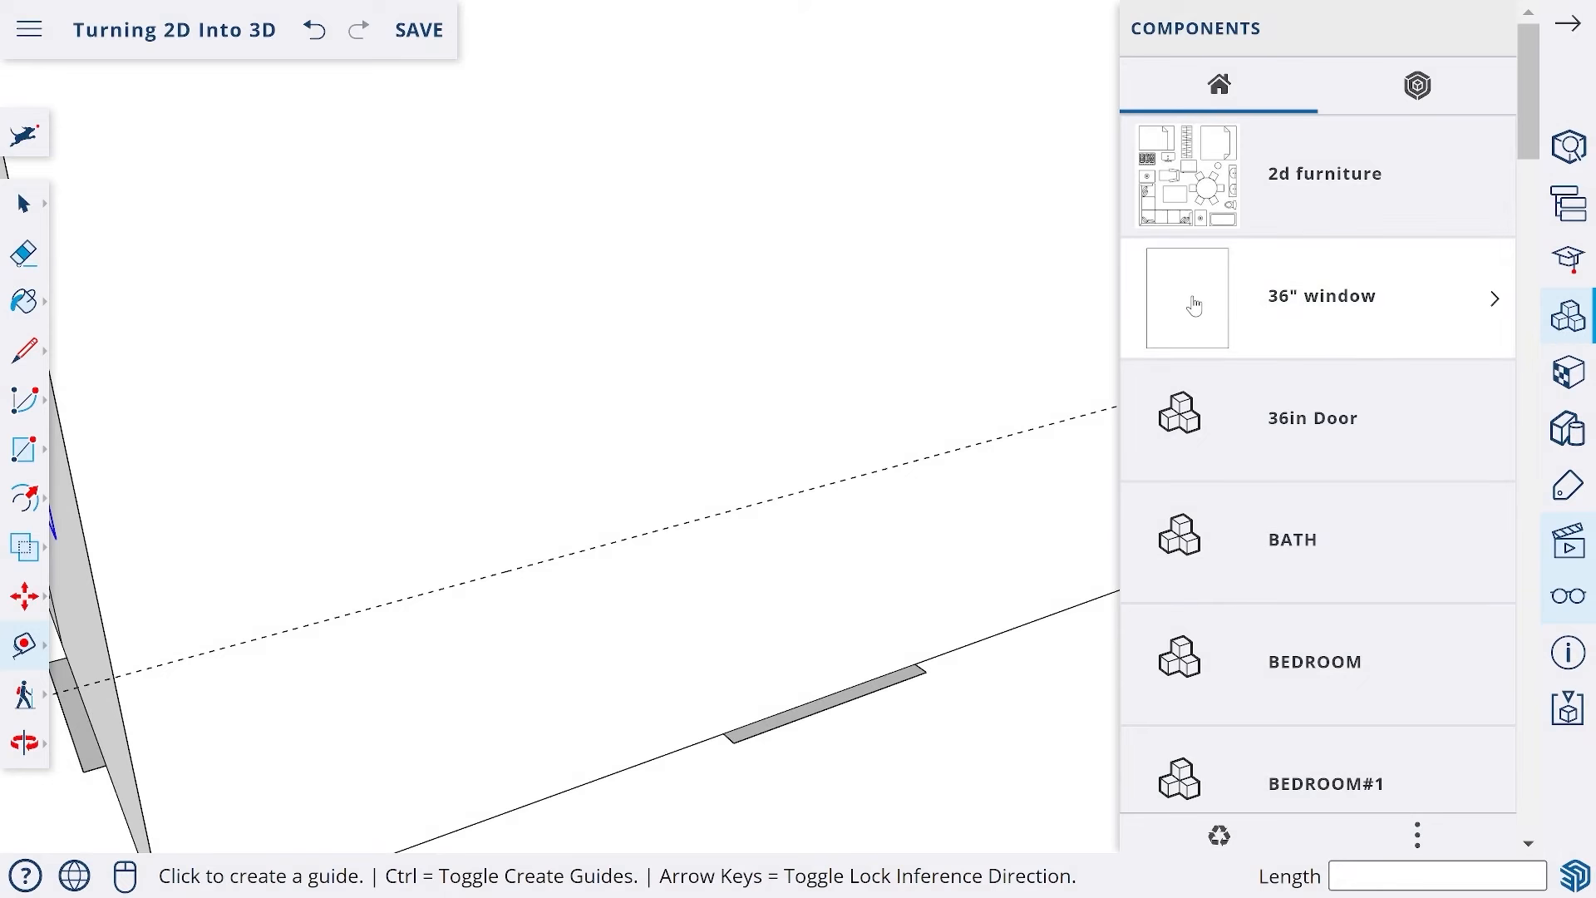
{"action": "left_click", "coordinate": [1193, 306]}
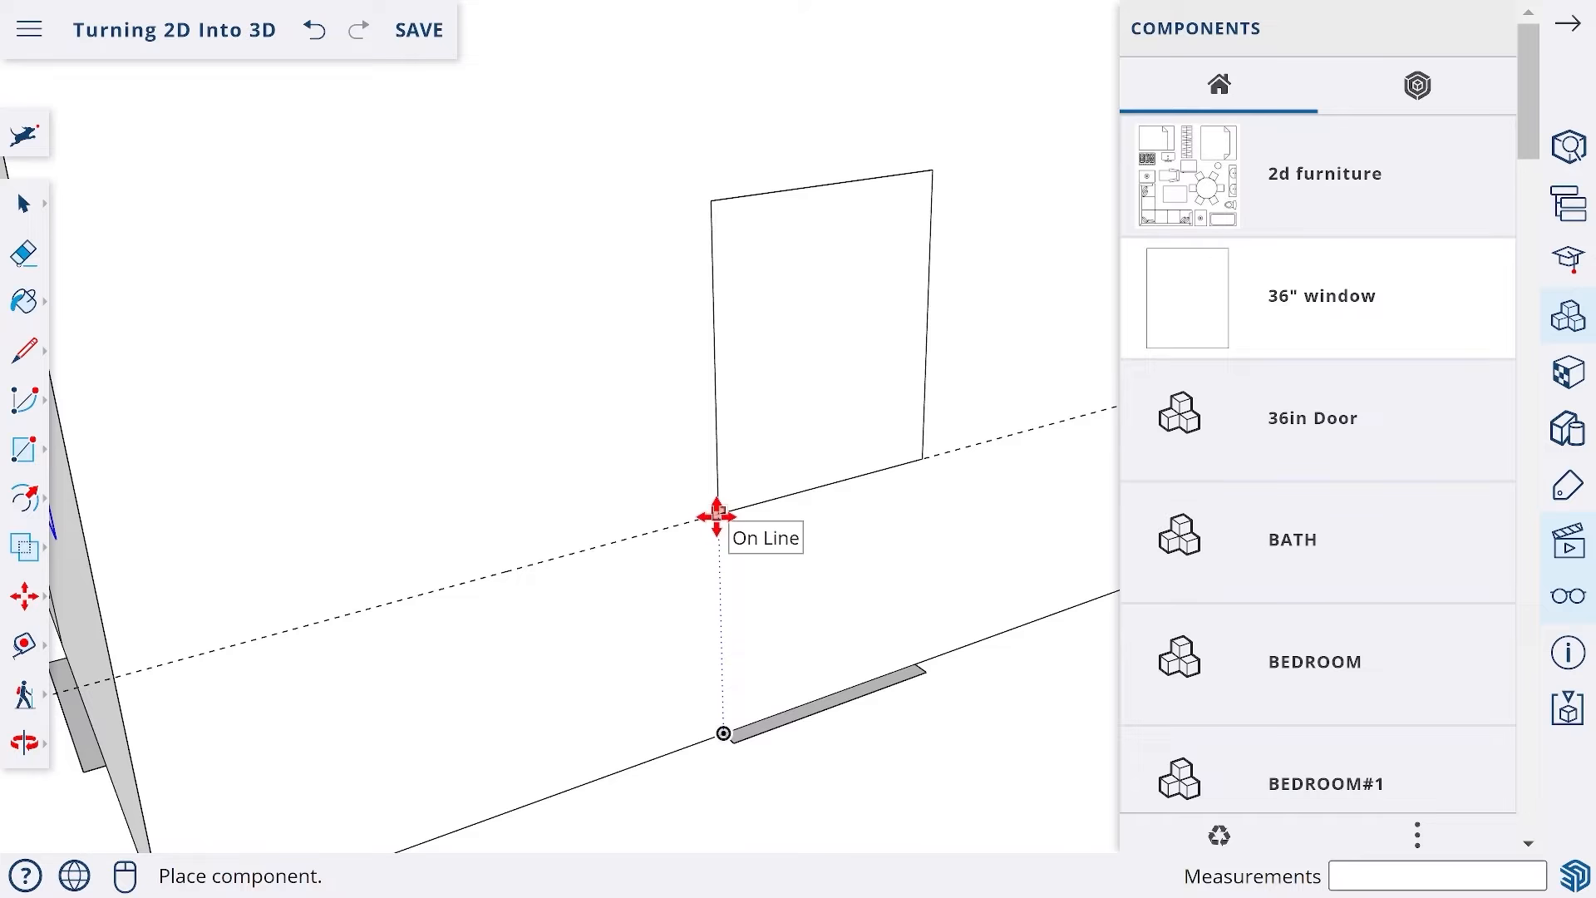
{"action": "left_click", "coordinate": [719, 512]}
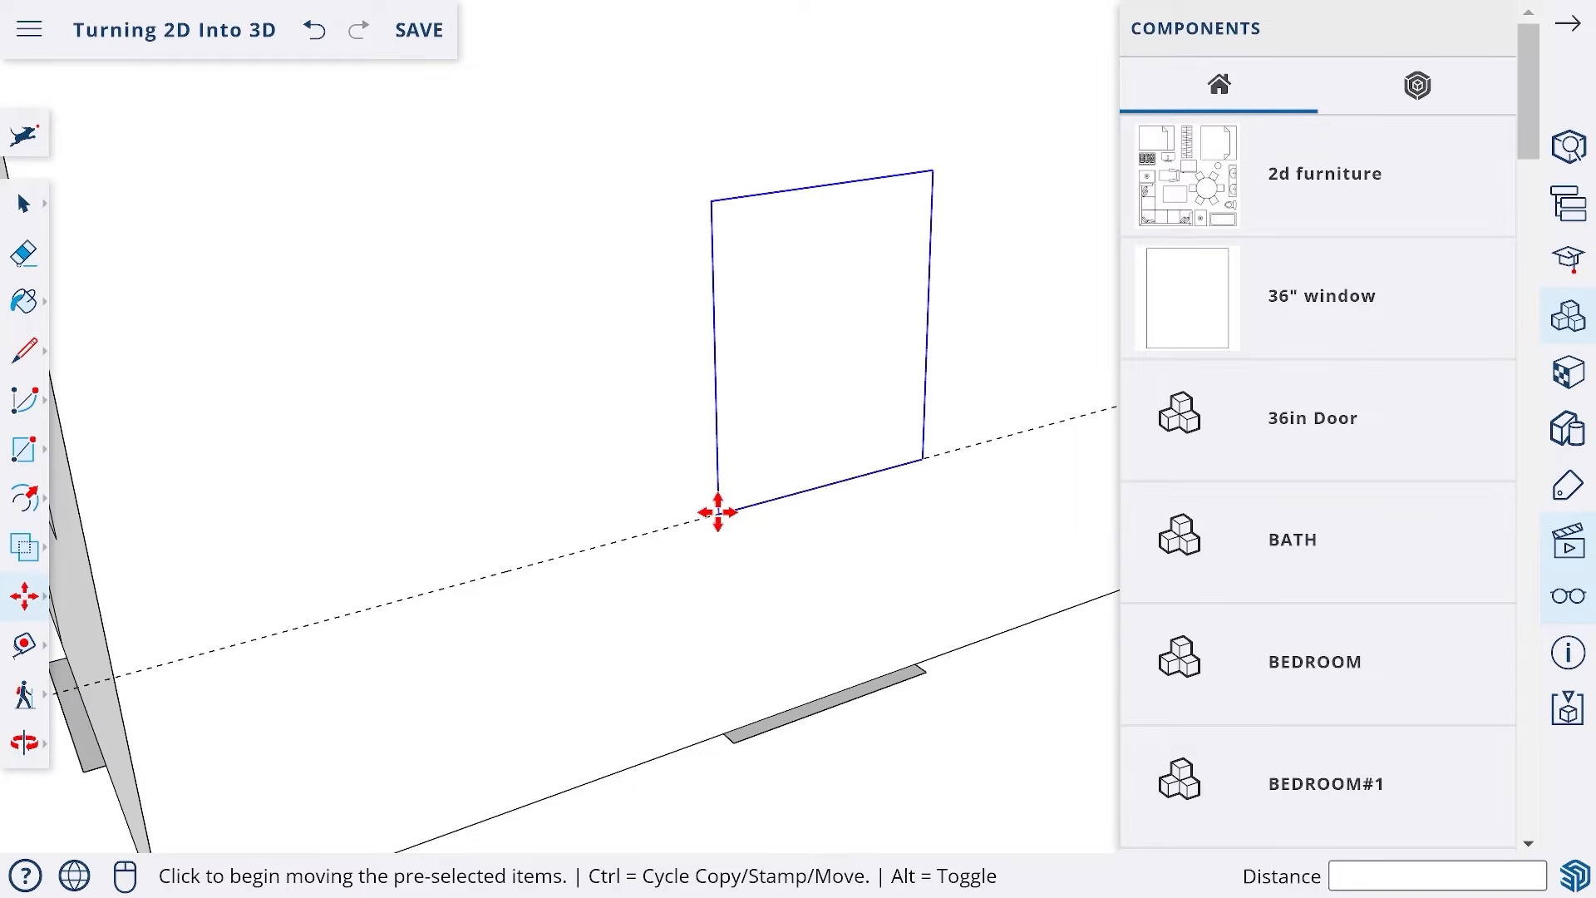
- Place a horizontal guide 36 inches above the bottom edge of the wall section next to the other standard door
{"action": "scroll", "coordinate": [718, 512], "scroll_direction": "down", "scroll_amount": 5}
{"action": "key", "text": "q"}
{"action": "key", "text": "o"}
{"action": "left_click_drag", "start_coordinate": [718, 513], "coordinate": [609, 472]}
{"action": "key", "text": "m"}
{"action": "scroll", "coordinate": [856, 449], "scroll_direction": "up", "scroll_amount": 5}
{"action": "key", "text": "t"}
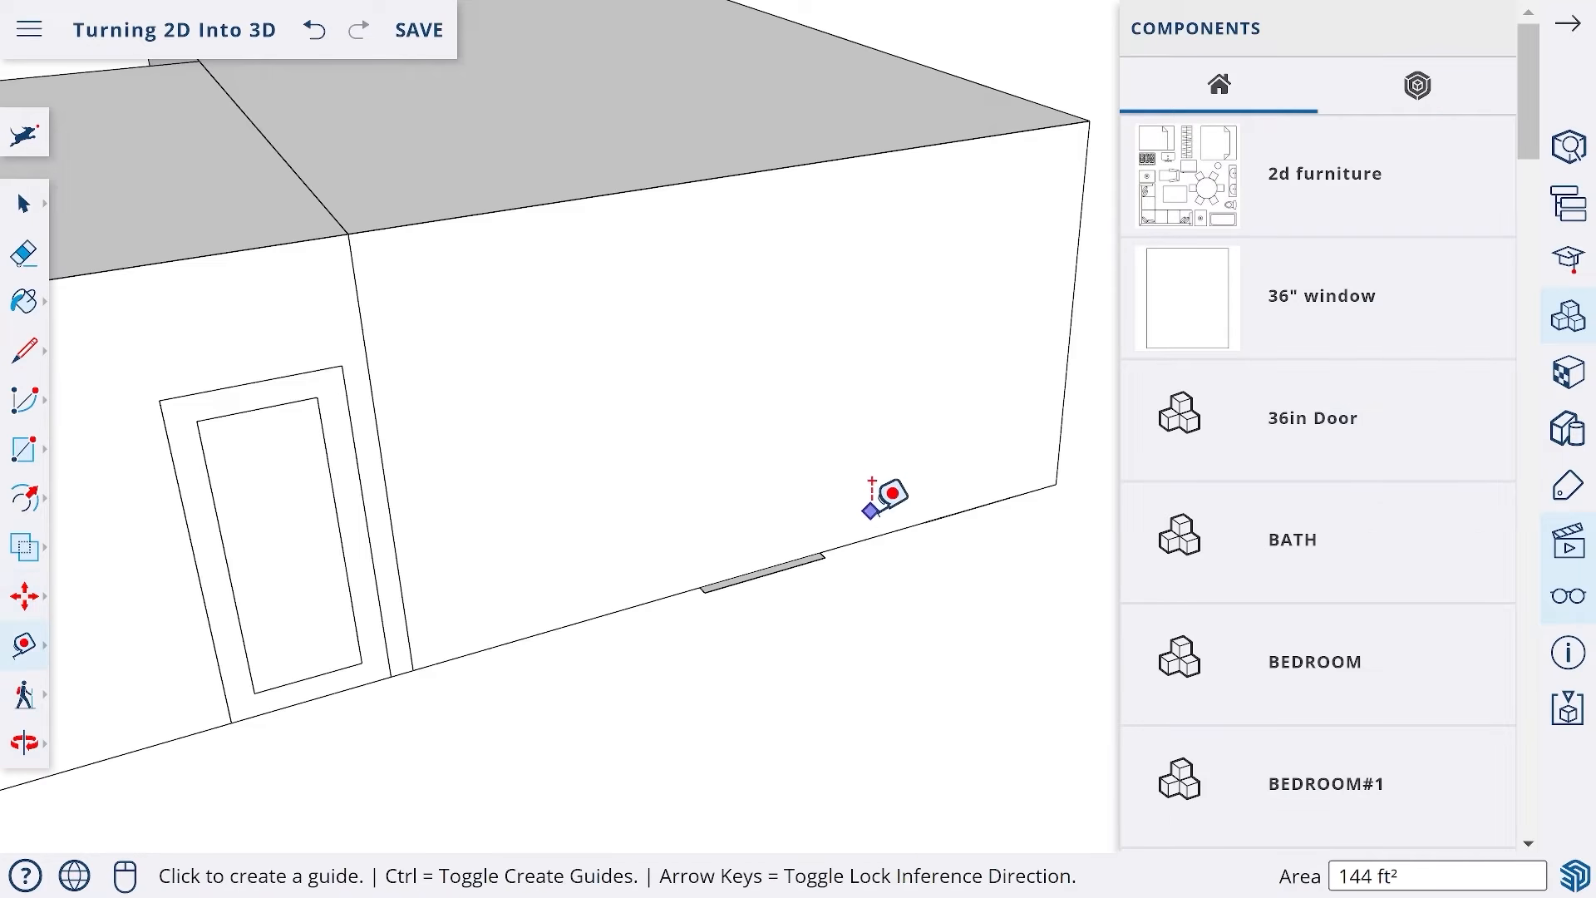
{"action": "left_click", "coordinate": [875, 537]}
{"action": "type", "text": "36"}
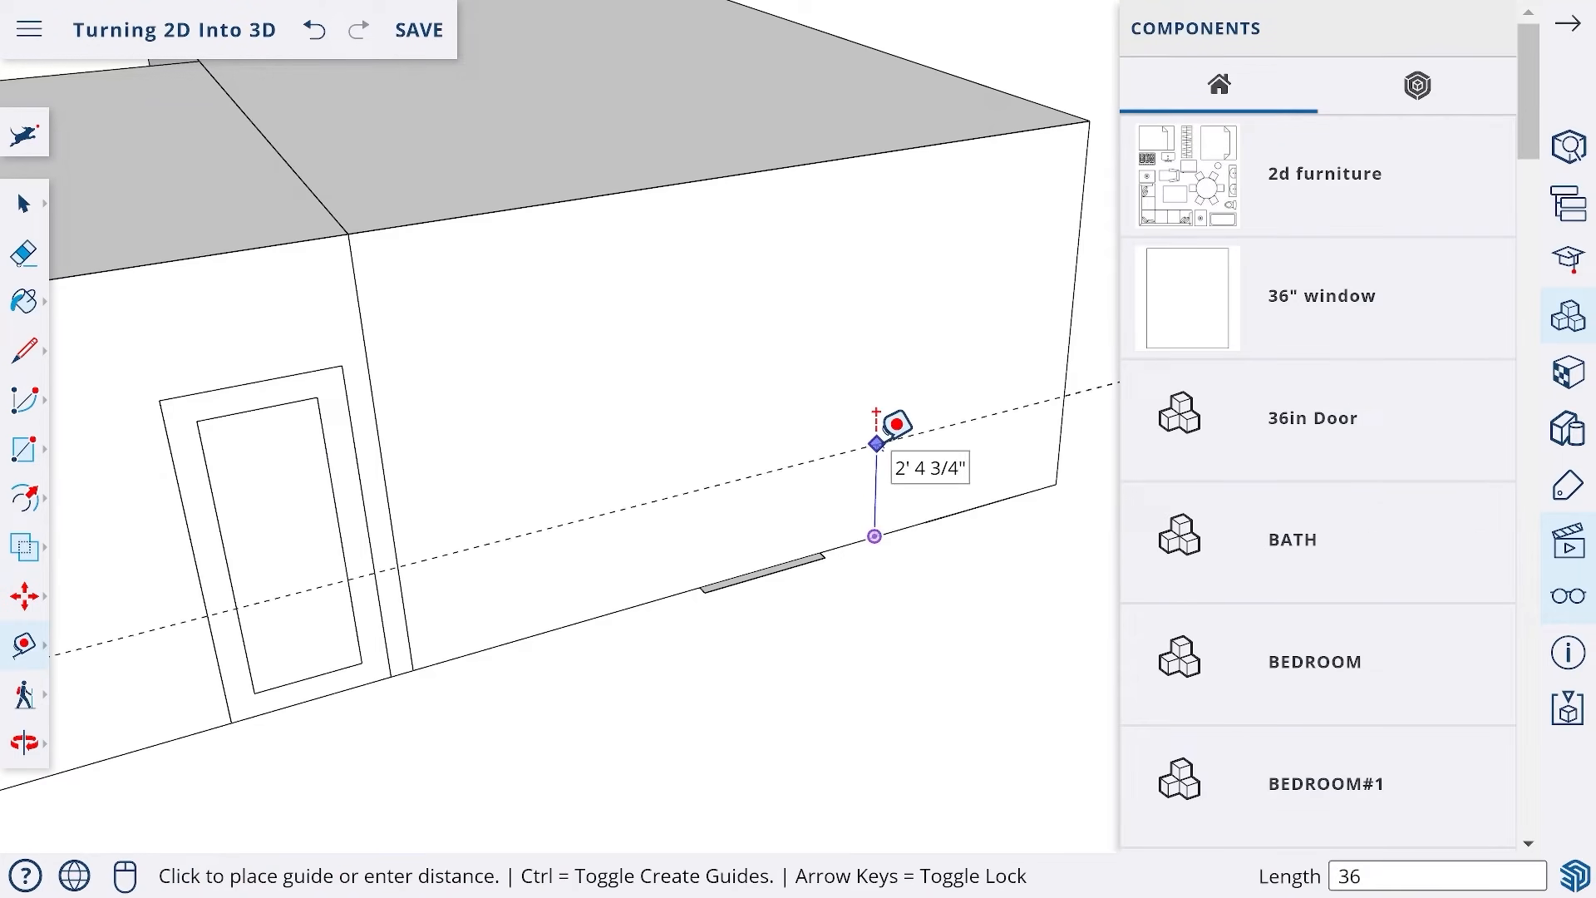
{"action": "key", "text": "Return"}
- Insert the 36" window component on that guide, aligned with the door-side end of the window mark
{"action": "left_click", "coordinate": [1162, 324]}
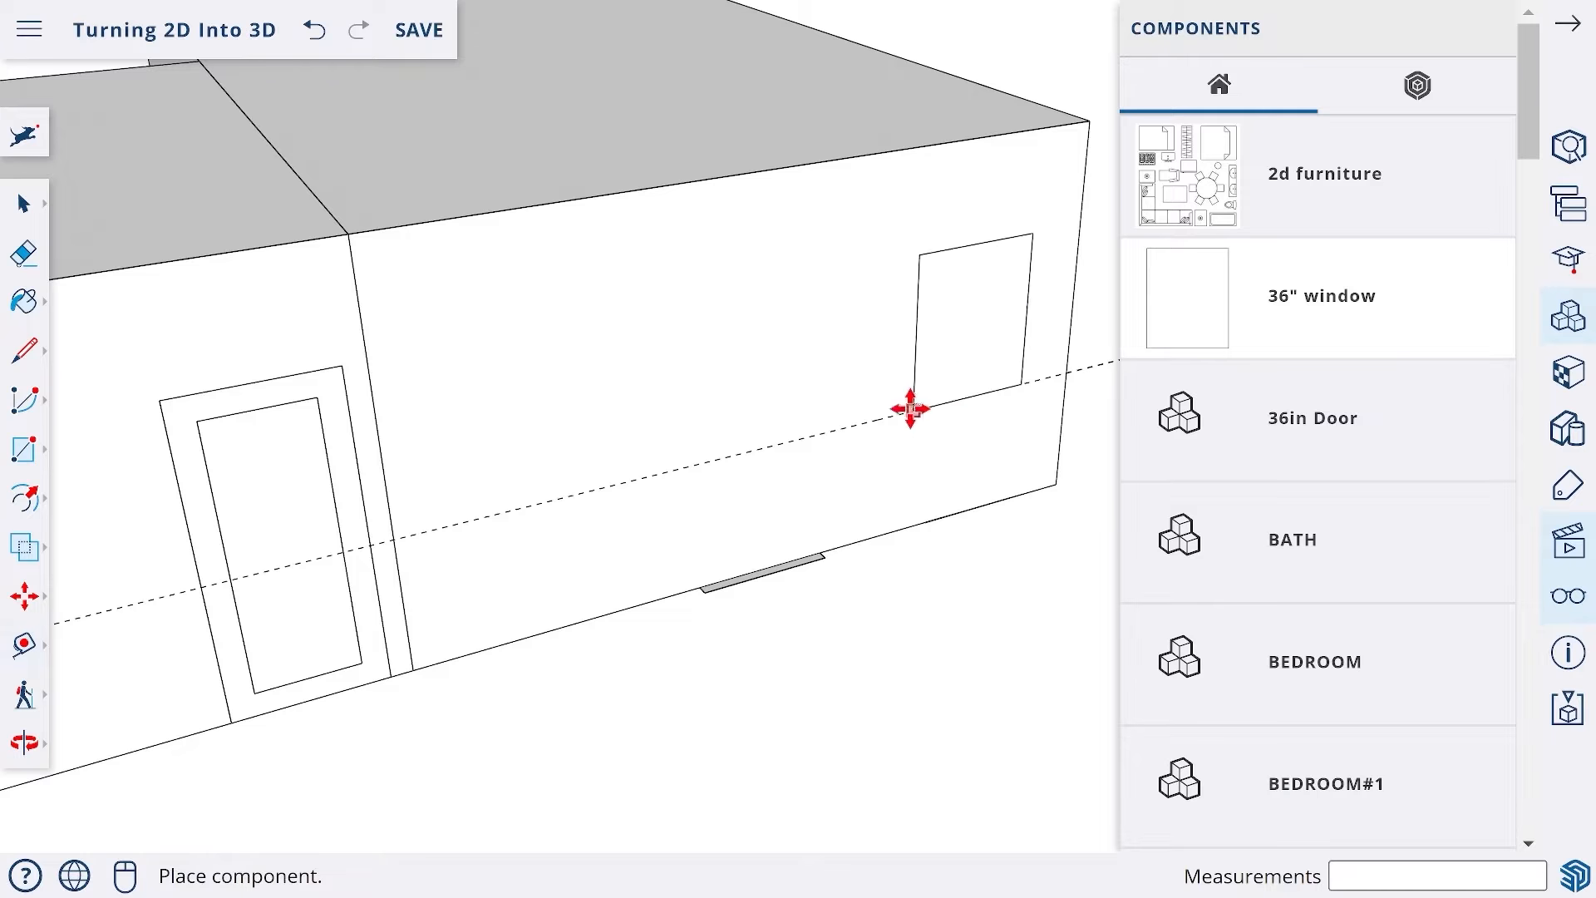
{"action": "left_click", "coordinate": [696, 582]}
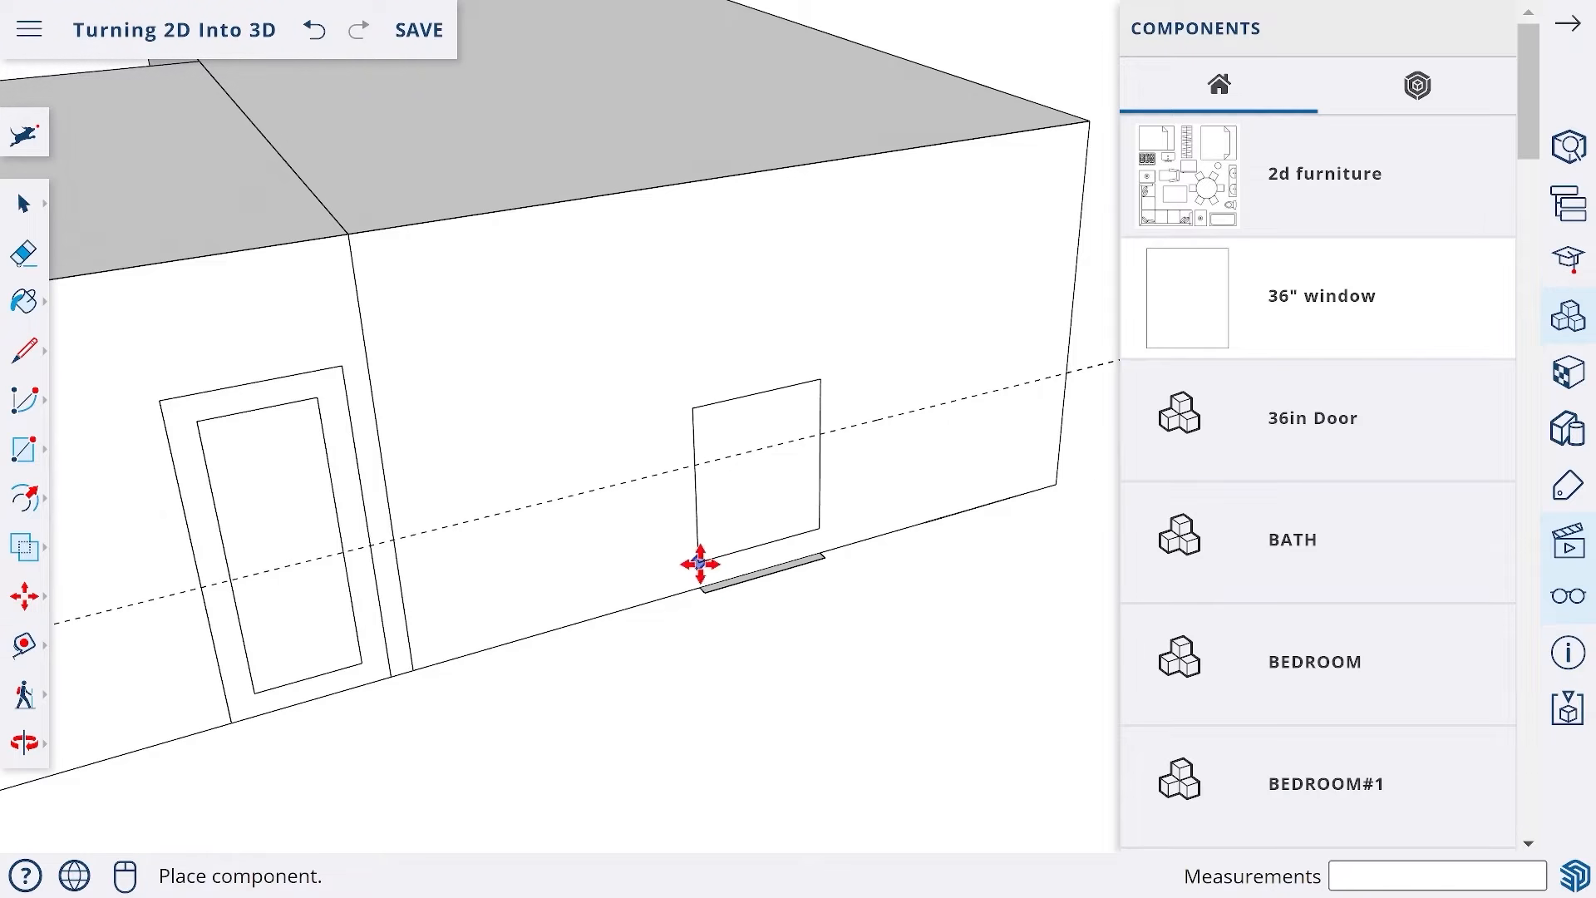
{"action": "left_click", "coordinate": [700, 458]}
- Place a horizontal guide 3' above the bottom edge of the adjacent wall, meeting the existing guide at the shared corner
{"action": "middle_click_drag", "start_coordinate": [766, 507], "coordinate": [631, 463]}
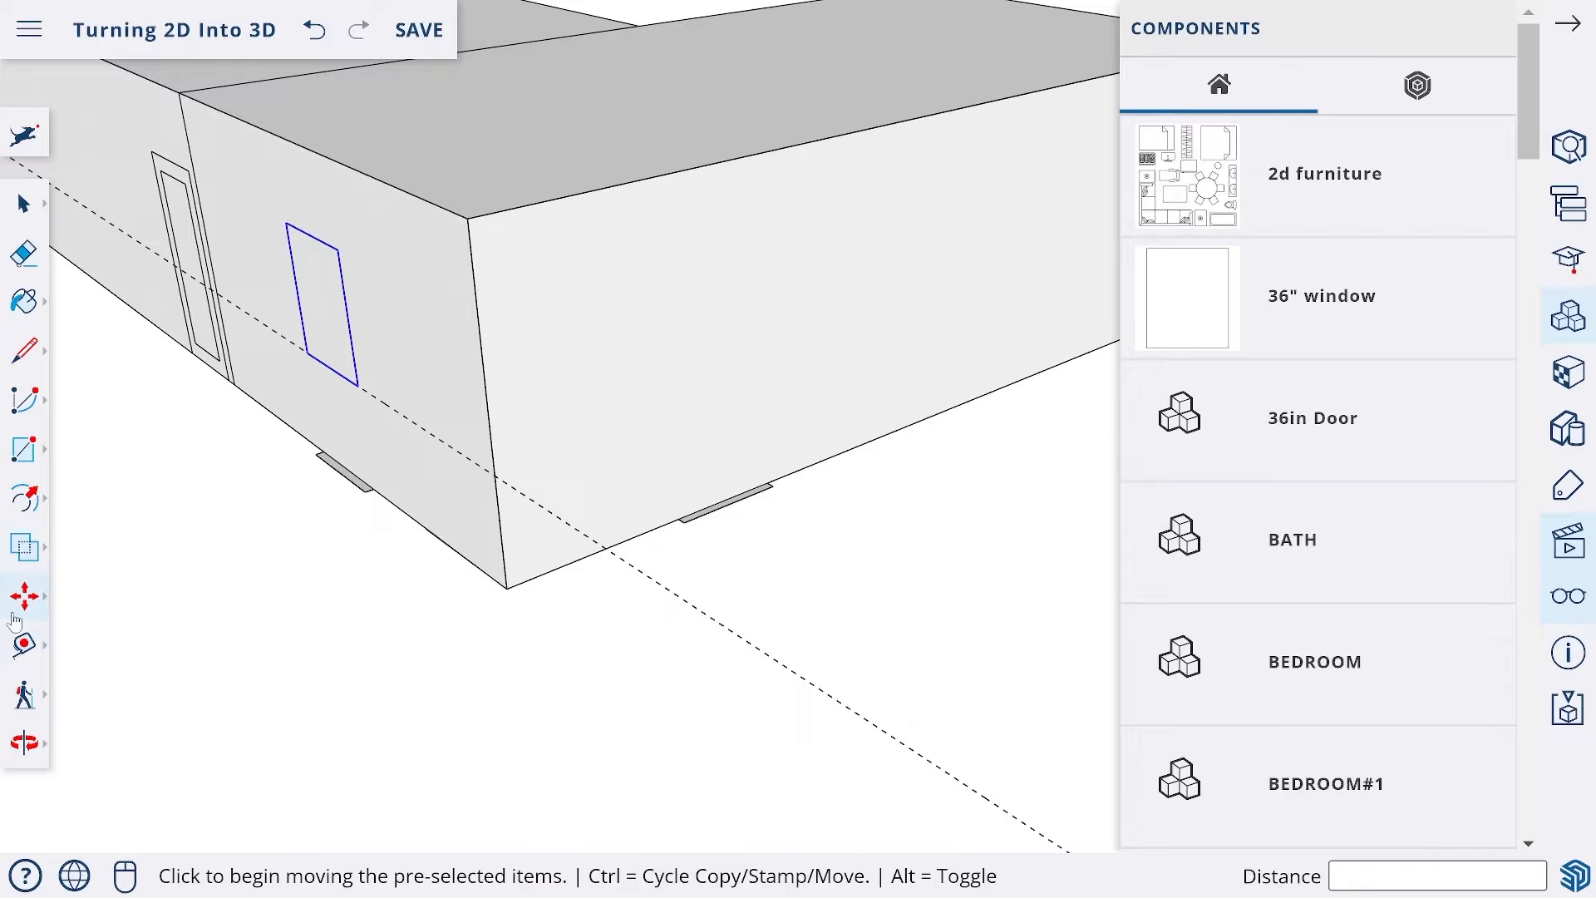
{"action": "left_click", "coordinate": [24, 645]}
{"action": "left_click", "coordinate": [647, 531]}
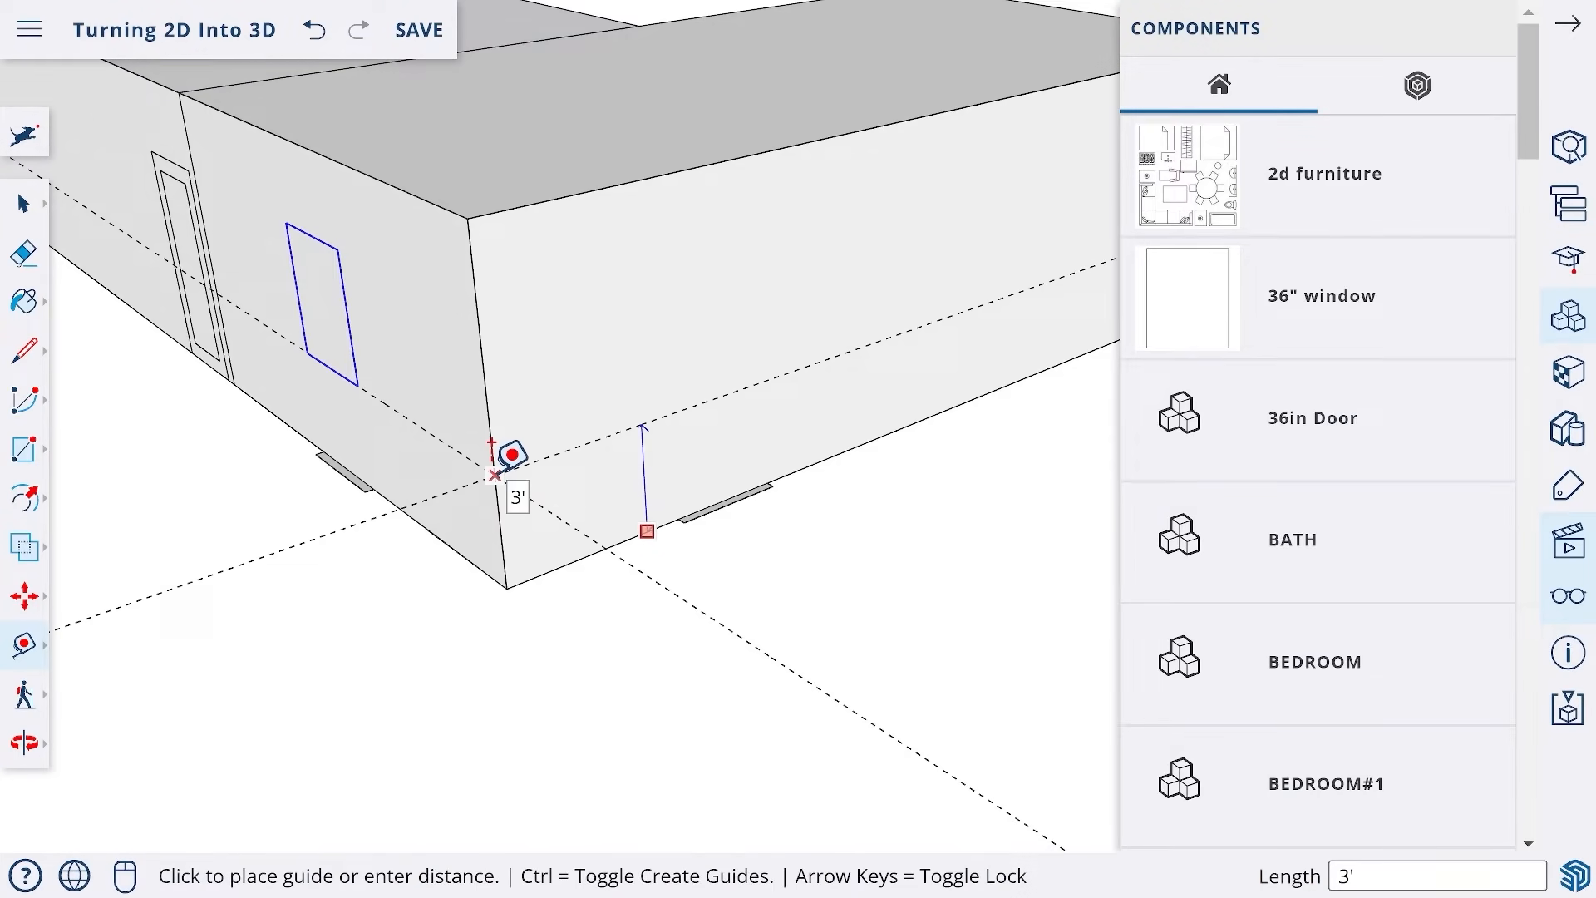
{"action": "left_click", "coordinate": [494, 475]}
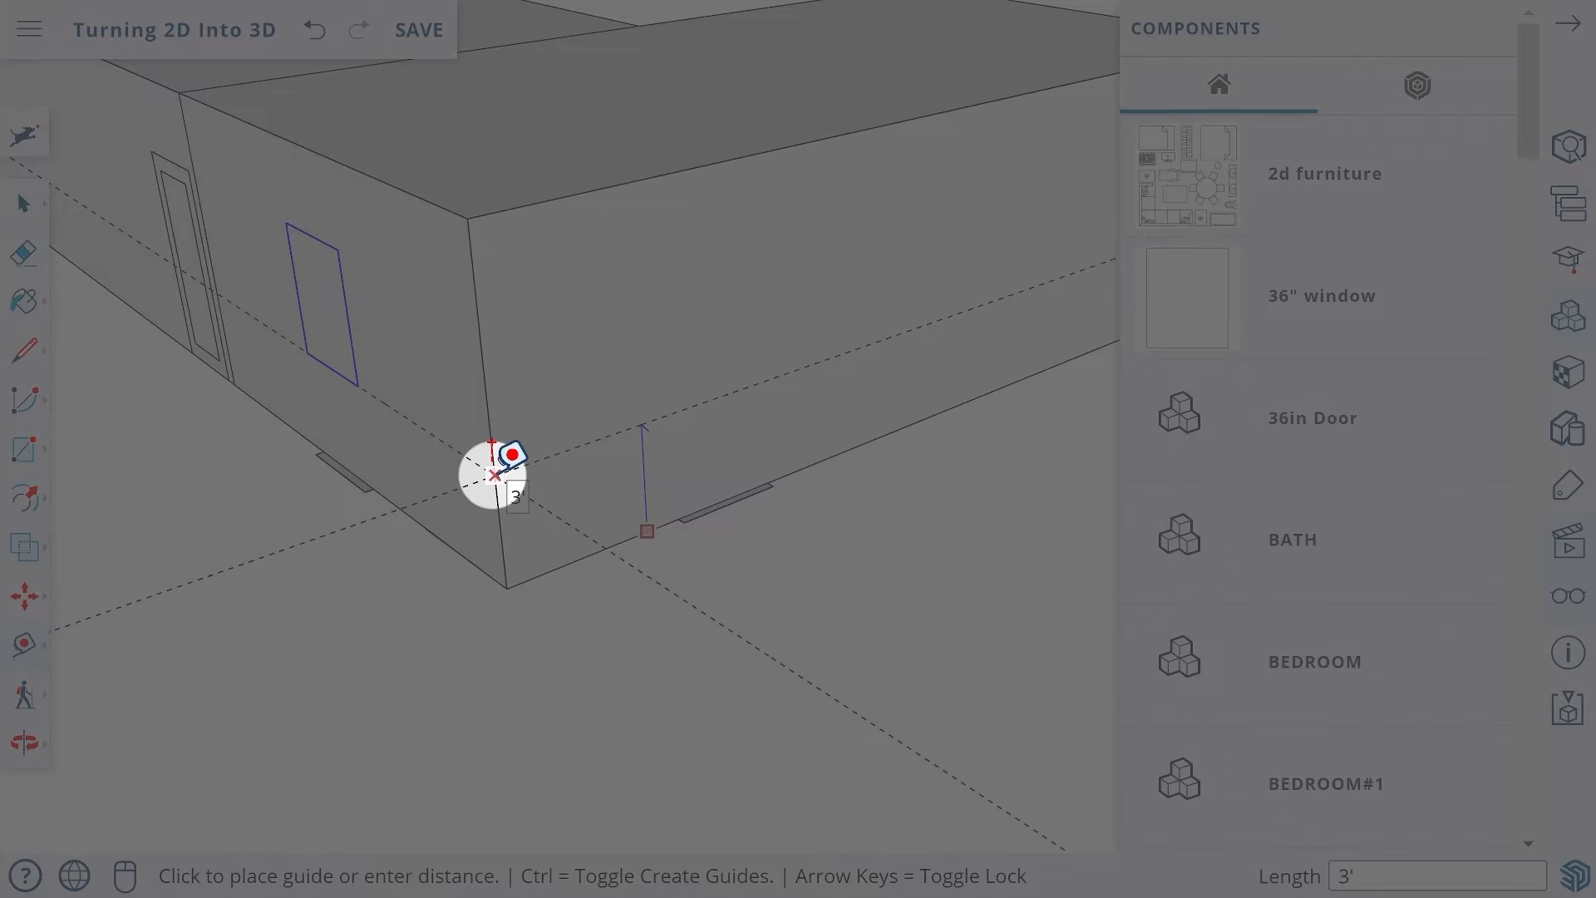
- Finish the guide at the shared corner and insert the 36" window component on it, aligned with the window mark's end nearest that corner
{"action": "left_click", "coordinate": [494, 475]}
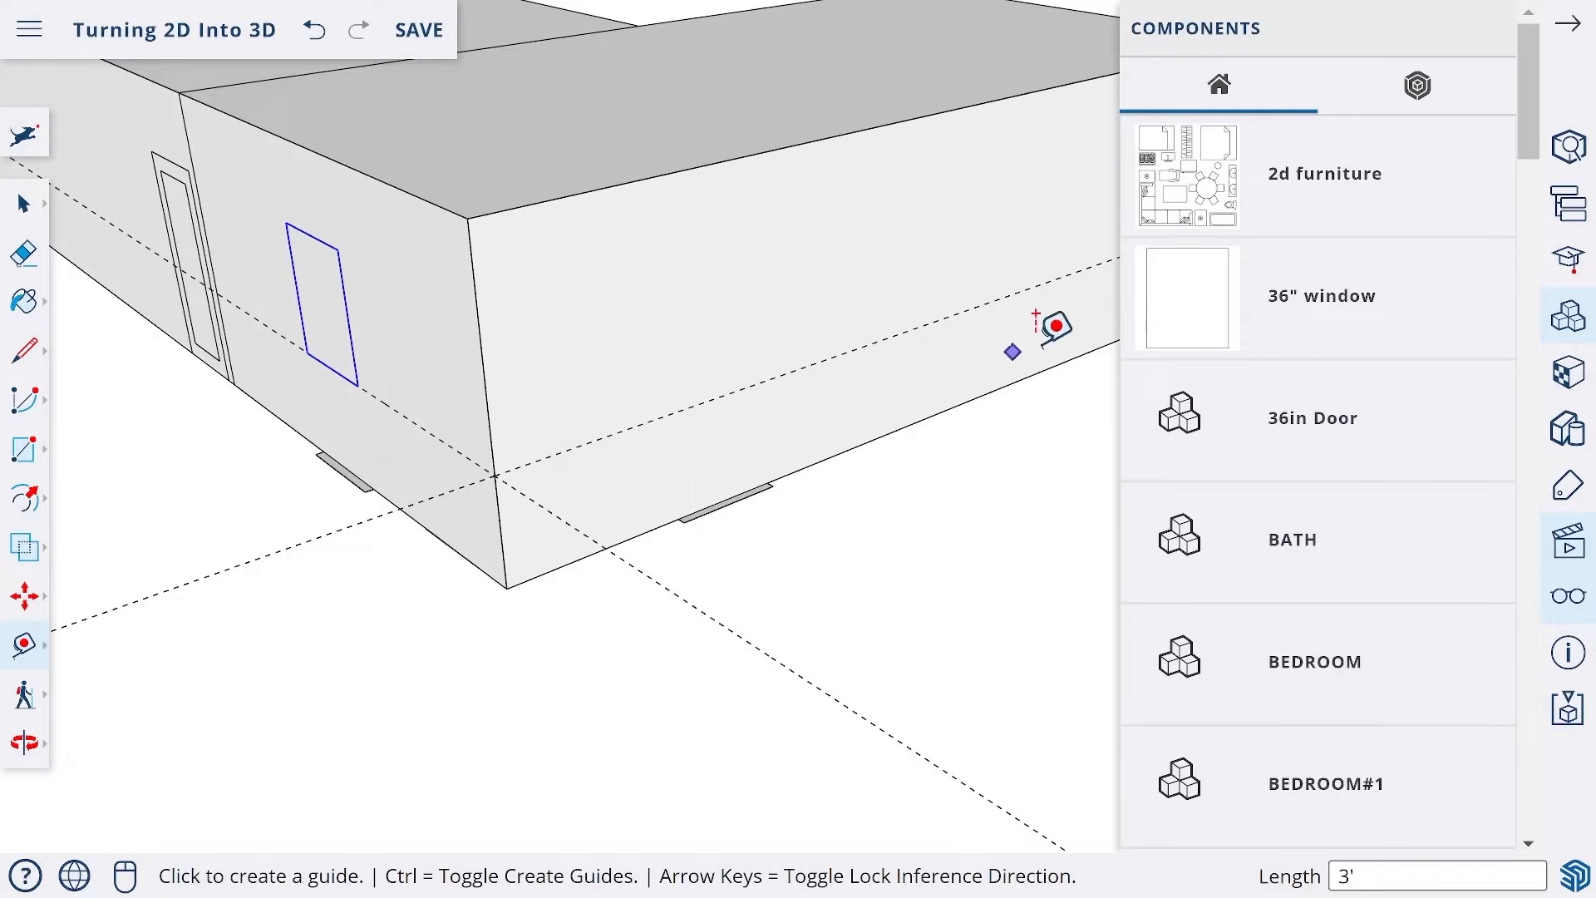
{"action": "left_click", "coordinate": [1198, 306]}
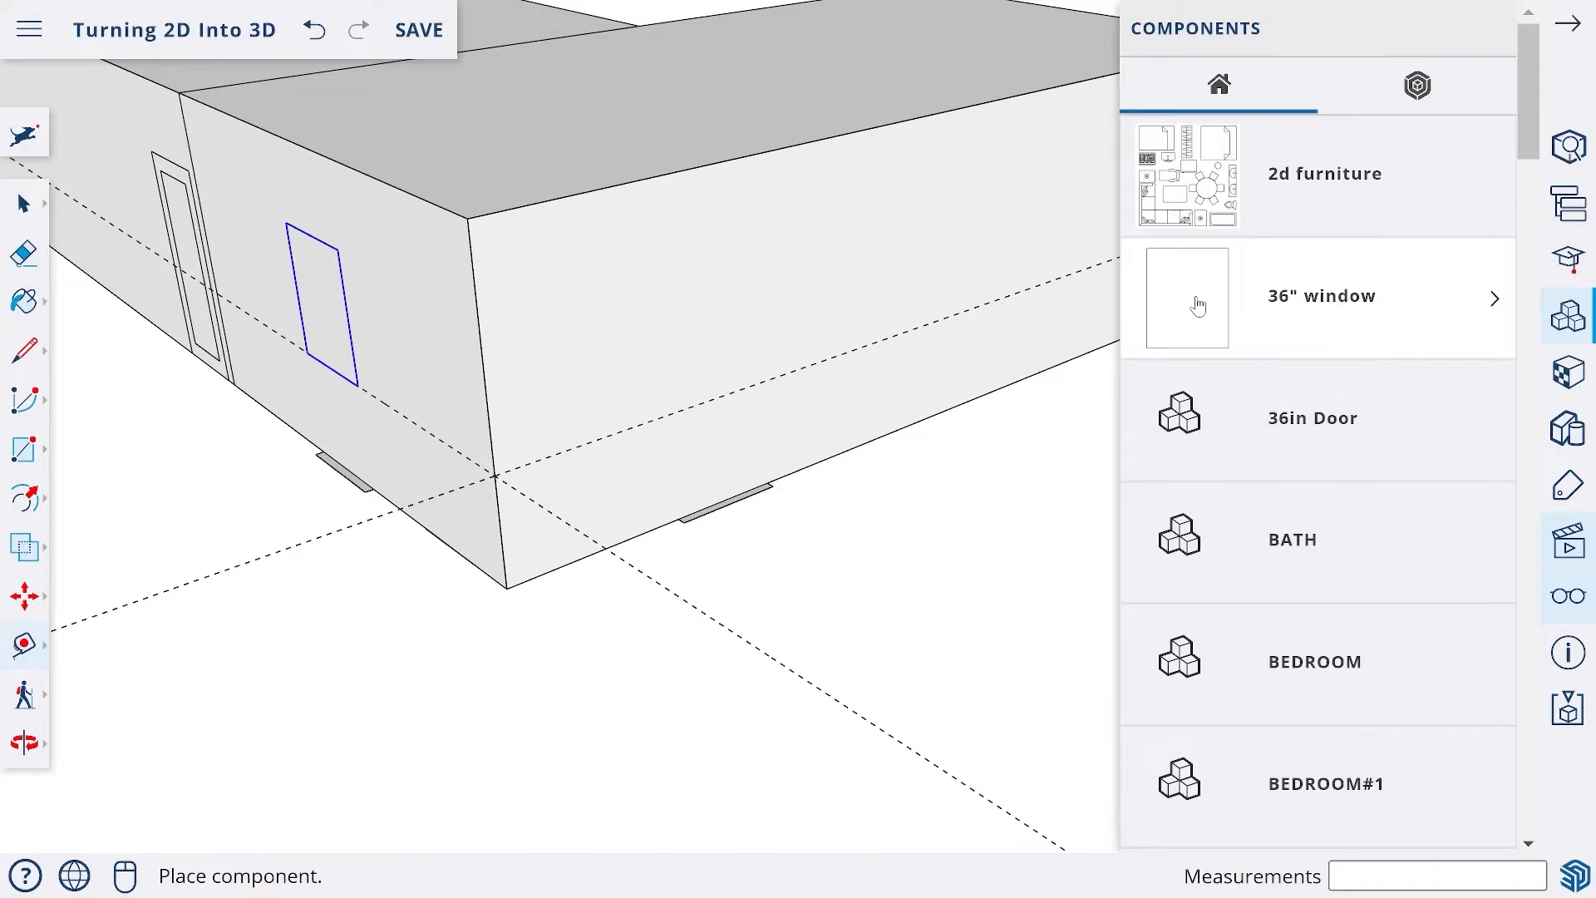
{"action": "scroll", "coordinate": [861, 358], "scroll_direction": "up", "scroll_amount": 5}
{"action": "scroll", "coordinate": [853, 364], "scroll_direction": "down", "scroll_amount": 3}
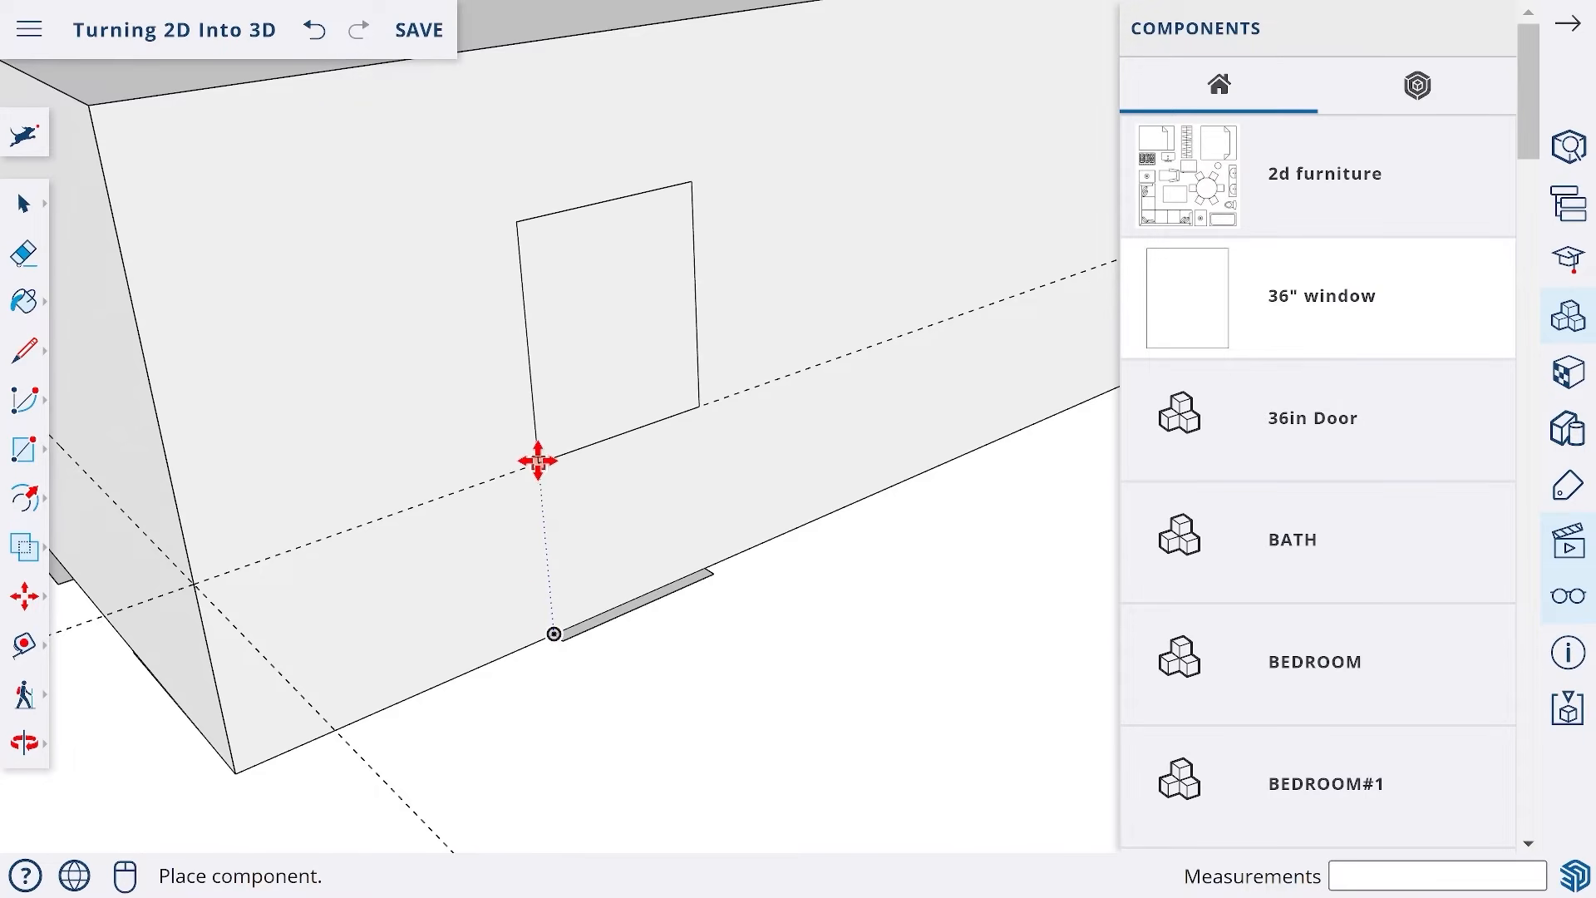
{"action": "left_click", "coordinate": [538, 459]}
- Place a horizontal guide 36 inches above the bottom edge of the other wing's end wall, which has two window marks
{"action": "scroll", "coordinate": [955, 314], "scroll_direction": "down", "scroll_amount": 5}
{"action": "middle_click_drag", "start_coordinate": [956, 313], "coordinate": [492, 332]}
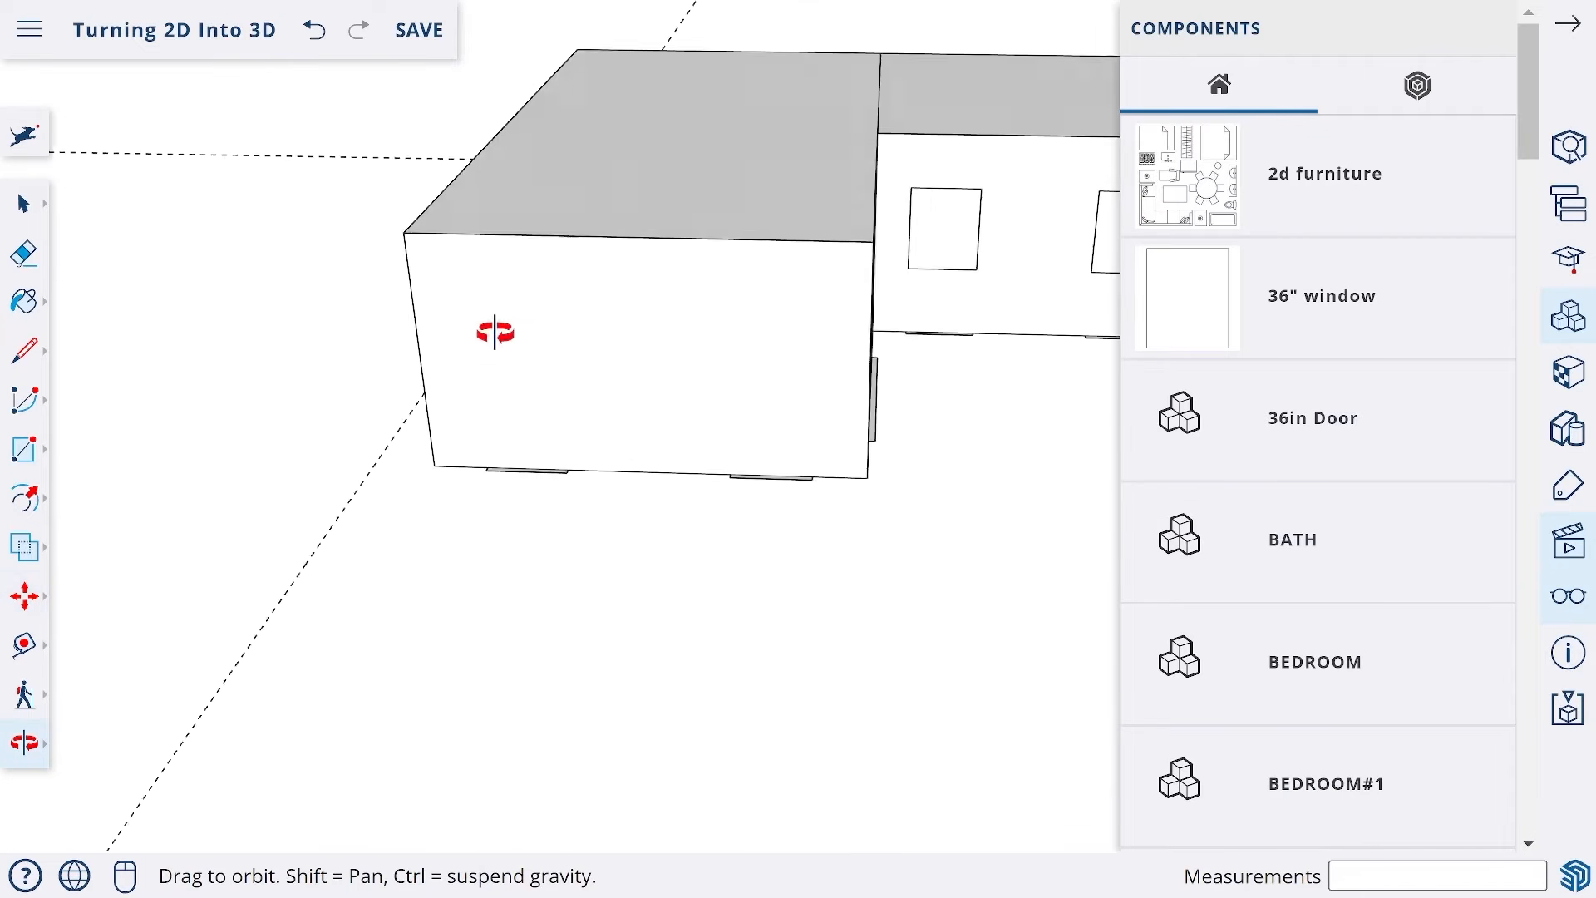
{"action": "scroll", "coordinate": [556, 362], "scroll_direction": "up", "scroll_amount": 3}
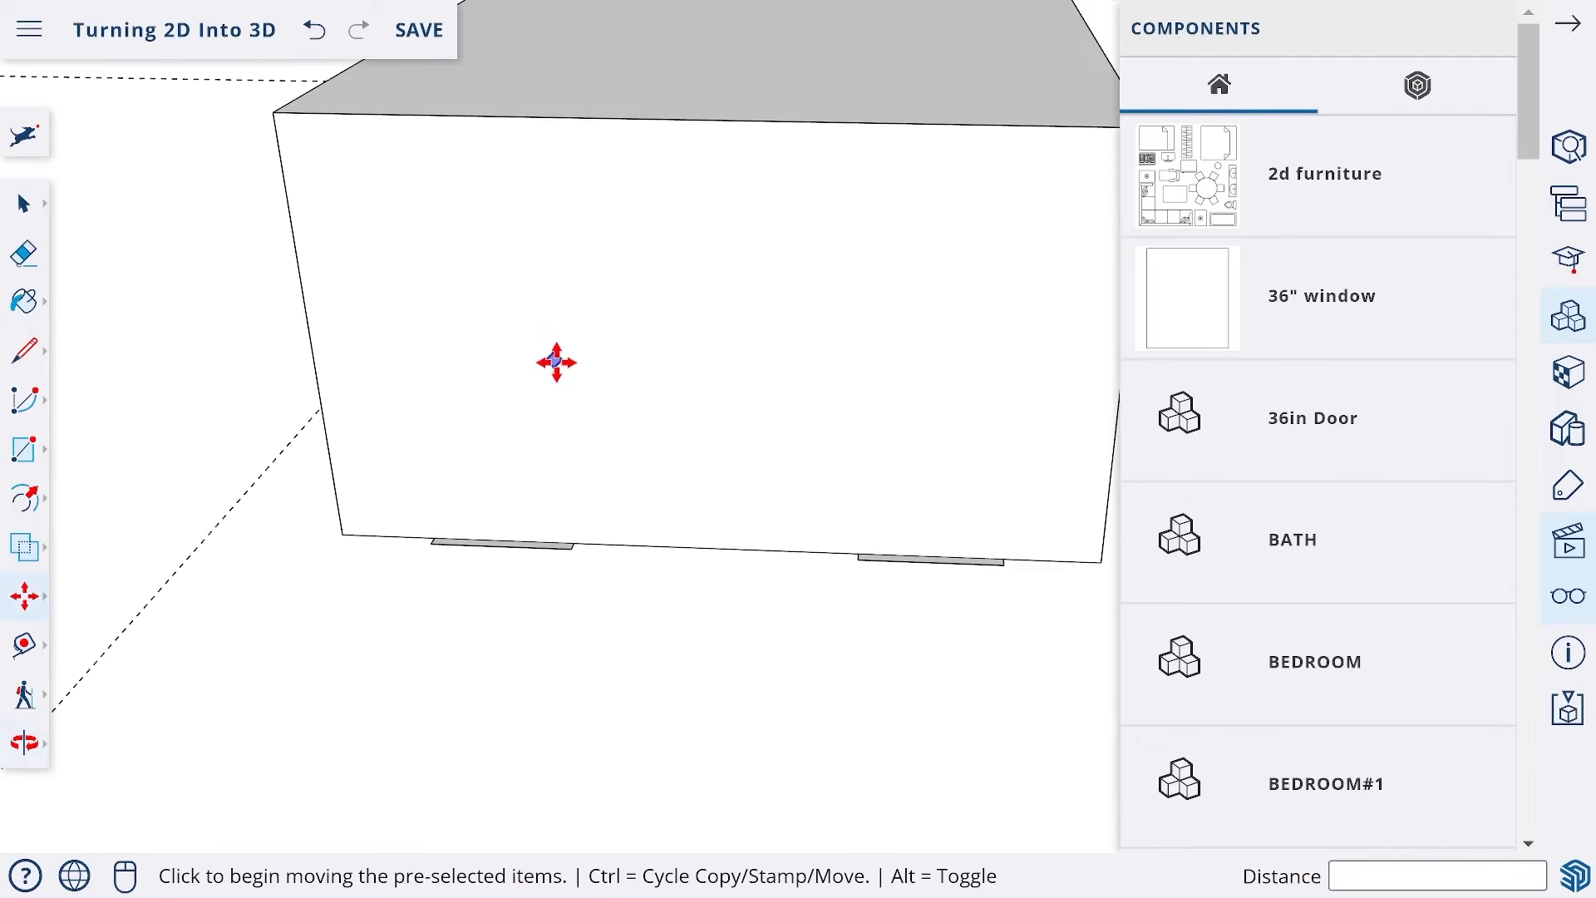
{"action": "left_click", "coordinate": [658, 532]}
{"action": "type", "text": "36"}
{"action": "key", "text": "Return"}
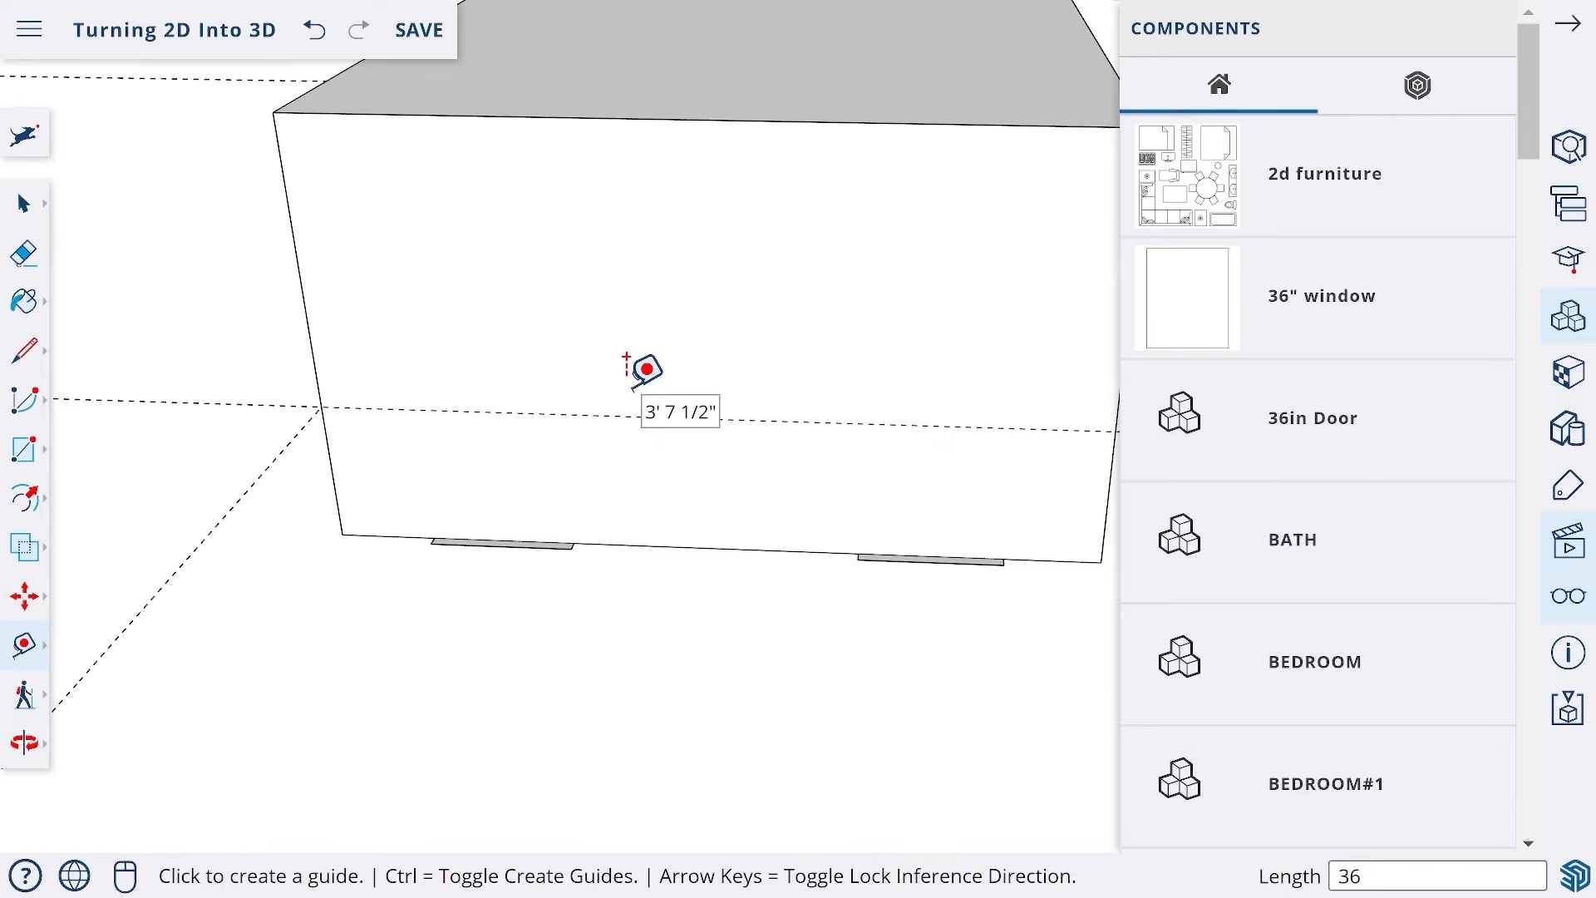
- Insert a 36" window component on that guide above each of the end wall's two window marks, aligned with the marks' ends
{"action": "left_click", "coordinate": [1177, 307]}
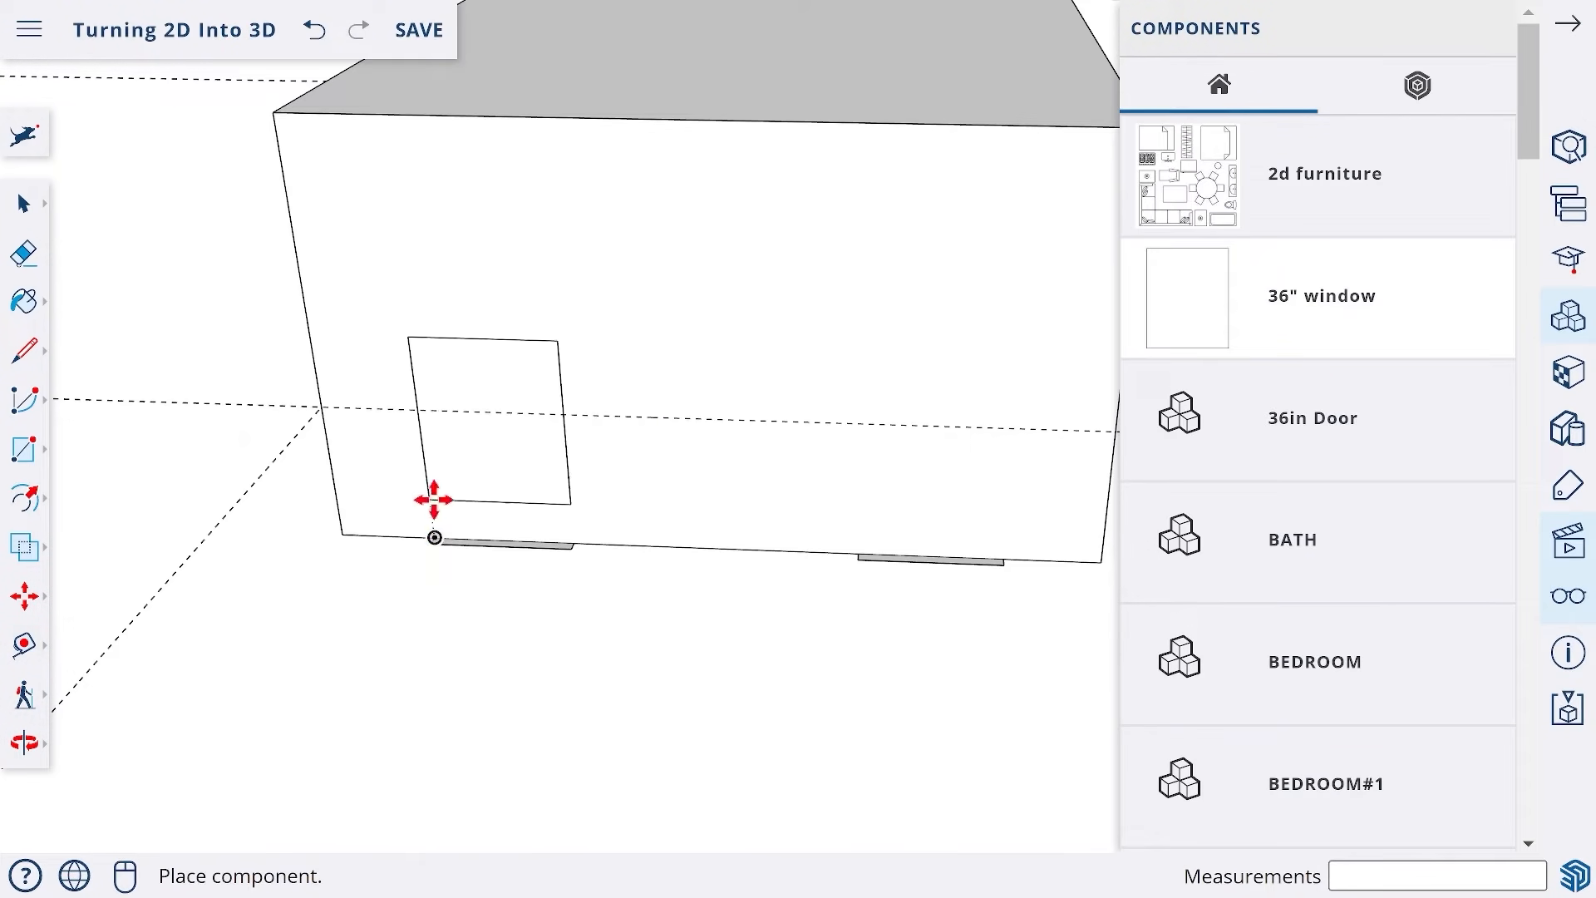
{"action": "left_click", "coordinate": [418, 411]}
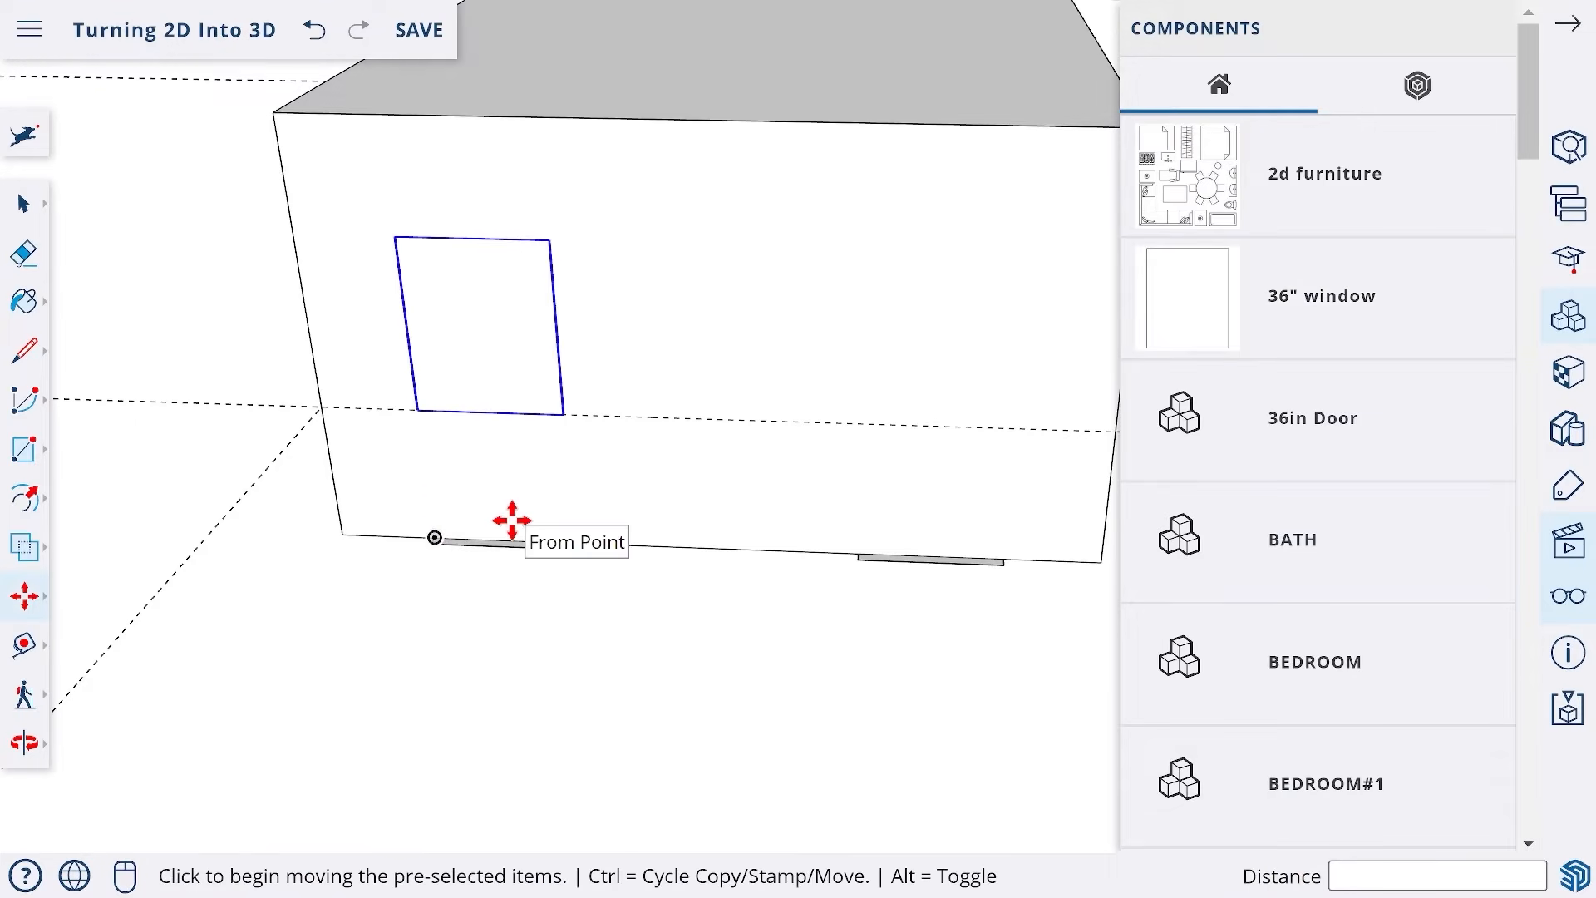
{"action": "left_click", "coordinate": [1179, 310]}
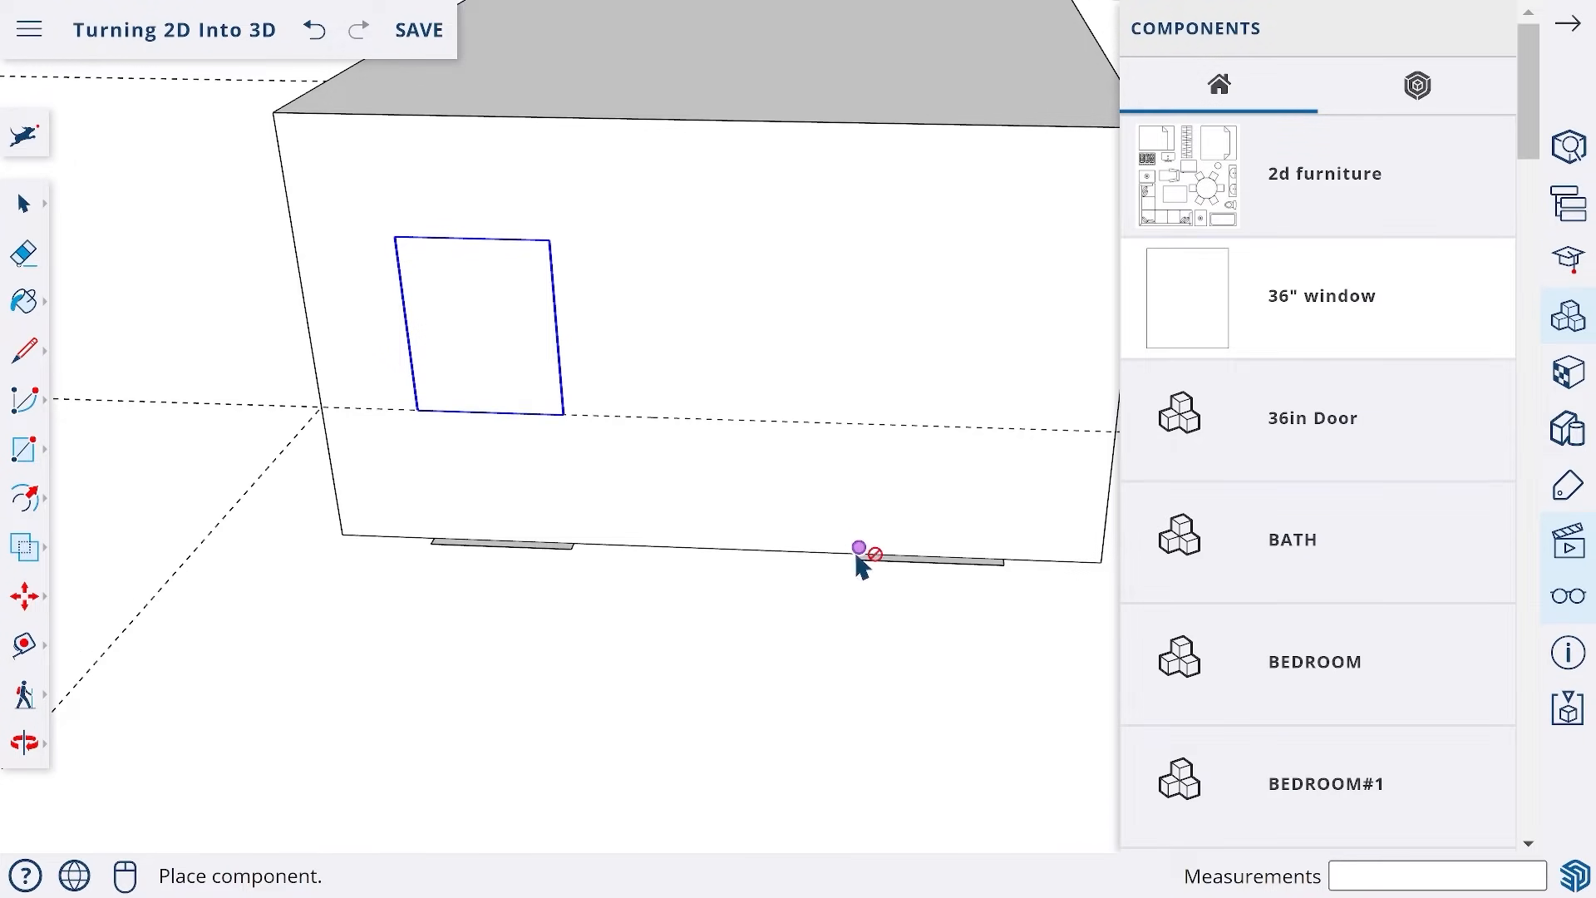
{"action": "key", "text": "o"}
{"action": "left_click_drag", "start_coordinate": [867, 535], "coordinate": [552, 545]}
{"action": "middle_click_drag", "start_coordinate": [552, 545], "coordinate": [778, 558]}
{"action": "scroll", "coordinate": [790, 599], "scroll_direction": "up", "scroll_amount": 5}
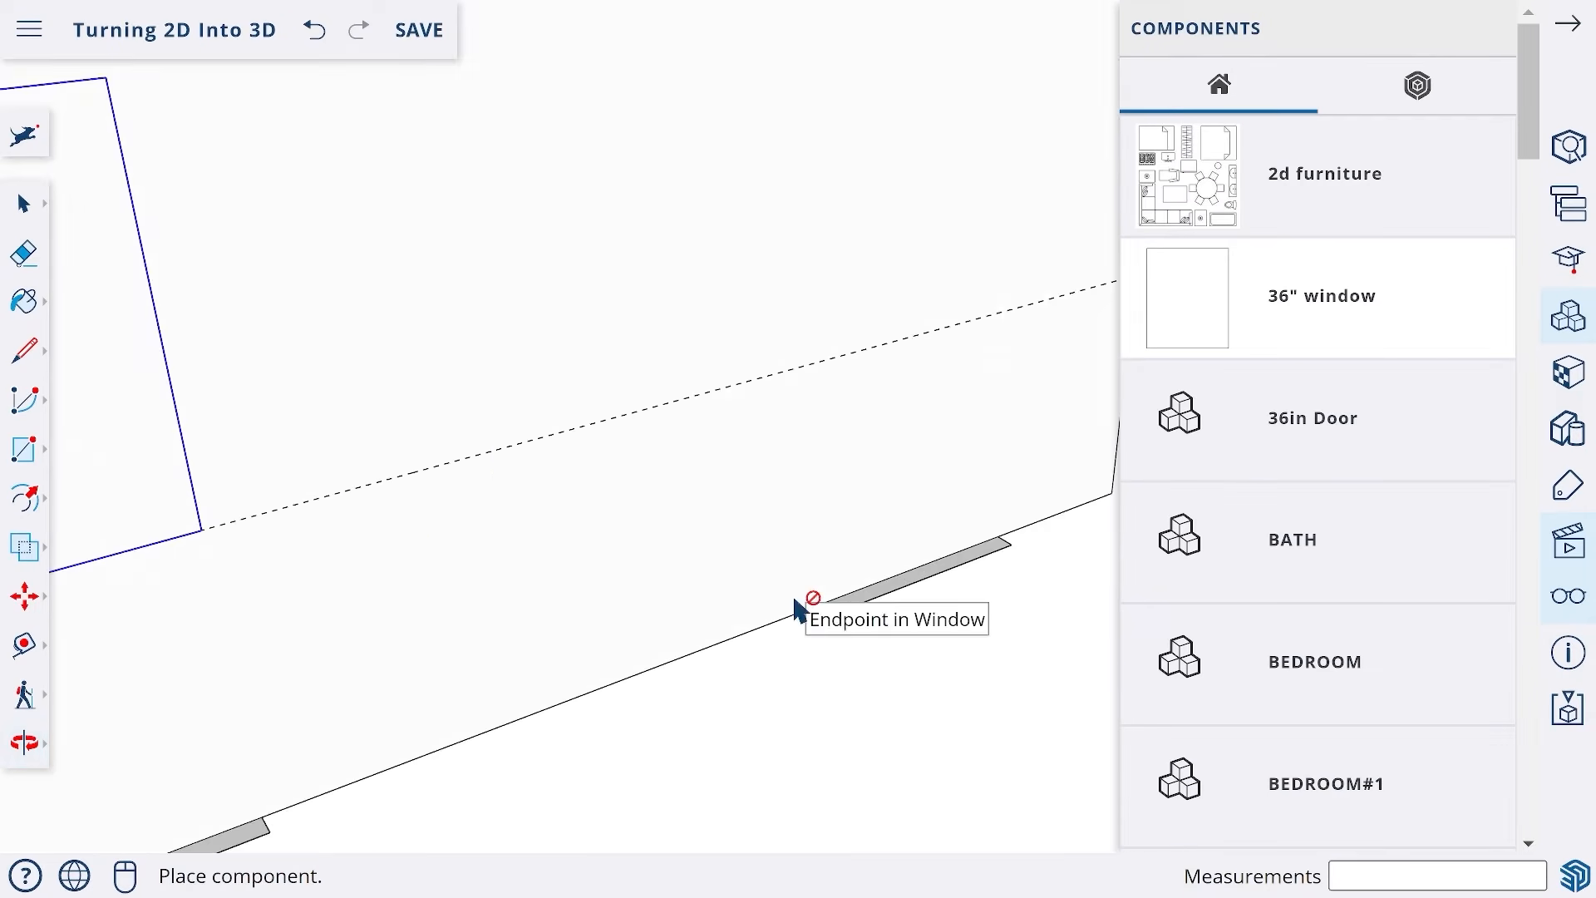
{"action": "scroll", "coordinate": [803, 620], "scroll_direction": "up", "scroll_amount": 2}
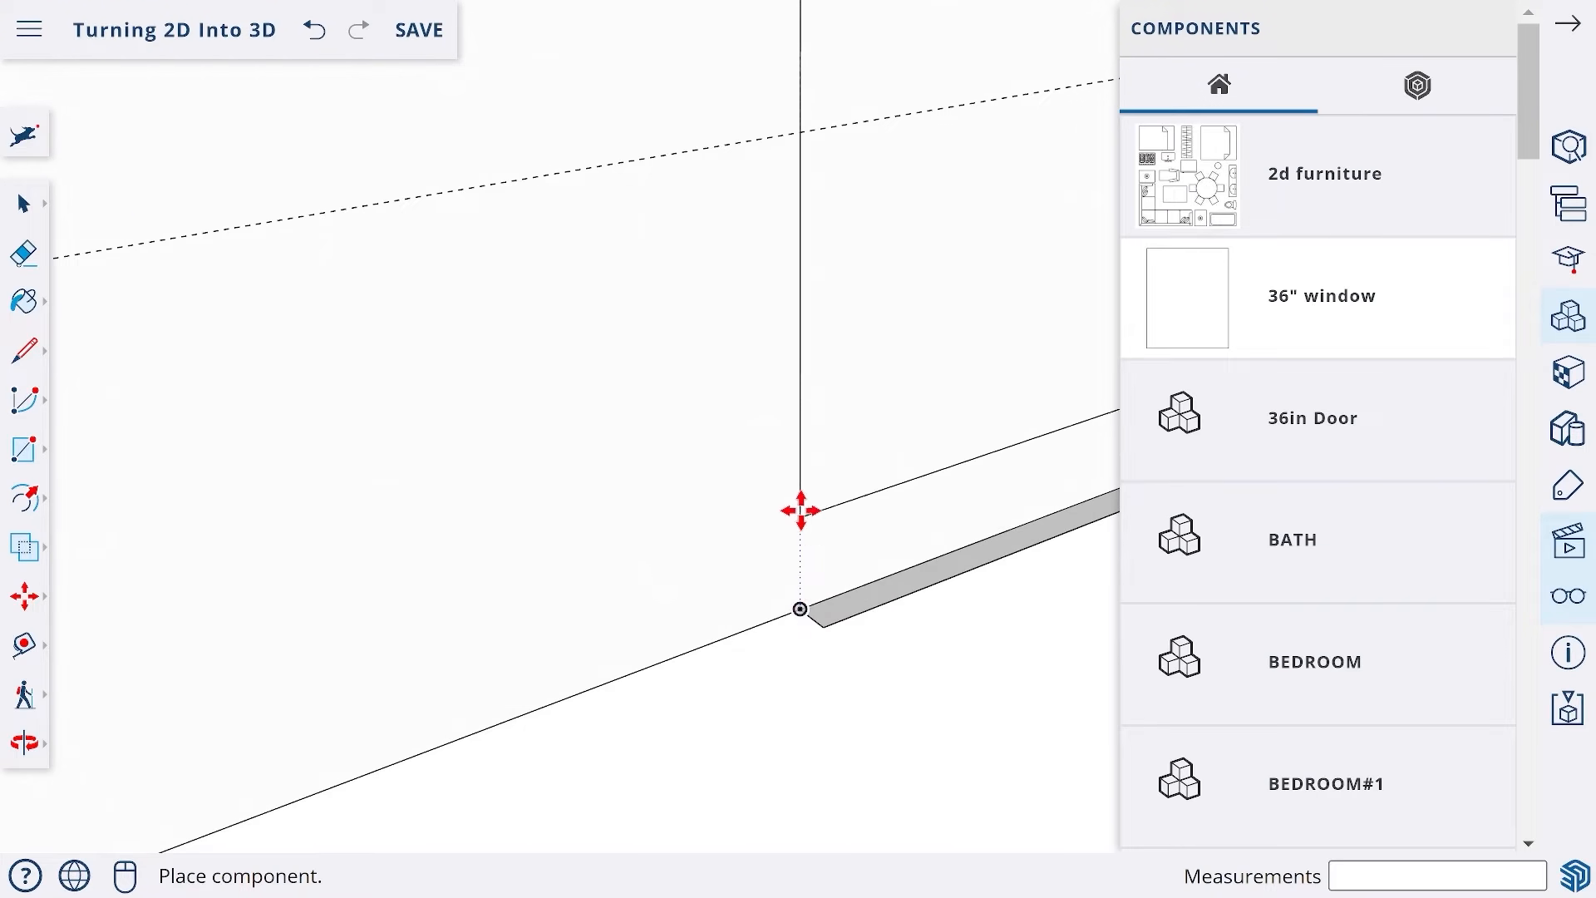
{"action": "scroll", "coordinate": [807, 299], "scroll_direction": "down", "scroll_amount": 1}
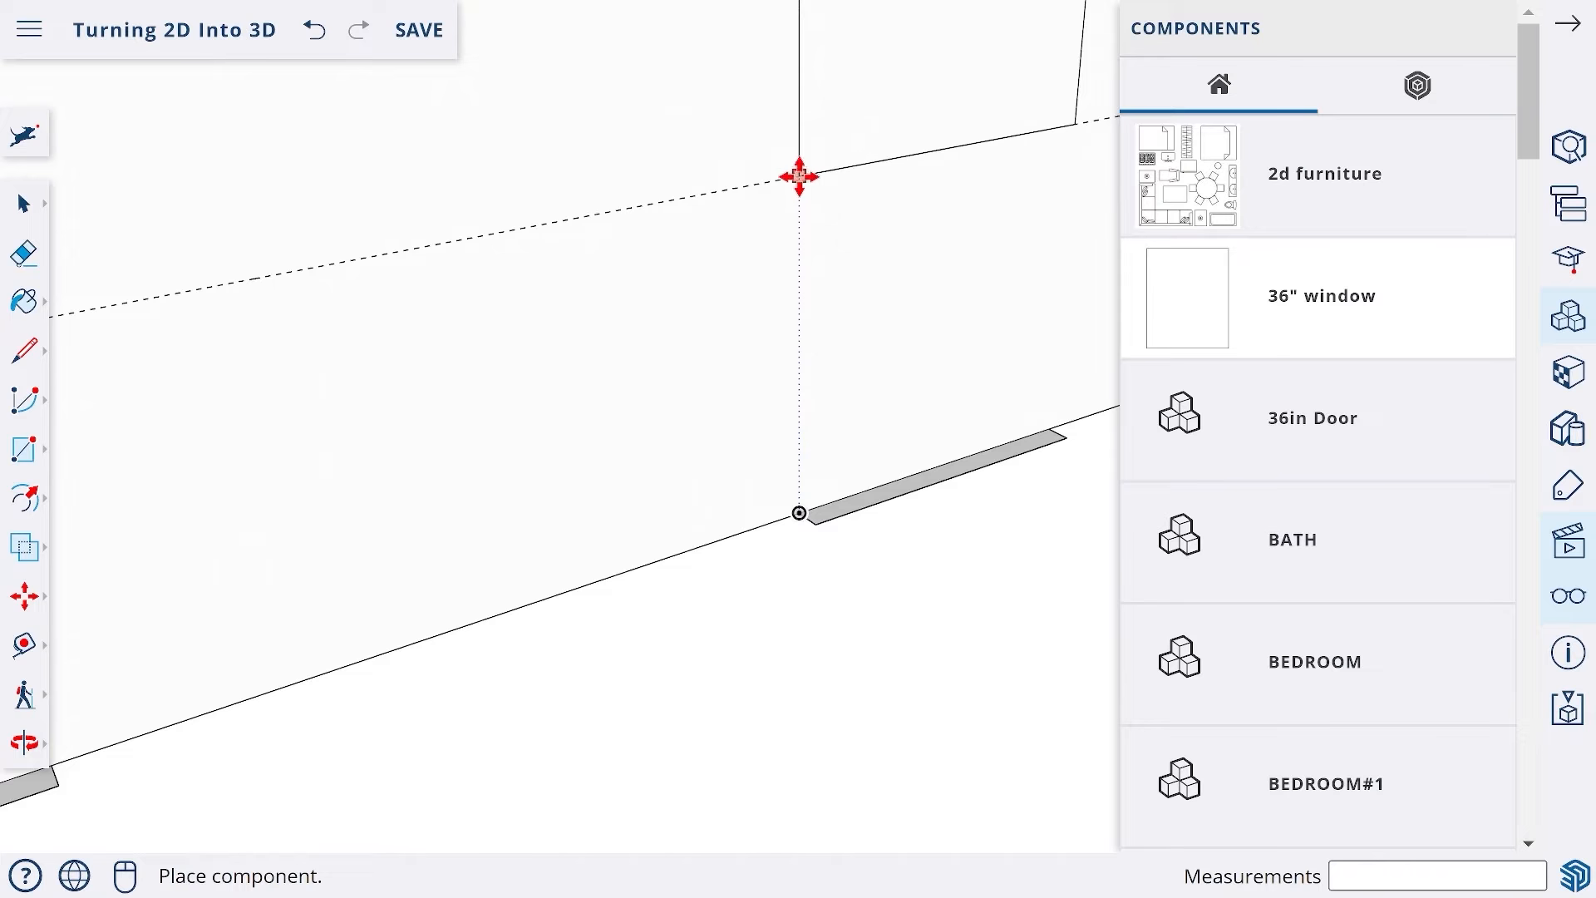
{"action": "left_click", "coordinate": [799, 175]}
- Close the Components panel and examine the windows and doors placed around the whole house
{"action": "scroll", "coordinate": [731, 260], "scroll_direction": "down", "scroll_amount": 2}
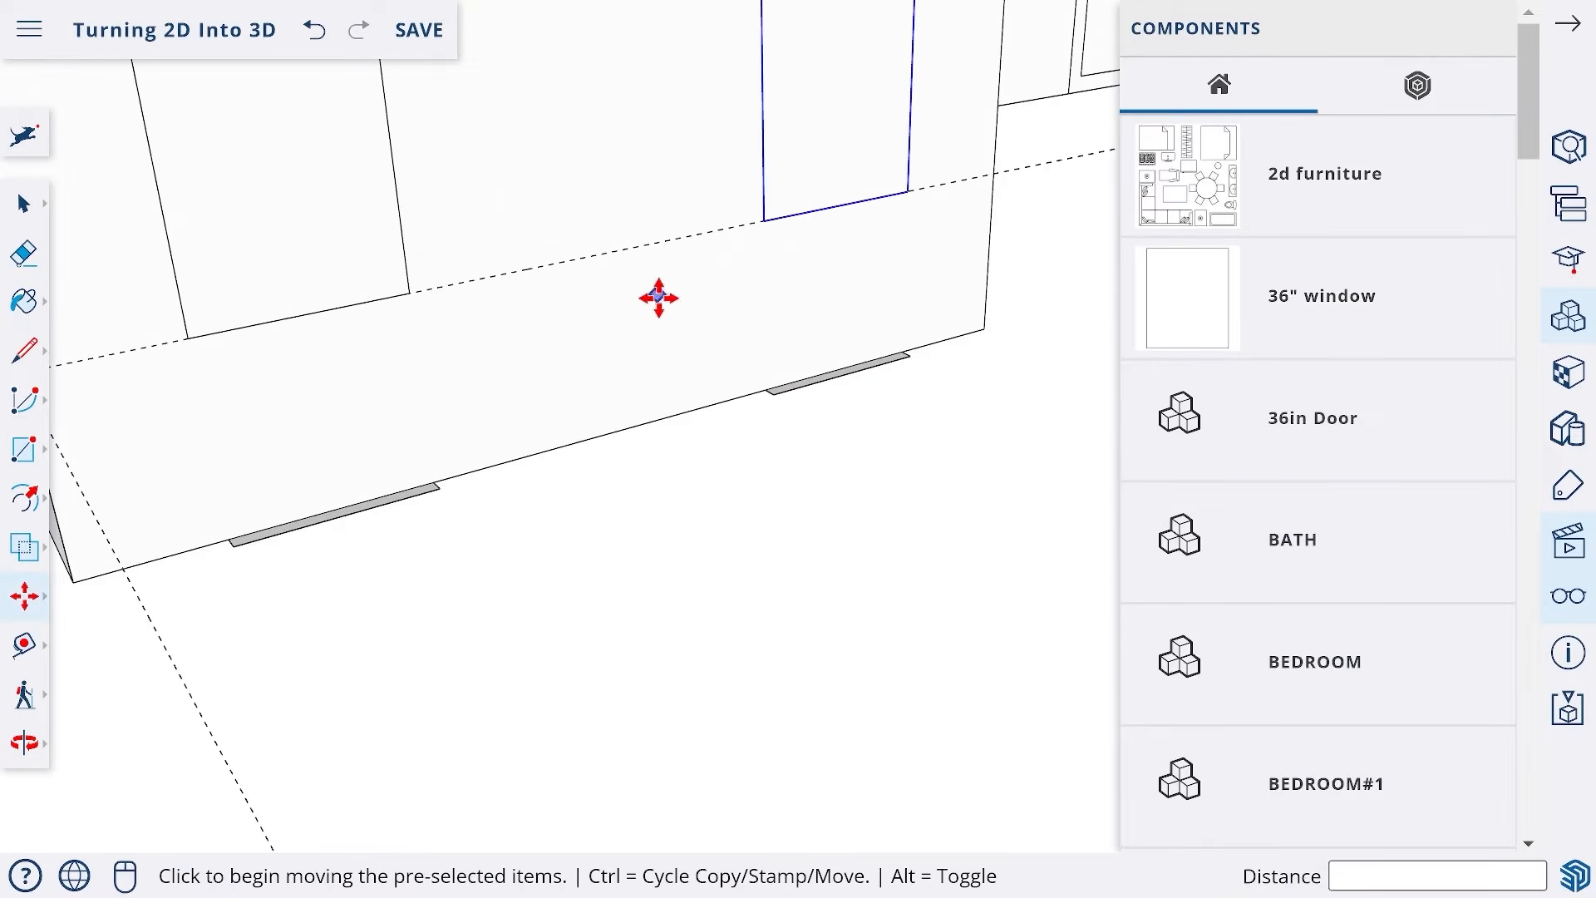
{"action": "middle_click_drag", "start_coordinate": [656, 296], "coordinate": [678, 387]}
{"action": "scroll", "coordinate": [716, 452], "scroll_direction": "down", "scroll_amount": 5}
{"action": "middle_click_drag", "start_coordinate": [716, 453], "coordinate": [735, 510]}
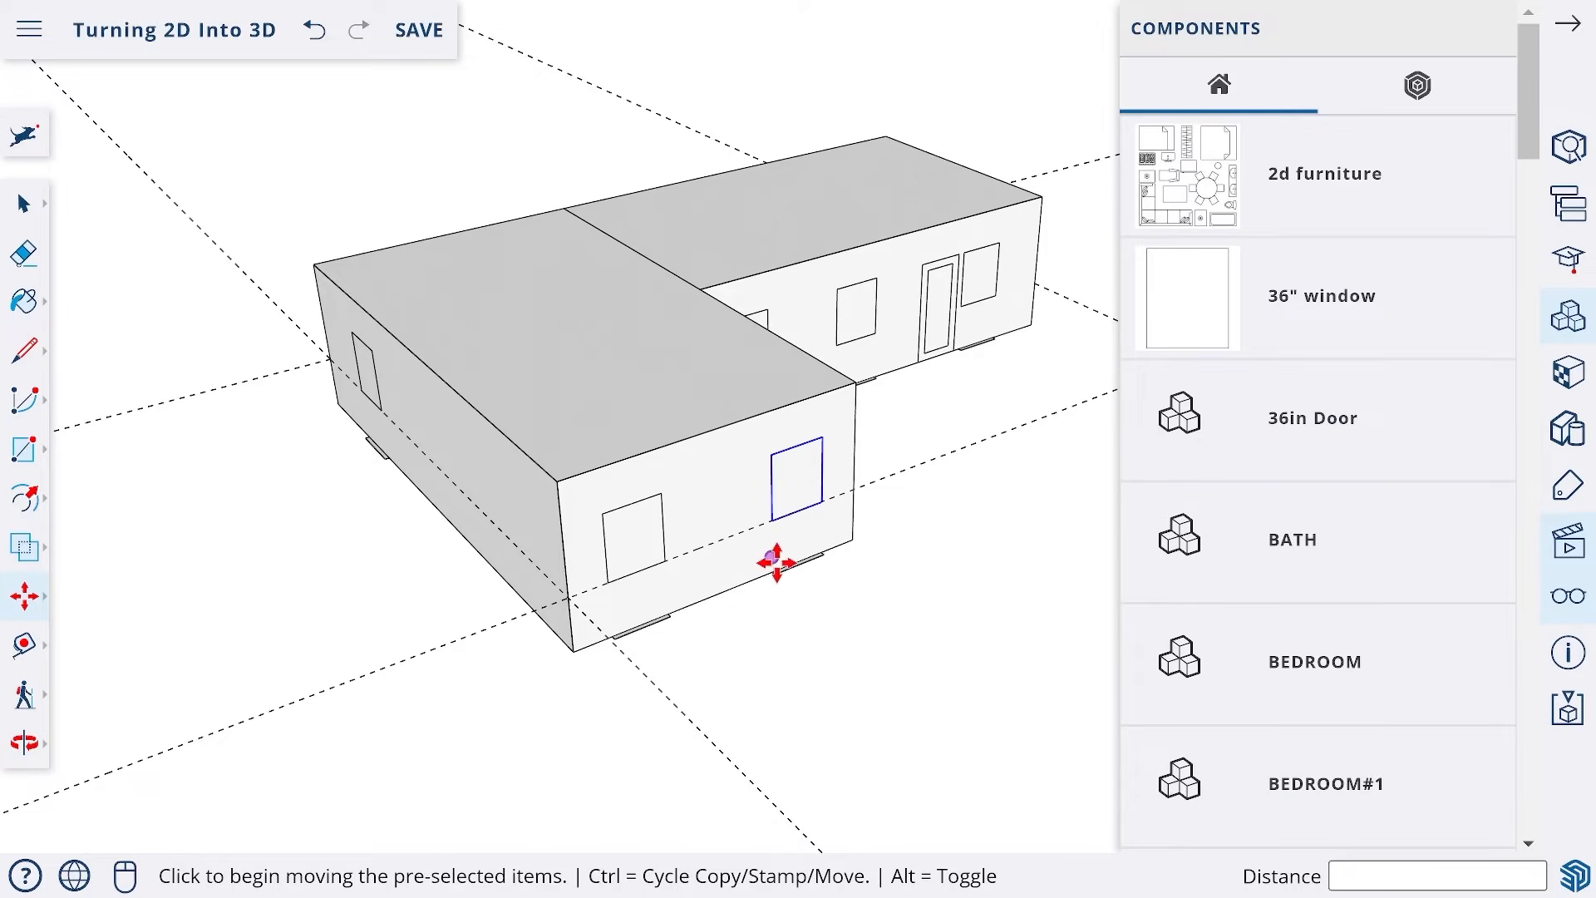
{"action": "scroll", "coordinate": [775, 562], "scroll_direction": "up", "scroll_amount": 3}
{"action": "scroll", "coordinate": [774, 562], "scroll_direction": "up", "scroll_amount": 5}
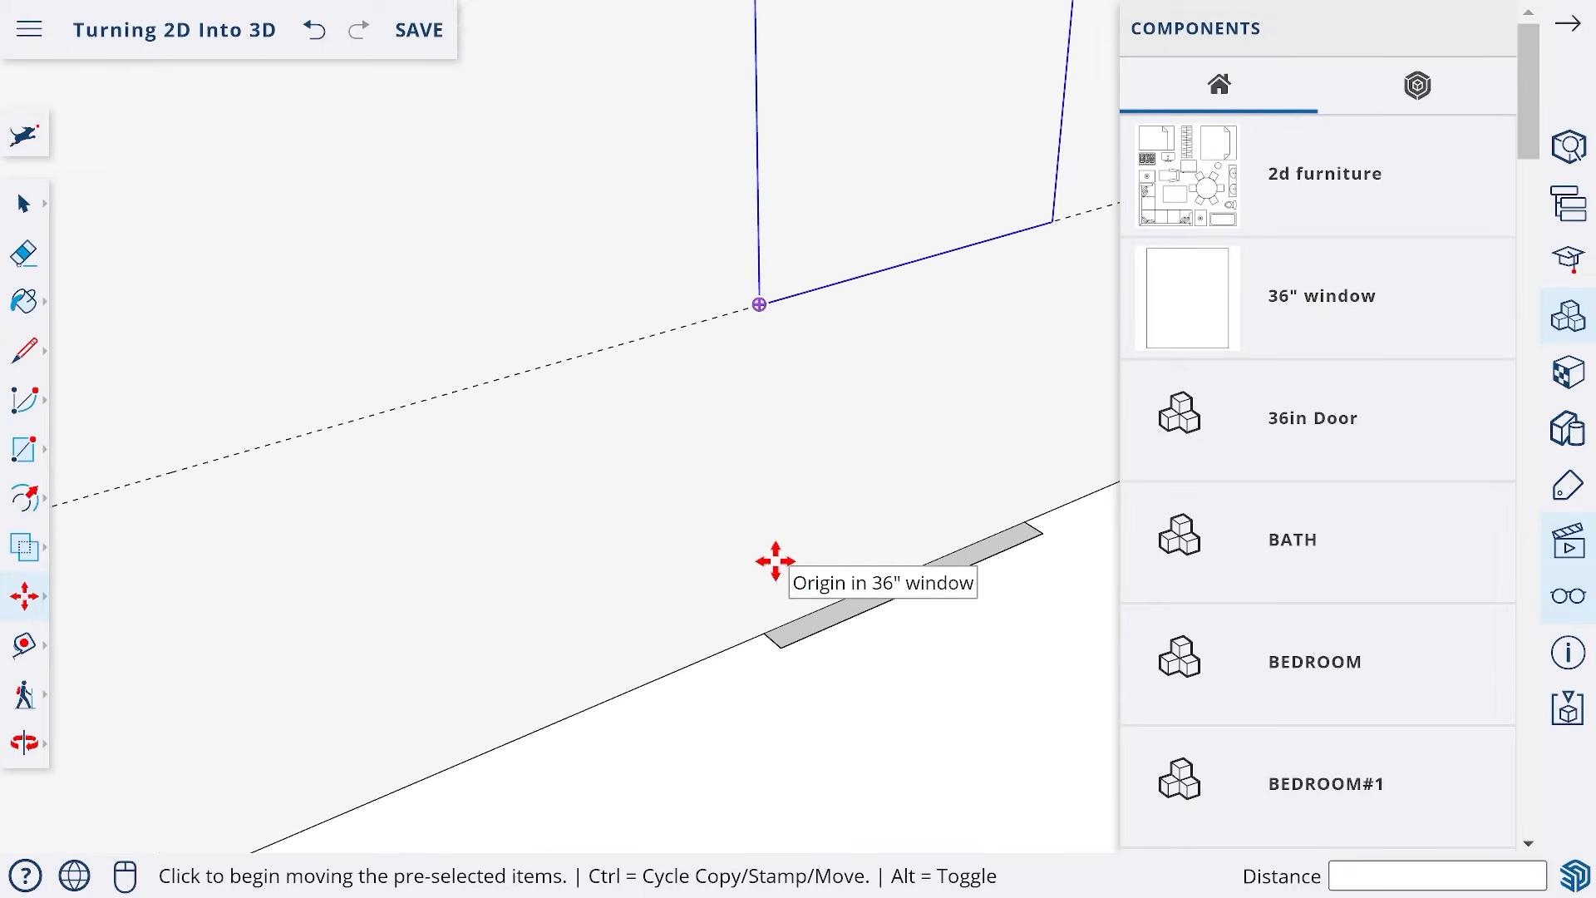
{"action": "scroll", "coordinate": [775, 562], "scroll_direction": "down", "scroll_amount": 5}
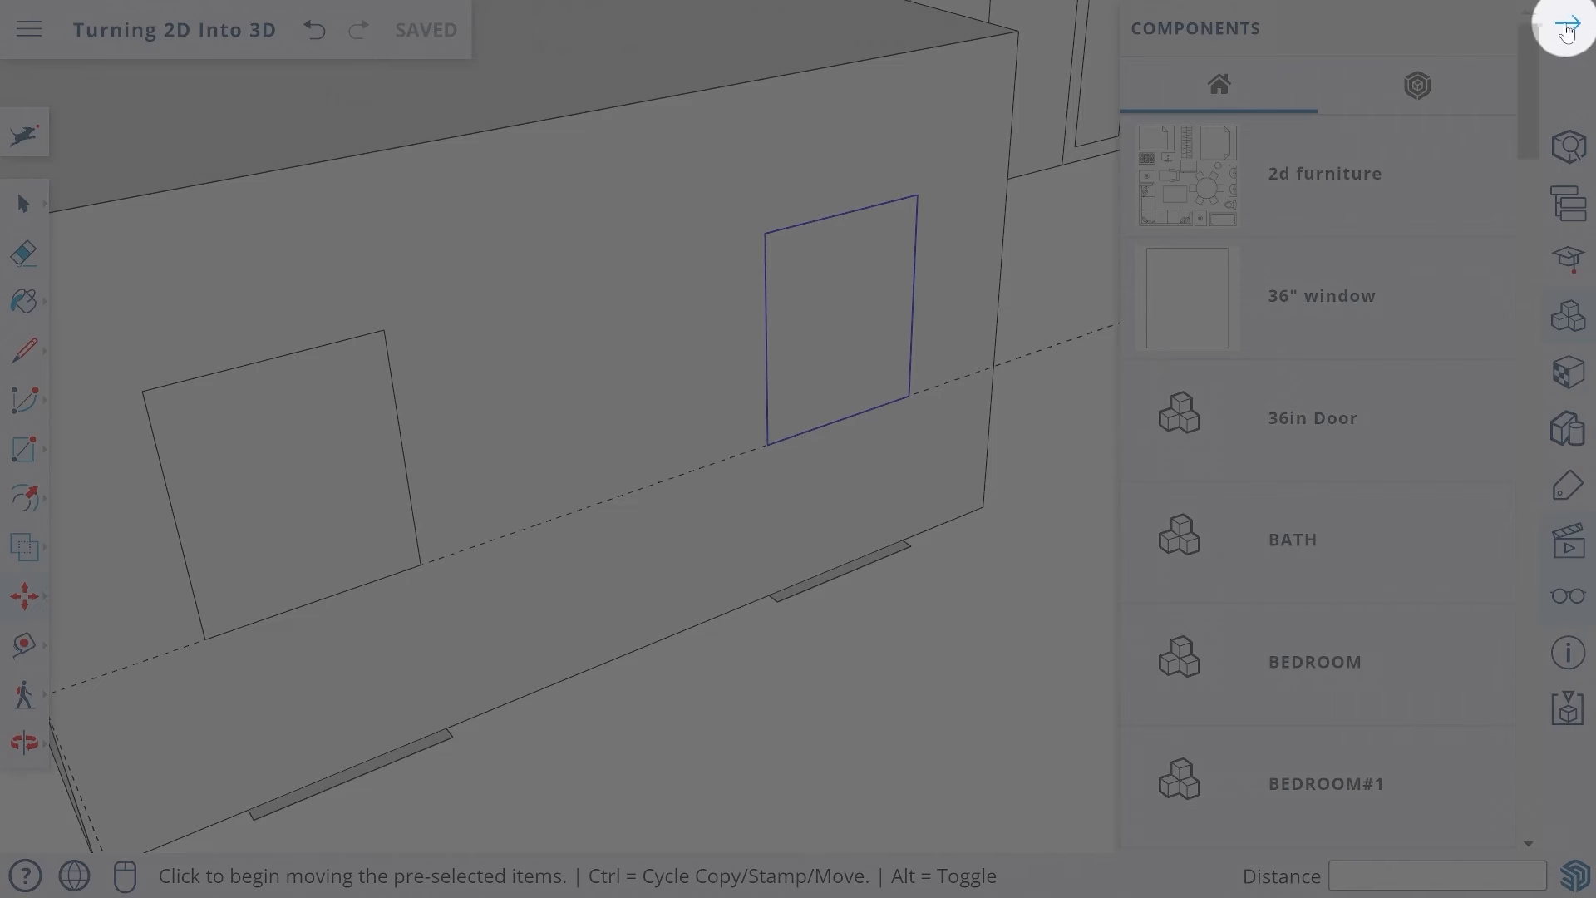
{"action": "left_click", "coordinate": [1558, 36]}
{"action": "middle_click_drag", "start_coordinate": [1257, 229], "coordinate": [1197, 292]}
{"action": "scroll", "coordinate": [1101, 299], "scroll_direction": "down", "scroll_amount": 5}
{"action": "middle_click_drag", "start_coordinate": [1101, 299], "coordinate": [679, 513]}
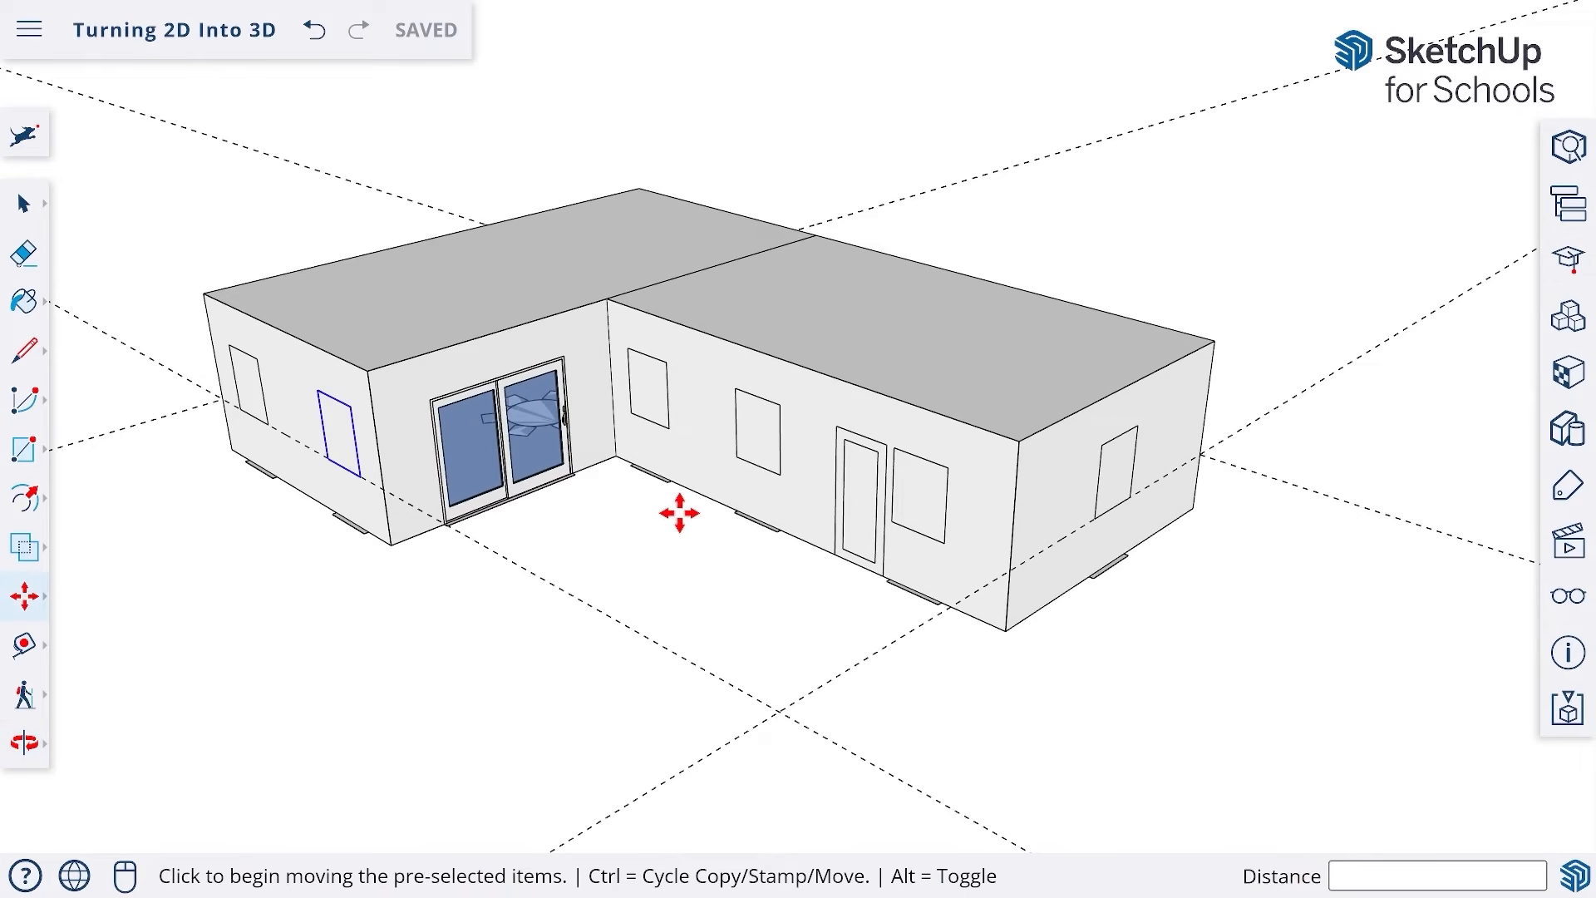
{"action": "scroll", "coordinate": [679, 511], "scroll_direction": "up", "scroll_amount": 3}
{"action": "scroll", "coordinate": [676, 510], "scroll_direction": "down", "scroll_amount": 3}
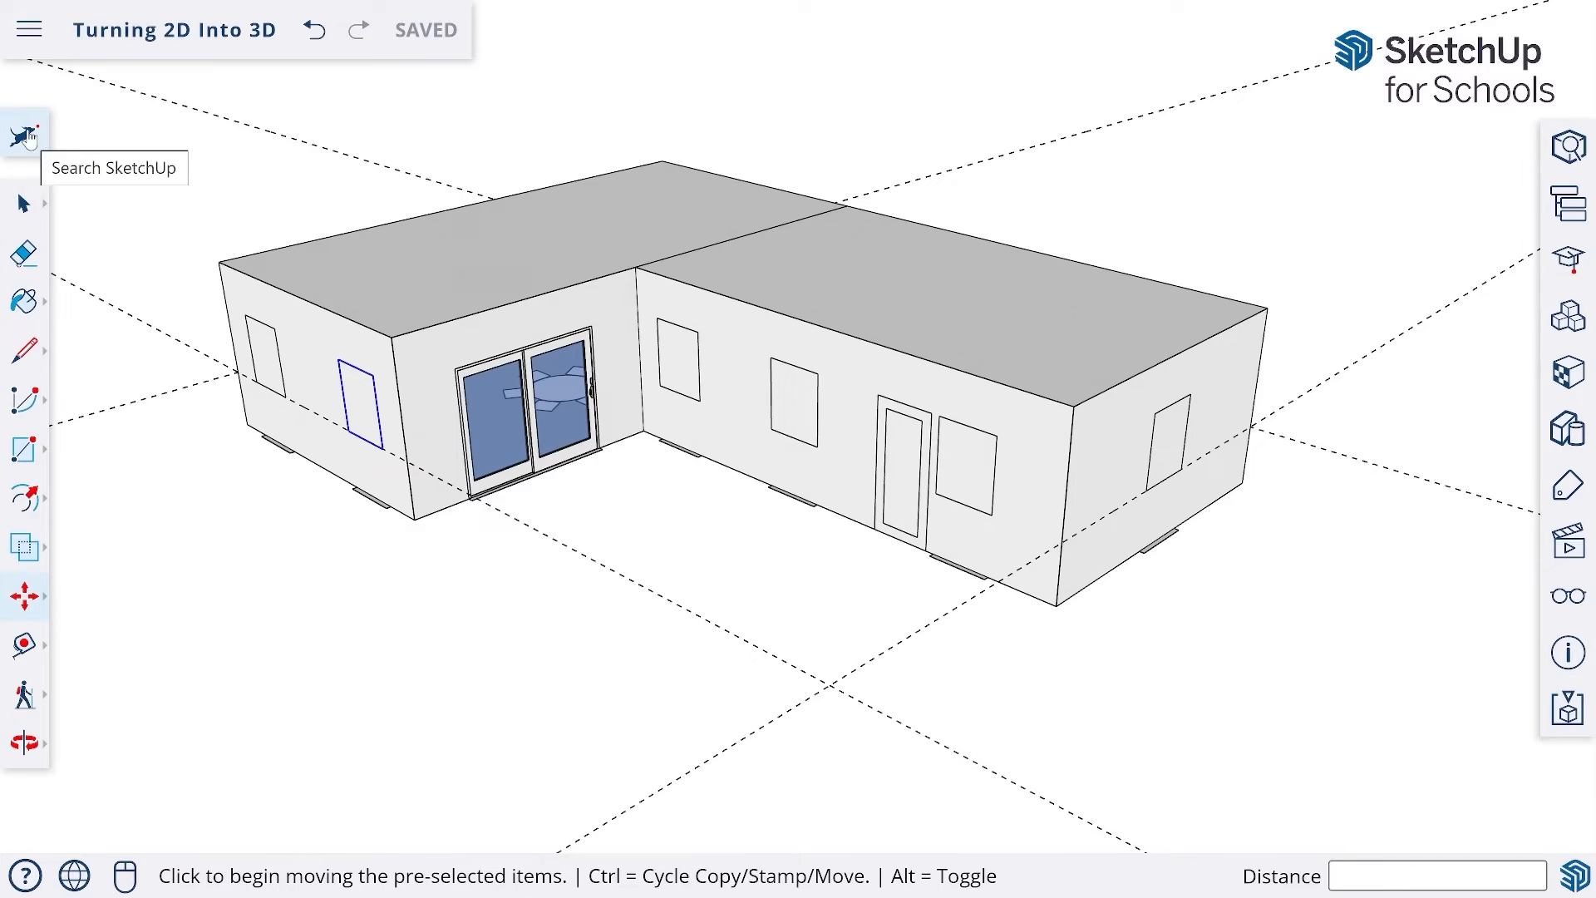
- Delete all guides from the model using the Delete Guides command
{"action": "left_click", "coordinate": [1560, 609]}
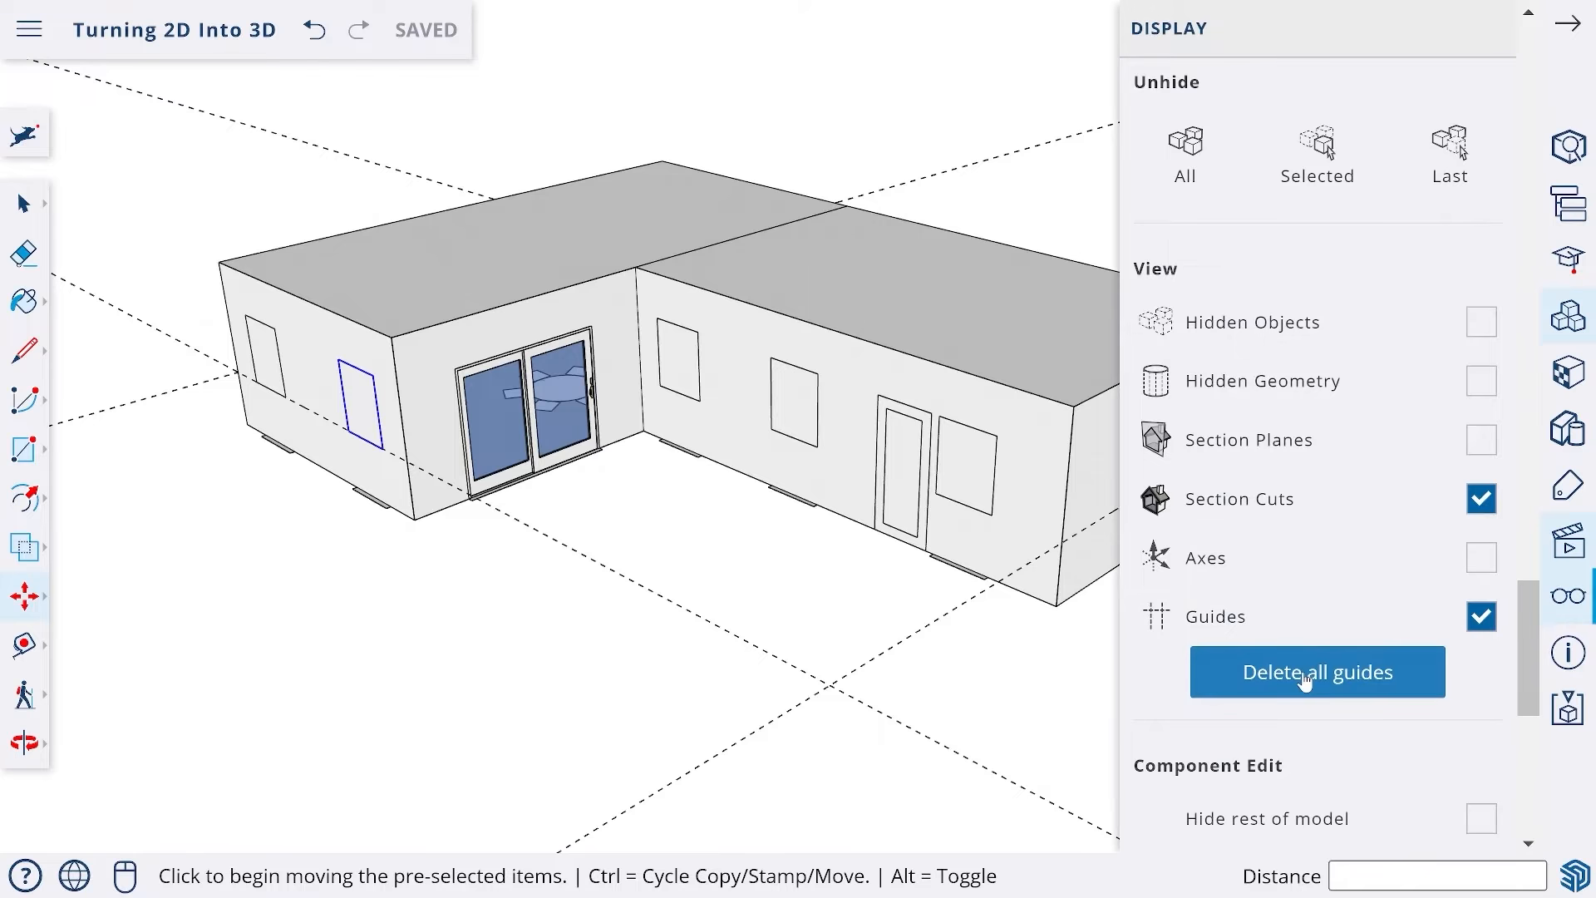
{"action": "left_click", "coordinate": [28, 134]}
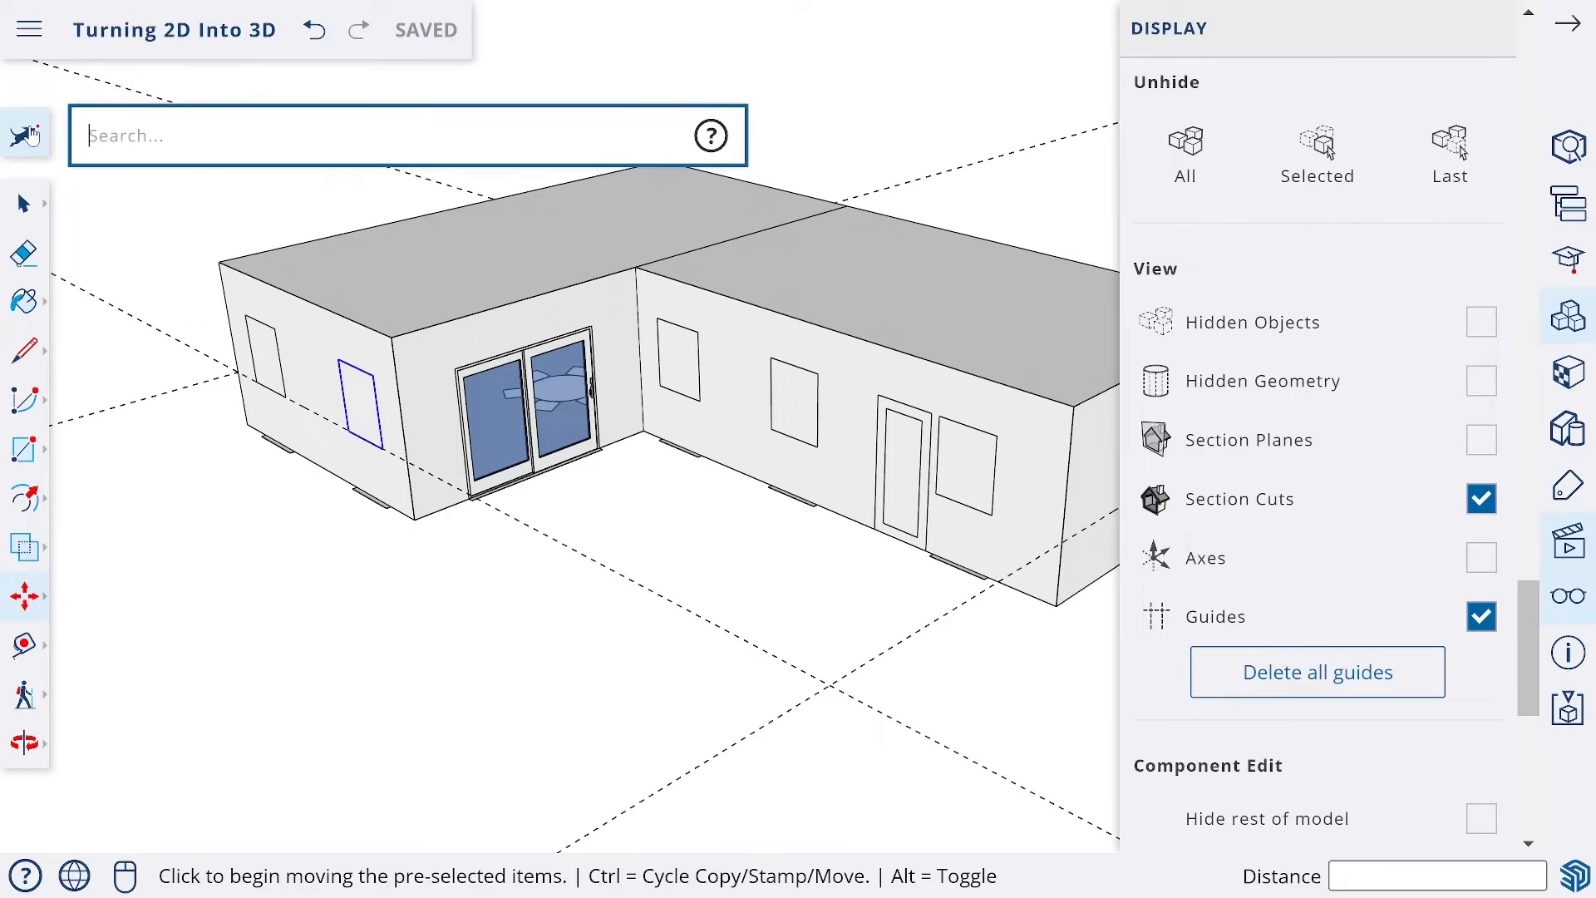
{"action": "type", "text": "dele"}
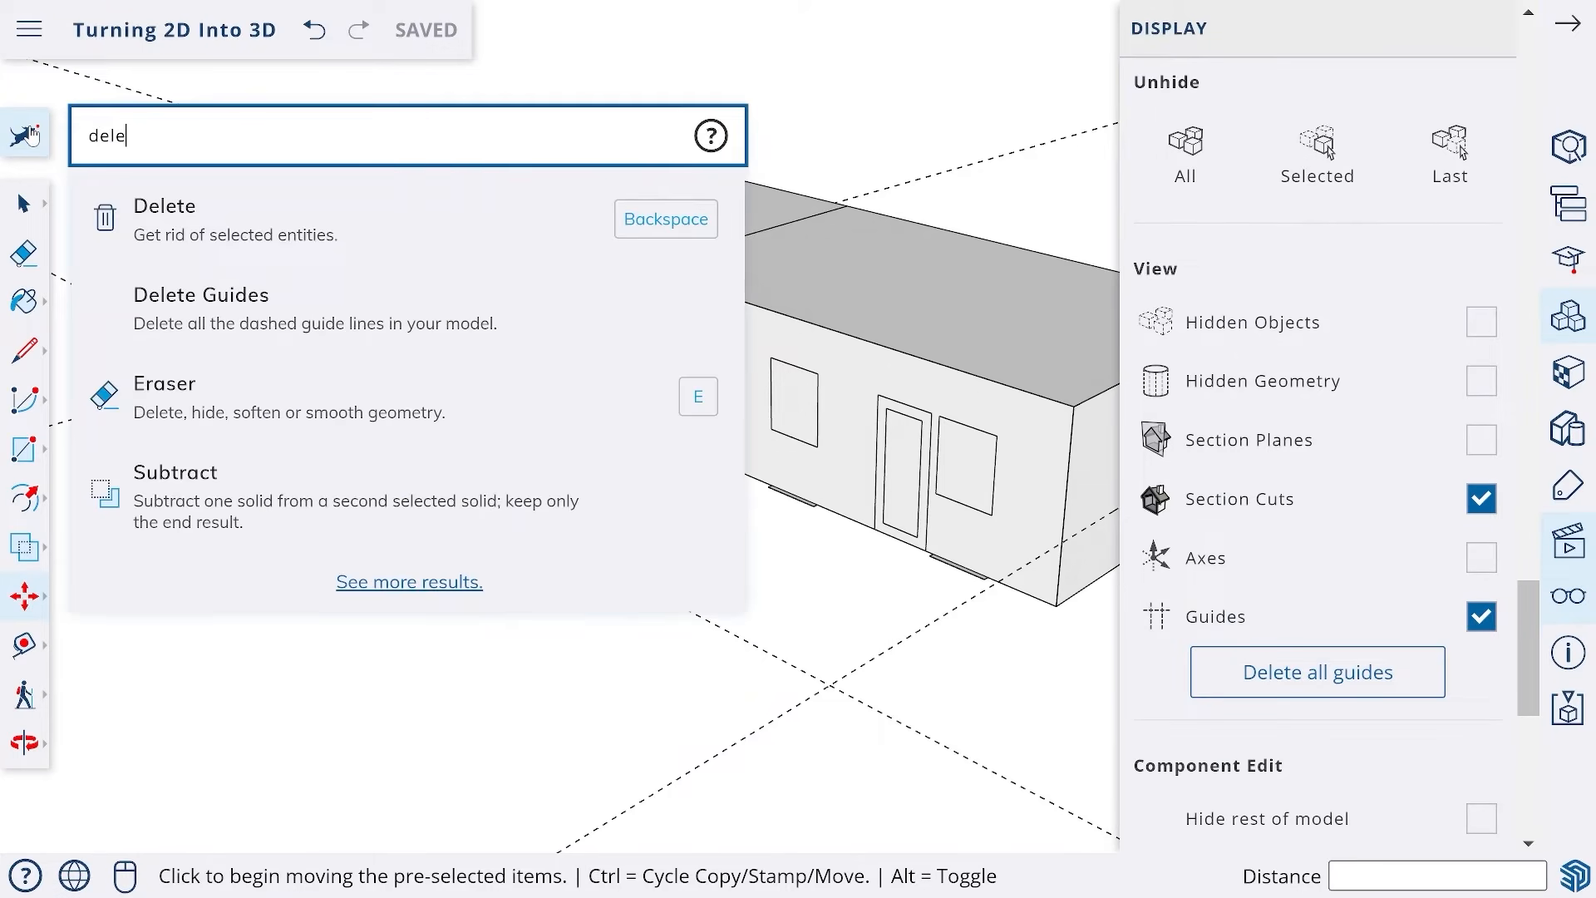
{"action": "left_click", "coordinate": [219, 318]}
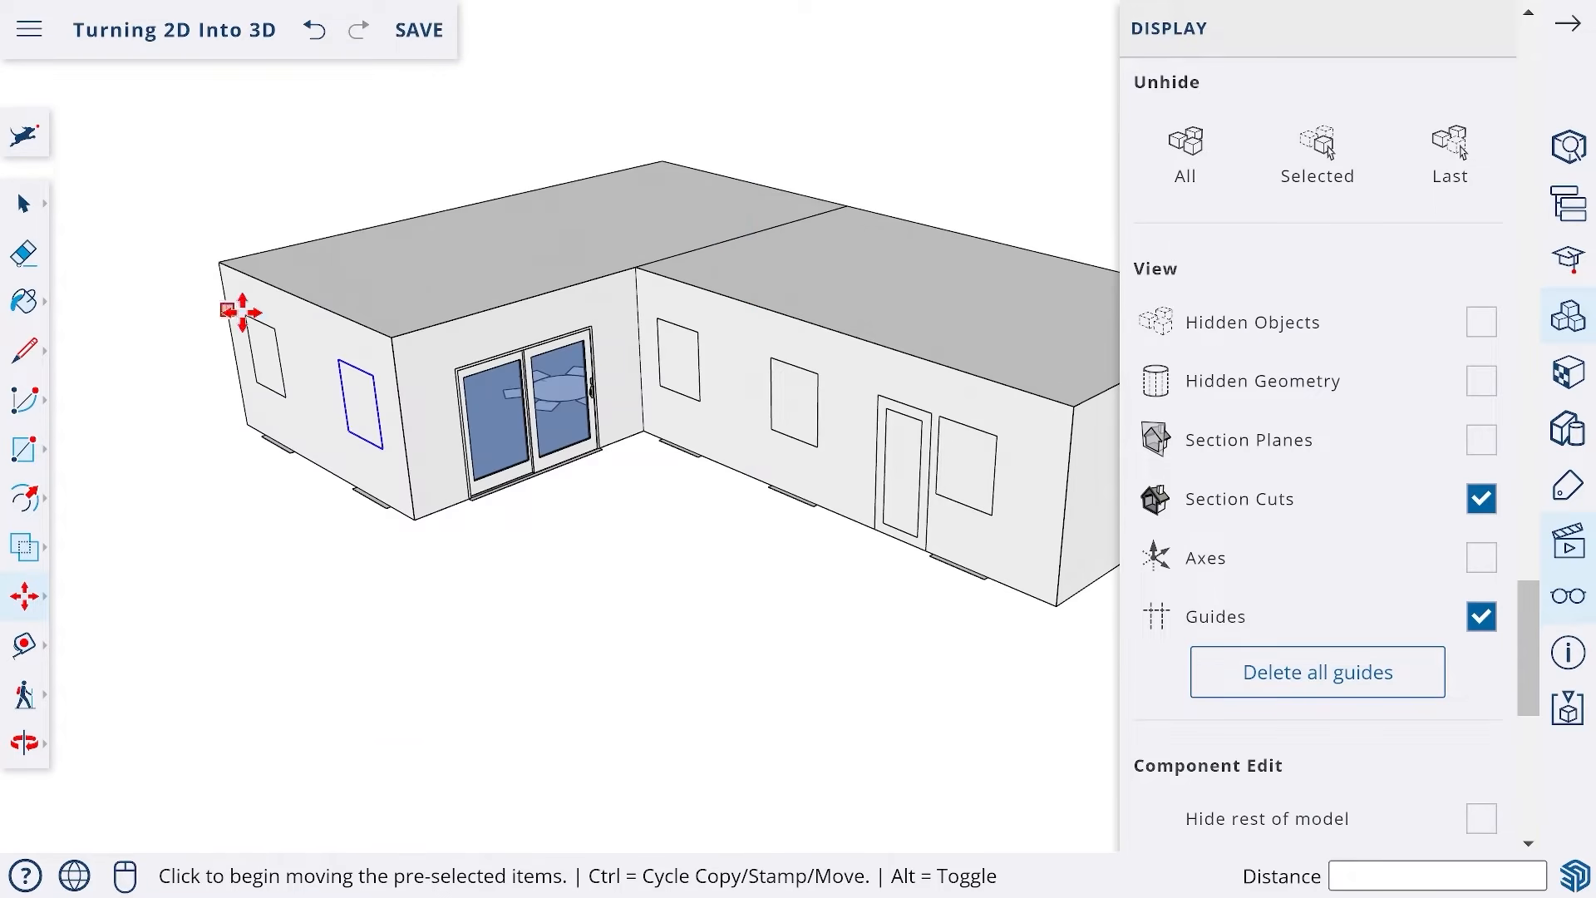
{"action": "left_click", "coordinate": [1568, 23]}
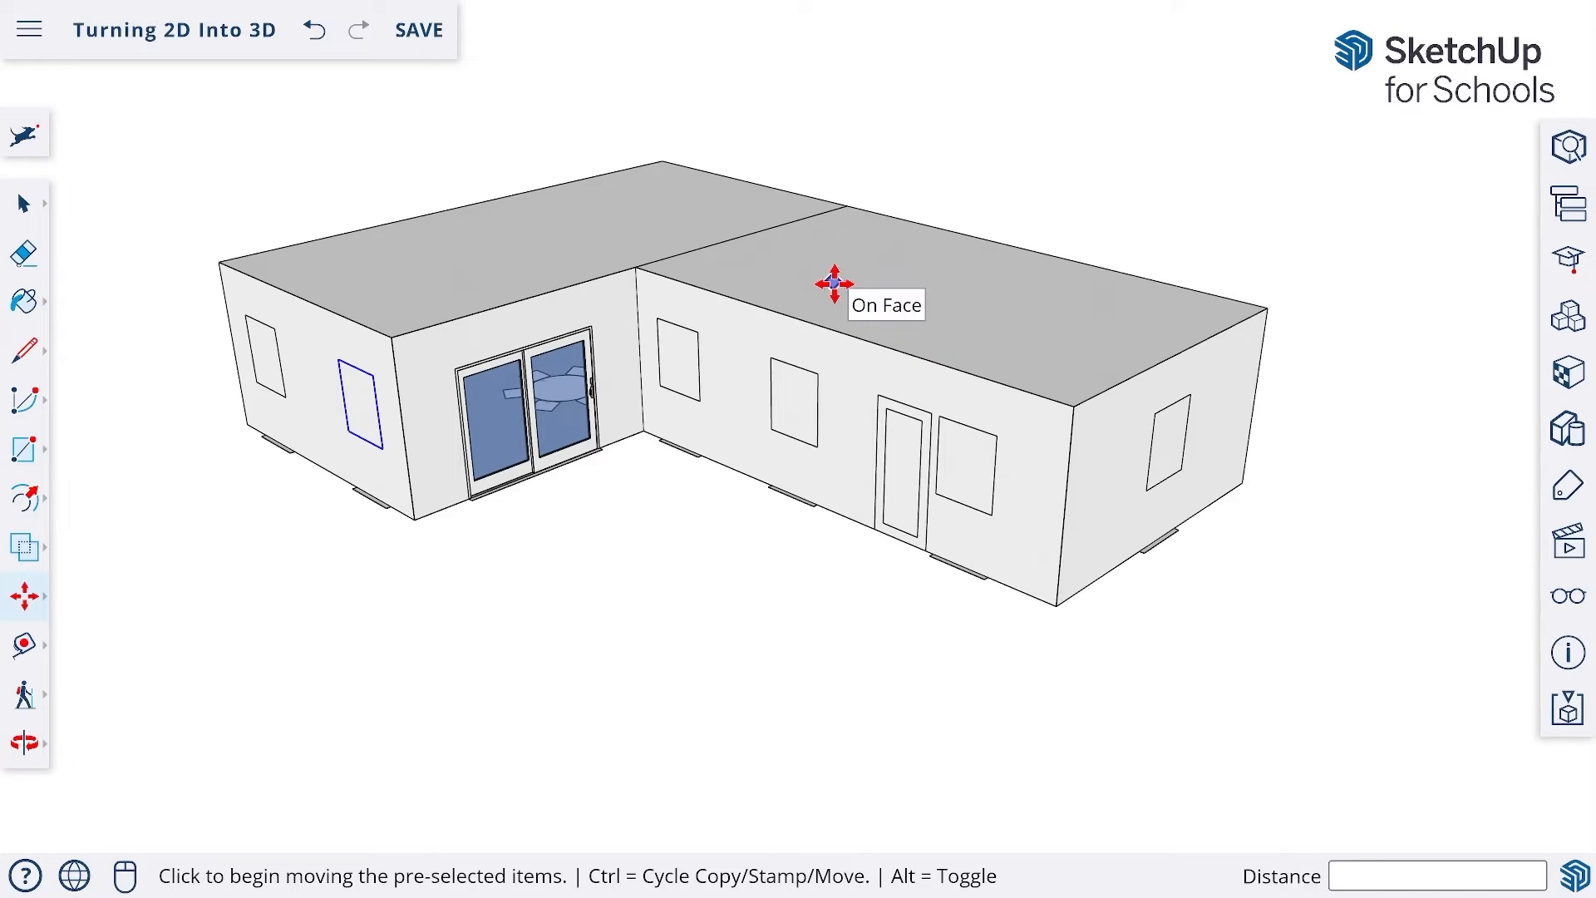
- Create a 30-degree angled guide with the Protractor at the front upper corner of the single-window end wall, measured from its top edge
{"action": "middle_click_drag", "start_coordinate": [834, 283], "coordinate": [840, 328]}
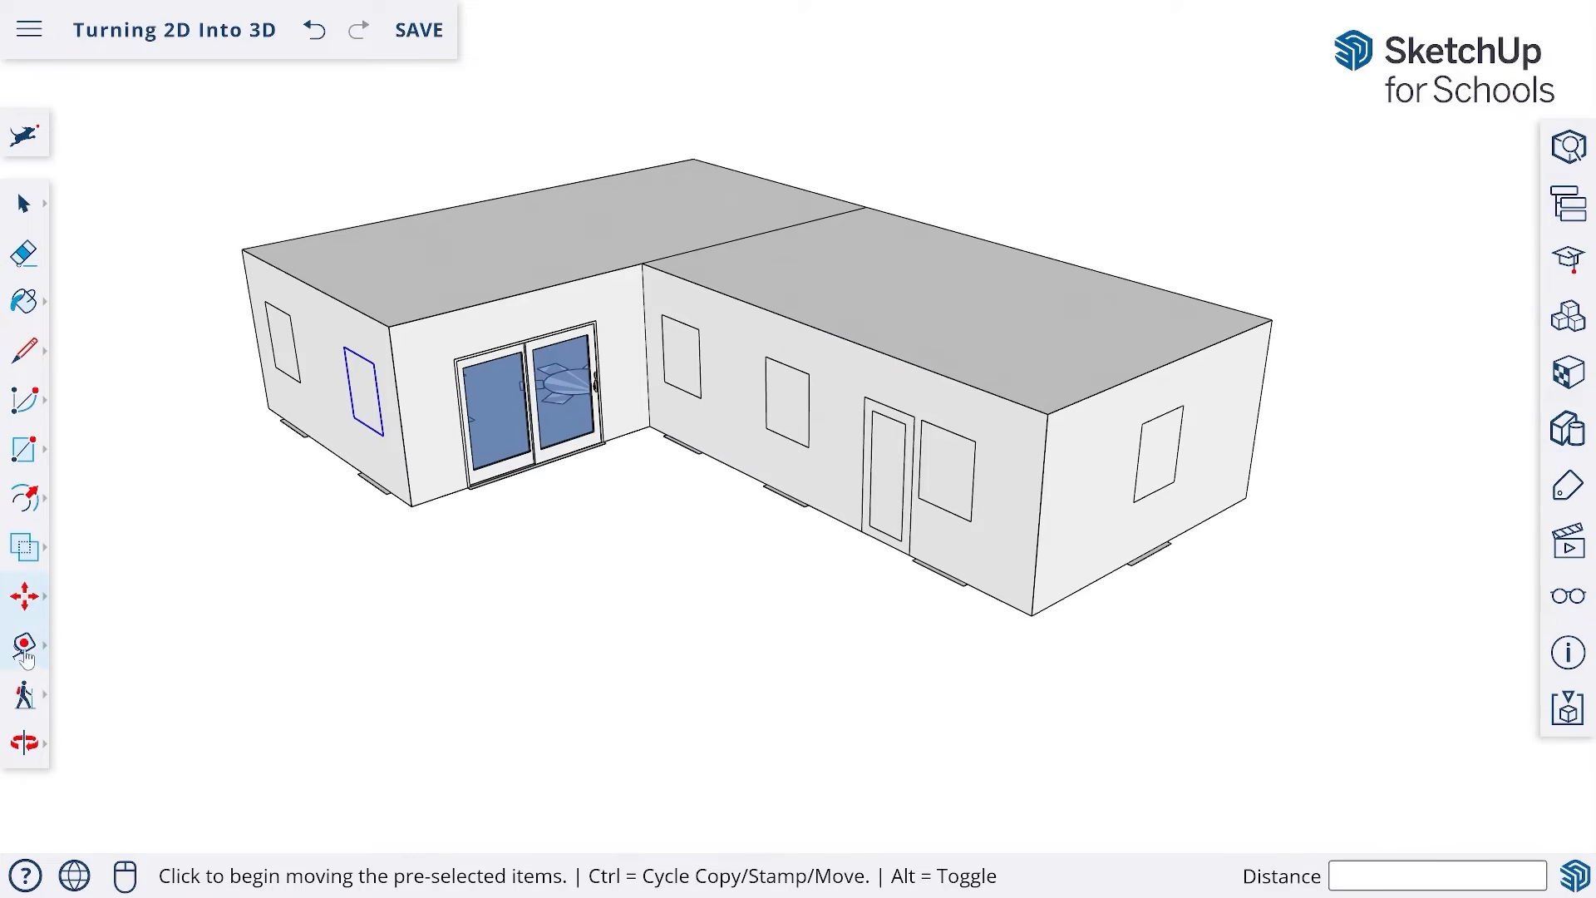
{"action": "left_click", "coordinate": [25, 655]}
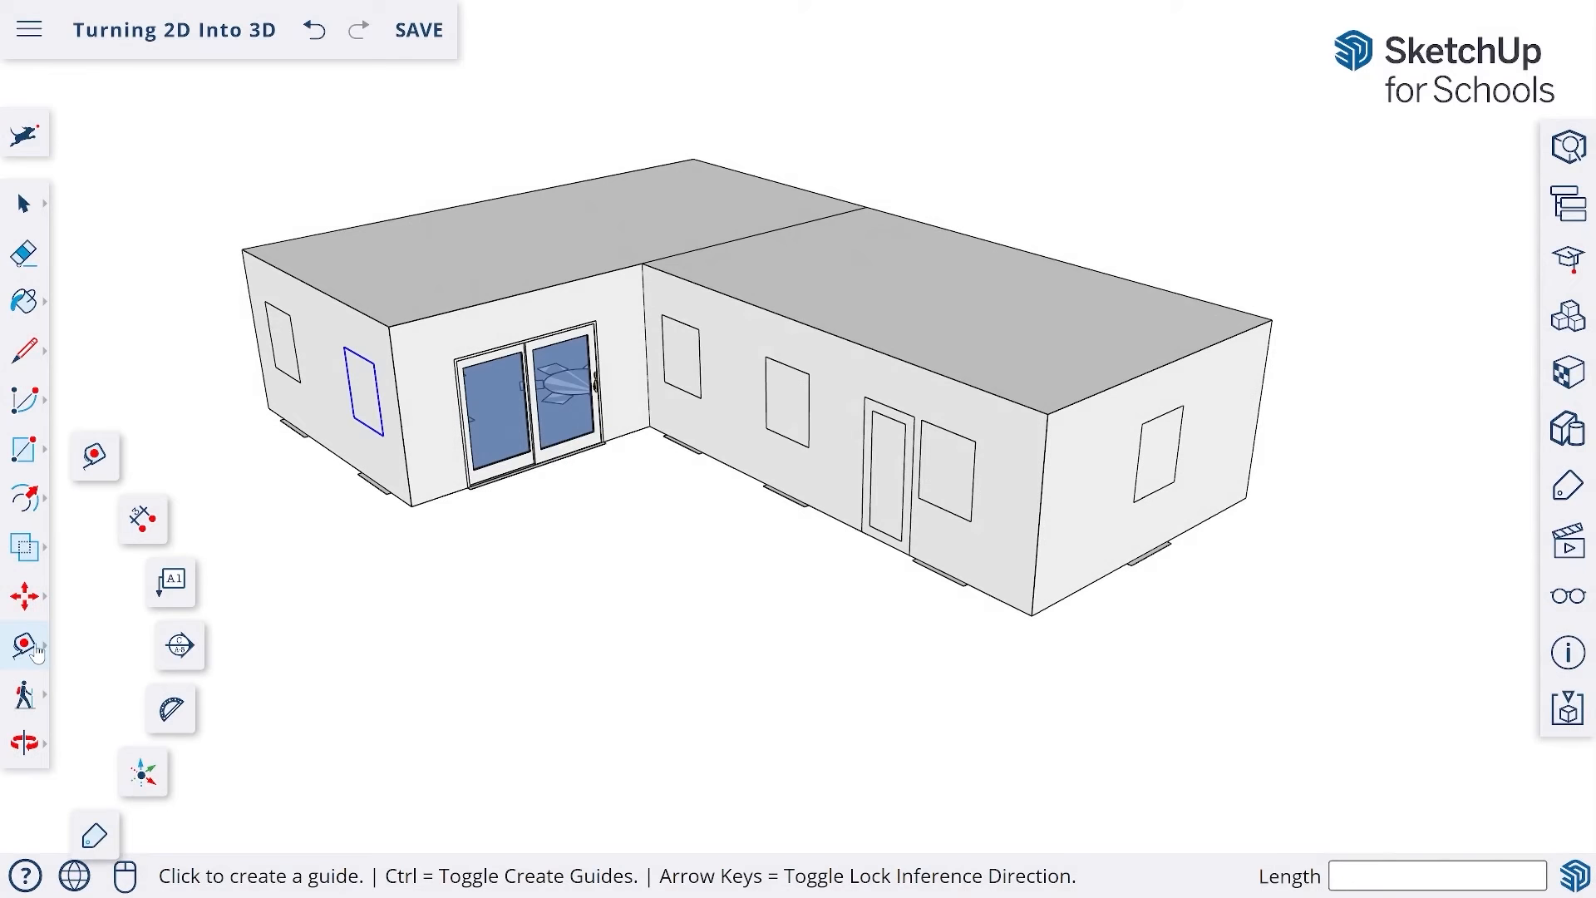
{"action": "left_click", "coordinate": [171, 711]}
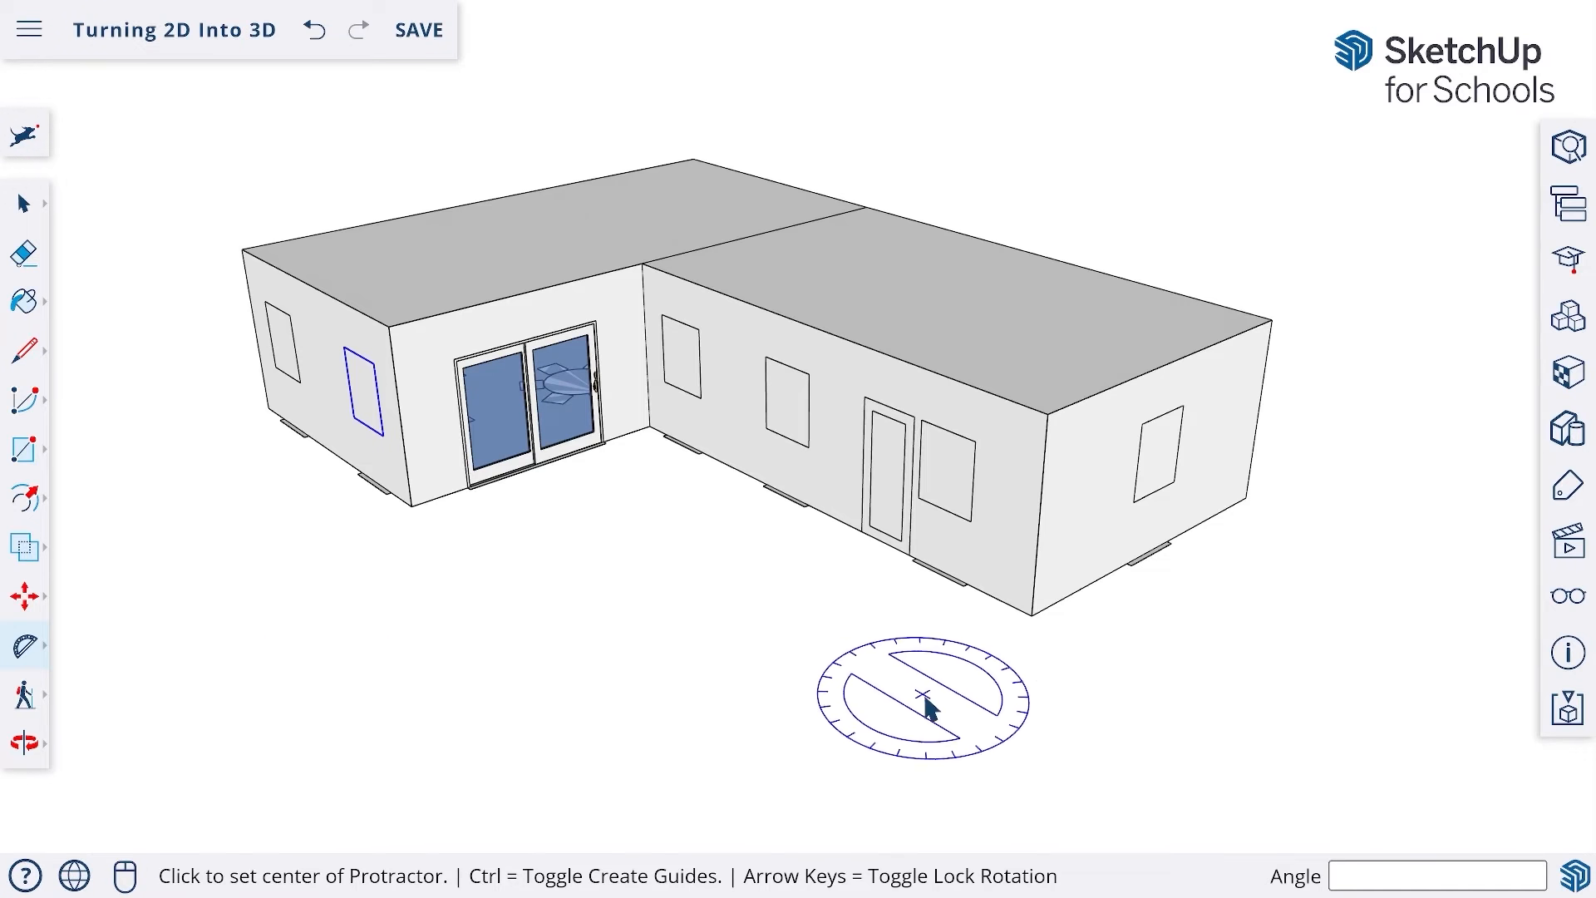
{"action": "scroll", "coordinate": [1049, 422], "scroll_direction": "up", "scroll_amount": 3}
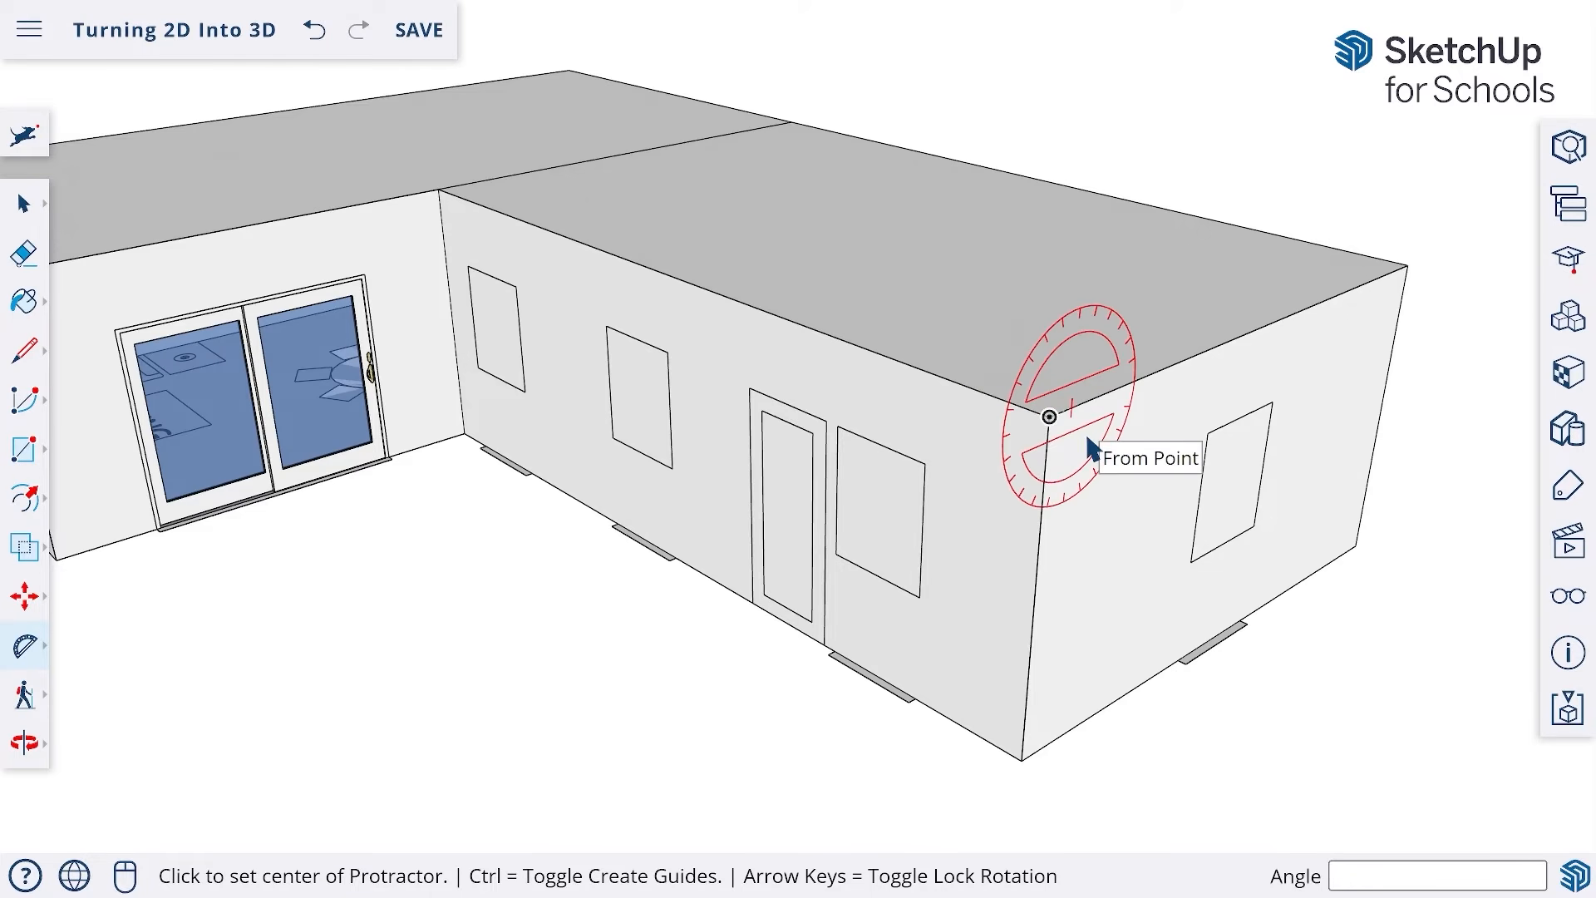
{"action": "middle_click_drag", "start_coordinate": [1090, 449], "coordinate": [881, 424]}
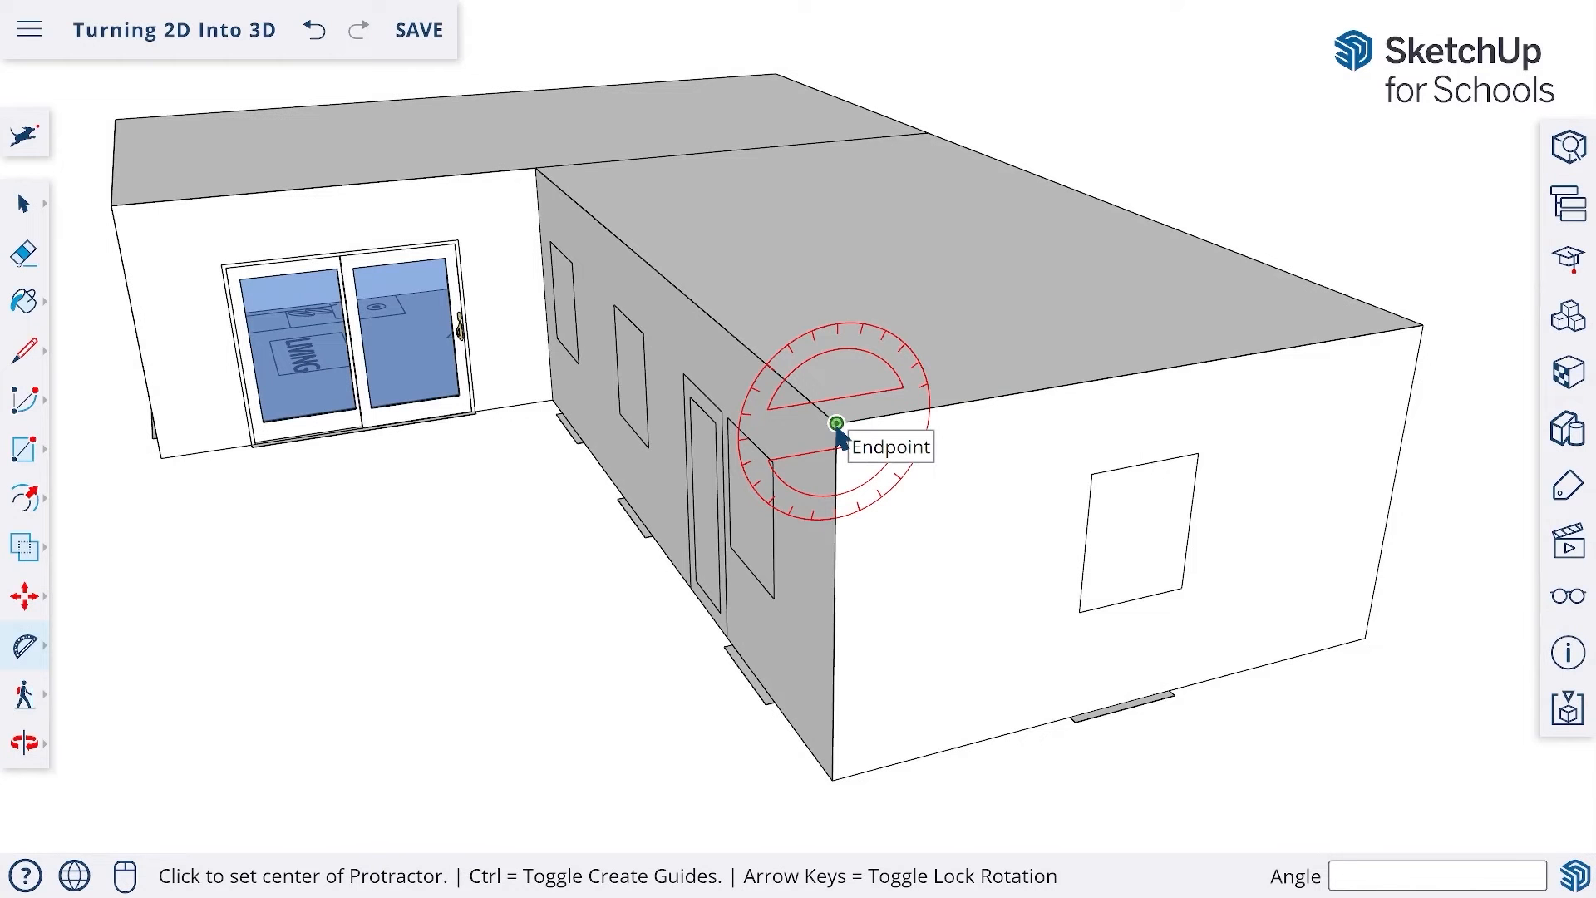
{"action": "left_click", "coordinate": [836, 424]}
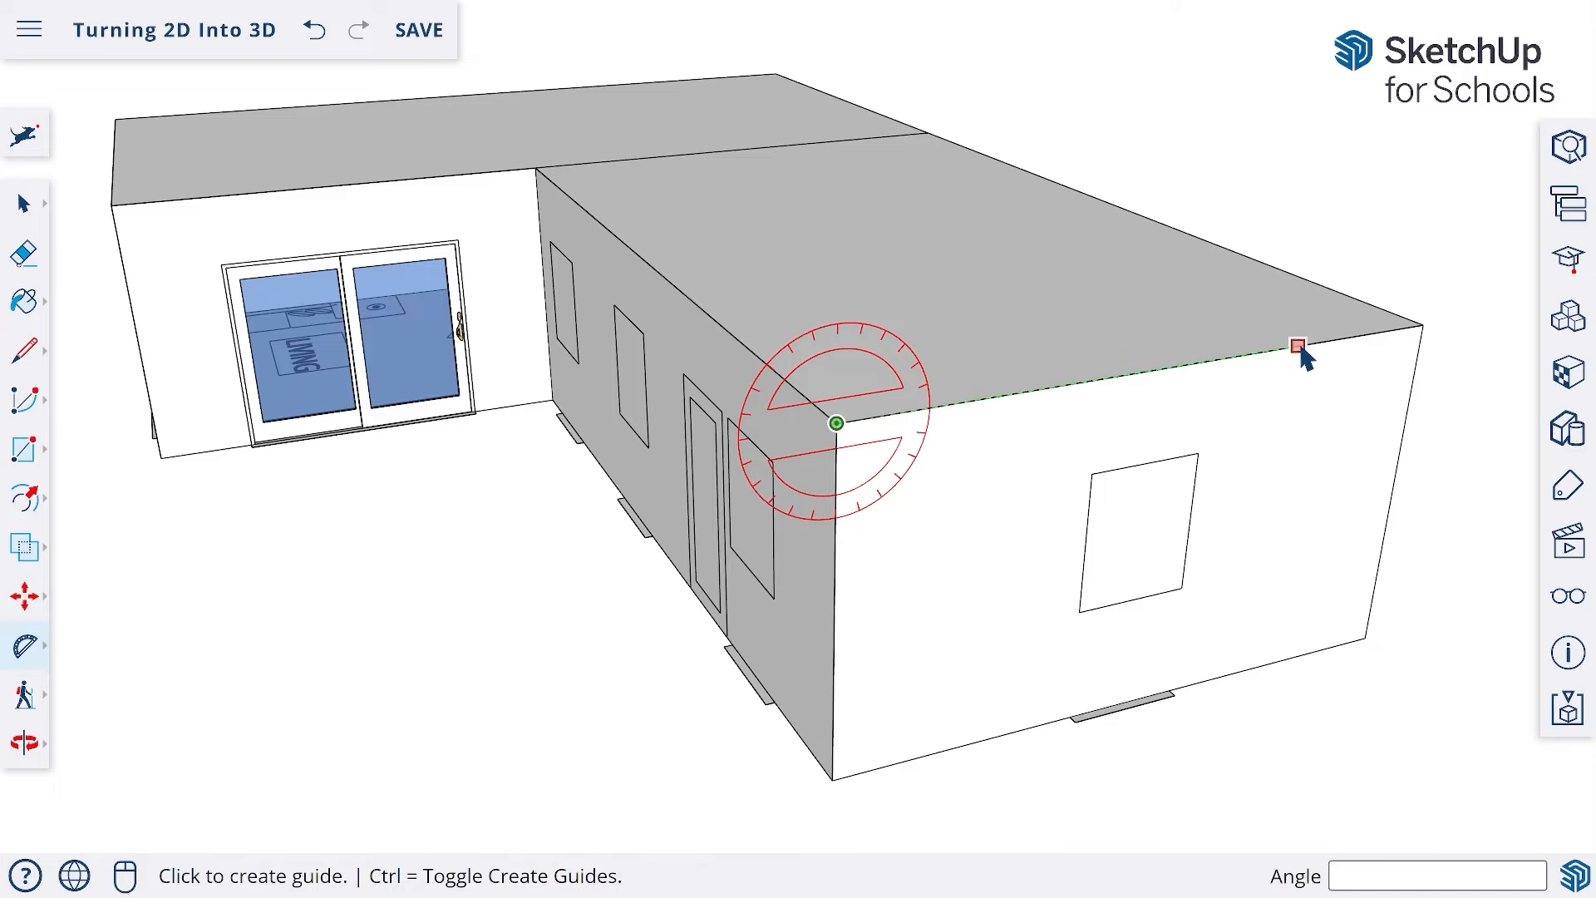
{"action": "left_click", "coordinate": [1422, 326]}
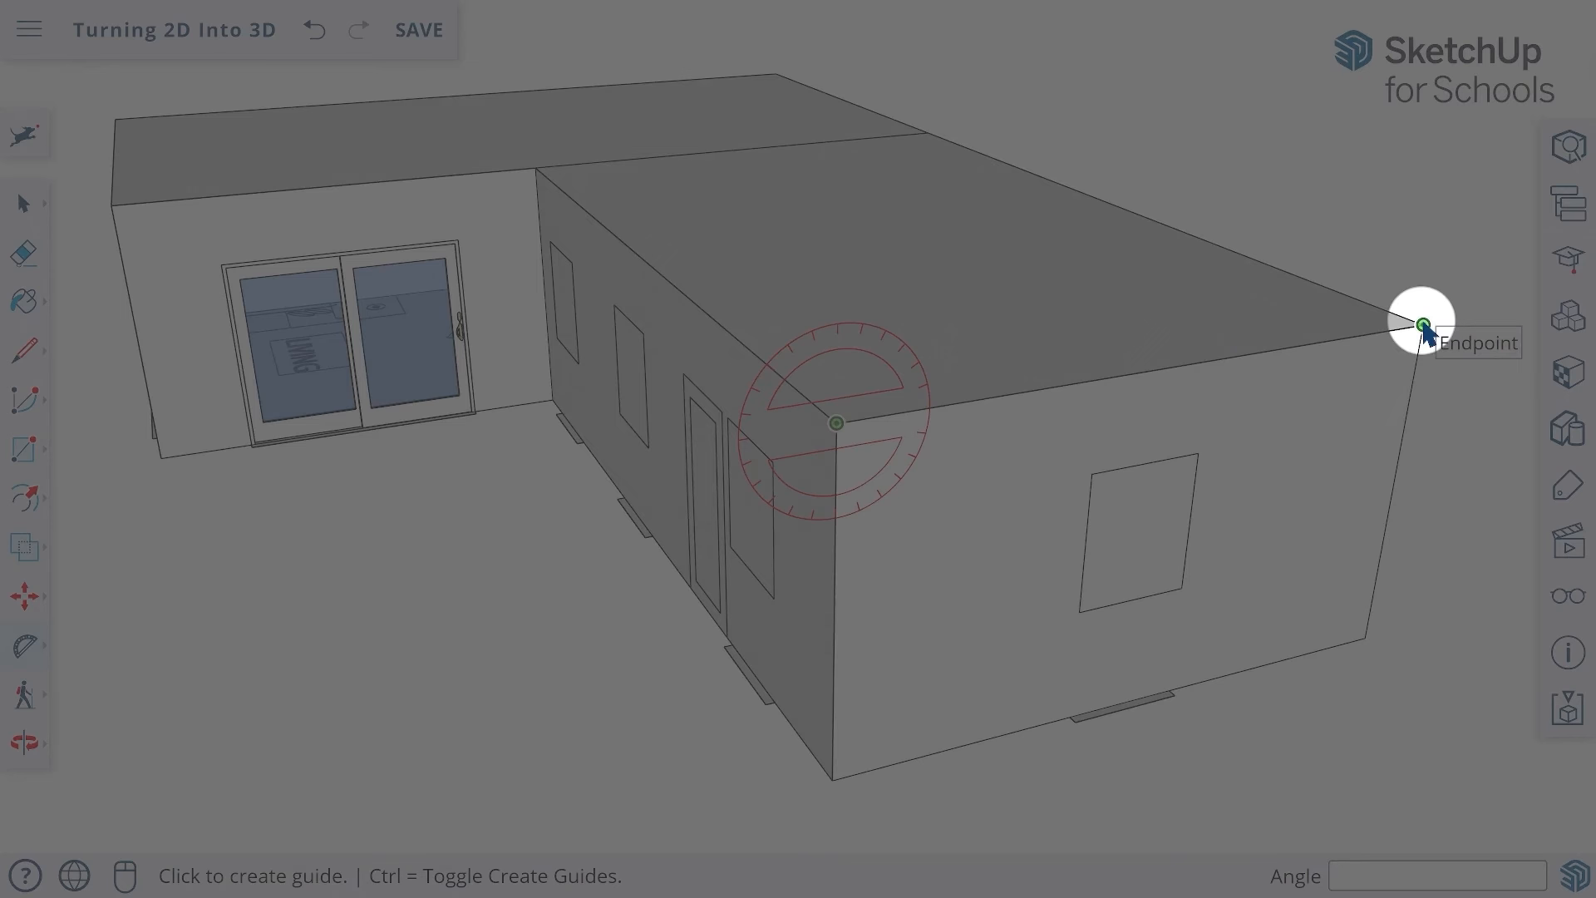
{"action": "left_click", "coordinate": [1423, 326]}
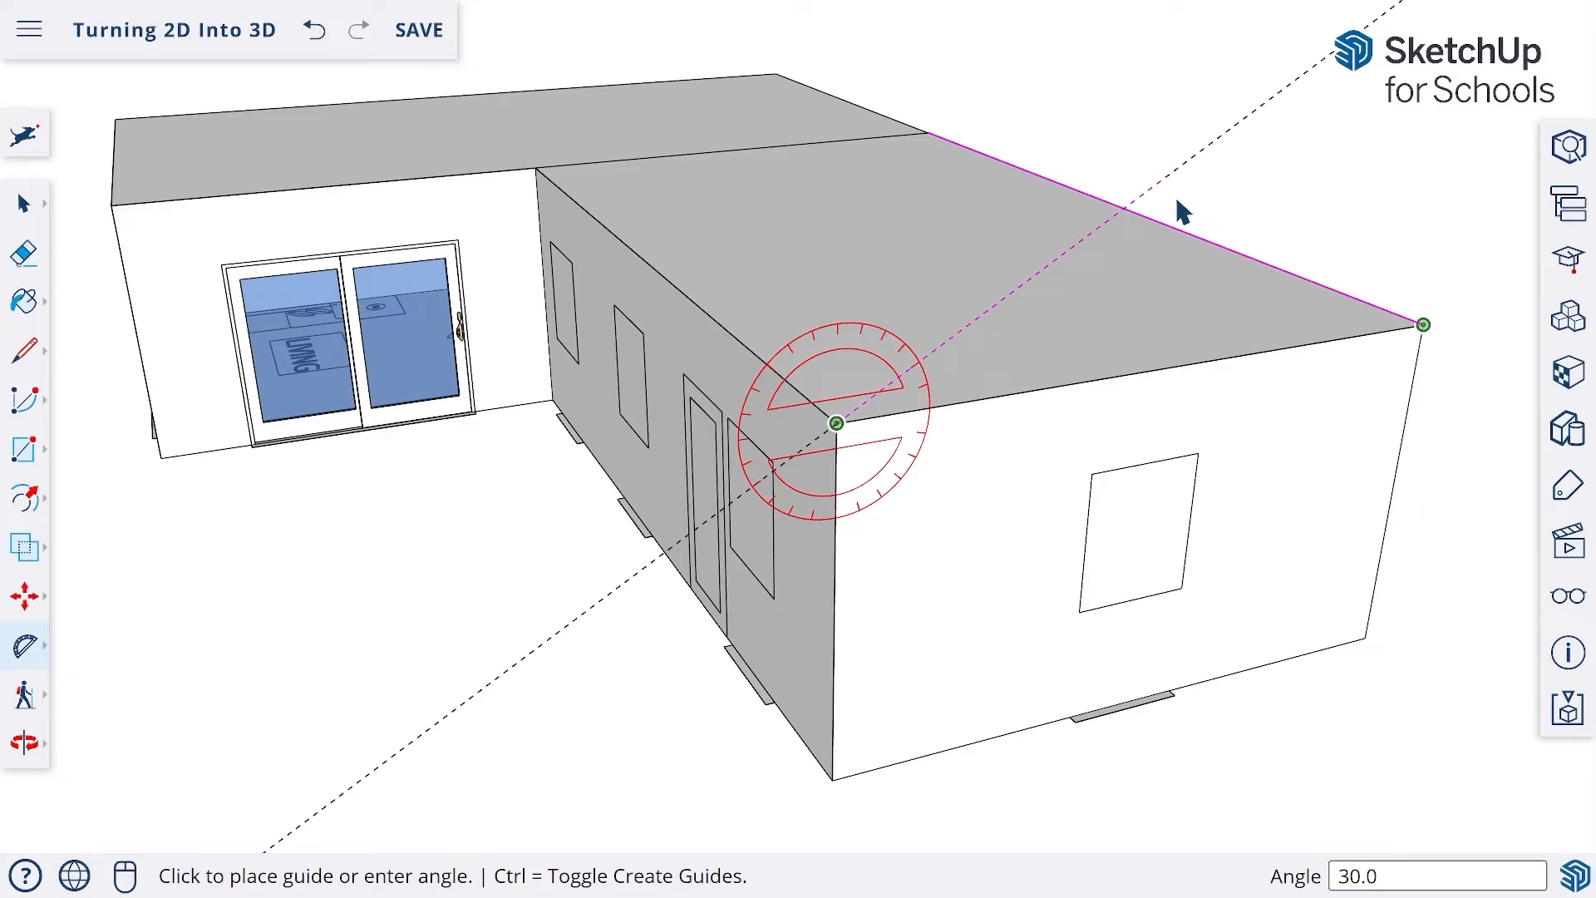
{"action": "type", "text": "30"}
{"action": "key", "text": "Return"}
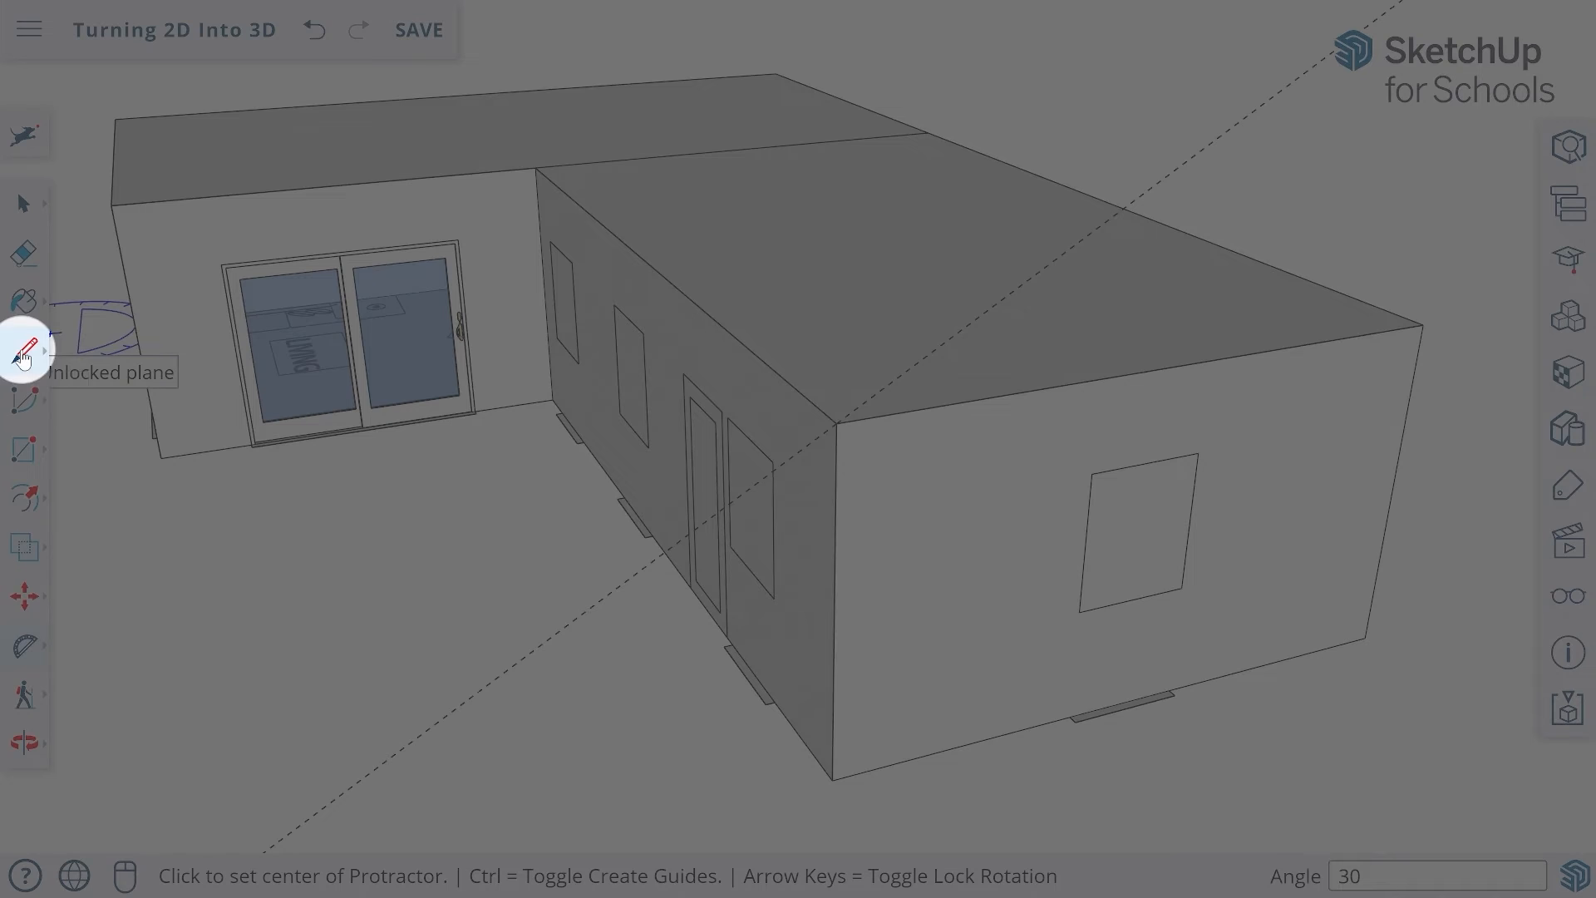
- Draw a vertical line from the midpoint of that end wall's top edge up to the angled guide
{"action": "left_click", "coordinate": [23, 356]}
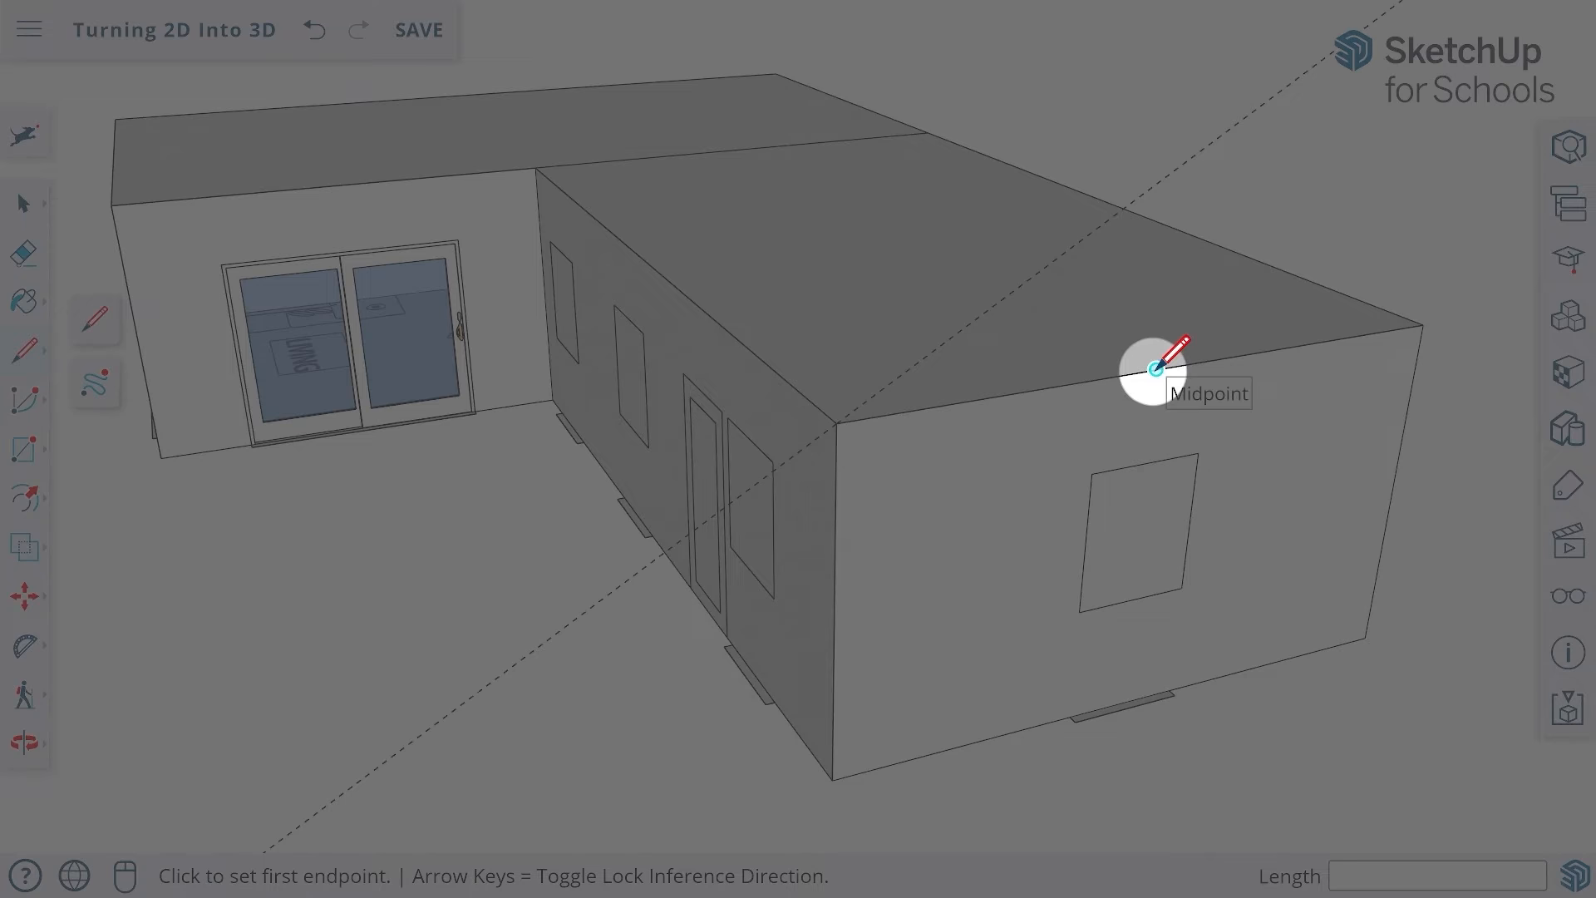
{"action": "left_click", "coordinate": [1156, 368]}
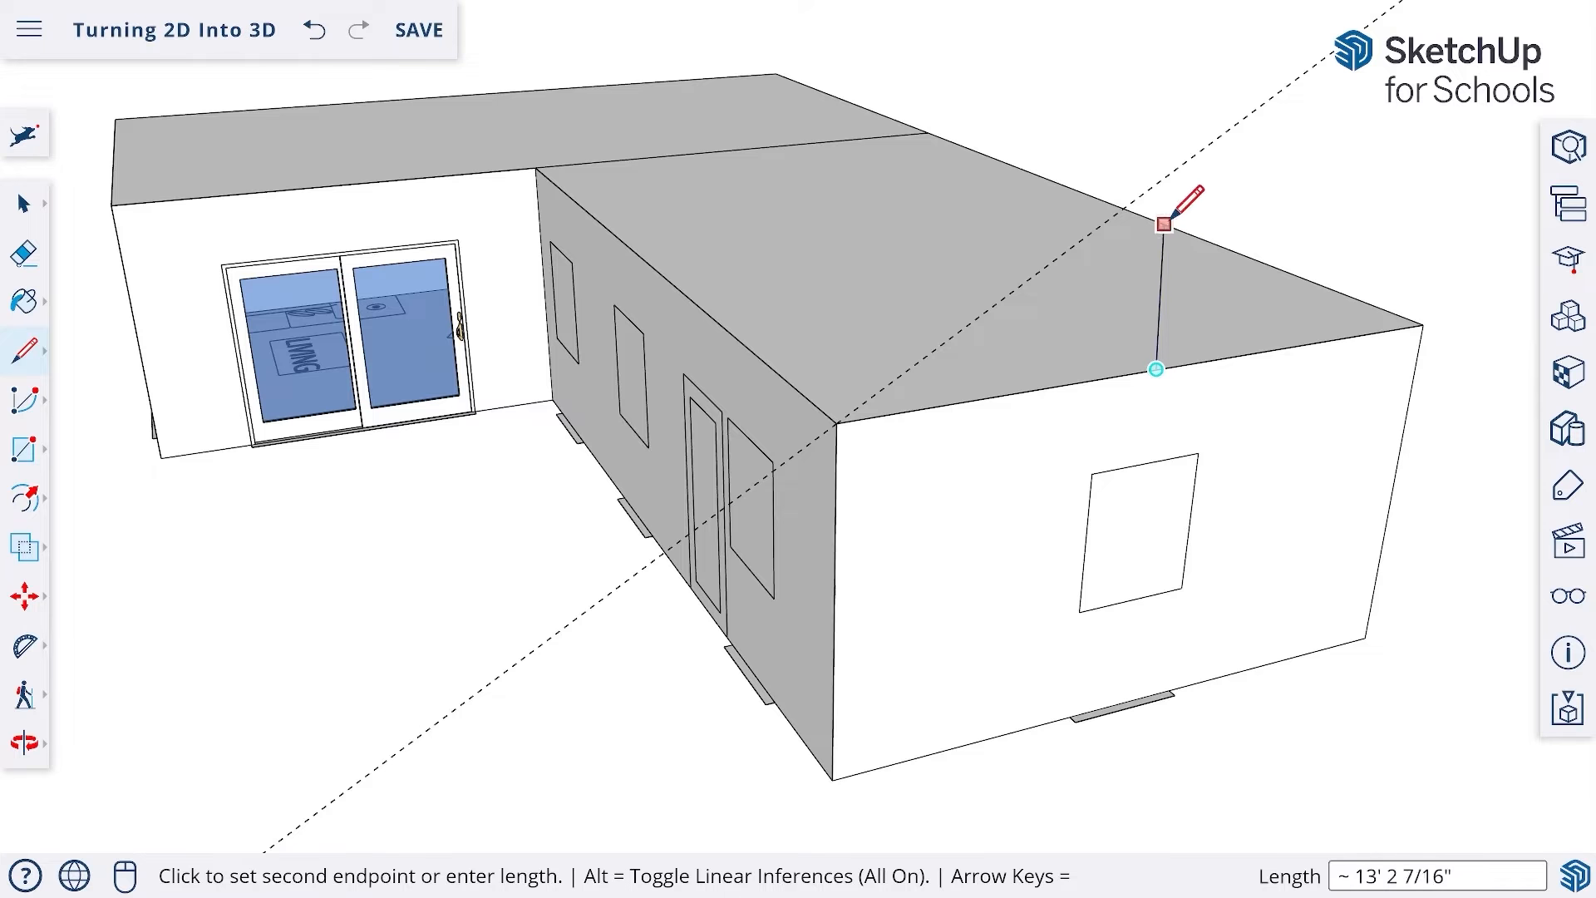
{"action": "left_click", "coordinate": [1177, 167]}
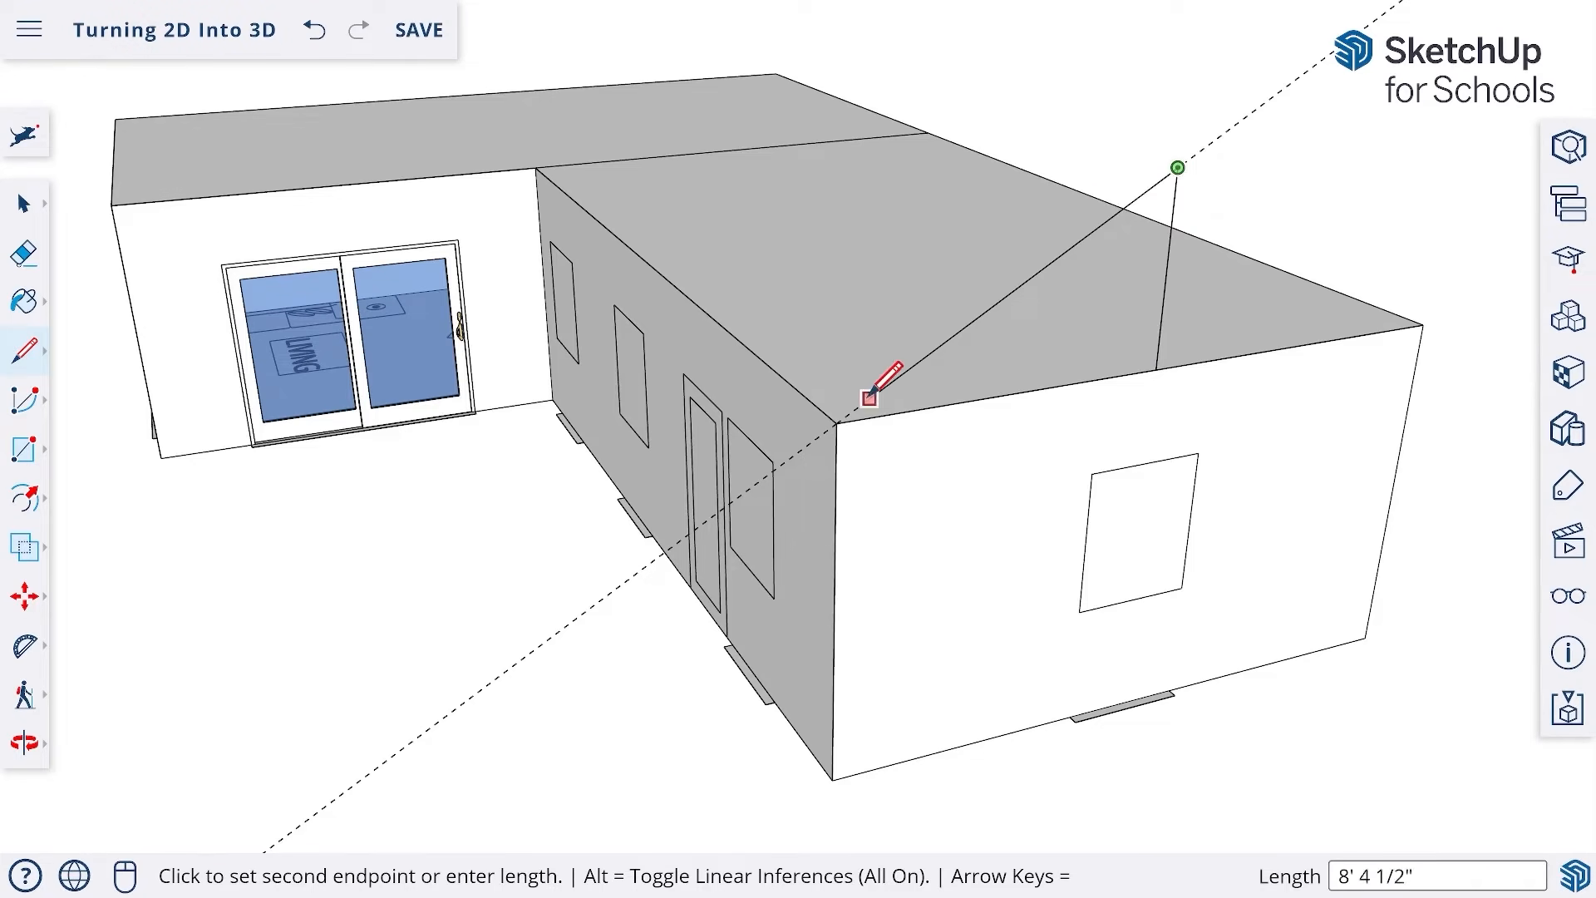
- Draw the sloped edge from the vertical line's top along the guide to the wall corner, closing the triangular roof profile
{"action": "left_click", "coordinate": [836, 423]}
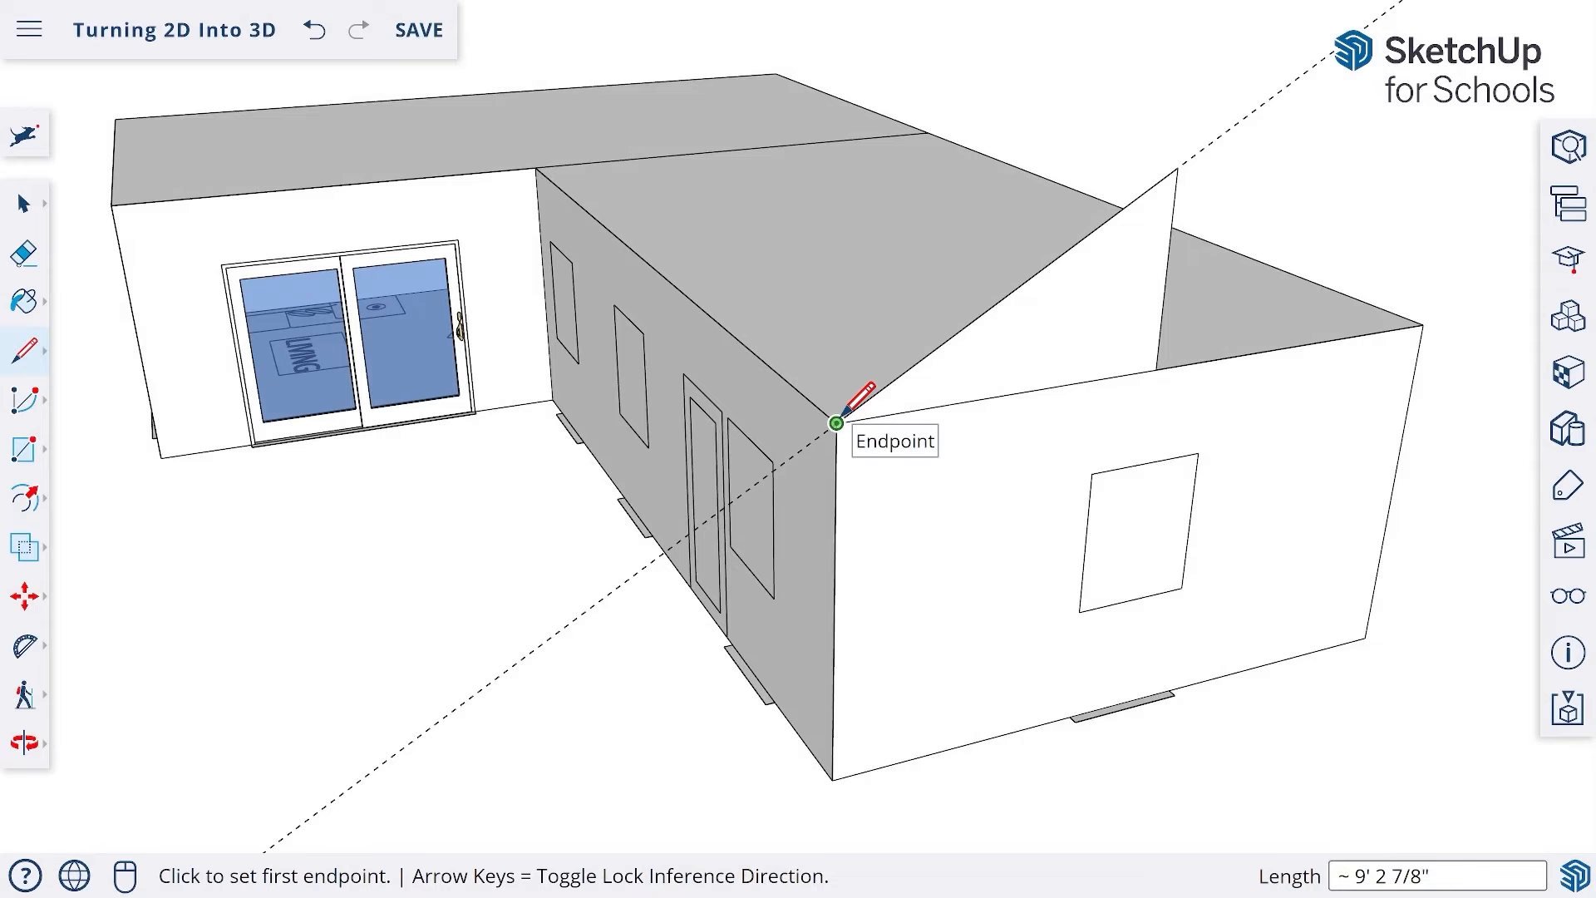
{"action": "middle_click_drag", "start_coordinate": [837, 423], "coordinate": [662, 305]}
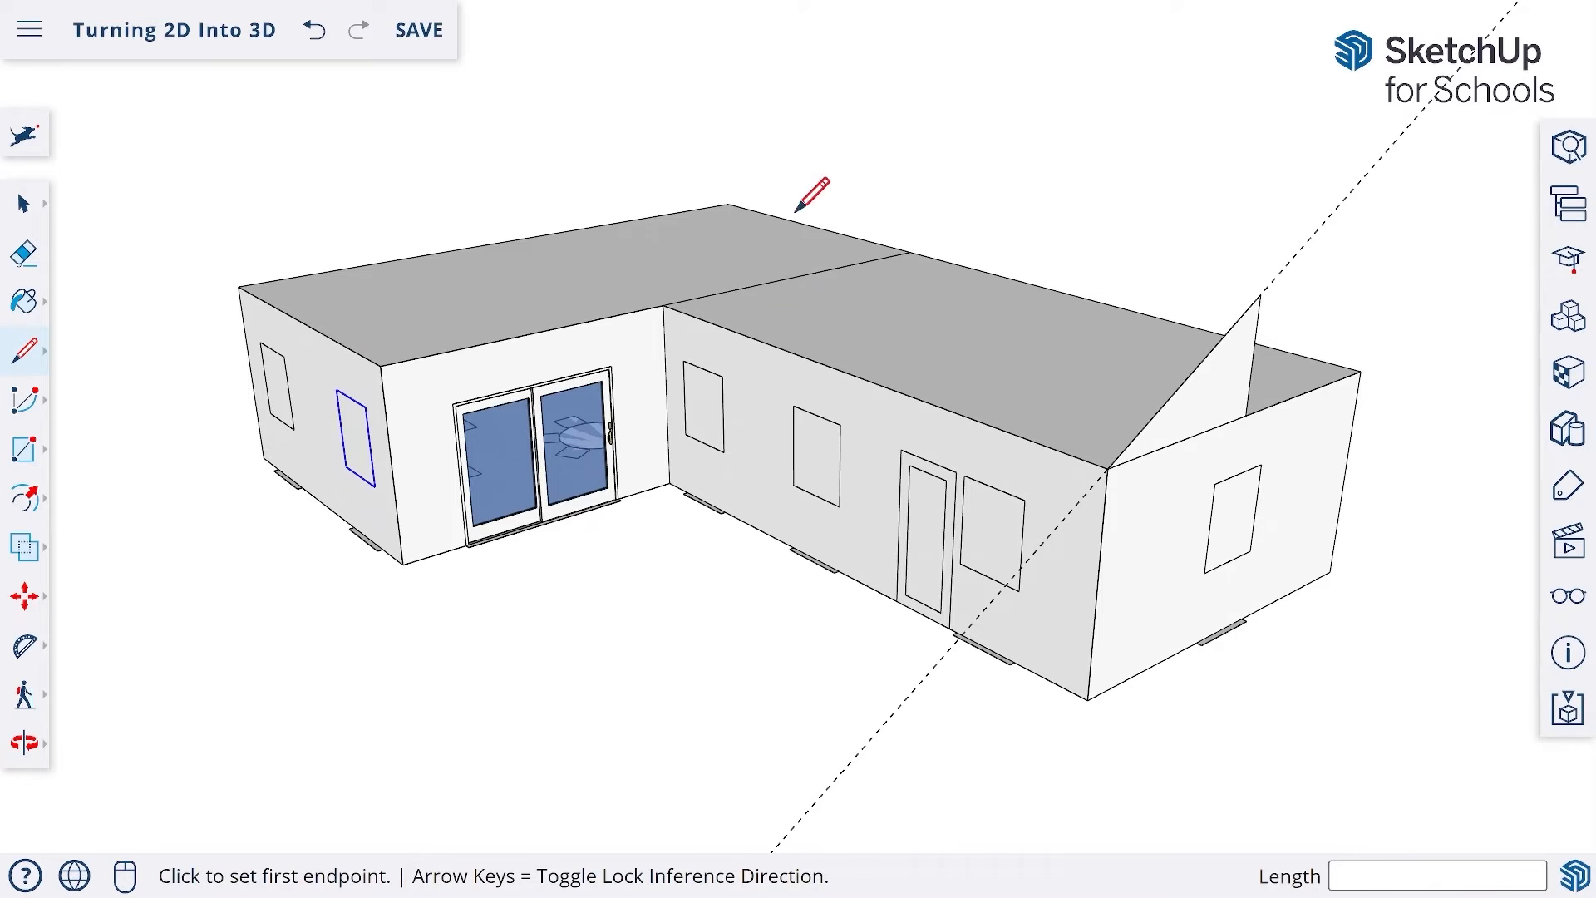
- Erase the line dividing the house's top face with the Eraser, save the model, and undo the erasure
{"action": "left_click", "coordinate": [25, 253]}
{"action": "left_click", "coordinate": [772, 281]}
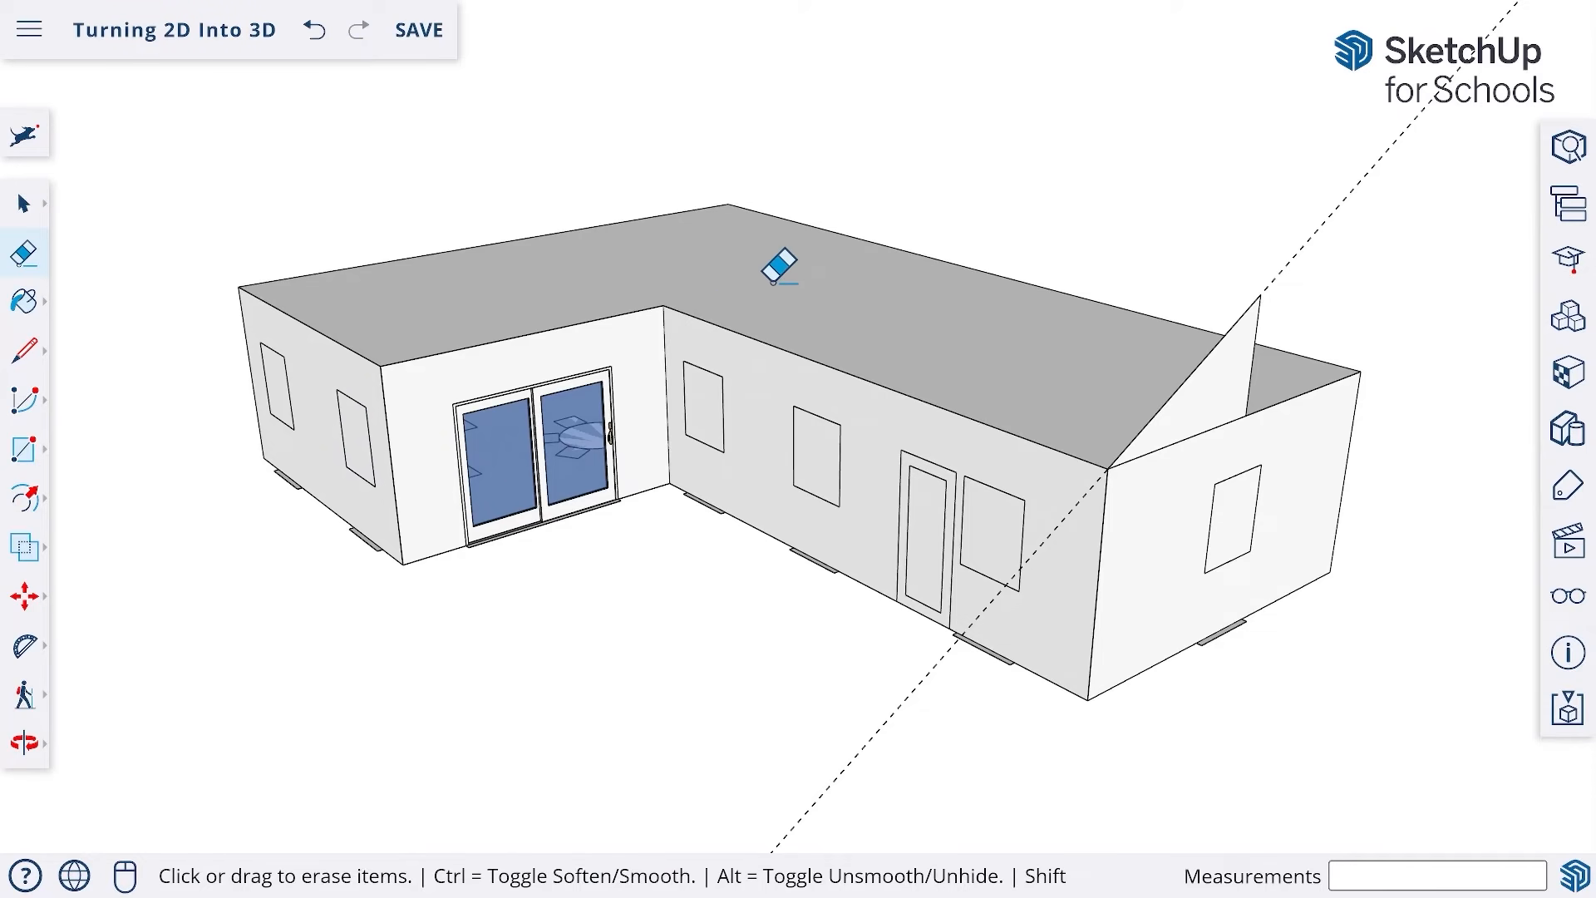
{"action": "key", "text": "ctrl+s"}
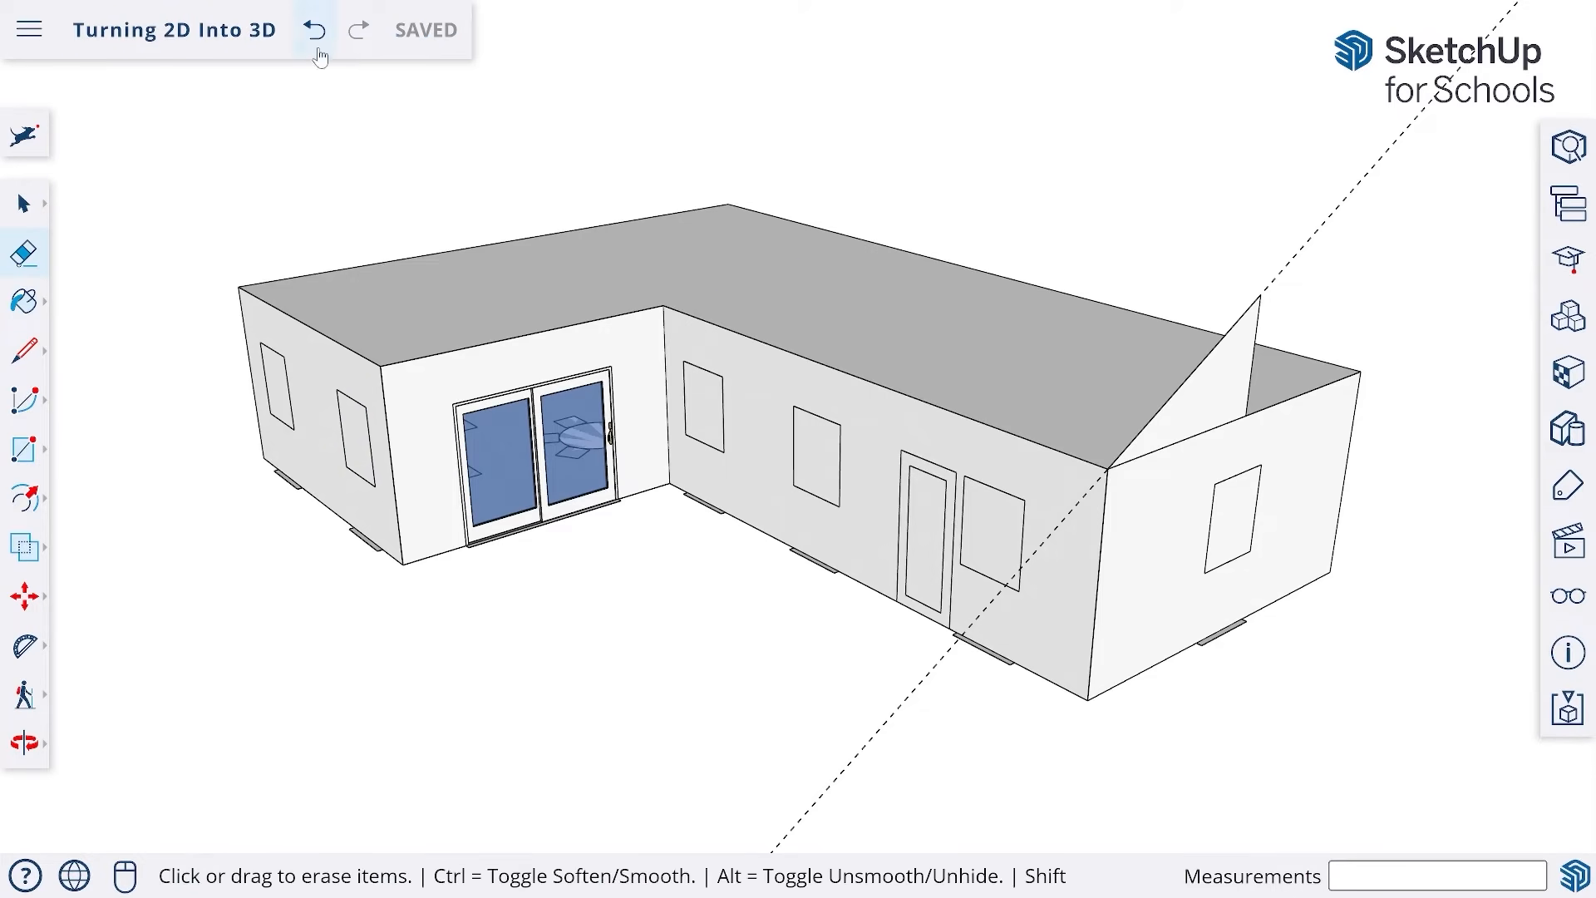
{"action": "left_click", "coordinate": [315, 30]}
- Select the line dividing the house's top face and delete it
{"action": "left_click", "coordinate": [24, 206]}
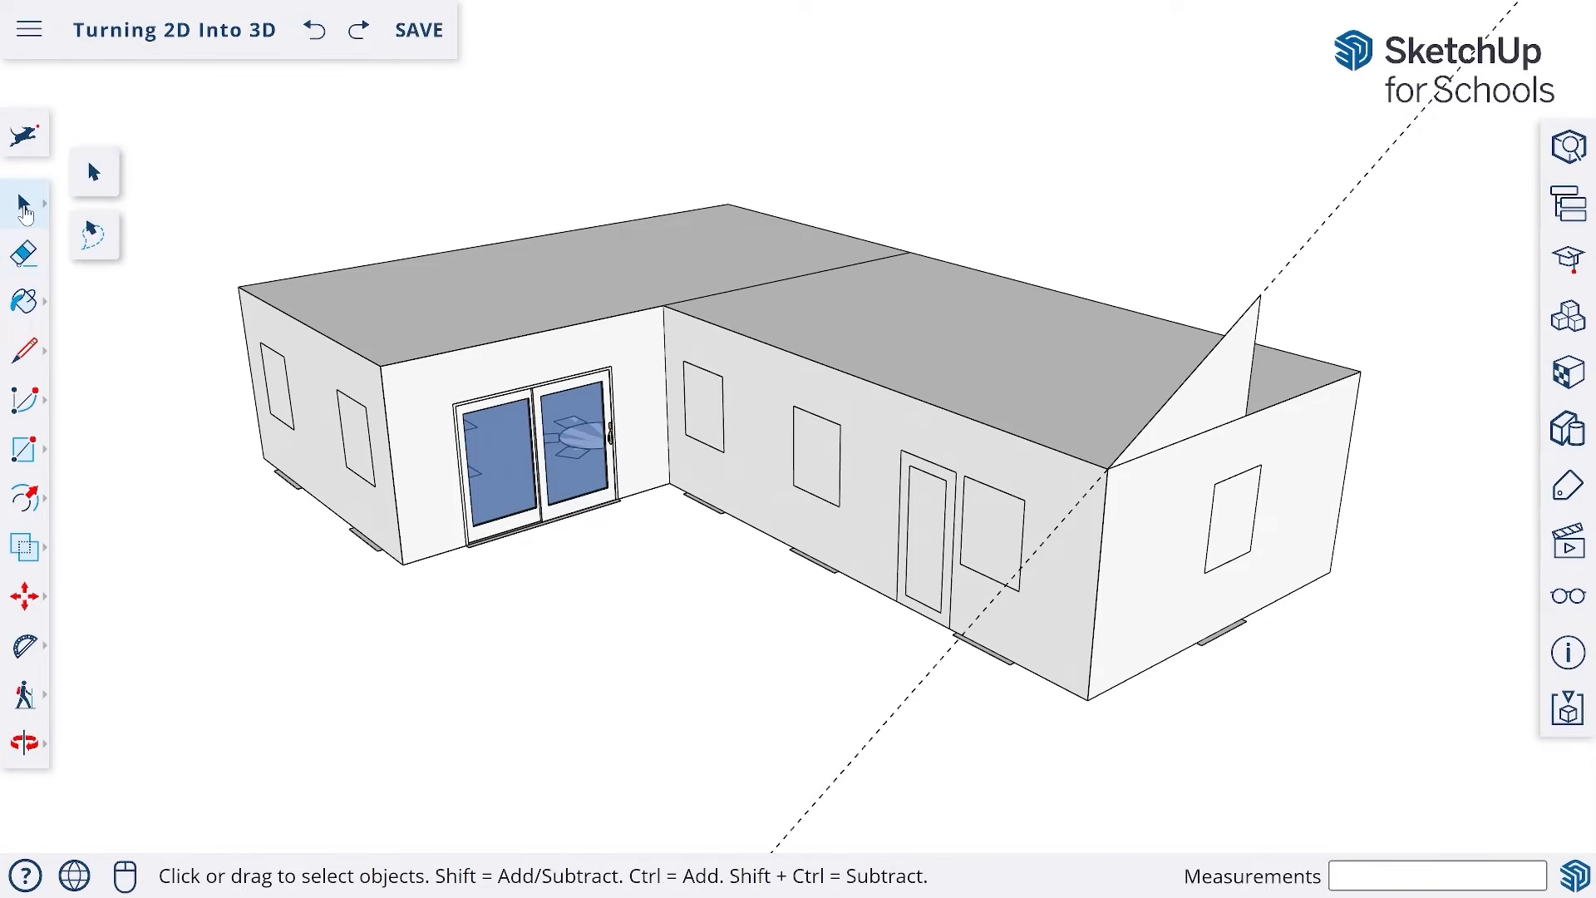
{"action": "left_click", "coordinate": [730, 291]}
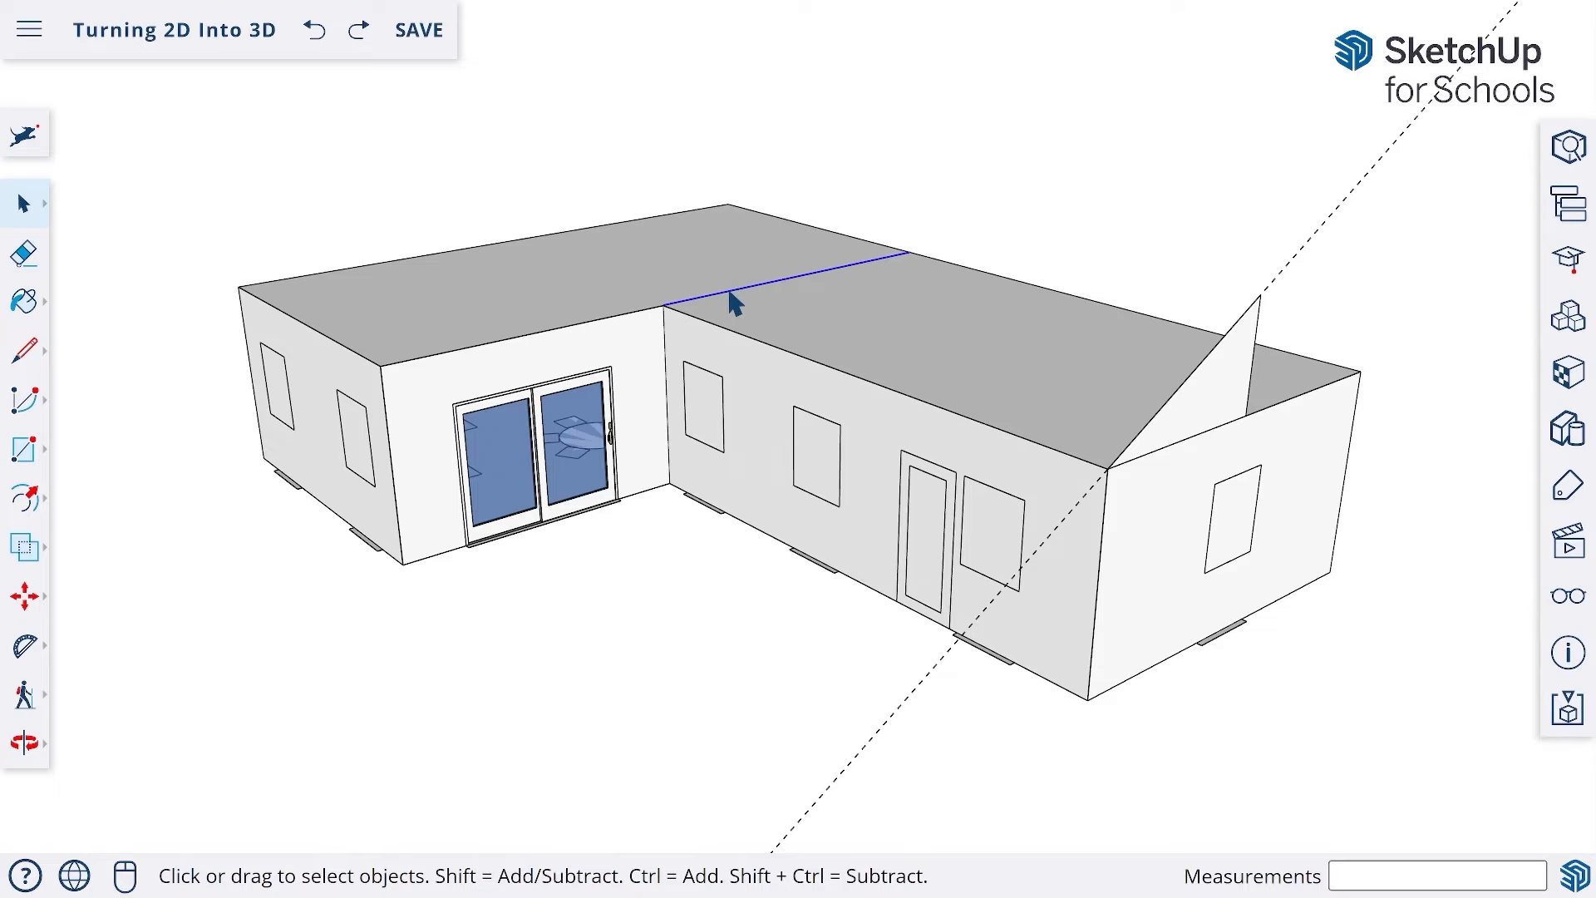
{"action": "key", "text": "Delete"}
- Try Follow Me on the triangular profile with the top face as the path, and undo the extrusion
{"action": "left_click", "coordinate": [29, 503]}
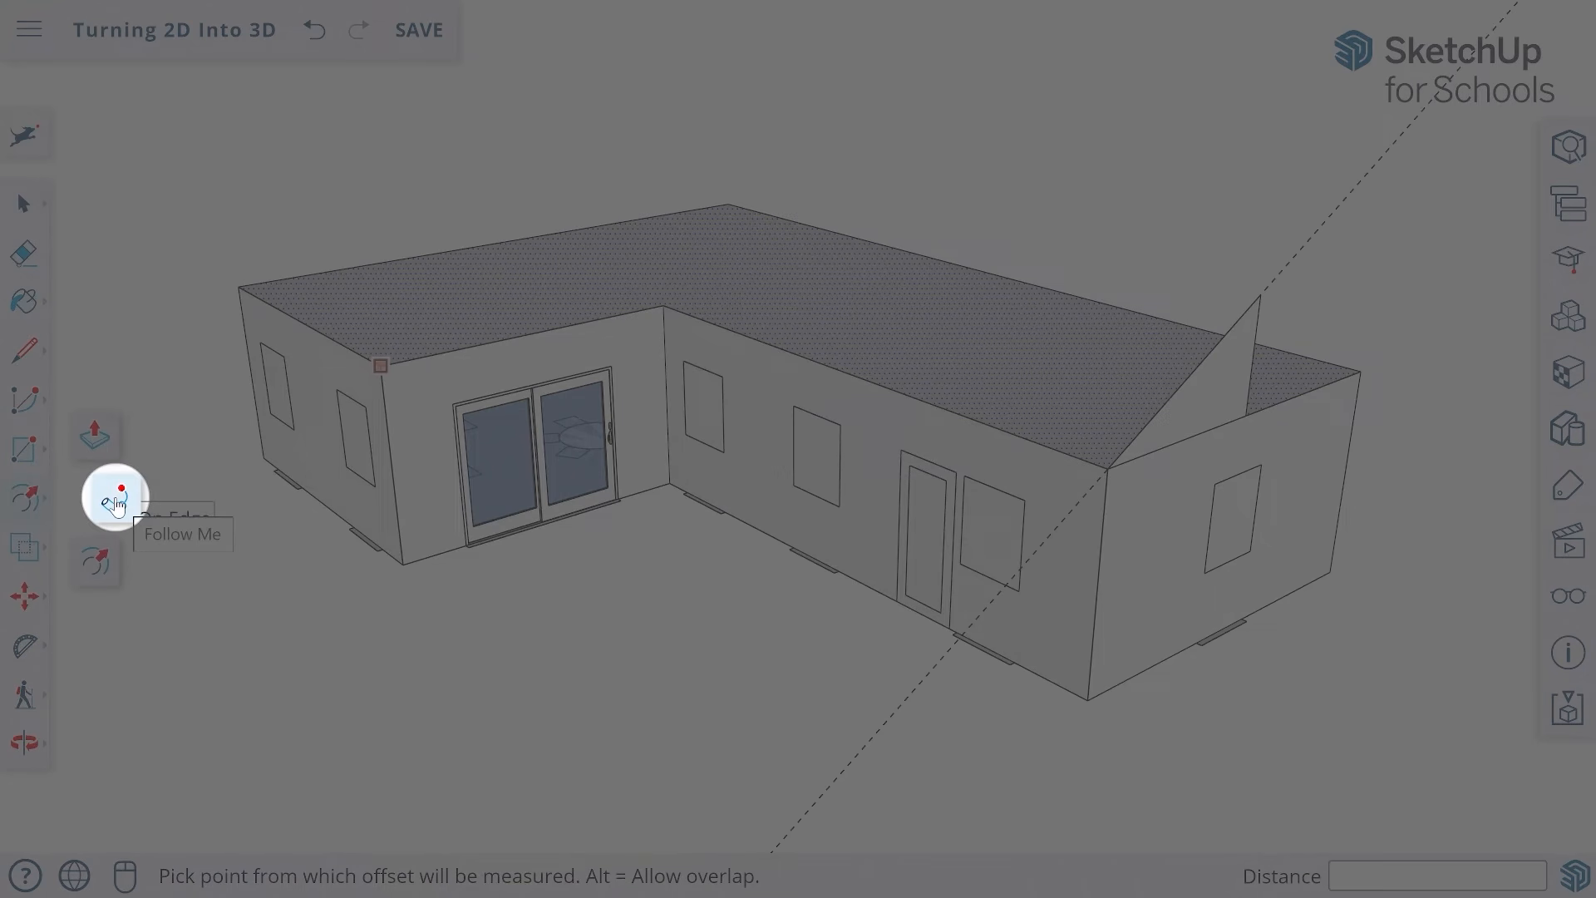
{"action": "left_click", "coordinate": [116, 501]}
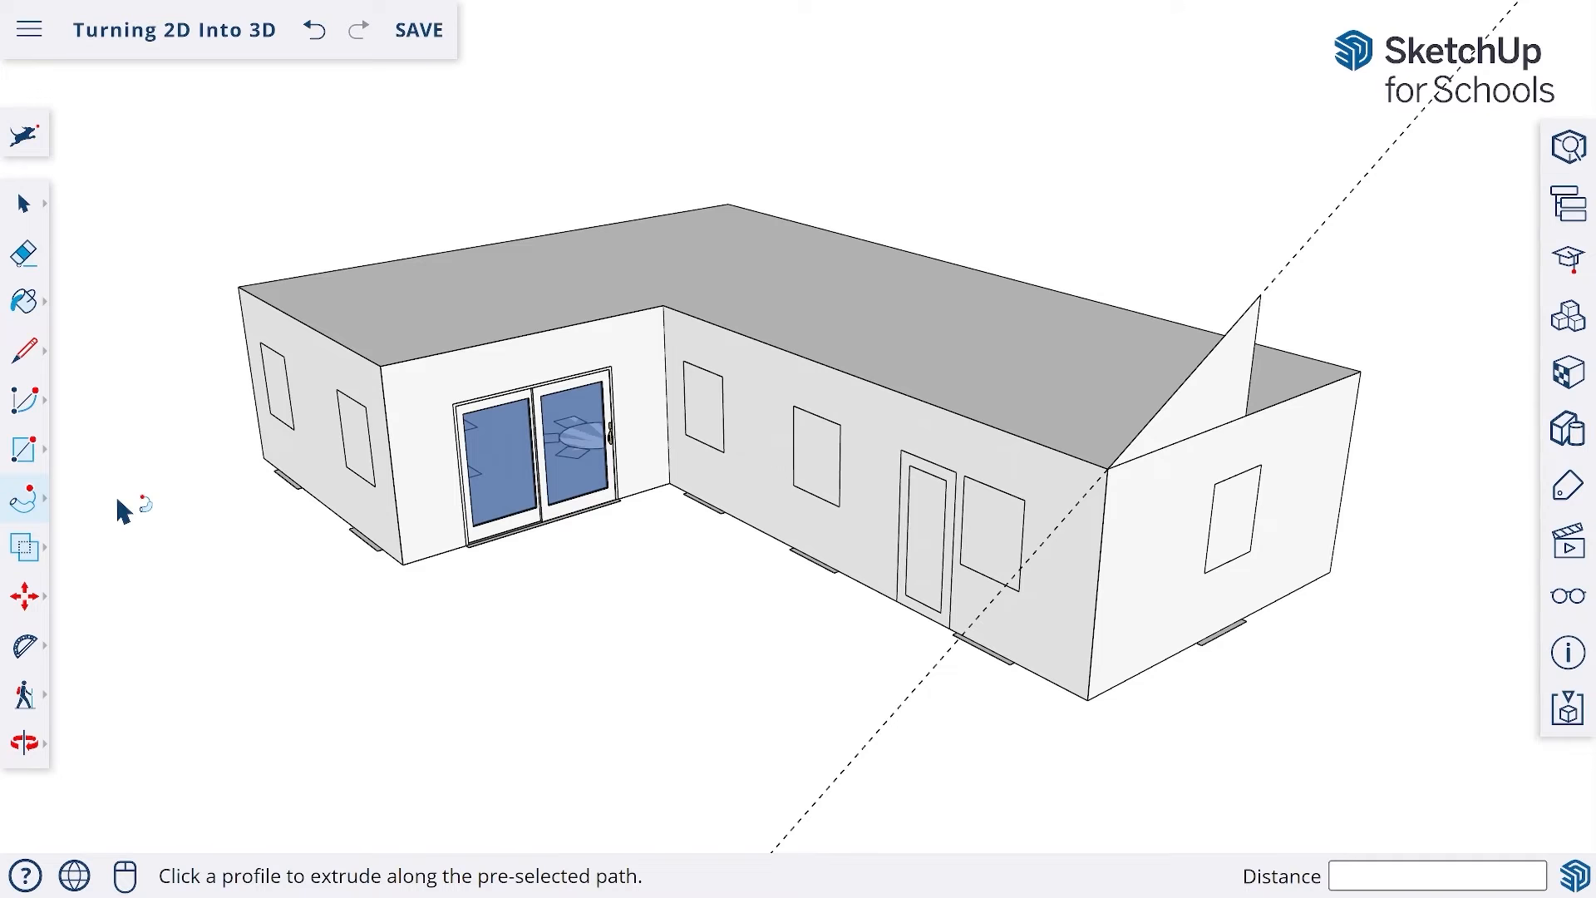
{"action": "left_click", "coordinate": [1222, 398]}
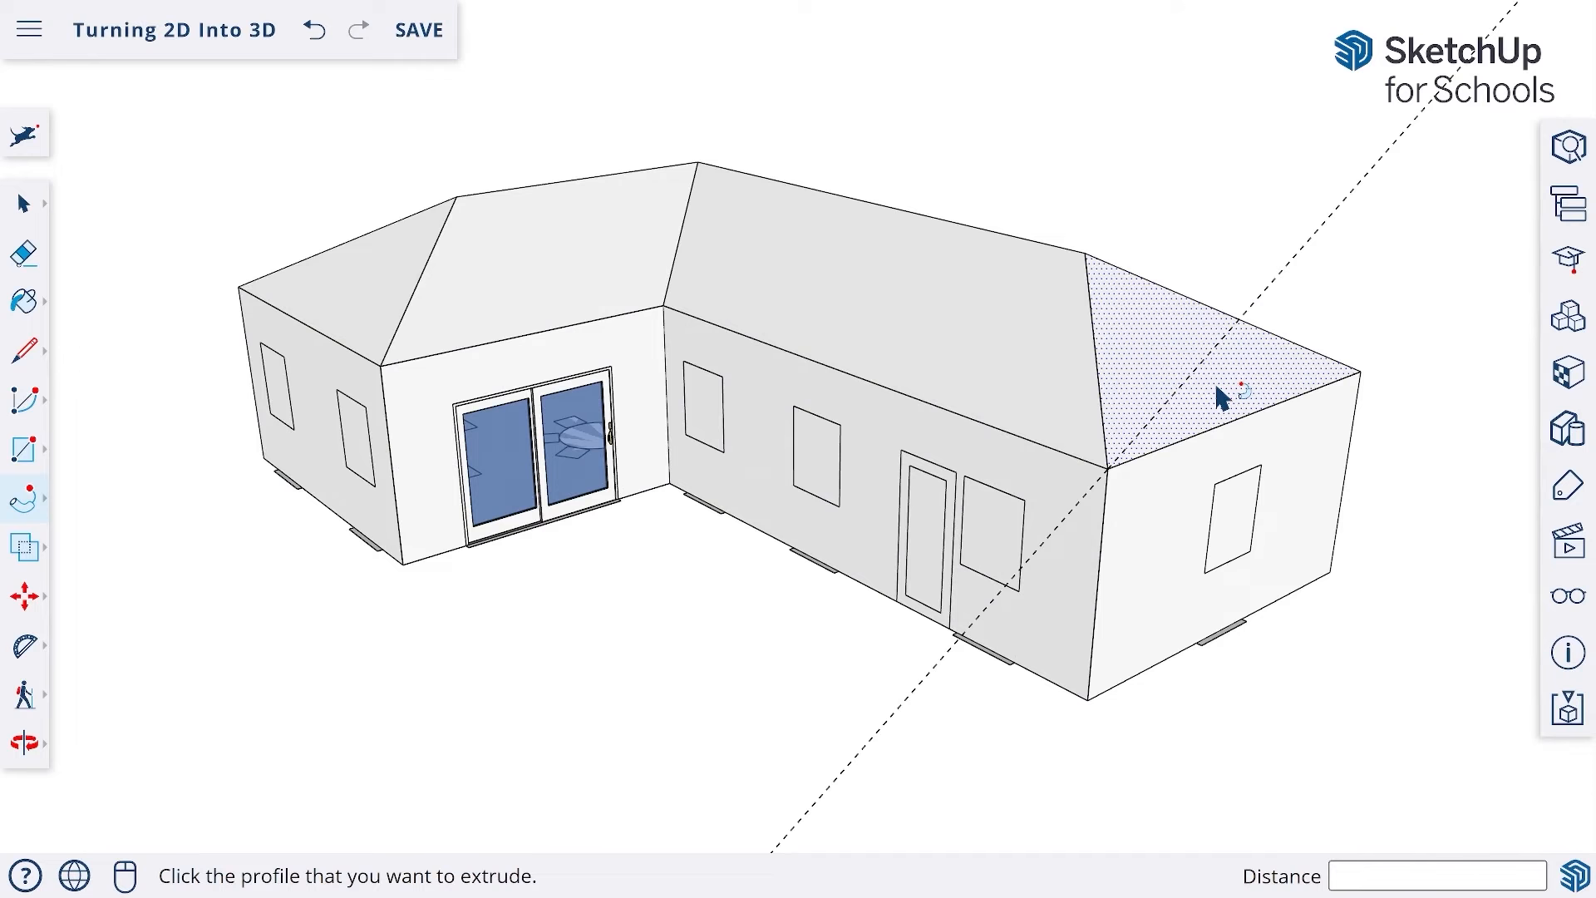
{"action": "middle_click_drag", "start_coordinate": [1123, 379], "coordinate": [323, 75]}
{"action": "left_click", "coordinate": [317, 37]}
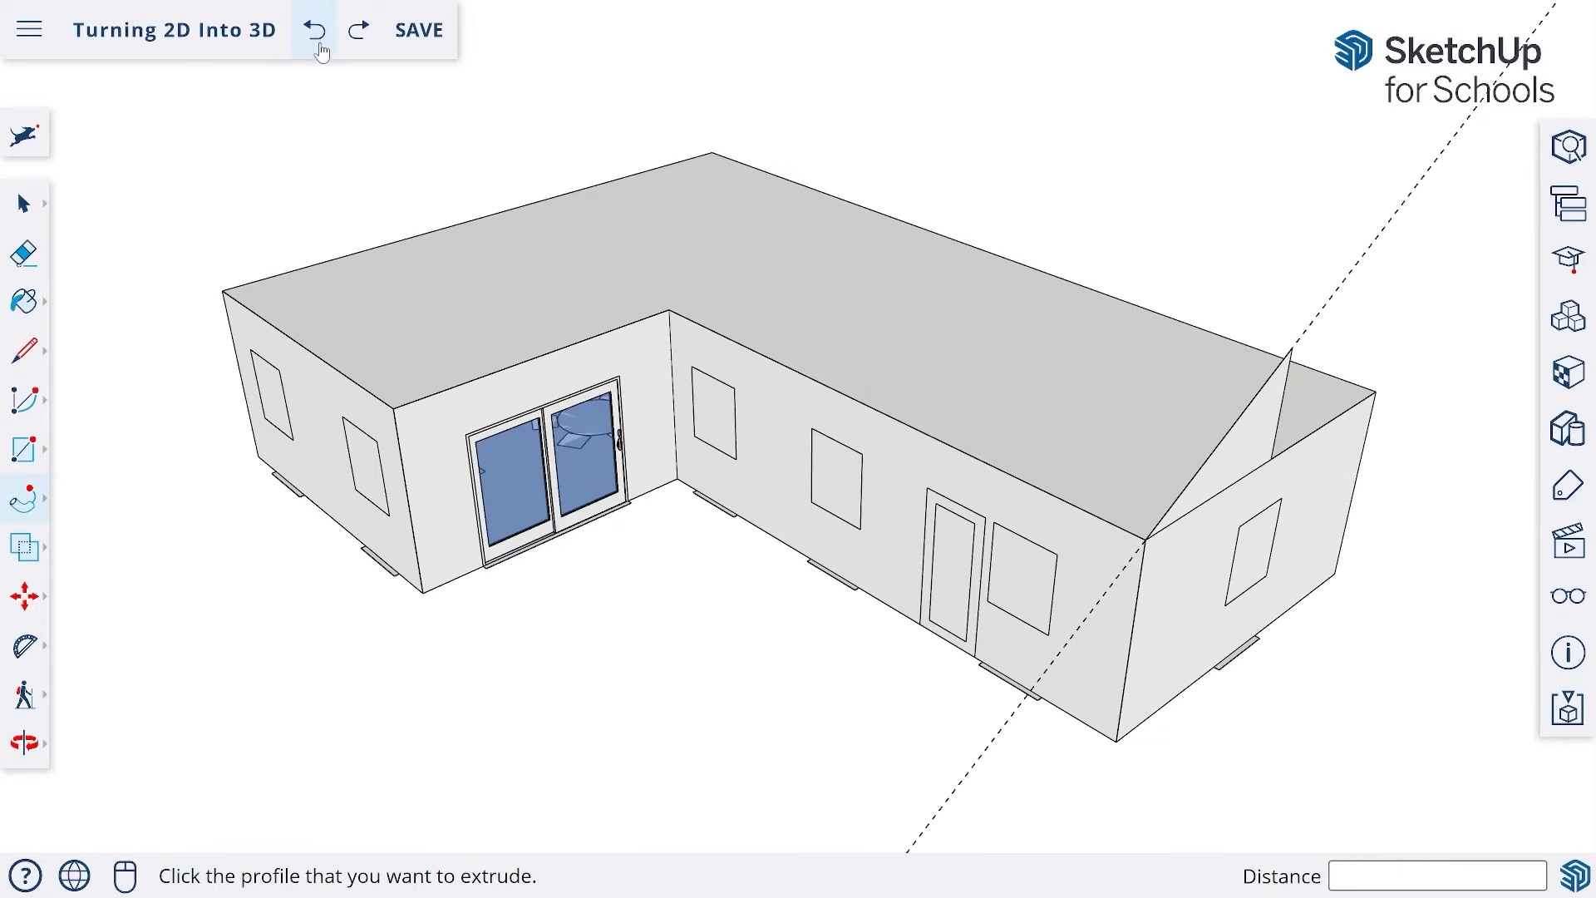
- Try extruding the triangular profile by tracing the top edges manually with Follow Me, and undo the extrusion
{"action": "left_click", "coordinate": [1218, 489]}
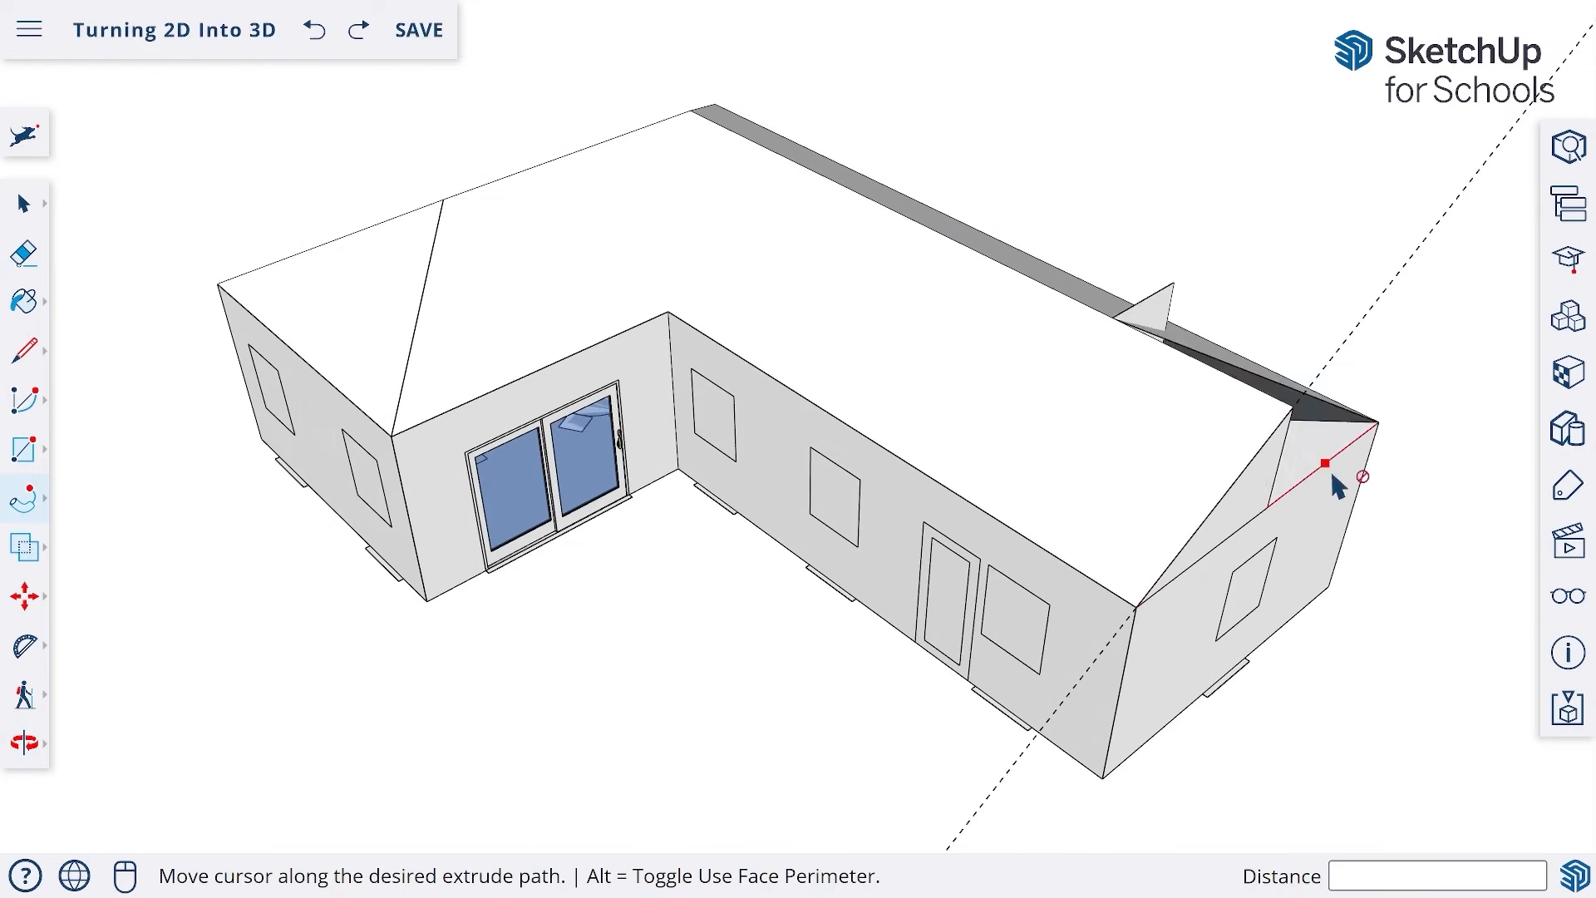
{"action": "left_click", "coordinate": [1138, 613]}
{"action": "middle_click_drag", "start_coordinate": [1218, 685], "coordinate": [1241, 604]}
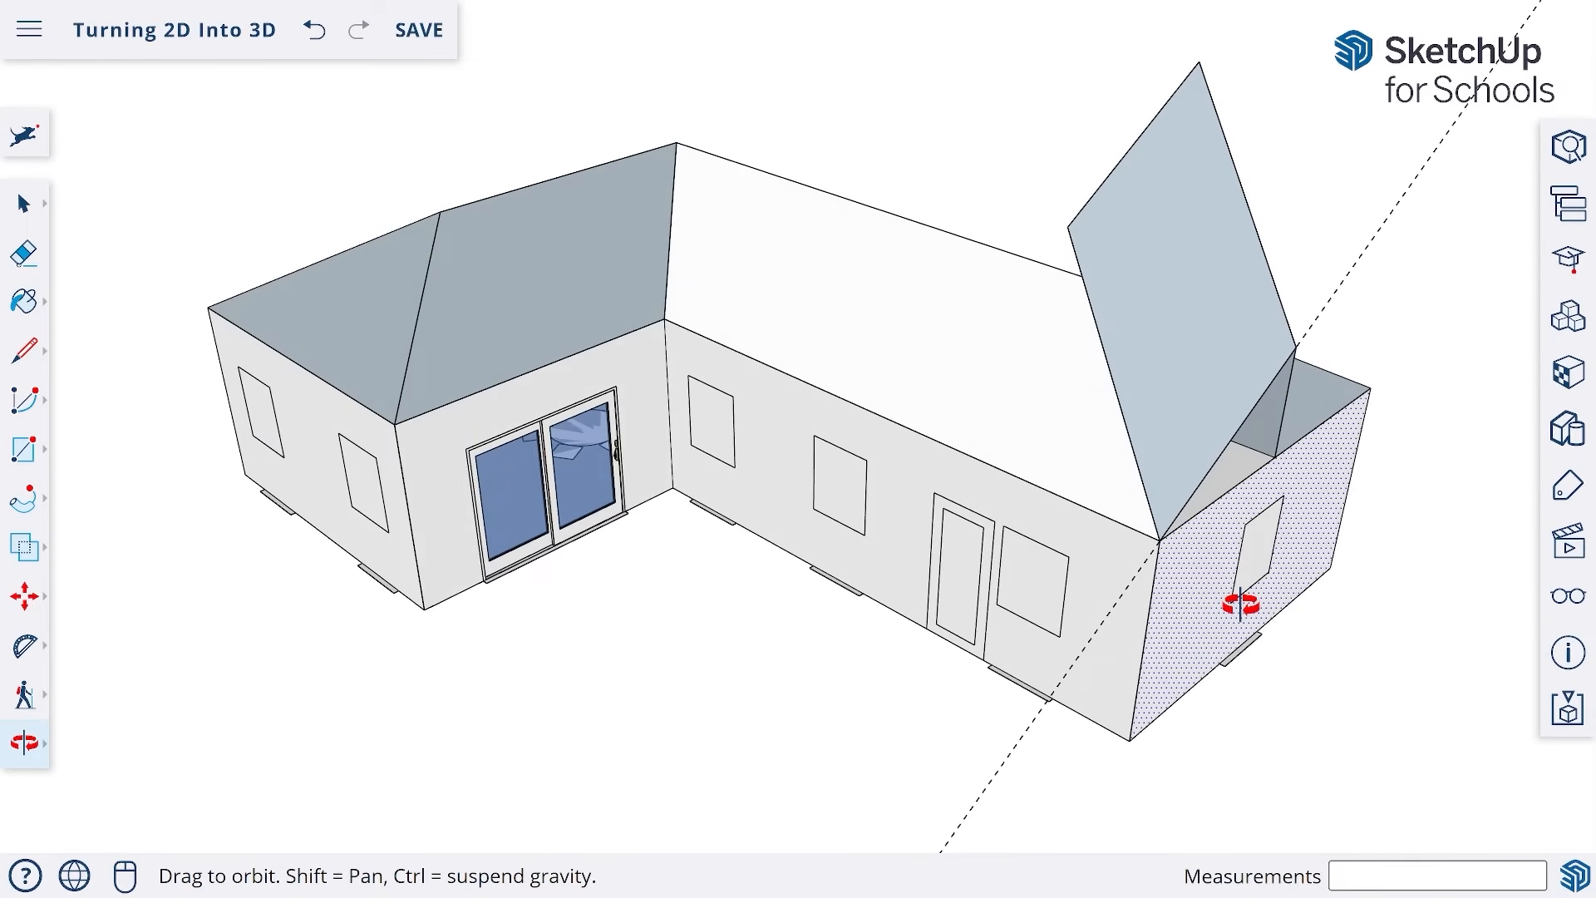
{"action": "left_click", "coordinate": [313, 33]}
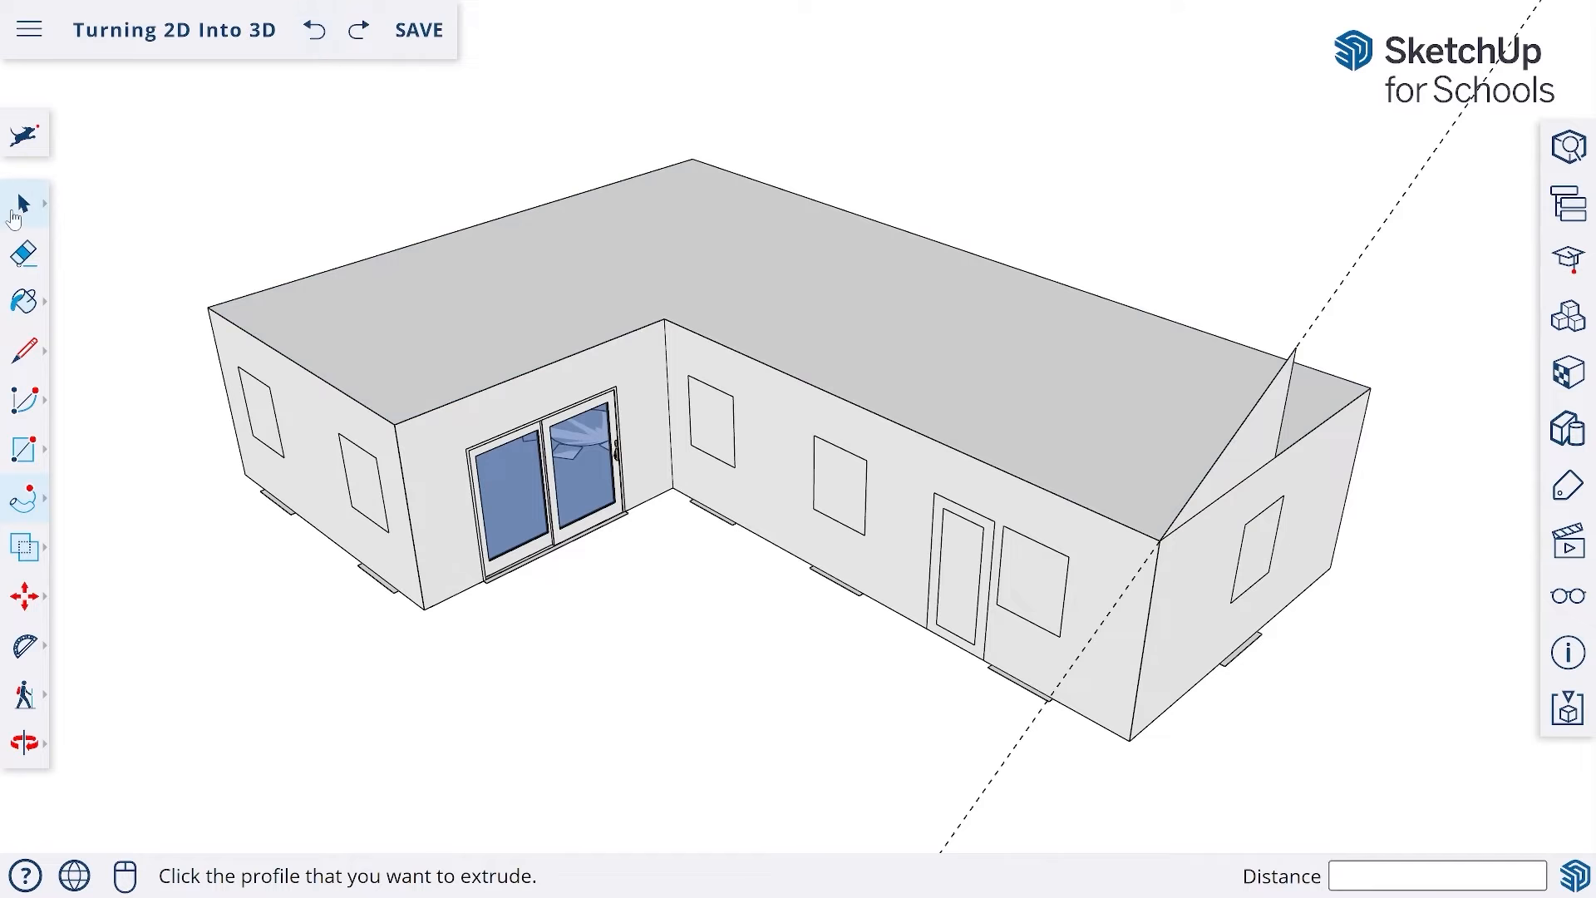
- Select the house's top face as the path and extrude the triangular profile around it with Follow Me to form the roof
{"action": "left_click", "coordinate": [14, 218]}
{"action": "left_click", "coordinate": [792, 293]}
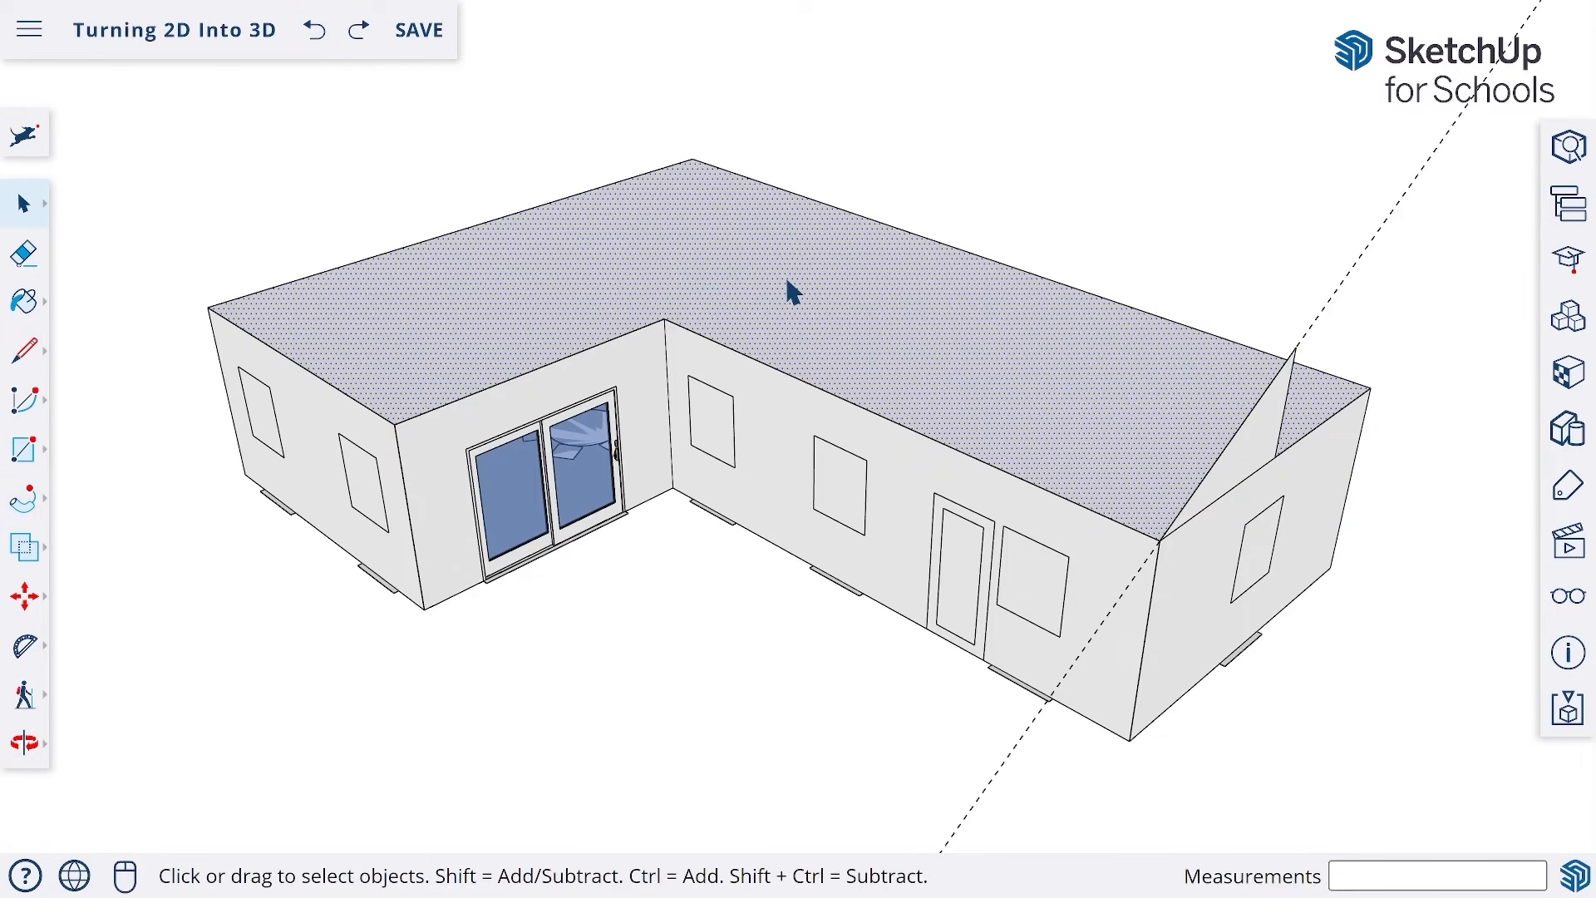
{"action": "left_click", "coordinate": [25, 502]}
{"action": "left_click", "coordinate": [113, 502]}
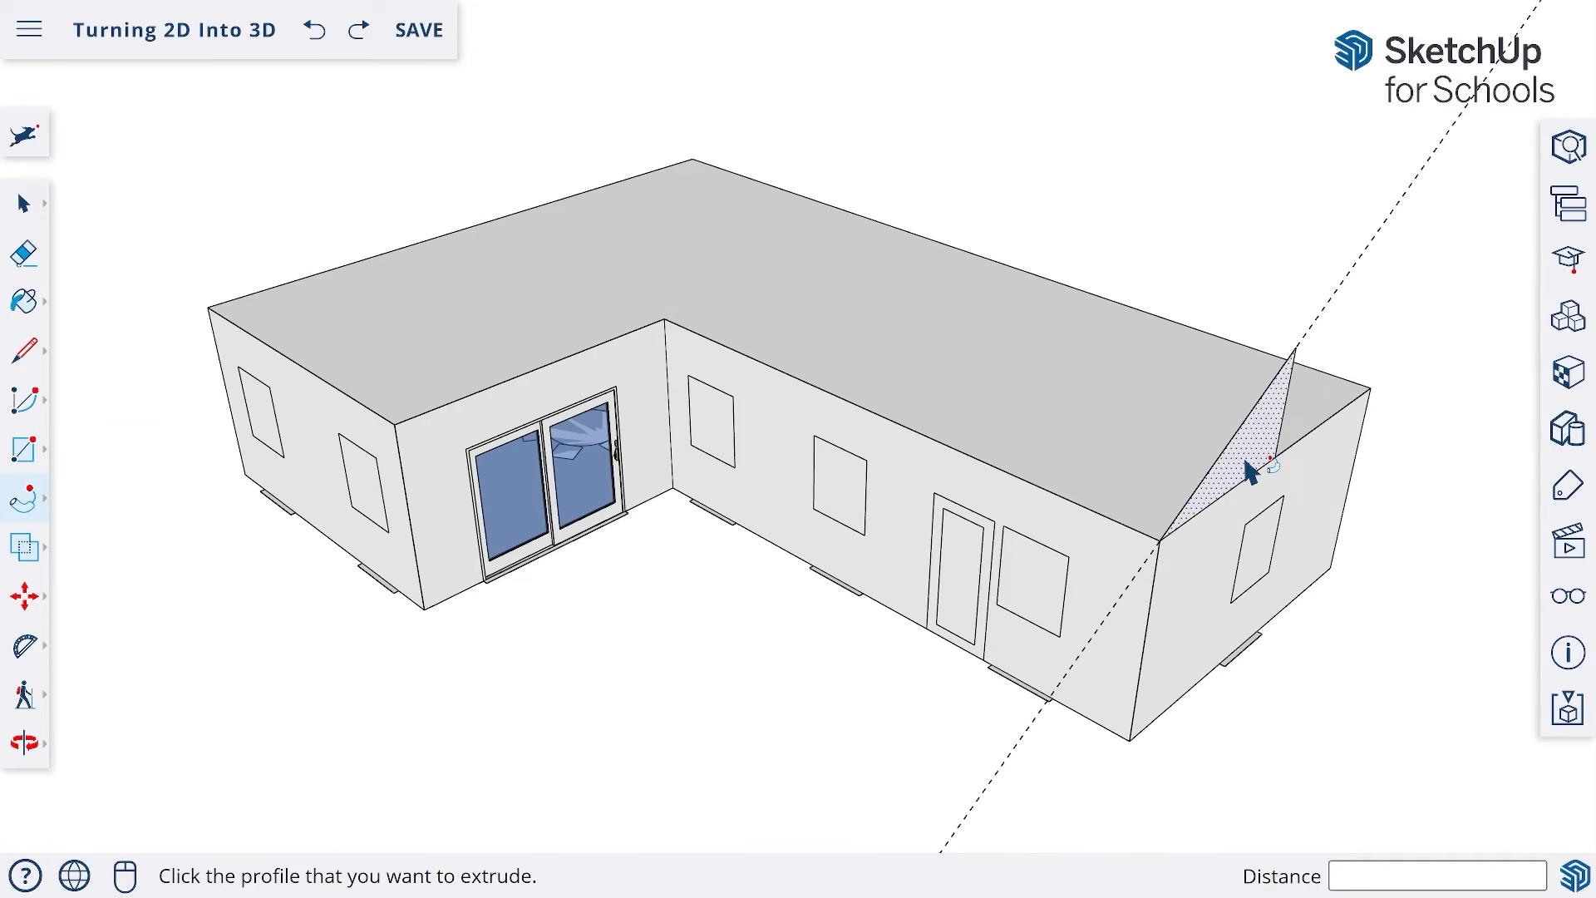
{"action": "left_click", "coordinate": [1250, 470]}
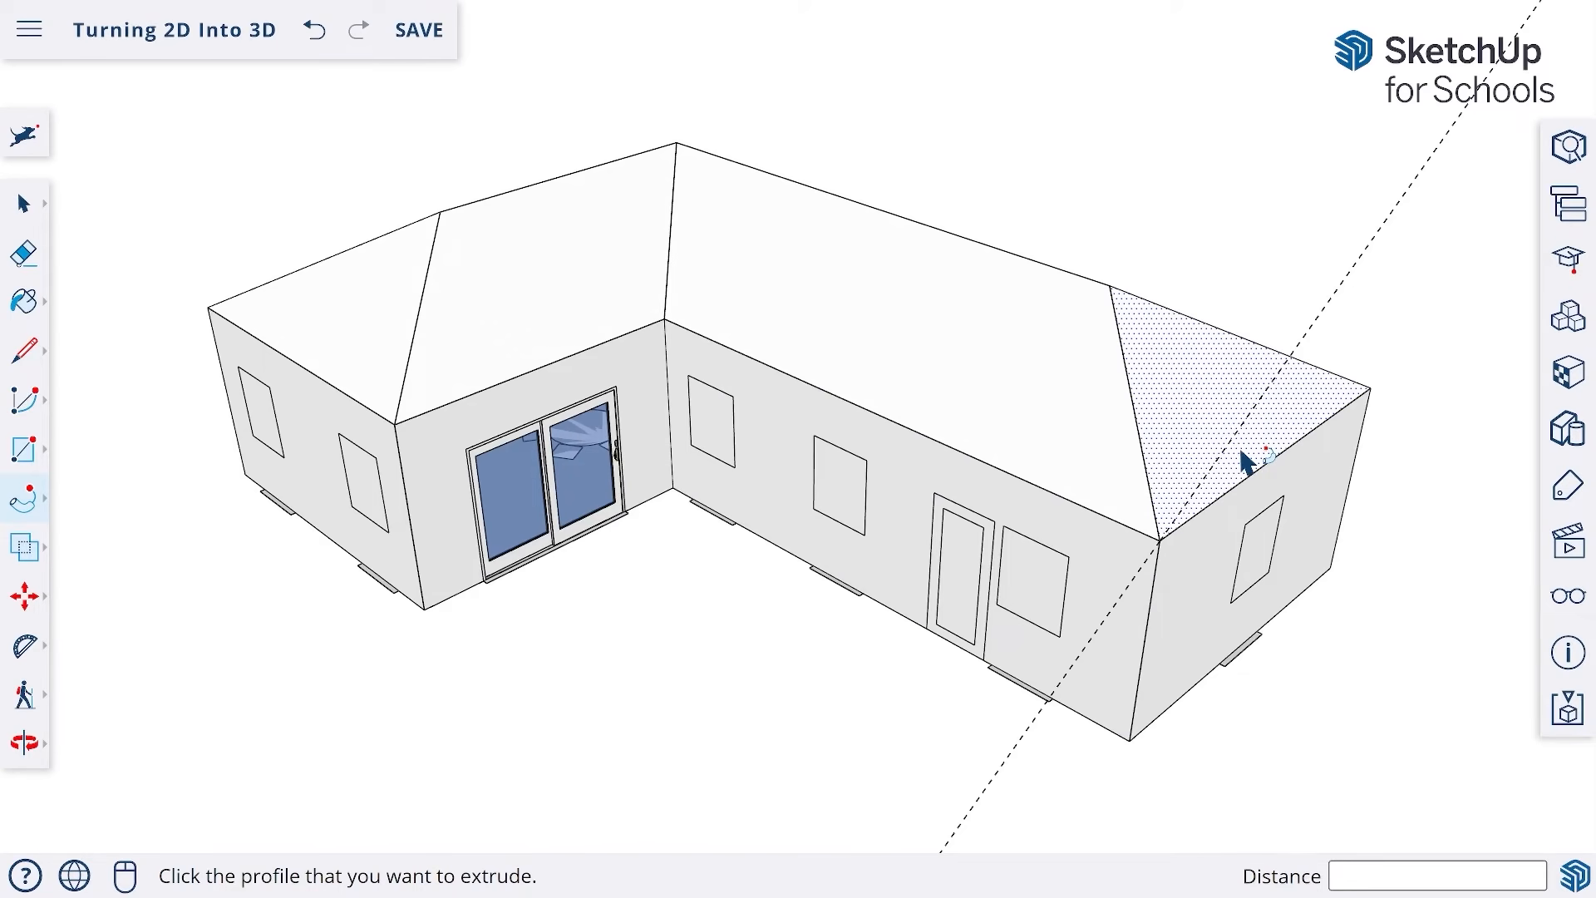
{"action": "scroll", "coordinate": [1250, 462], "scroll_direction": "up", "scroll_amount": 2}
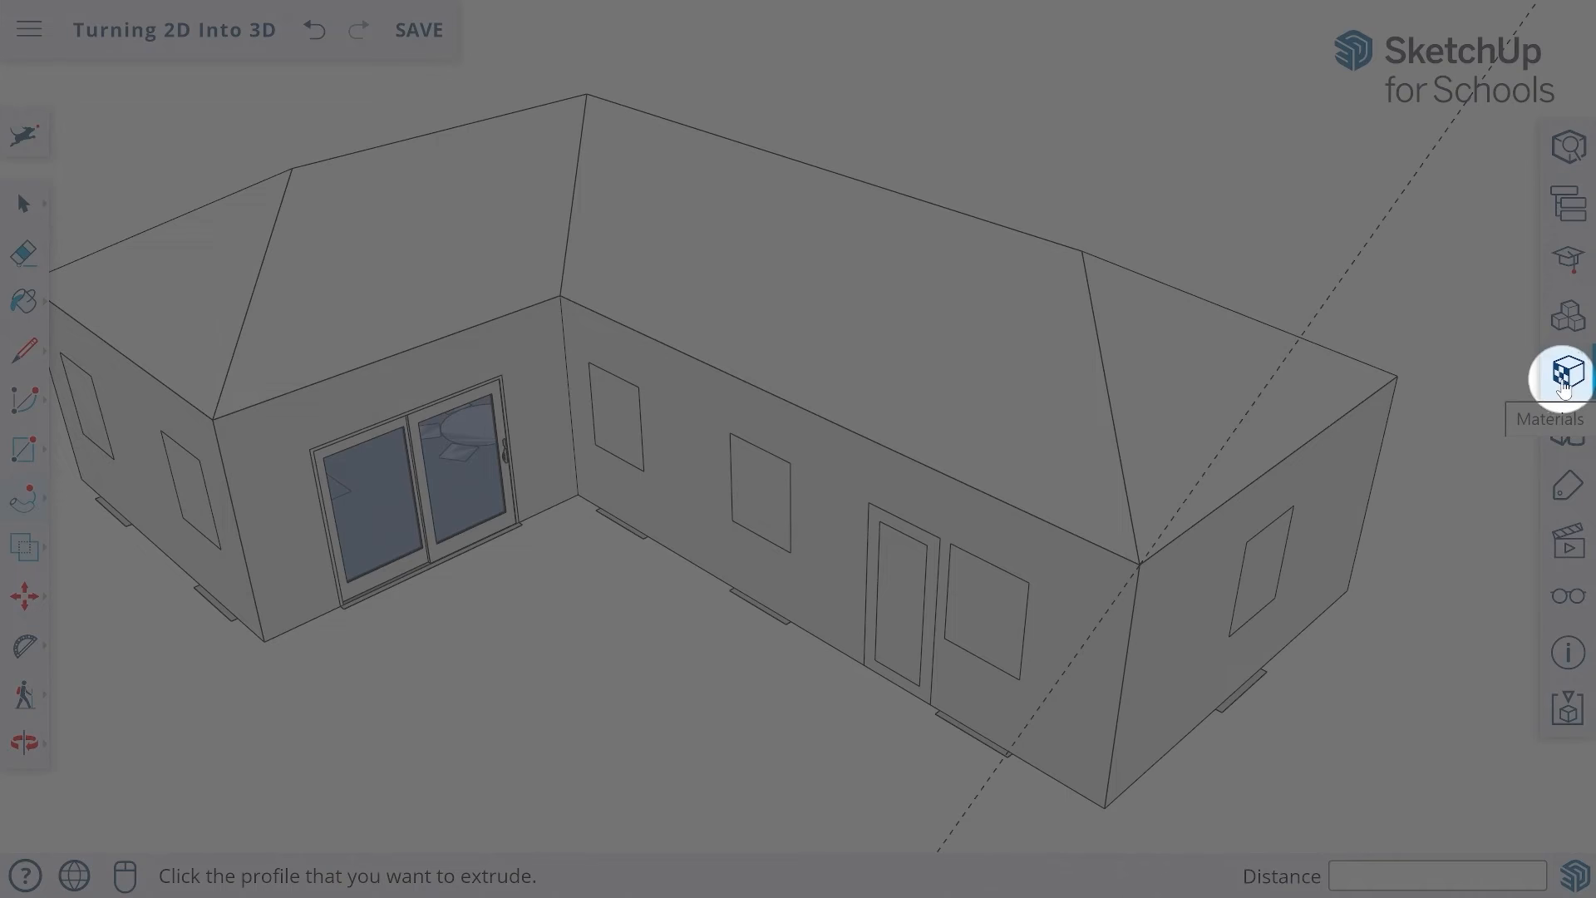
- Browse the materials library and pick Roofing Shingles GAF Estates from the Roofing collection
{"action": "left_click", "coordinate": [1561, 382]}
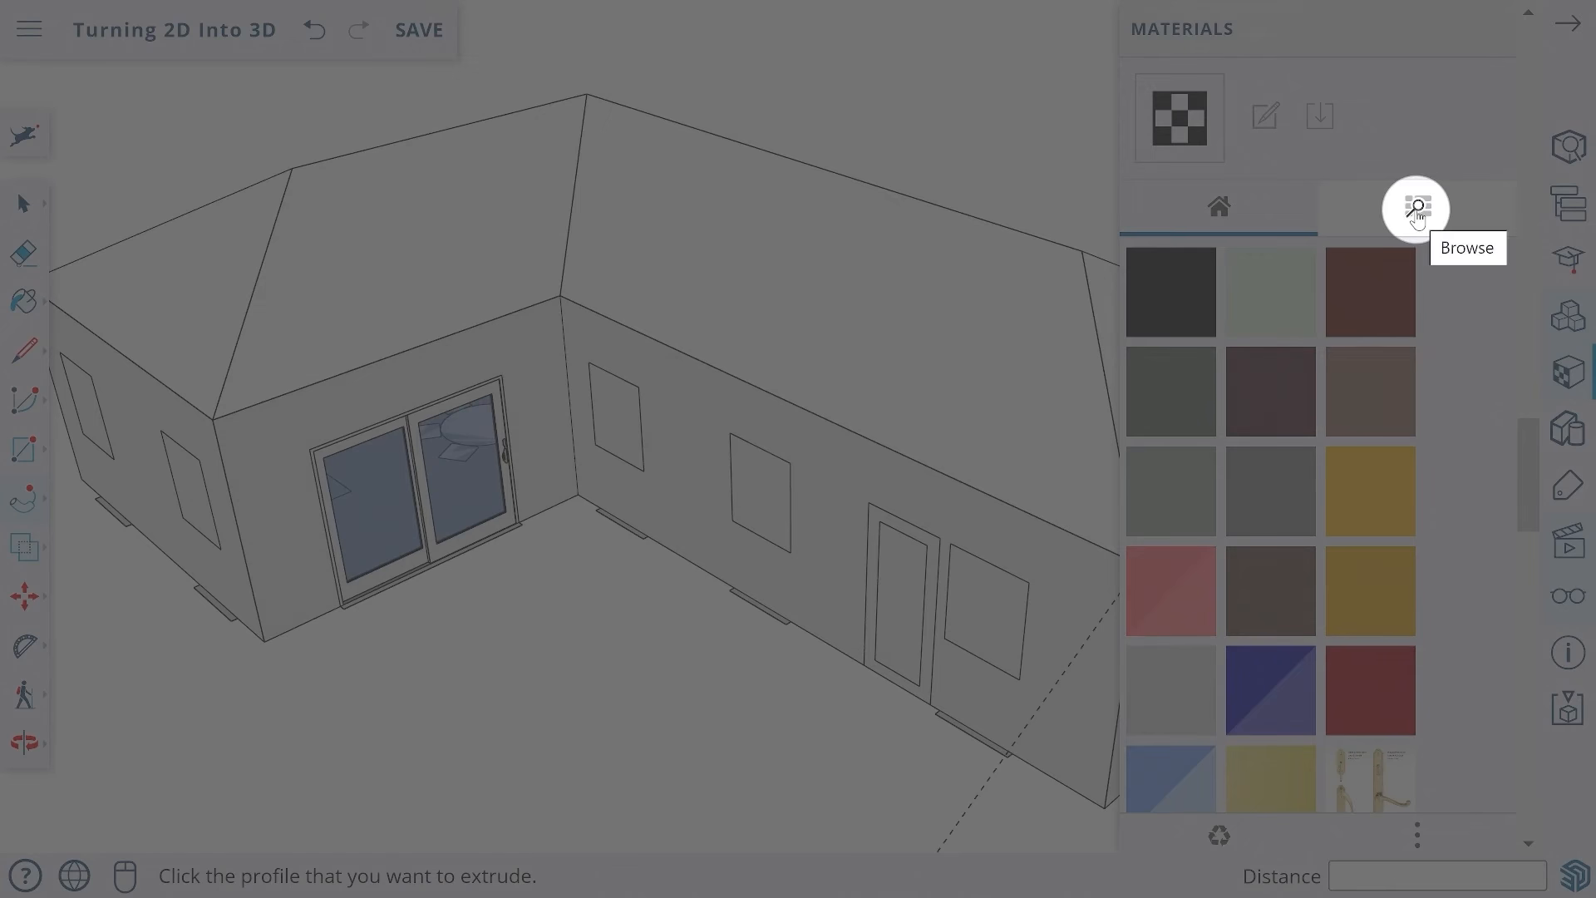
{"action": "left_click", "coordinate": [1417, 210]}
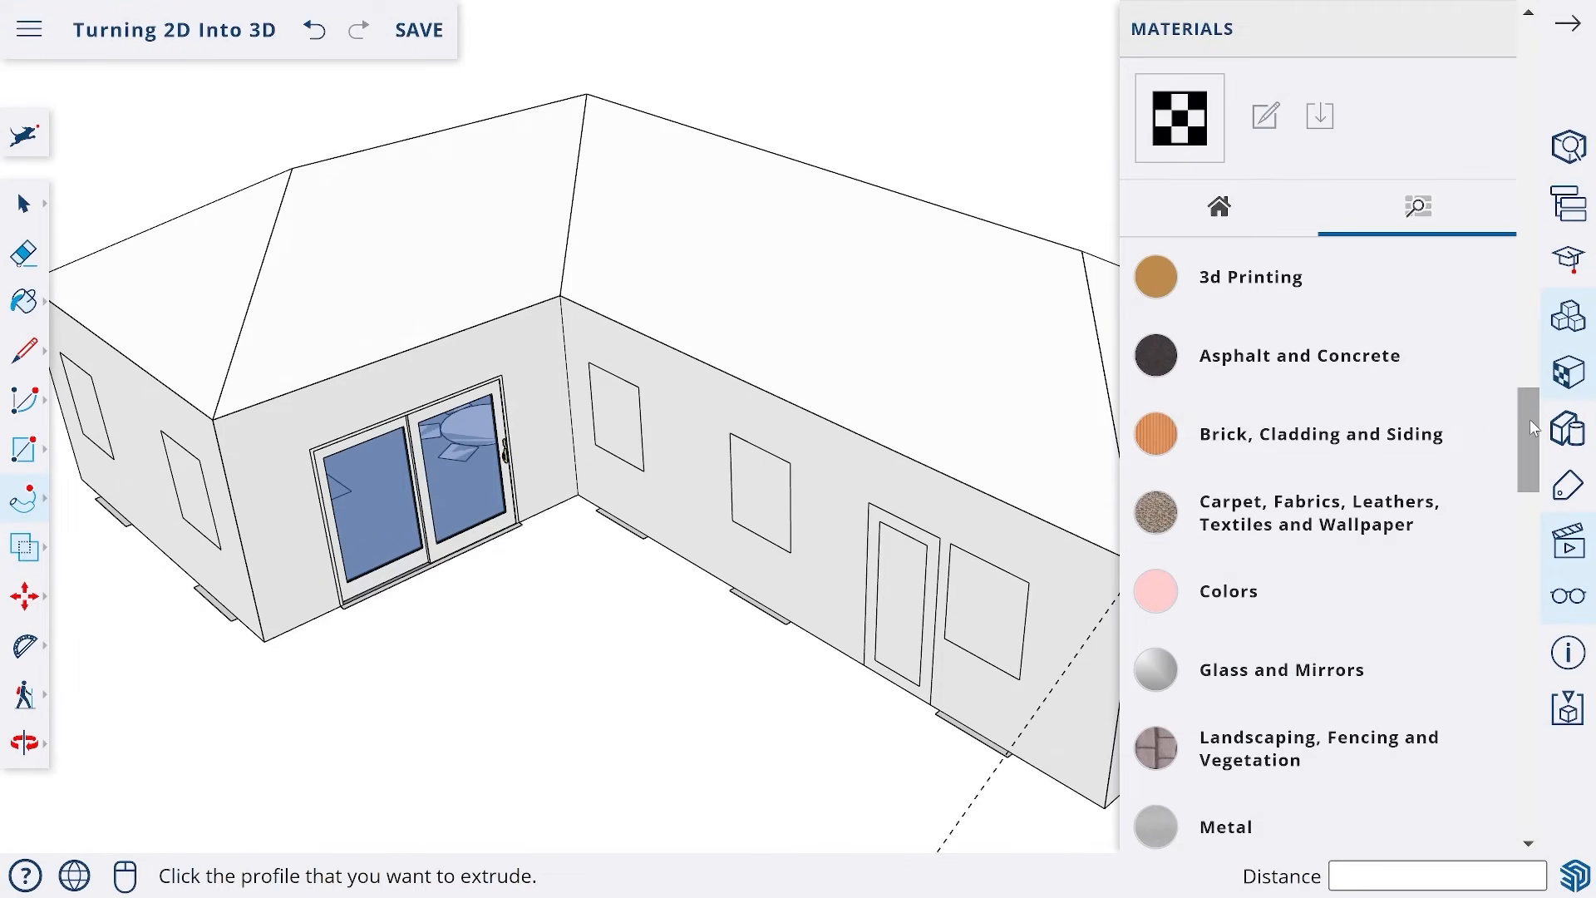
{"action": "scroll", "coordinate": [1529, 417], "scroll_direction": "down", "scroll_amount": 2}
{"action": "scroll", "coordinate": [1537, 446], "scroll_direction": "down", "scroll_amount": 7}
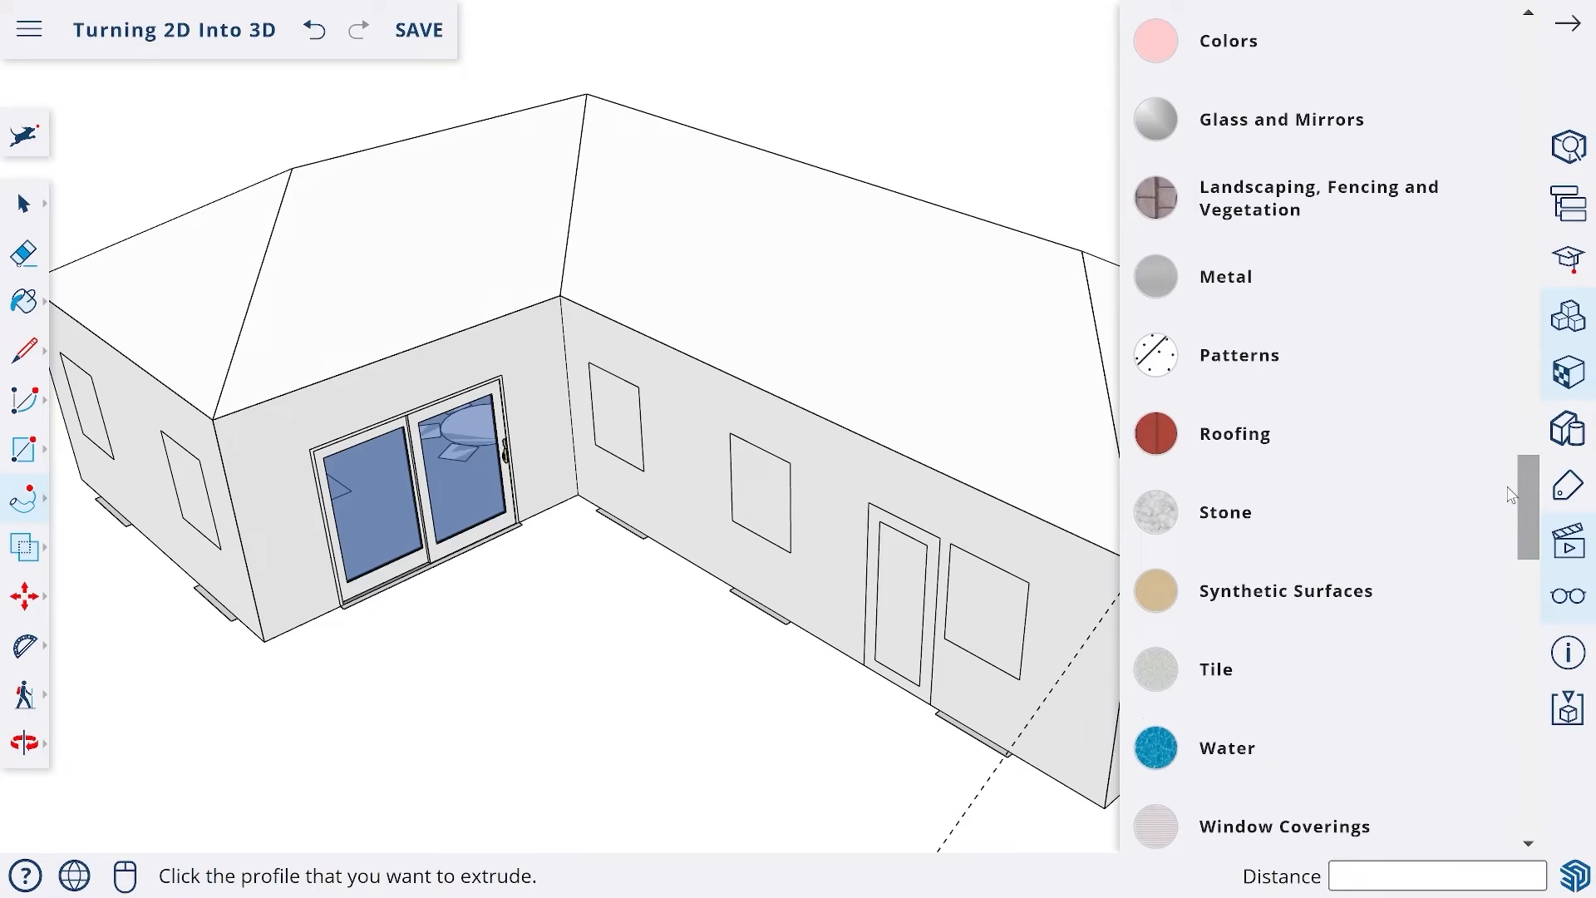
{"action": "left_click", "coordinate": [1268, 453]}
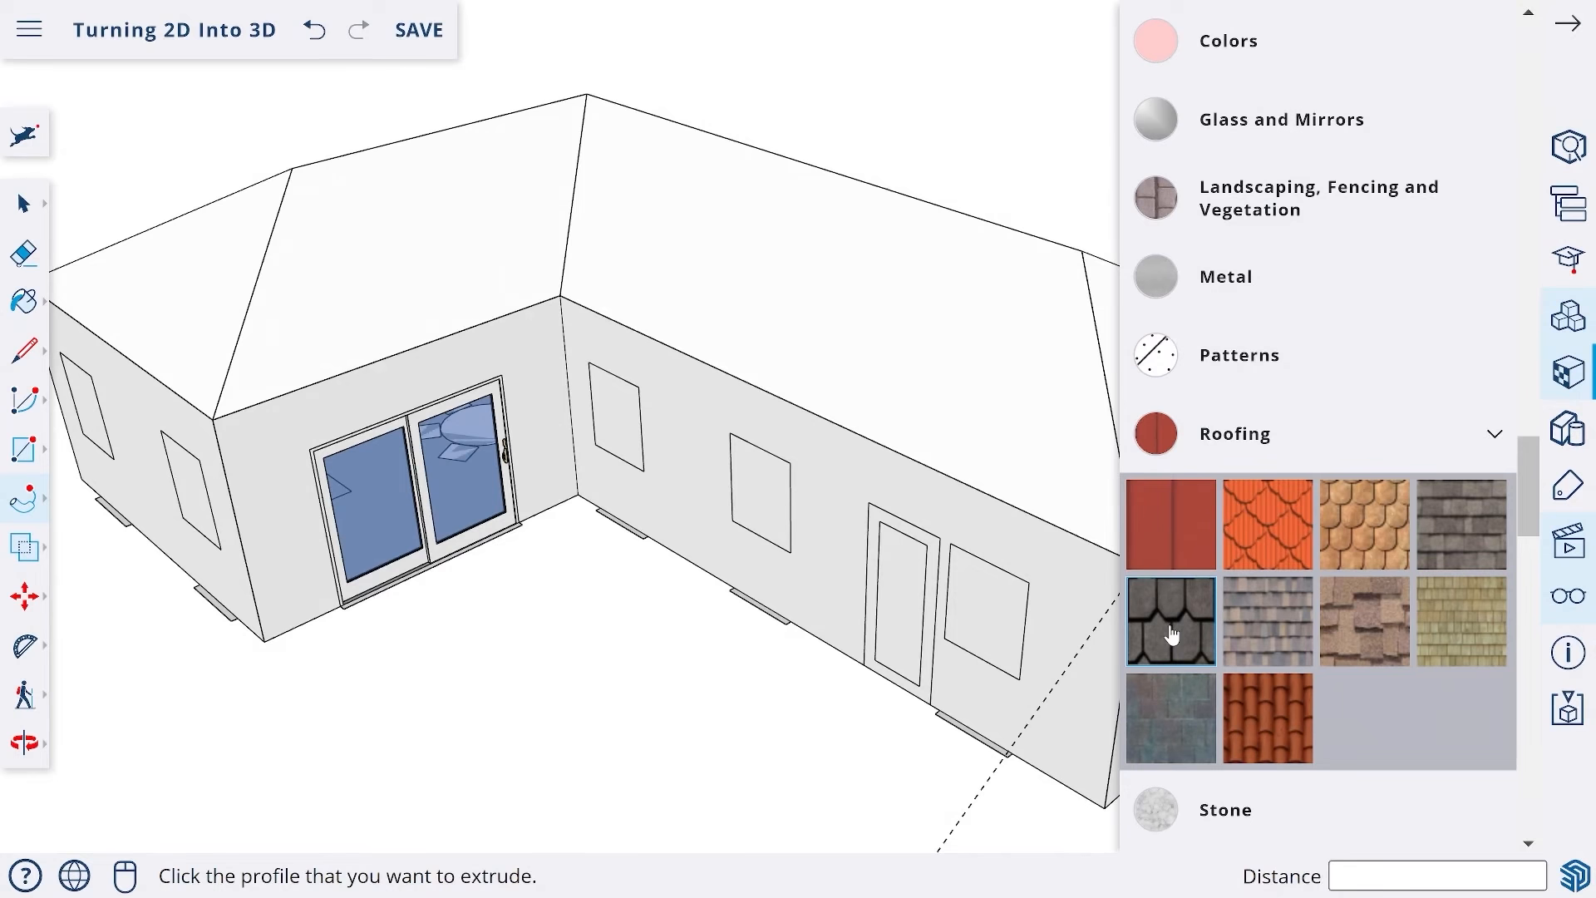
{"action": "left_click", "coordinate": [1172, 636]}
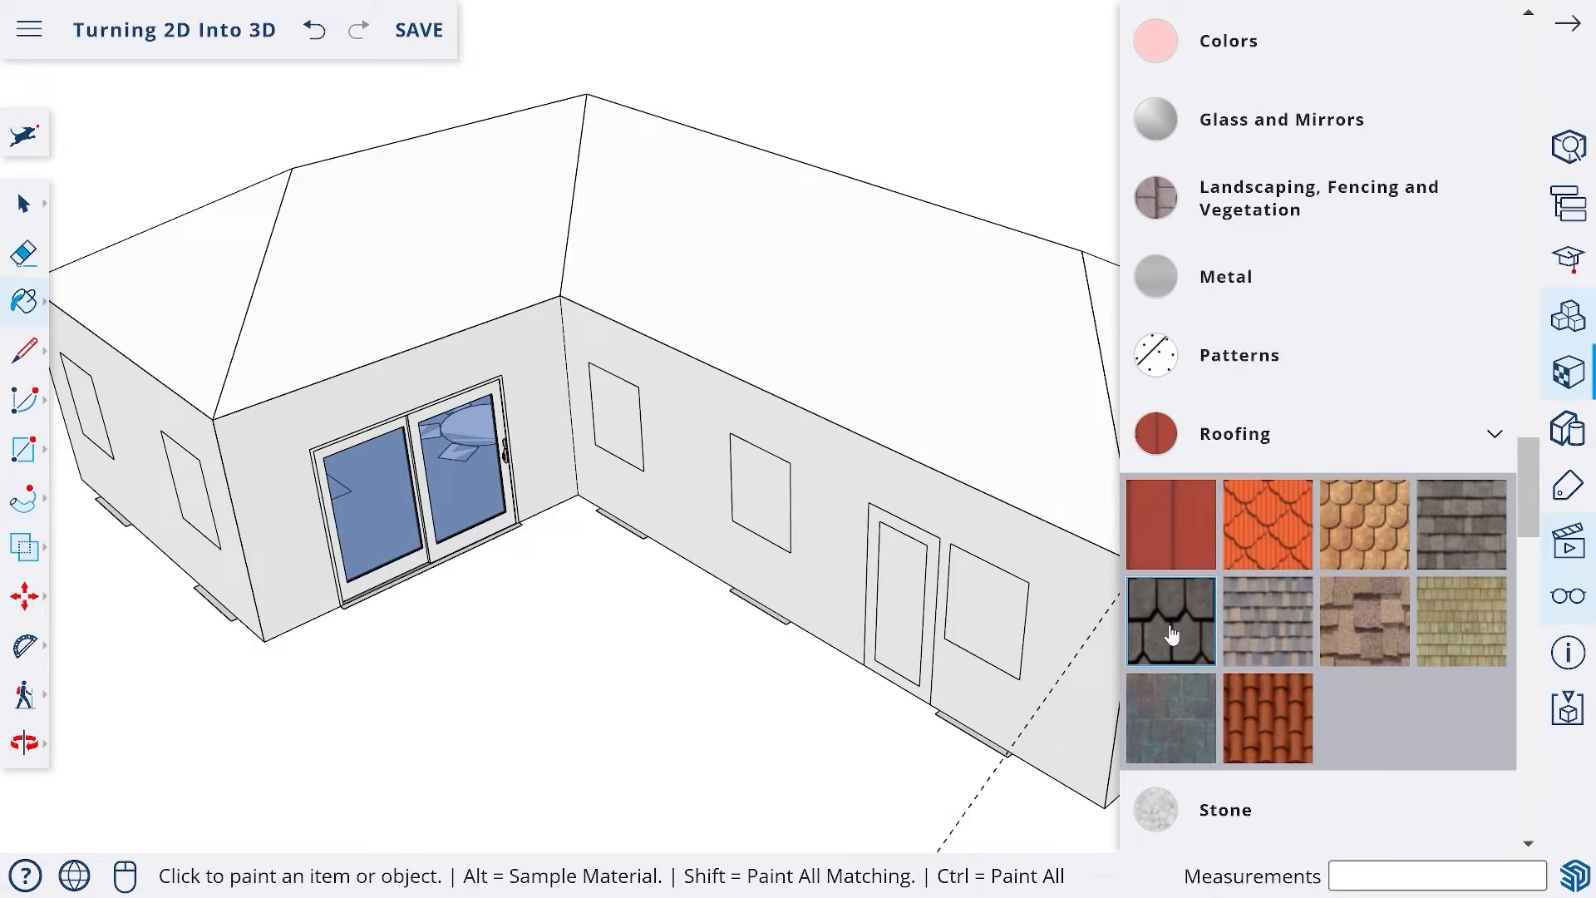
- Paint all the roof faces around the house with Roofing Shingles GAF Estates
{"action": "left_click", "coordinate": [826, 234]}
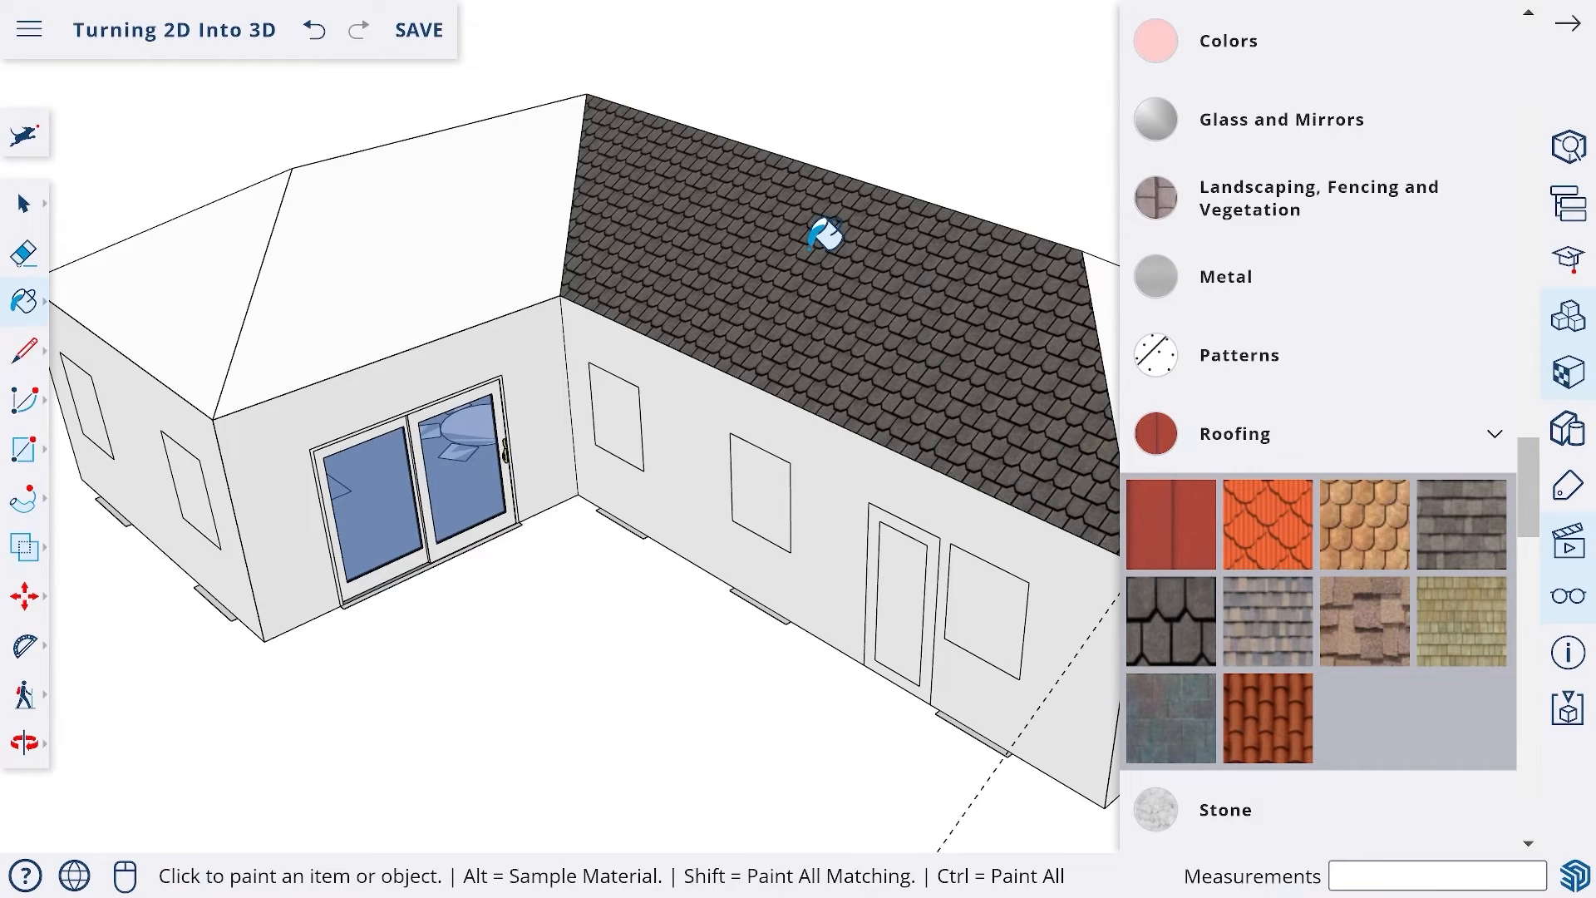
{"action": "left_click", "coordinate": [516, 197]}
{"action": "left_click", "coordinate": [241, 255]}
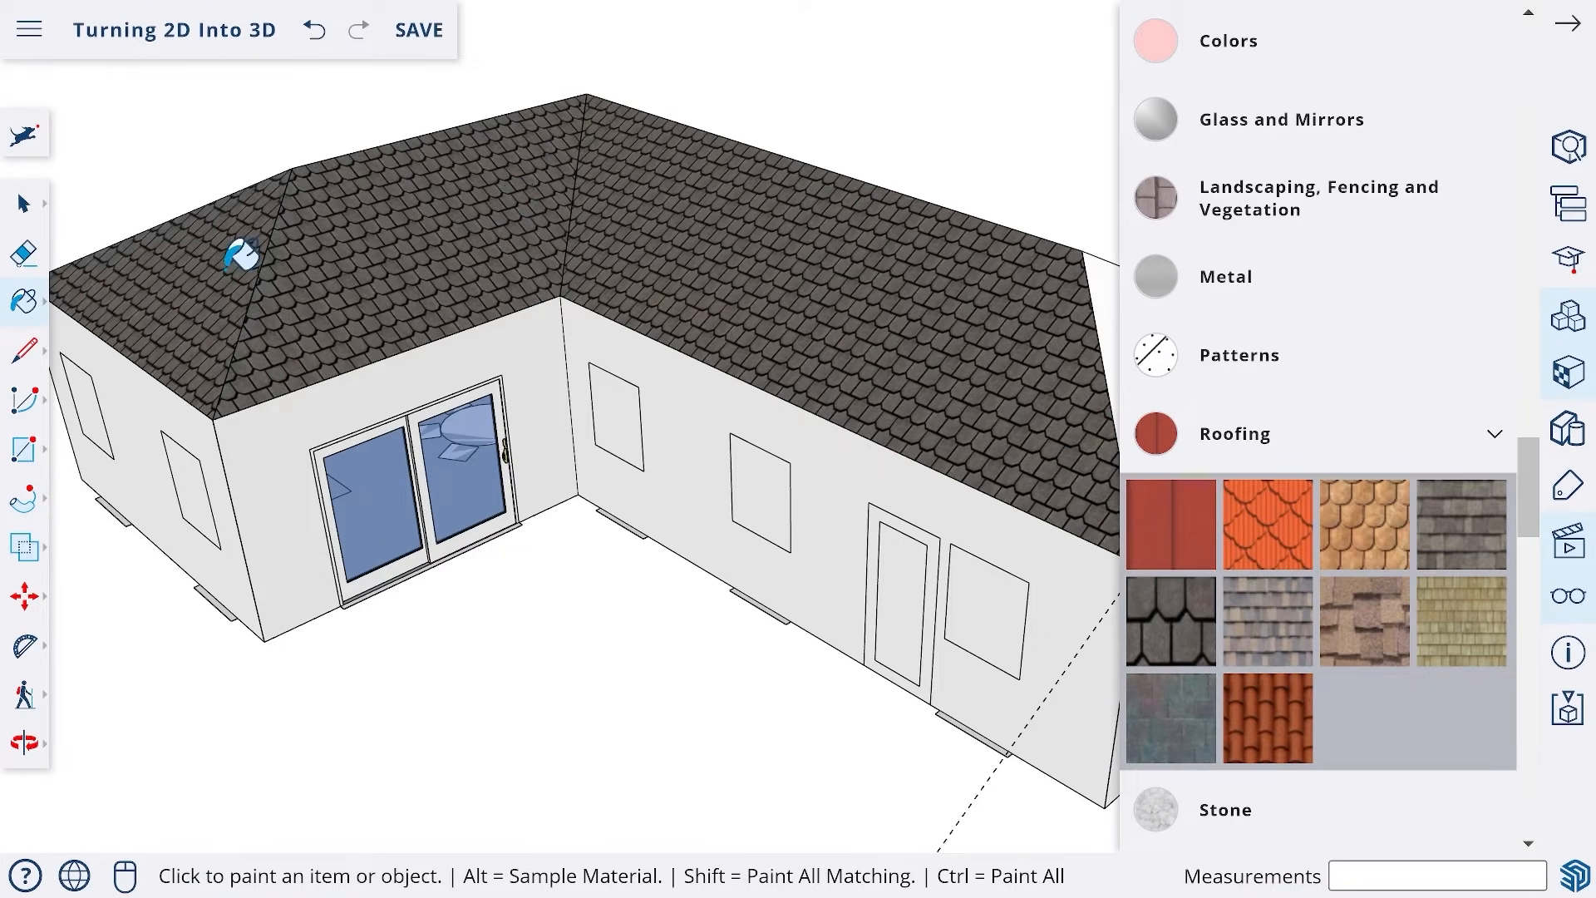
{"action": "mouse_move", "coordinate": [840, 365]}
{"action": "middle_mouse_down"}
{"action": "mouse_move", "coordinate": [856, 382]}
{"action": "mouse_move", "coordinate": [277, 392]}
{"action": "mouse_move", "coordinate": [869, 256]}
{"action": "mouse_move", "coordinate": [655, 284]}
{"action": "mouse_move", "coordinate": [646, 324]}
{"action": "mouse_move", "coordinate": [859, 396]}
{"action": "mouse_move", "coordinate": [273, 268]}
{"action": "middle_mouse_up"}
{"action": "left_click", "coordinate": [868, 256]}
{"action": "left_click", "coordinate": [850, 386]}
{"action": "middle_click_drag", "start_coordinate": [980, 389], "coordinate": [415, 316]}
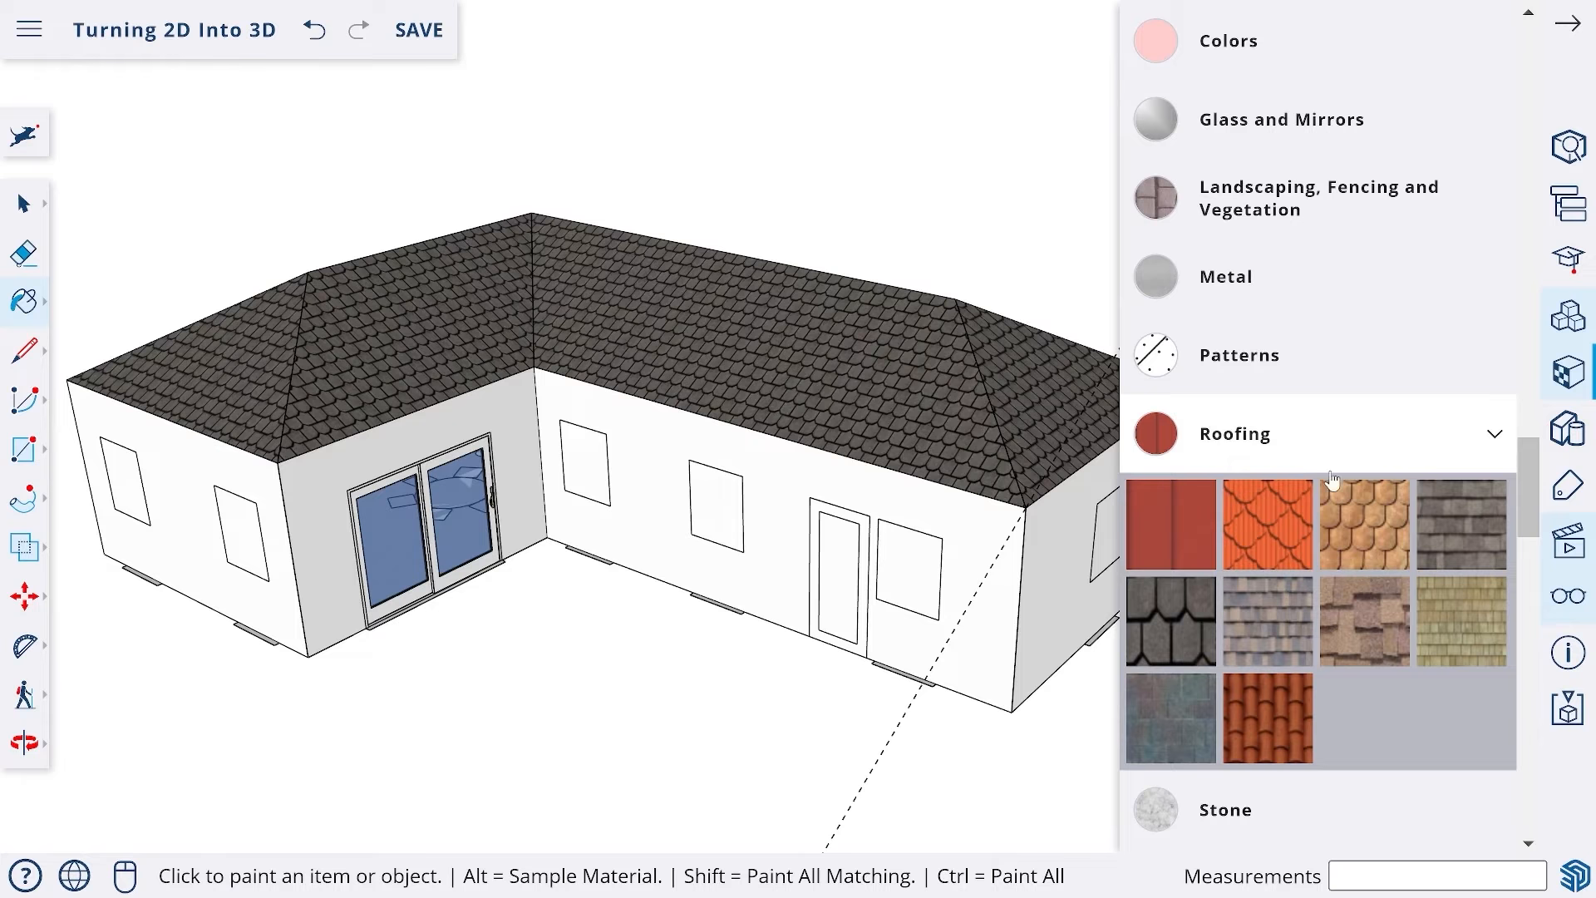
- Pick Cladding Siding White from Brick, Cladding and Siding and paint the two inner-corner walls and both adjoining end walls
{"action": "left_click_drag", "start_coordinate": [1534, 482], "coordinate": [1556, 422]}
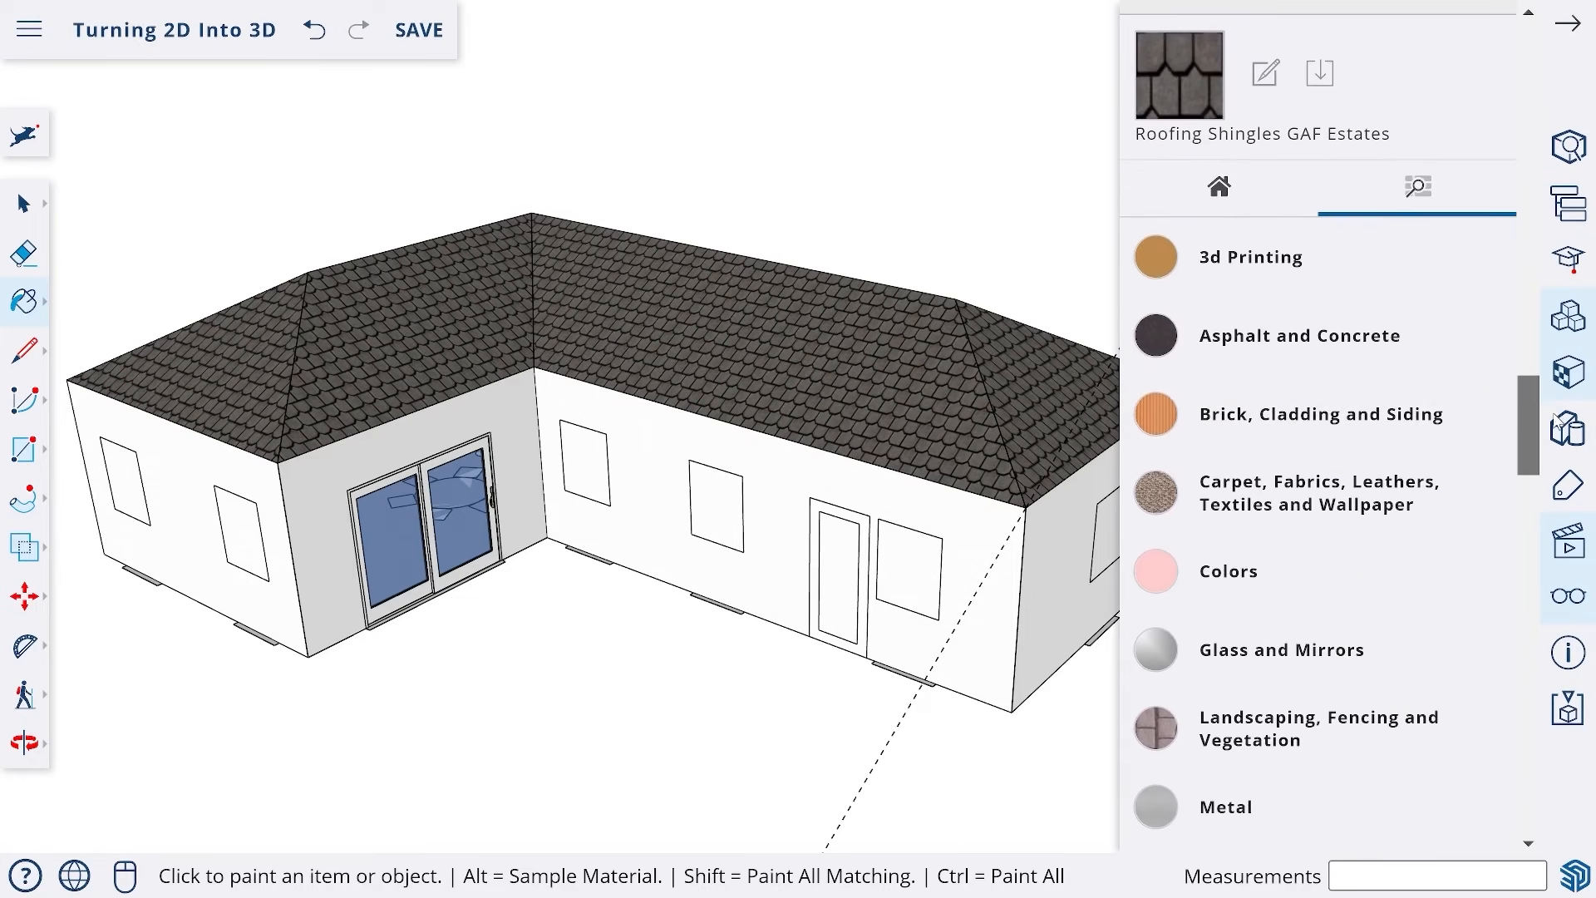
{"action": "left_click", "coordinate": [1258, 429]}
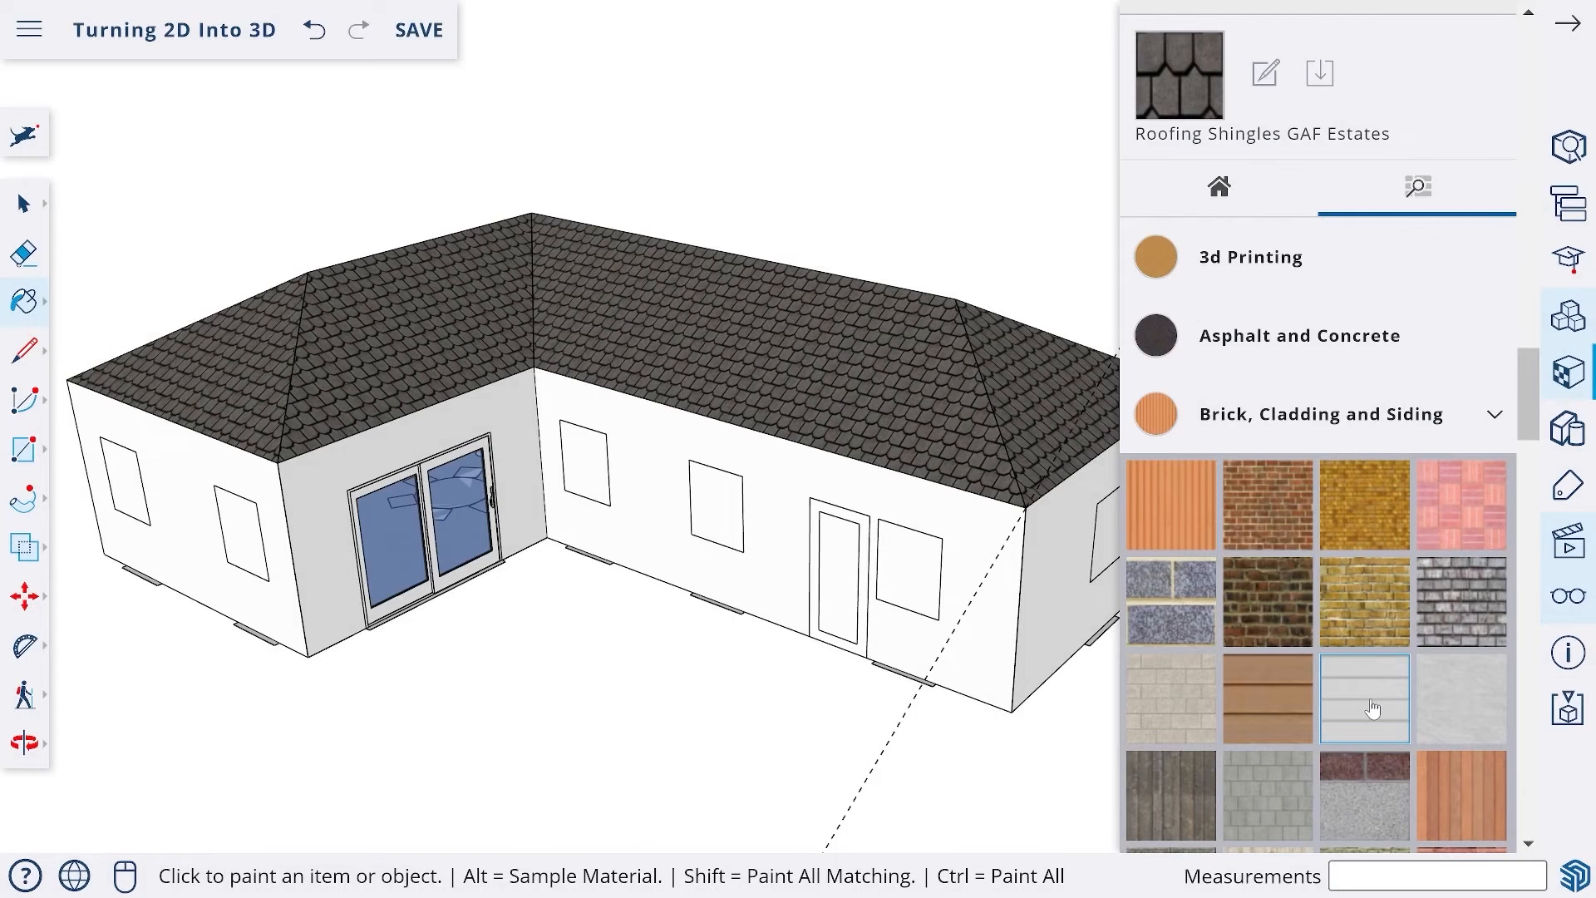
{"action": "left_click", "coordinate": [1372, 708]}
{"action": "left_click", "coordinate": [773, 459]}
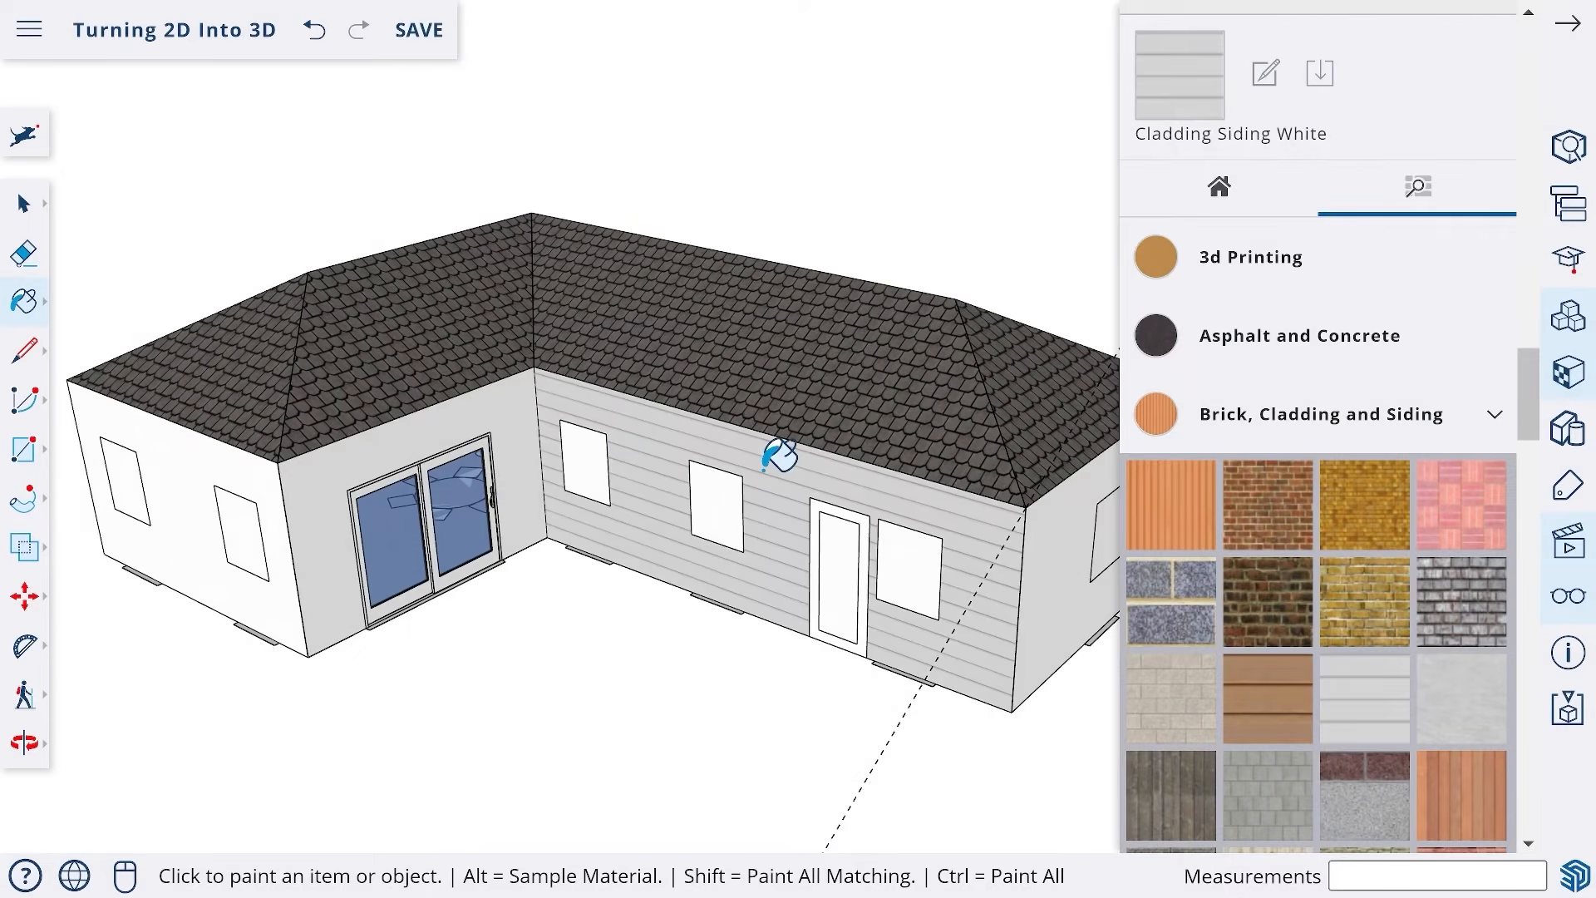
{"action": "left_click", "coordinate": [494, 406]}
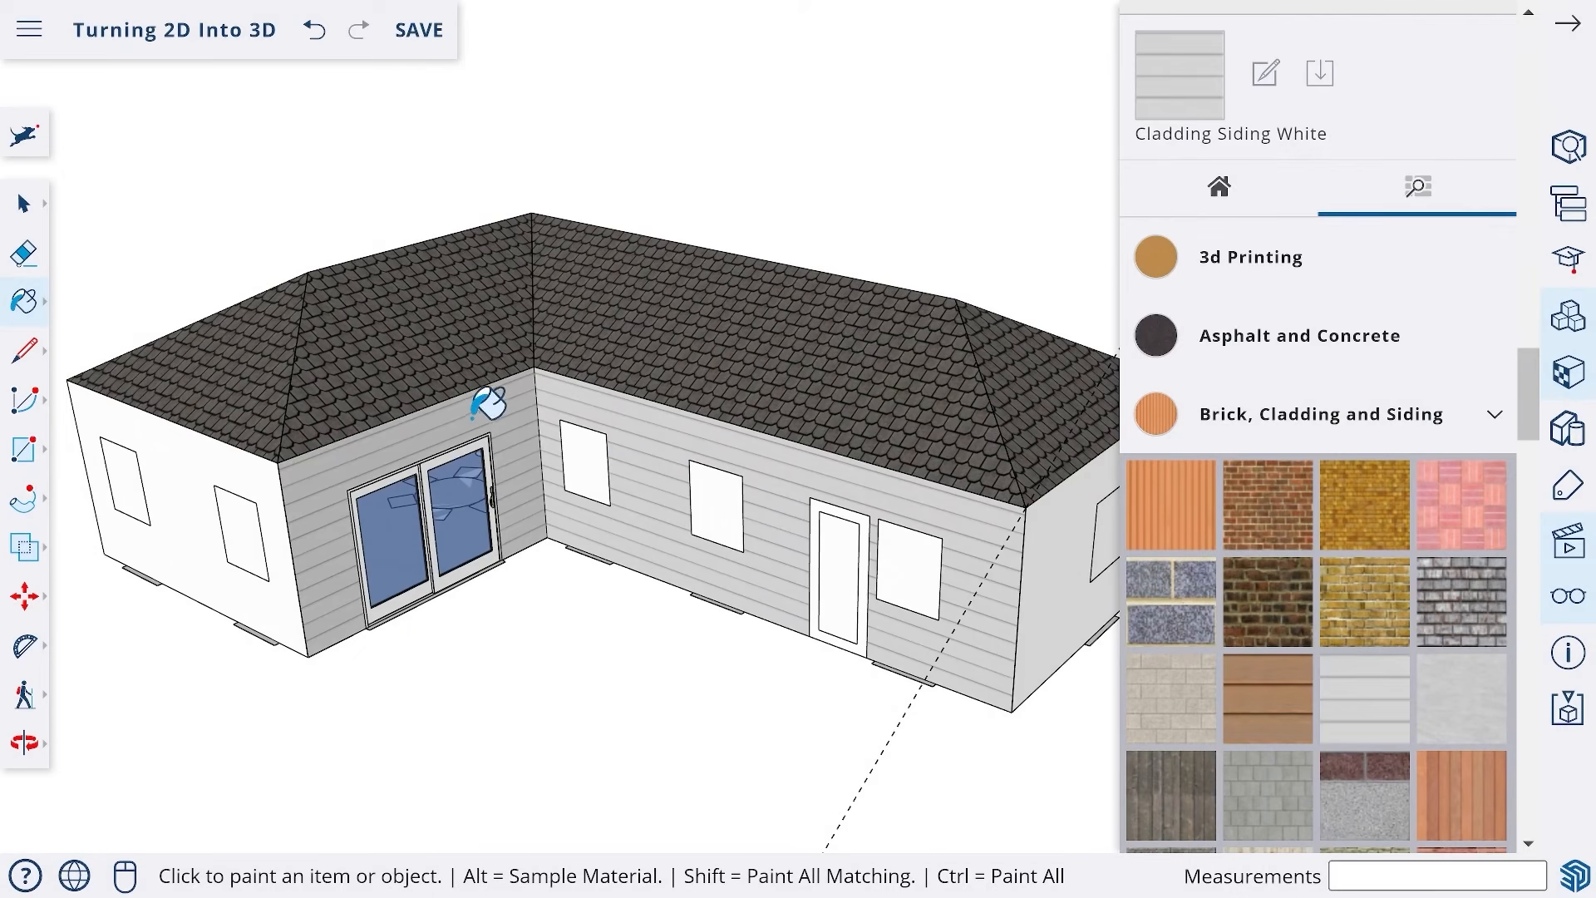
{"action": "left_click", "coordinate": [212, 449]}
{"action": "left_click", "coordinate": [1073, 509]}
- Paint the rear wall sections on both sides of the rear door with Cladding Siding White
{"action": "key", "text": "o"}
{"action": "mouse_move", "coordinate": [1079, 510]}
{"action": "left_mouse_down"}
{"action": "mouse_move", "coordinate": [1040, 463]}
{"action": "mouse_move", "coordinate": [585, 424]}
{"action": "mouse_move", "coordinate": [160, 445]}
{"action": "mouse_move", "coordinate": [645, 502]}
{"action": "left_mouse_up"}
{"action": "key", "text": "b"}
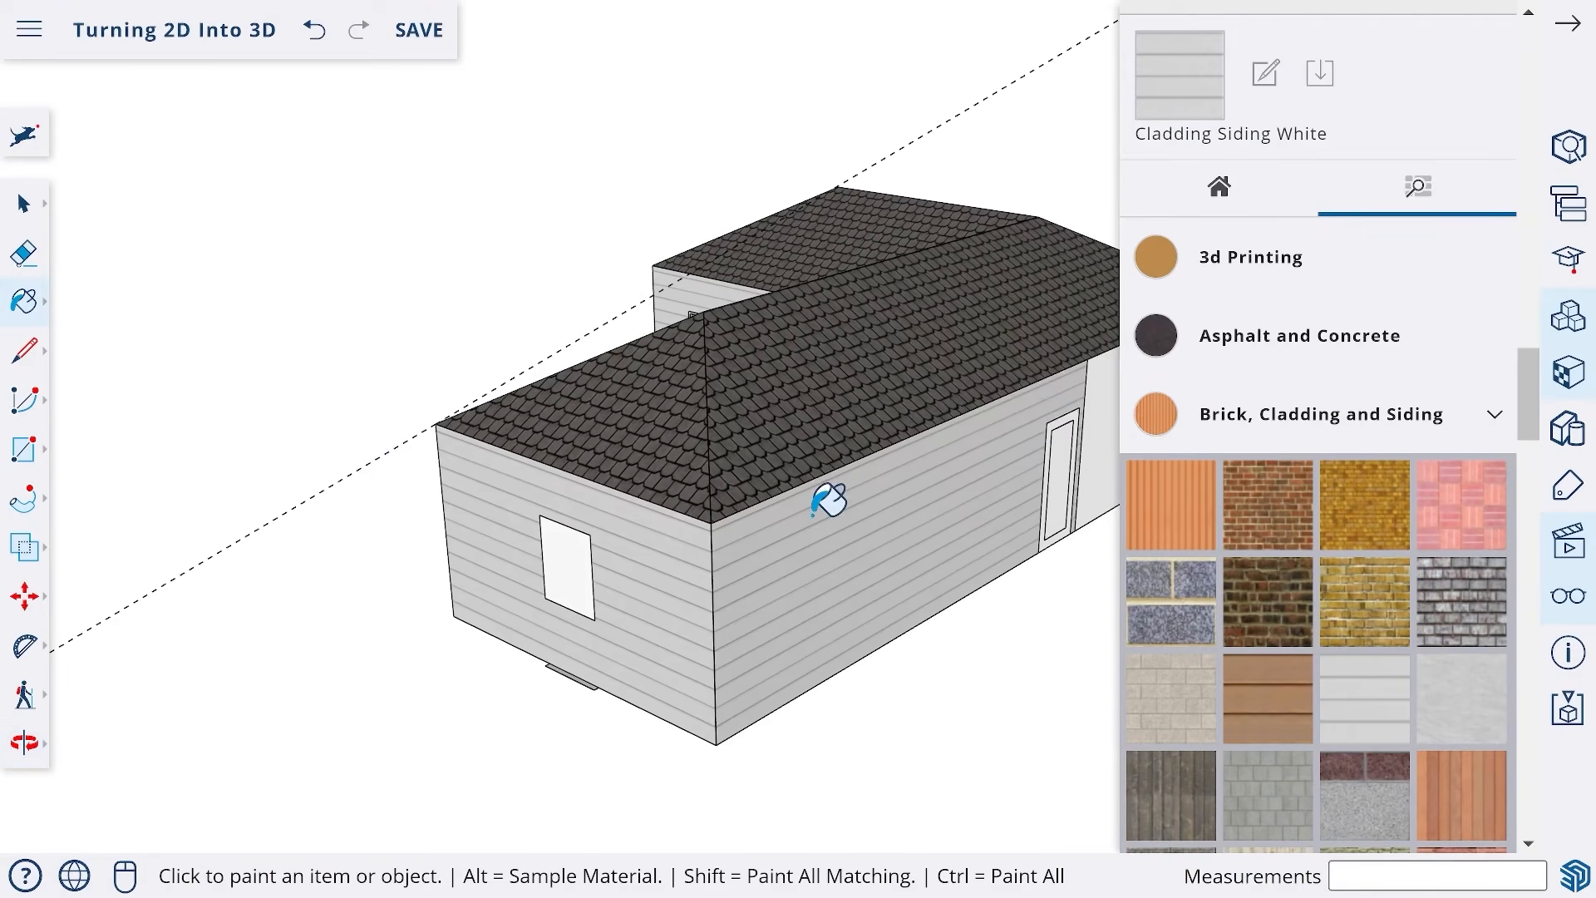
{"action": "key", "text": "o"}
{"action": "mouse_move", "coordinate": [1049, 412]}
{"action": "left_mouse_down"}
{"action": "mouse_move", "coordinate": [136, 385]}
{"action": "mouse_move", "coordinate": [214, 398]}
{"action": "left_mouse_up"}
{"action": "key", "text": "b"}
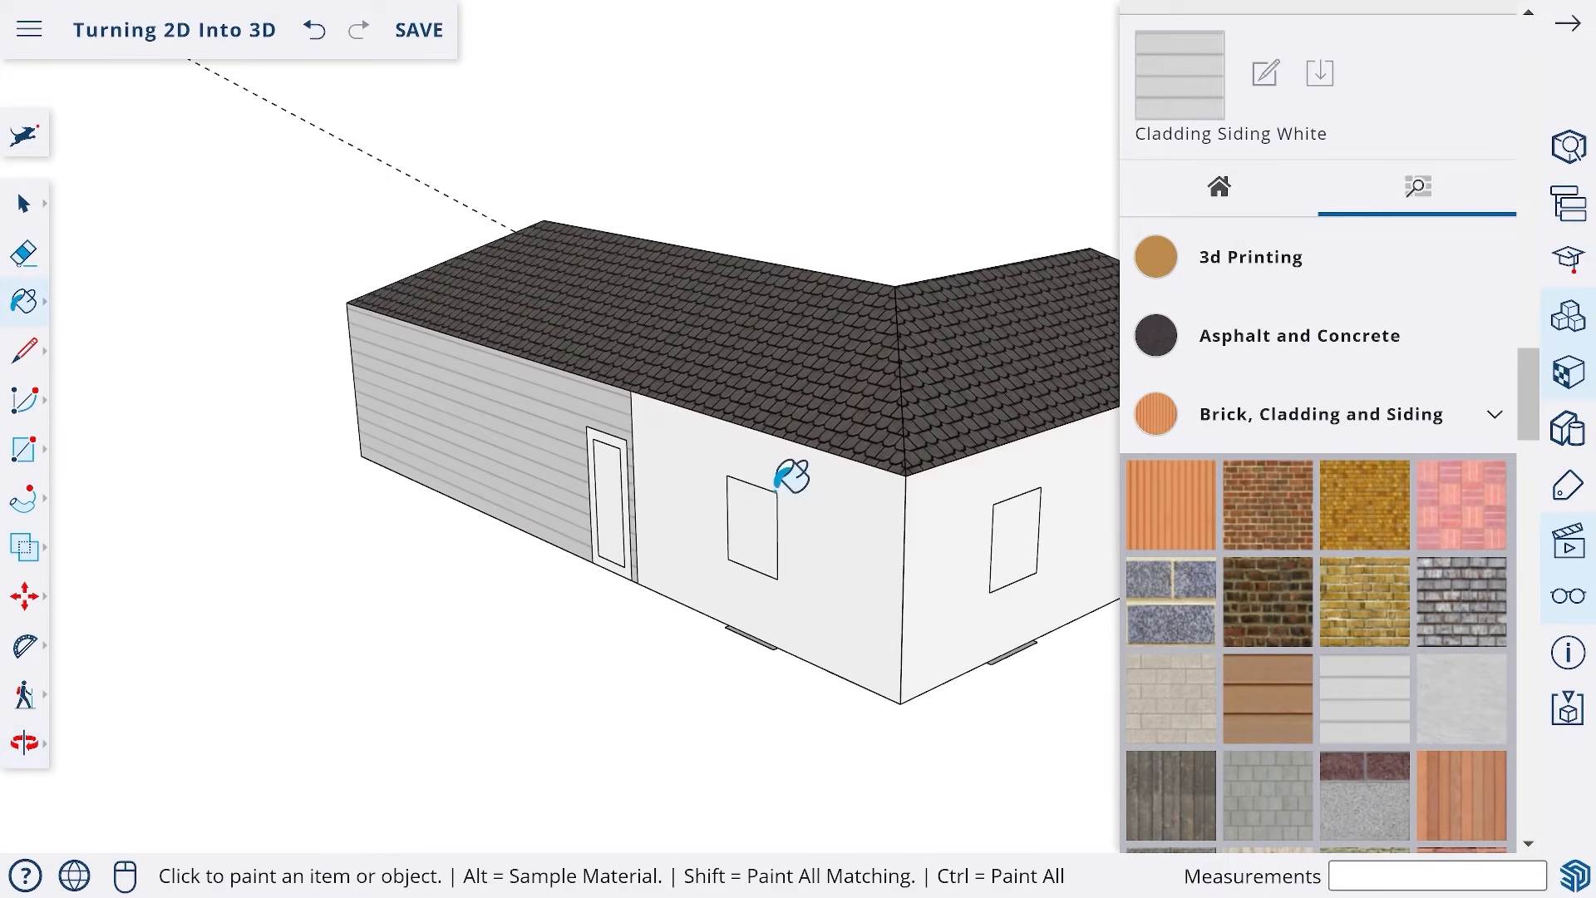
{"action": "left_click", "coordinate": [821, 463]}
- Paint the remaining wall around the rear corner with Cladding Siding White and save the model
{"action": "key", "text": "o"}
{"action": "mouse_move", "coordinate": [821, 463]}
{"action": "left_mouse_down"}
{"action": "mouse_move", "coordinate": [716, 442]}
{"action": "mouse_move", "coordinate": [541, 442]}
{"action": "left_mouse_up"}
{"action": "key", "text": "b"}
{"action": "left_click", "coordinate": [687, 449]}
{"action": "key", "text": "o"}
{"action": "mouse_move", "coordinate": [687, 449]}
{"action": "left_mouse_down"}
{"action": "mouse_move", "coordinate": [928, 451]}
{"action": "mouse_move", "coordinate": [277, 520]}
{"action": "mouse_move", "coordinate": [677, 456]}
{"action": "mouse_move", "coordinate": [595, 410]}
{"action": "mouse_move", "coordinate": [848, 543]}
{"action": "mouse_move", "coordinate": [521, 463]}
{"action": "mouse_move", "coordinate": [695, 499]}
{"action": "mouse_move", "coordinate": [598, 463]}
{"action": "left_mouse_up"}
{"action": "key", "text": "b"}
{"action": "key", "text": "o"}
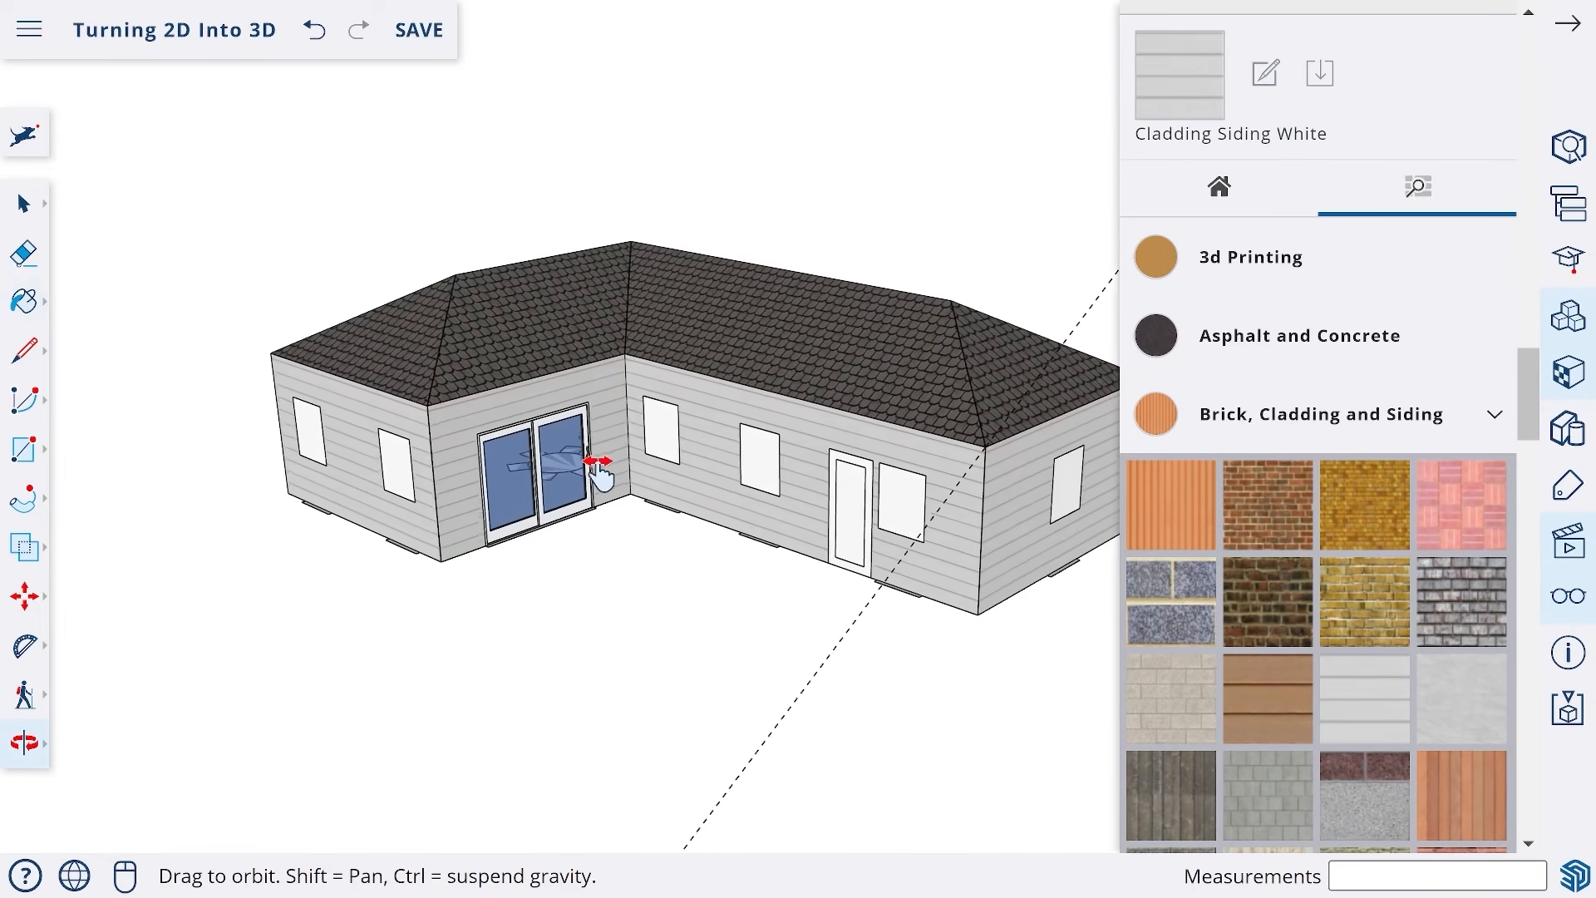
{"action": "key", "text": "b"}
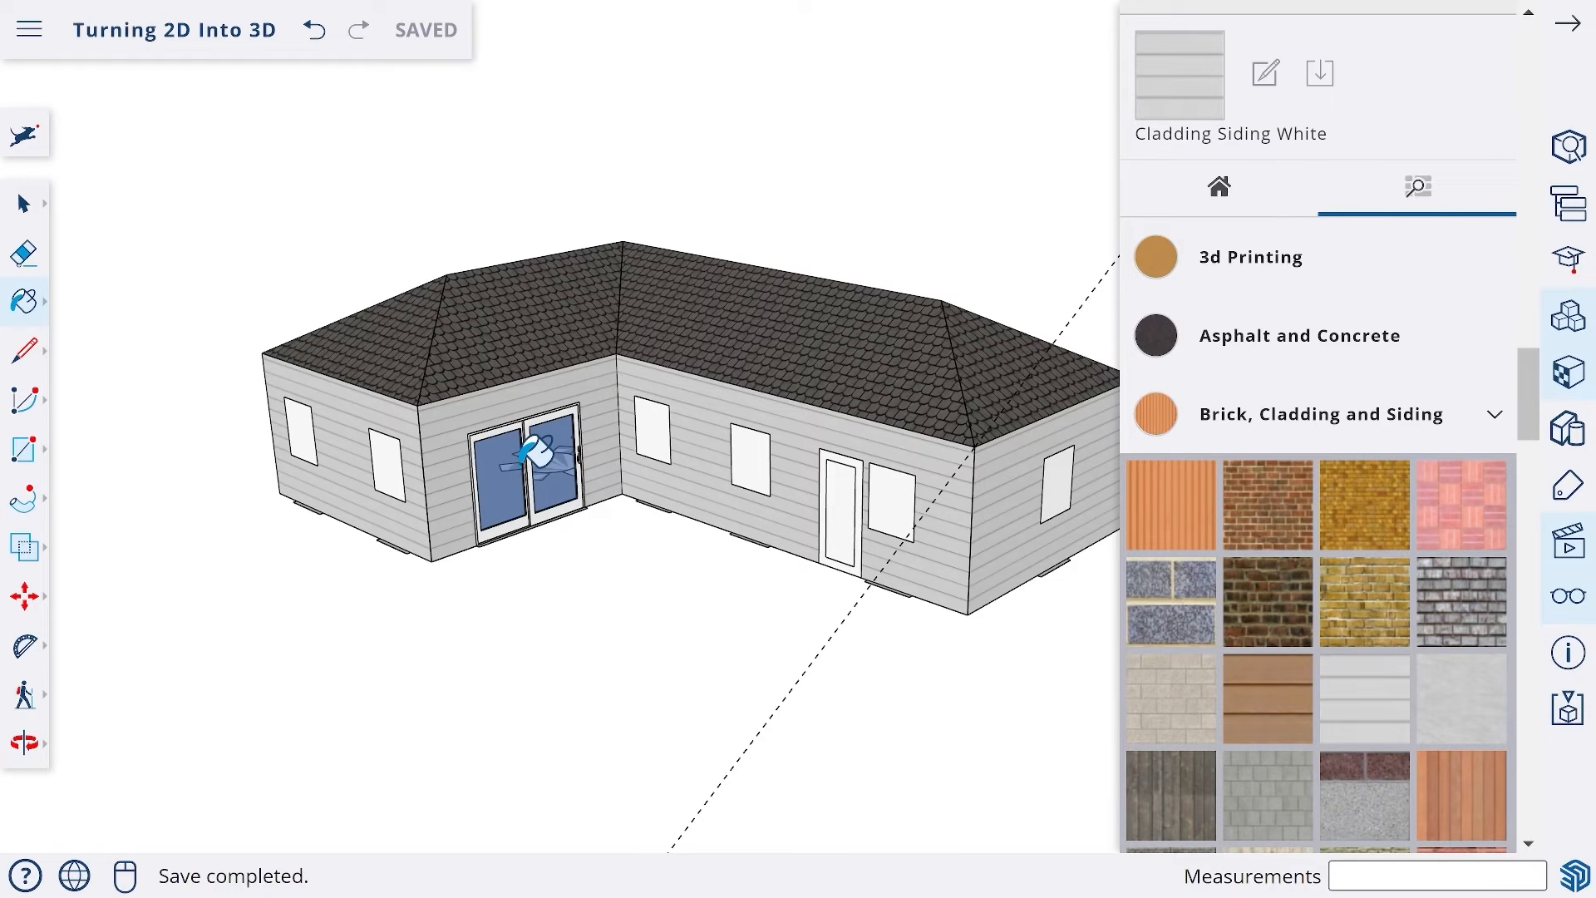
- Choose Translucent Glass Blue from the Glass and Mirrors materials
{"action": "left_click", "coordinate": [1443, 431]}
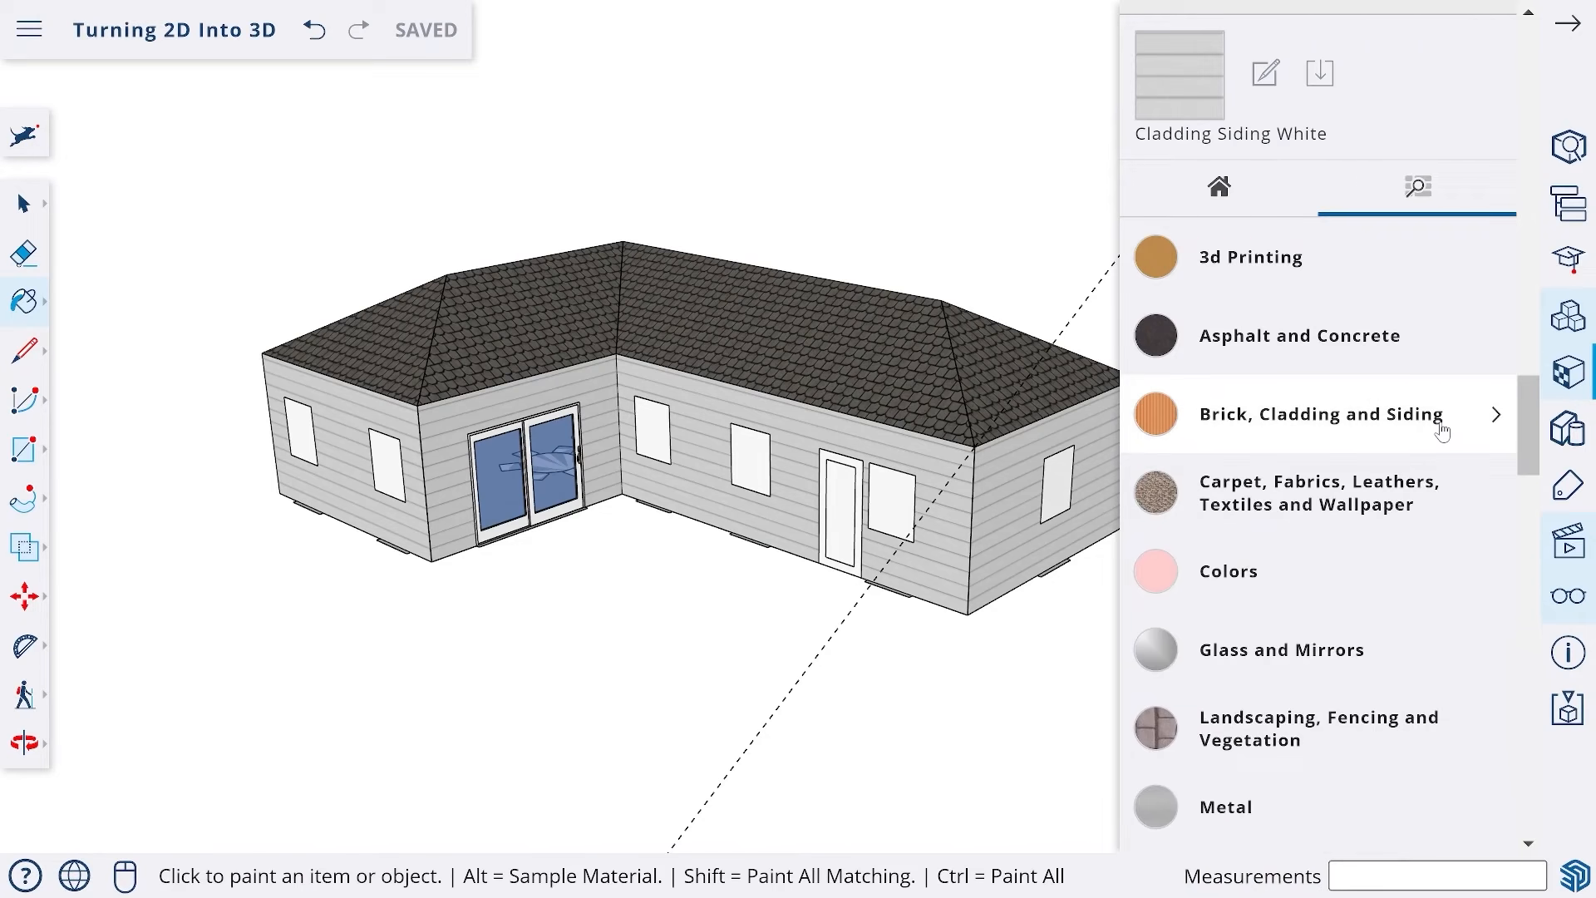
{"action": "left_click", "coordinate": [1308, 664]}
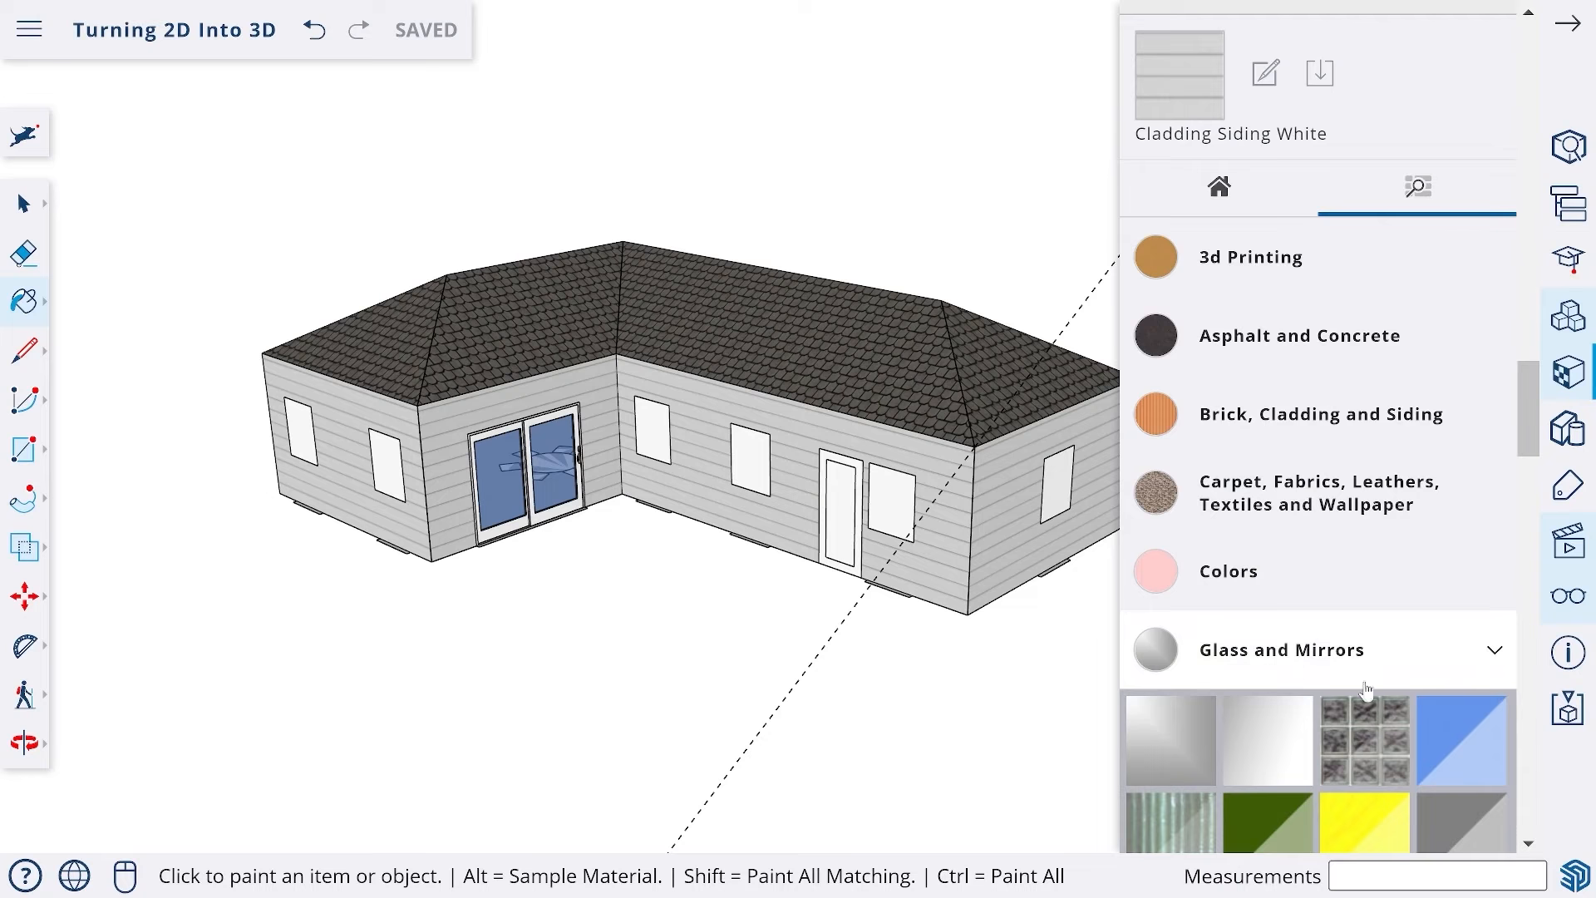
{"action": "left_click", "coordinate": [1461, 742]}
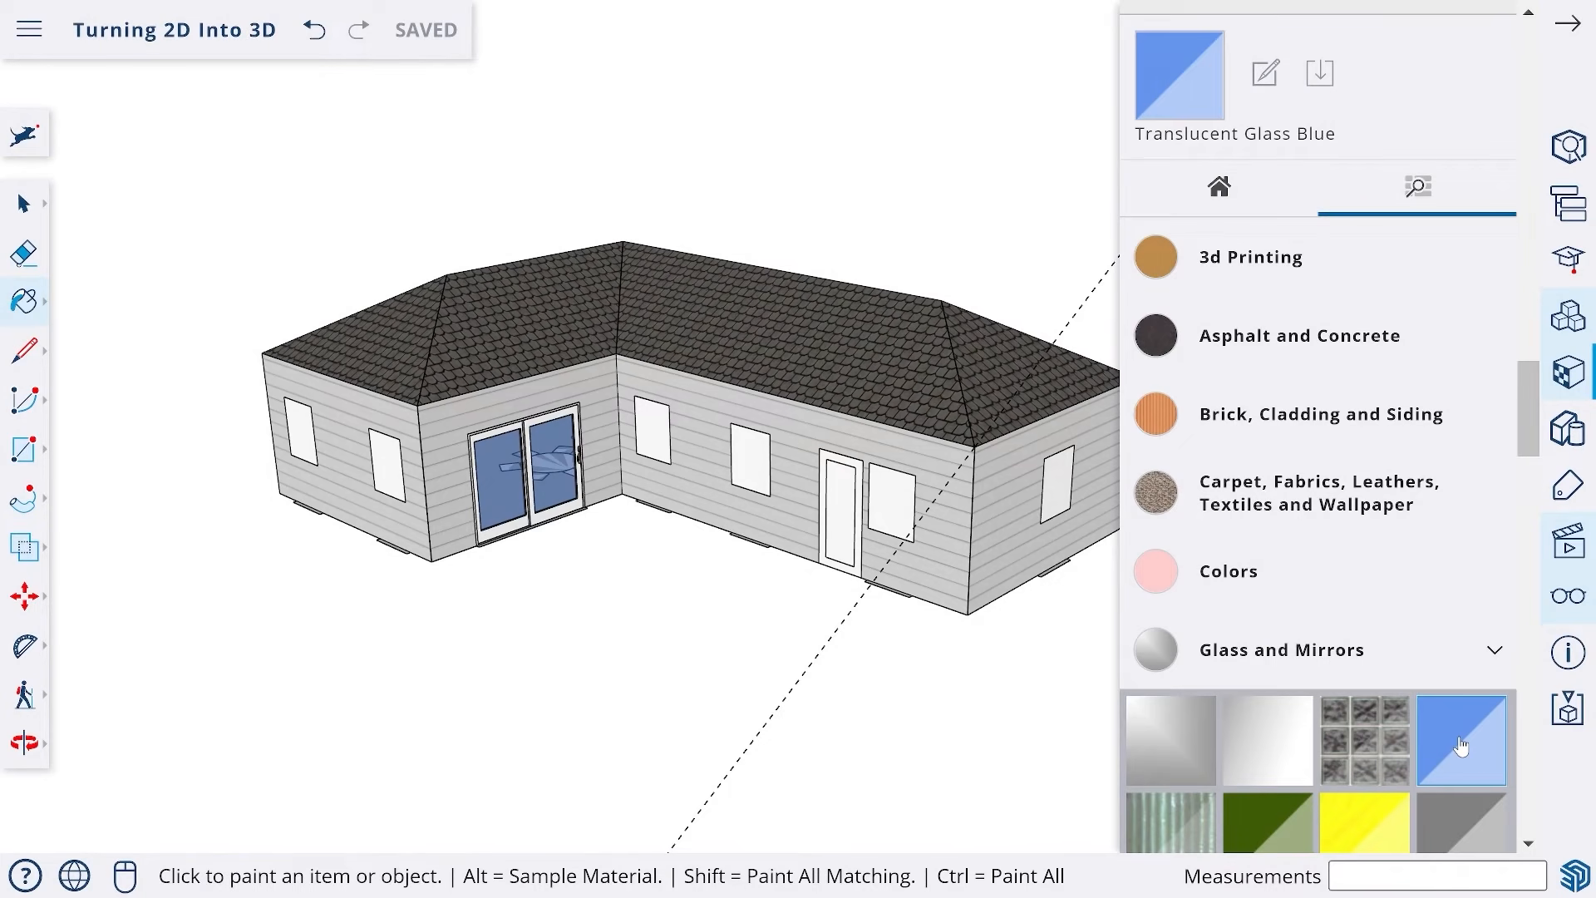
- Try painting the single door from outside its component with Translucent Glass Blue, and undo the paint
{"action": "left_click", "coordinate": [845, 488]}
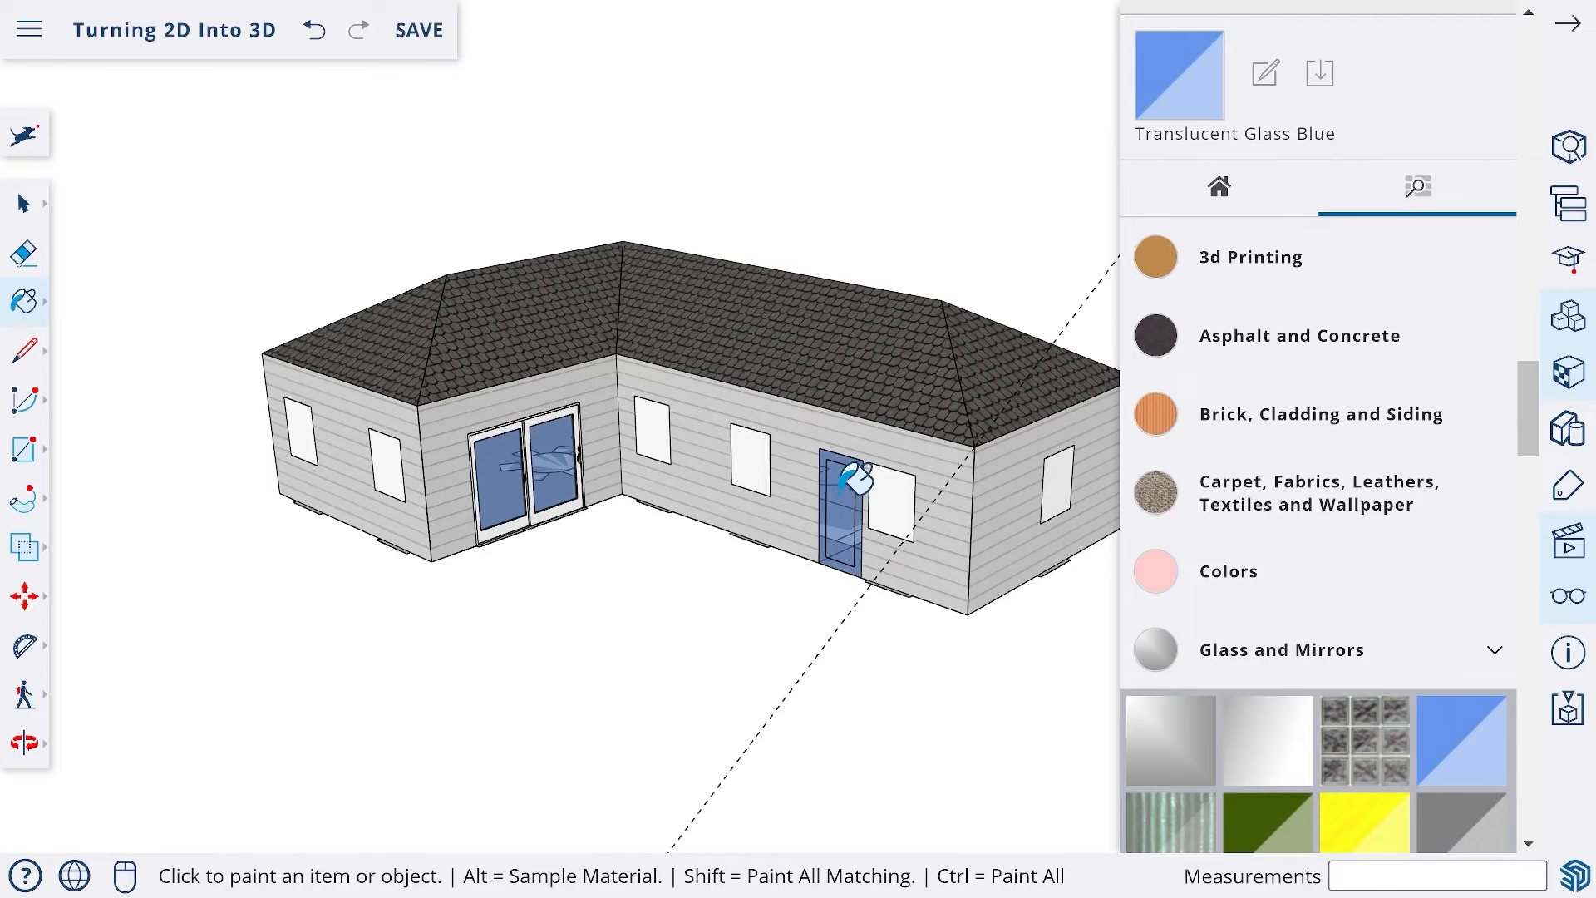
{"action": "scroll", "coordinate": [857, 480], "scroll_direction": "up", "scroll_amount": 5}
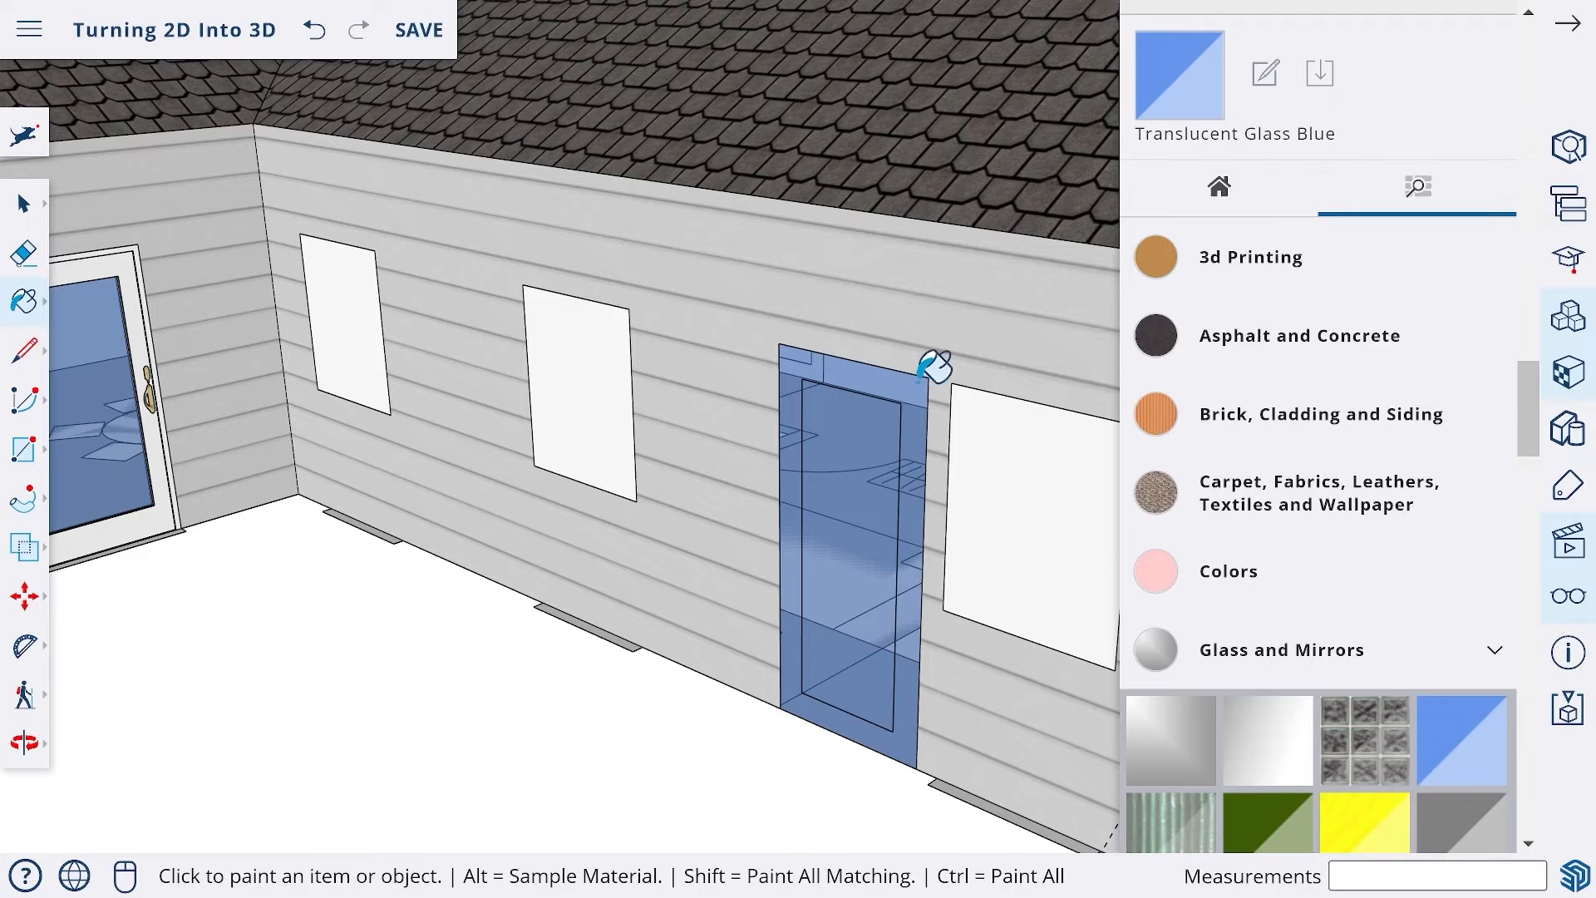
{"action": "scroll", "coordinate": [915, 650], "scroll_direction": "down", "scroll_amount": 8}
{"action": "mouse_move", "coordinate": [1001, 463]}
{"action": "middle_mouse_down"}
{"action": "mouse_move", "coordinate": [711, 470]}
{"action": "mouse_move", "coordinate": [510, 421]}
{"action": "mouse_move", "coordinate": [392, 421]}
{"action": "middle_mouse_up"}
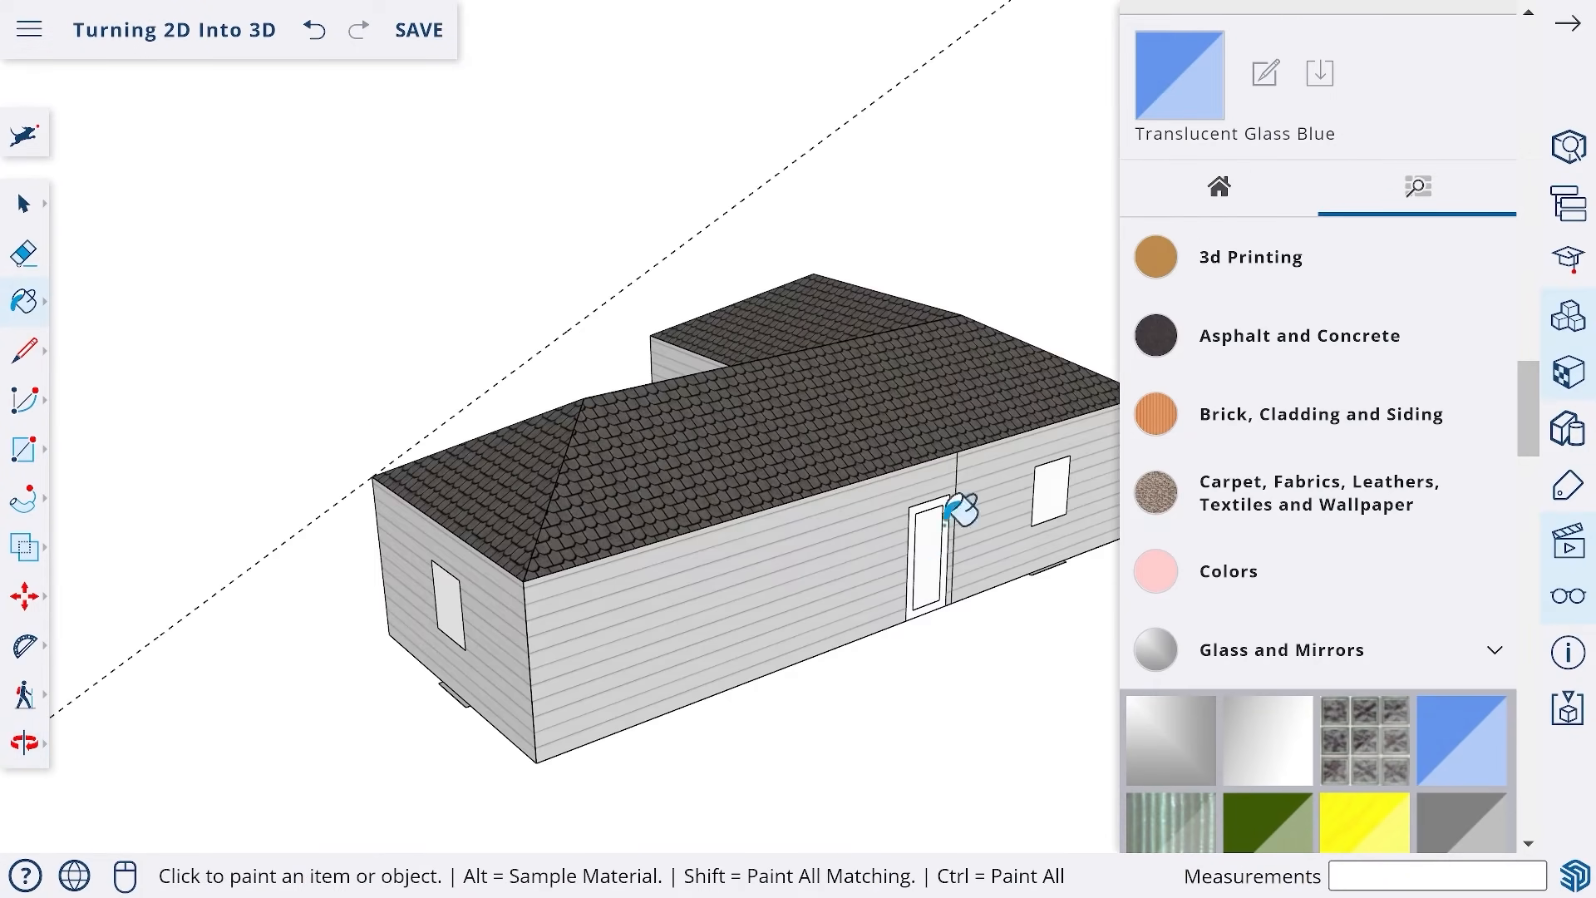
{"action": "left_click", "coordinate": [931, 550]}
{"action": "mouse_move", "coordinate": [948, 527]}
{"action": "middle_mouse_down"}
{"action": "mouse_move", "coordinate": [791, 520]}
{"action": "mouse_move", "coordinate": [1016, 541]}
{"action": "mouse_move", "coordinate": [883, 480]}
{"action": "mouse_move", "coordinate": [1123, 452]}
{"action": "mouse_move", "coordinate": [1056, 413]}
{"action": "mouse_move", "coordinate": [855, 516]}
{"action": "middle_mouse_up"}
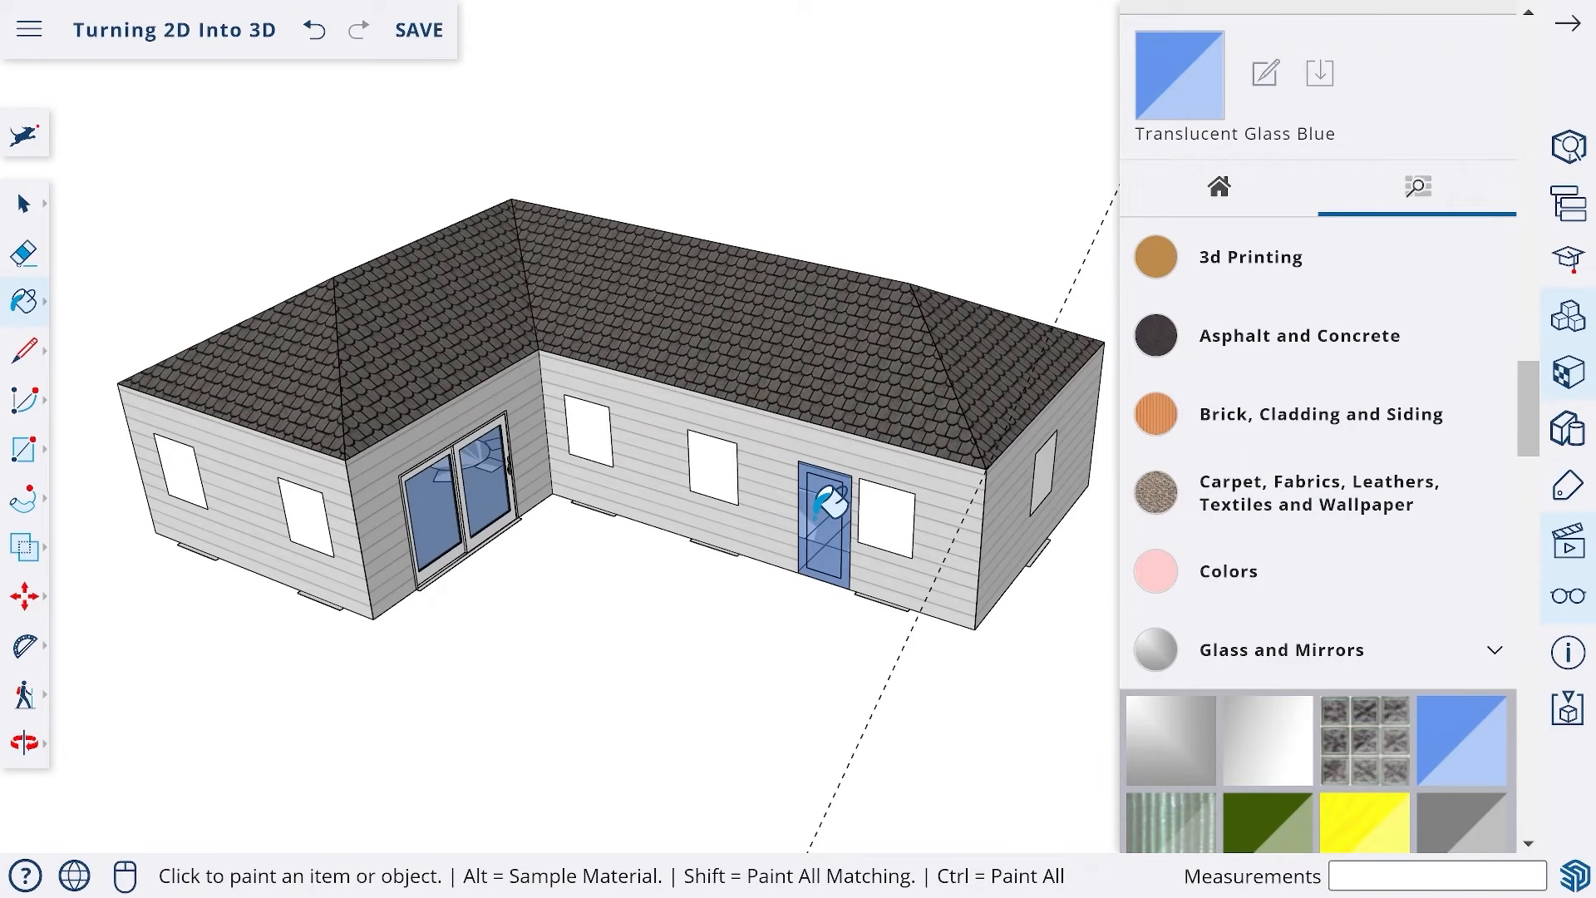
{"action": "left_click", "coordinate": [314, 31]}
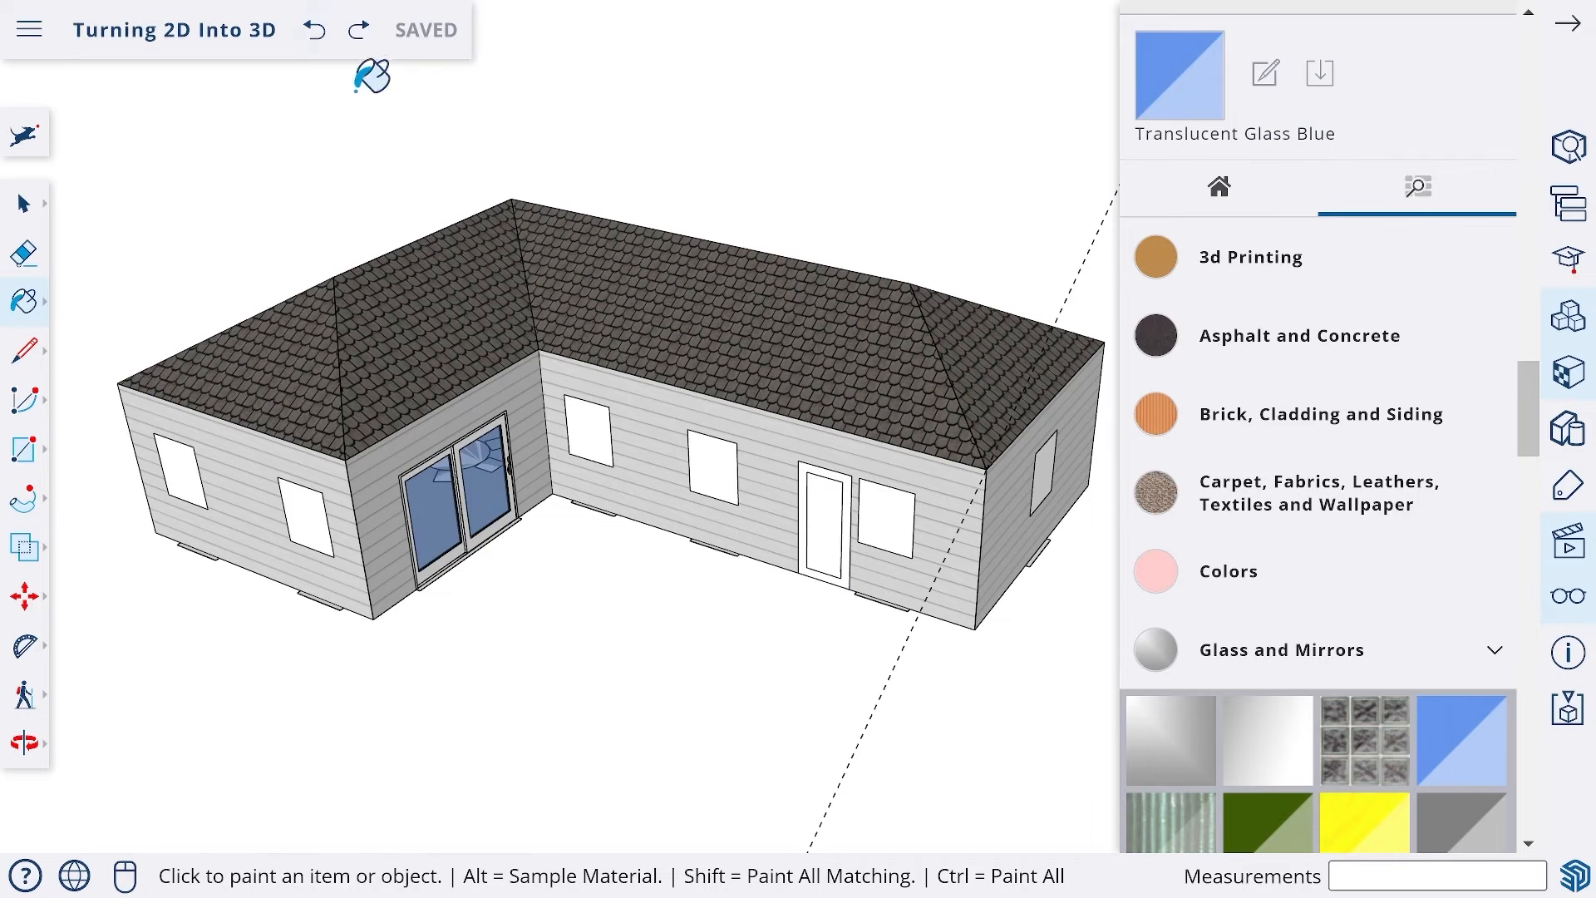
- Open the single door component and paint only its inner panel with Translucent Glass Blue, leaving the component when done
{"action": "left_click", "coordinate": [23, 203]}
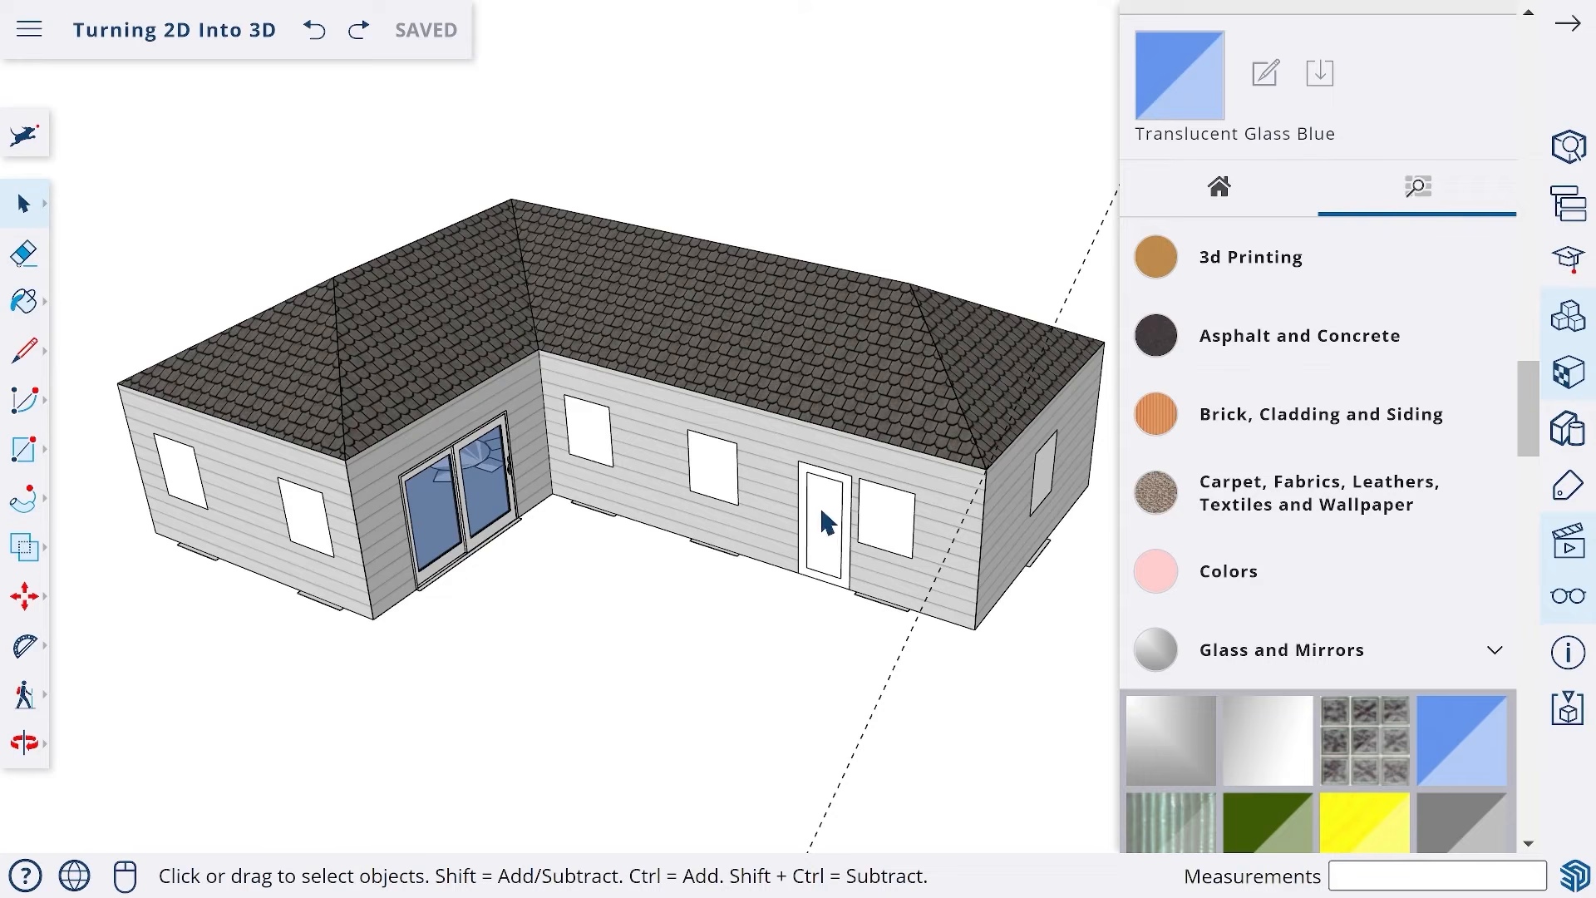
{"action": "double_click", "coordinate": [833, 540]}
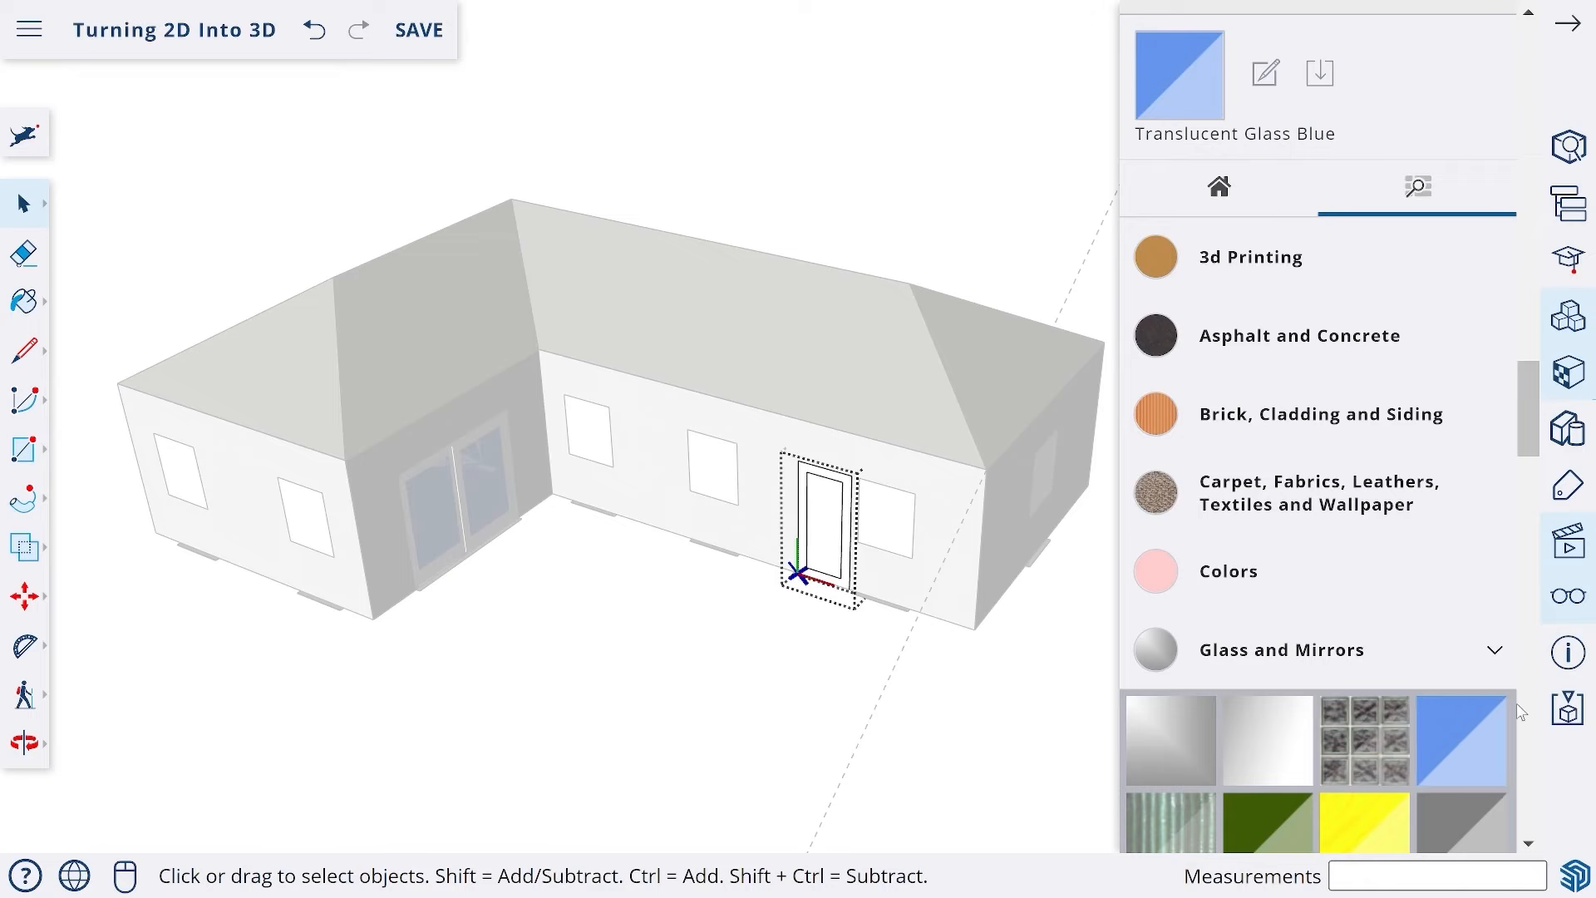
{"action": "left_click", "coordinate": [1453, 731]}
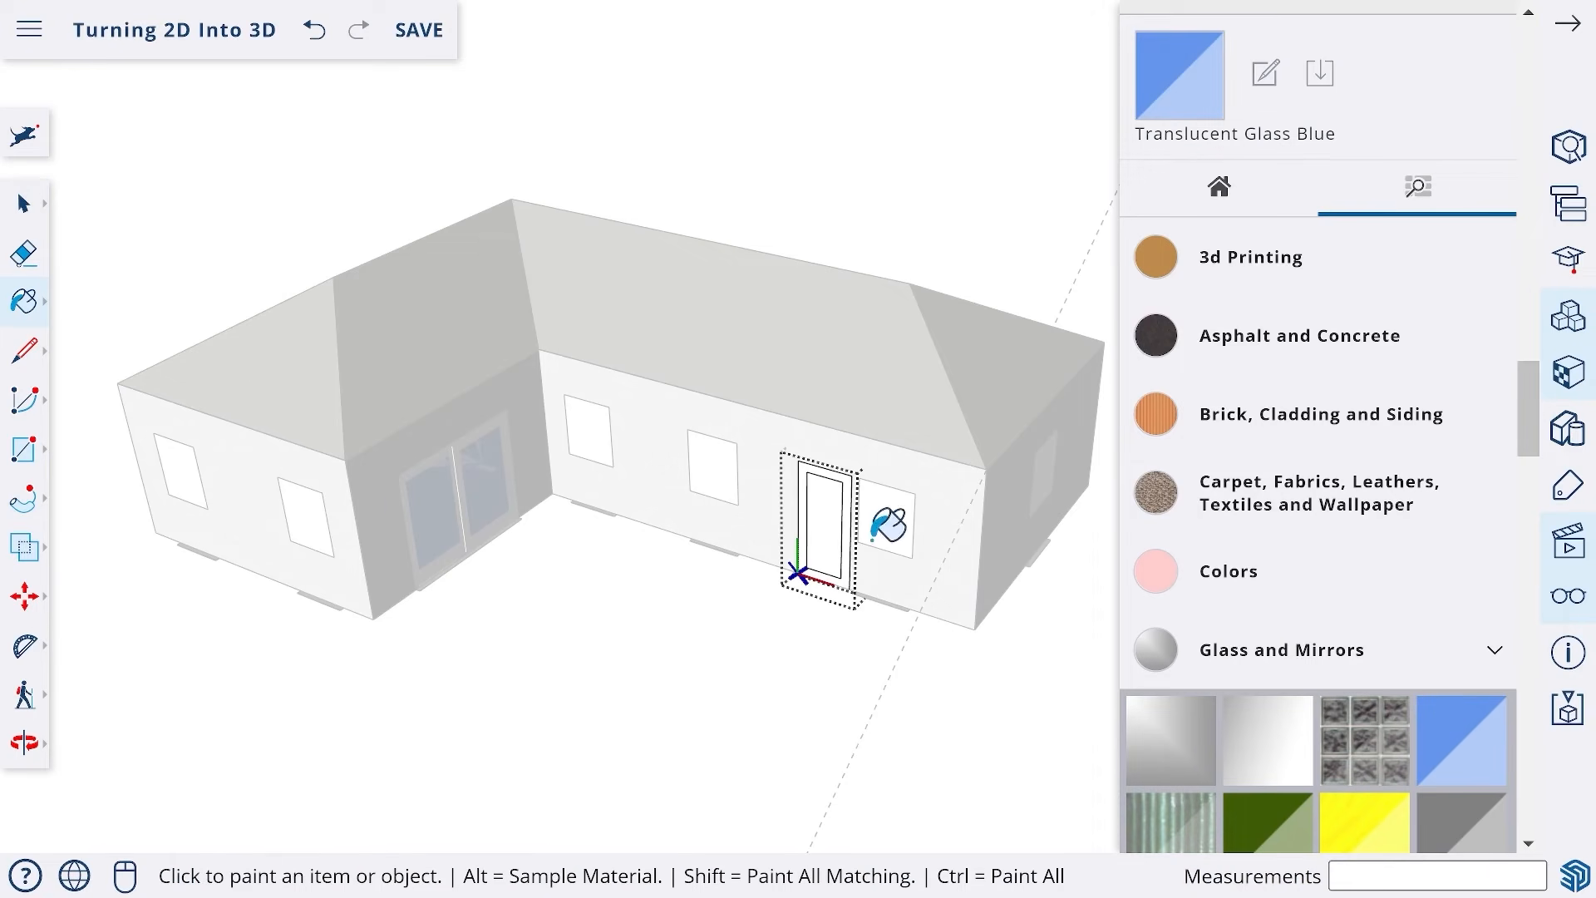
{"action": "left_click", "coordinate": [824, 516]}
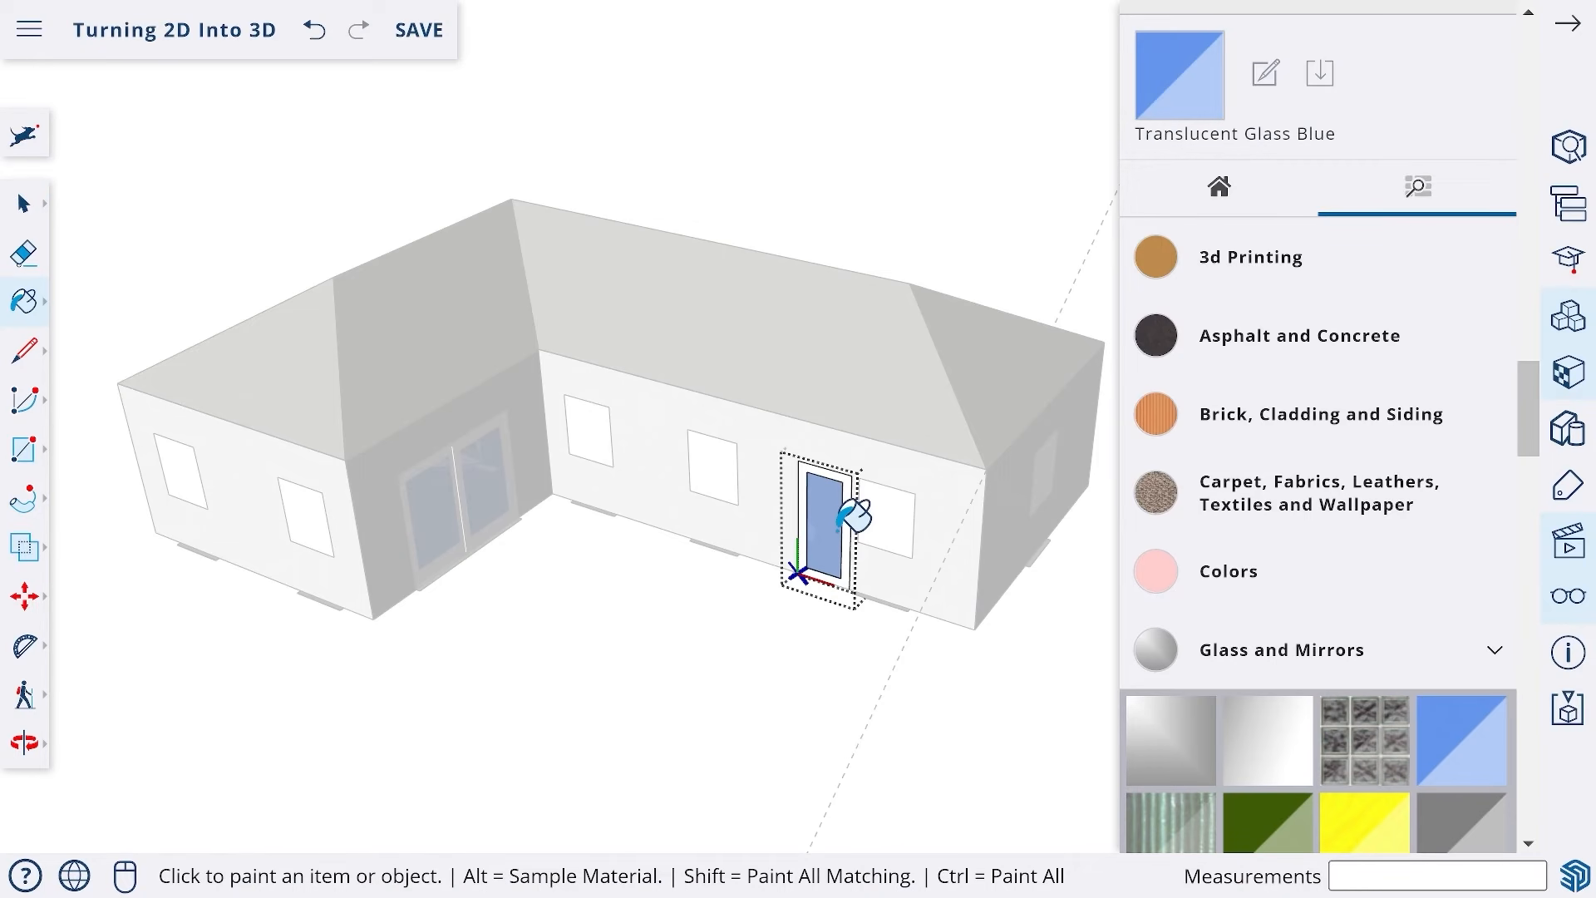
{"action": "left_click", "coordinate": [24, 204]}
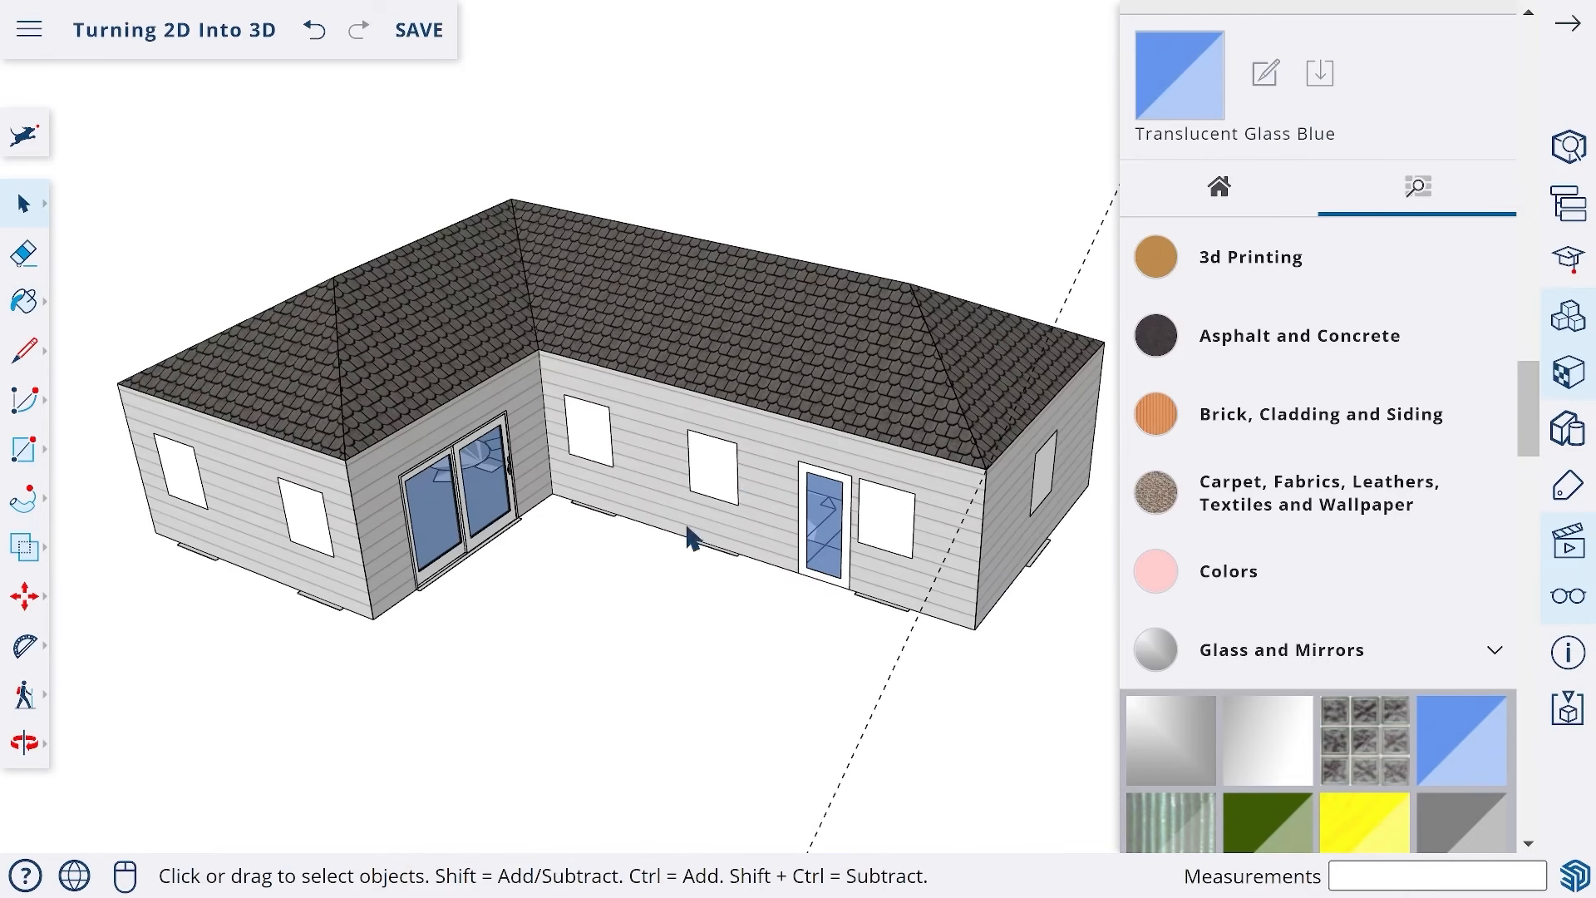
- Open the window component beside the single door and offset its face outline 3" inward to form a frame
{"action": "key", "text": "o"}
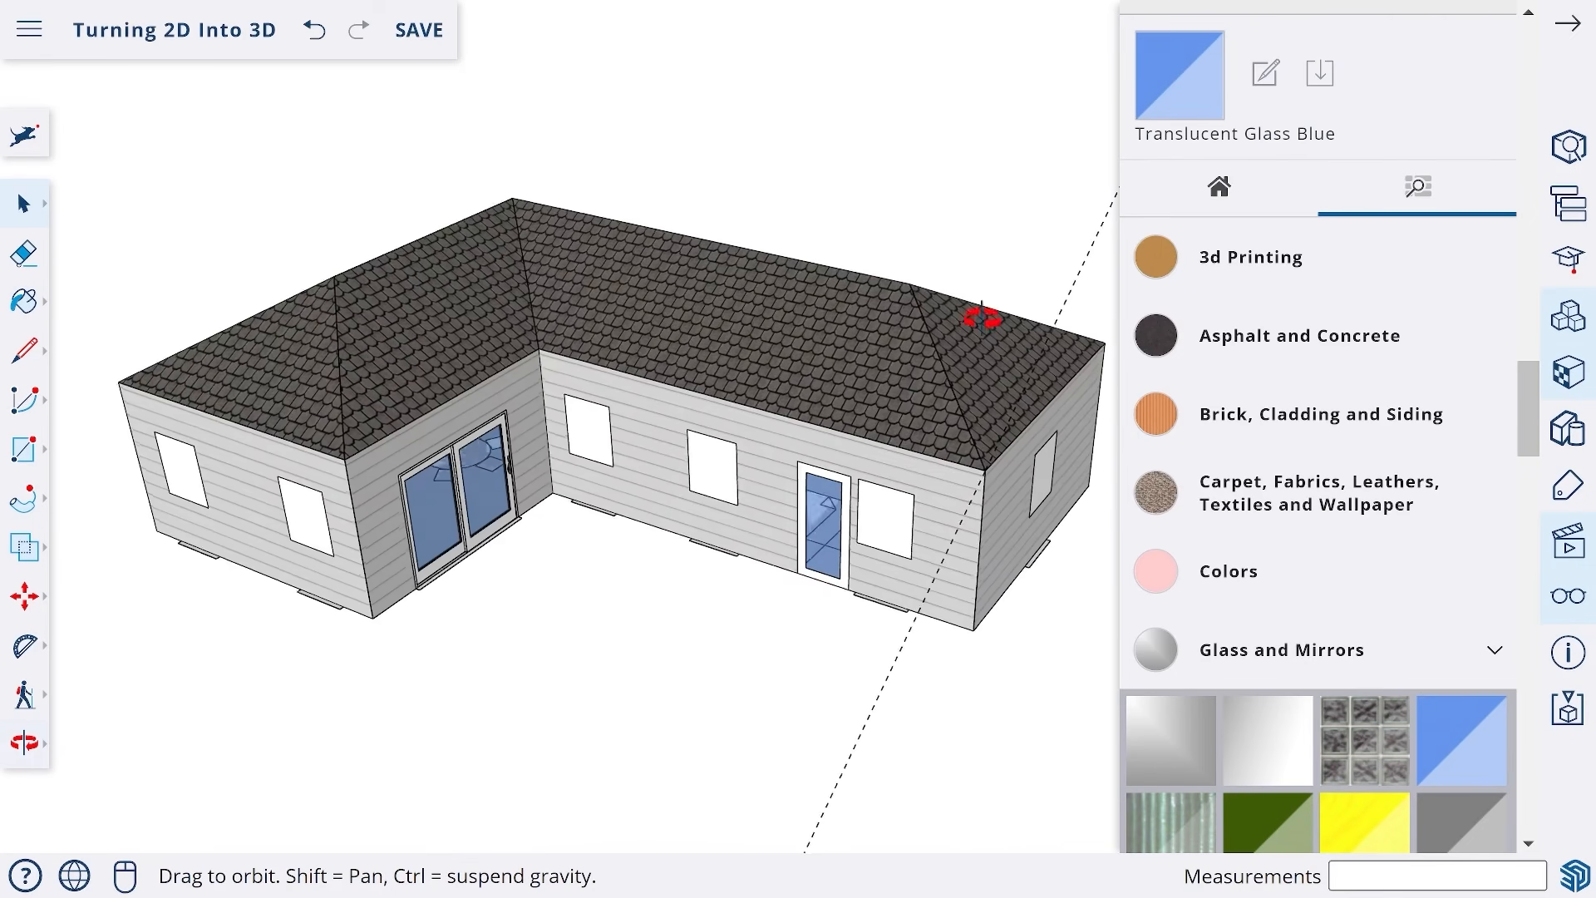
{"action": "left_click_drag", "start_coordinate": [988, 314], "coordinate": [774, 403]}
{"action": "middle_click_drag", "start_coordinate": [773, 403], "coordinate": [445, 388]}
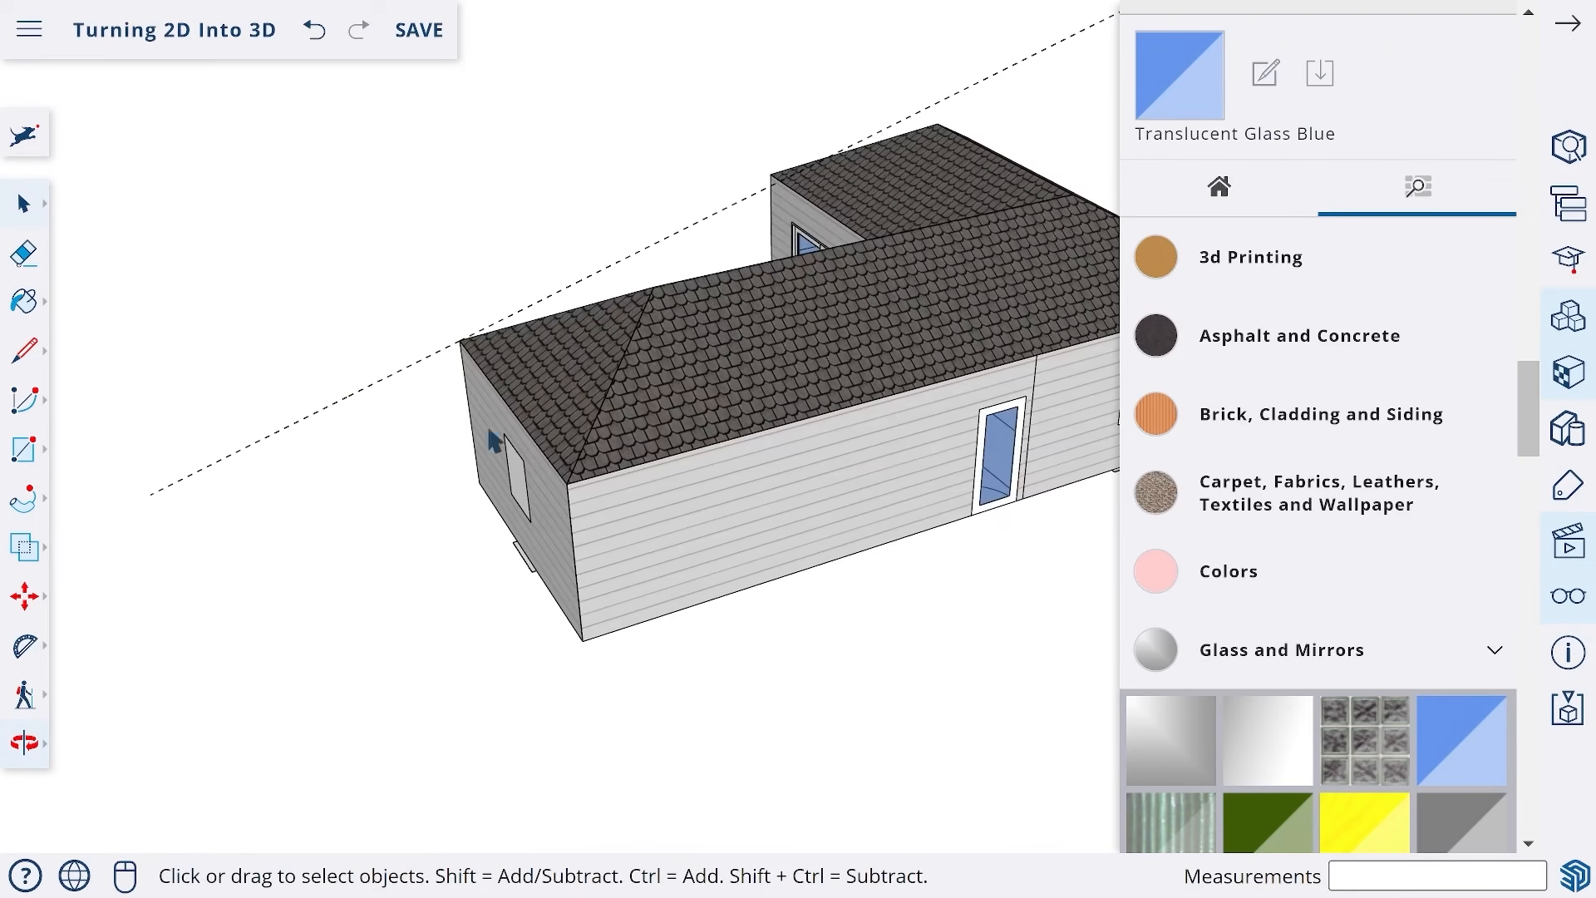
{"action": "middle_click_drag", "start_coordinate": [1008, 456], "coordinate": [1120, 499]}
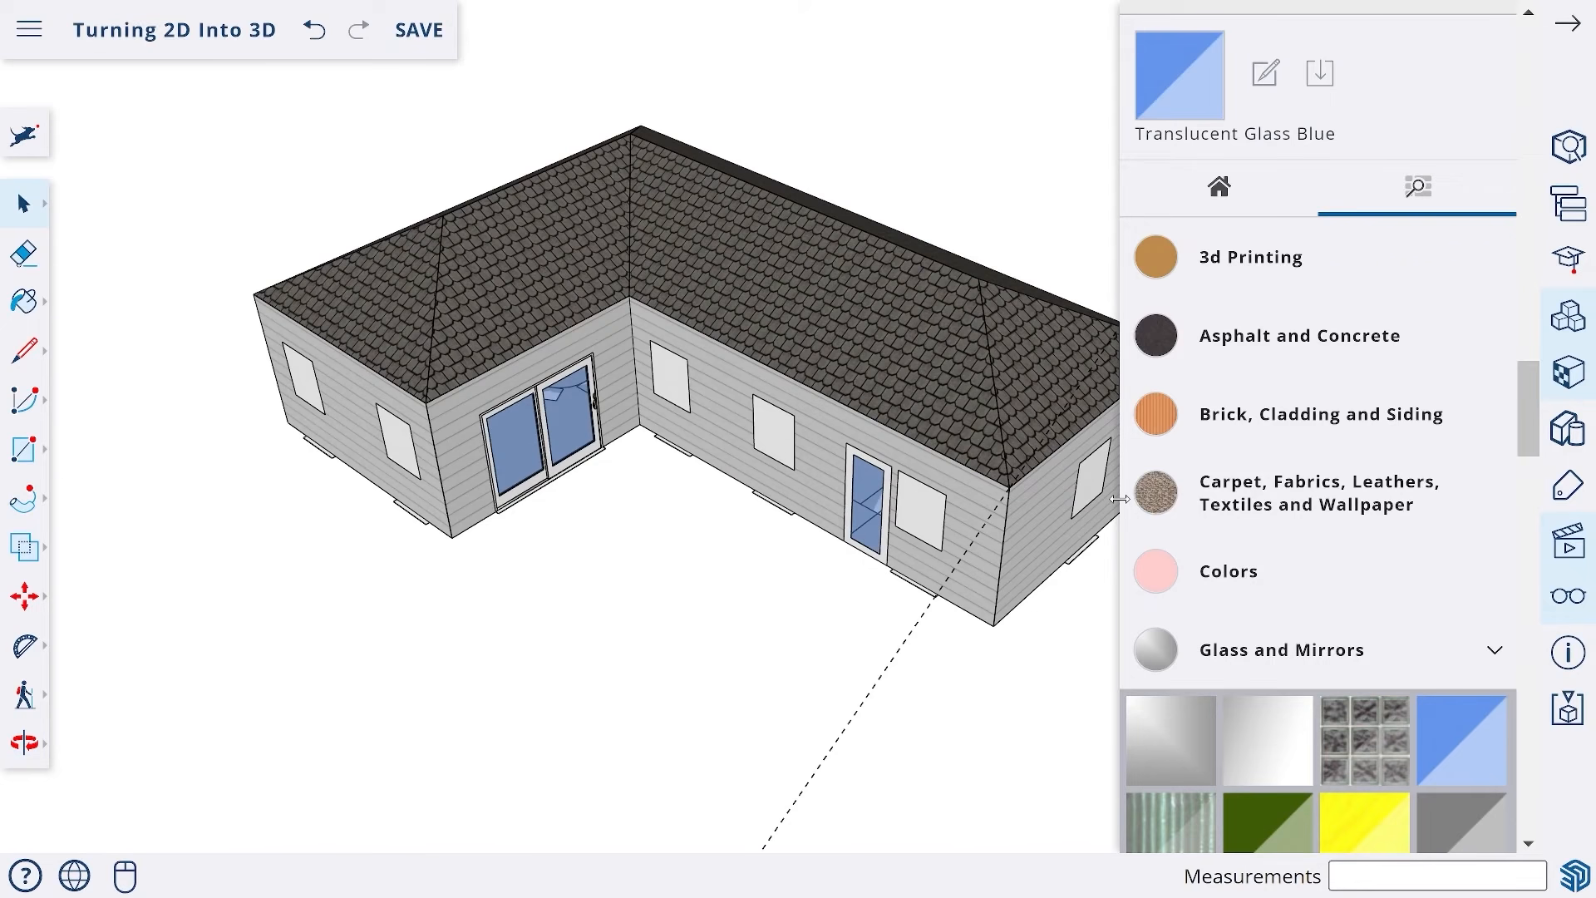
{"action": "double_click", "coordinate": [926, 522]}
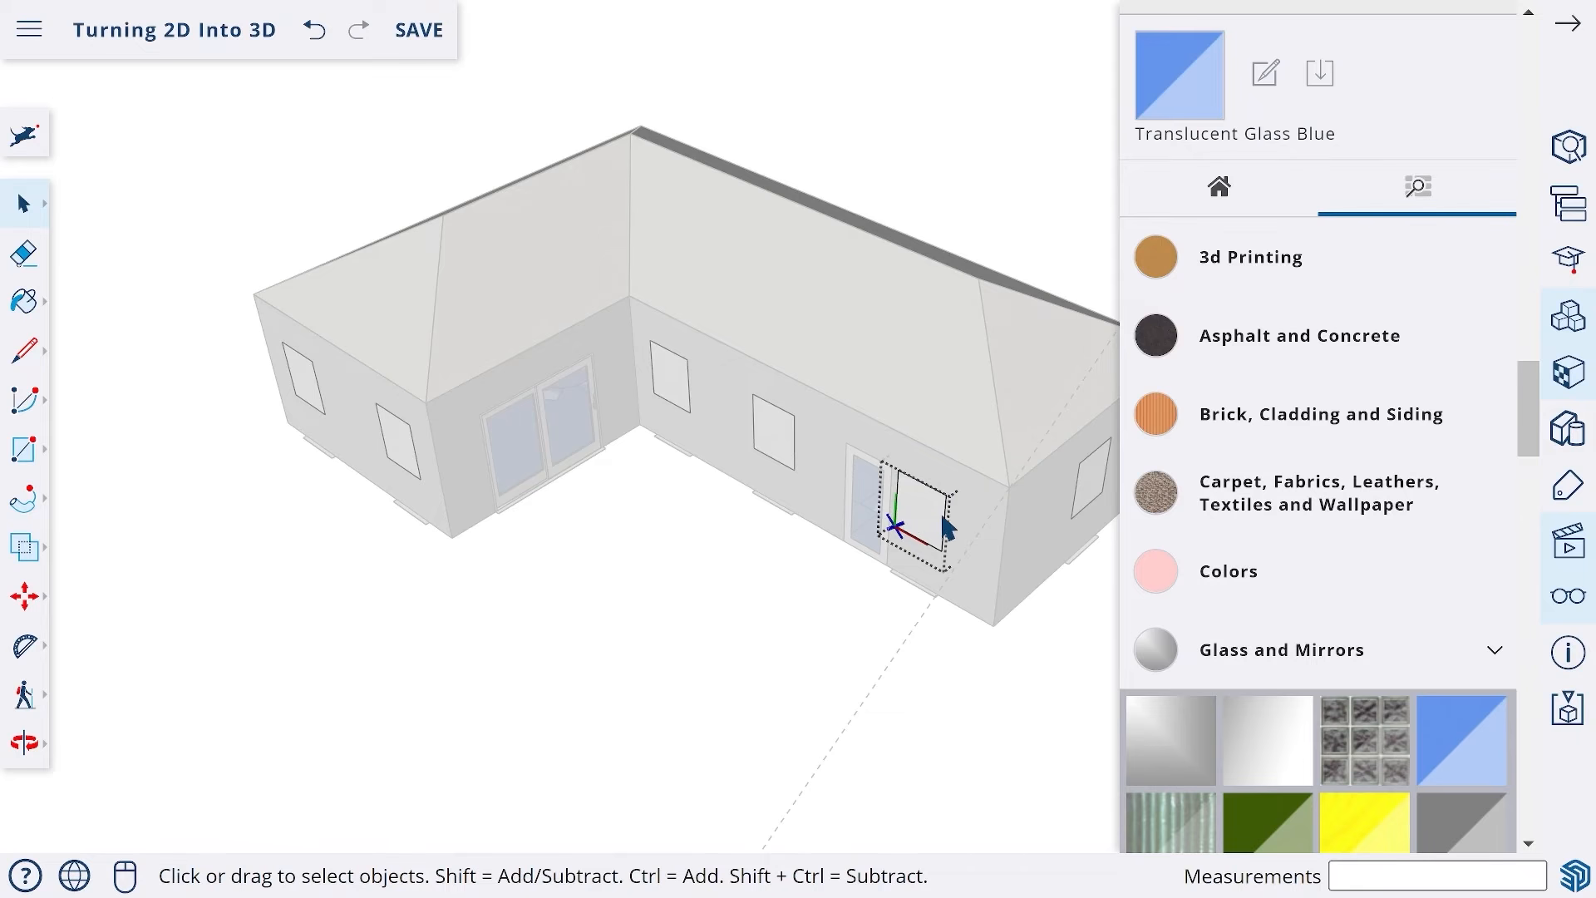
{"action": "scroll", "coordinate": [950, 525], "scroll_direction": "up", "scroll_amount": 5}
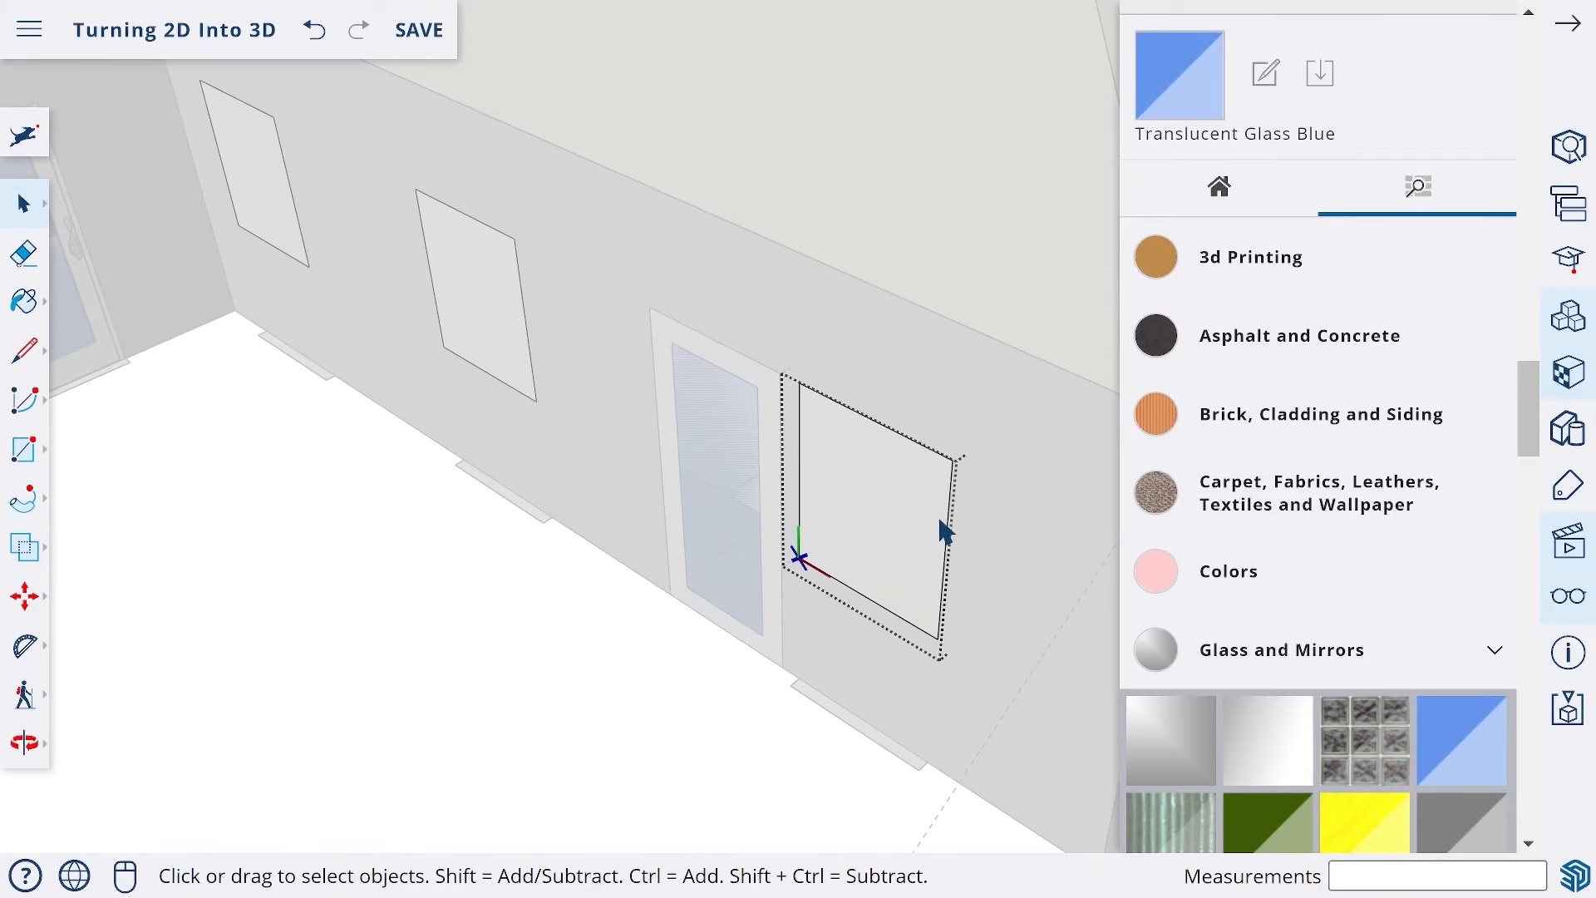
{"action": "scroll", "coordinate": [942, 534], "scroll_direction": "up", "scroll_amount": 2}
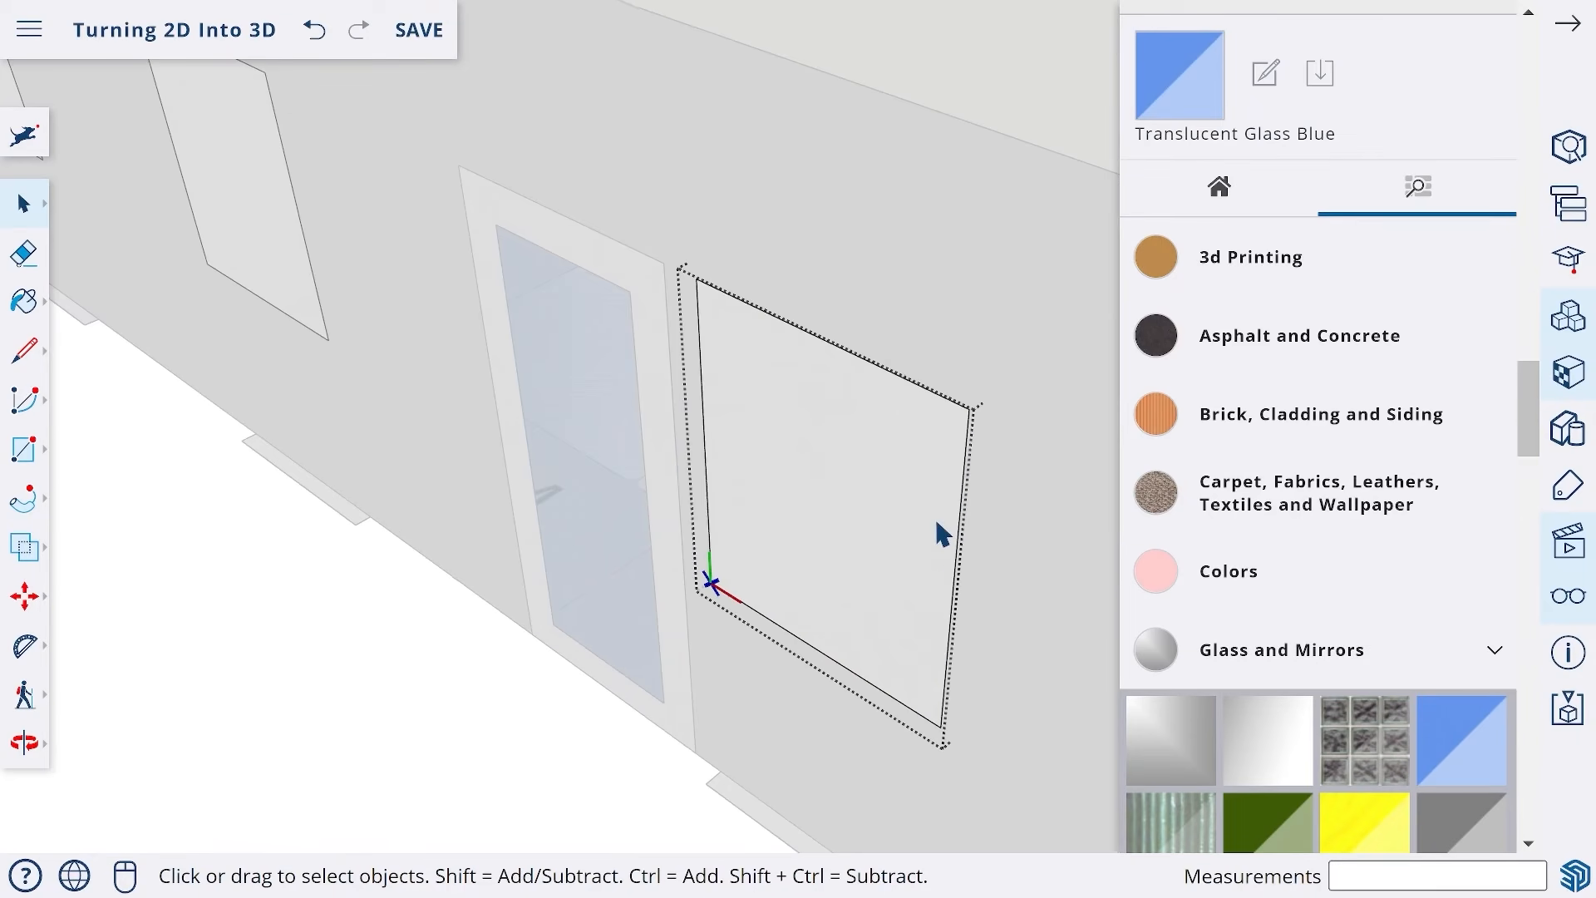
{"action": "left_click", "coordinate": [27, 506]}
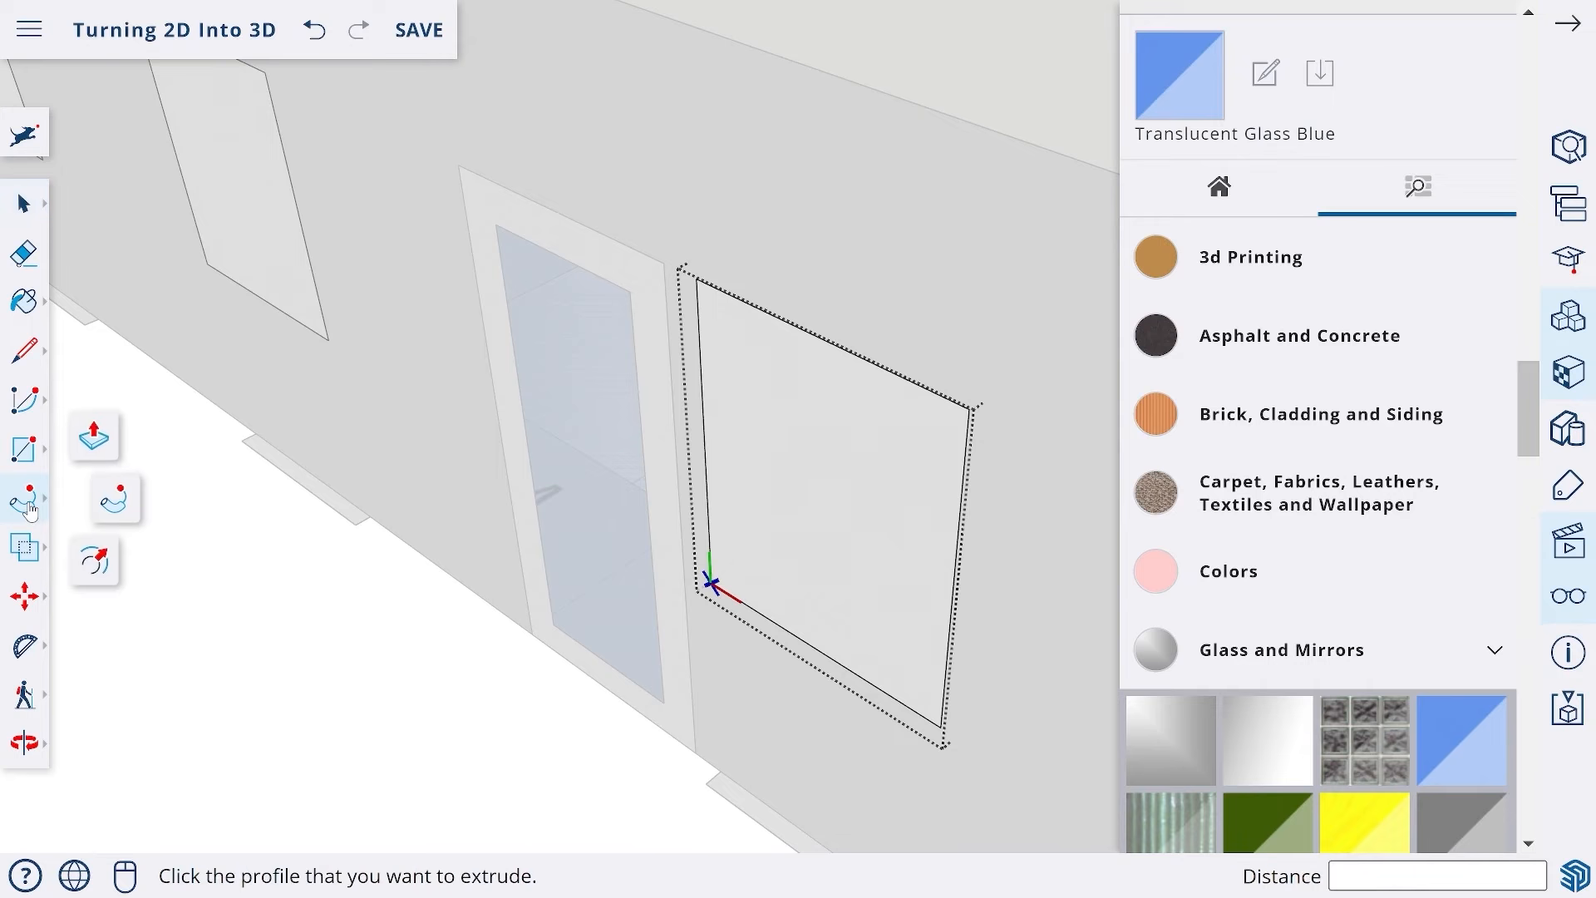
{"action": "left_click", "coordinate": [93, 569]}
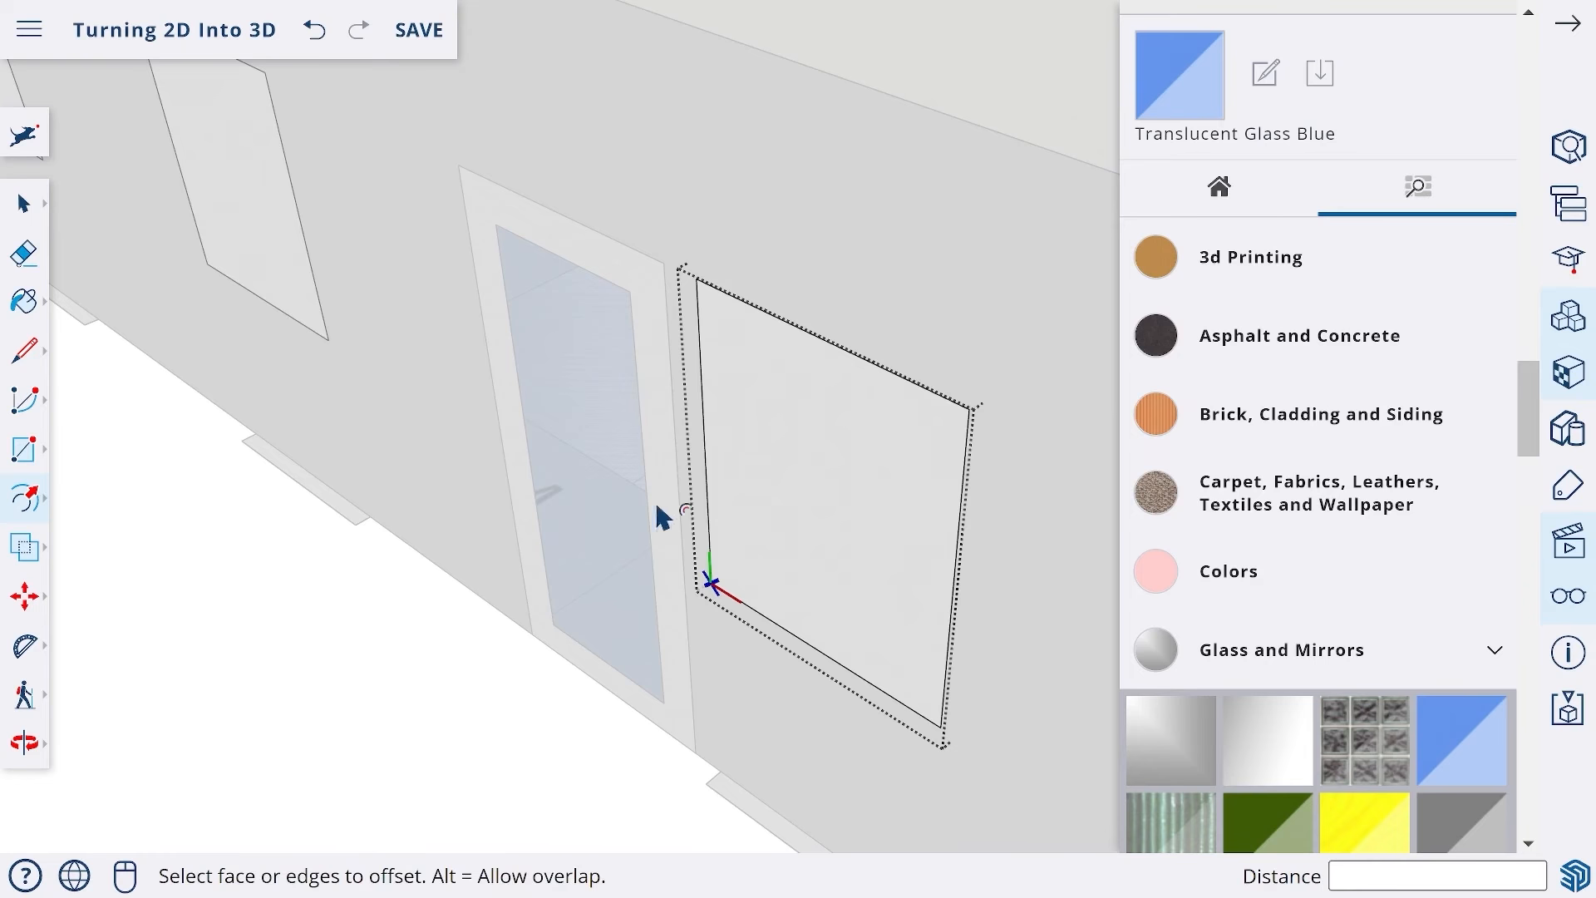
{"action": "left_click", "coordinate": [706, 495]}
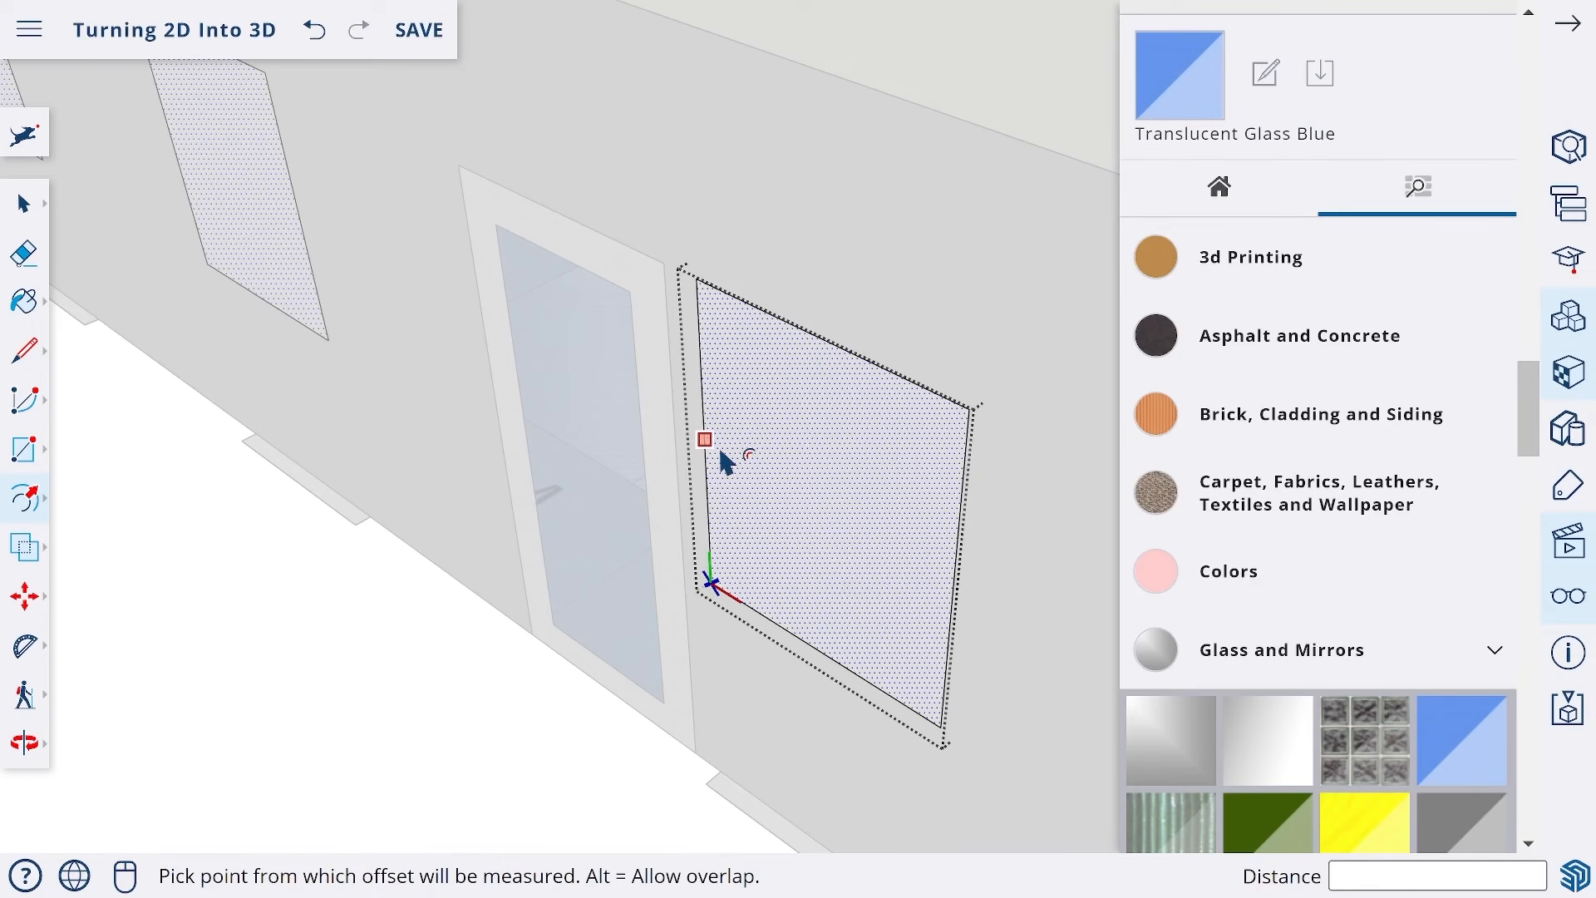
{"action": "left_click", "coordinate": [721, 453]}
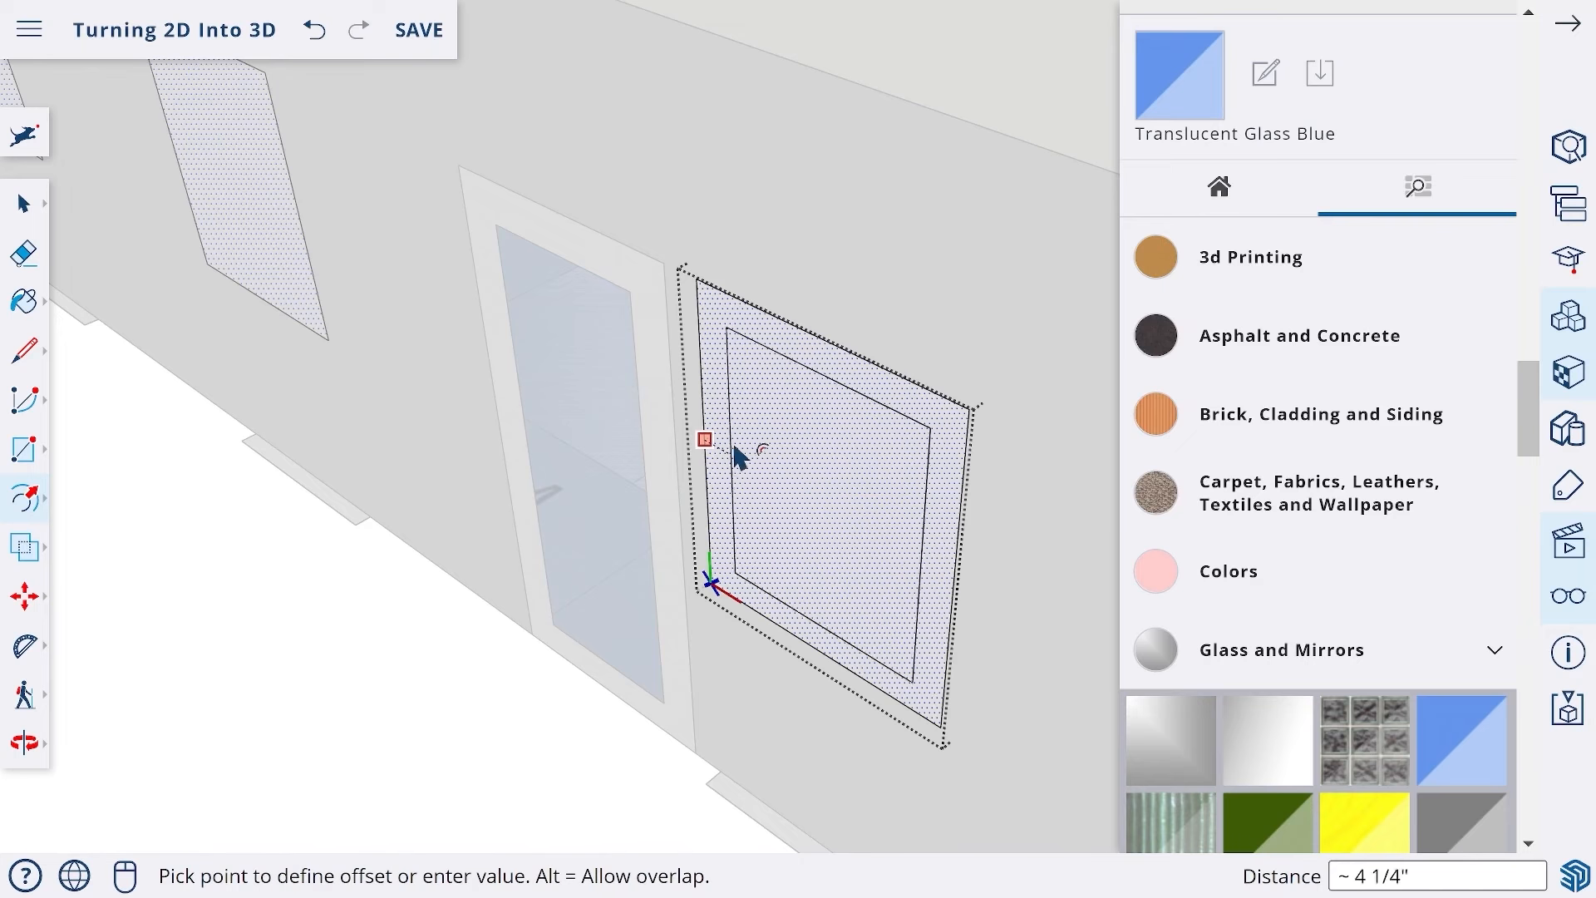
{"action": "type", "text": "3"}
{"action": "key", "text": "Return"}
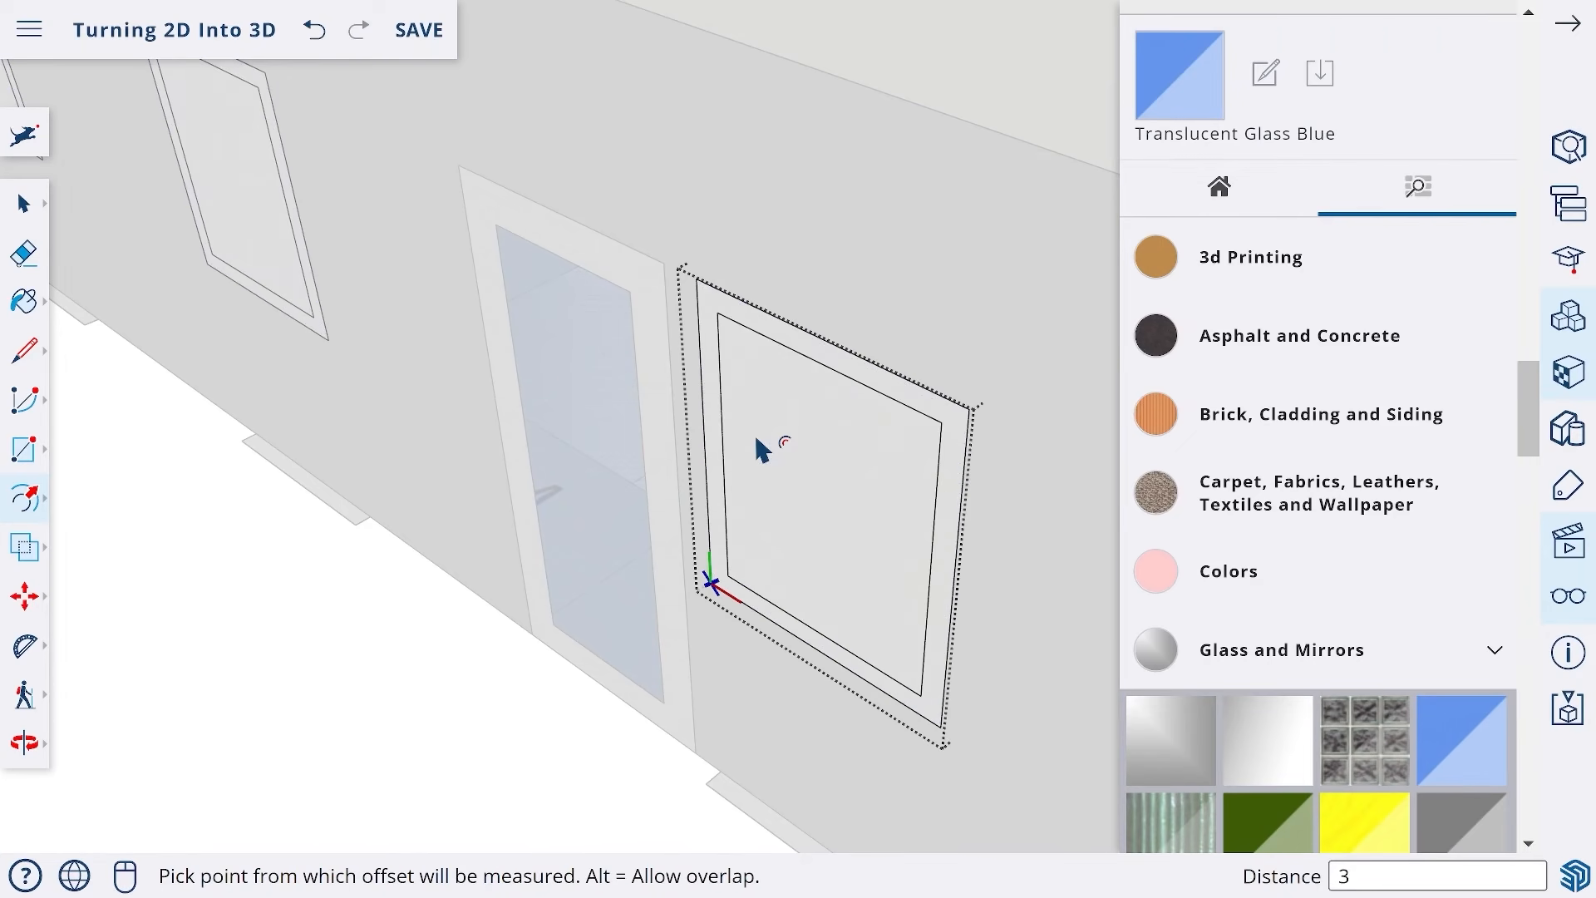
- Try painting the window's inner pane with Translucent Glass Blue, undo the paint and collapse the materials list
{"action": "left_click", "coordinate": [1467, 745]}
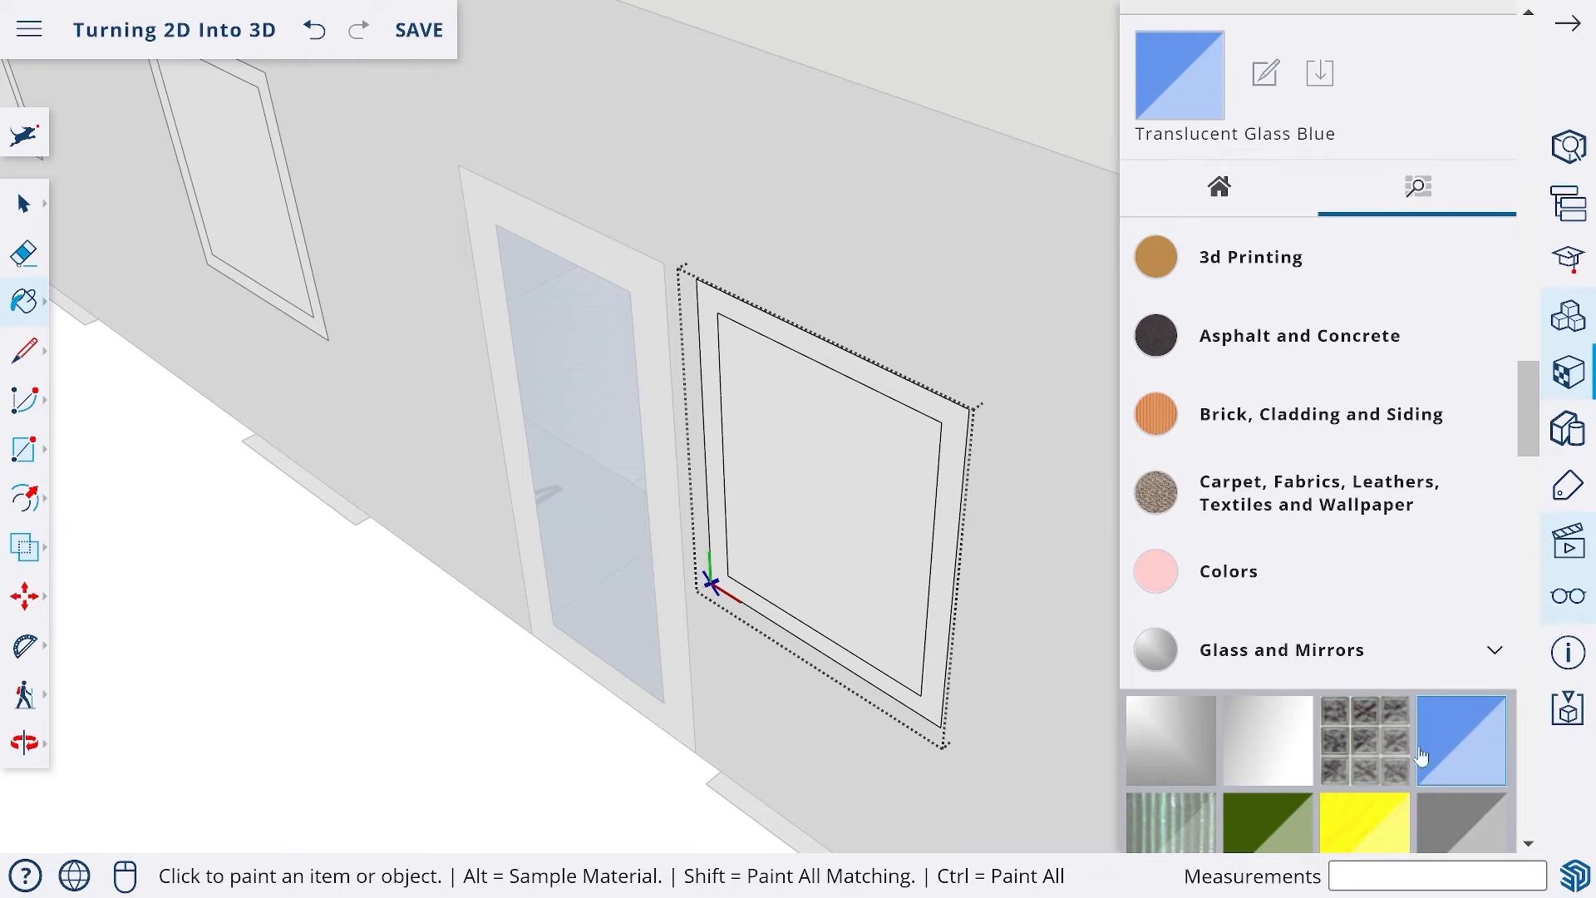
{"action": "left_click", "coordinate": [833, 498]}
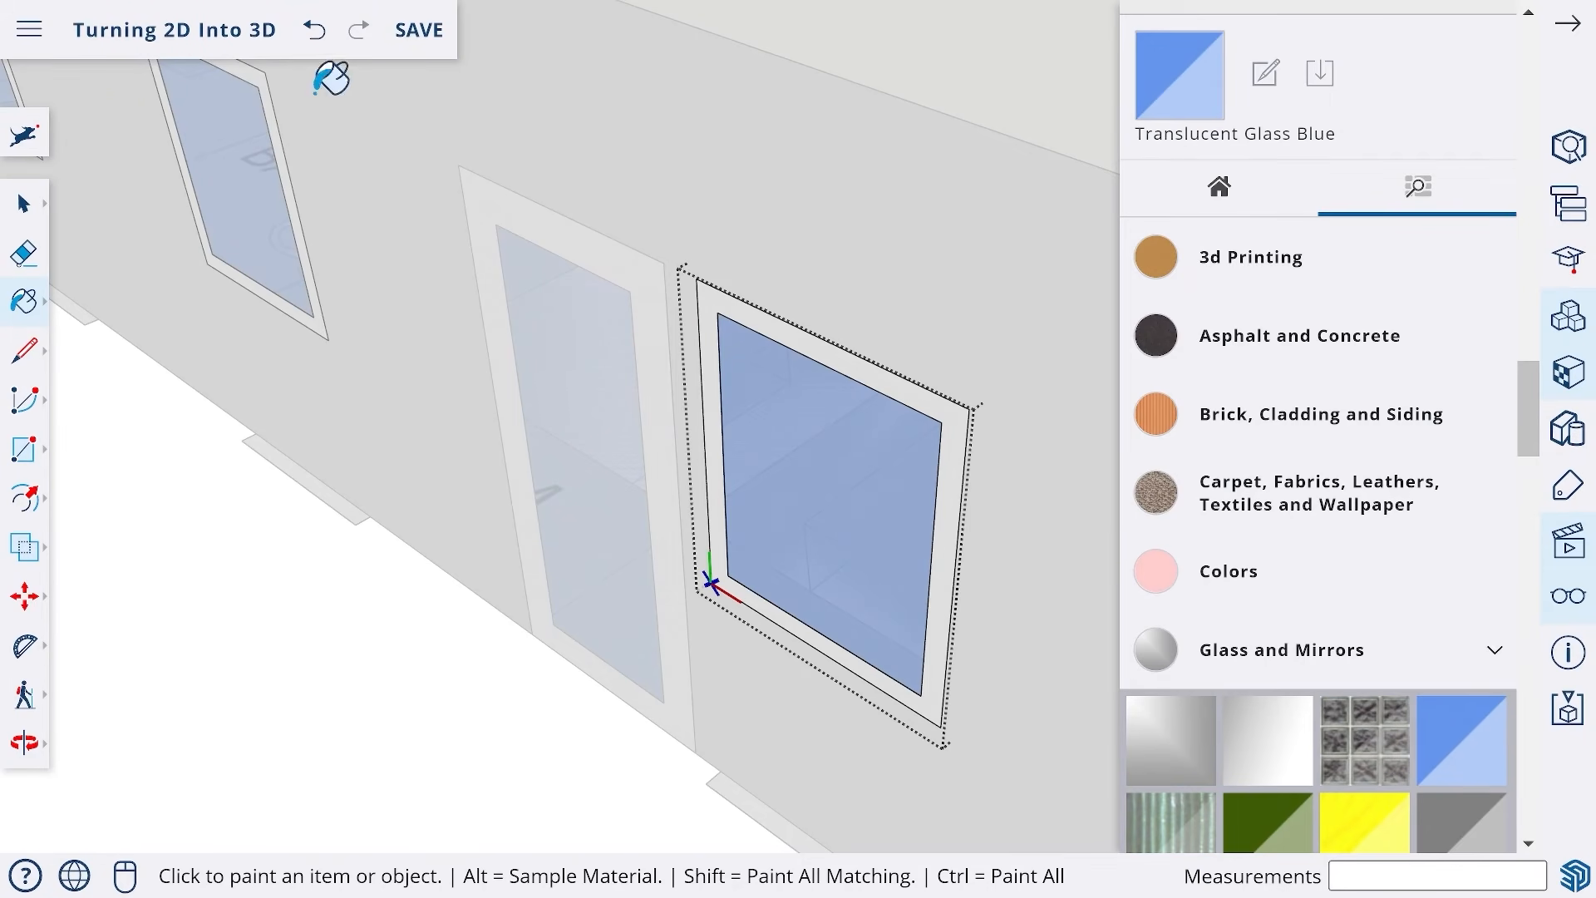
{"action": "left_click", "coordinate": [314, 30]}
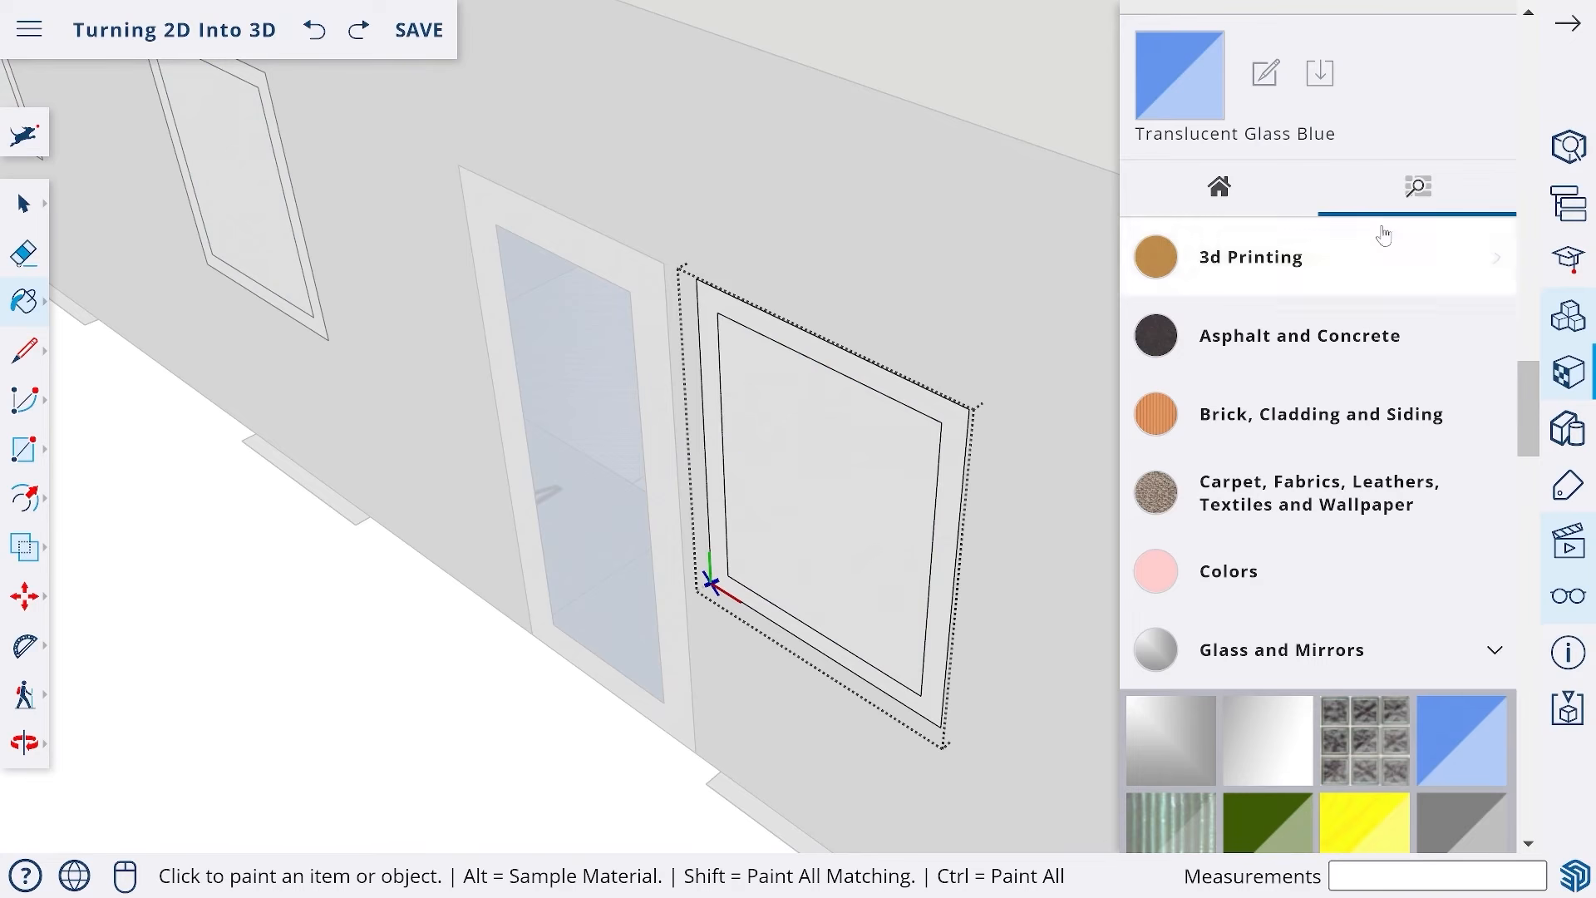
{"action": "left_click", "coordinate": [1568, 26]}
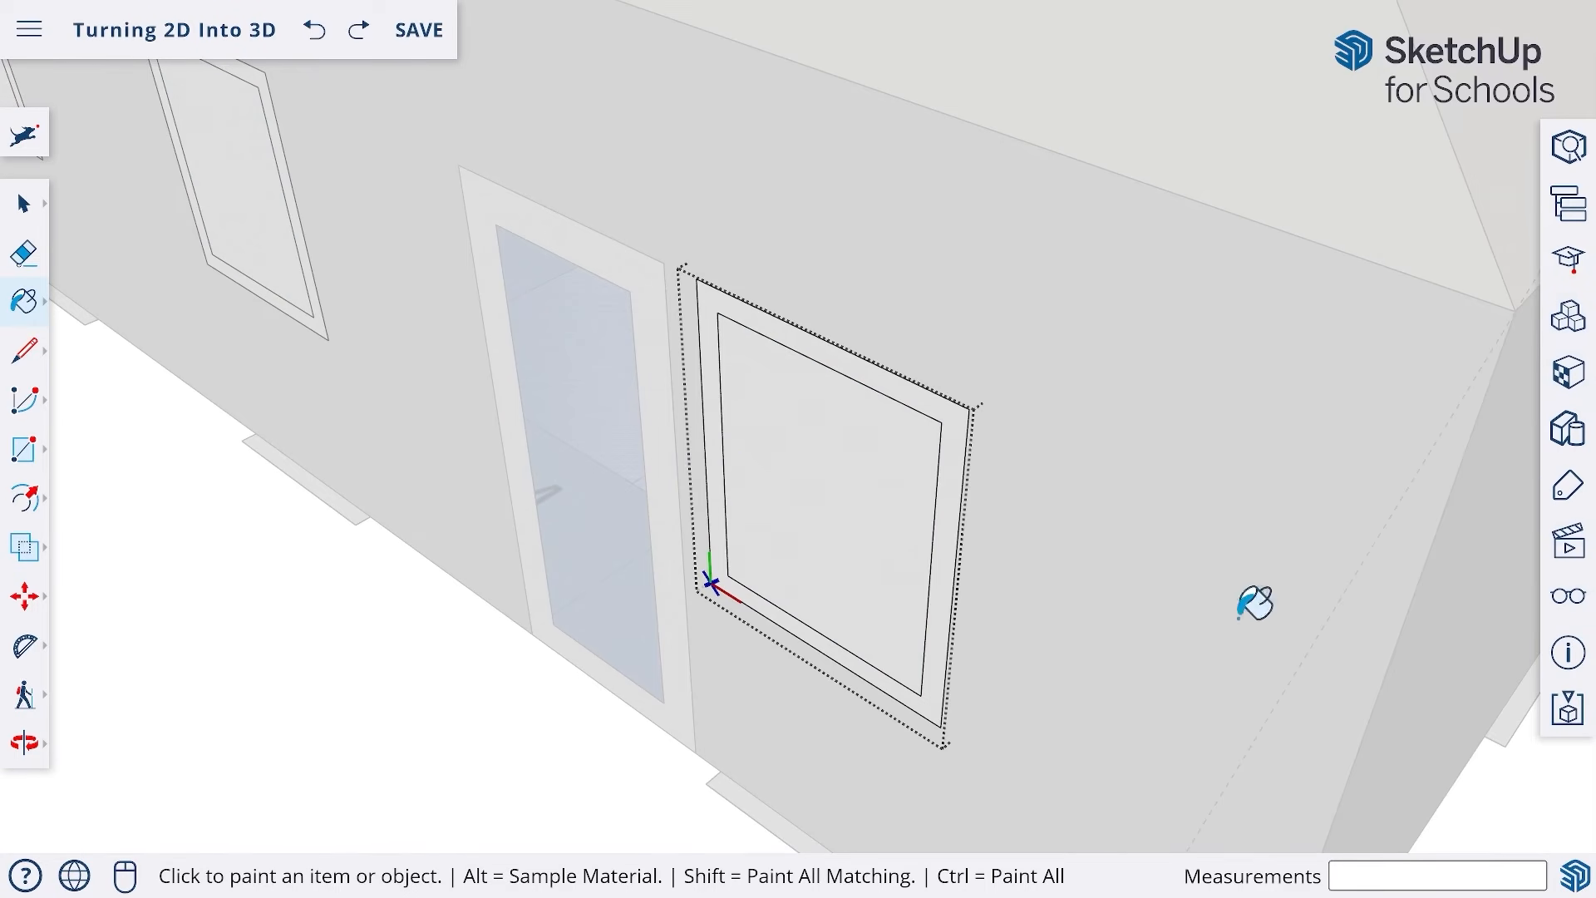
- Paint the window component's inner pane with Translucent Glass Blue and leave the component
{"action": "left_click", "coordinate": [25, 291]}
{"action": "left_click", "coordinate": [93, 272]}
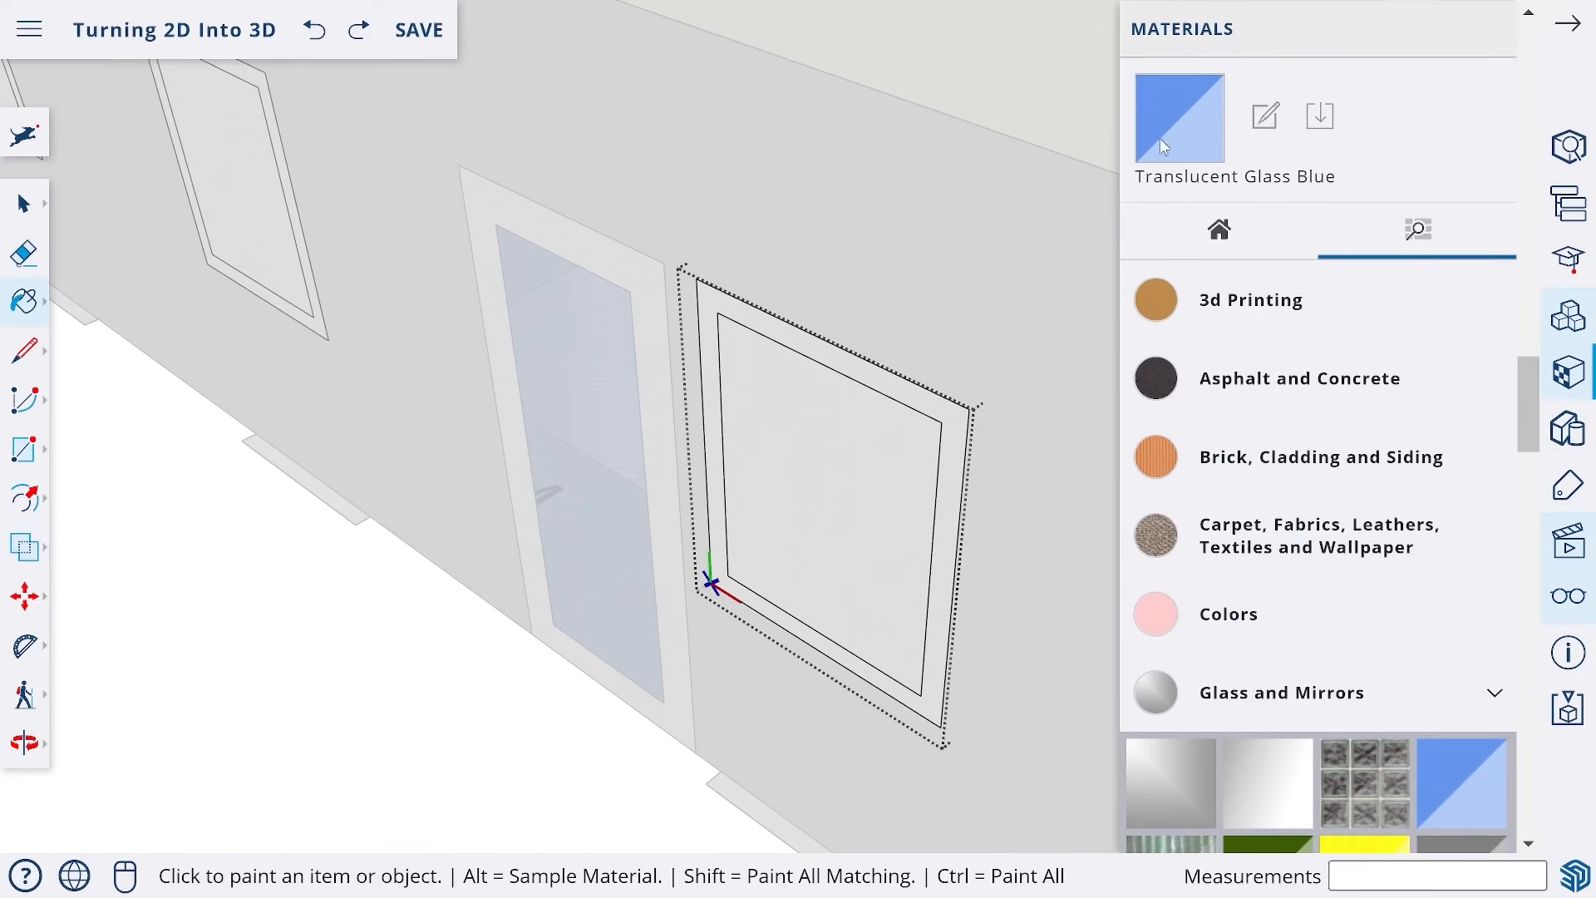
{"action": "left_click", "coordinate": [840, 499]}
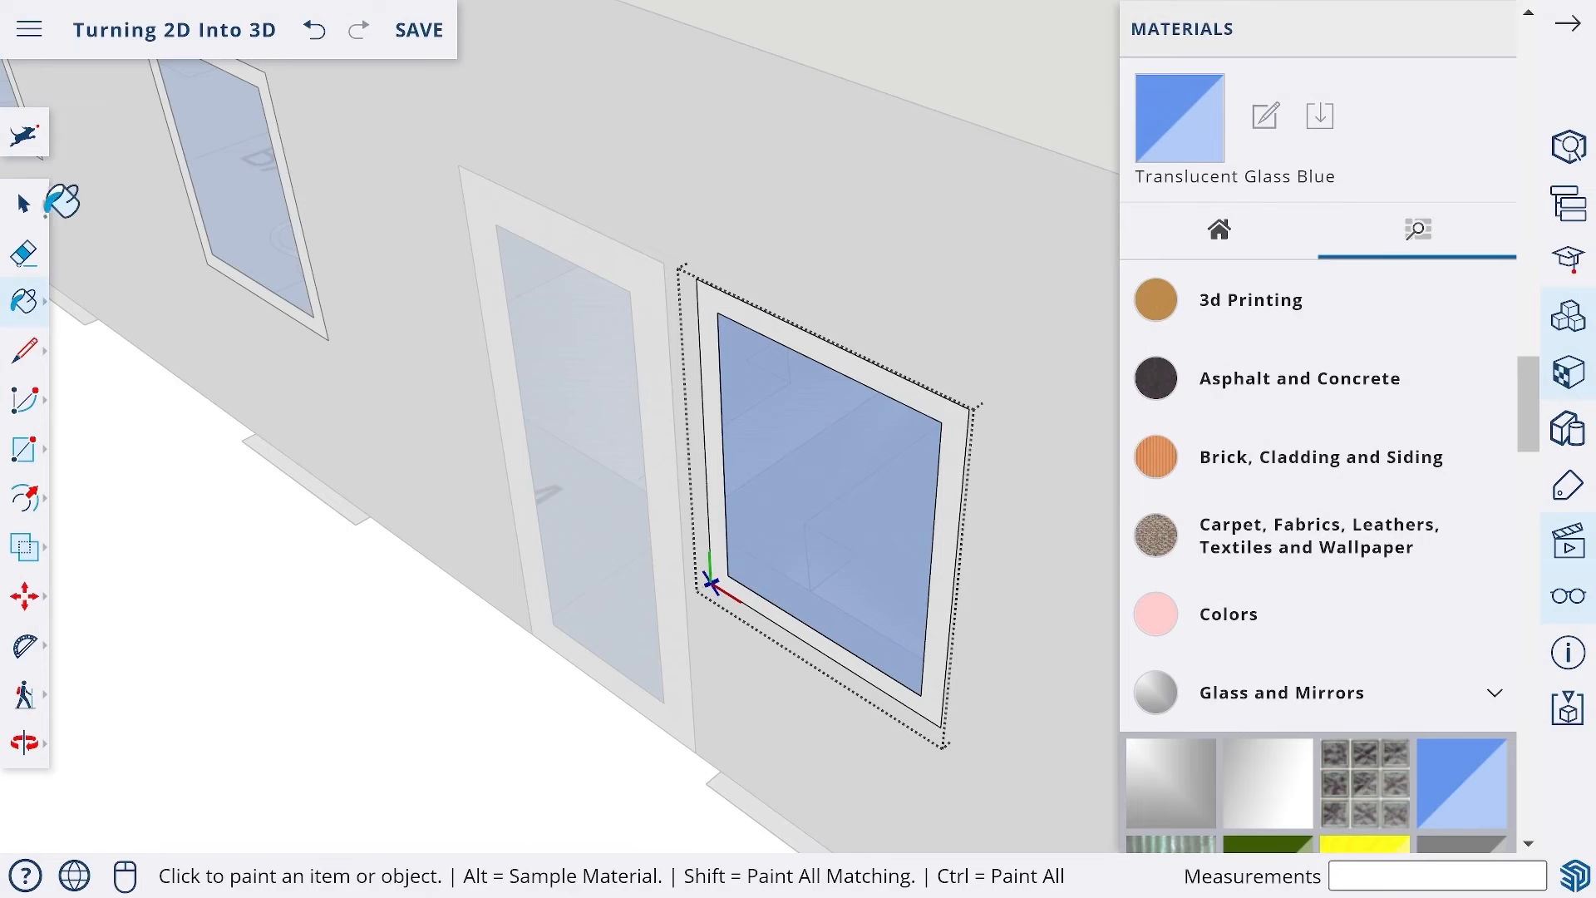
{"action": "left_click", "coordinate": [22, 208]}
{"action": "left_click", "coordinate": [158, 539]}
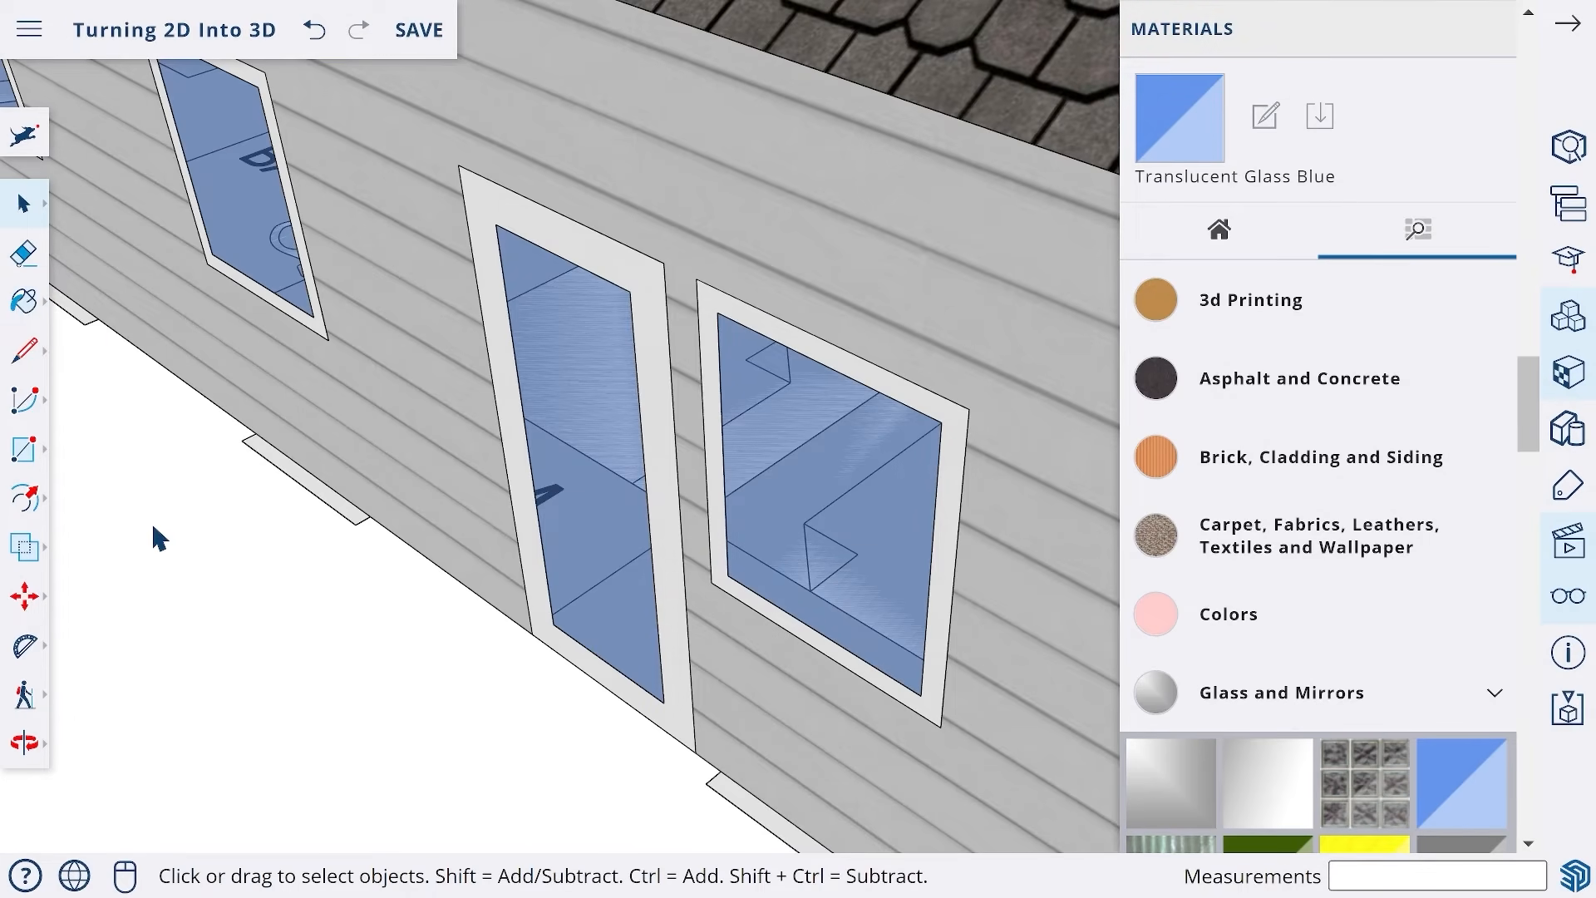
- Delete the dashed guide line that runs past the corner of the house
{"action": "scroll", "coordinate": [151, 520], "scroll_direction": "down", "scroll_amount": 10}
{"action": "middle_click_drag", "start_coordinate": [152, 521], "coordinate": [1055, 299]}
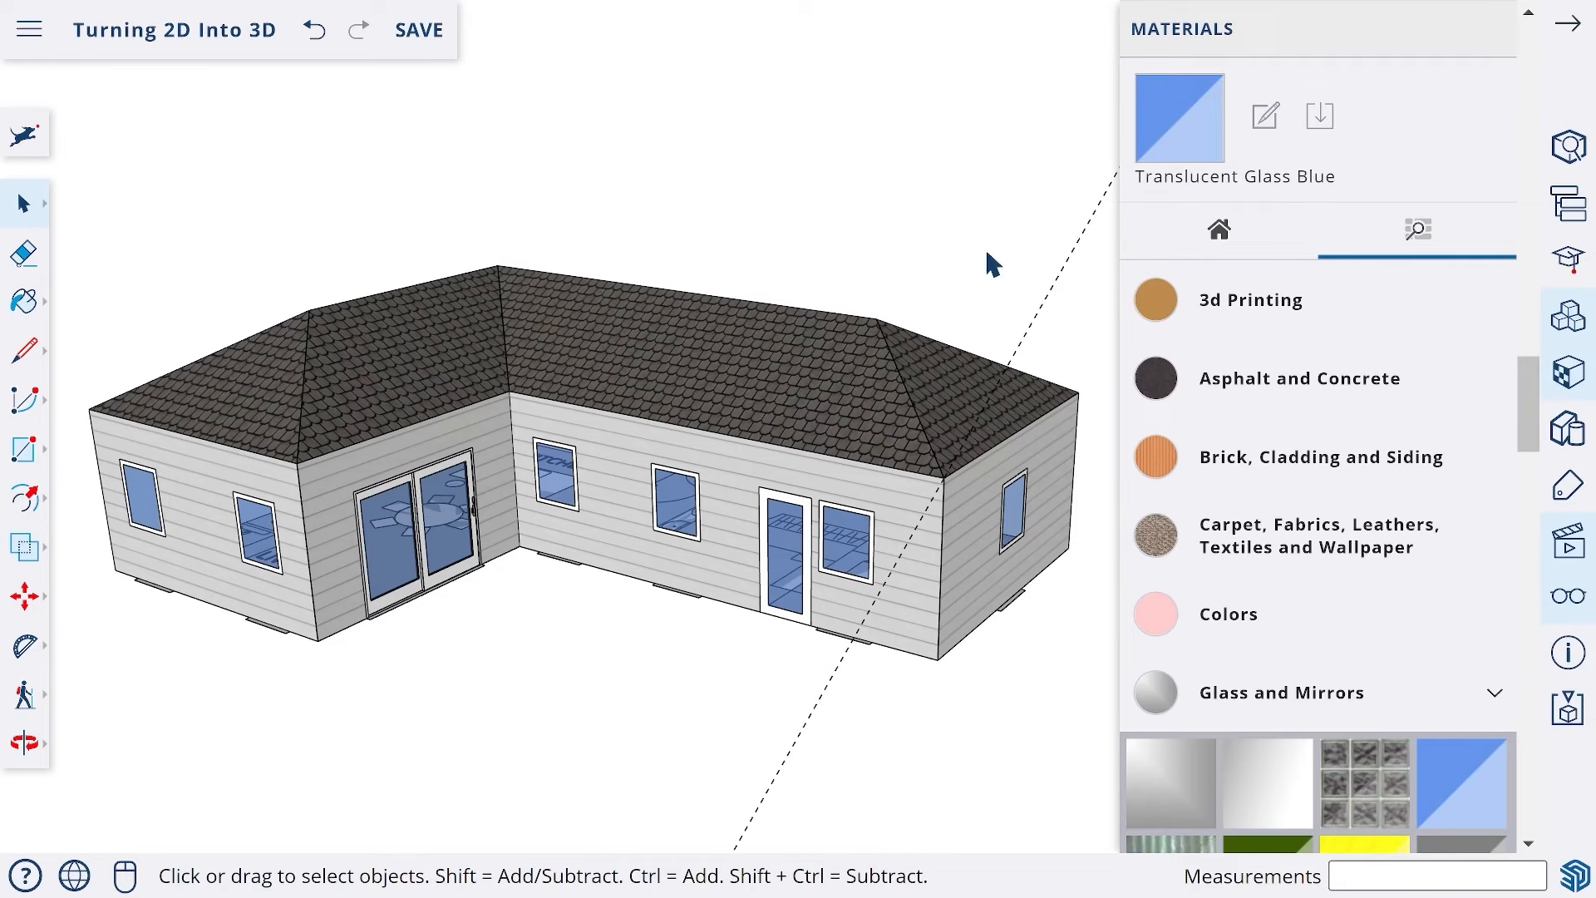
{"action": "left_click", "coordinate": [1054, 284]}
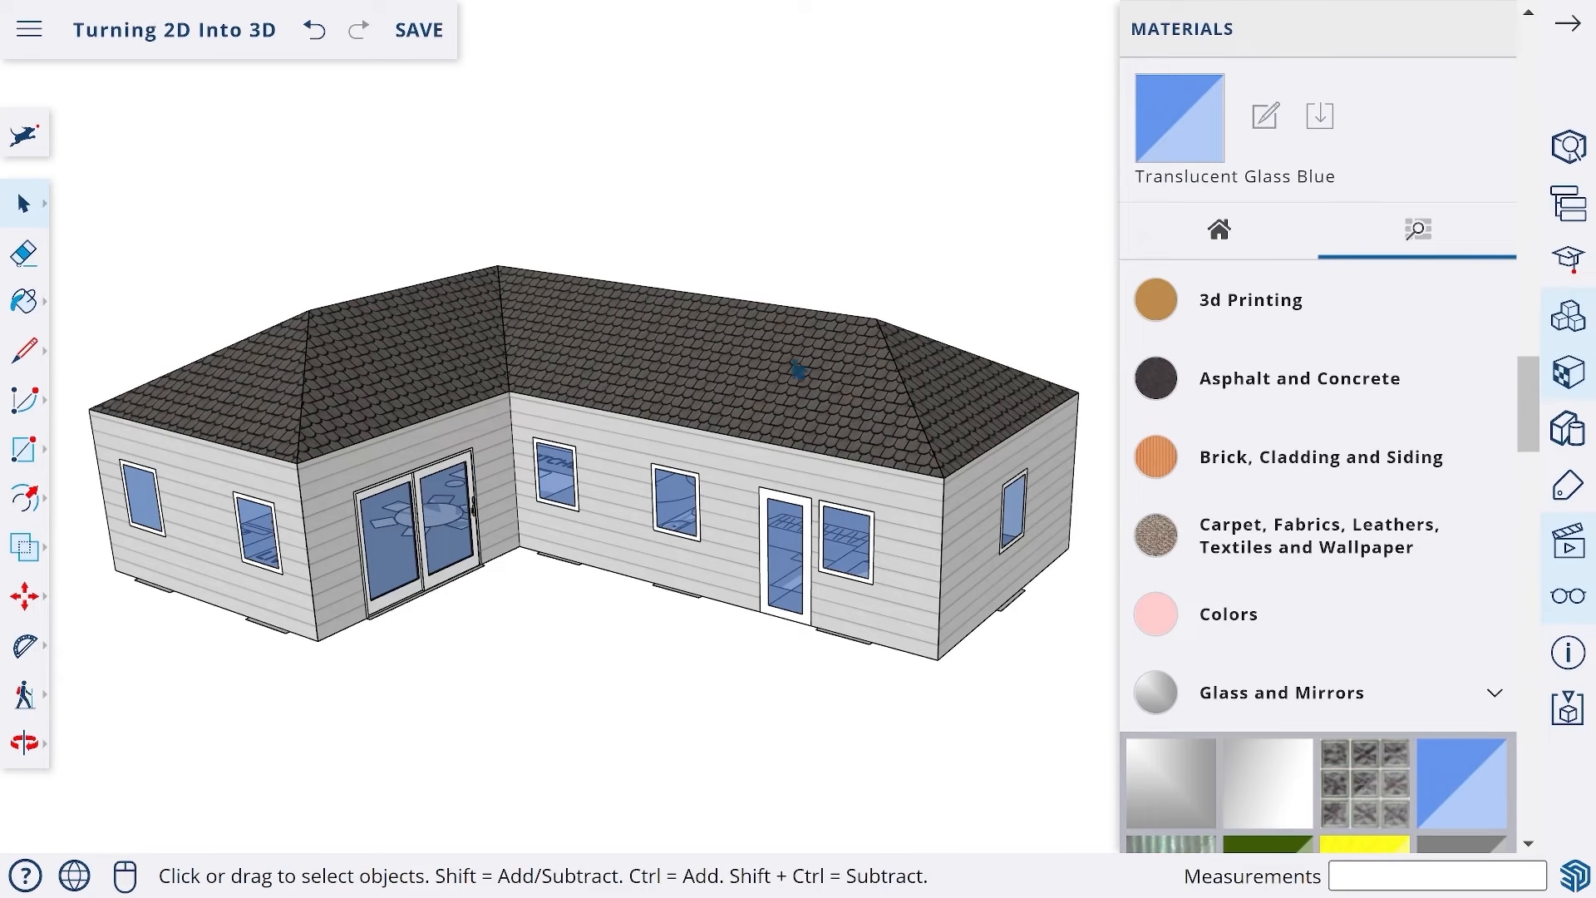
- Make the two window components on the short wing's end wall unique from the other windows
{"action": "left_click", "coordinate": [139, 495]}
{"action": "left_click", "coordinate": [258, 534], "text": "shift"}
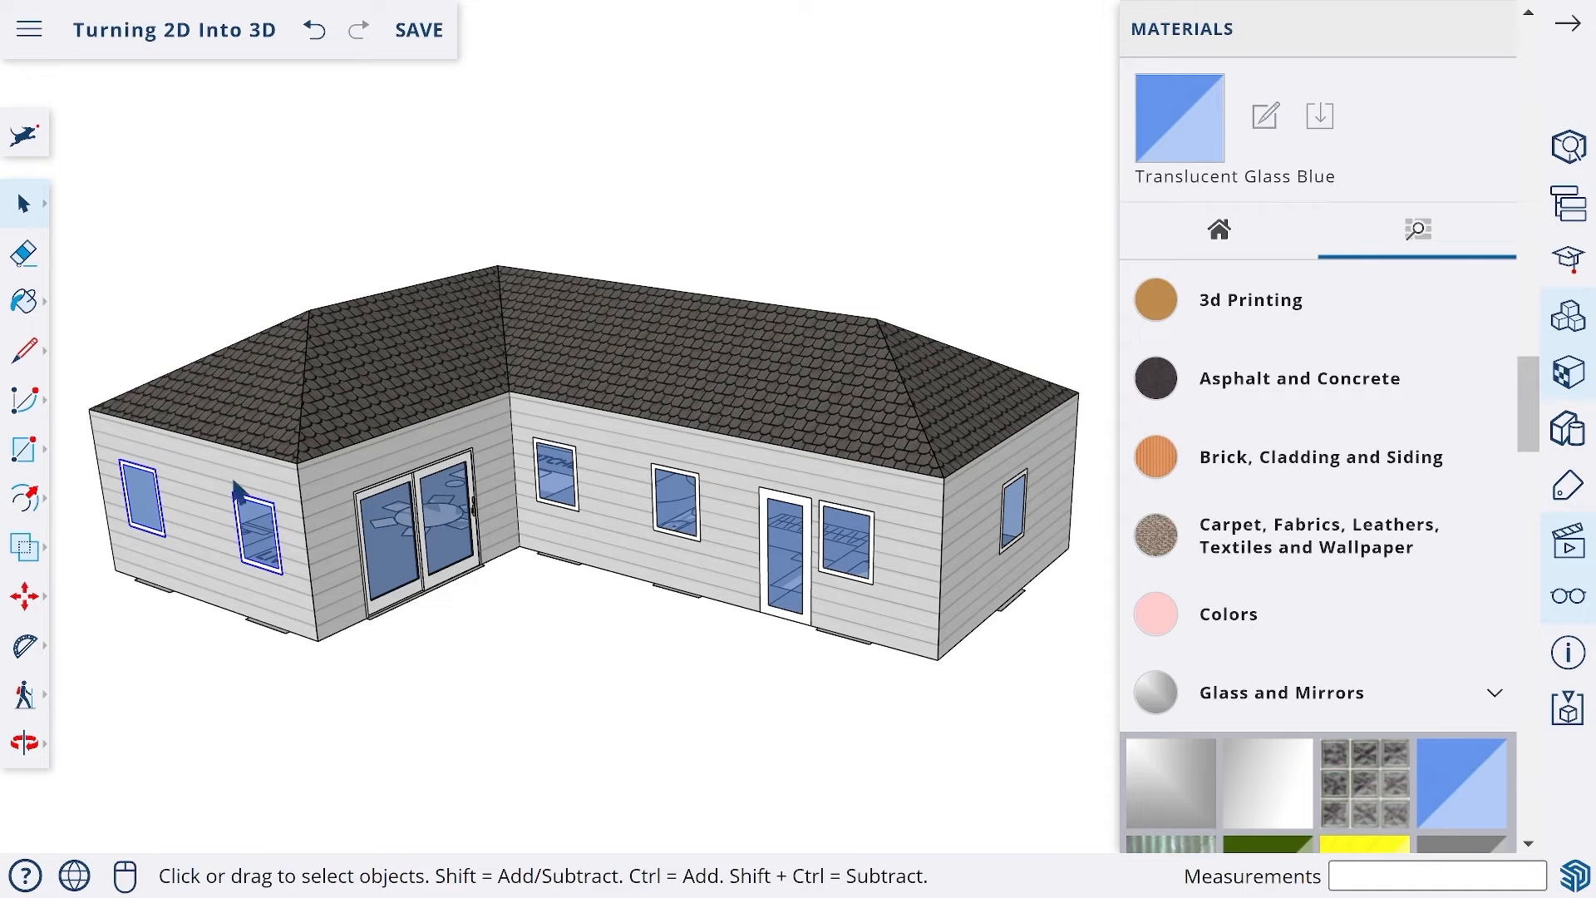
{"action": "middle_click_drag", "start_coordinate": [202, 471], "coordinate": [623, 438]}
{"action": "scroll", "coordinate": [421, 623], "scroll_direction": "up", "scroll_amount": 3}
{"action": "middle_click_drag", "start_coordinate": [421, 623], "coordinate": [532, 509]}
{"action": "left_click", "coordinate": [408, 697]}
{"action": "left_click", "coordinate": [302, 524]}
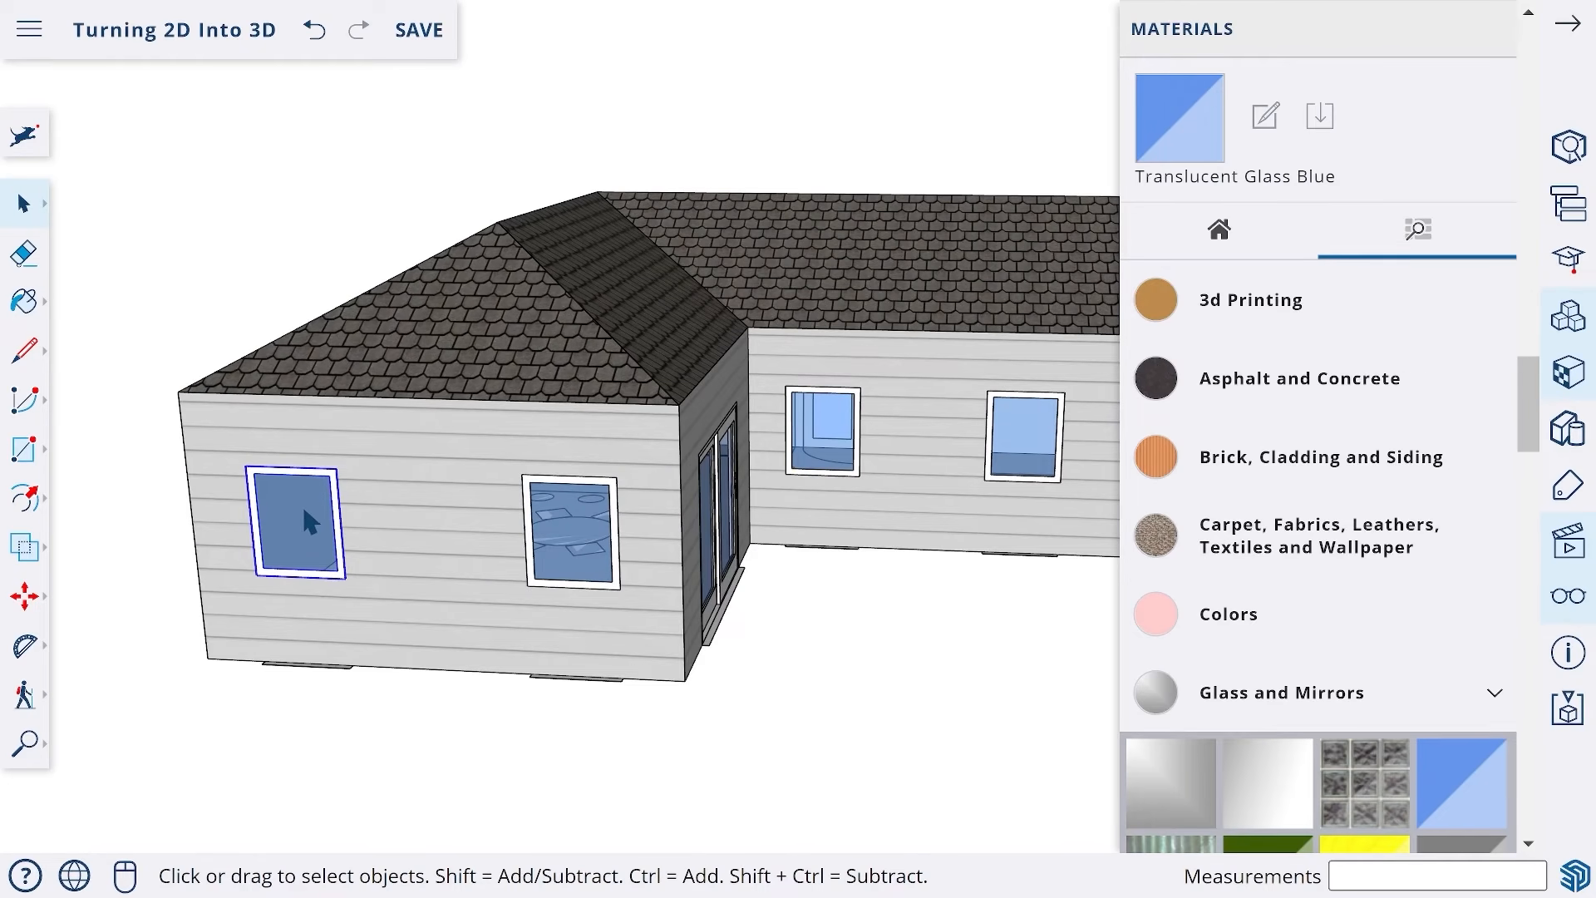
{"action": "left_click", "coordinate": [563, 531], "text": "shift"}
{"action": "right_click", "coordinate": [562, 532]}
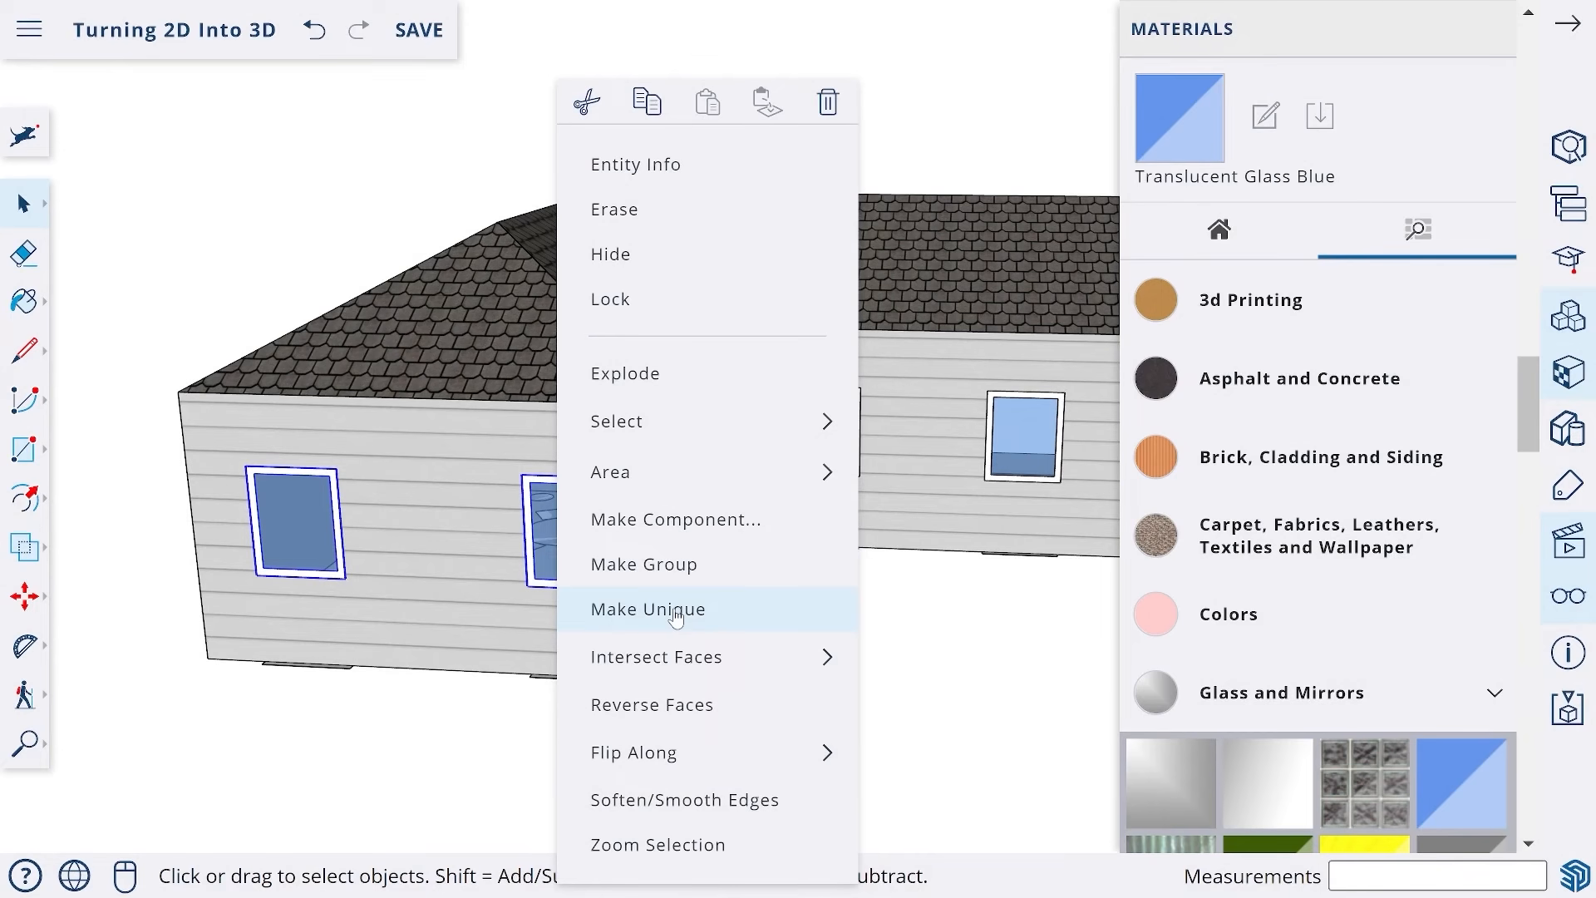
{"action": "left_click", "coordinate": [675, 616]}
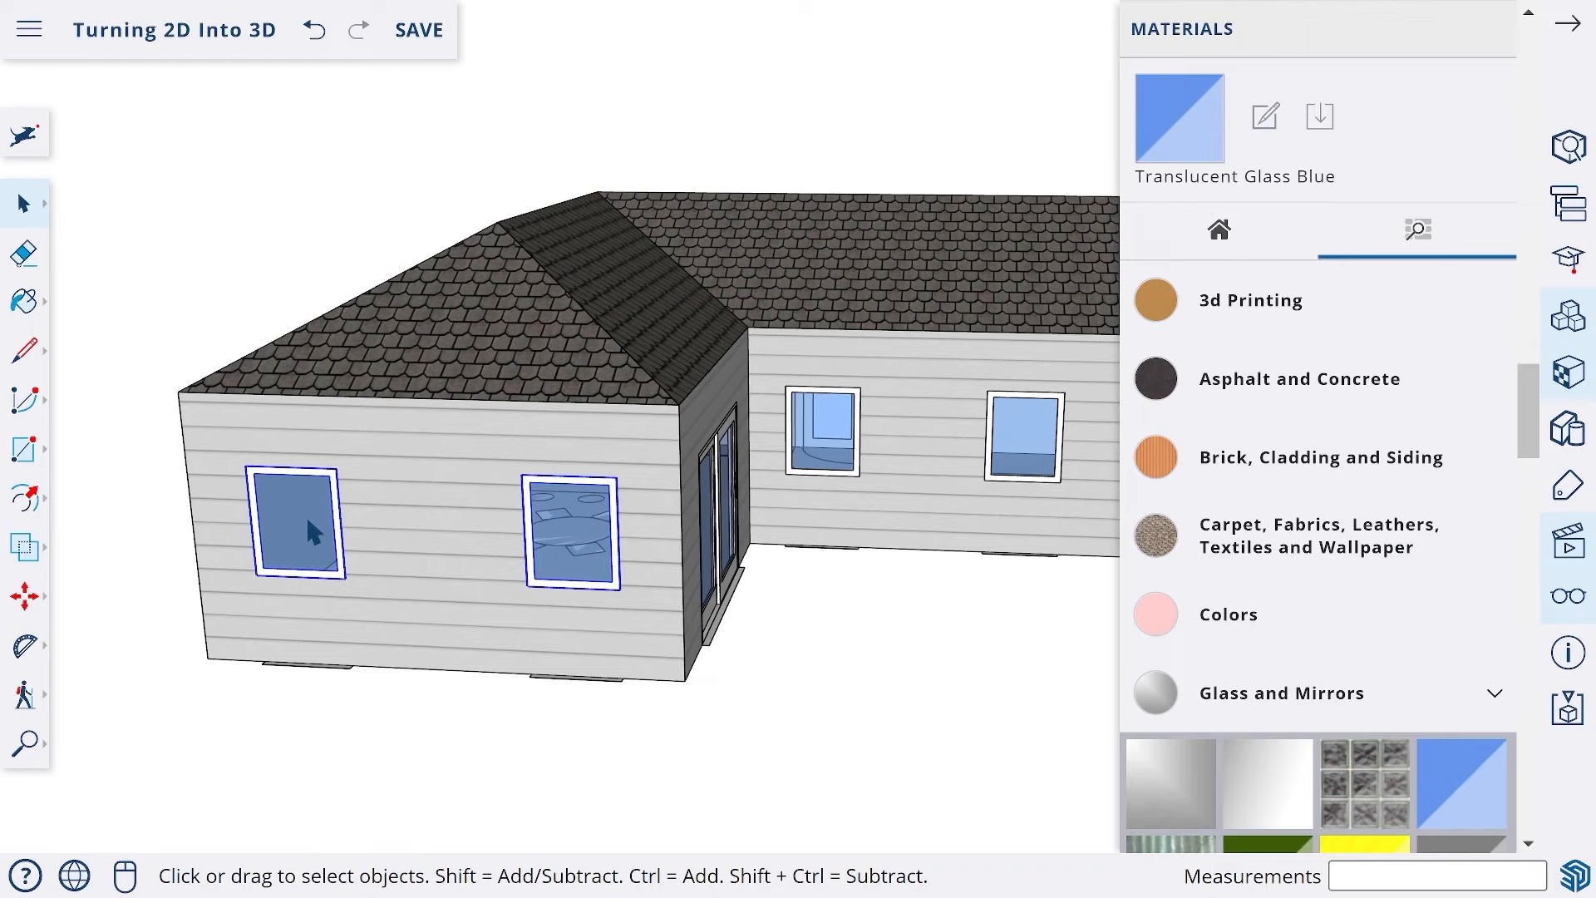
{"action": "double_click", "coordinate": [835, 424]}
{"action": "key", "text": "m"}
{"action": "left_click", "coordinate": [825, 386]}
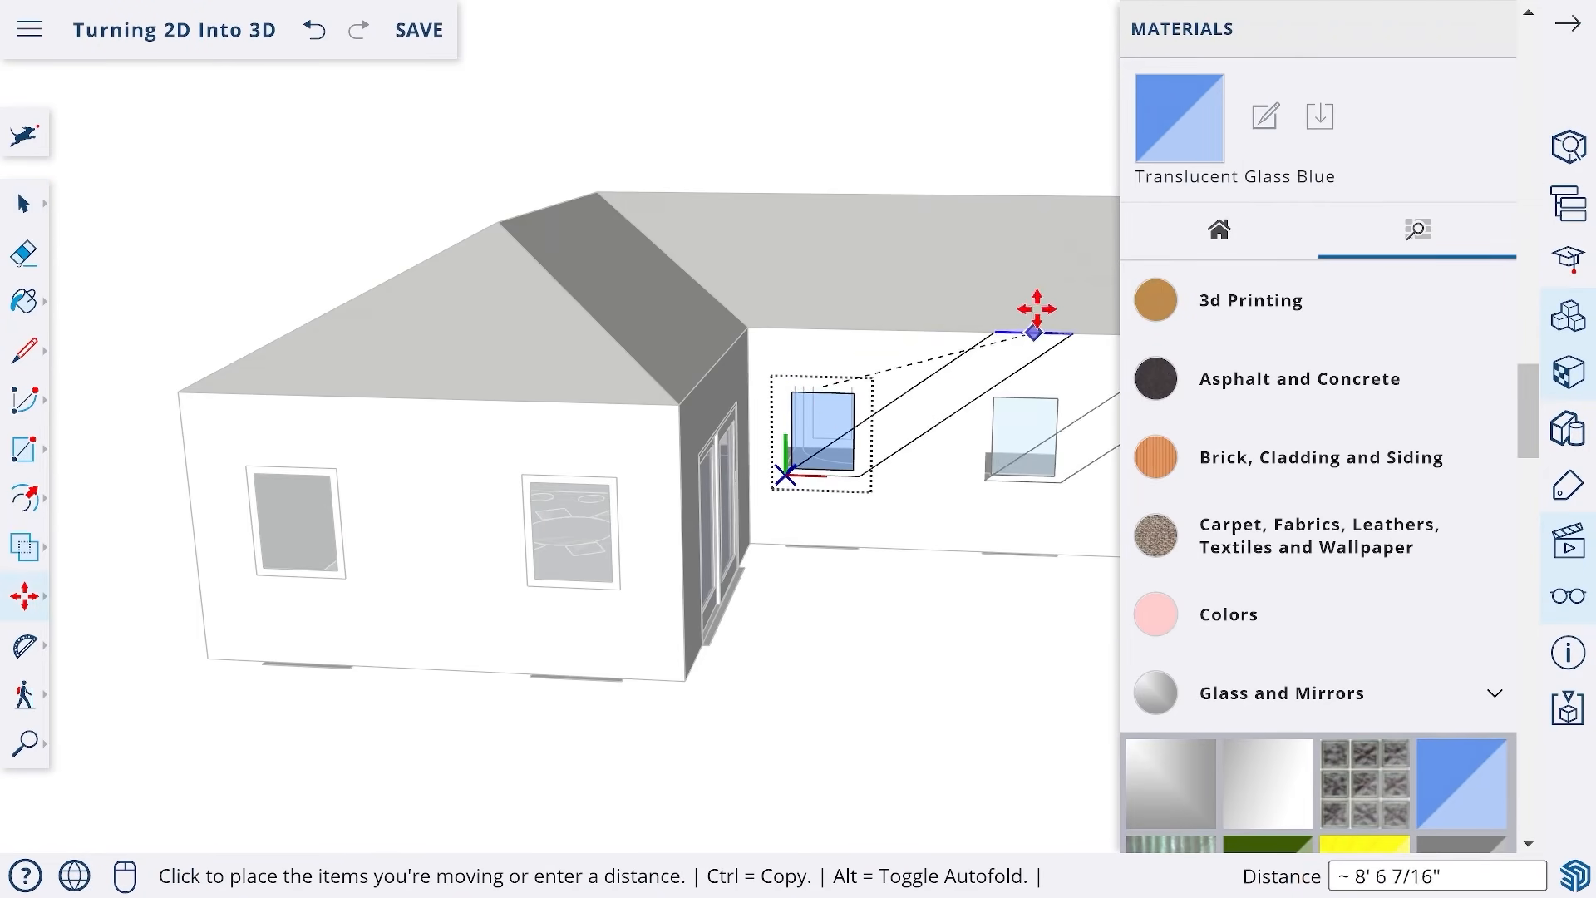
{"action": "left_click", "coordinate": [829, 371]}
{"action": "key", "text": "space"}
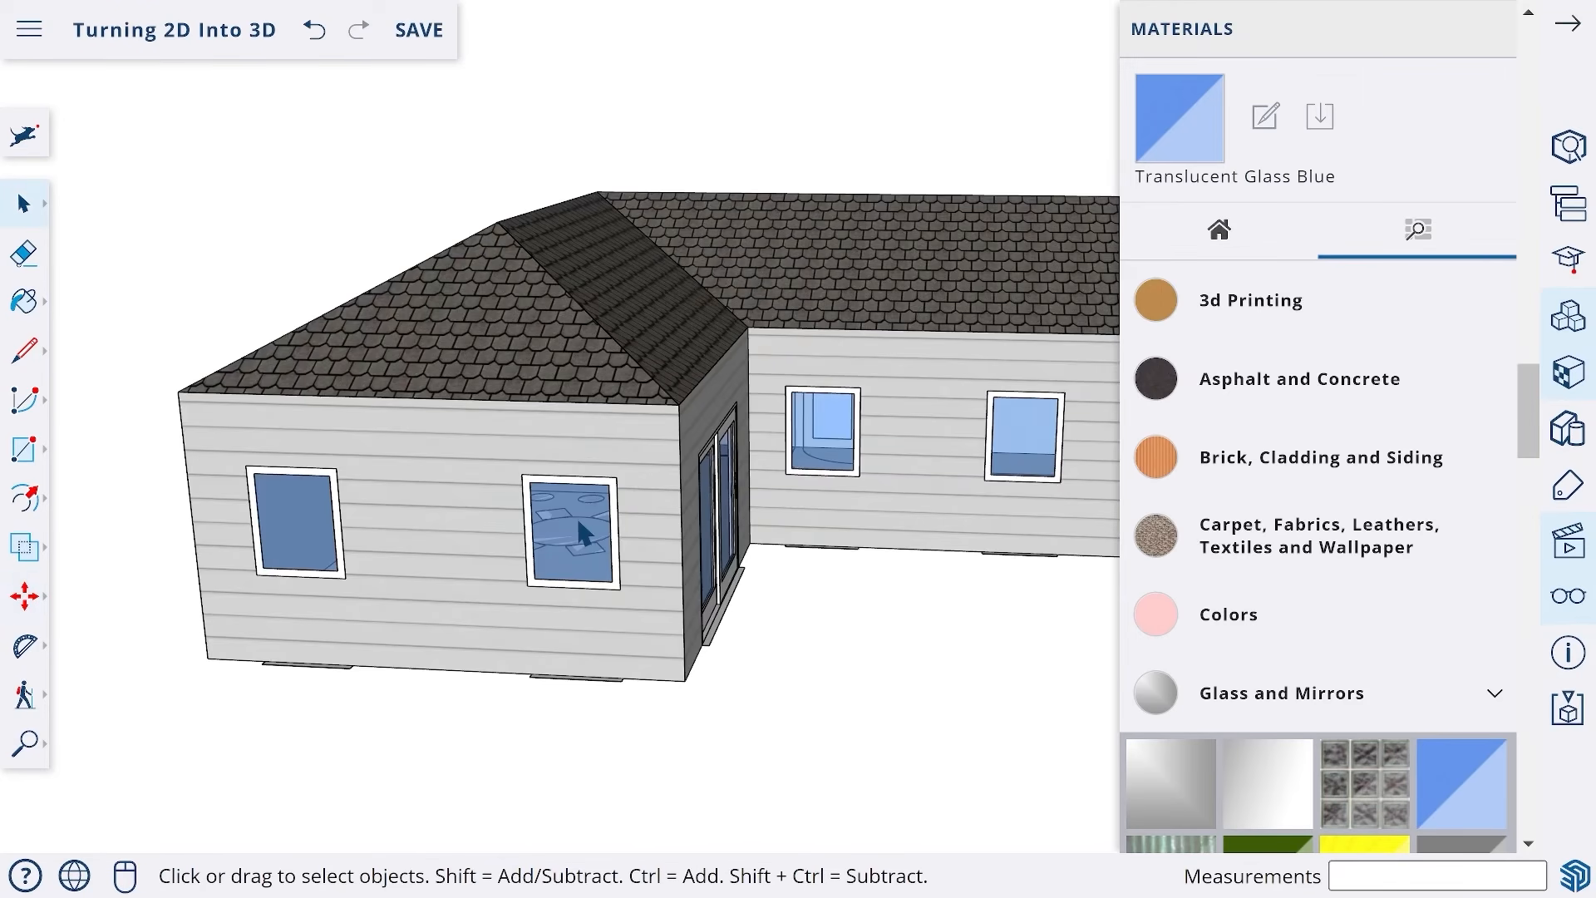
{"action": "left_click", "coordinate": [574, 512]}
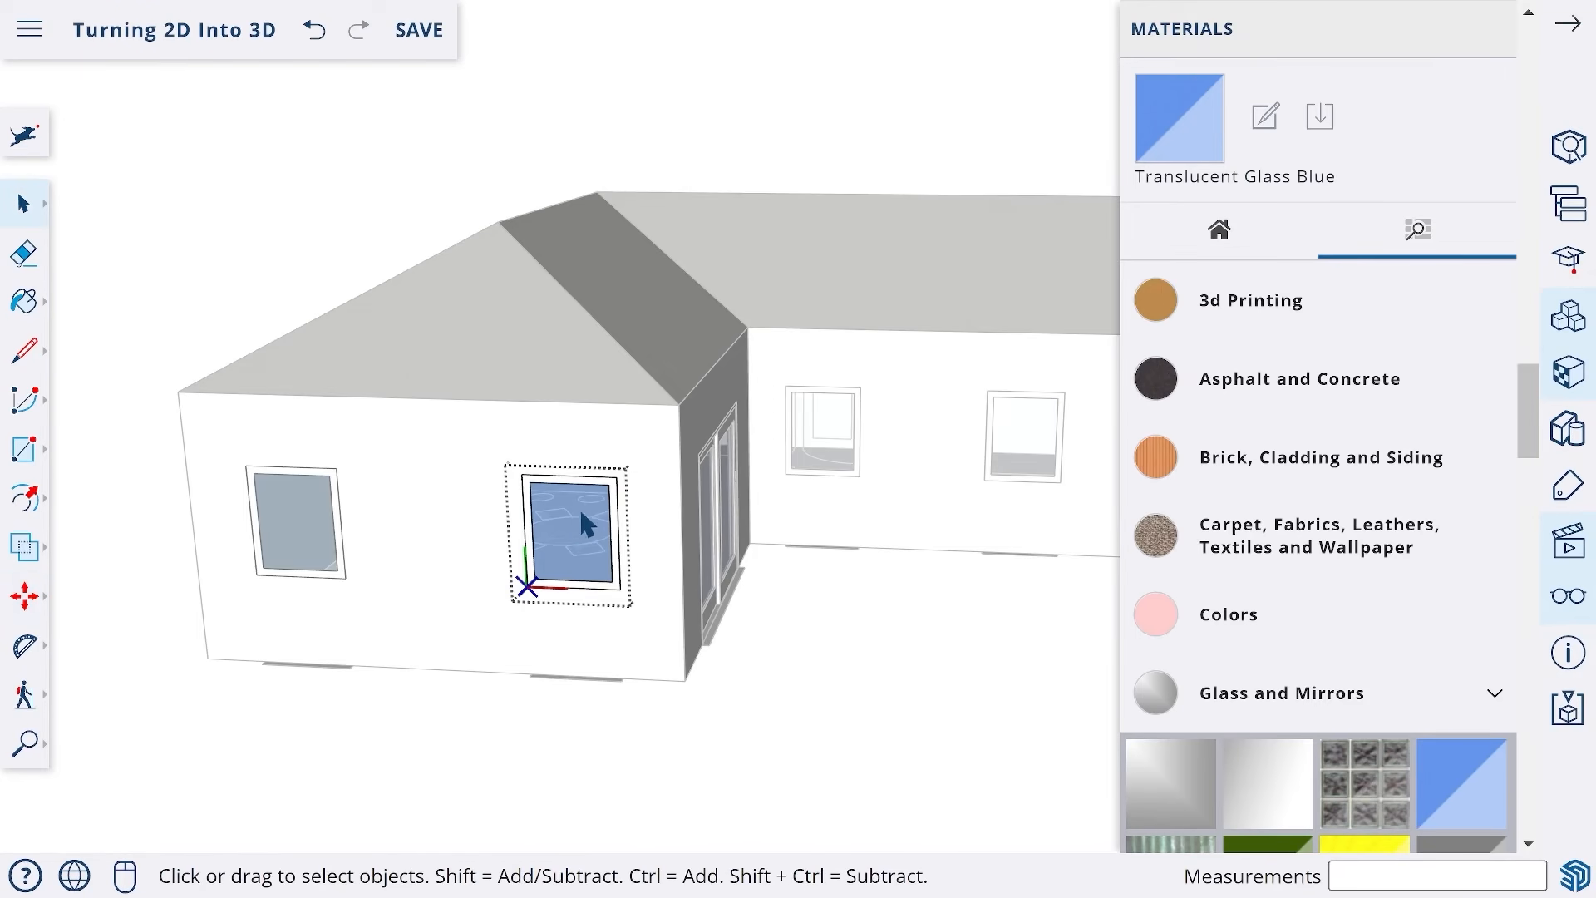
{"action": "key", "text": "m"}
{"action": "left_click", "coordinate": [577, 506]}
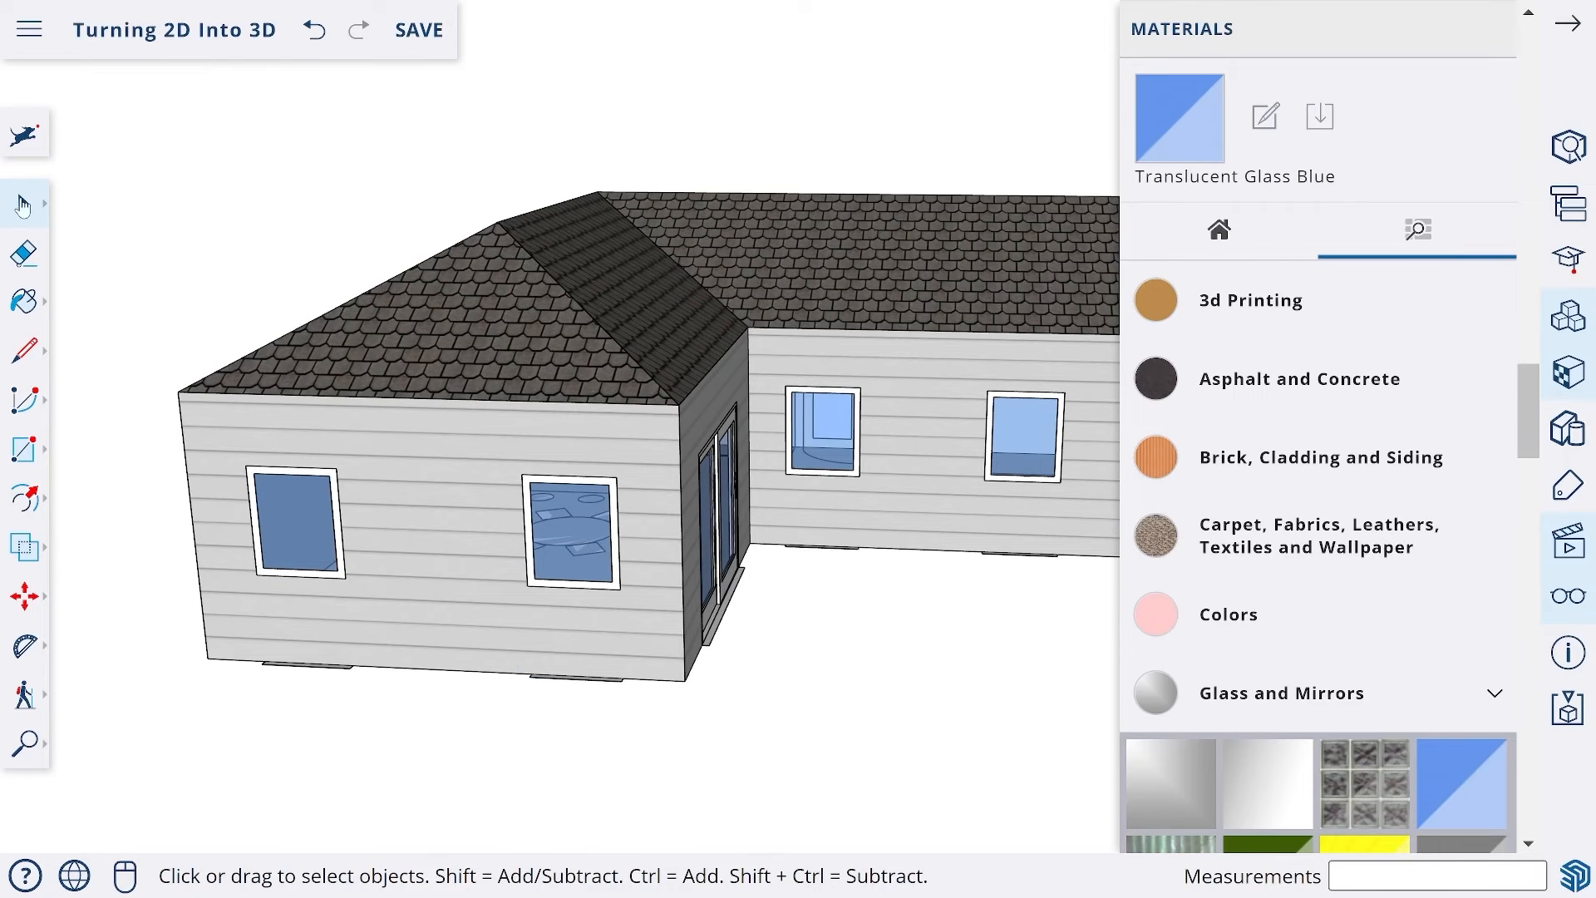
- Open one of the short wing's end-wall windows, move its bottom frame edges straight down 16", and leave the component
{"action": "double_click", "coordinate": [571, 538]}
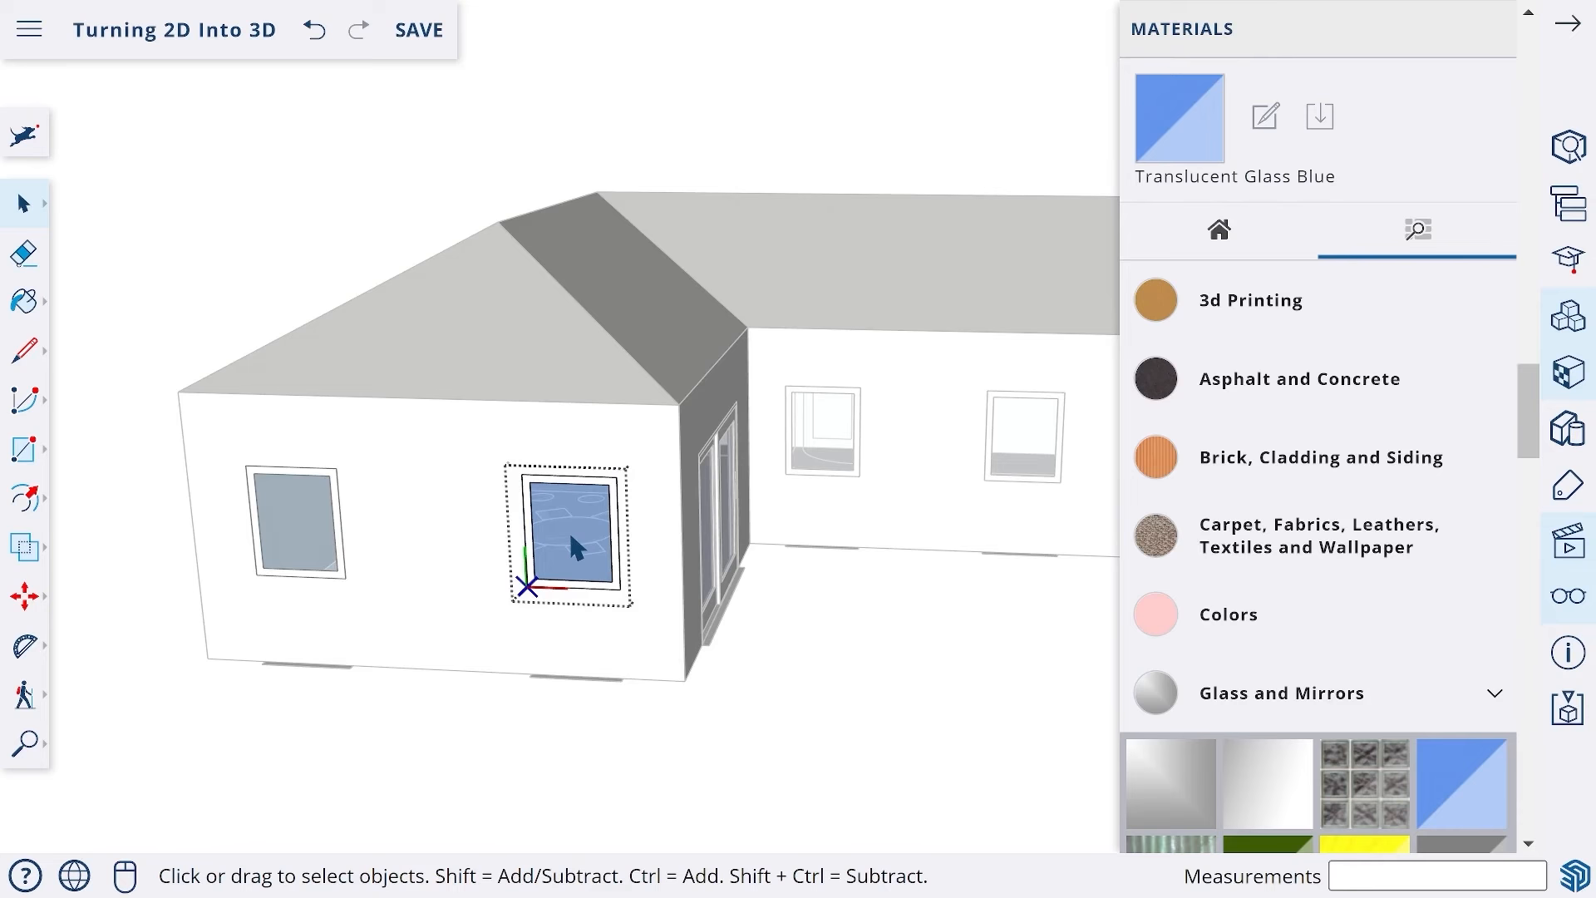
{"action": "left_click_drag", "start_coordinate": [508, 566], "coordinate": [684, 622]}
{"action": "left_click_drag", "start_coordinate": [456, 552], "coordinate": [667, 617]}
{"action": "scroll", "coordinate": [590, 609], "scroll_direction": "up", "scroll_amount": 3}
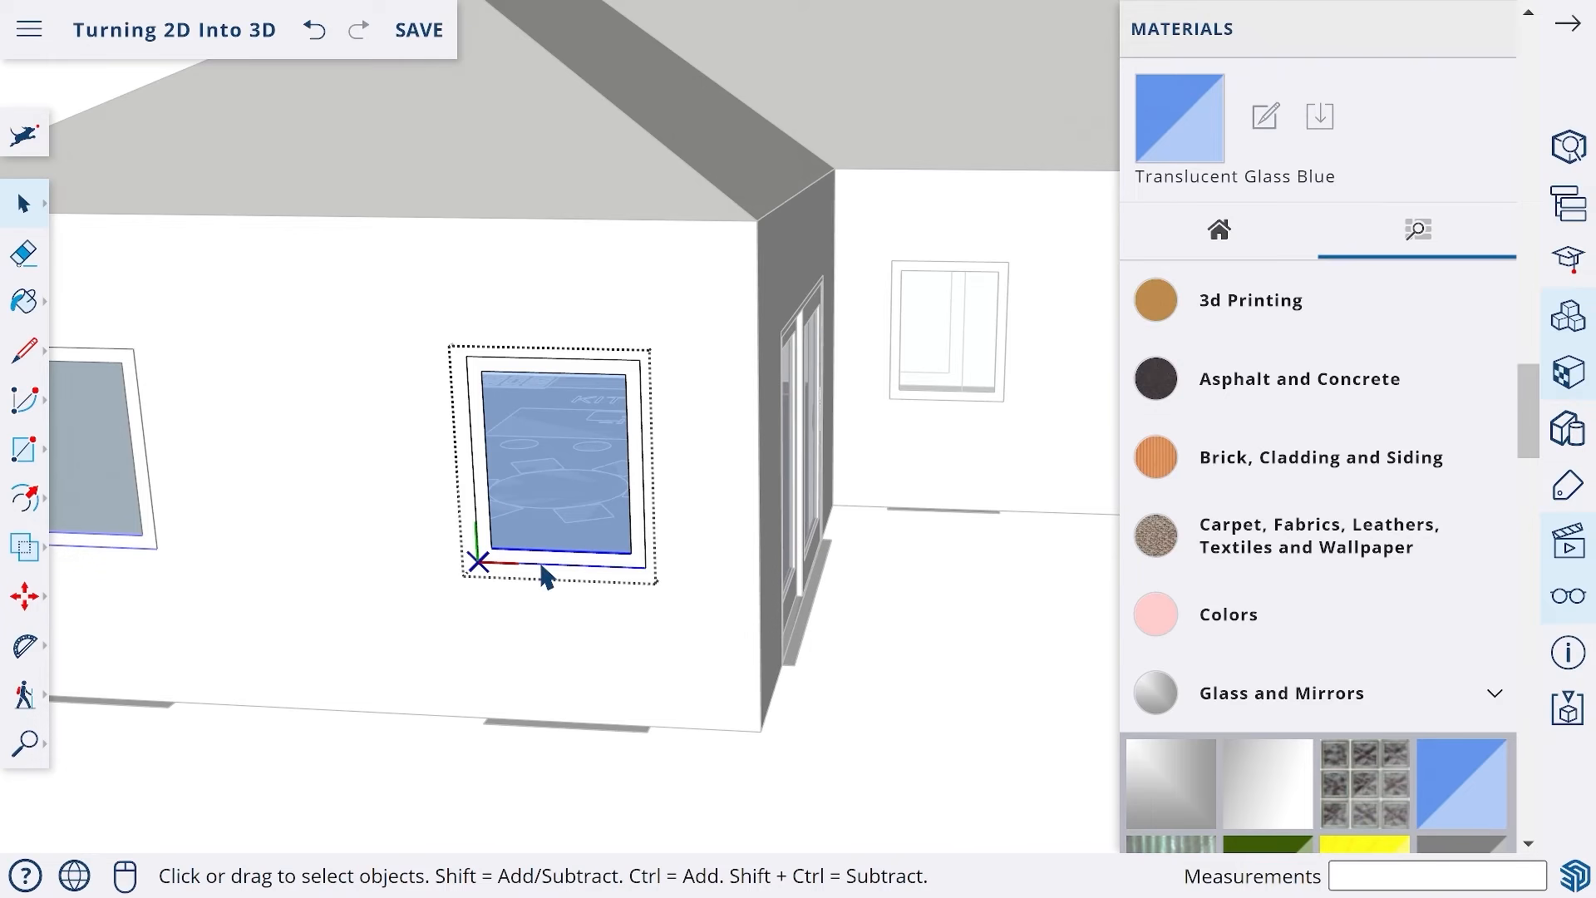
{"action": "left_click", "coordinate": [24, 596]}
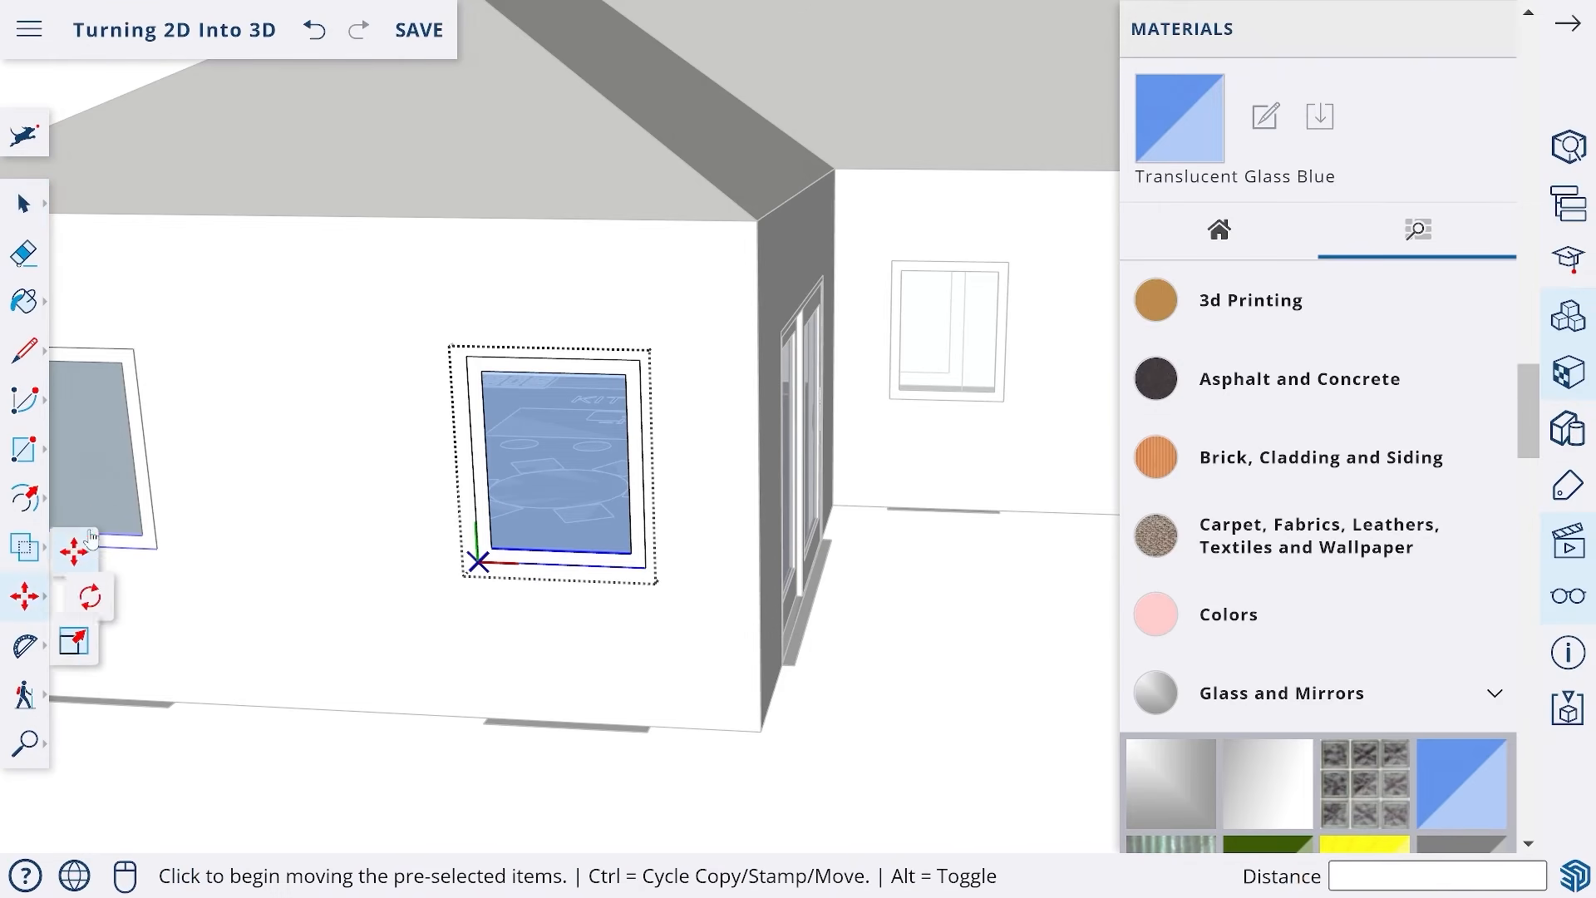
{"action": "left_click", "coordinate": [641, 570]}
{"action": "left_click", "coordinate": [642, 569]}
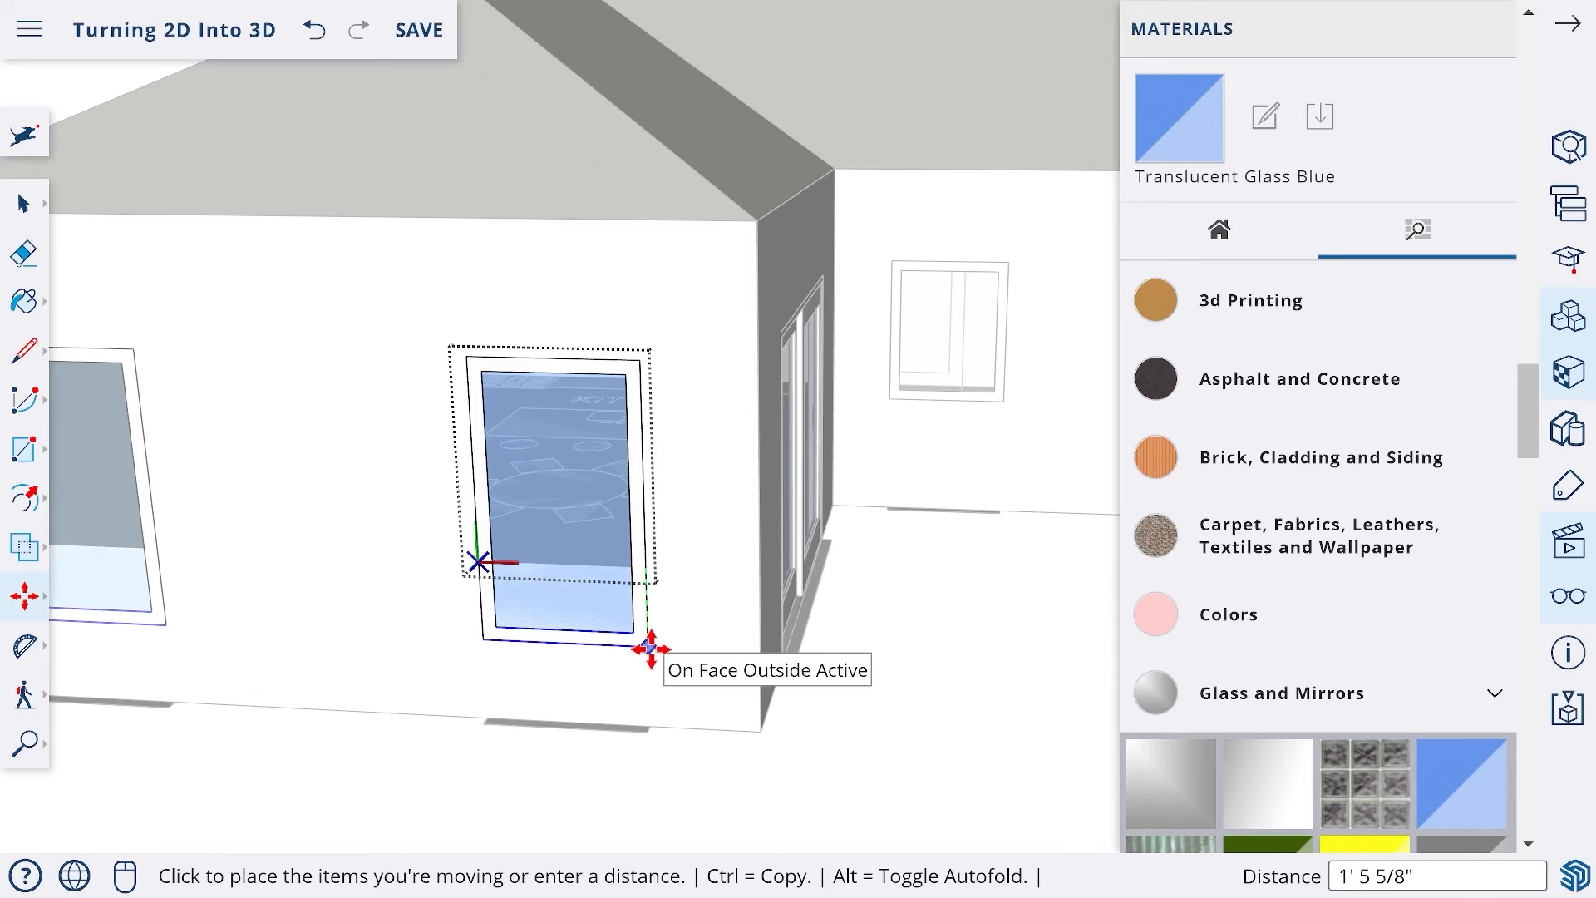
{"action": "type", "text": "16"}
{"action": "key", "text": "Return"}
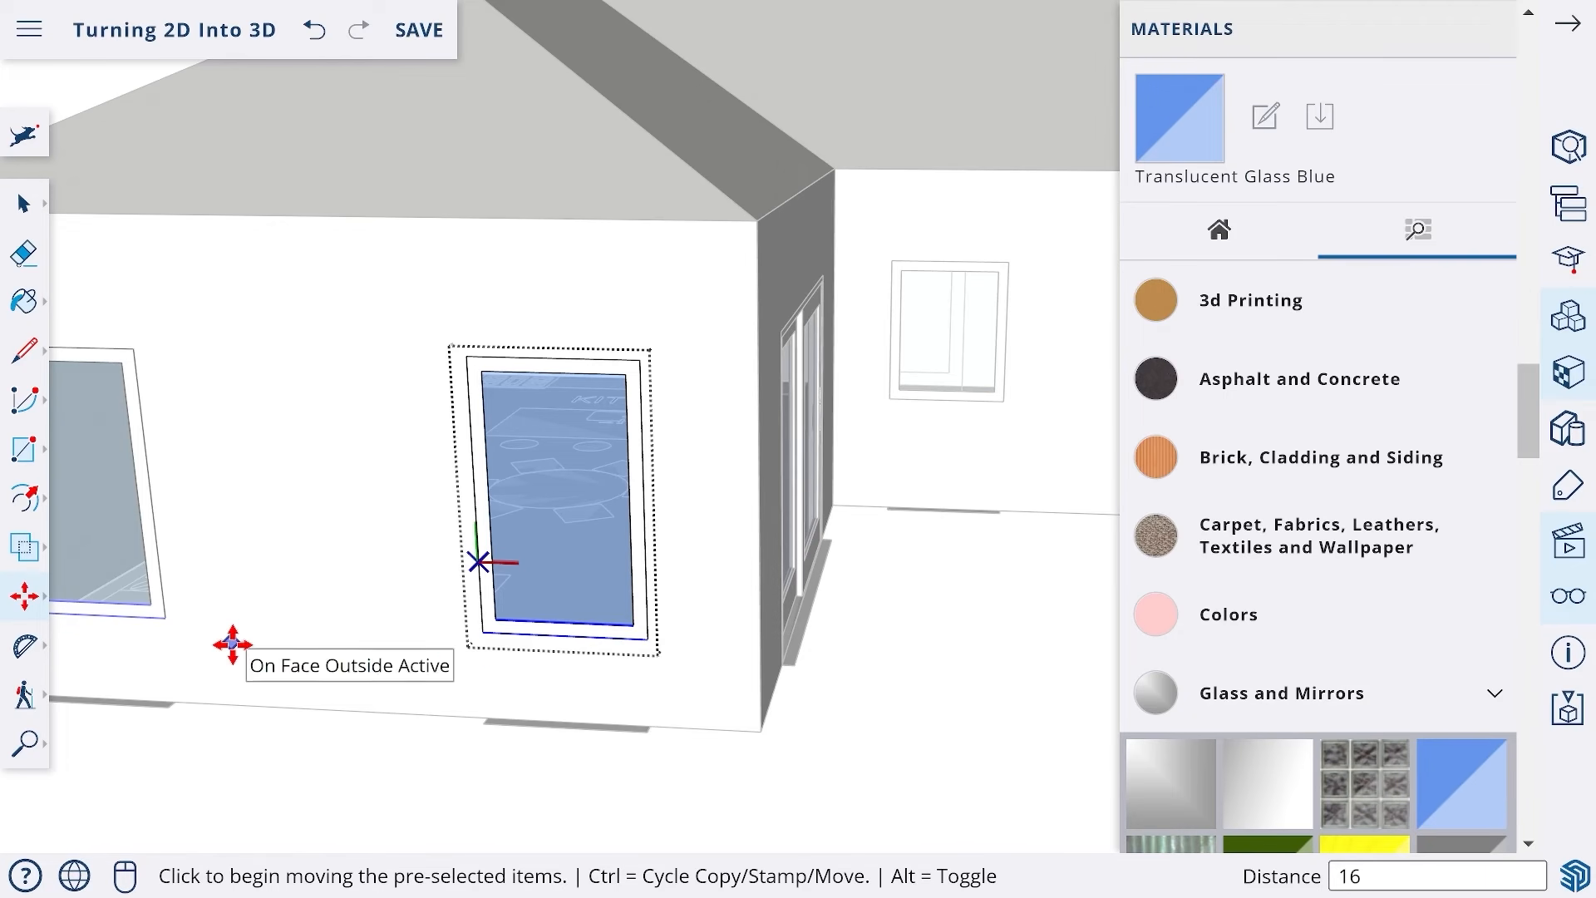
{"action": "left_click", "coordinate": [23, 204]}
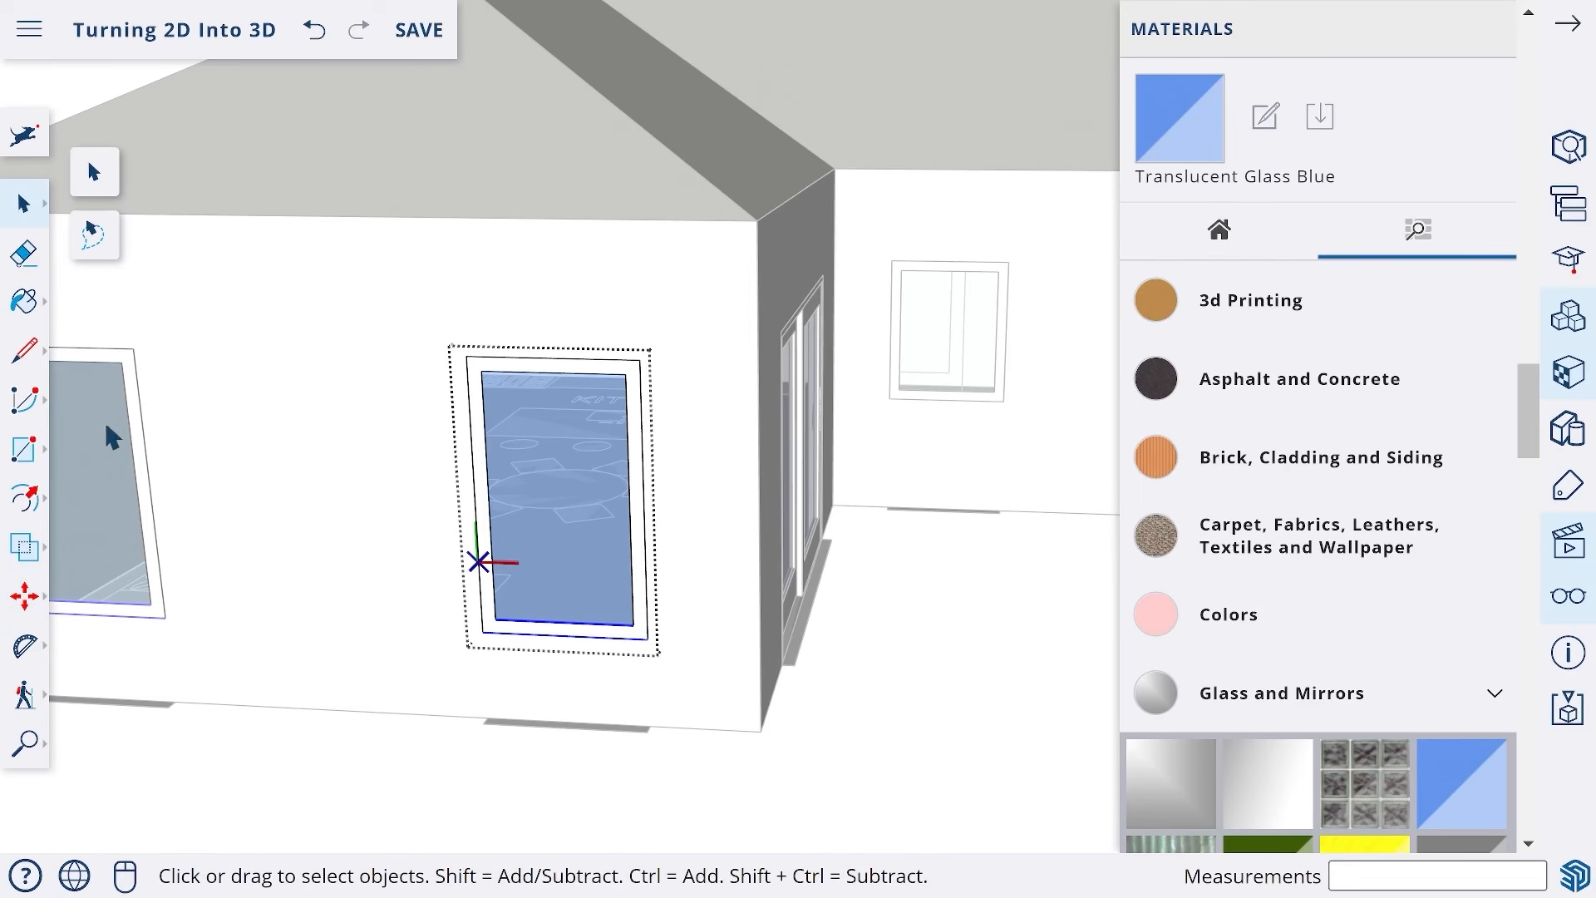
{"action": "middle_click_drag", "start_coordinate": [276, 347], "coordinate": [748, 515]}
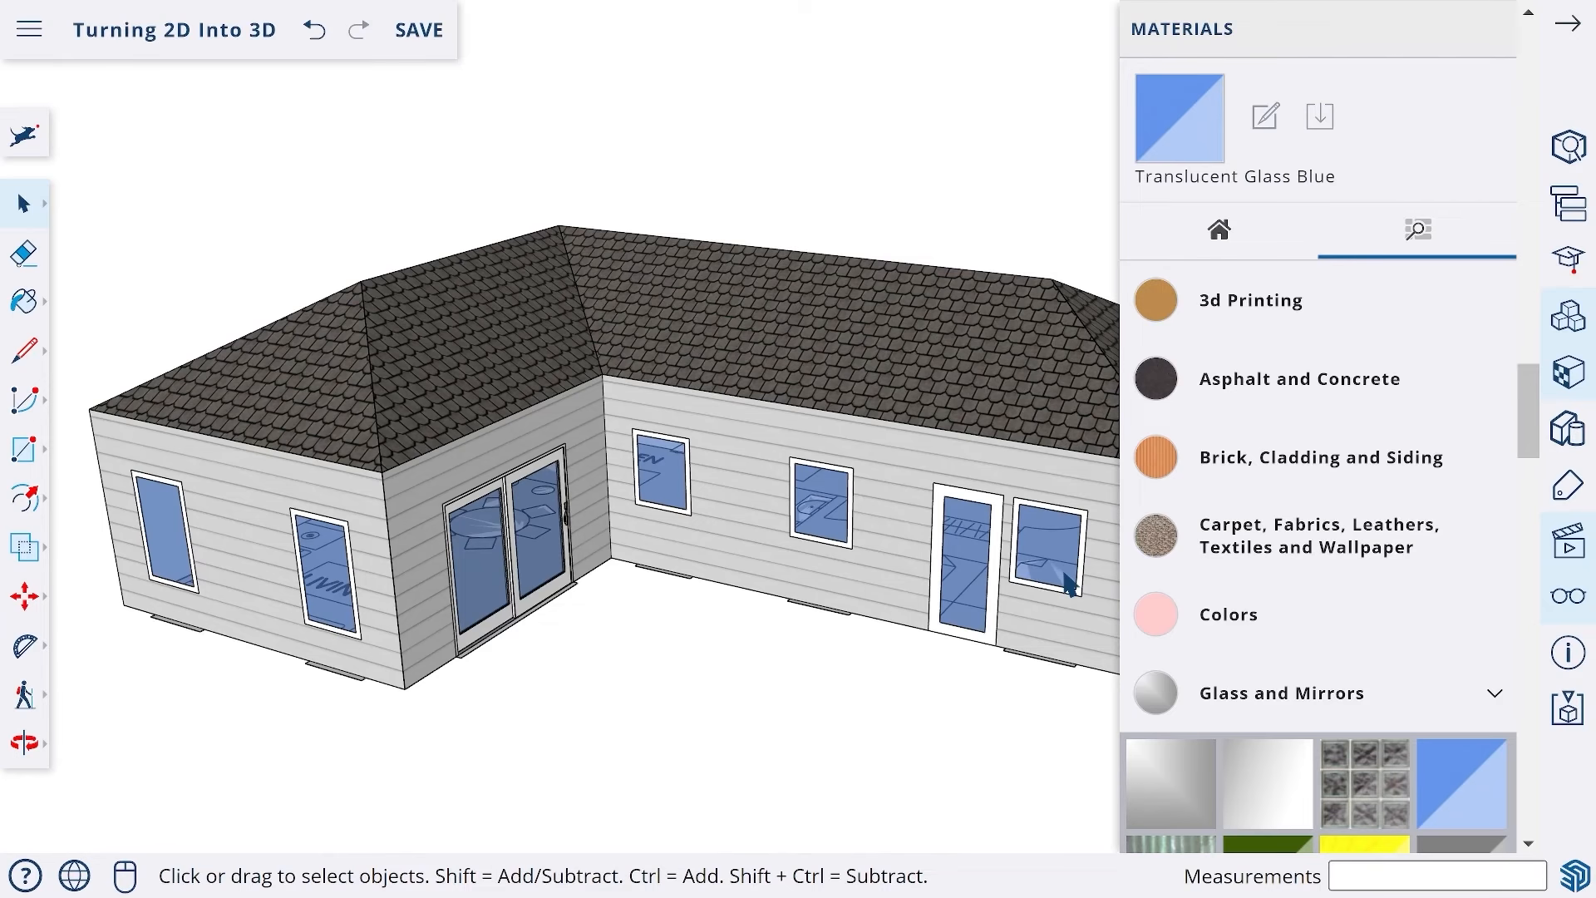
{"action": "scroll", "coordinate": [911, 511], "scroll_direction": "down", "scroll_amount": 3}
{"action": "middle_click_drag", "start_coordinate": [906, 510], "coordinate": [738, 600]}
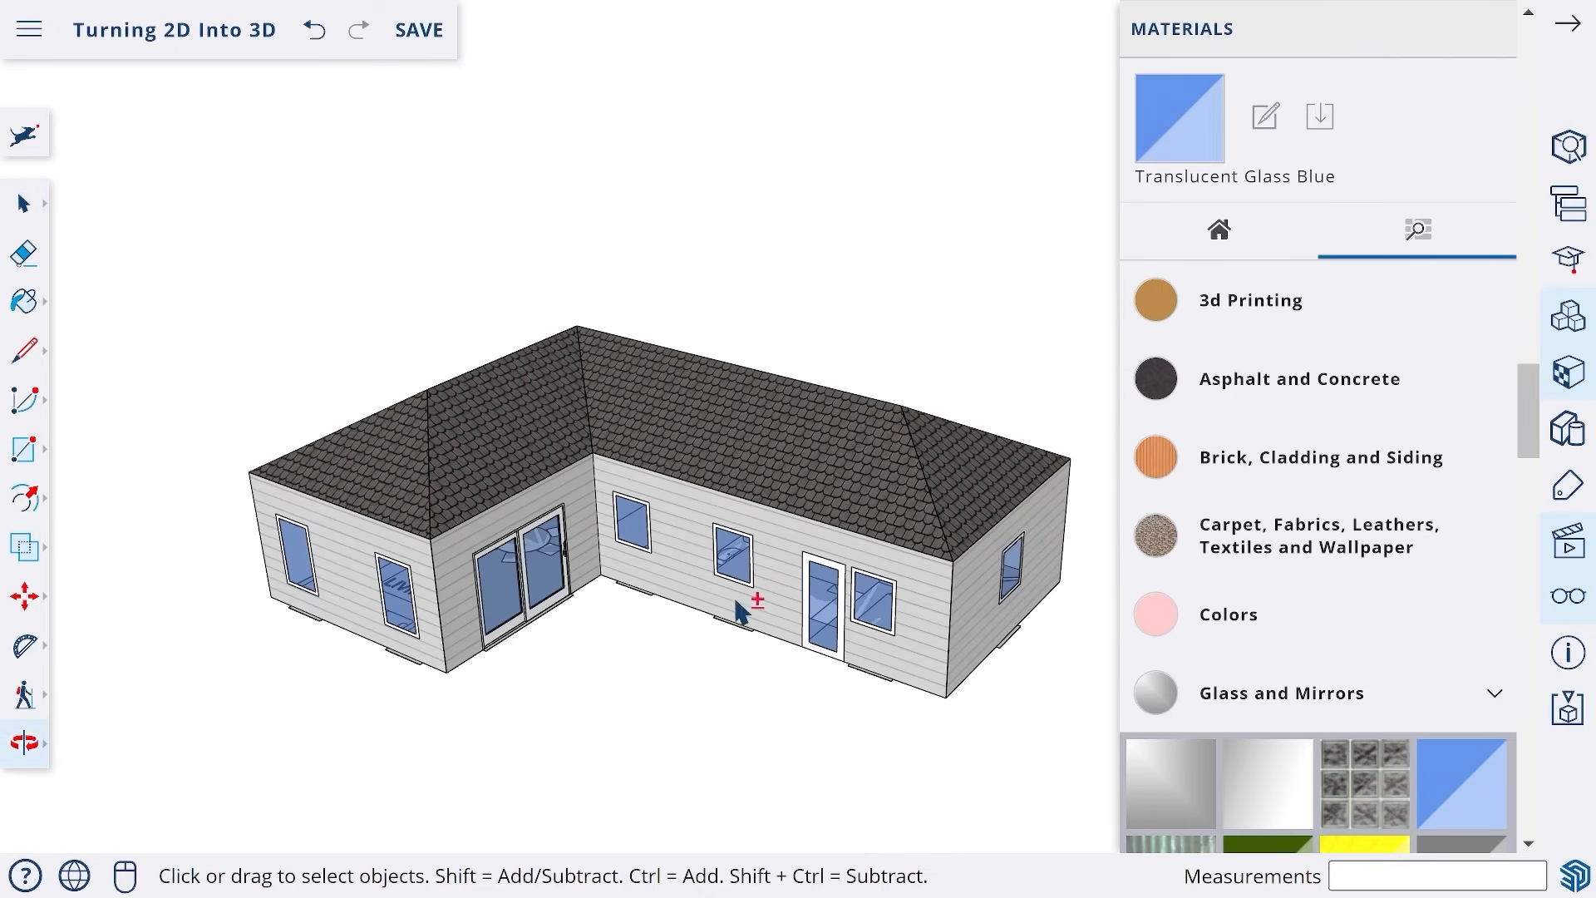
{"action": "left_click", "coordinate": [360, 451]}
{"action": "left_click", "coordinate": [994, 502], "text": "shift"}
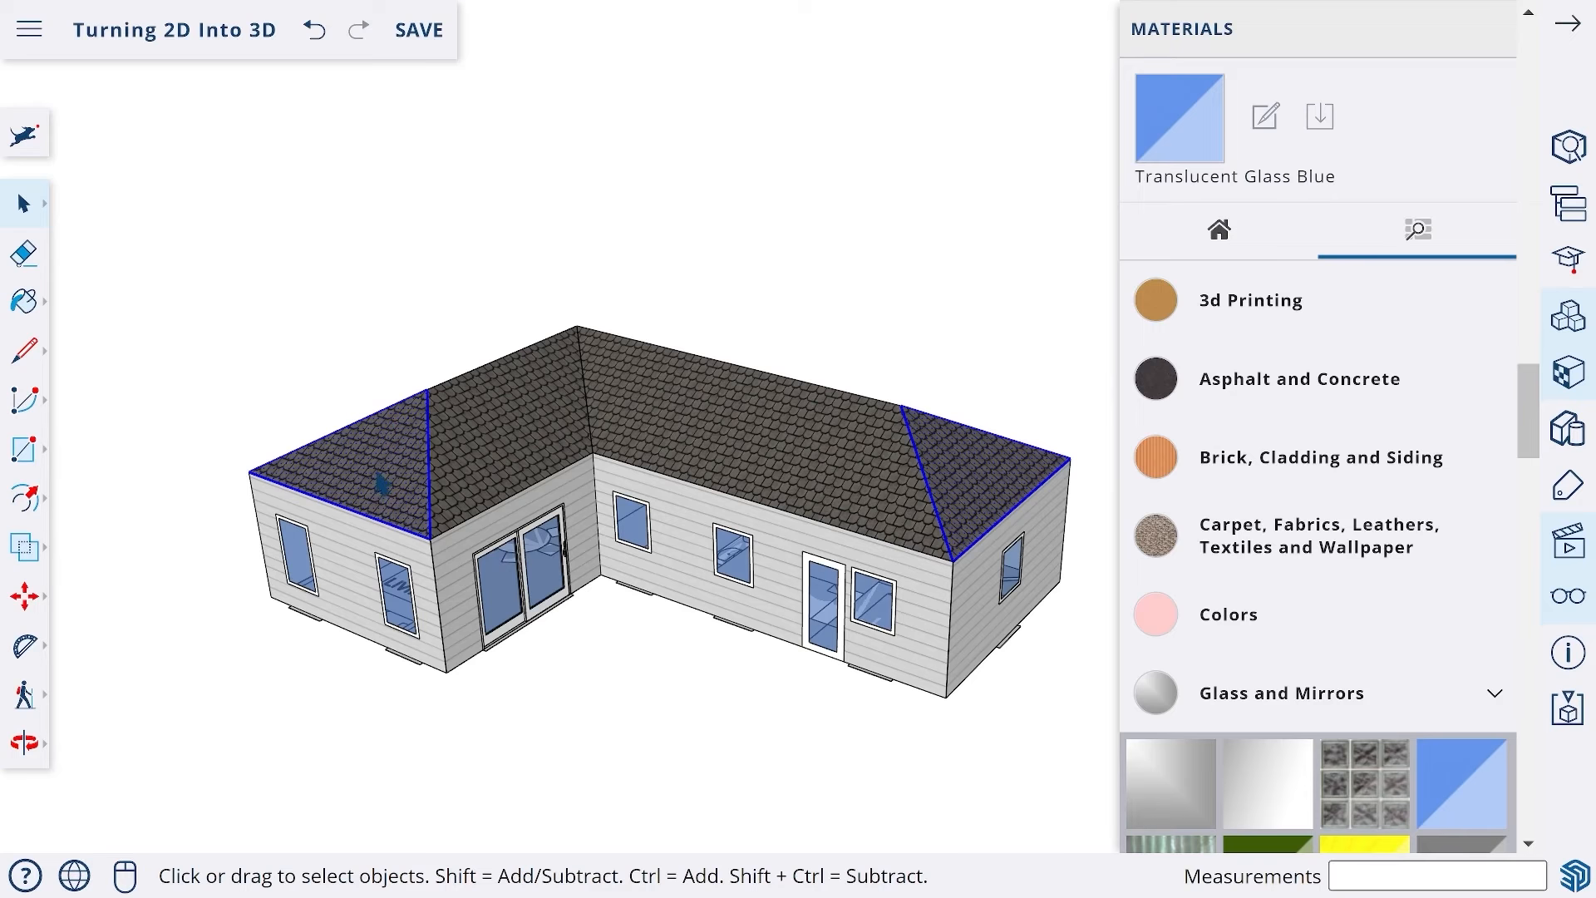
{"action": "left_click", "coordinate": [341, 542]}
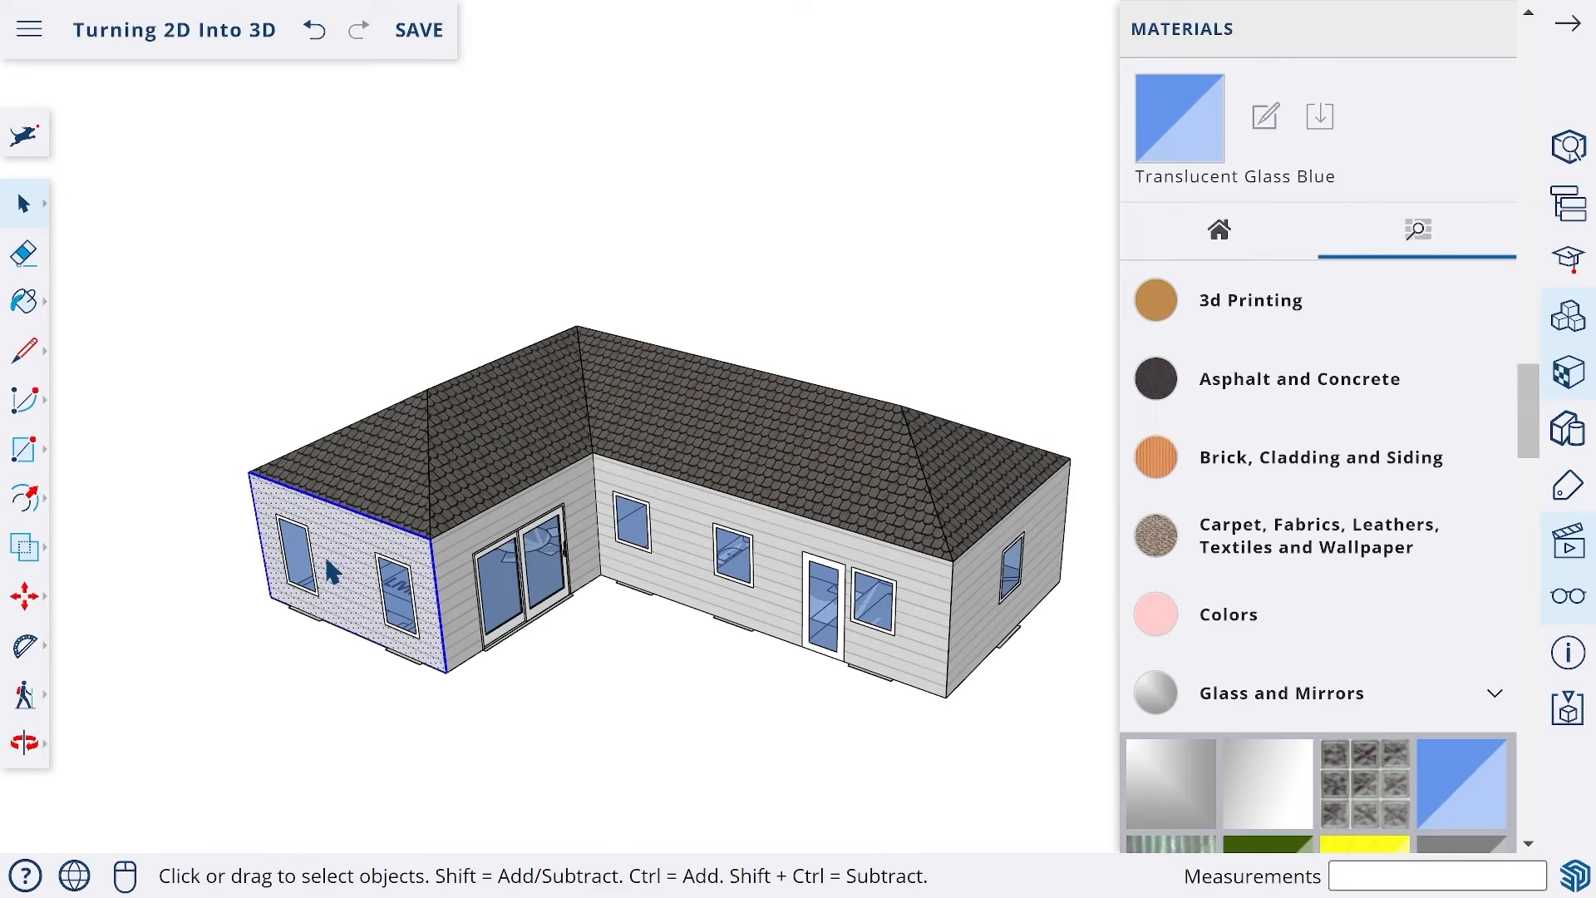
{"action": "left_click", "coordinate": [1003, 392]}
{"action": "middle_click_drag", "start_coordinate": [1027, 501], "coordinate": [926, 456]}
{"action": "scroll", "coordinate": [885, 486], "scroll_direction": "up", "scroll_amount": 3}
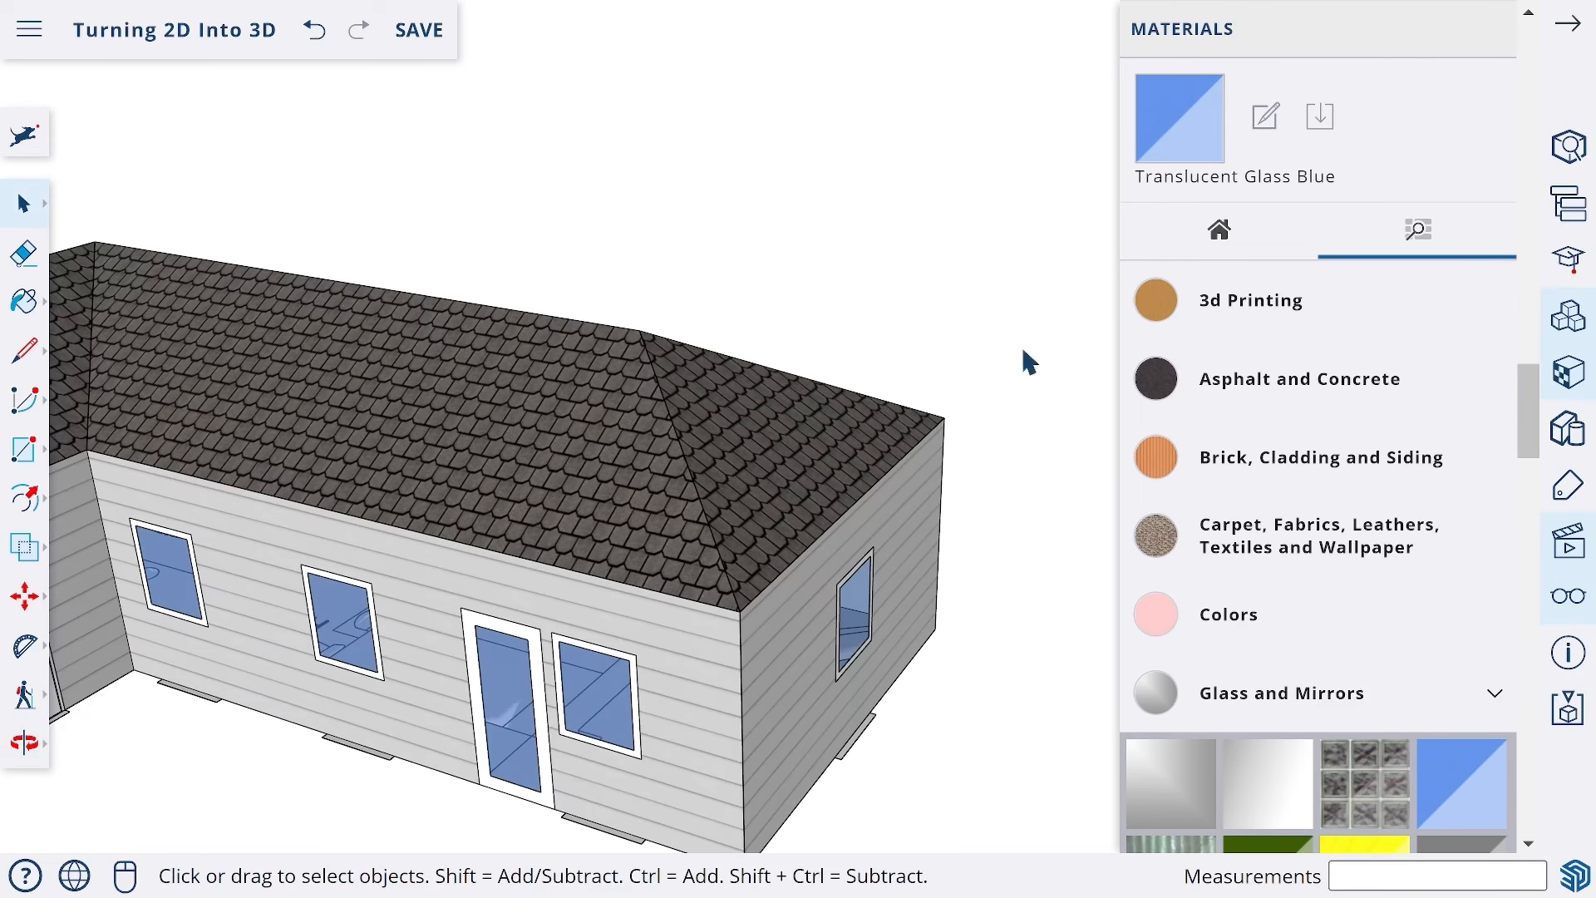
- Move the long wing's ridge endpoint along the red axis into line with the end wall to form a vertical gable
{"action": "left_click", "coordinate": [1569, 30]}
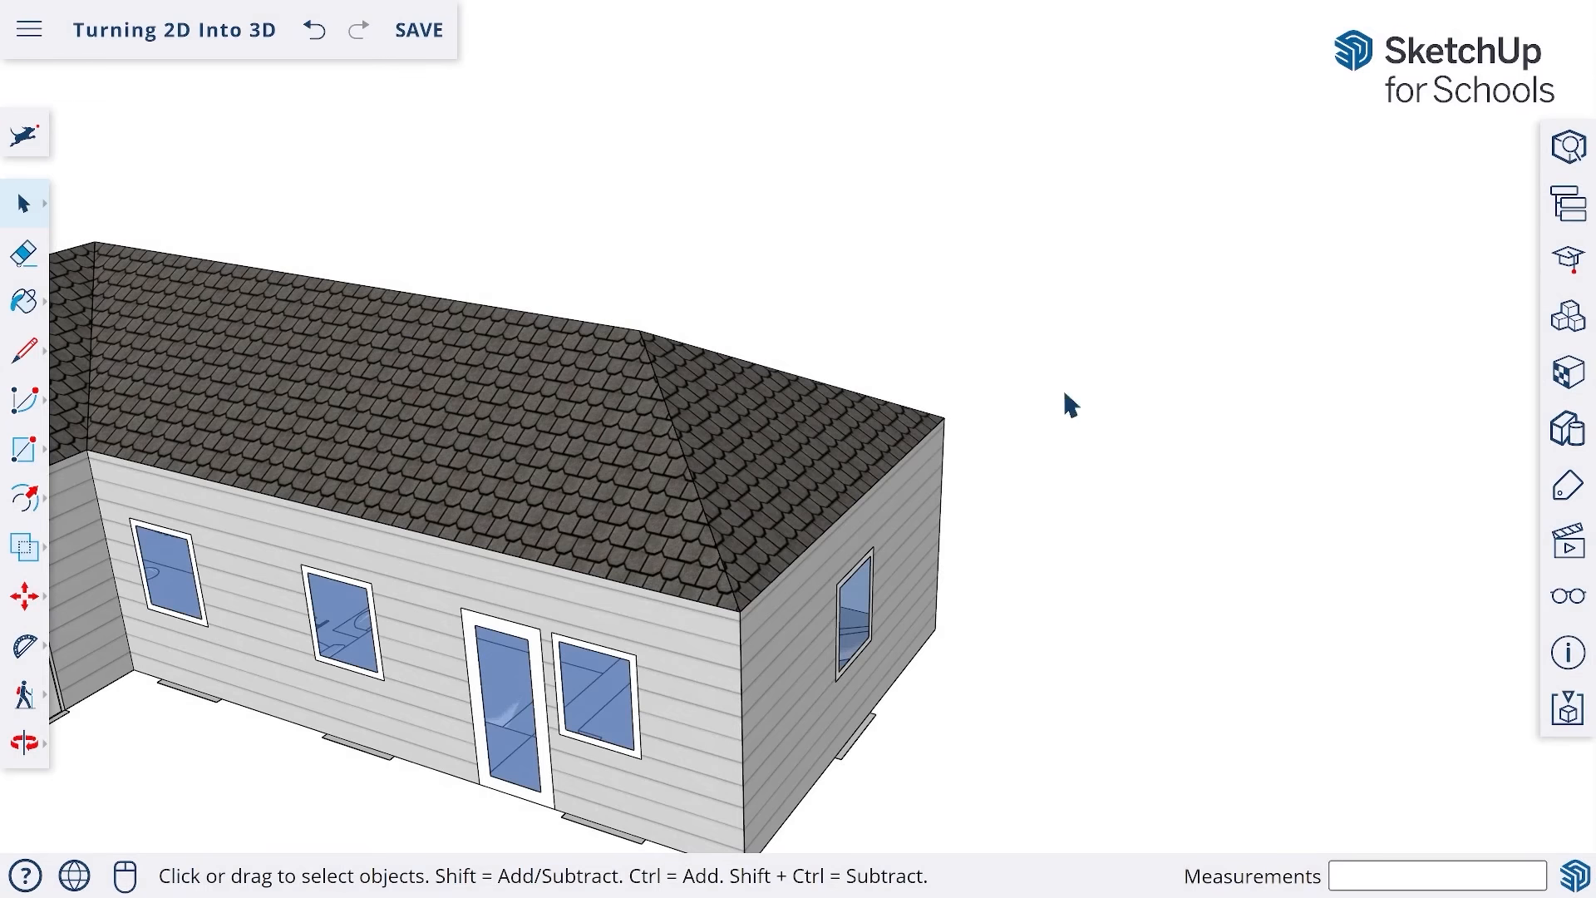
{"action": "middle_click_drag", "start_coordinate": [1062, 403], "coordinate": [655, 521]}
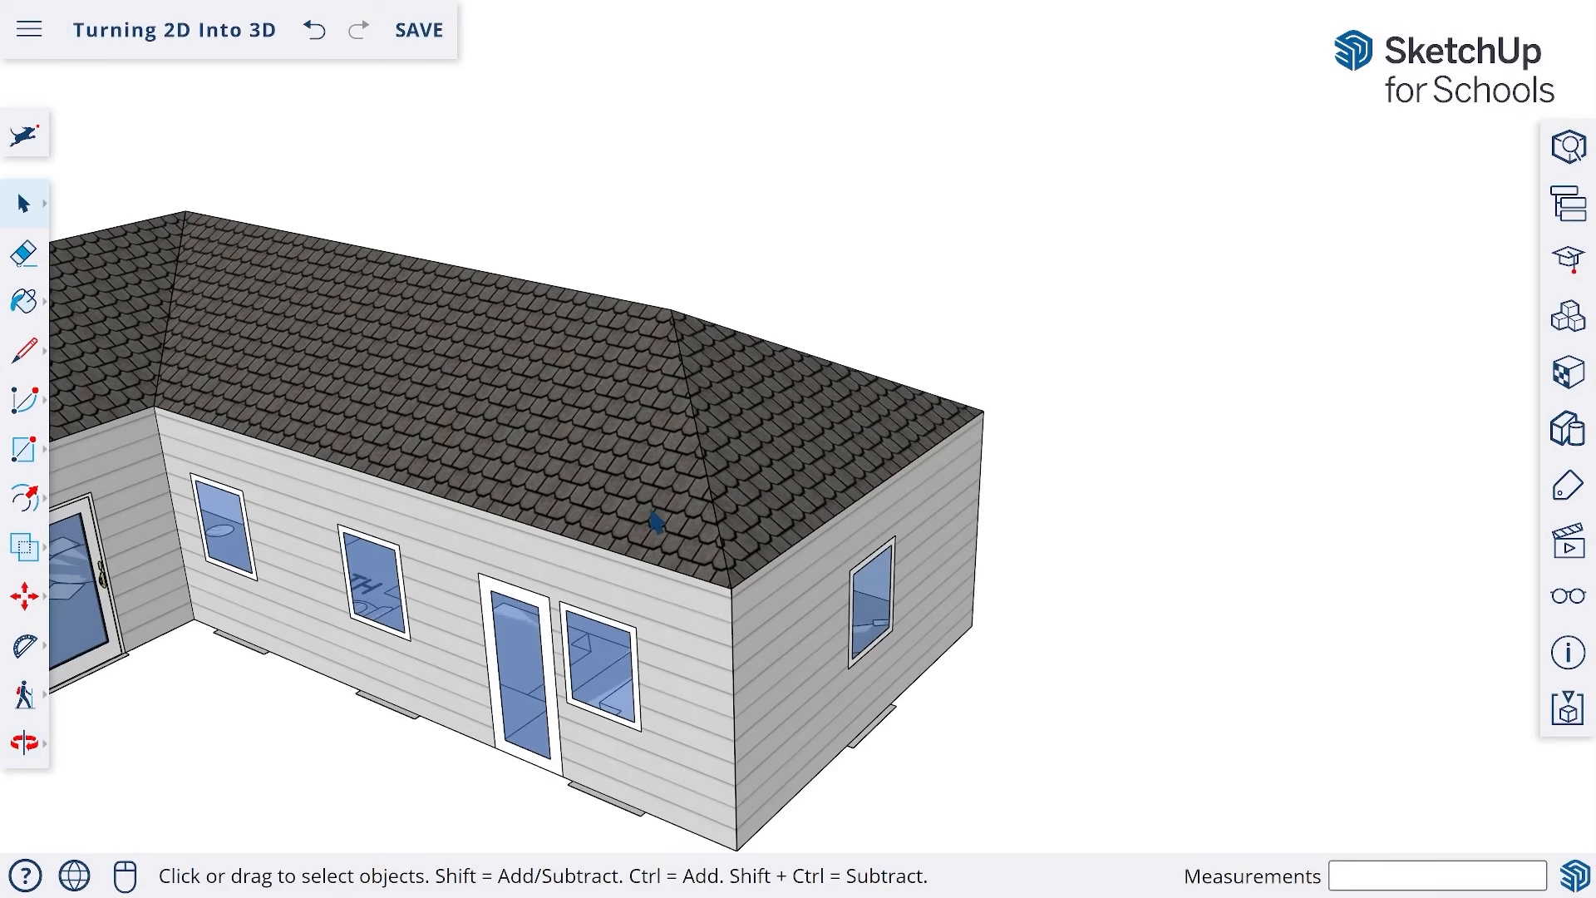
{"action": "scroll", "coordinate": [655, 521], "scroll_direction": "up", "scroll_amount": 3}
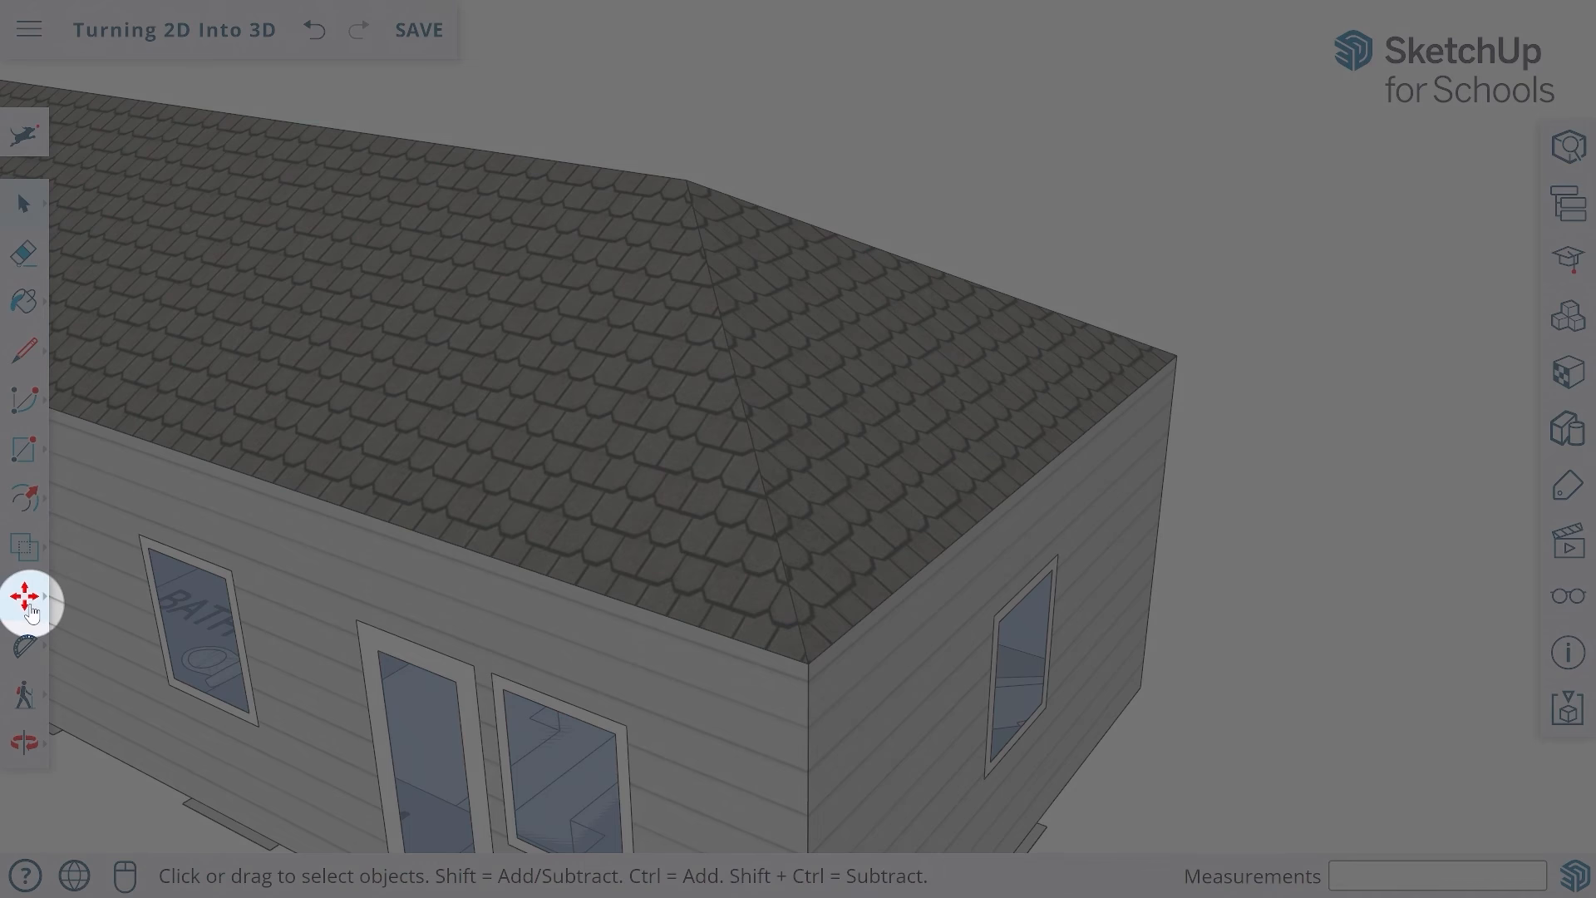
{"action": "left_click", "coordinate": [27, 600]}
{"action": "left_click", "coordinate": [91, 534]}
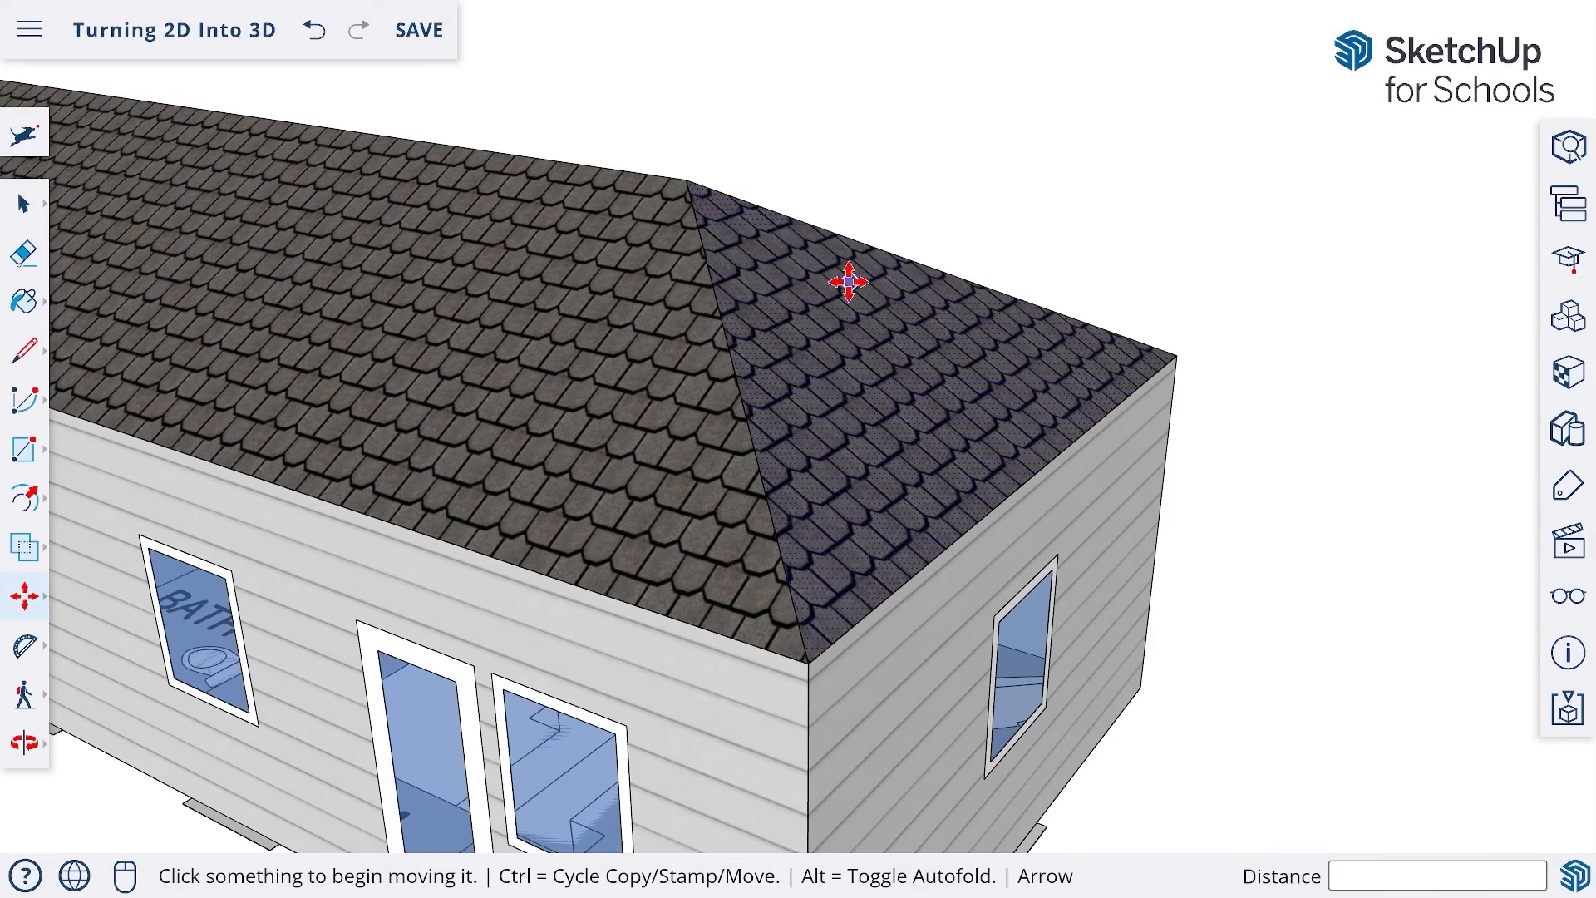
{"action": "left_click", "coordinate": [688, 179]}
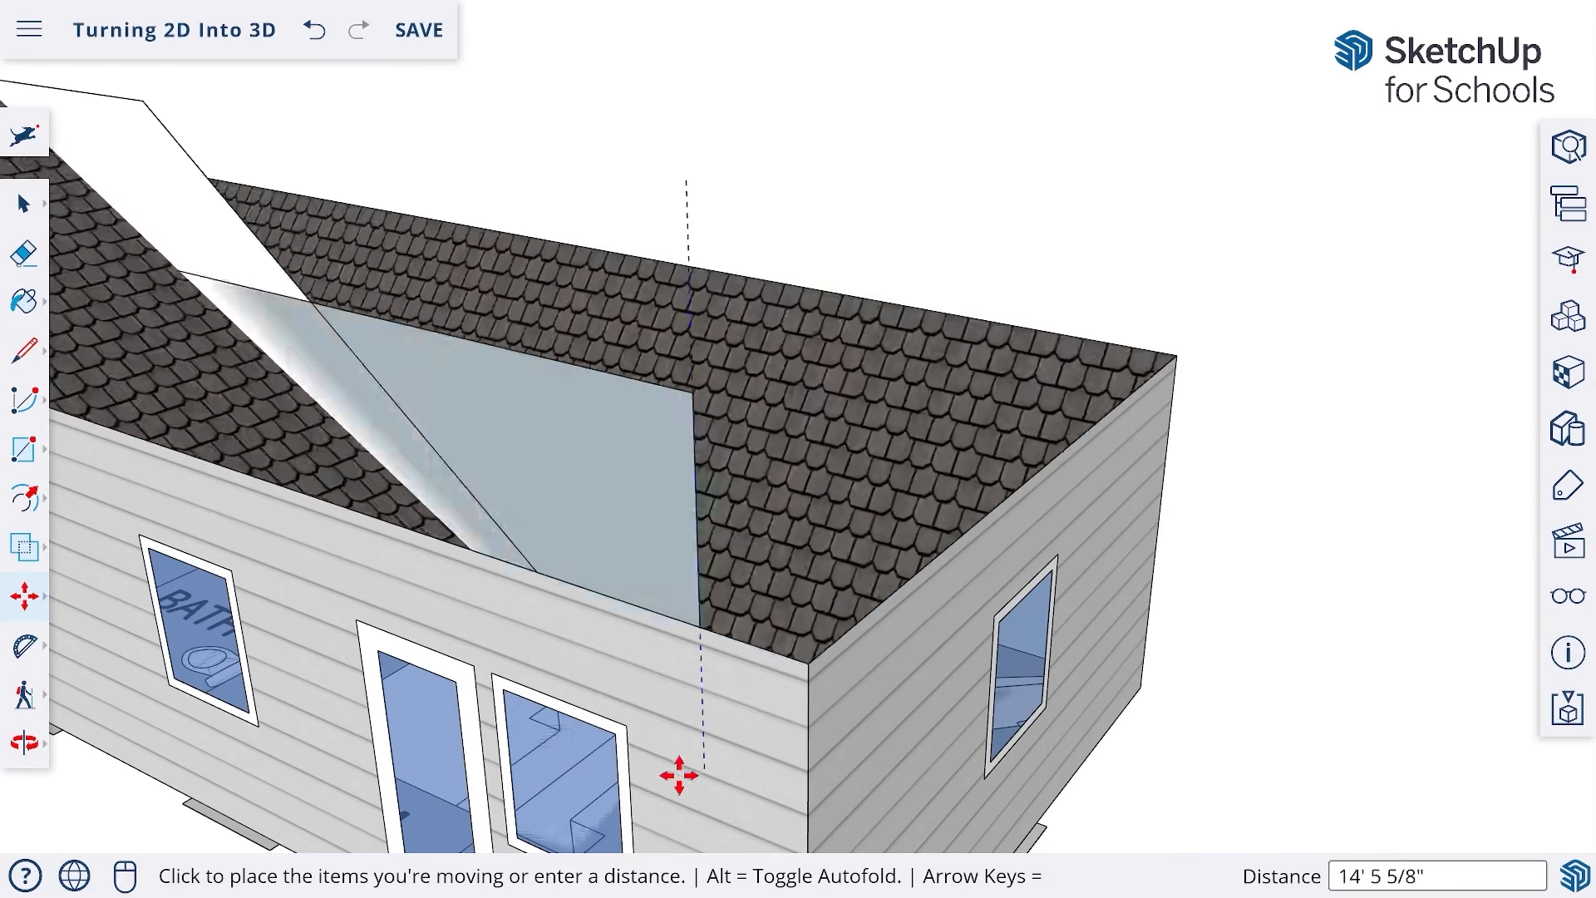
{"action": "scroll", "coordinate": [488, 478], "scroll_direction": "down", "scroll_amount": 5}
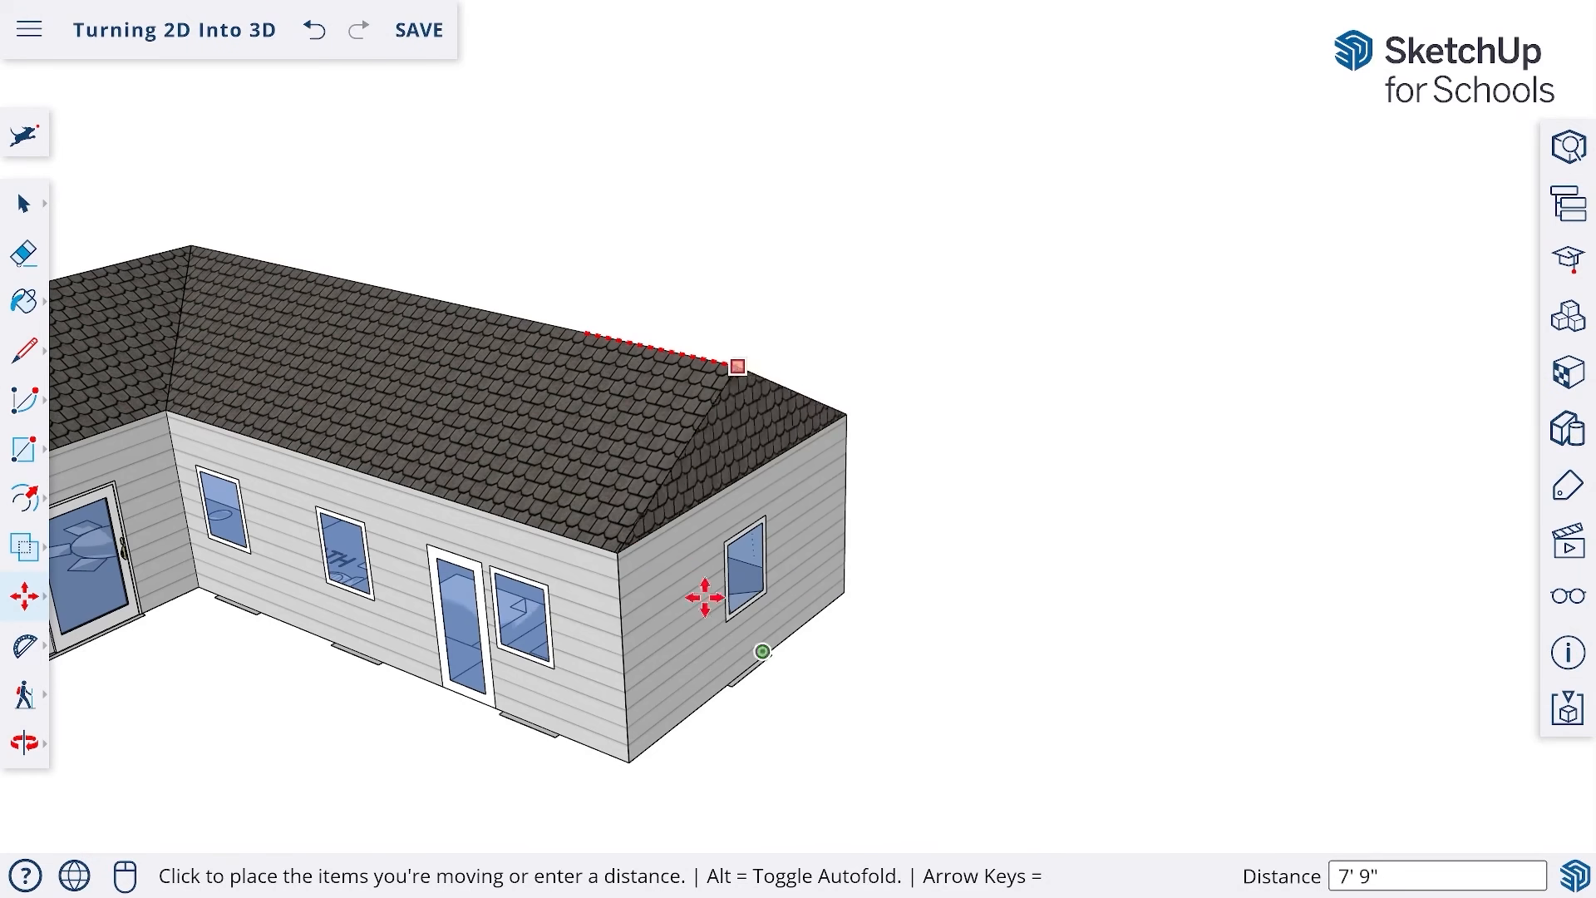
{"action": "left_click", "coordinate": [615, 549]}
{"action": "key", "text": "ctrl+s"}
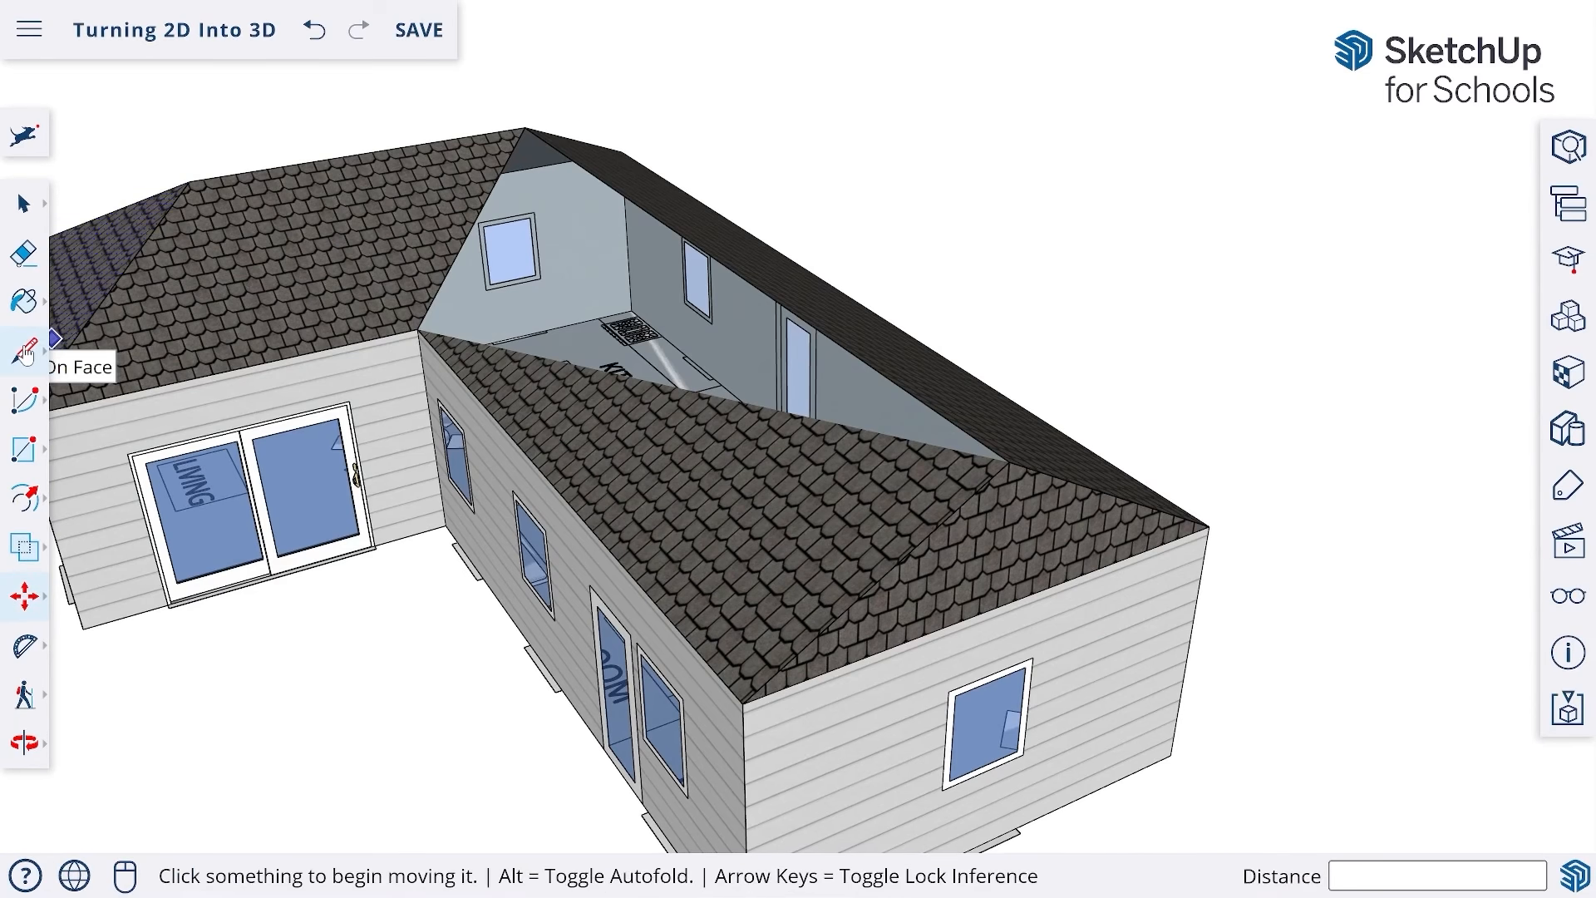
- Draw a line along the long wing's ridge from the roof peak to the gable end to close the open slope
{"action": "left_click", "coordinate": [25, 355]}
{"action": "left_click", "coordinate": [525, 127]}
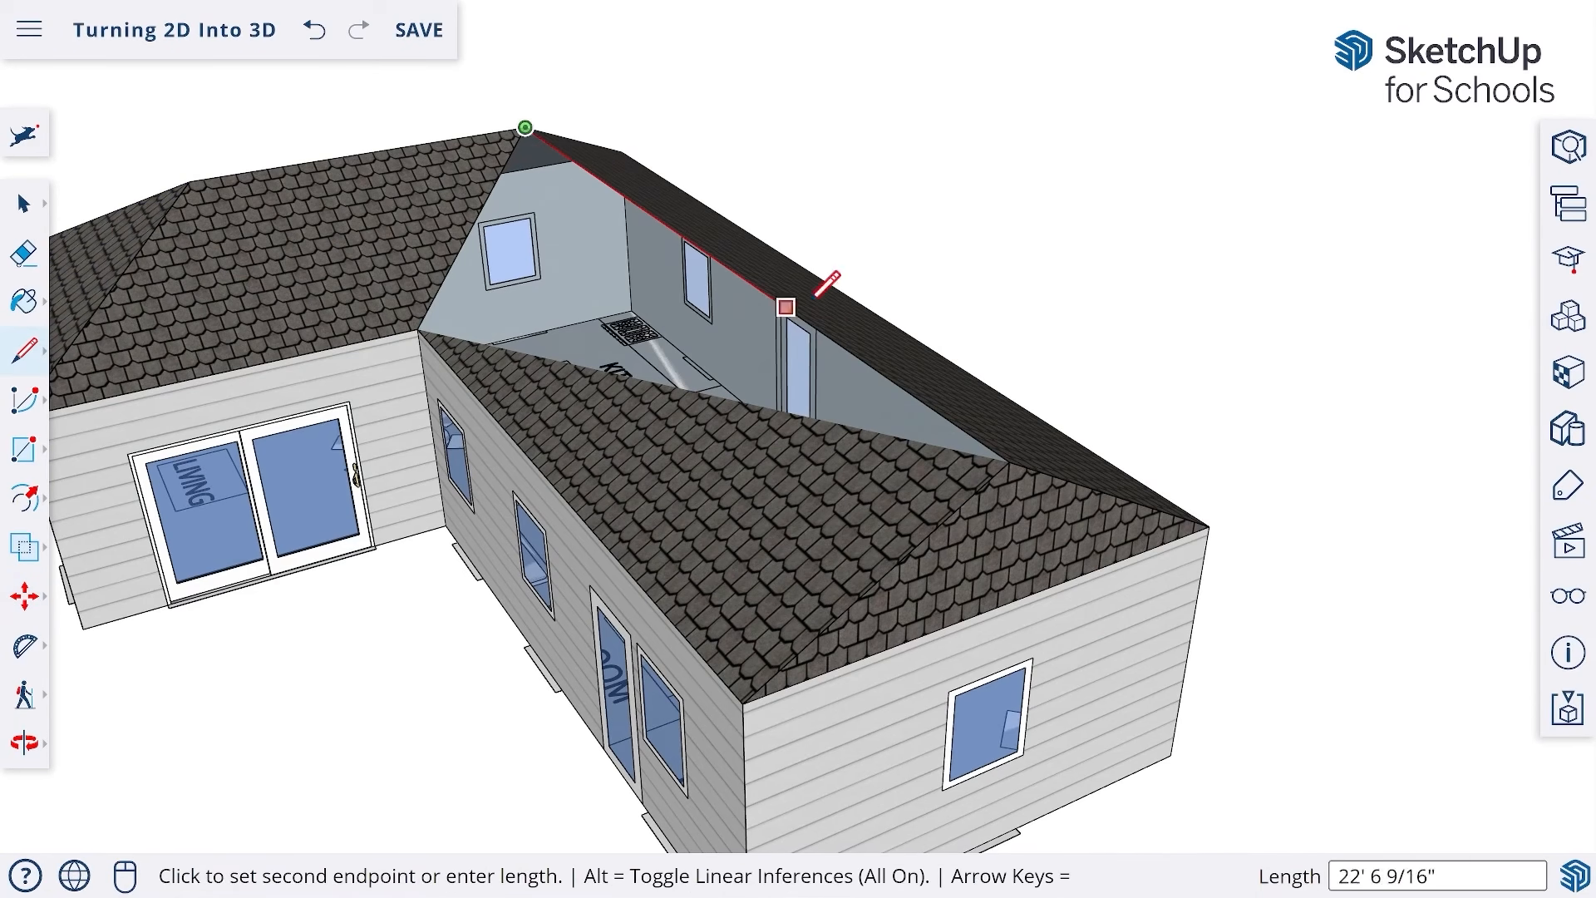
{"action": "left_click", "coordinate": [1012, 458]}
{"action": "middle_click_drag", "start_coordinate": [1012, 457], "coordinate": [989, 304]}
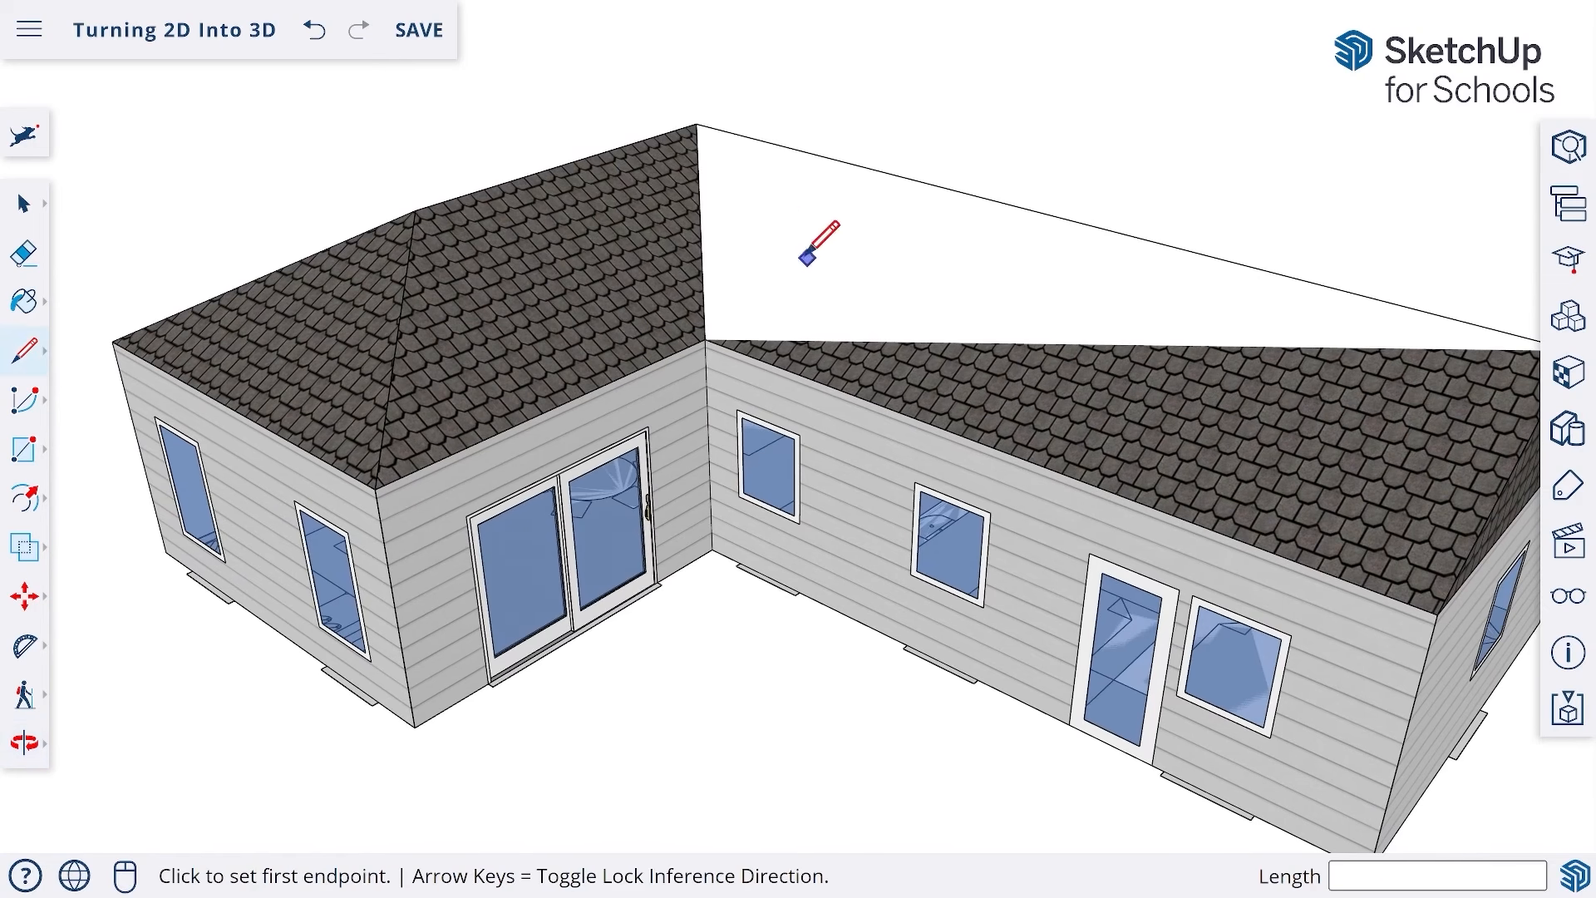
- Move the short wing's ridge endpoint along the green axis into line with its end wall to form a gable
{"action": "key", "text": "m"}
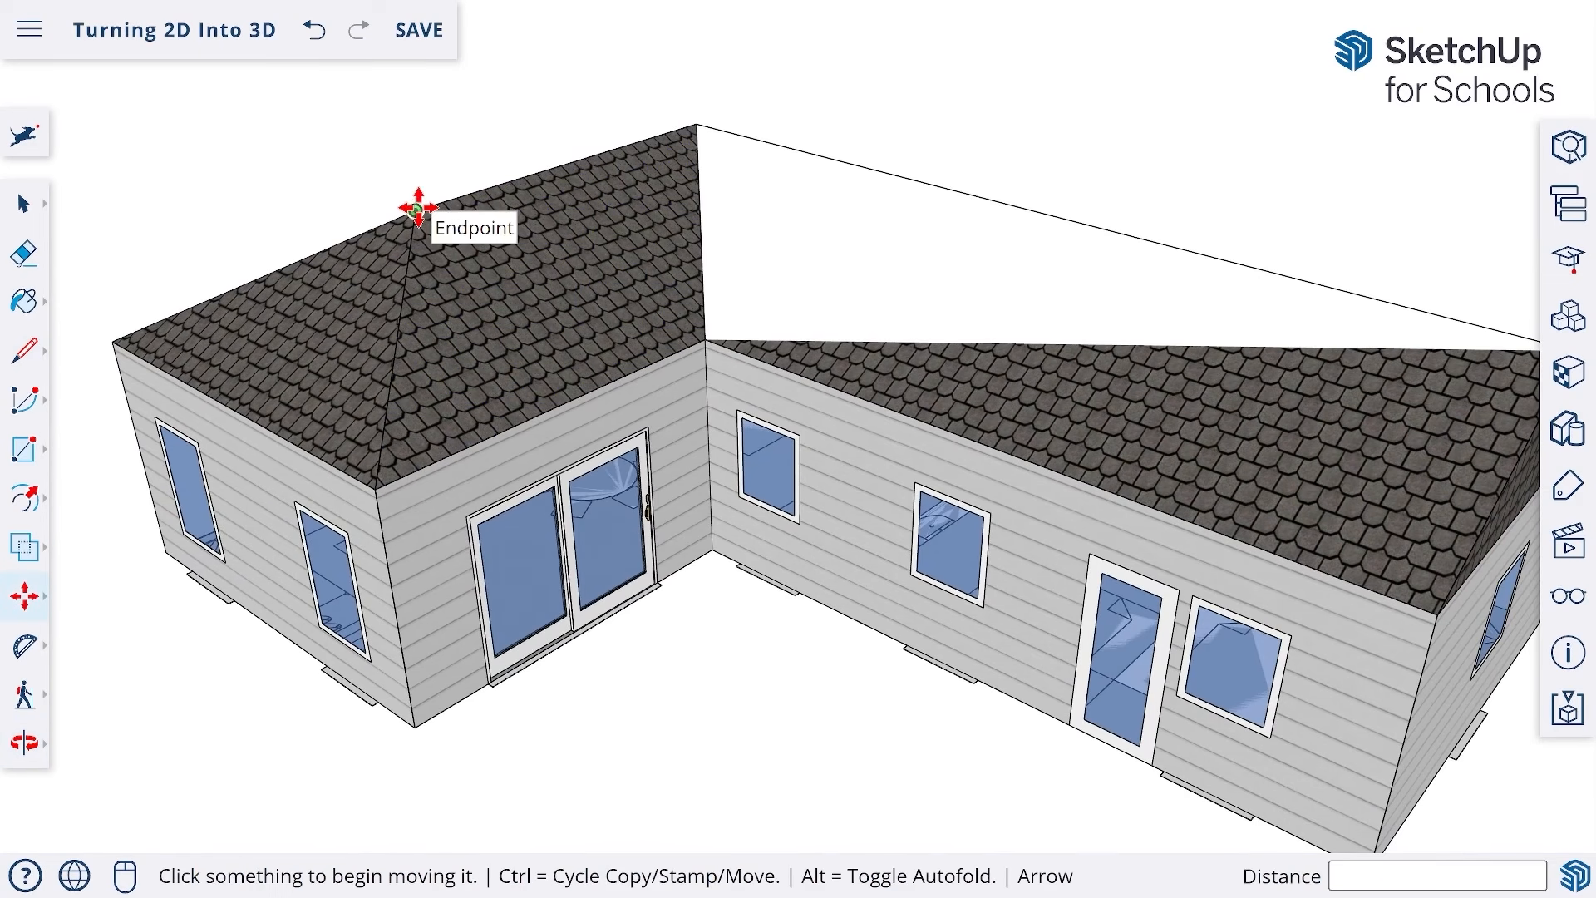
{"action": "left_click", "coordinate": [418, 208]}
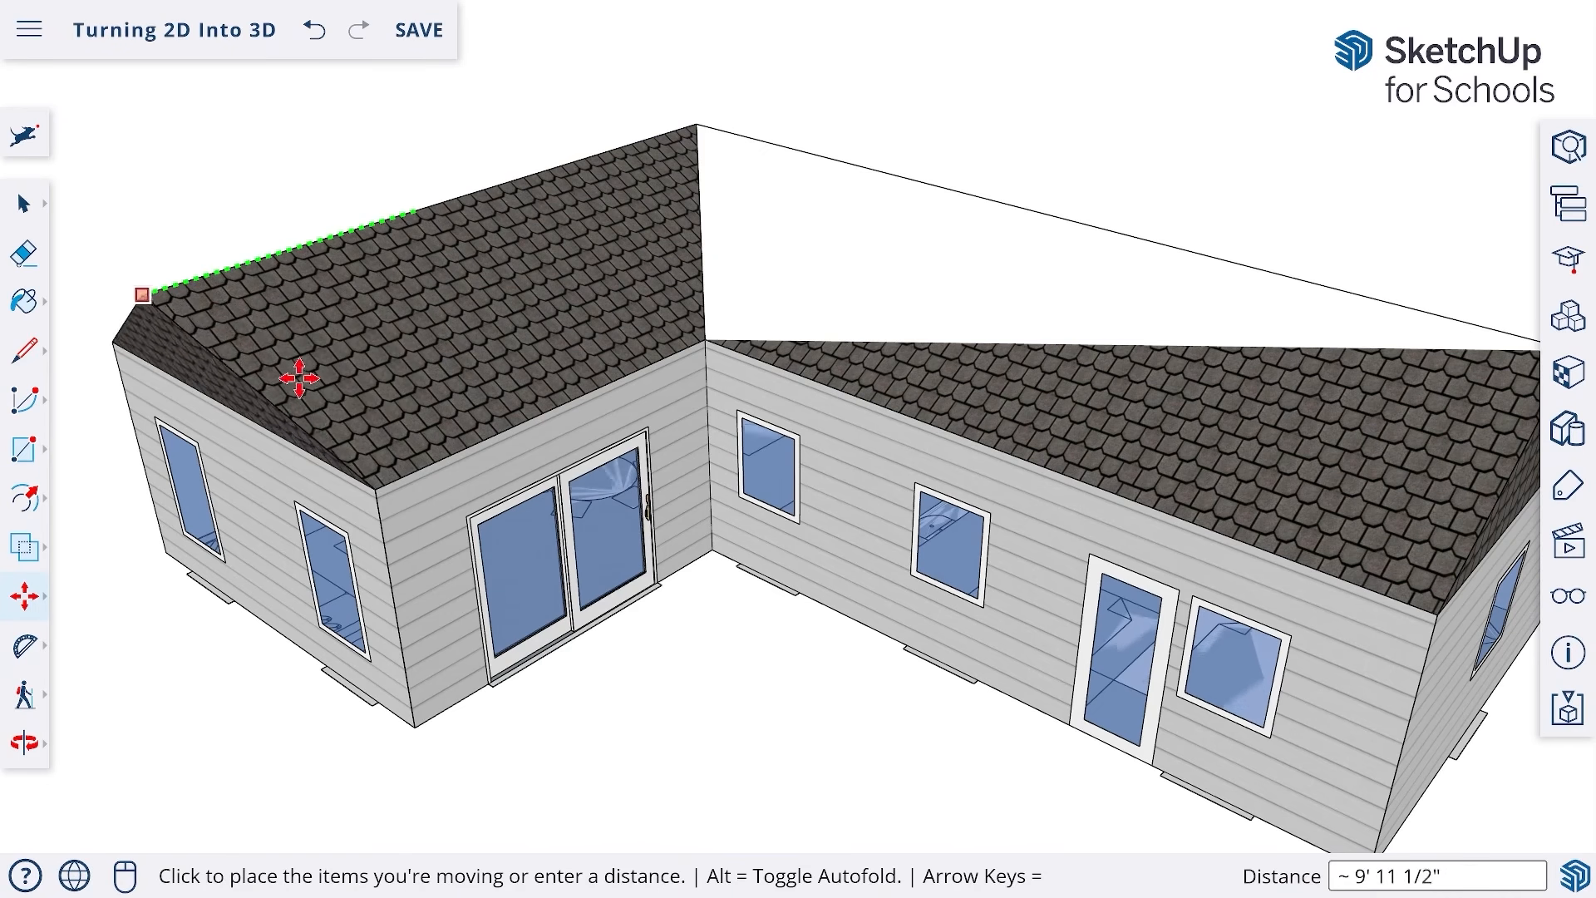
{"action": "left_click", "coordinate": [371, 469]}
{"action": "key", "text": "shift+z"}
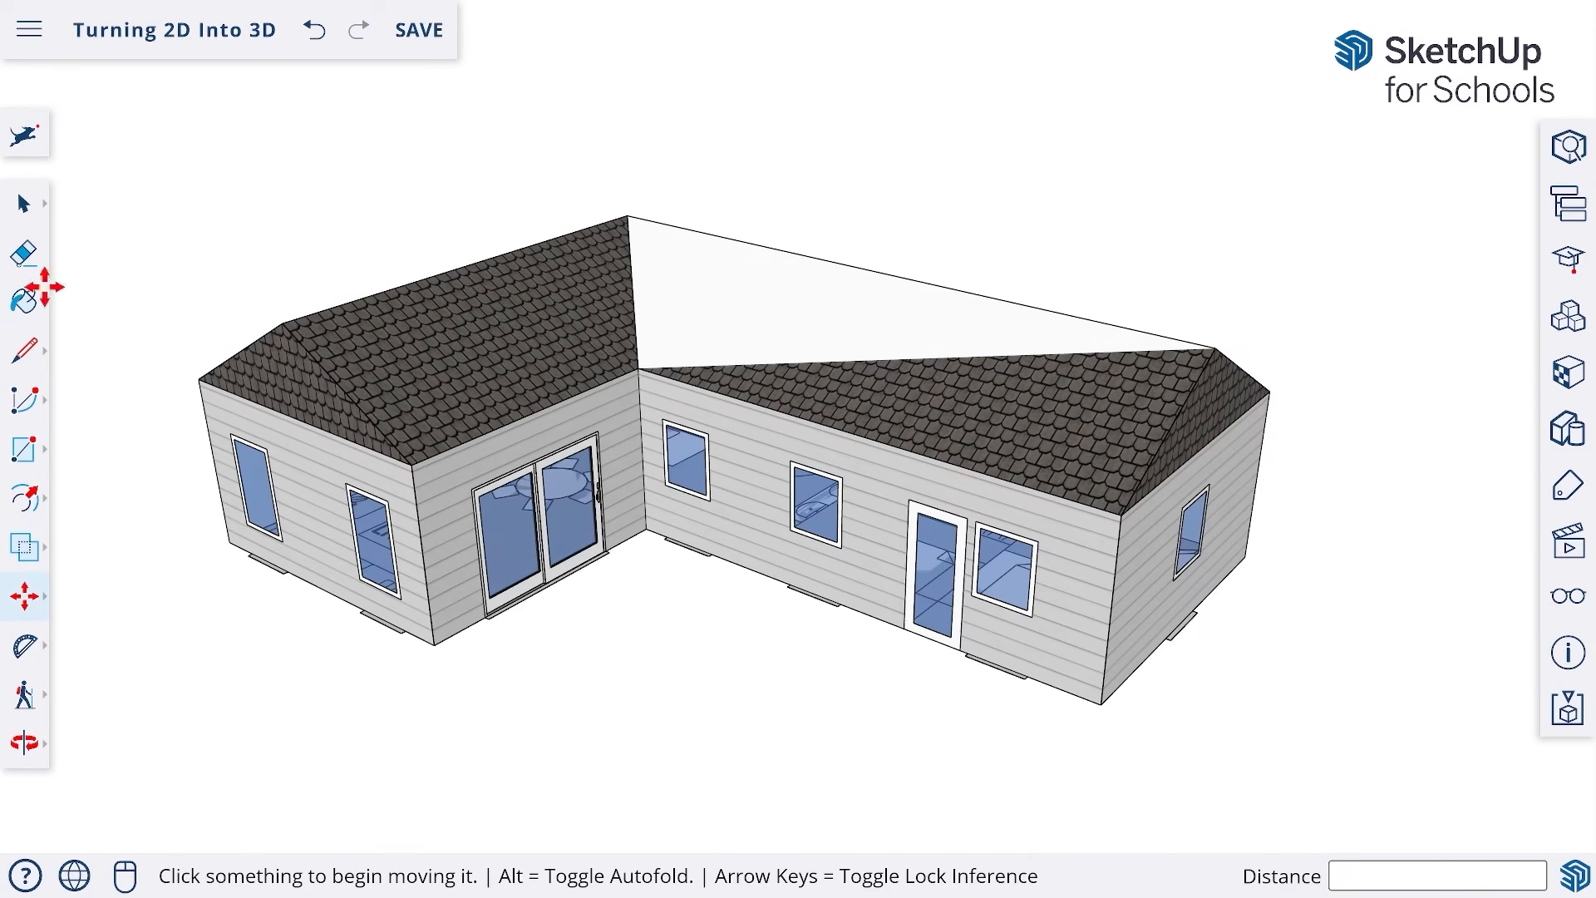
- Paint the unpainted roof slope on the long wing with the dark grey shingle Roofing material
{"action": "left_click", "coordinate": [25, 301]}
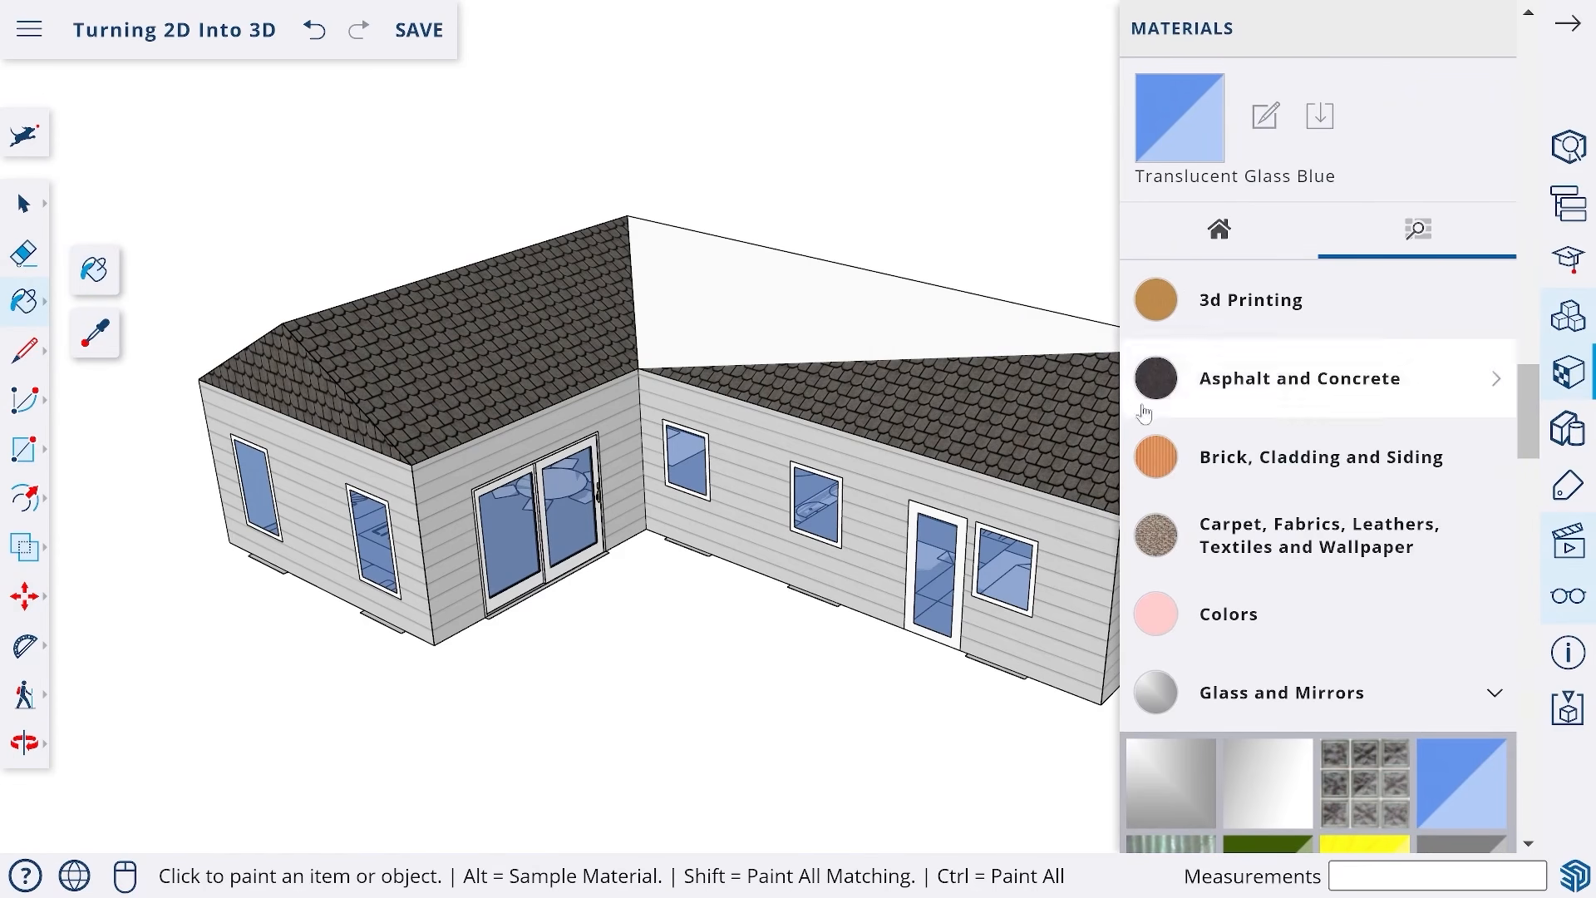
{"action": "scroll", "coordinate": [1226, 482], "scroll_direction": "down", "scroll_amount": 3}
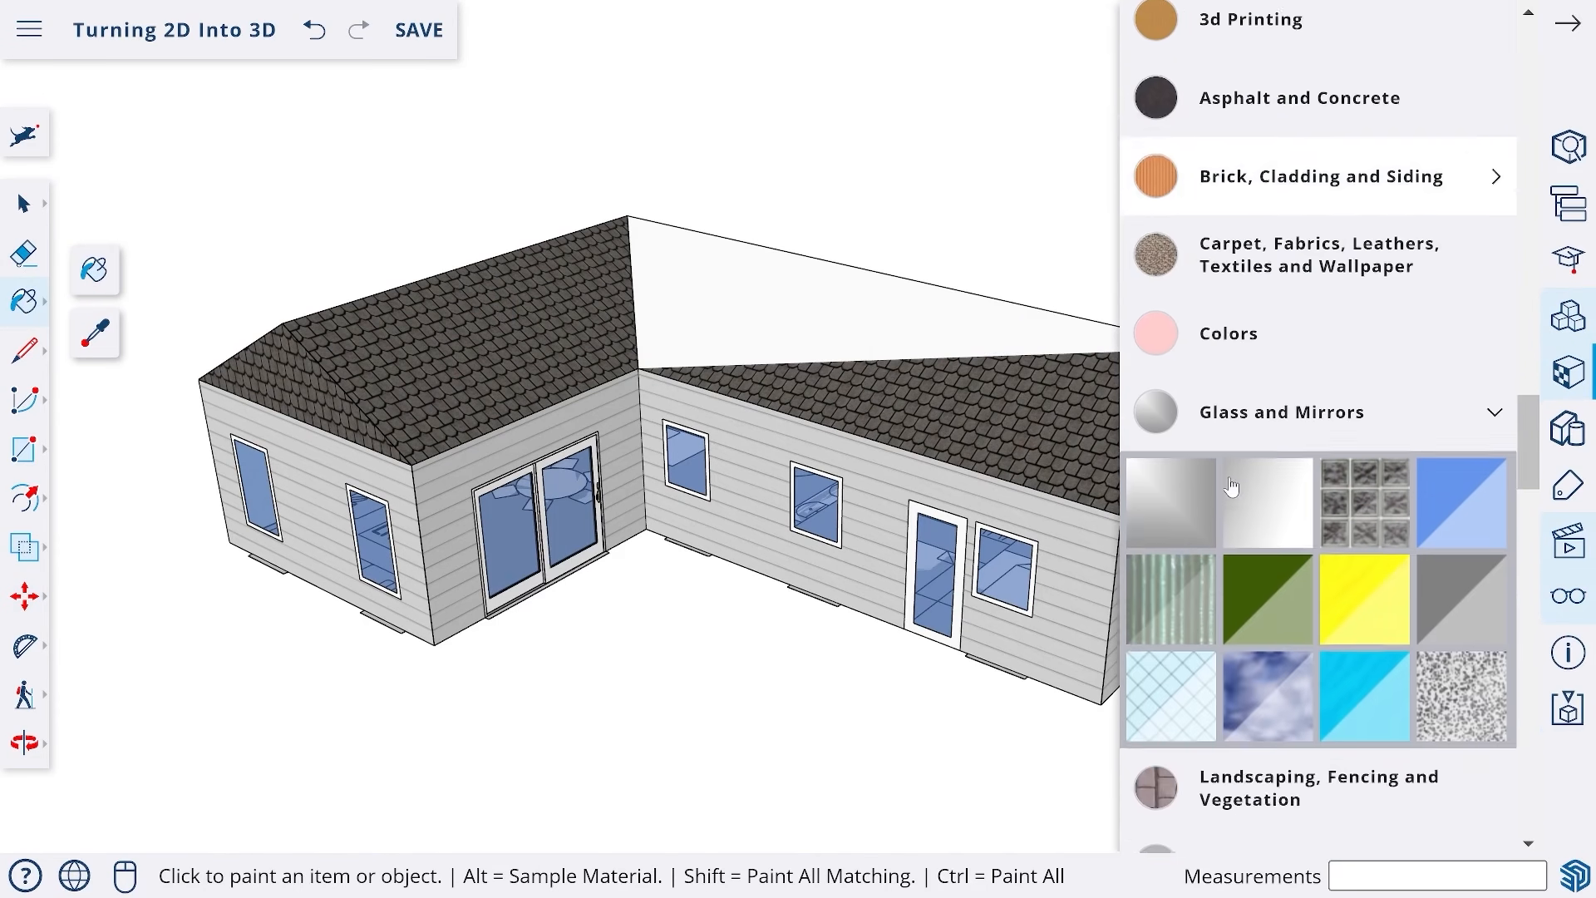
{"action": "scroll", "coordinate": [1231, 486], "scroll_direction": "down", "scroll_amount": 8}
{"action": "left_click", "coordinate": [1182, 517]}
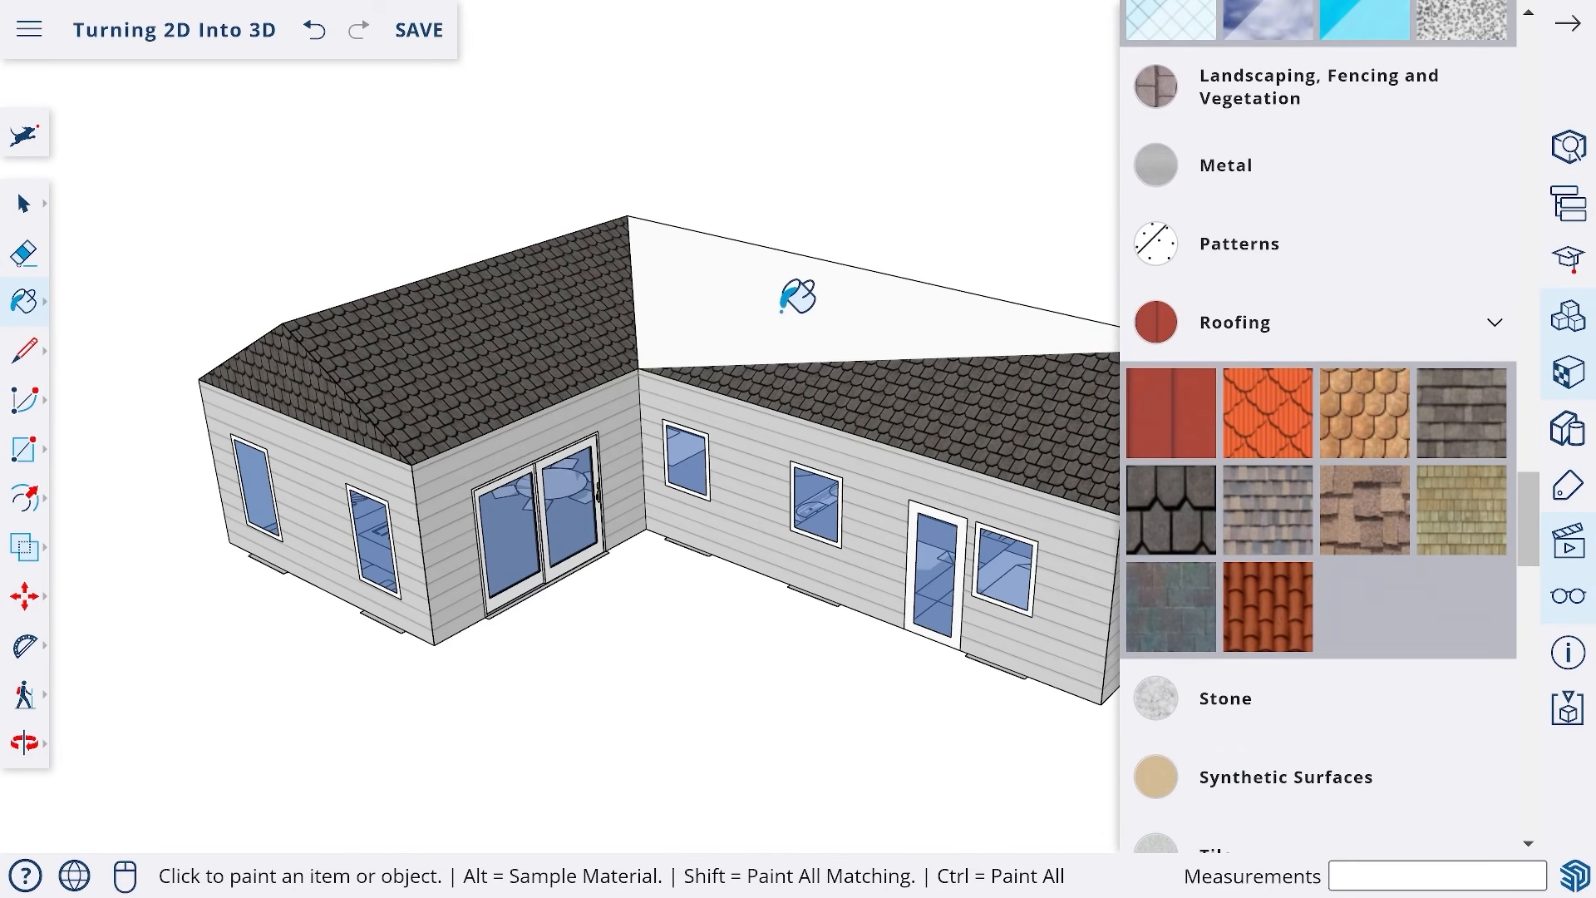
{"action": "left_click", "coordinate": [796, 296]}
- Erase the edges between the gable triangles and the siding walls below them
{"action": "left_click", "coordinate": [24, 254]}
{"action": "left_click", "coordinate": [291, 418]}
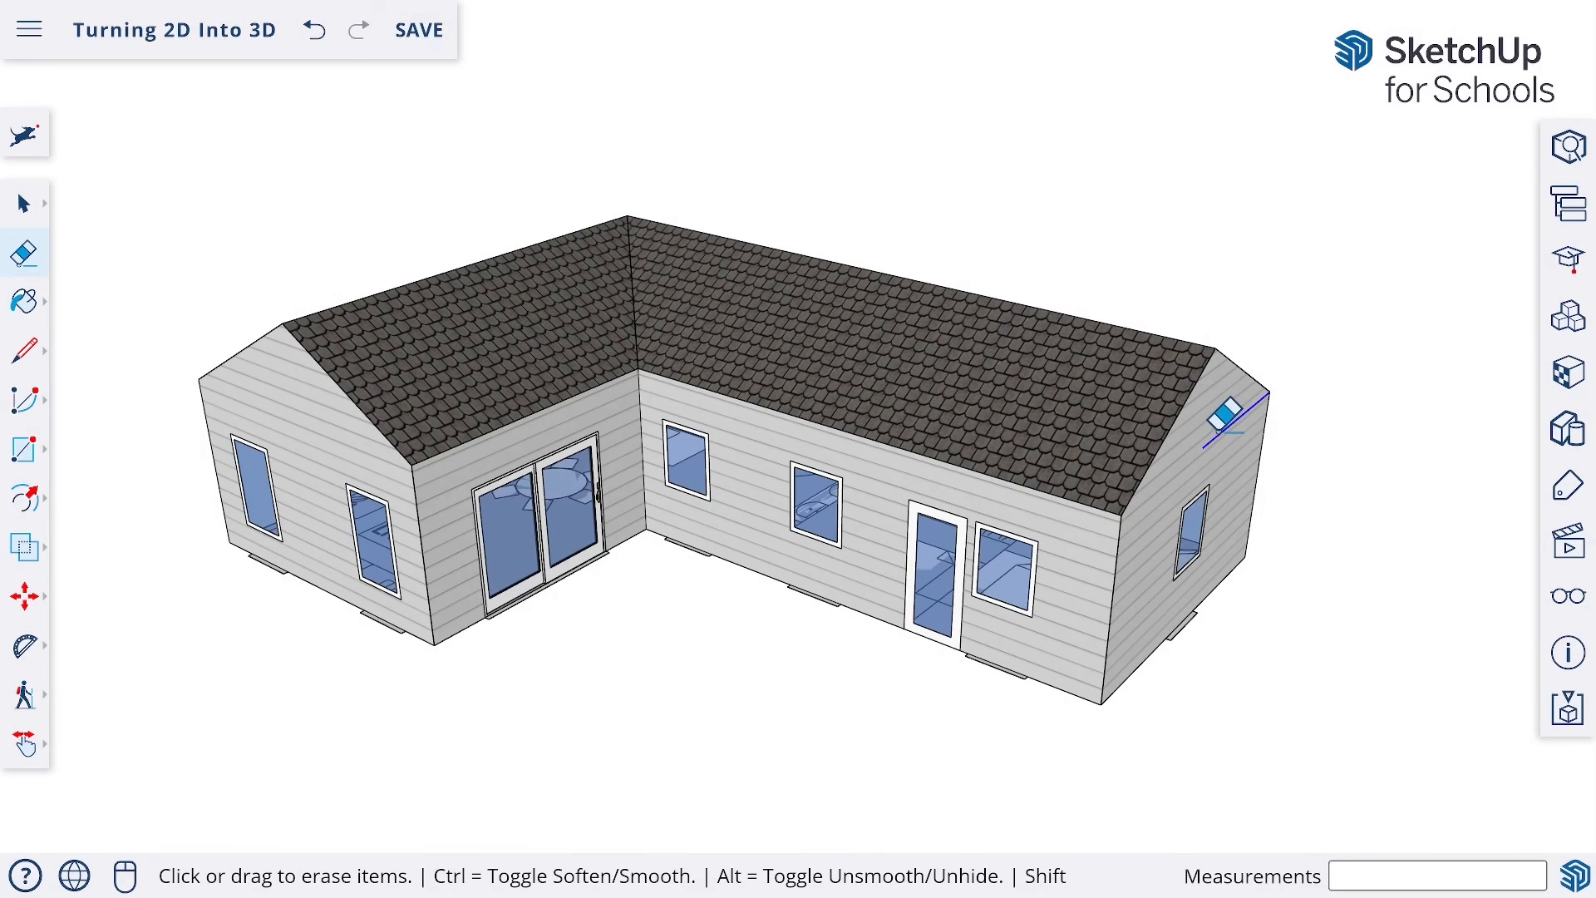
- Erase the remaining edge between the long wing's gable triangle and the end wall below it
{"action": "left_click", "coordinate": [1216, 429]}
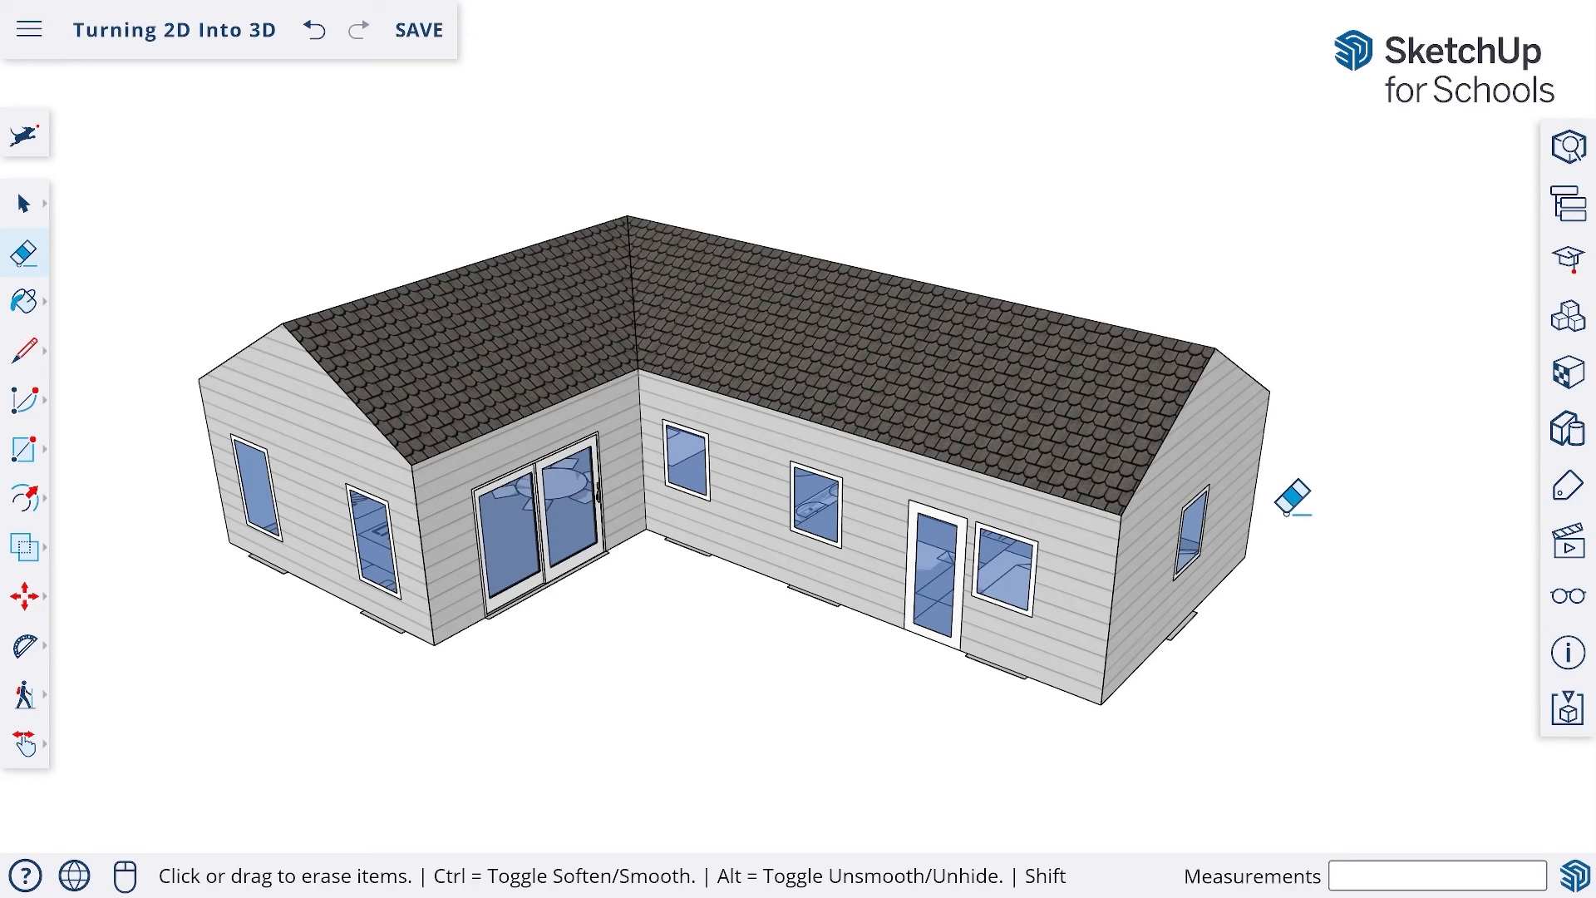
- Select the Cladding Siding White material from those used in the model and open it for editing
{"action": "left_click", "coordinate": [1558, 393]}
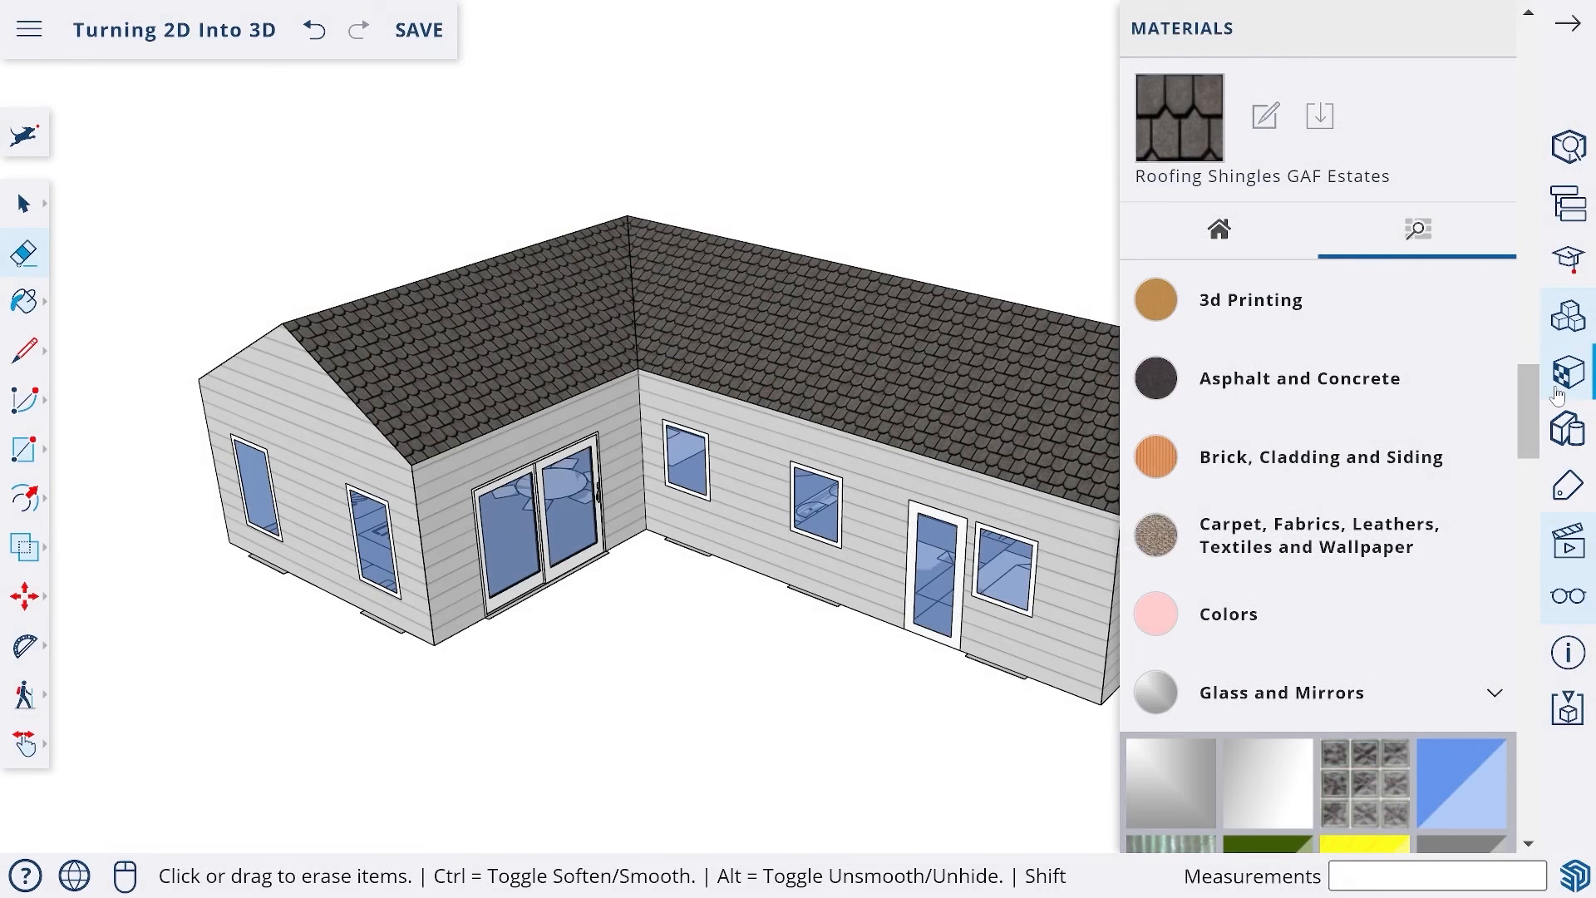
{"action": "left_click", "coordinate": [1220, 231]}
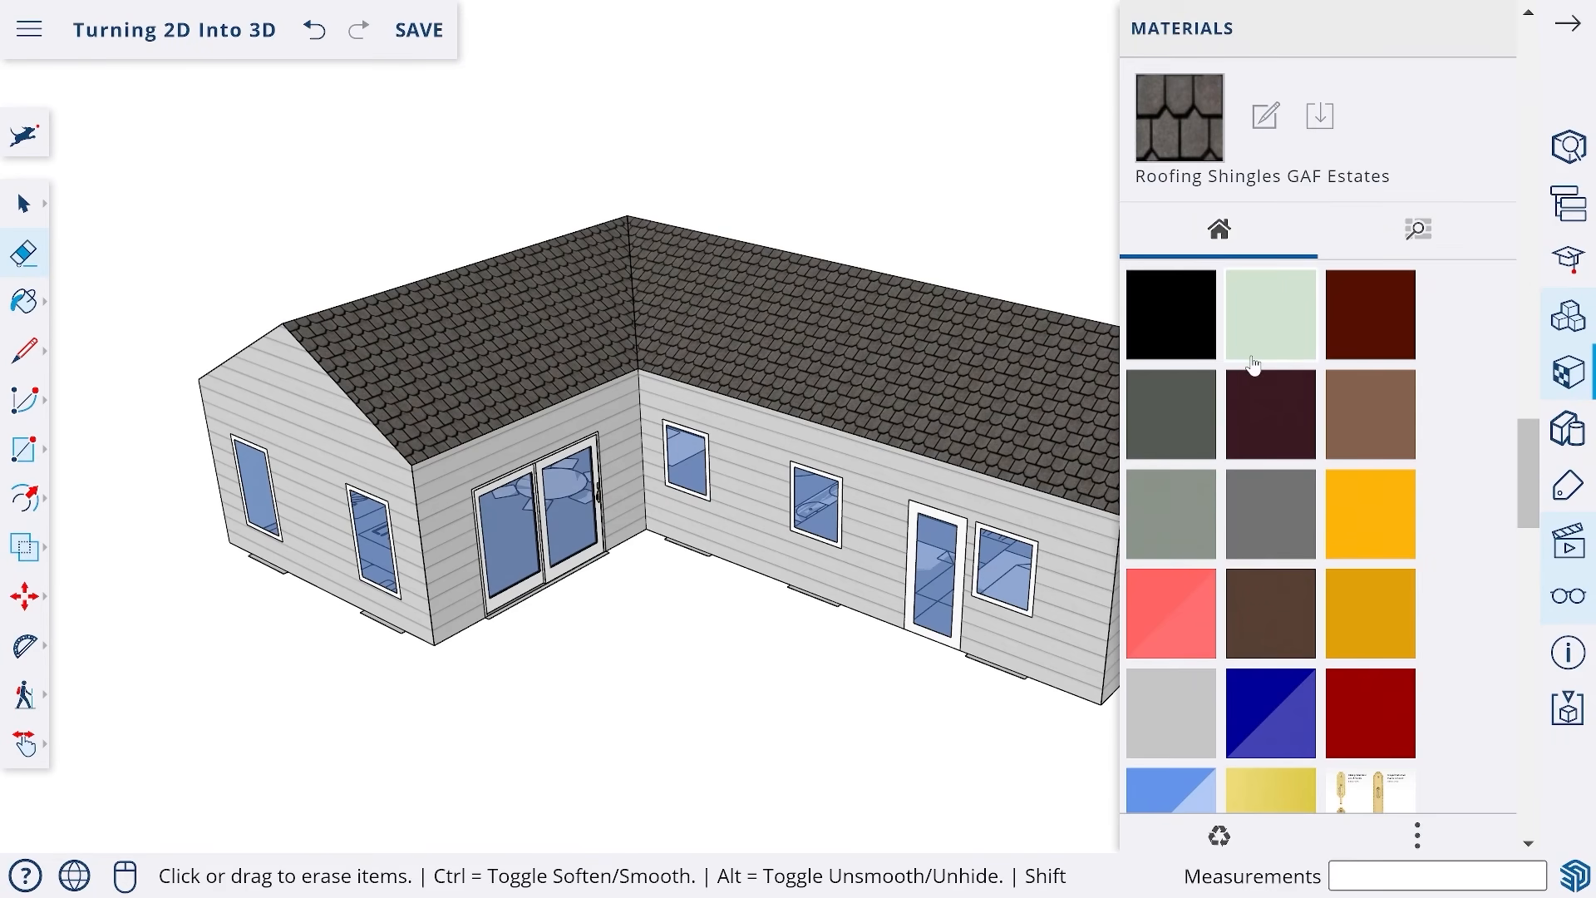
{"action": "scroll", "coordinate": [1254, 366], "scroll_direction": "down", "scroll_amount": 5}
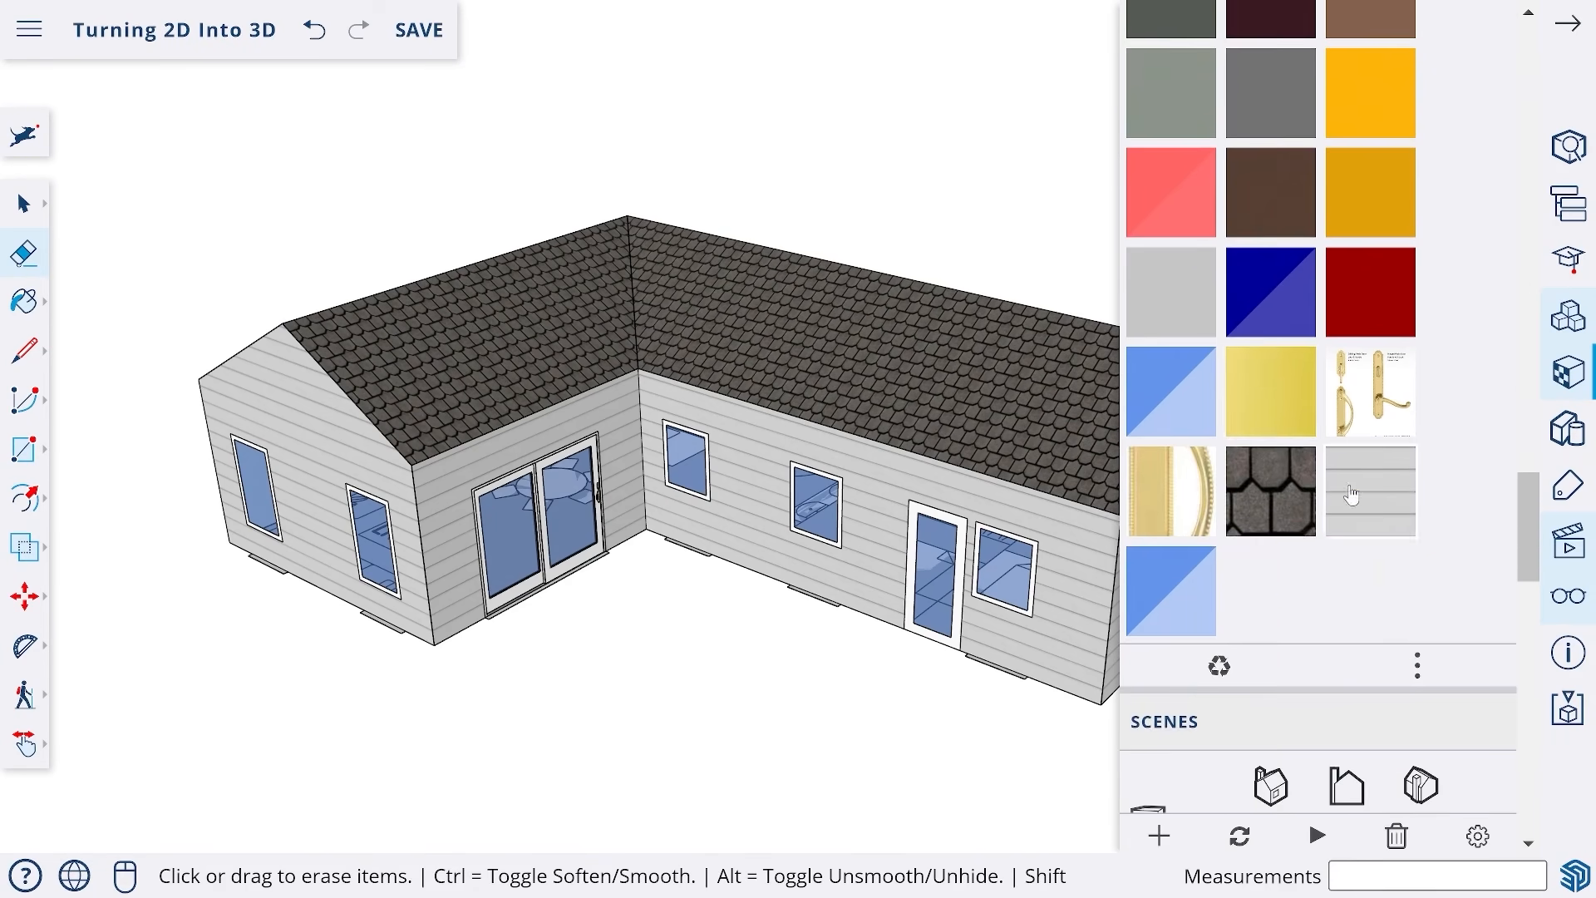
{"action": "left_click", "coordinate": [1375, 509]}
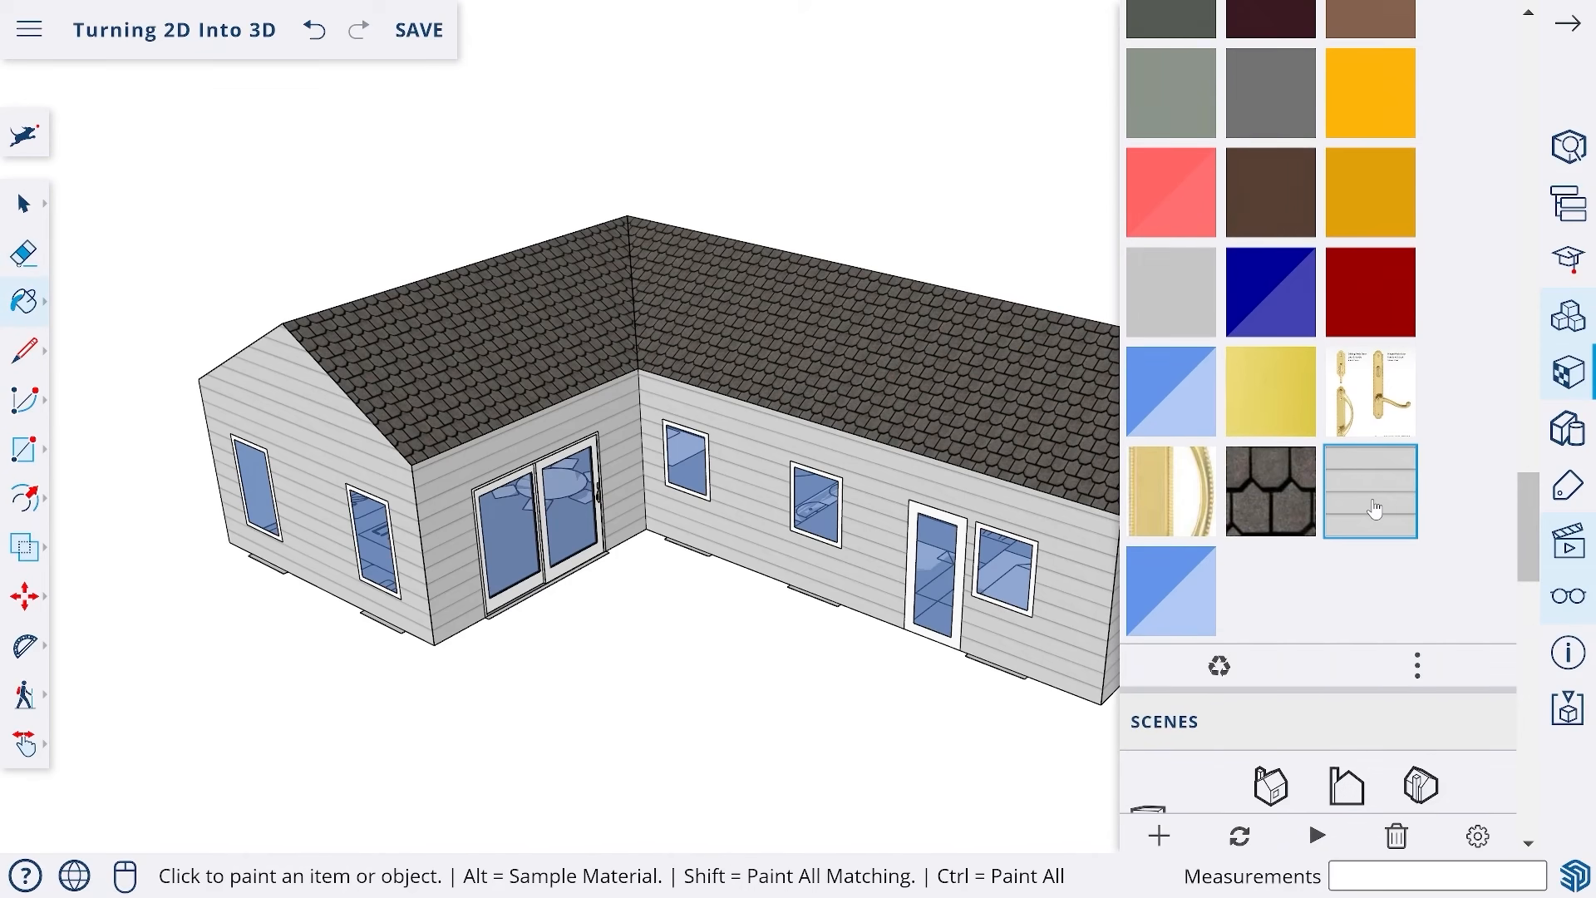
{"action": "scroll", "coordinate": [1375, 509], "scroll_direction": "up", "scroll_amount": 9}
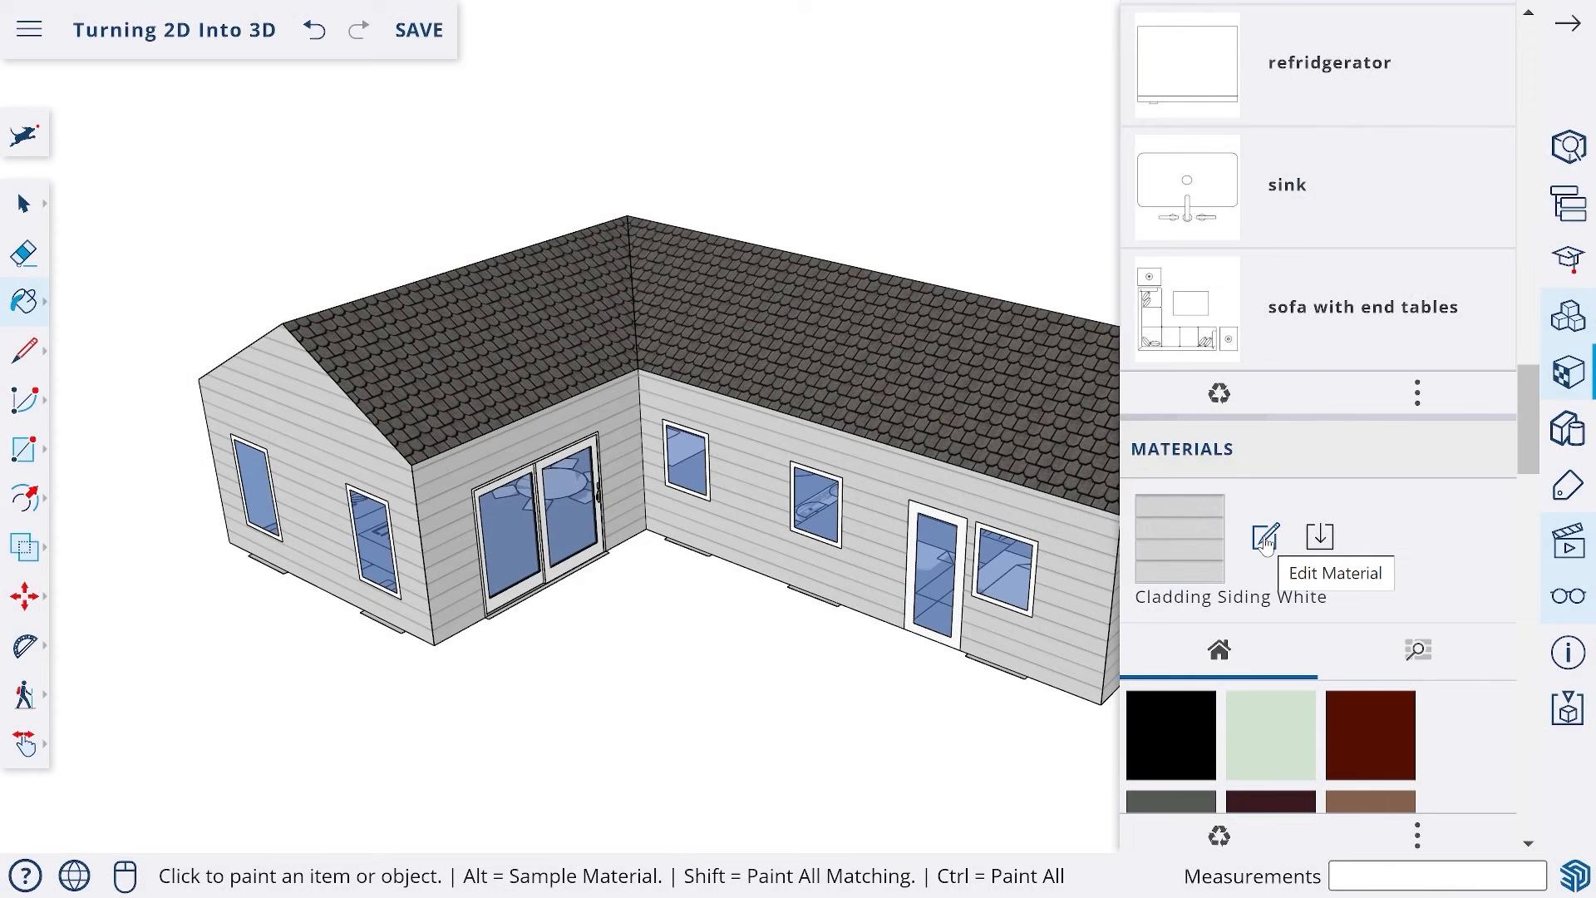
{"action": "left_click", "coordinate": [1266, 538]}
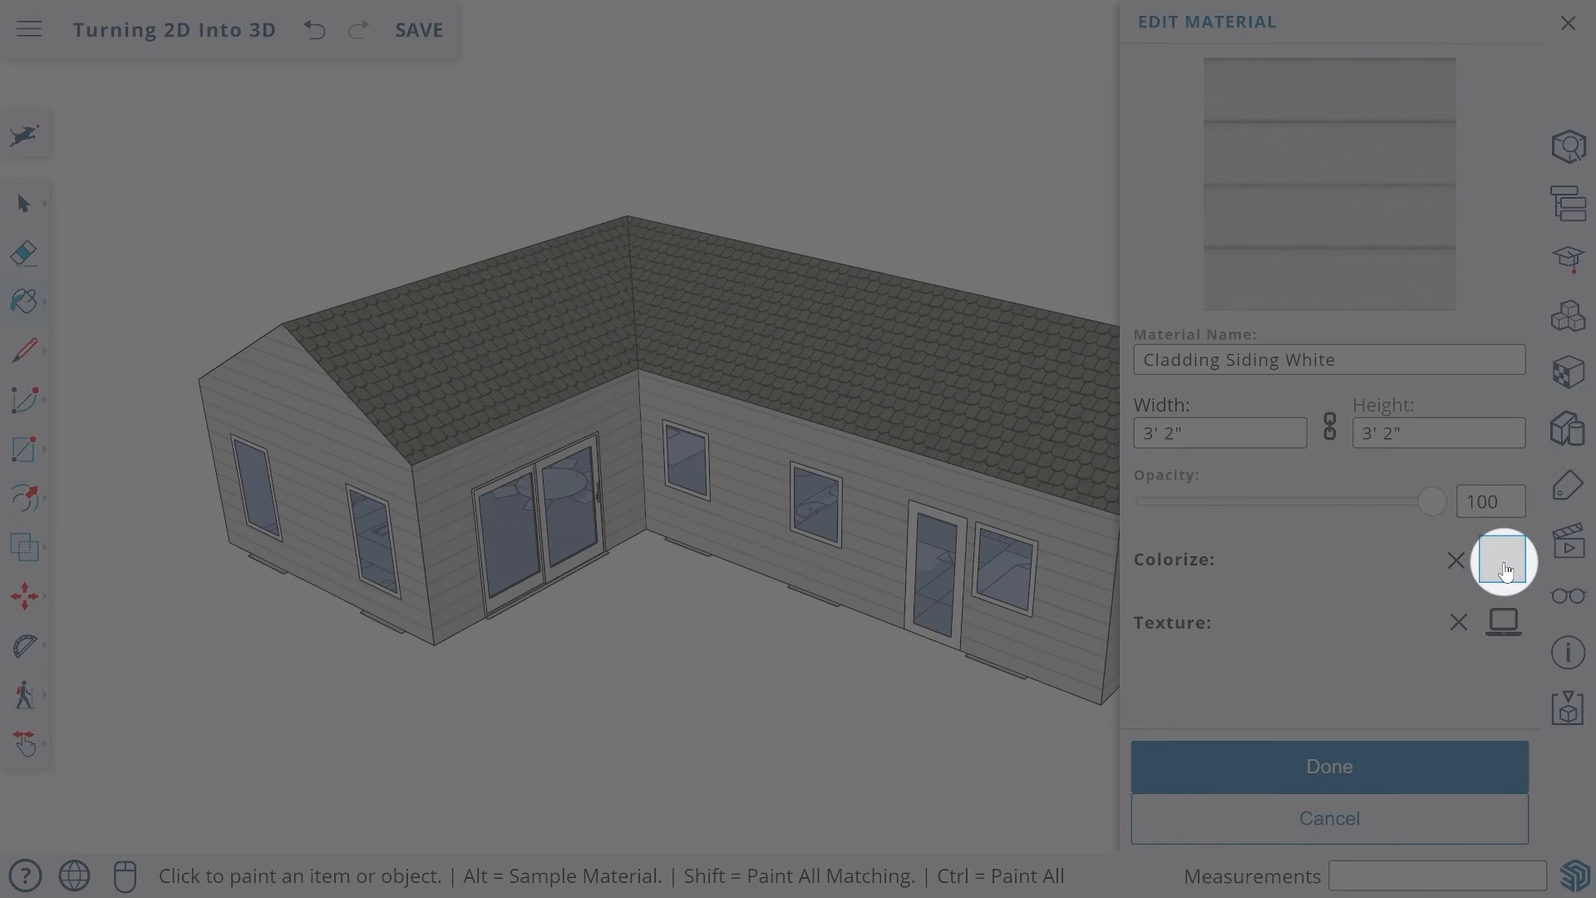
- Colorize the Cladding Siding White material with the blue #2C85A3 and apply the edit
{"action": "left_click", "coordinate": [1504, 565]}
{"action": "scroll", "coordinate": [1509, 570], "scroll_direction": "down", "scroll_amount": 3}
{"action": "left_click_drag", "start_coordinate": [1234, 536], "coordinate": [1351, 540]}
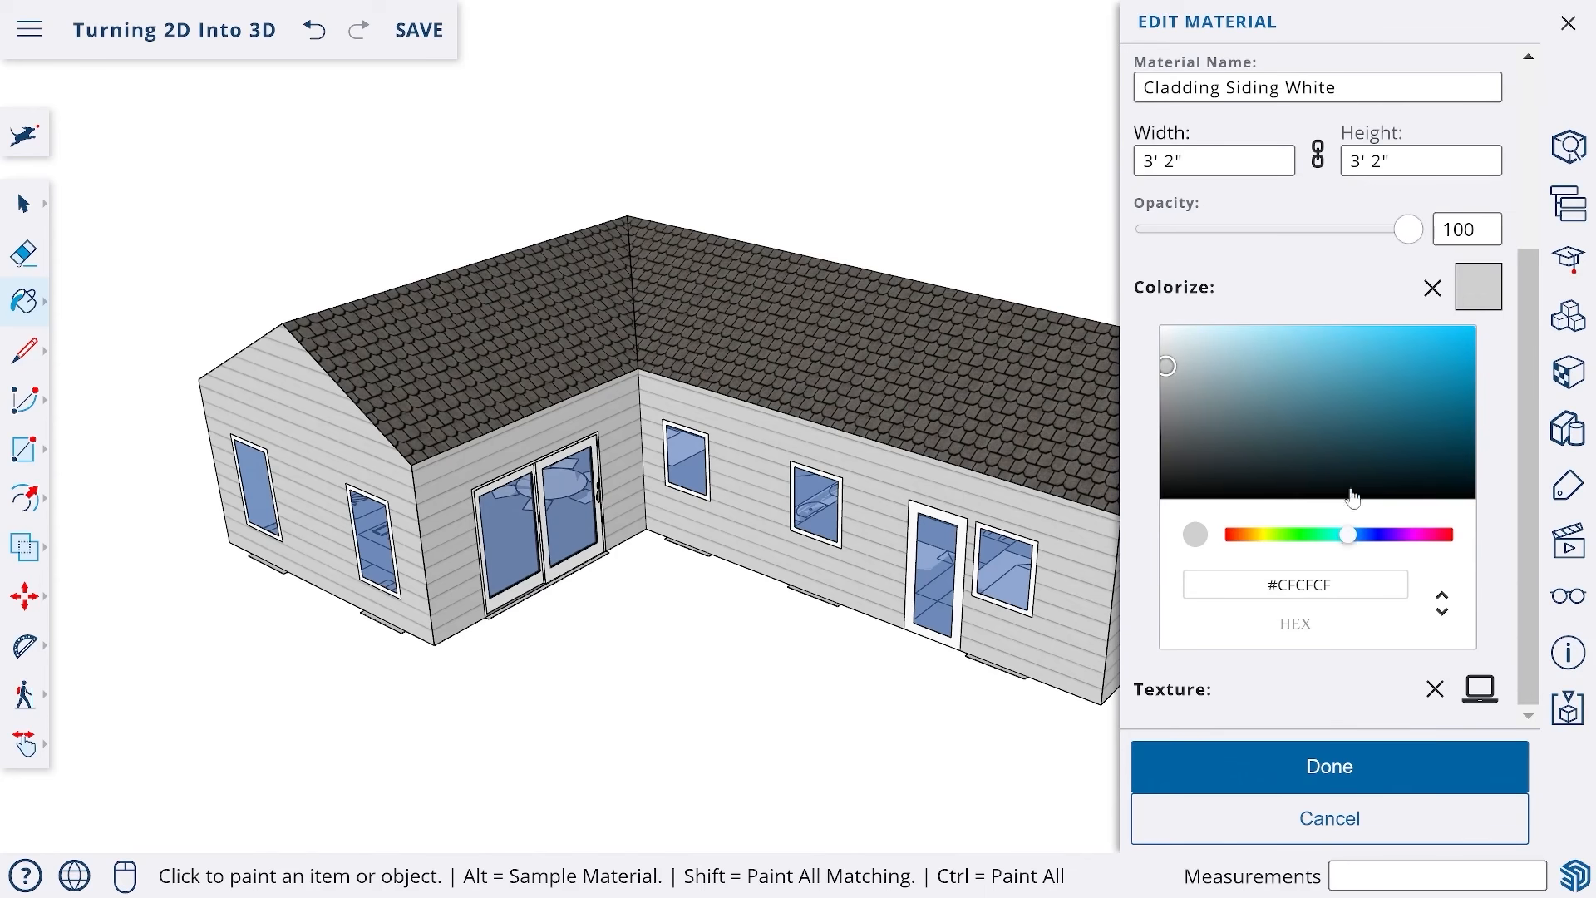
{"action": "left_click_drag", "start_coordinate": [1168, 368], "coordinate": [1336, 371]}
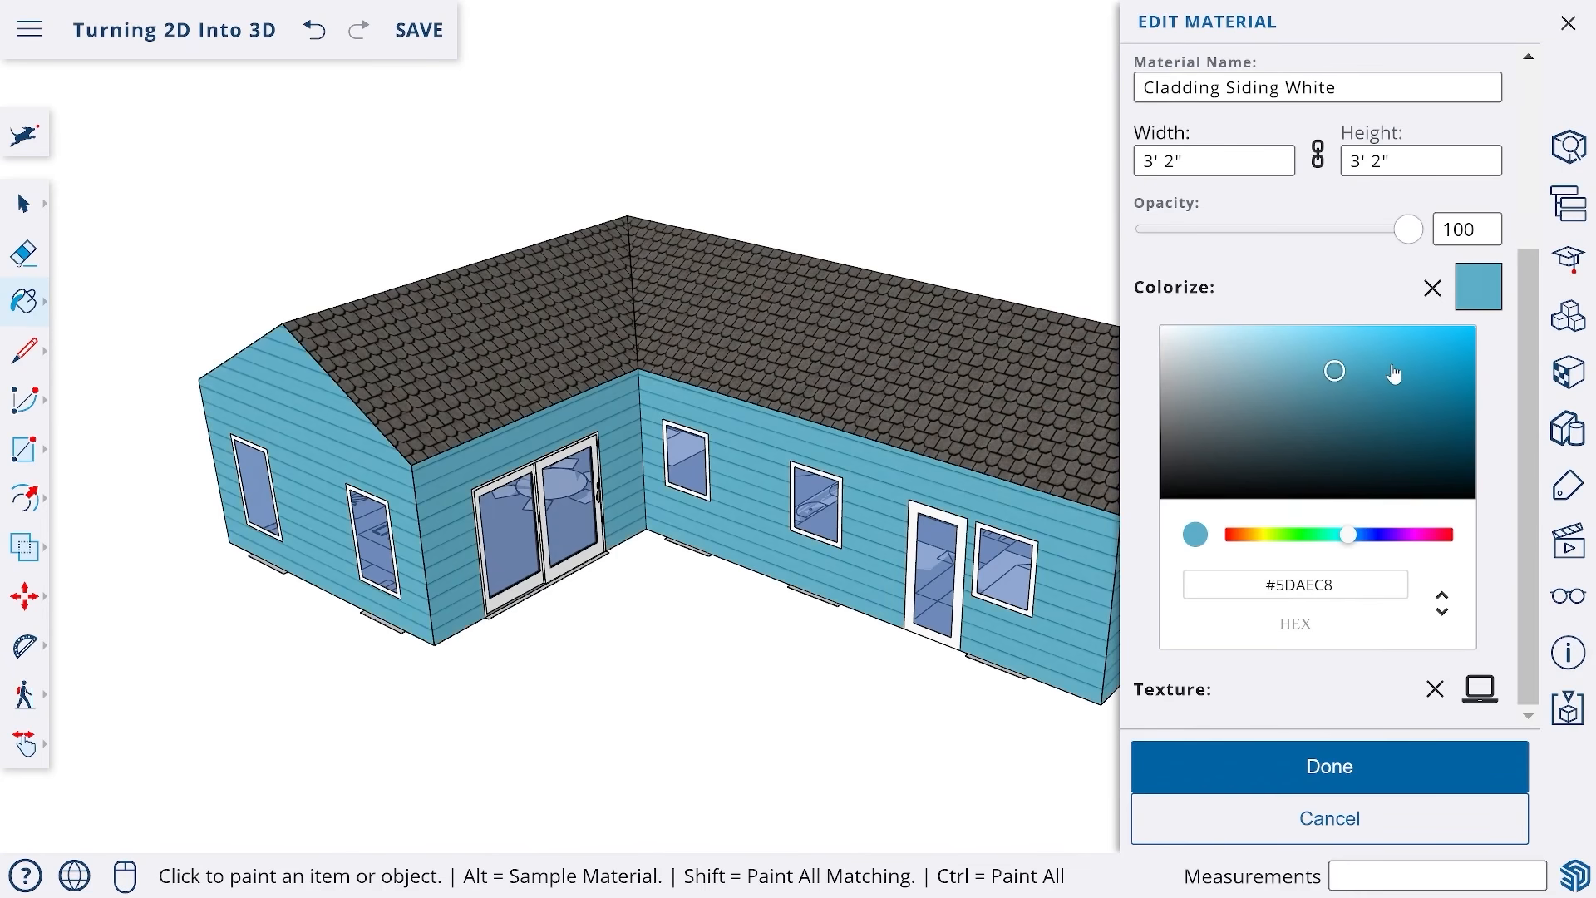
{"action": "left_click", "coordinate": [1394, 371]}
{"action": "left_click", "coordinate": [1412, 372]}
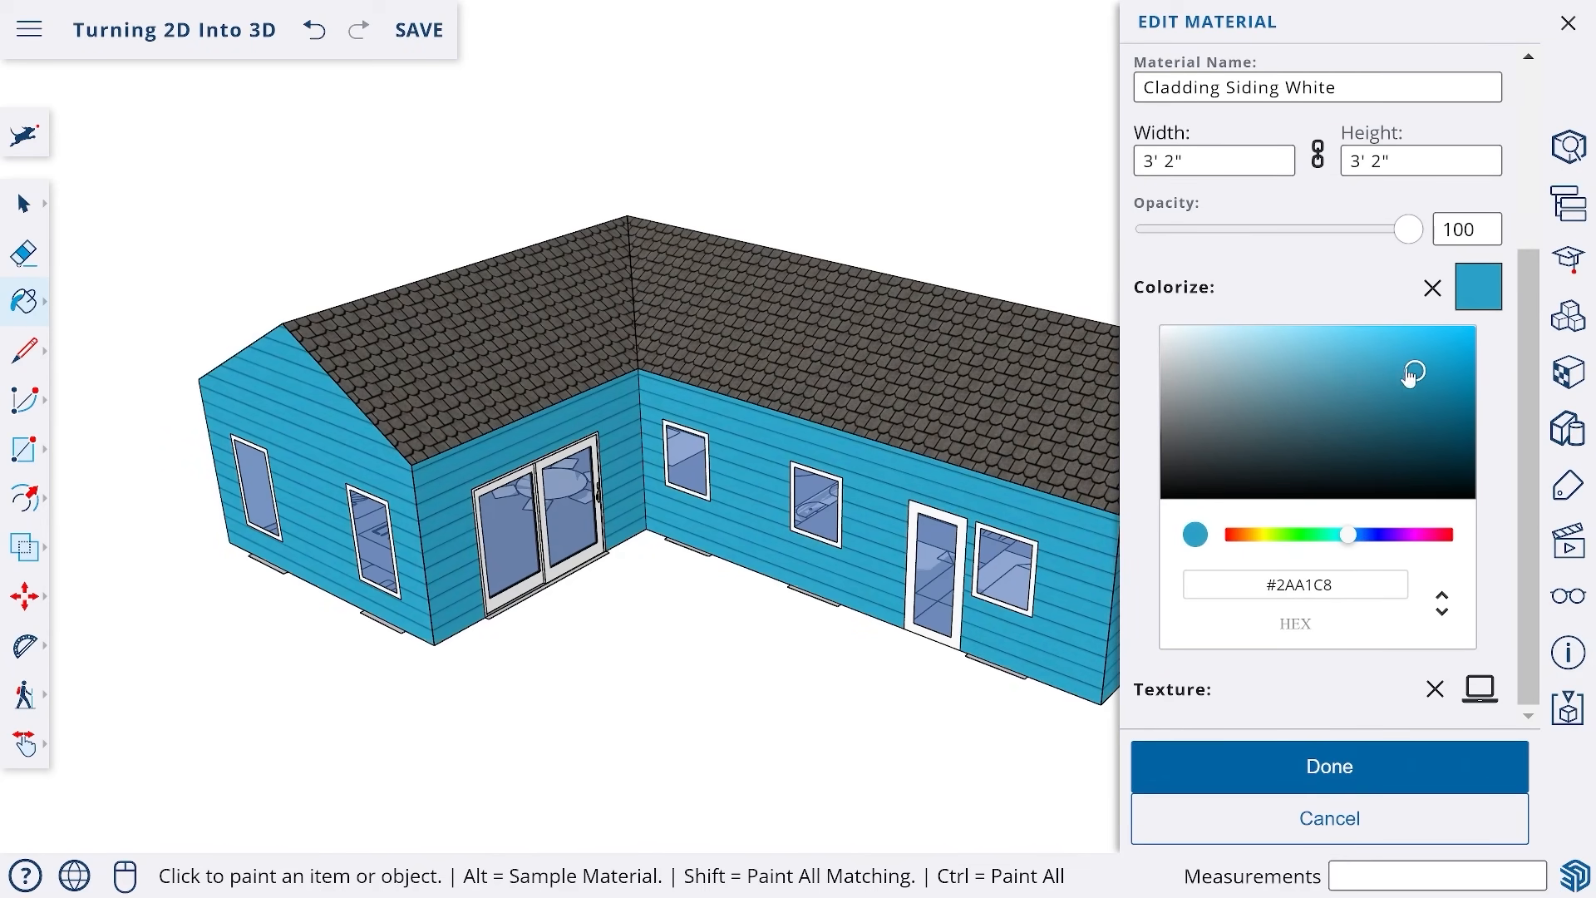
{"action": "left_click", "coordinate": [1396, 395]}
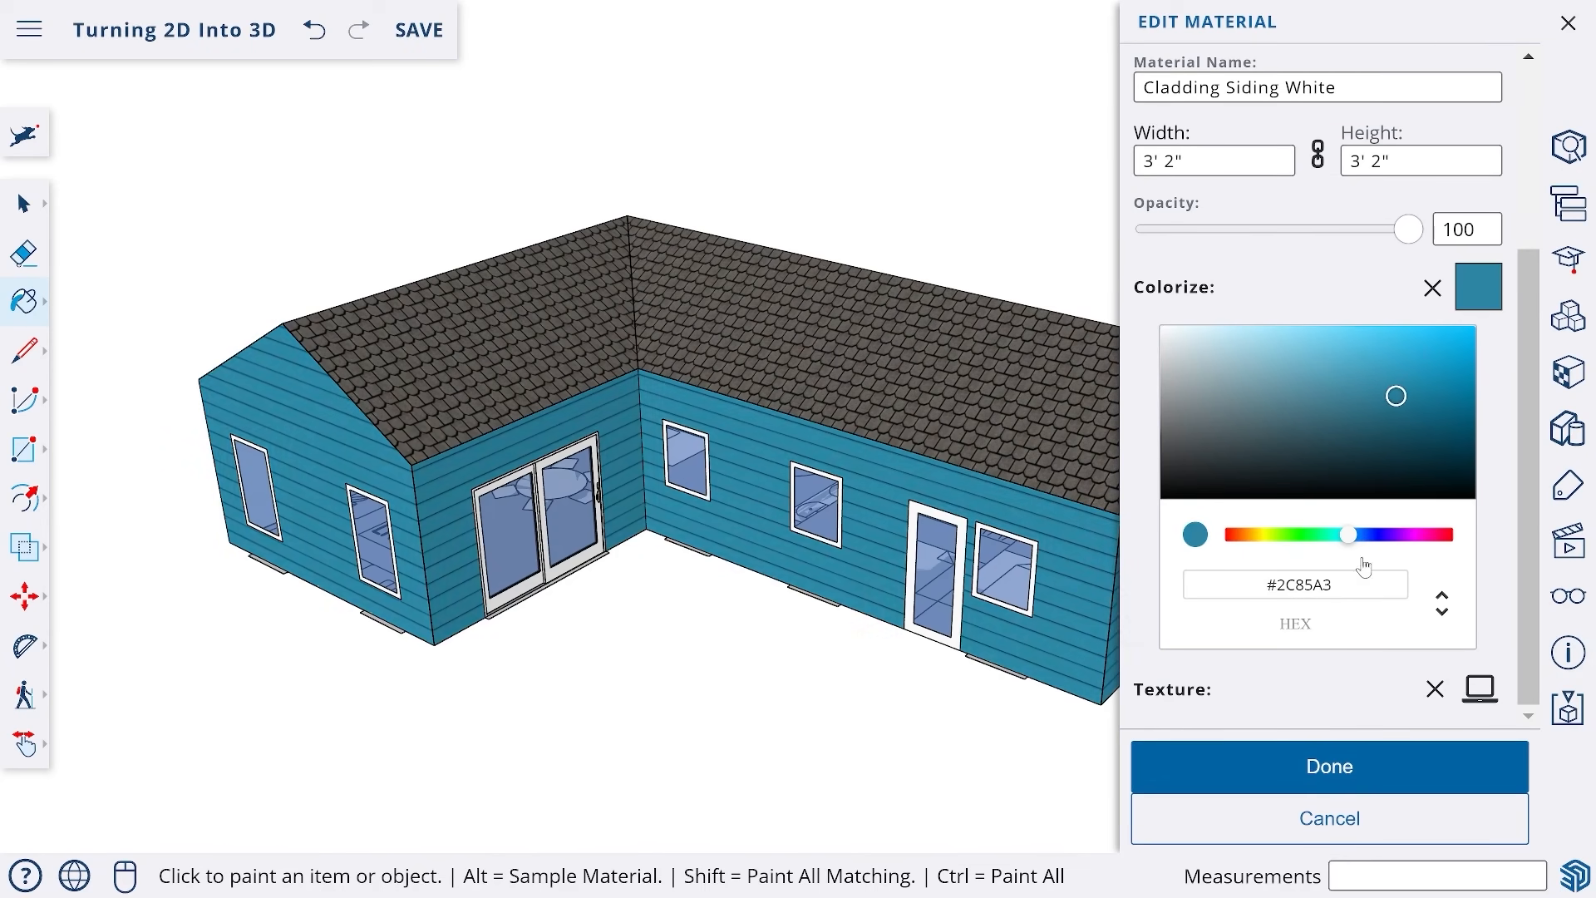
{"action": "left_click", "coordinate": [1330, 766]}
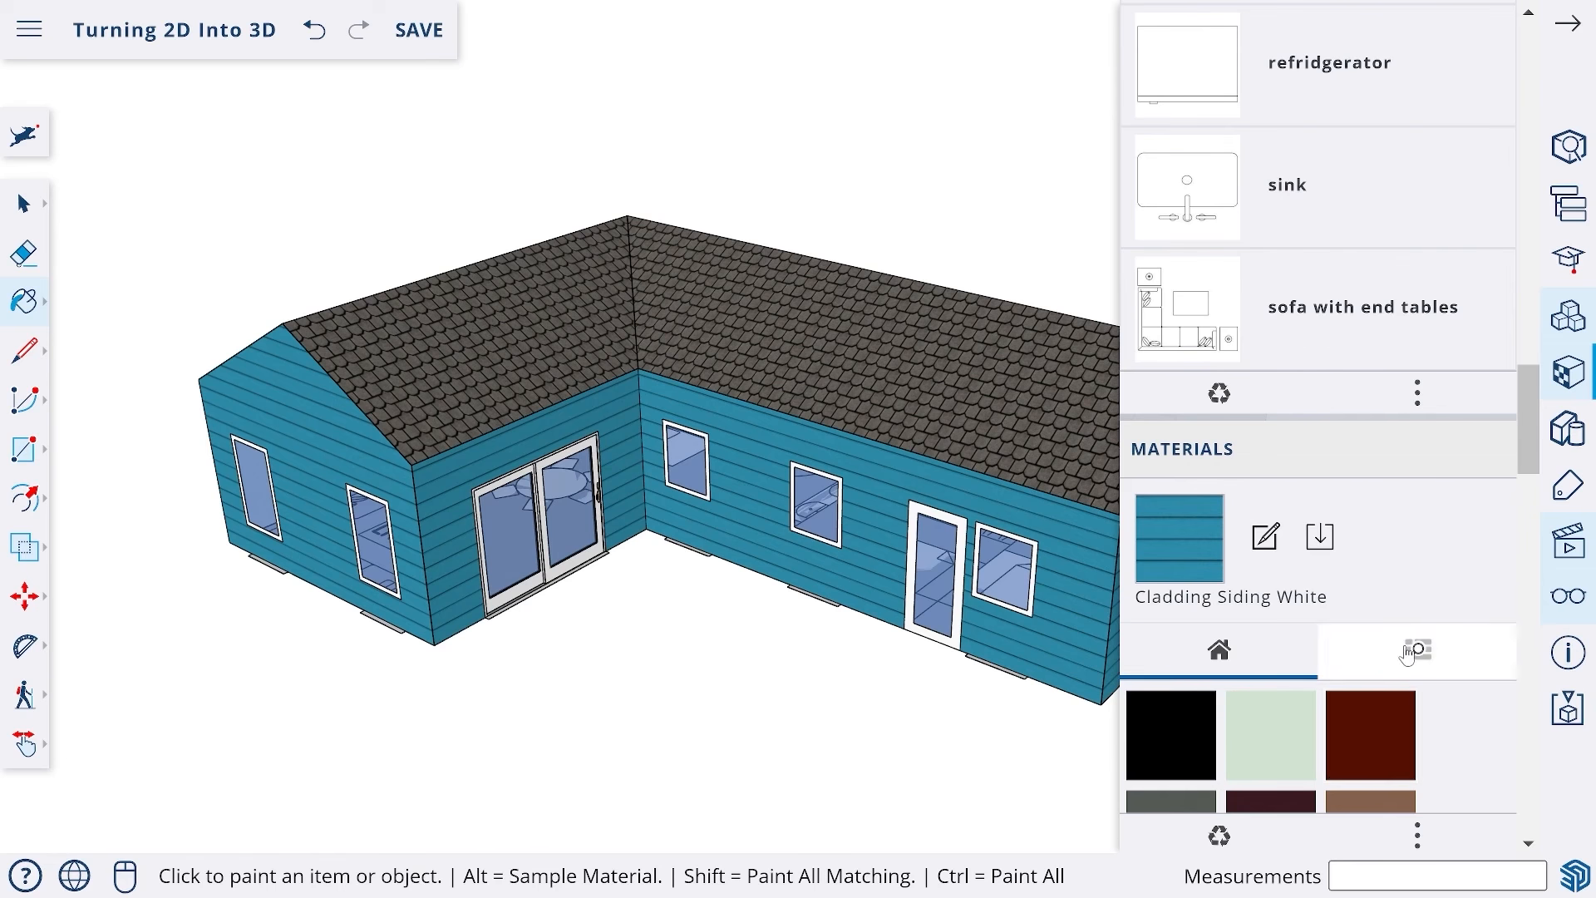
- Save the model with the recoloured siding and put the materials list away
{"action": "key", "text": "ctrl+s"}
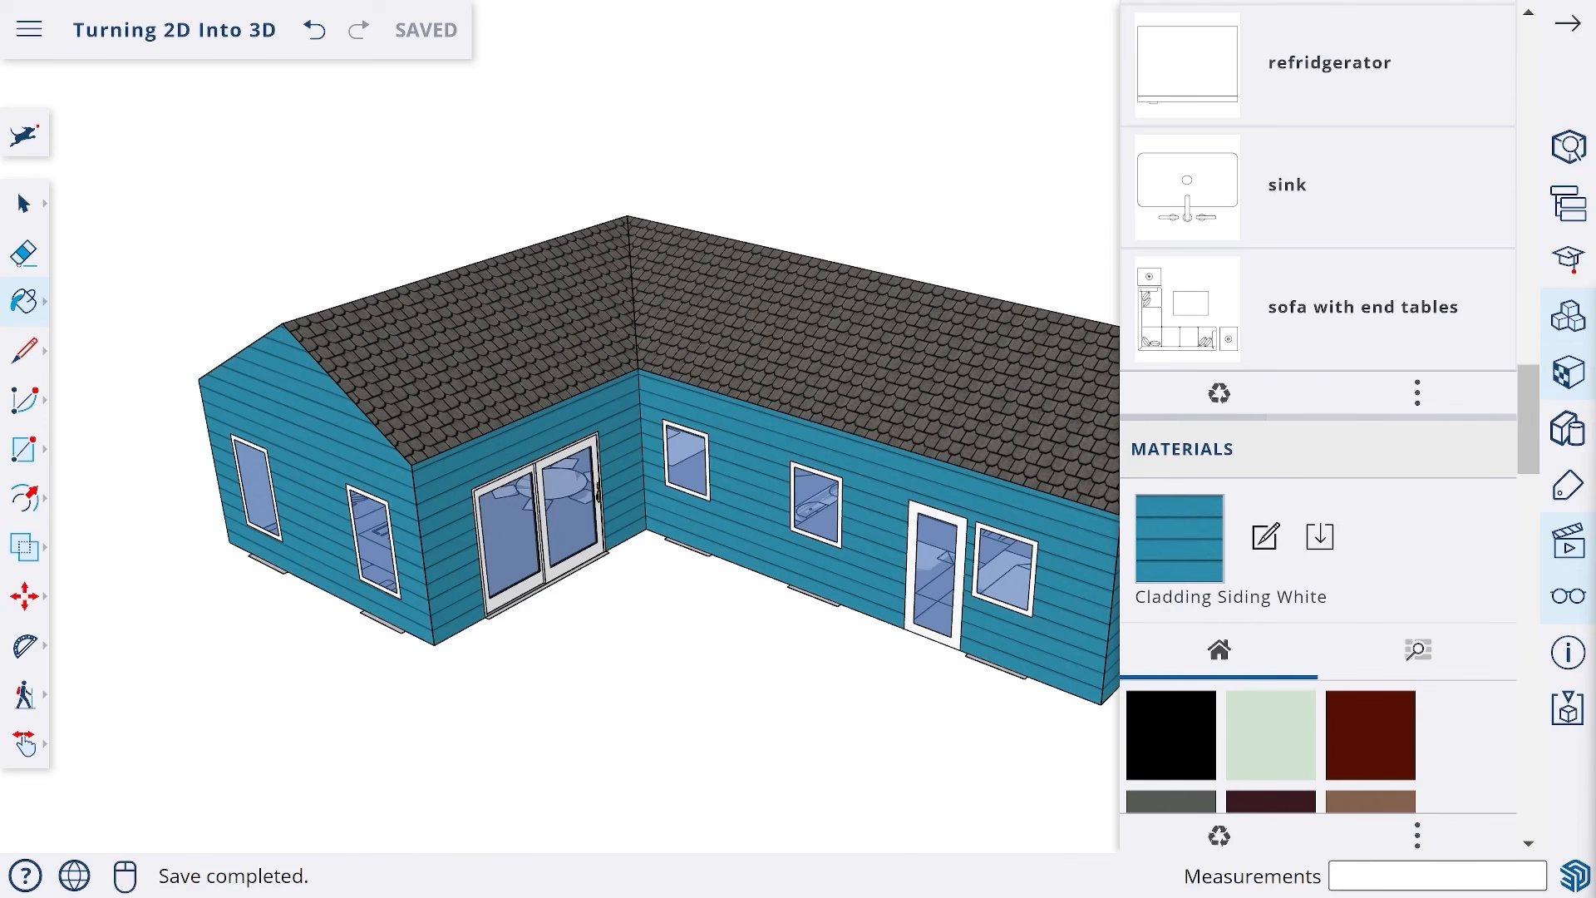
{"action": "scroll", "coordinate": [1488, 573], "scroll_direction": "down", "scroll_amount": 5}
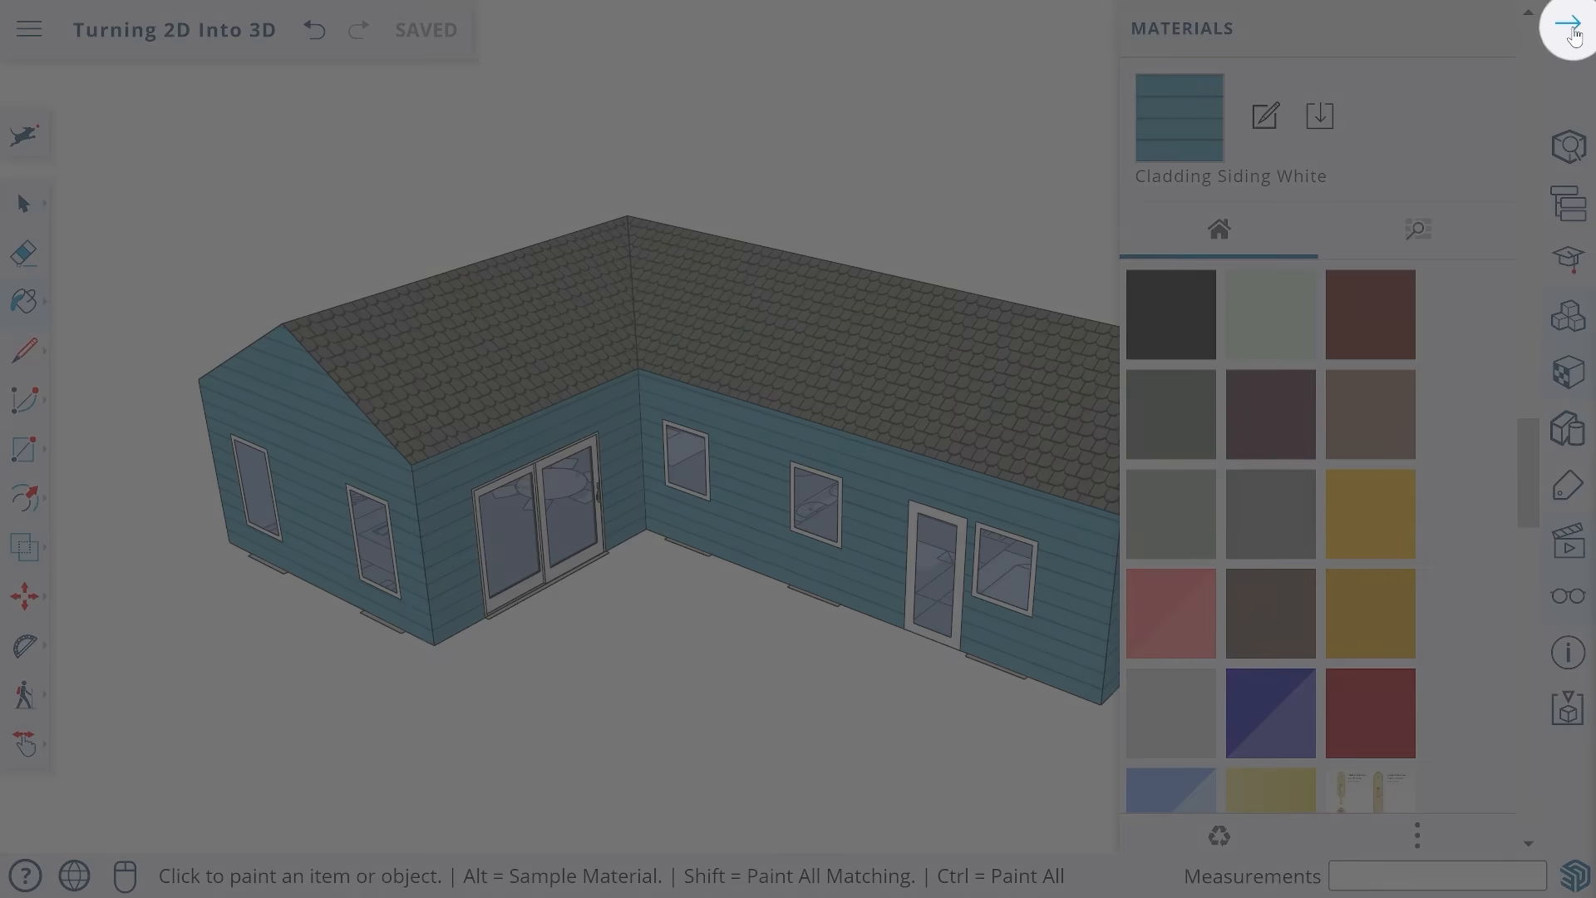
{"action": "left_click", "coordinate": [1574, 33]}
- Export an angled view of the whole house as a 3841 by 2160 px image, saved as Turning 2D Into 3D.png in Downloads
{"action": "middle_click_drag", "start_coordinate": [995, 260], "coordinate": [956, 359]}
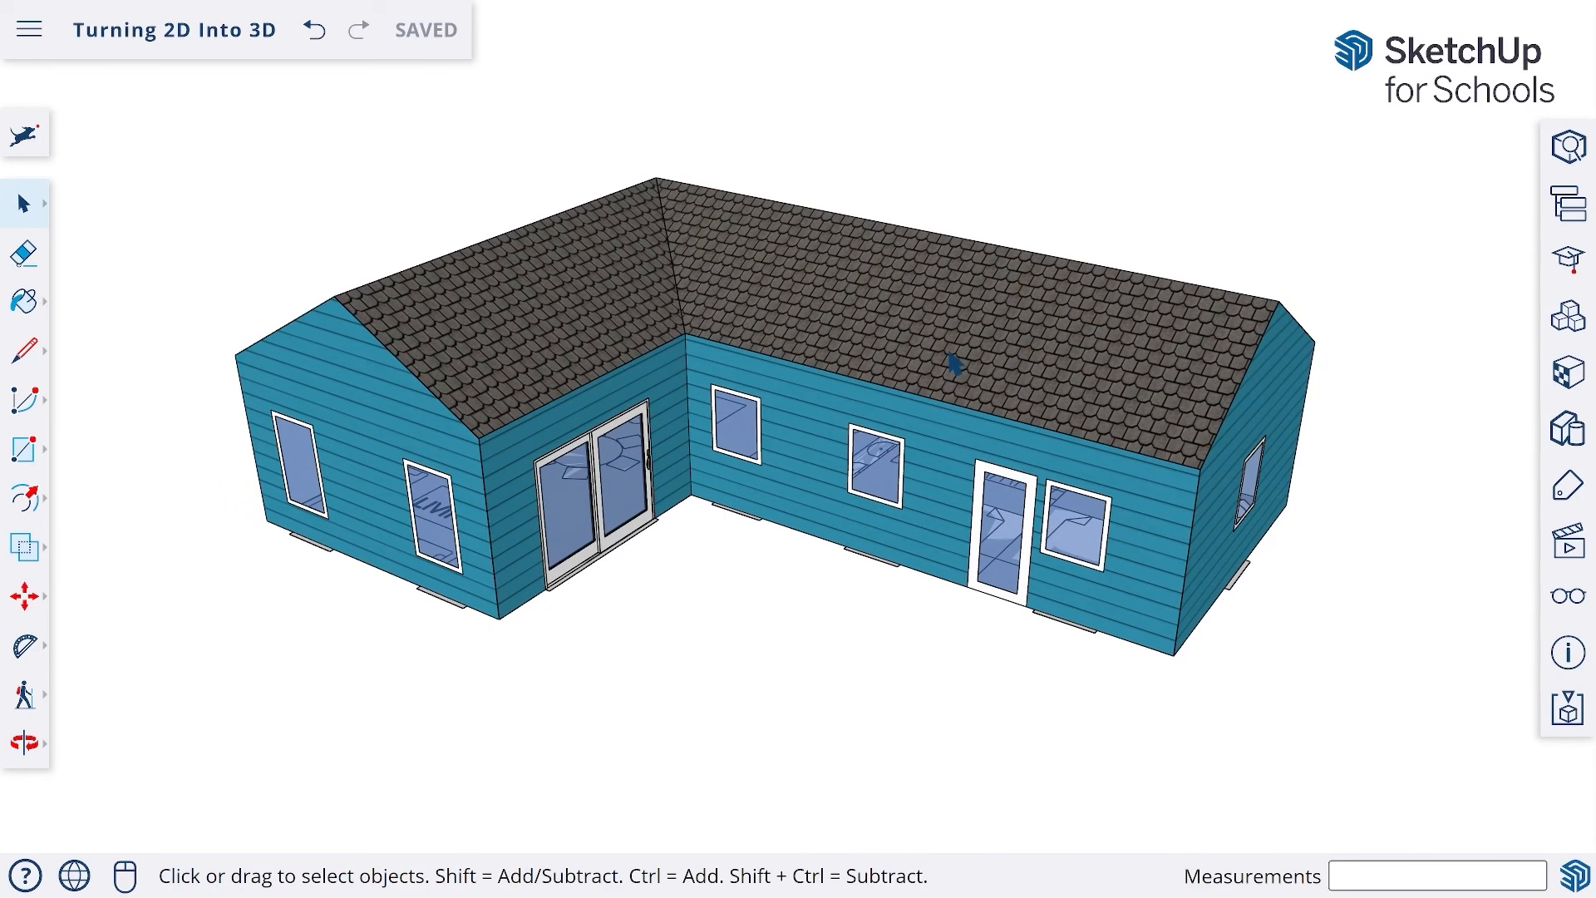
{"action": "left_click", "coordinate": [27, 32]}
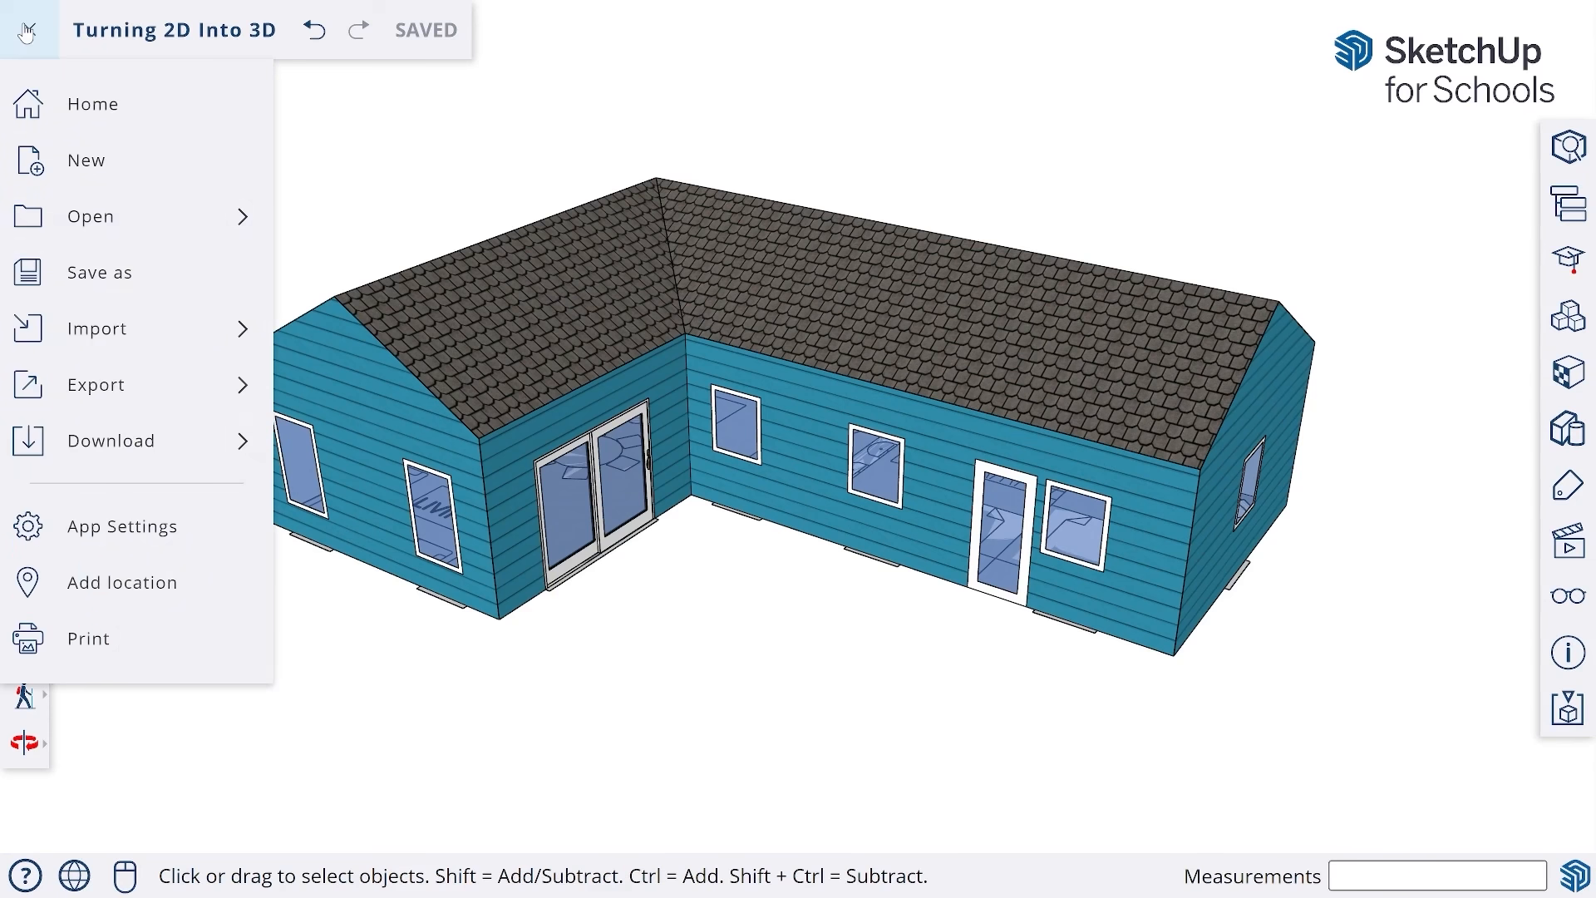
{"action": "mouse_move", "coordinate": [155, 463]}
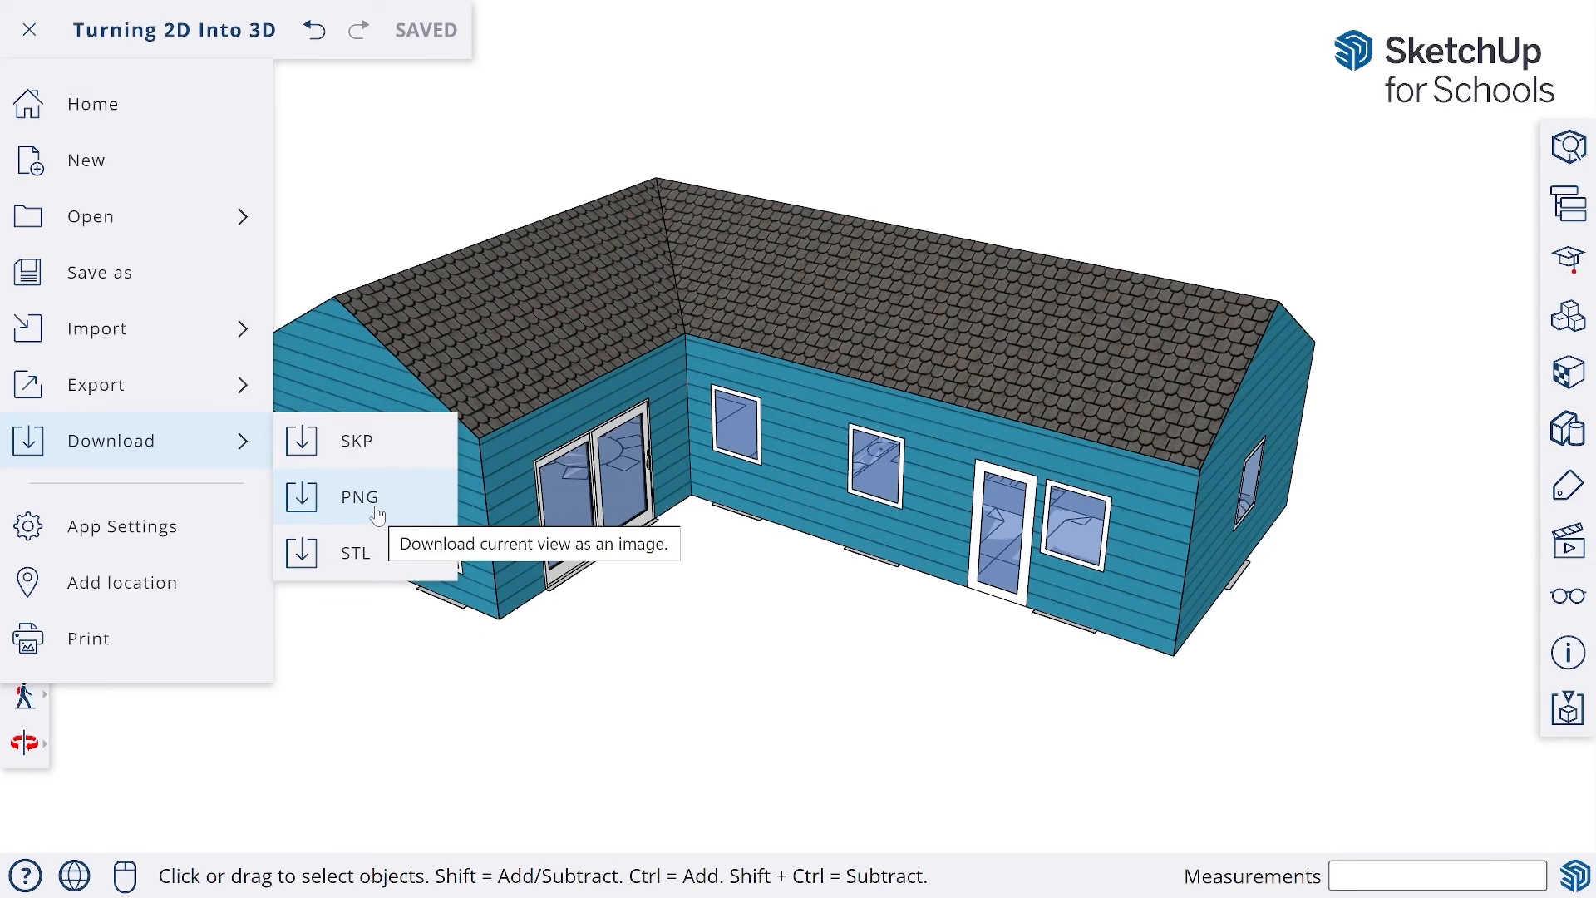
{"action": "left_click", "coordinate": [377, 515]}
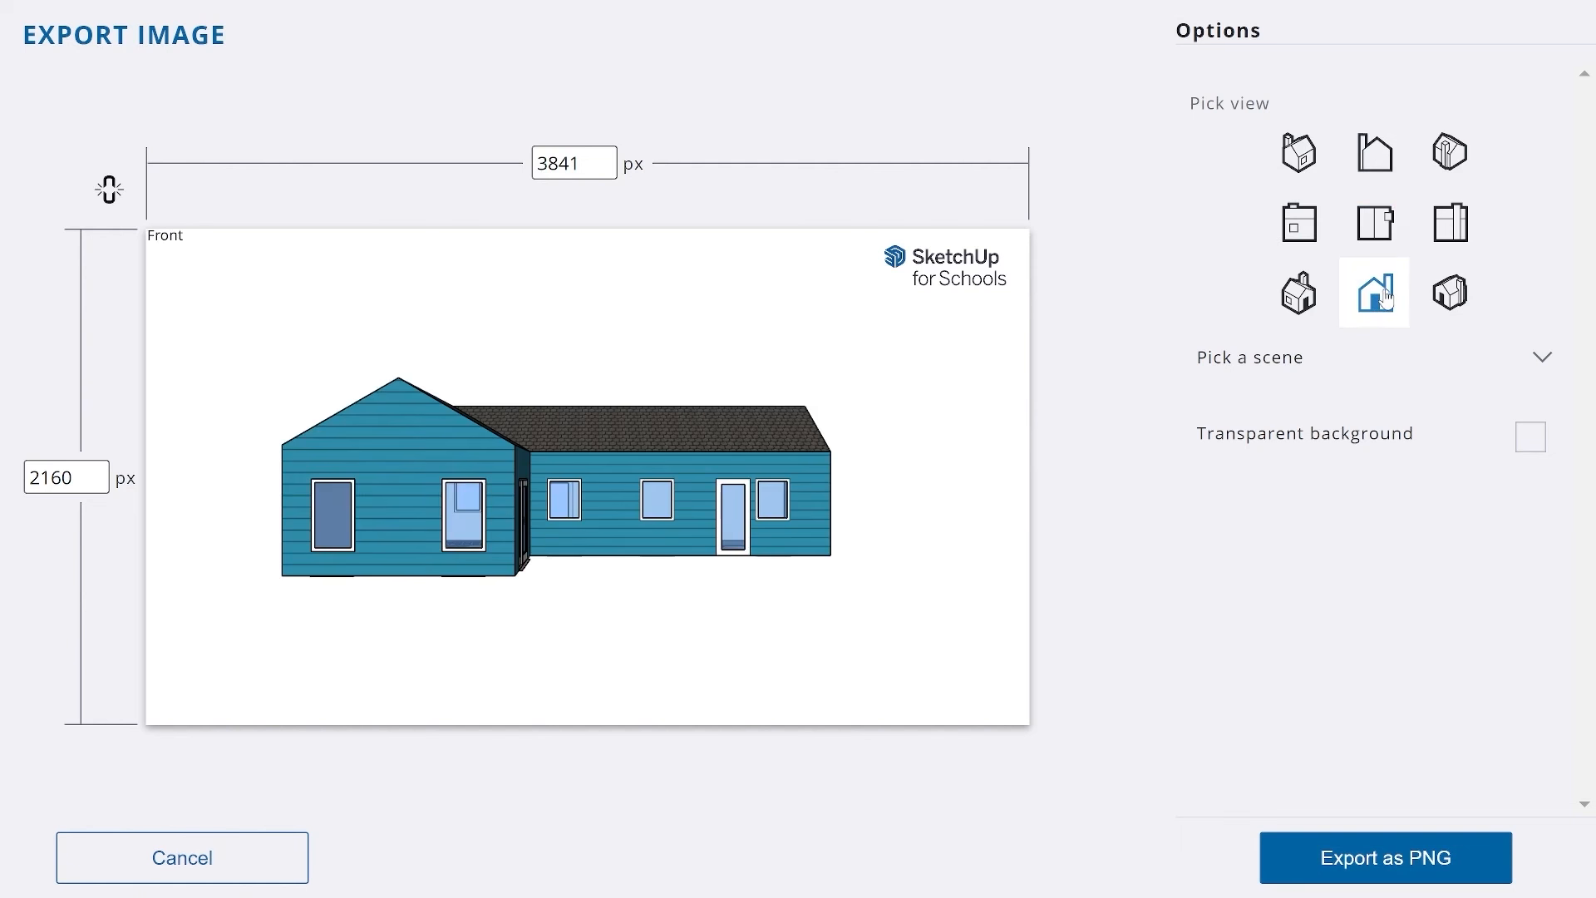
{"action": "mouse_move", "coordinate": [648, 478]}
{"action": "left_mouse_down"}
{"action": "mouse_move", "coordinate": [582, 506]}
{"action": "mouse_move", "coordinate": [627, 474]}
{"action": "mouse_move", "coordinate": [690, 363]}
{"action": "mouse_move", "coordinate": [648, 520]}
{"action": "mouse_move", "coordinate": [656, 466]}
{"action": "mouse_move", "coordinate": [657, 493]}
{"action": "left_mouse_up"}
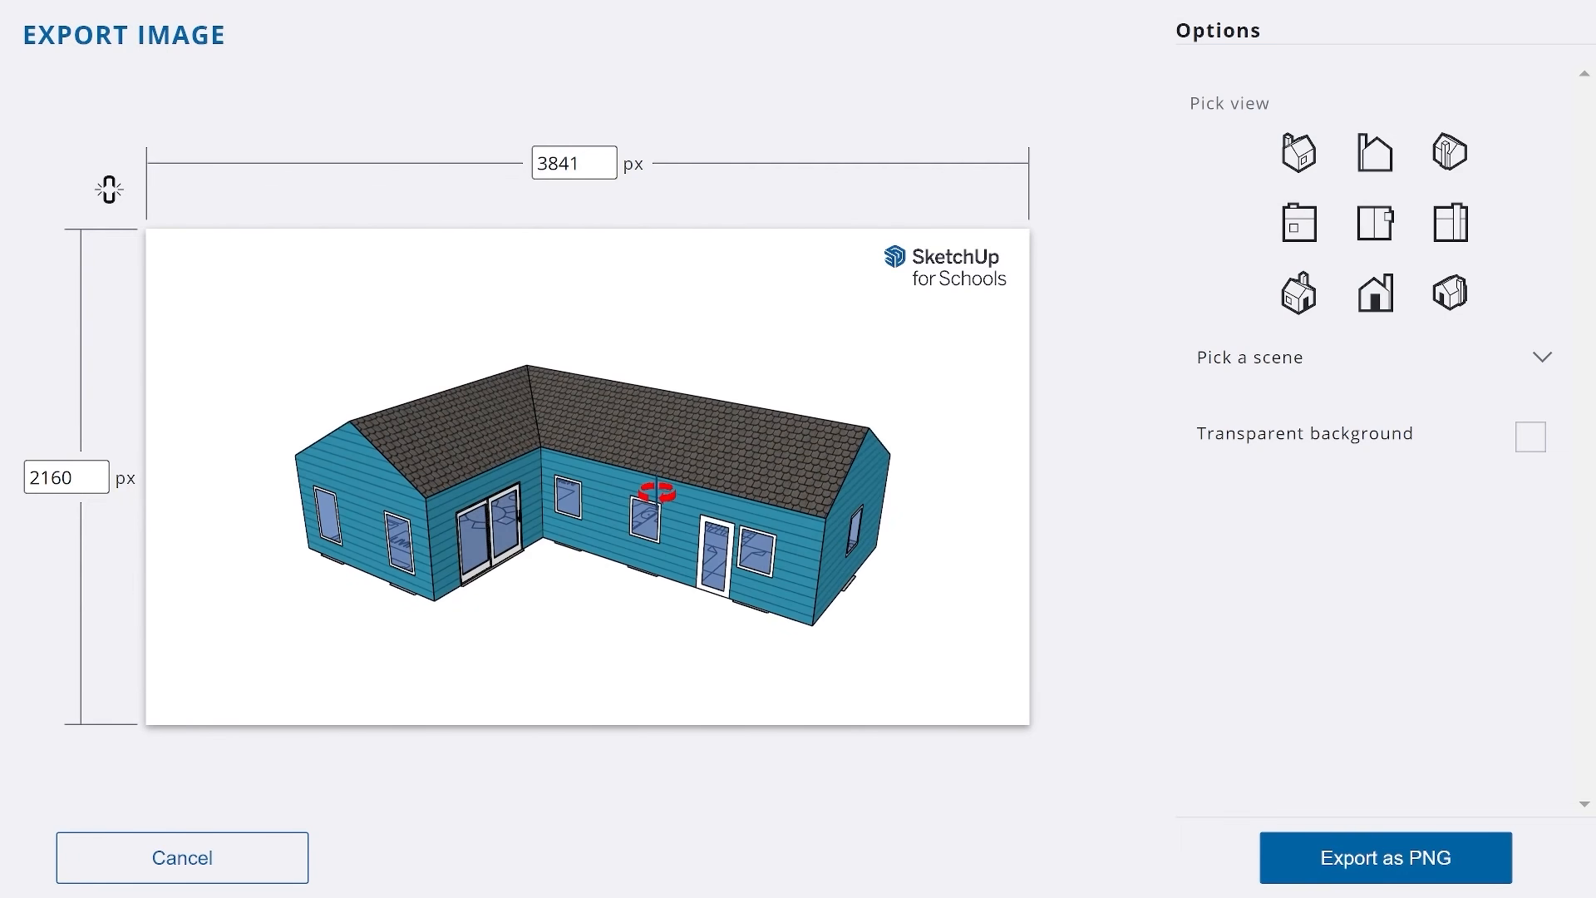
{"action": "left_click", "coordinate": [1351, 857]}
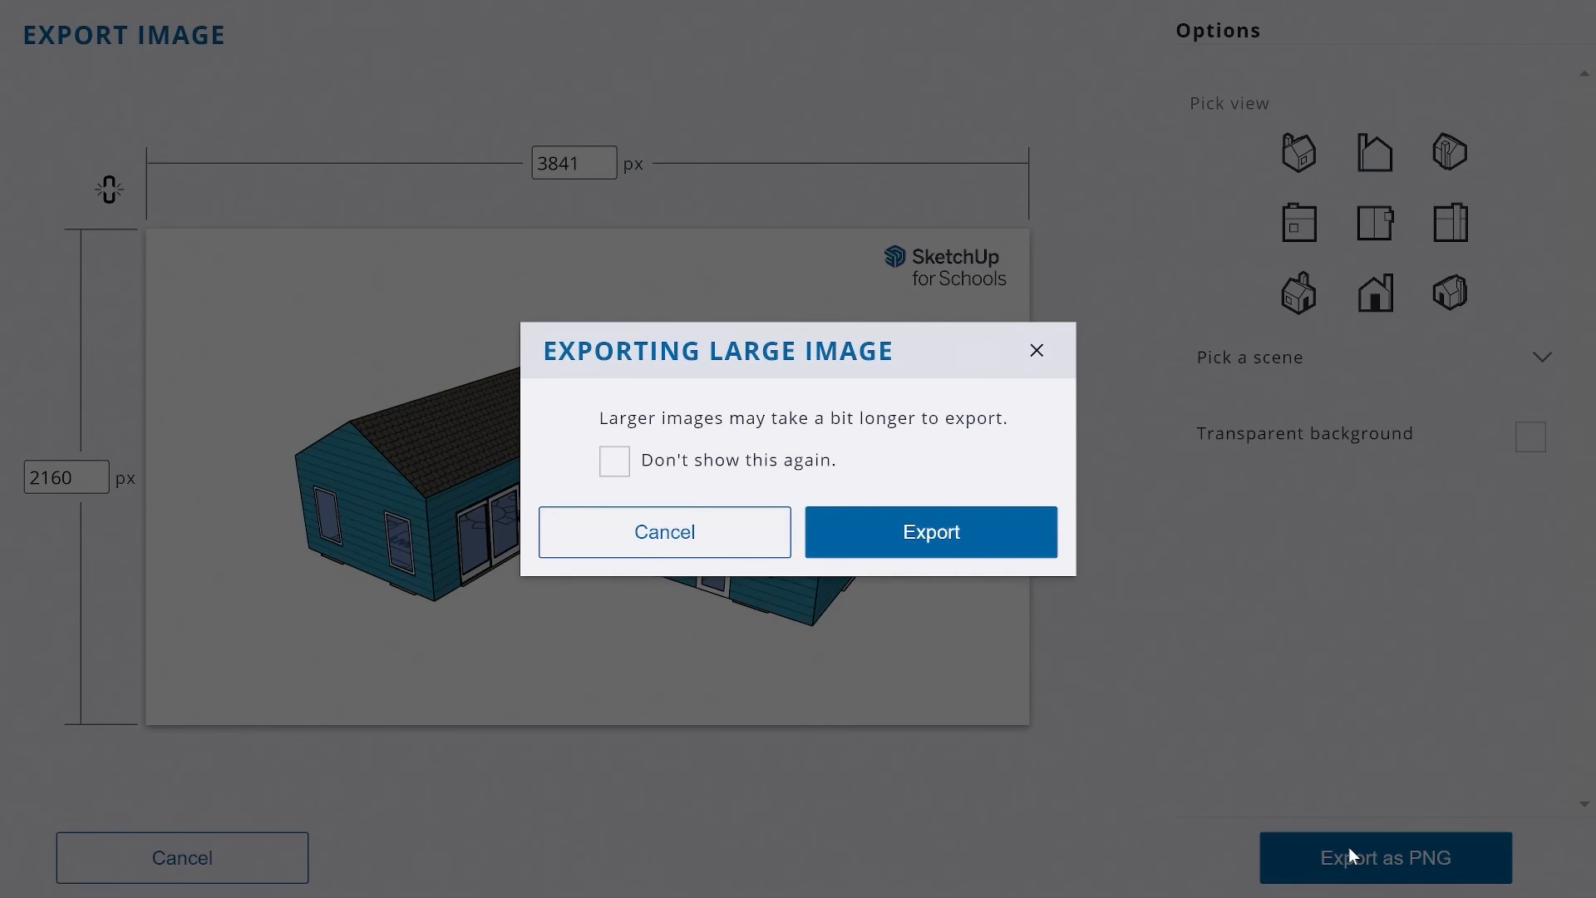
{"action": "left_click", "coordinate": [945, 545]}
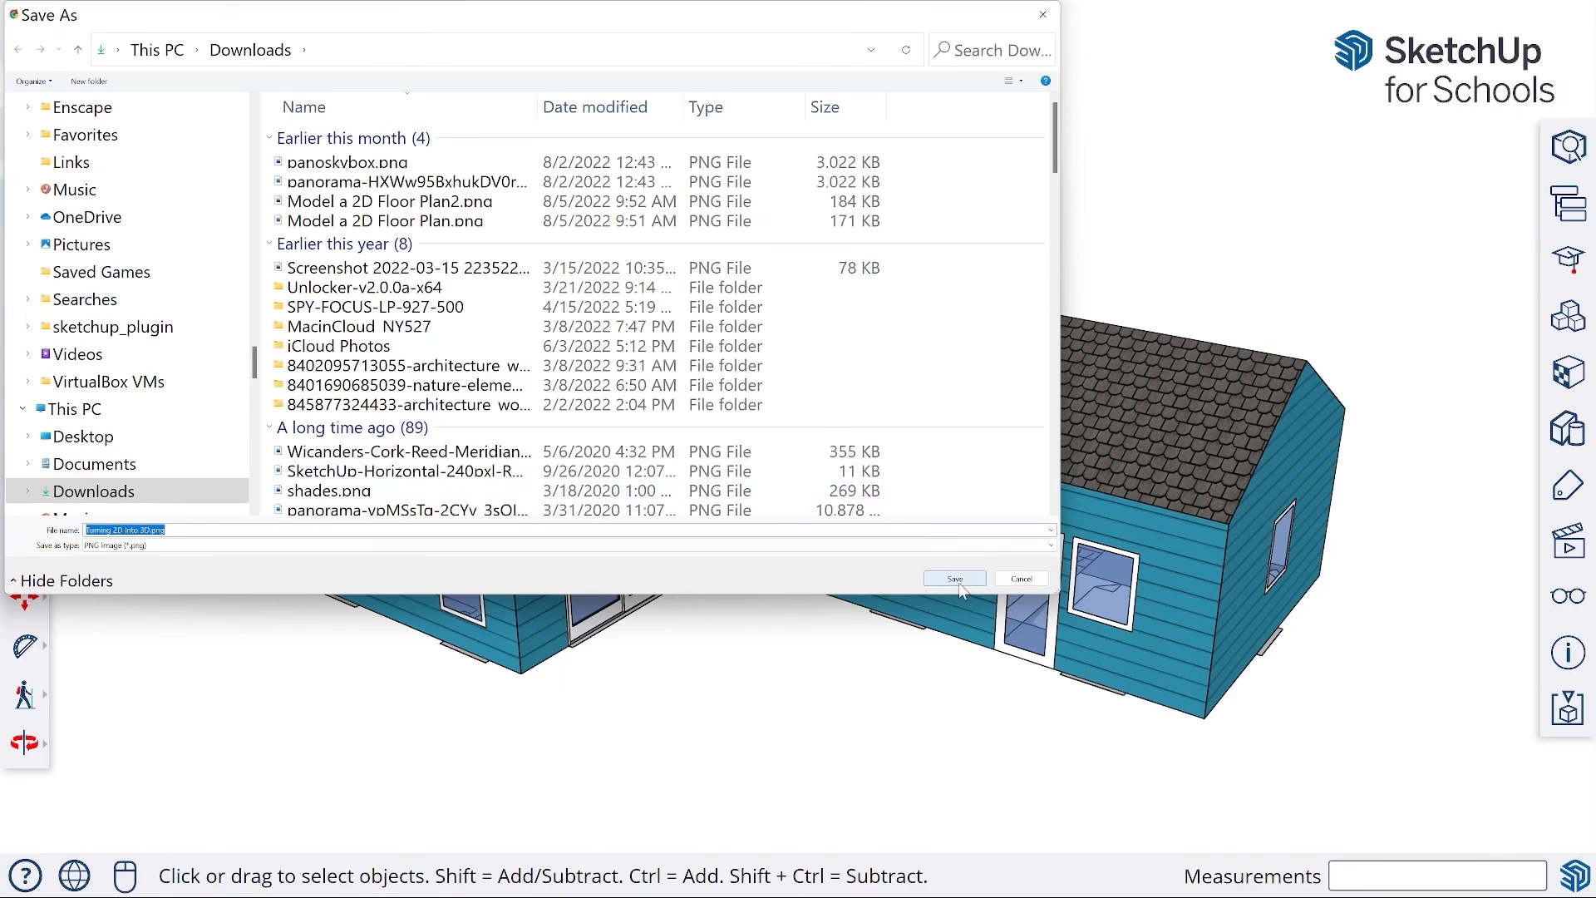
{"action": "left_click", "coordinate": [958, 582]}
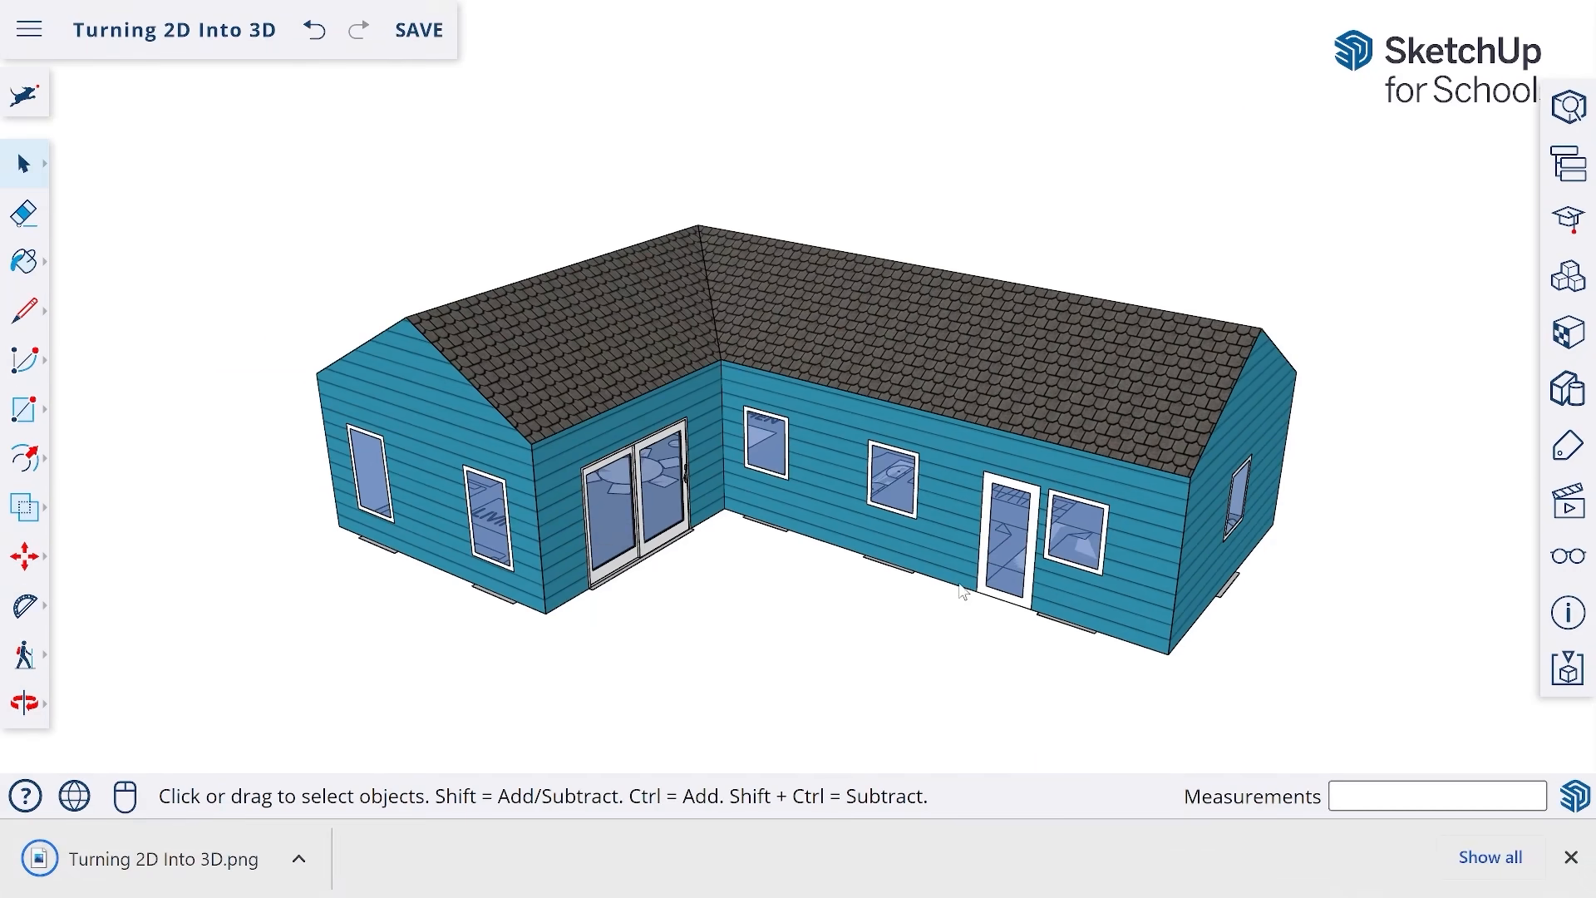